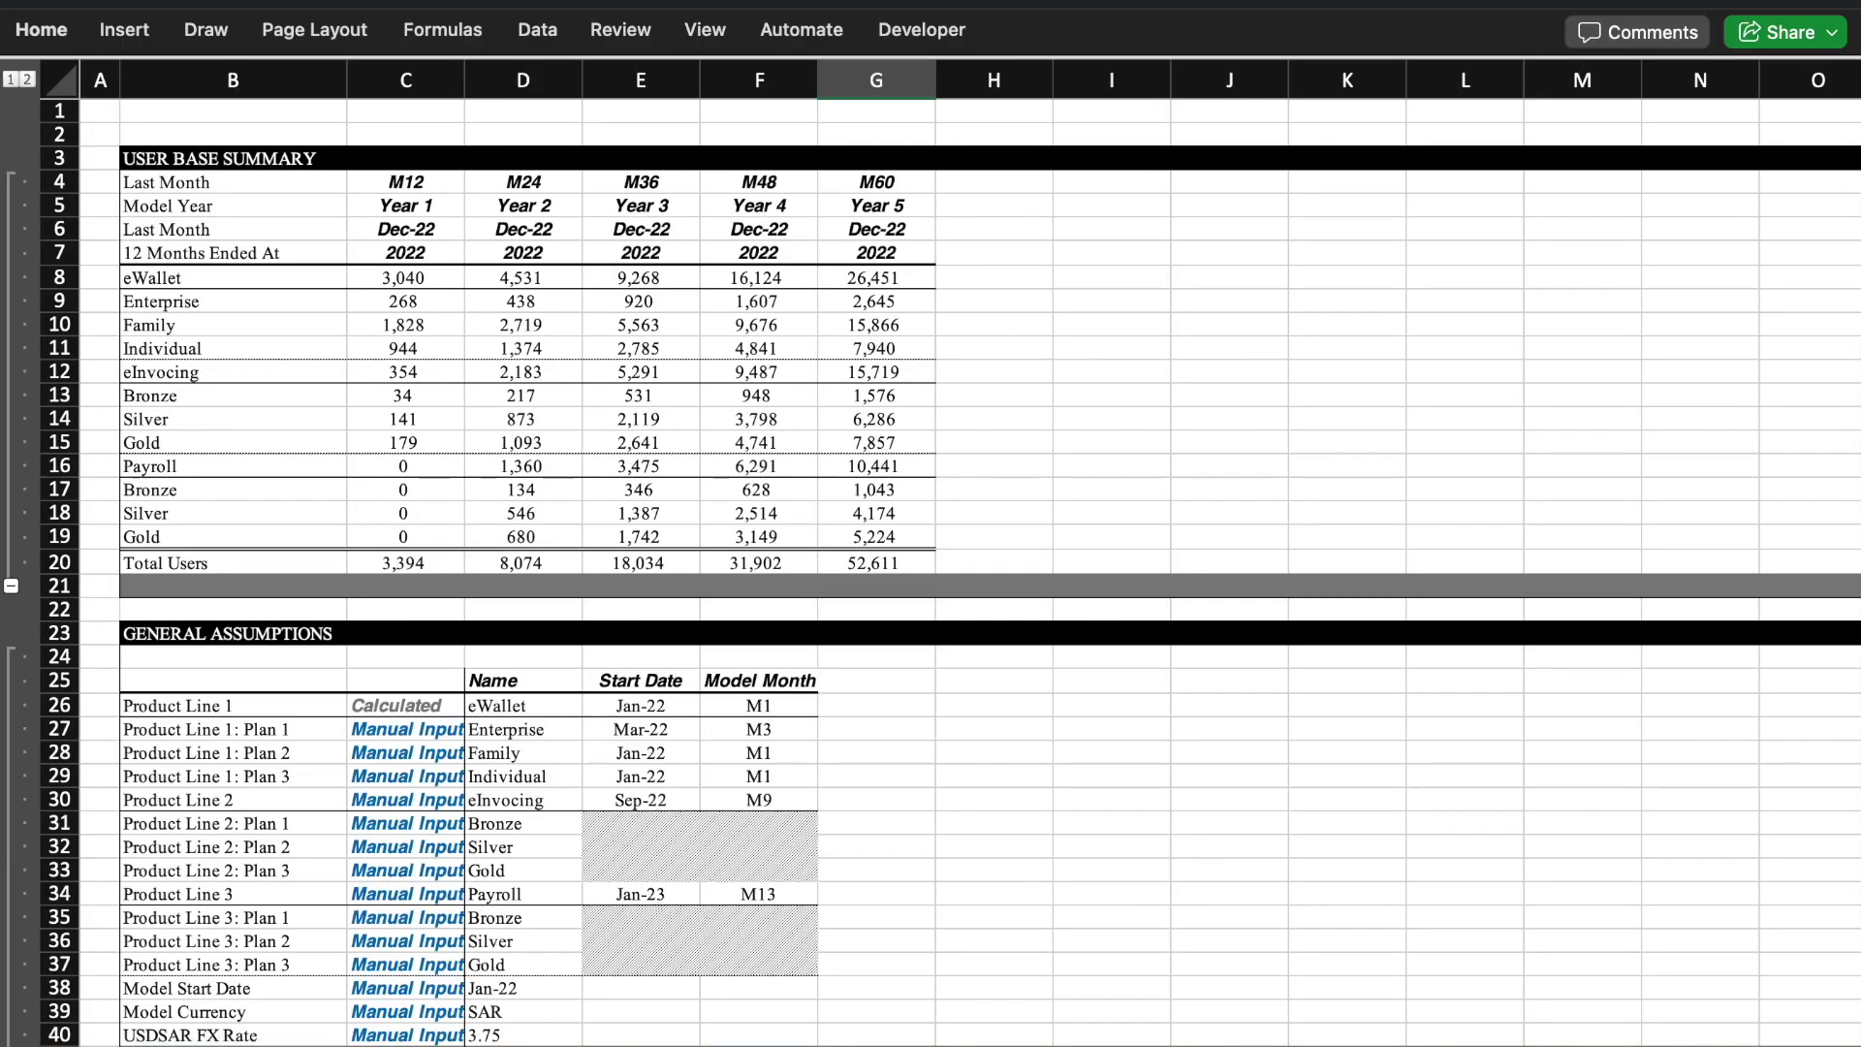
Browse the workbook's sheets, from the user base summary through headcount, expenses, funding, keywords, valuation and convertible debt to the revenue statement
{"action": "key", "text": "ctrl+Page_Down"}
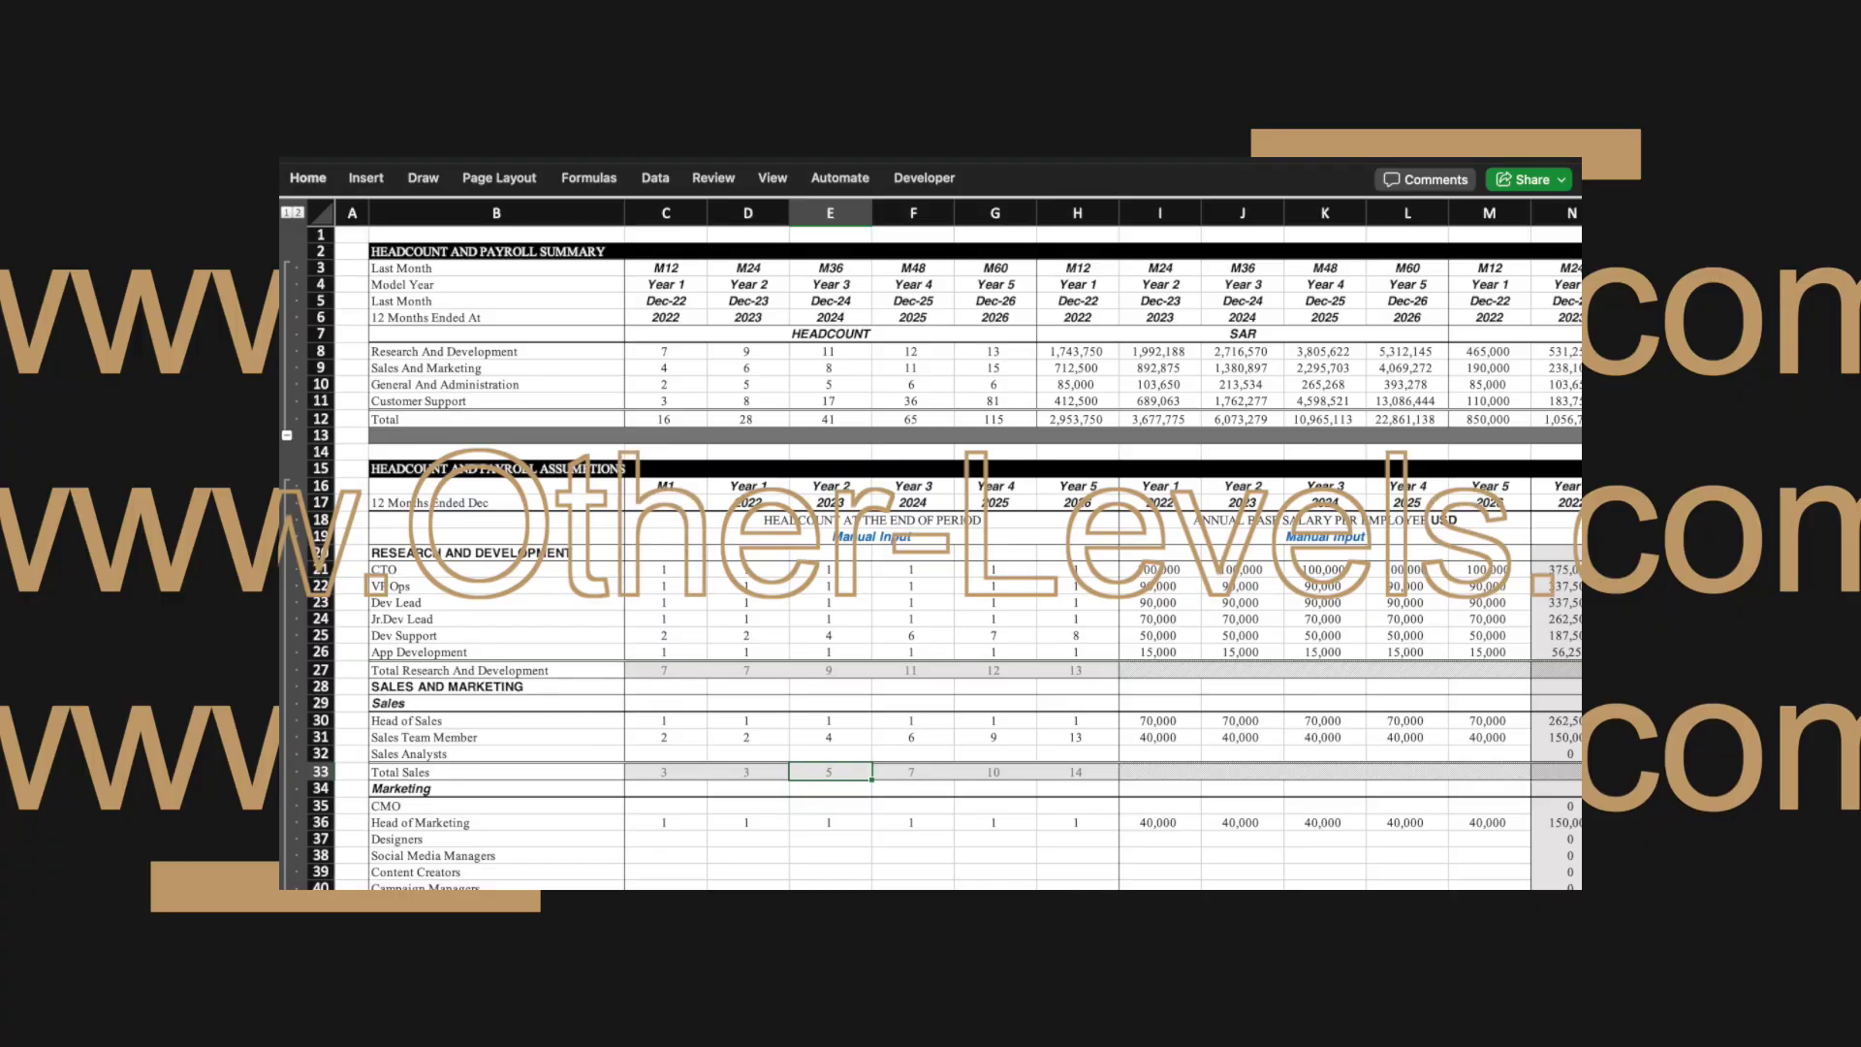
{"action": "key", "text": "ctrl+Page_Down"}
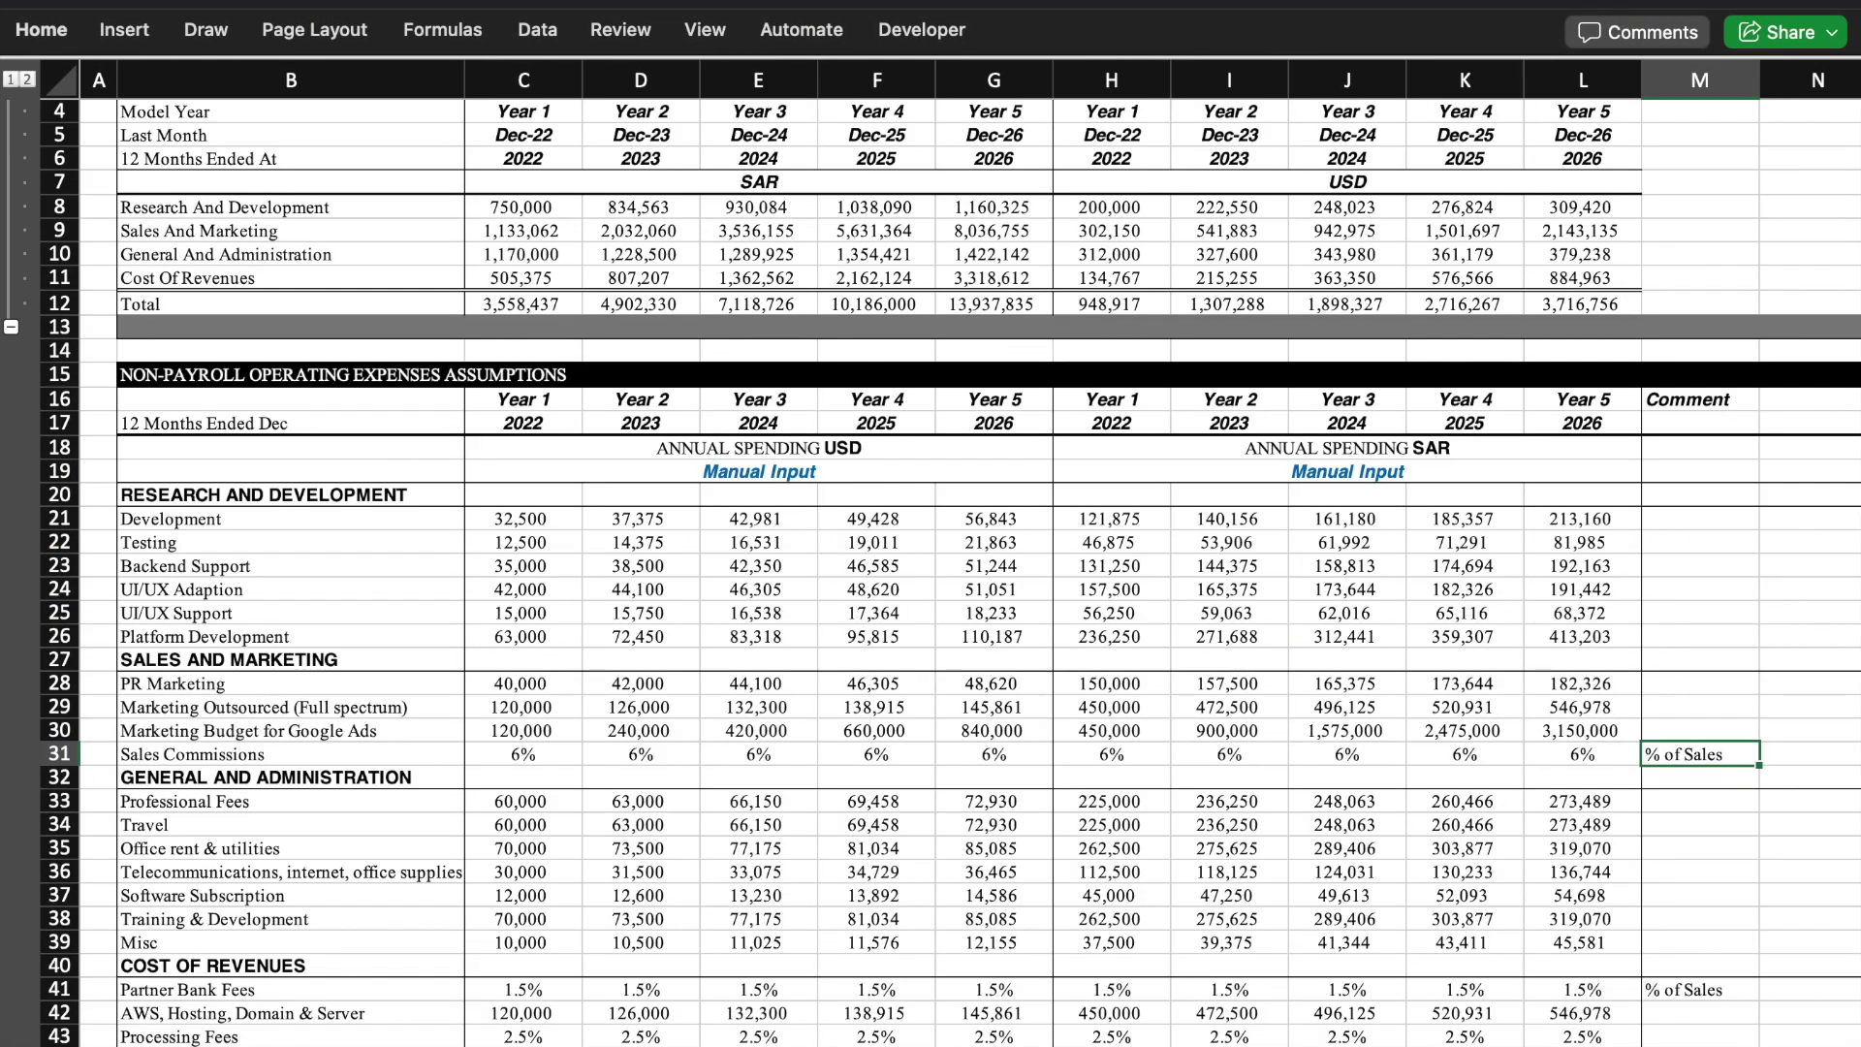
{"action": "key", "text": "ctrl+Page_Down"}
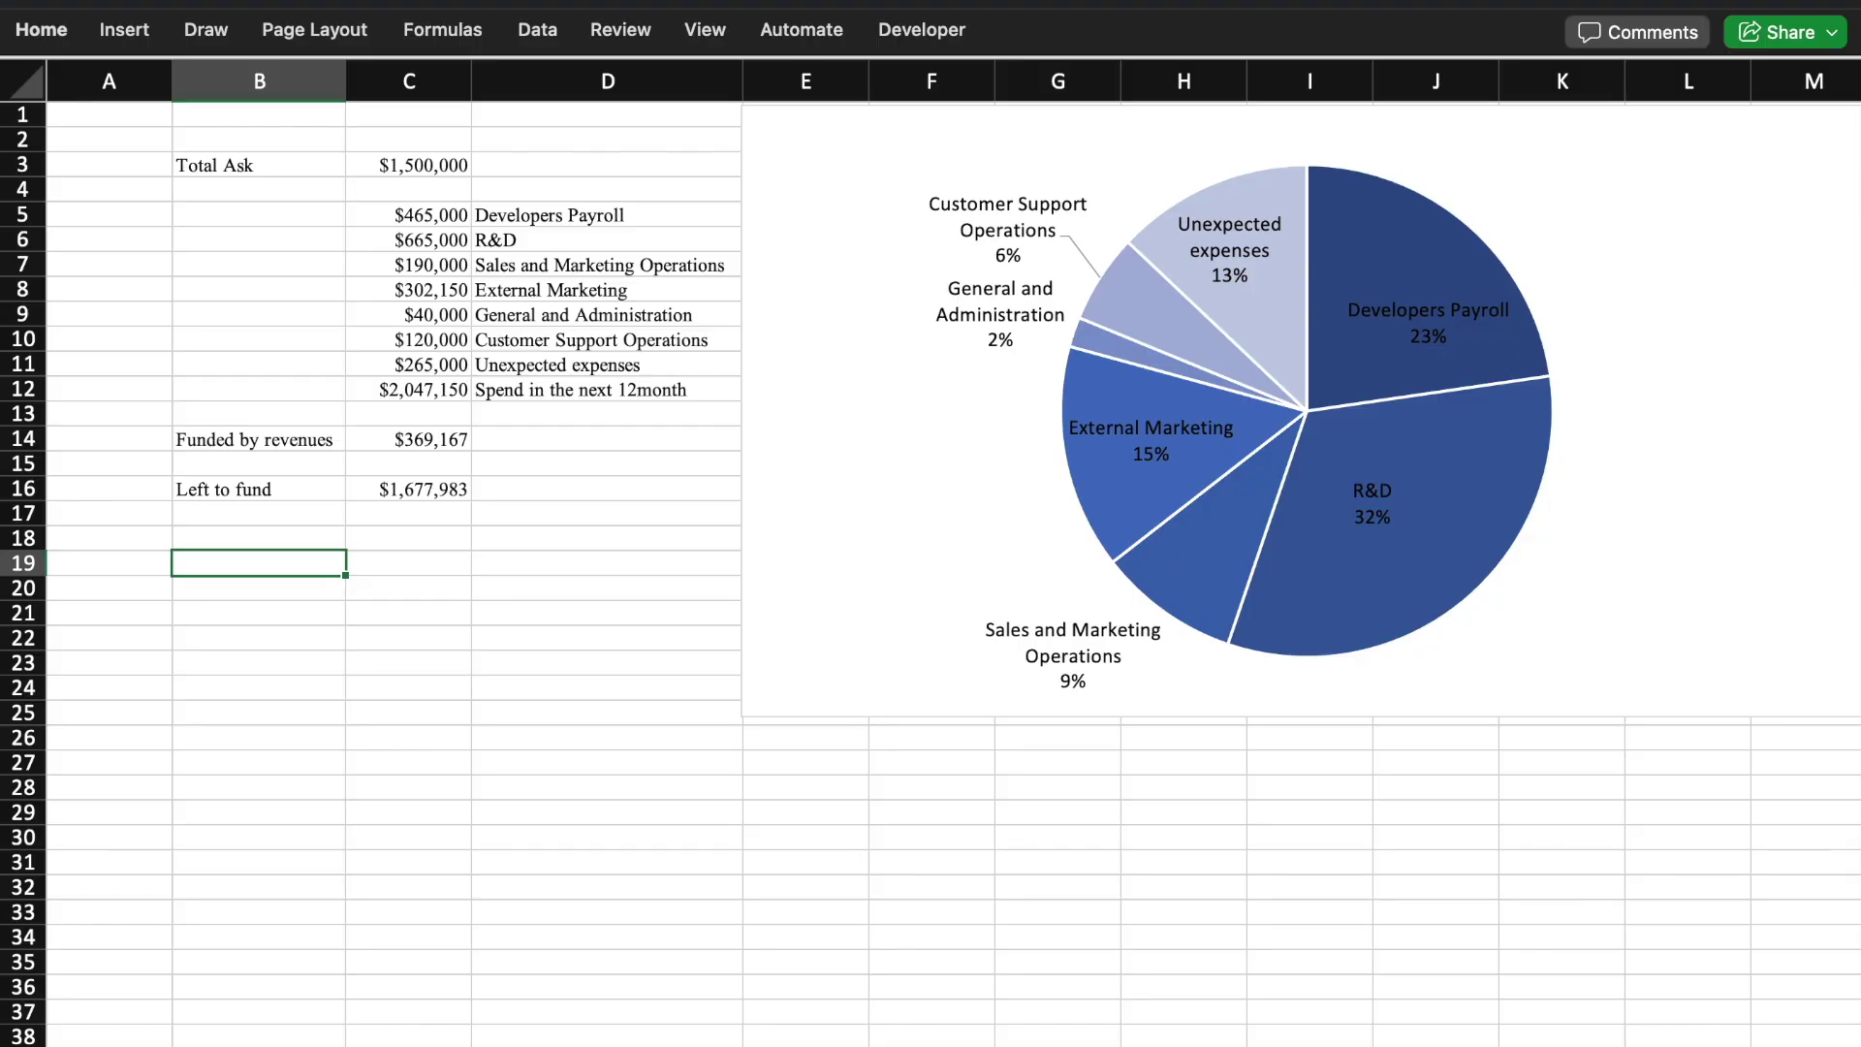
{"action": "key", "text": "ctrl+Page_Down"}
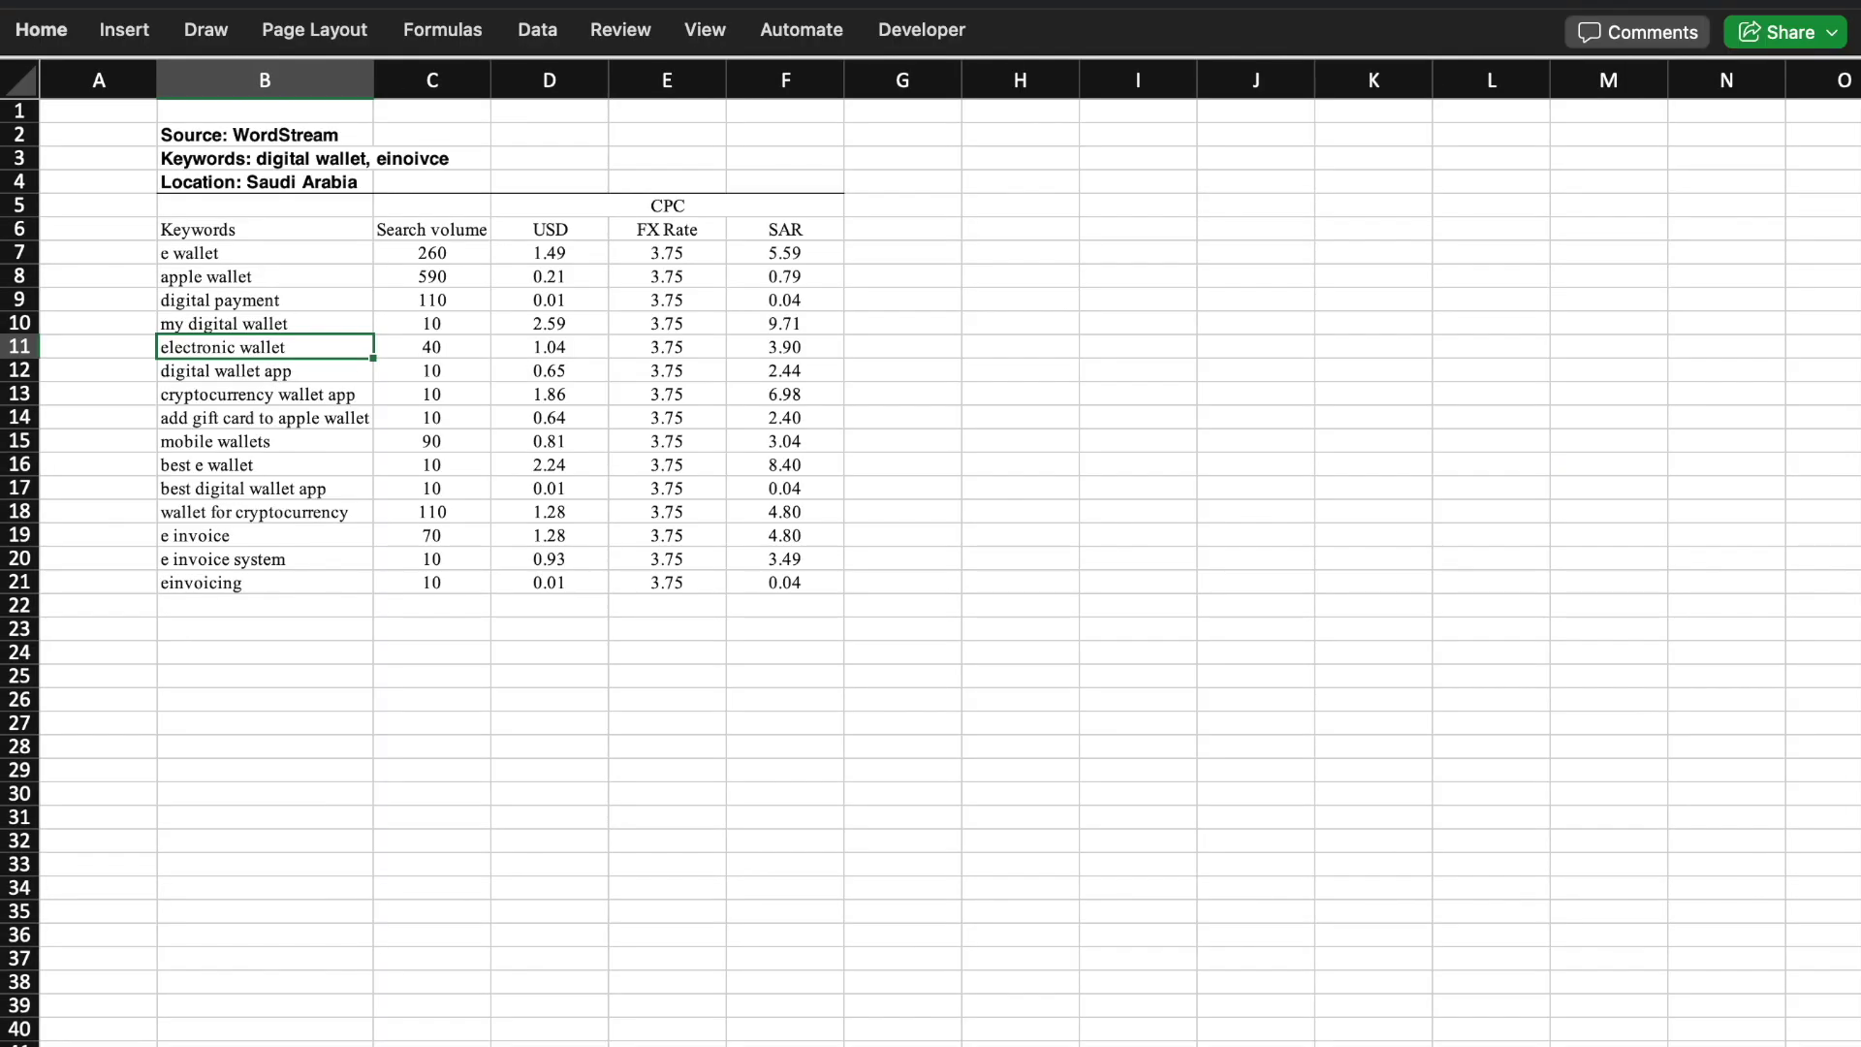
{"action": "key", "text": "ctrl+Page_Down"}
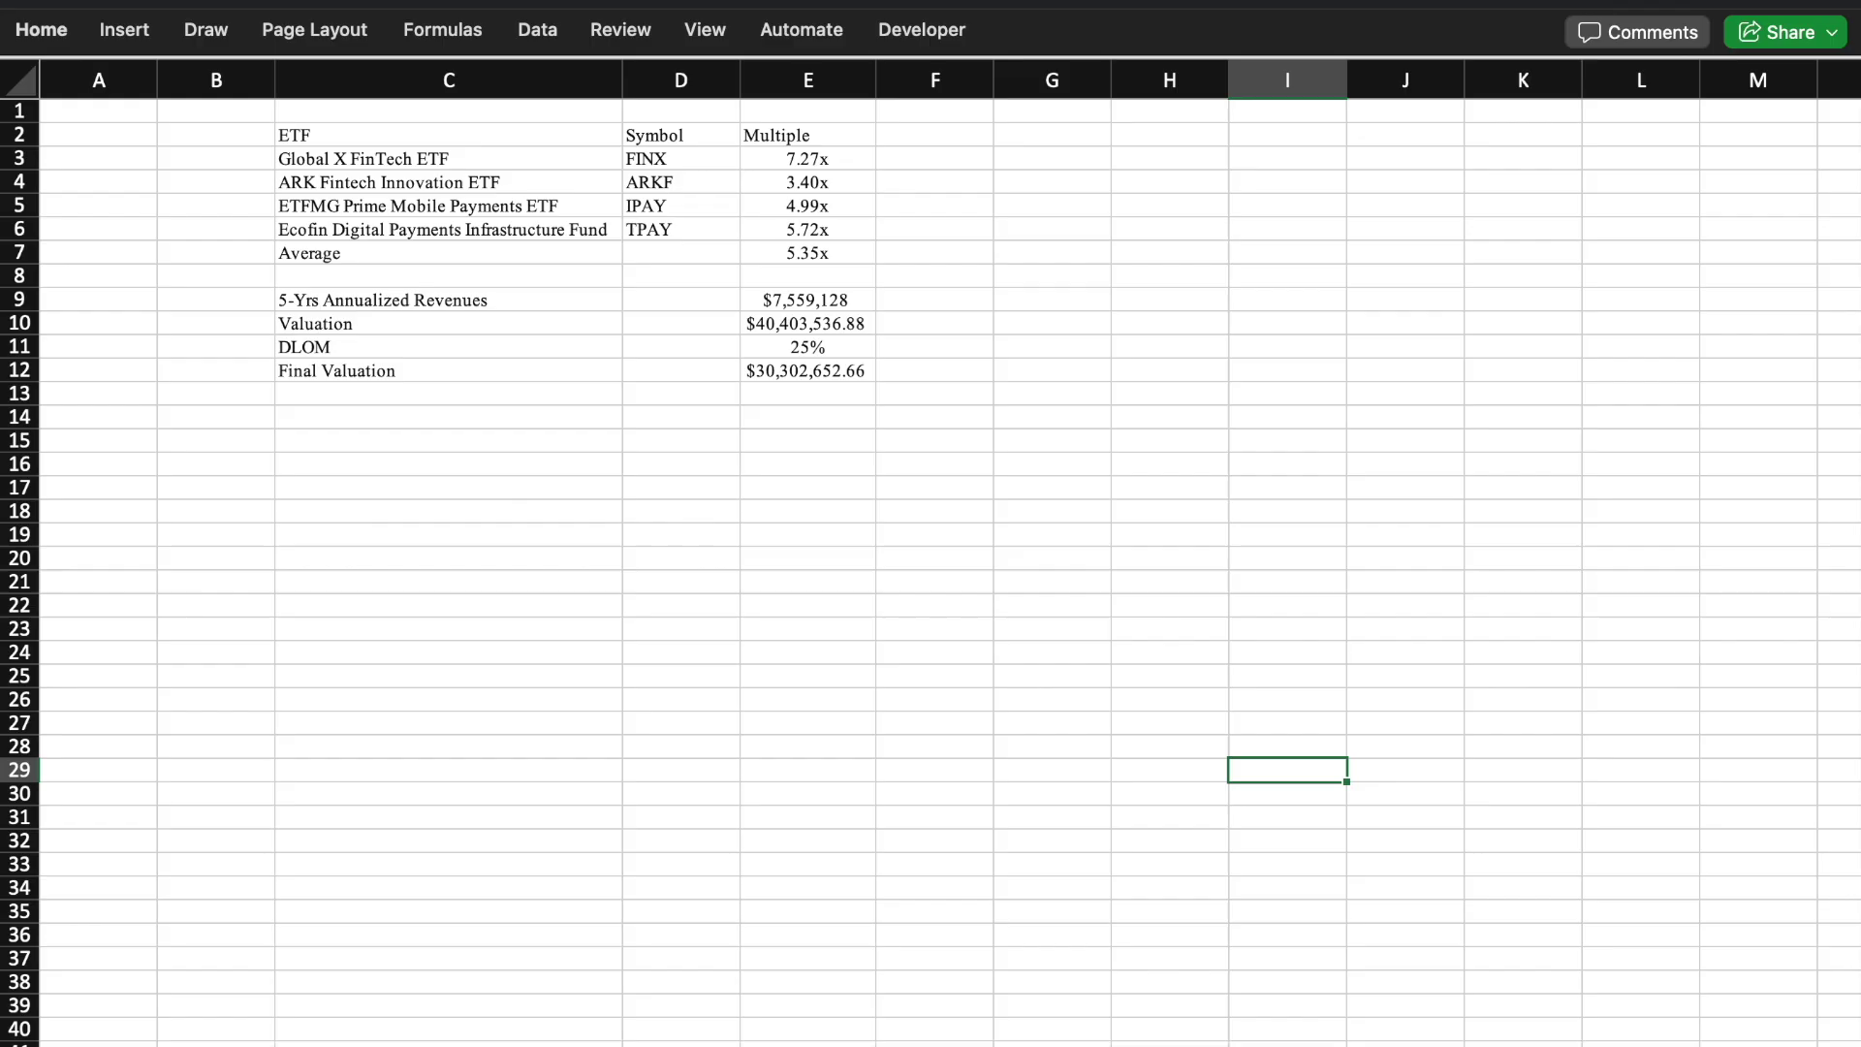
{"action": "key", "text": "ctrl+Page_Down"}
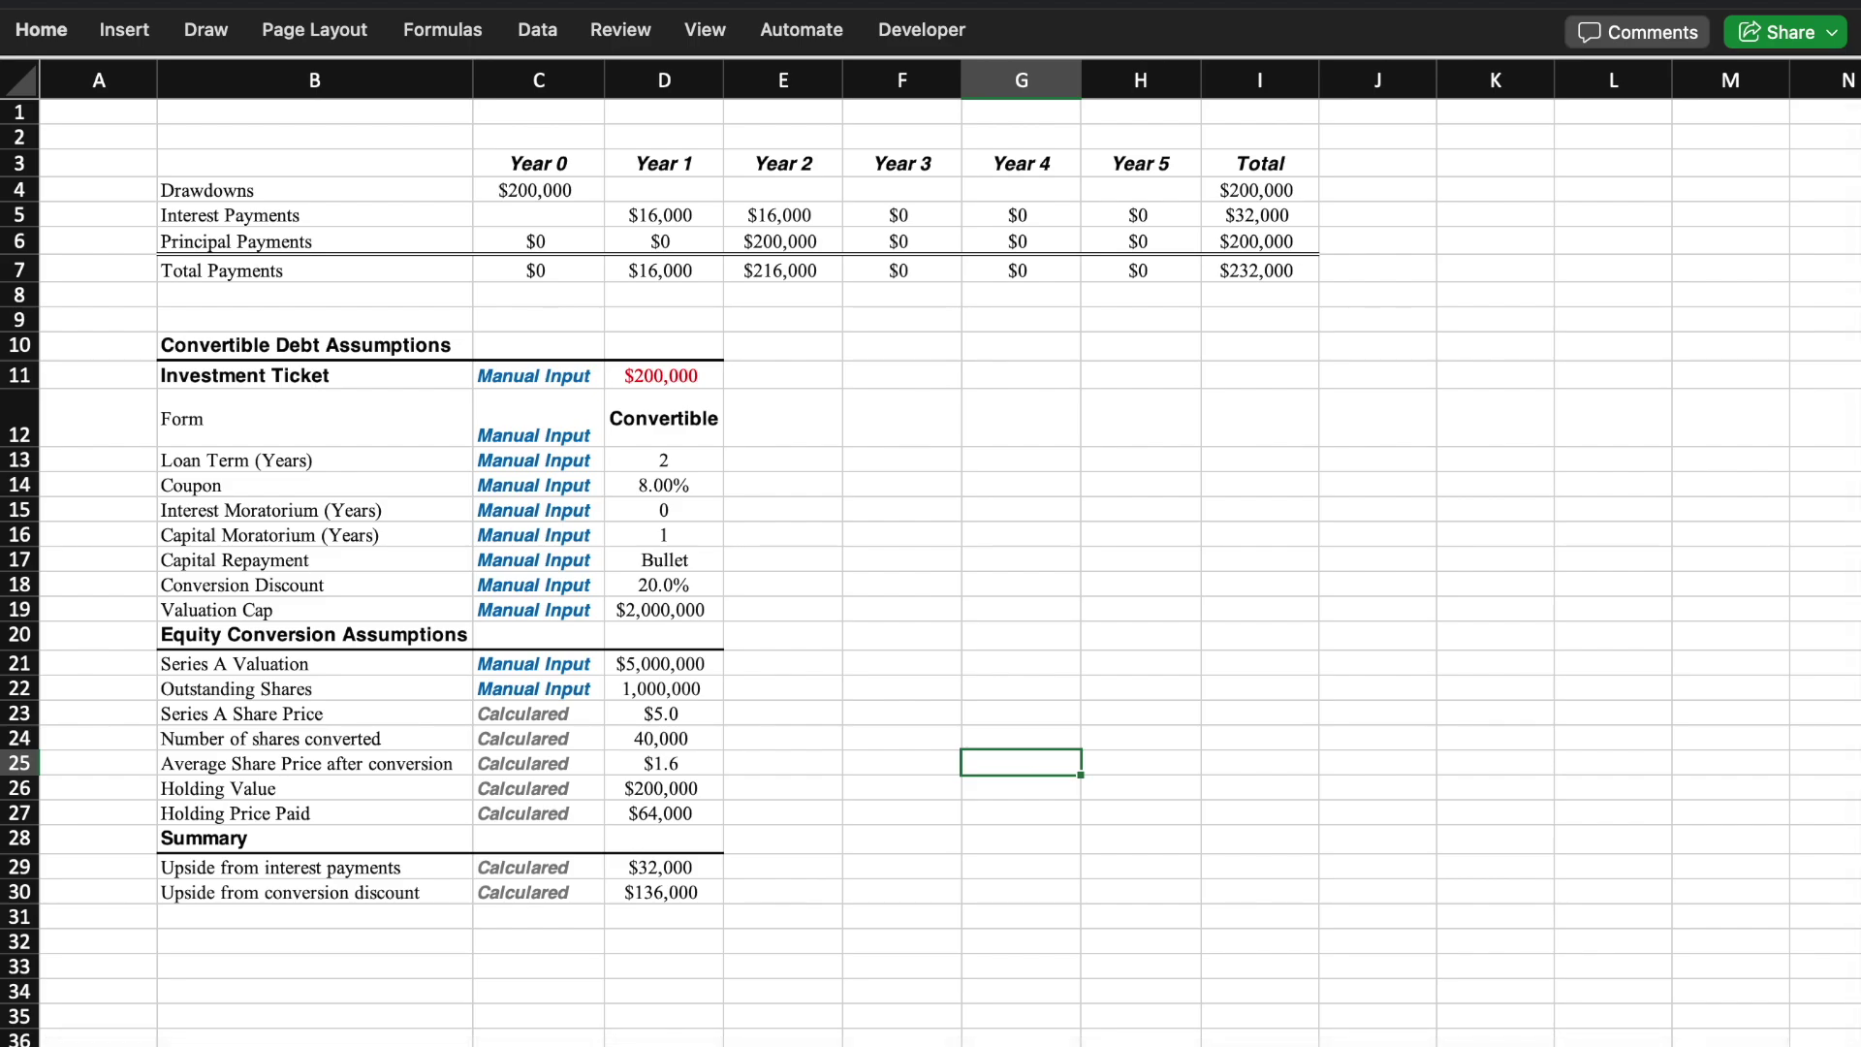
{"action": "key", "text": "ctrl+Page_Down"}
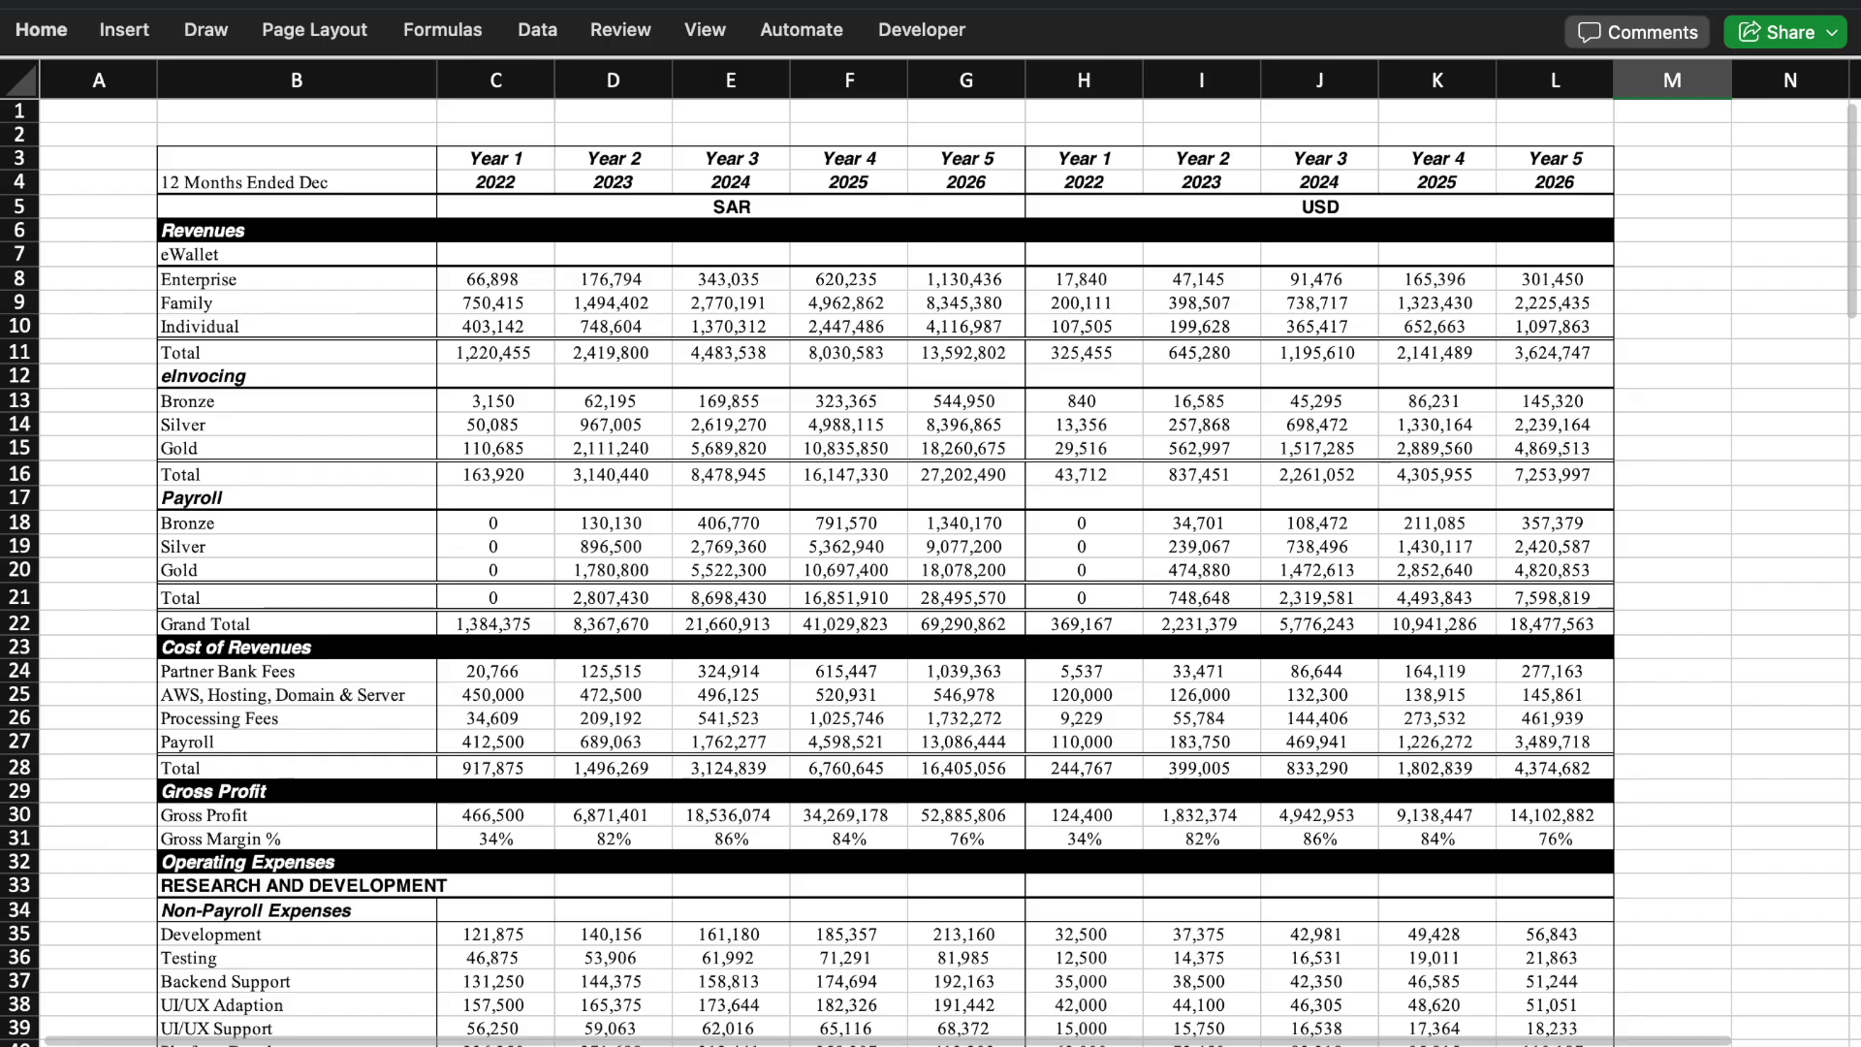
{"action": "key", "text": "ctrl+Page_Down"}
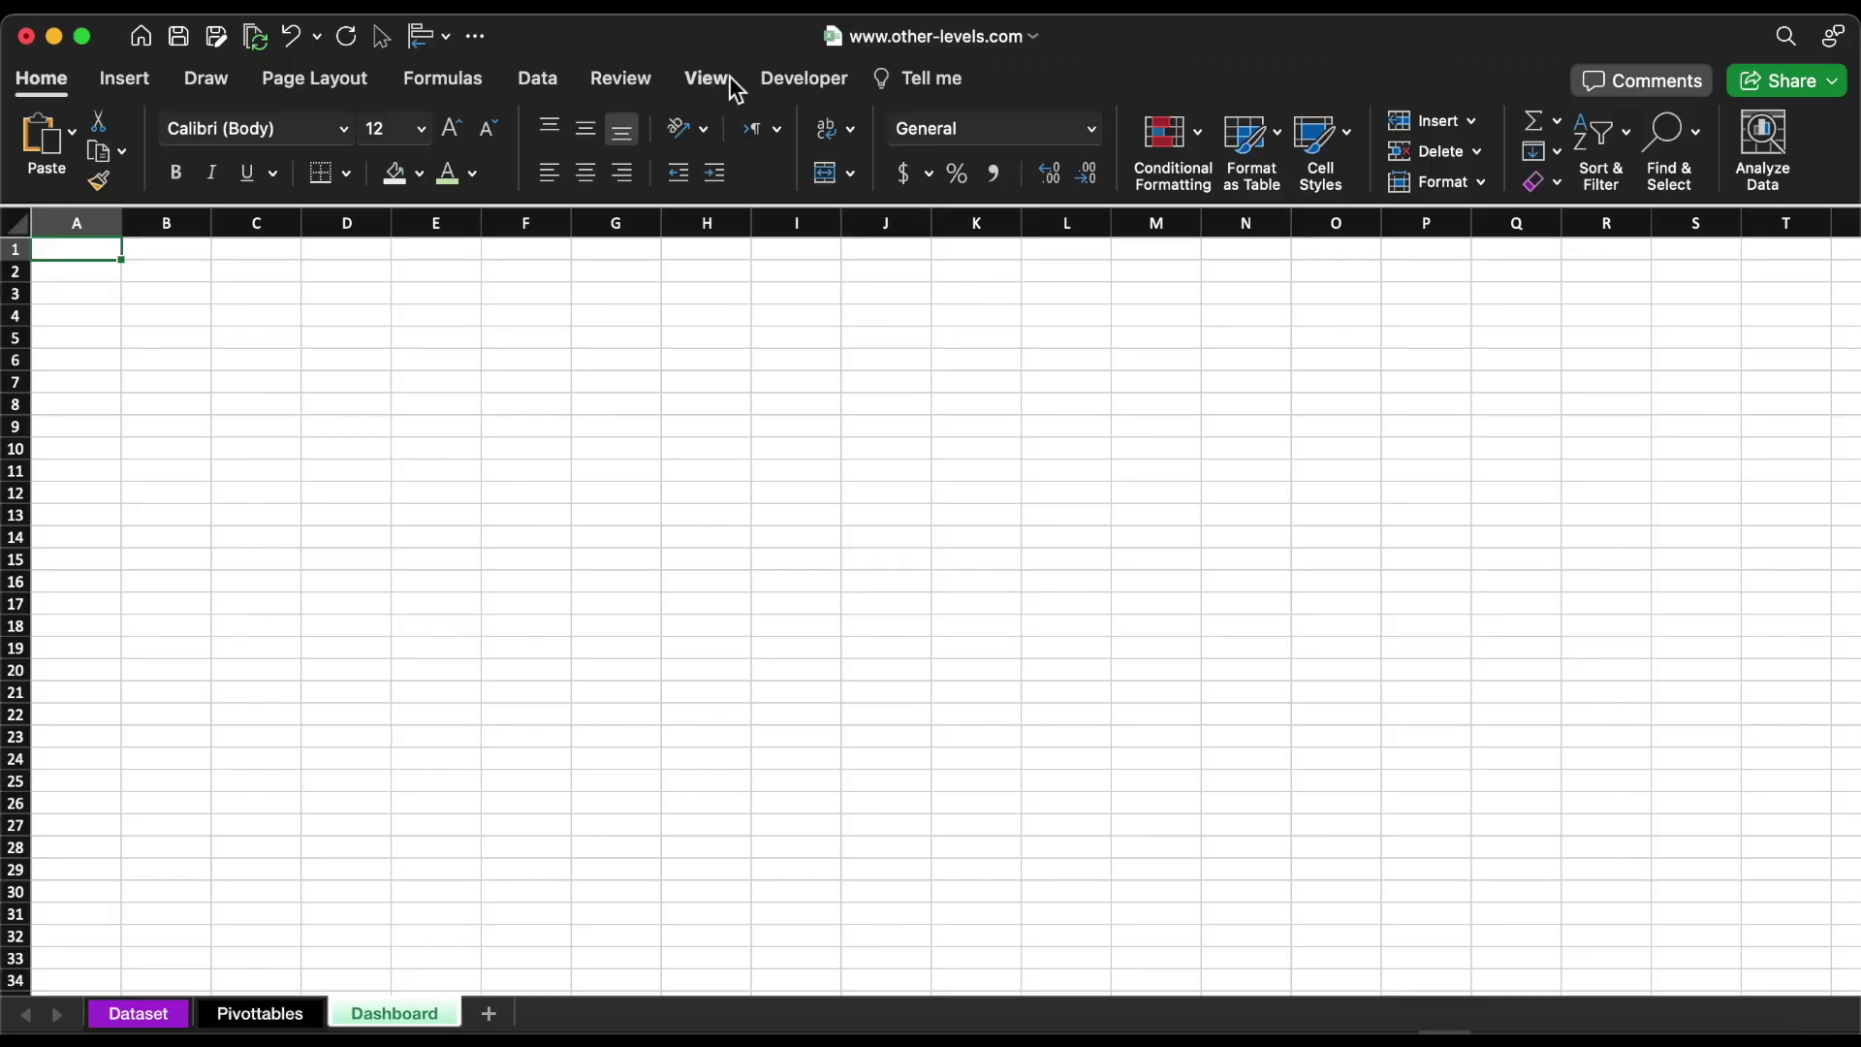
Hide the headings and gridlines on the Dashboard sheet
{"action": "left_click", "coordinate": [707, 79]}
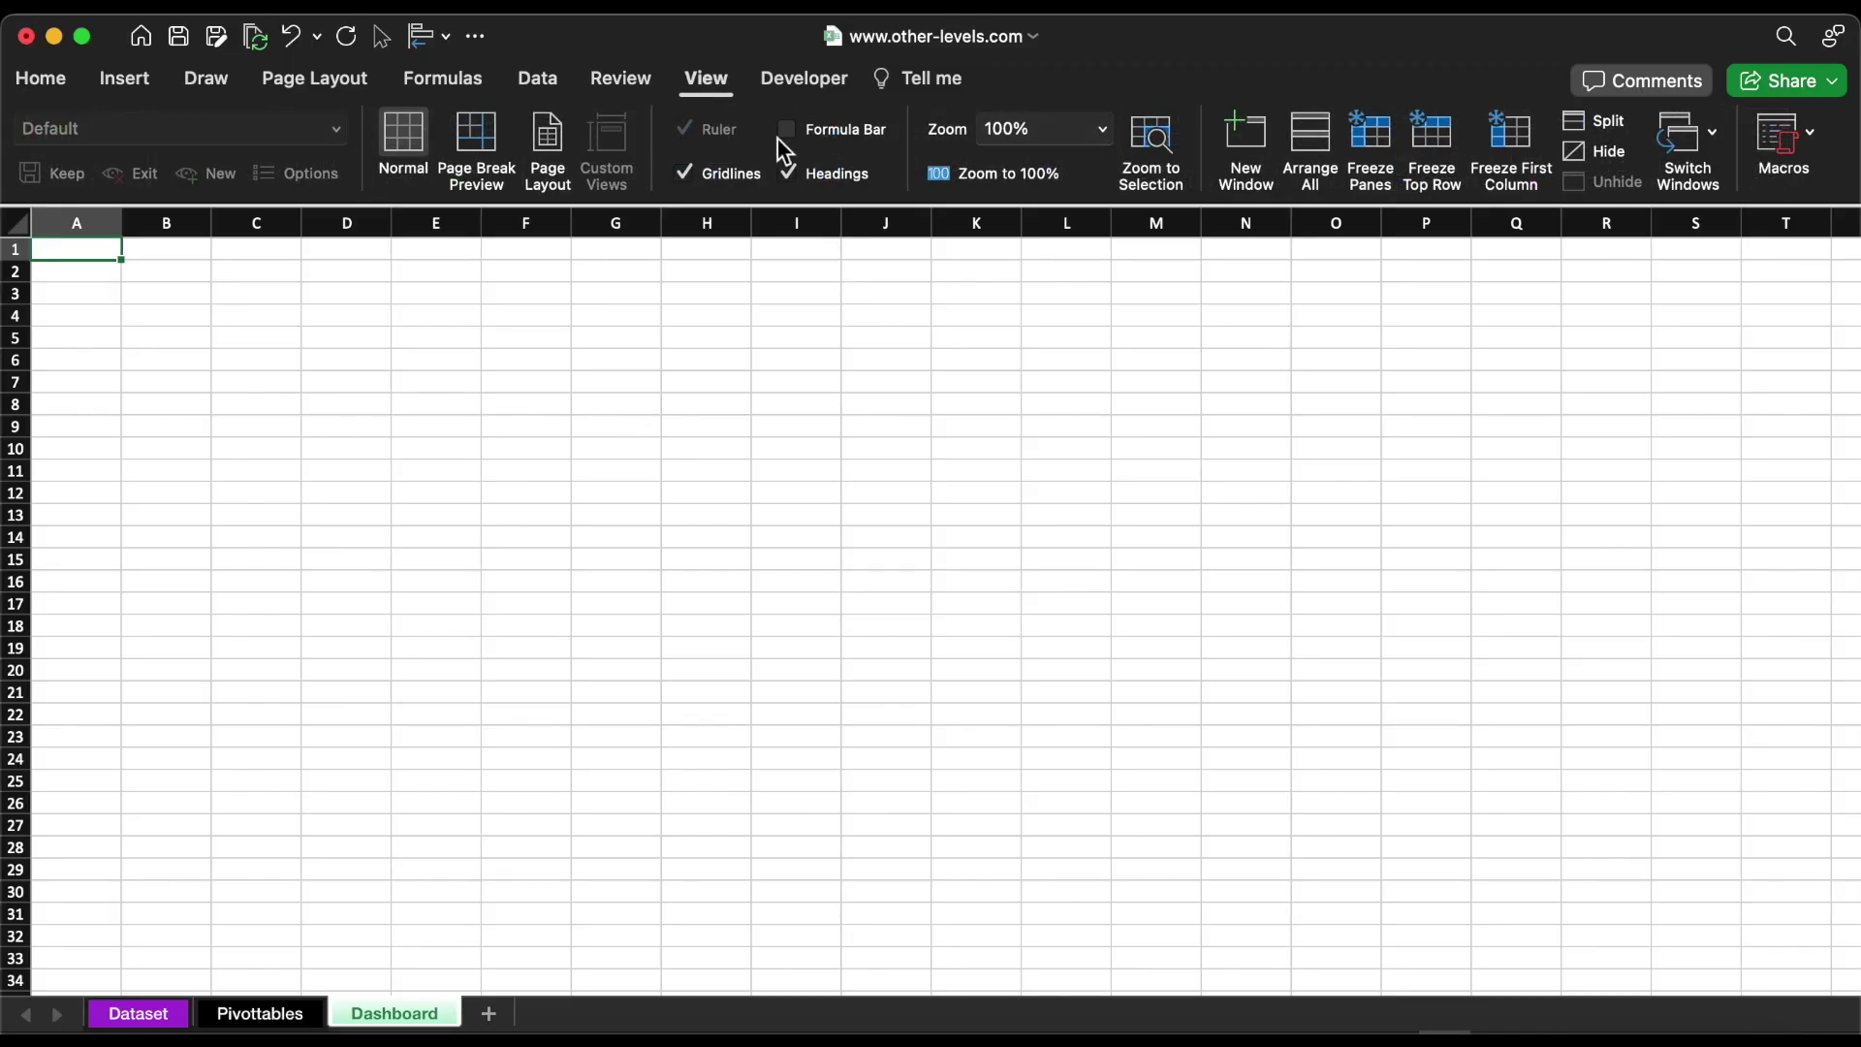
{"action": "left_click", "coordinate": [814, 176]}
{"action": "left_click", "coordinate": [718, 177]}
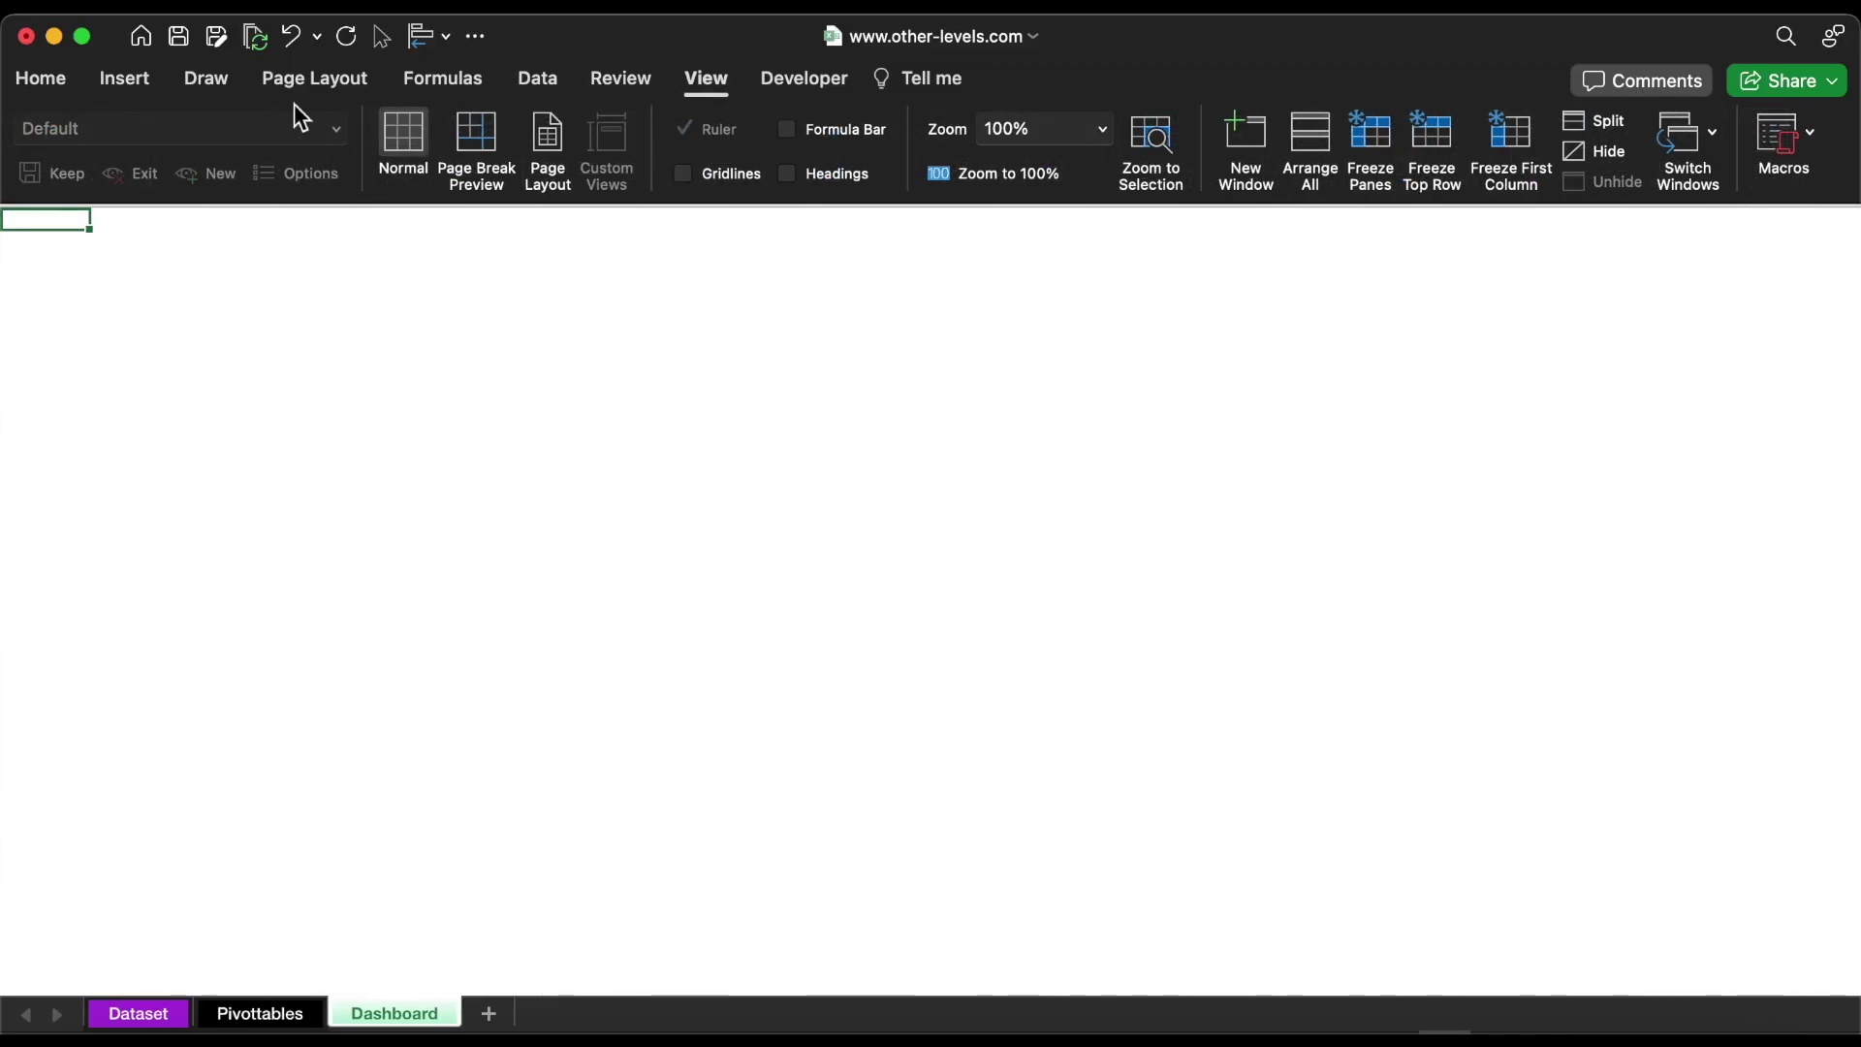
Fill every cell of the Dashboard sheet with black
{"action": "left_click", "coordinate": [39, 79]}
{"action": "left_click", "coordinate": [314, 440]}
{"action": "key", "text": "super+a"}
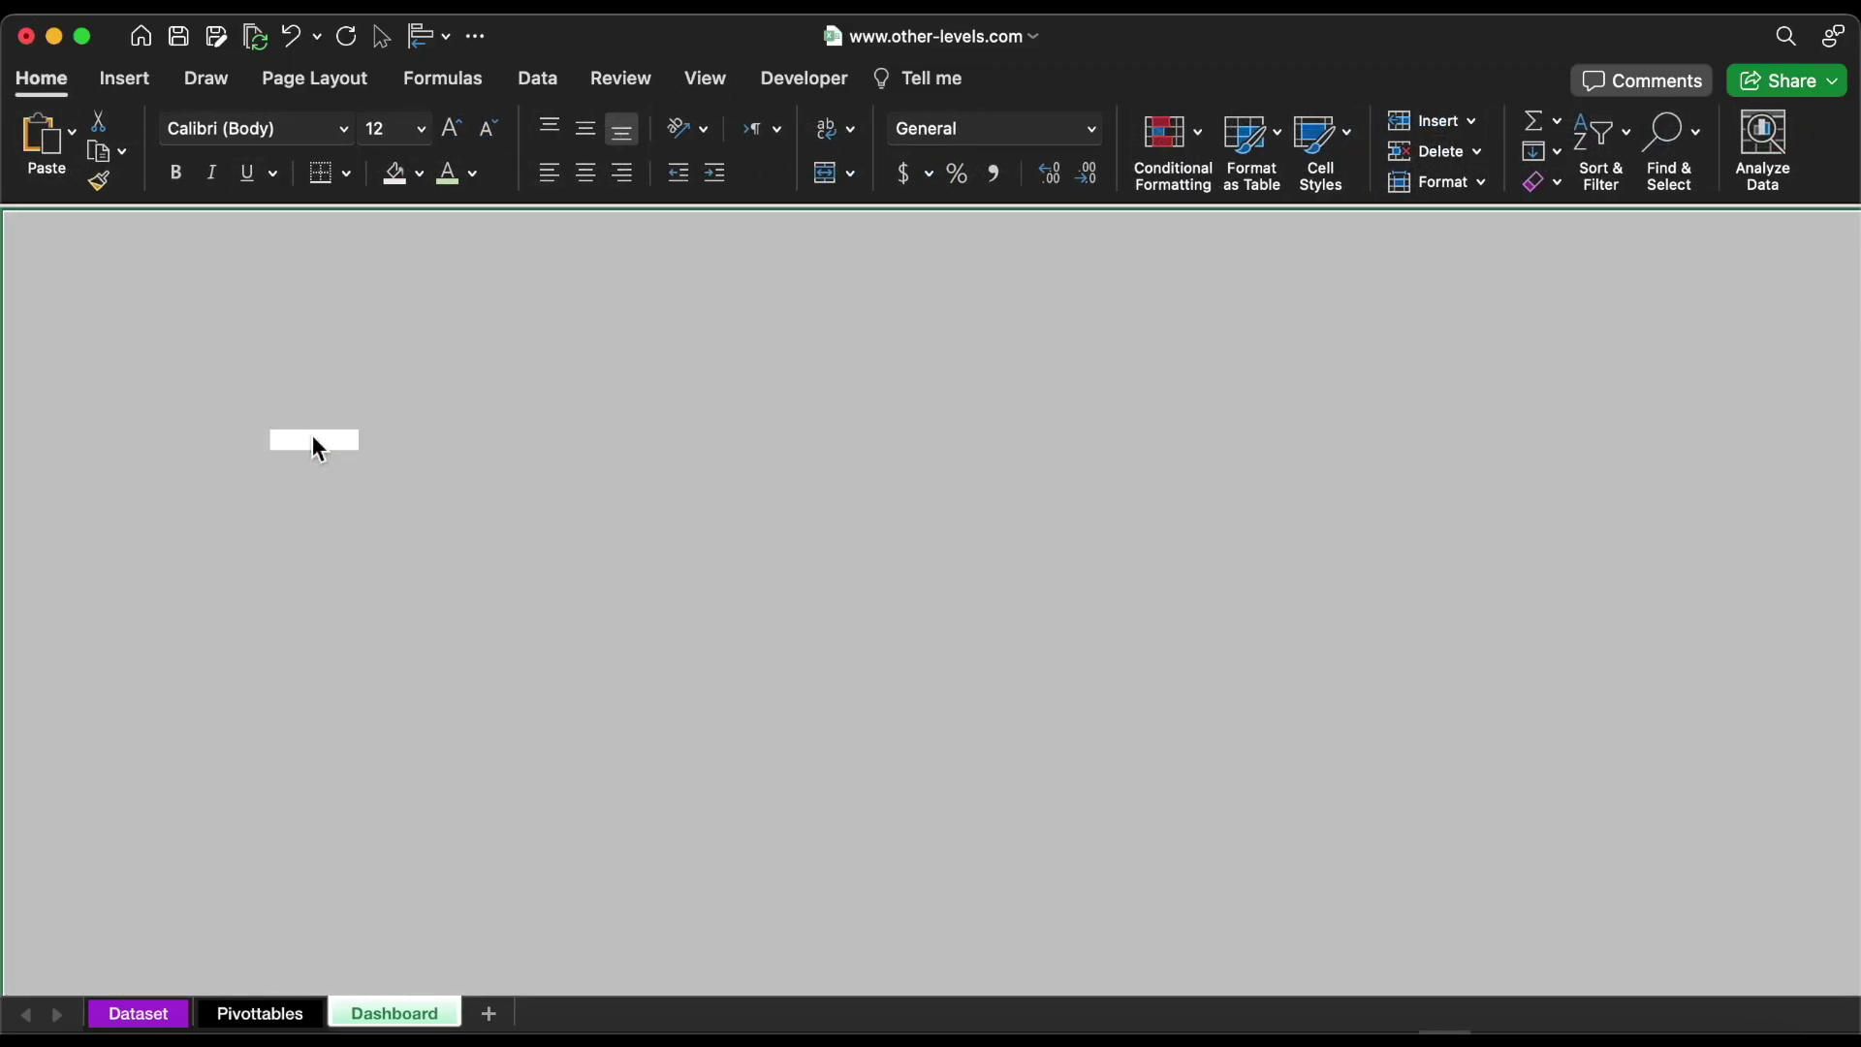
{"action": "left_click", "coordinate": [422, 177]}
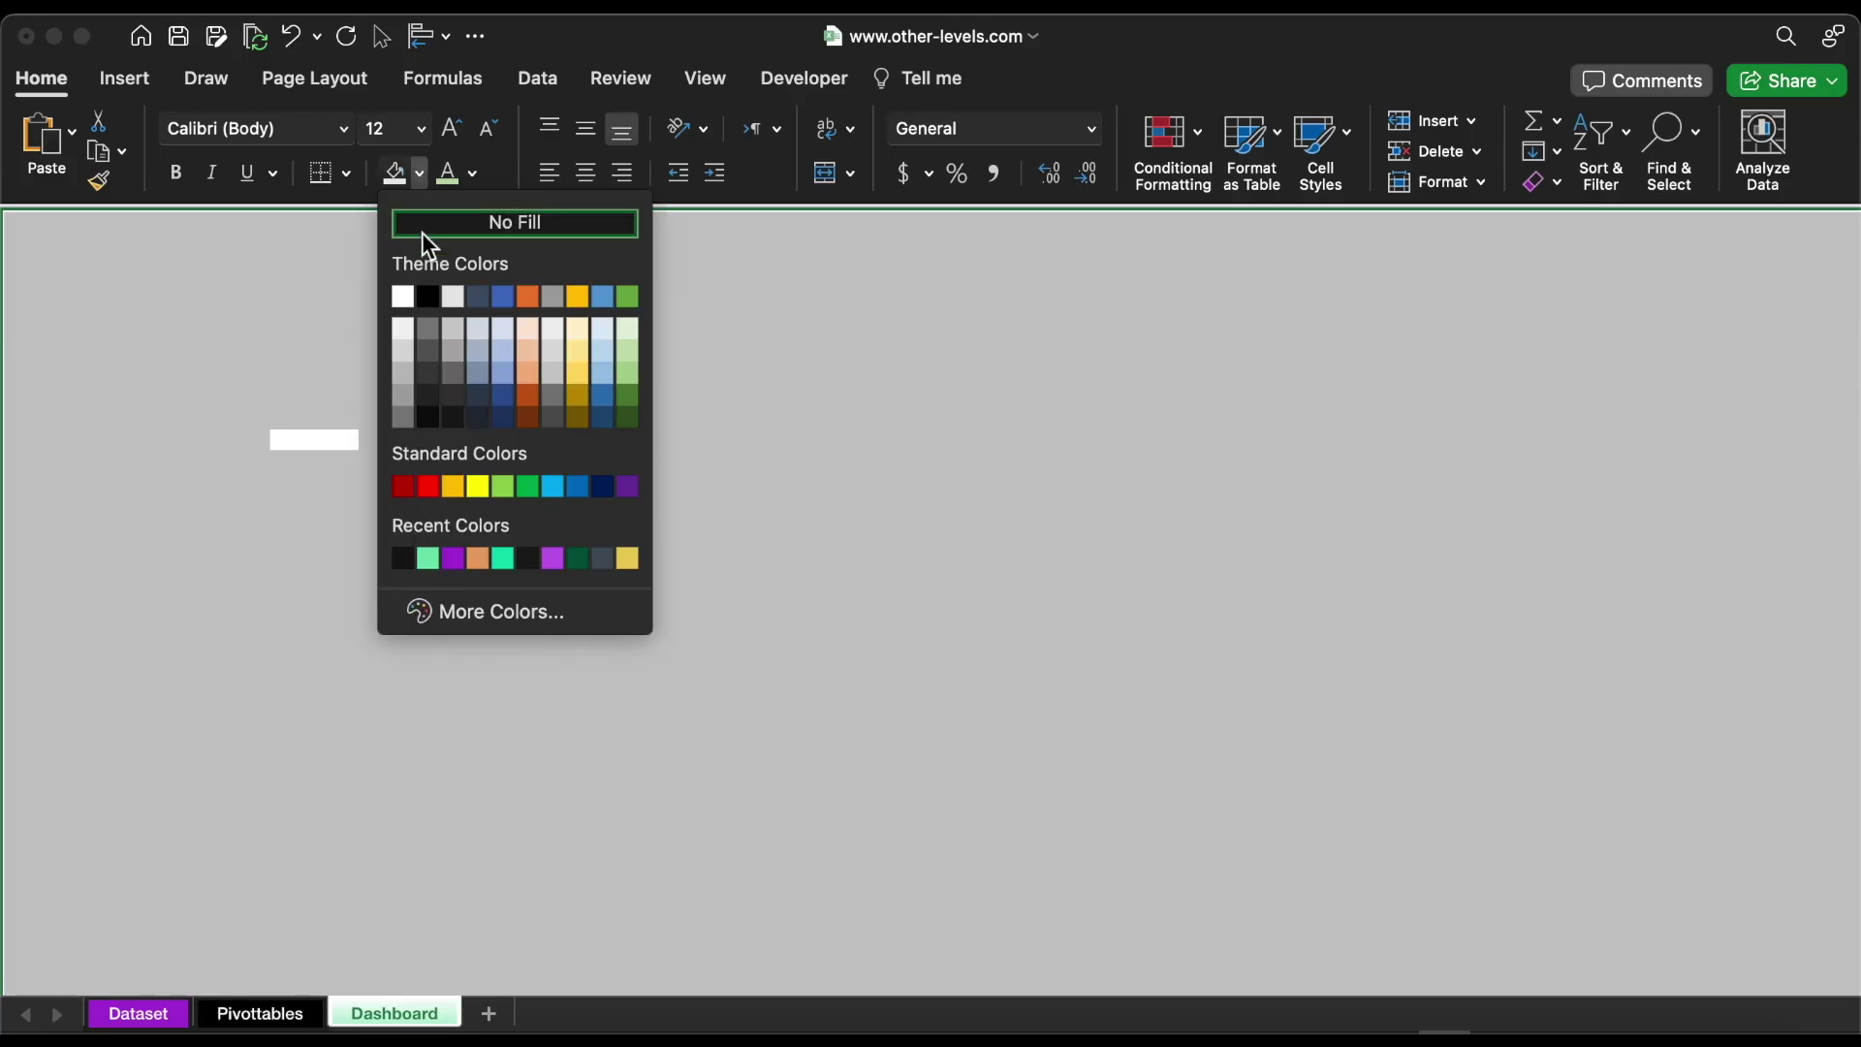
{"action": "left_click", "coordinate": [434, 293]}
Draw a rectangle about 9.11" wide and 4.92" high on the black Dashboard sheet
{"action": "left_click", "coordinate": [140, 86]}
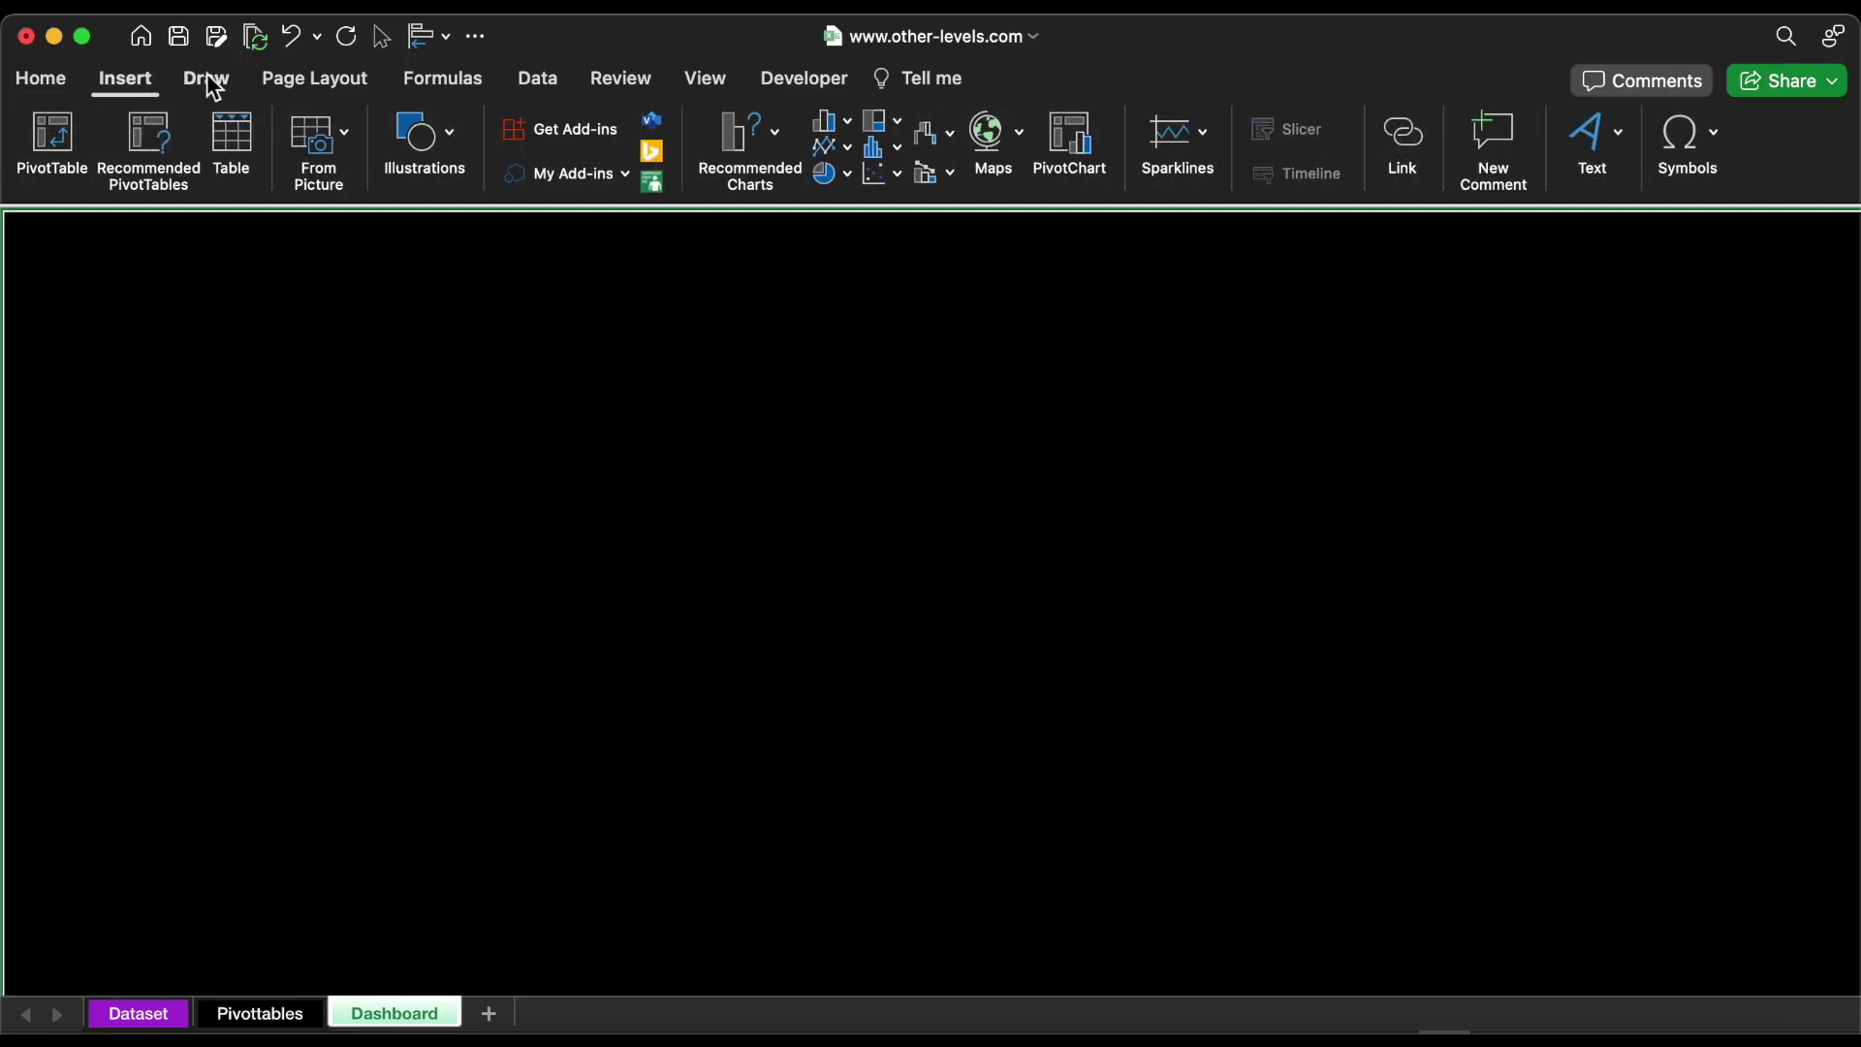
{"action": "left_click", "coordinate": [417, 136]}
{"action": "left_click", "coordinate": [320, 223]}
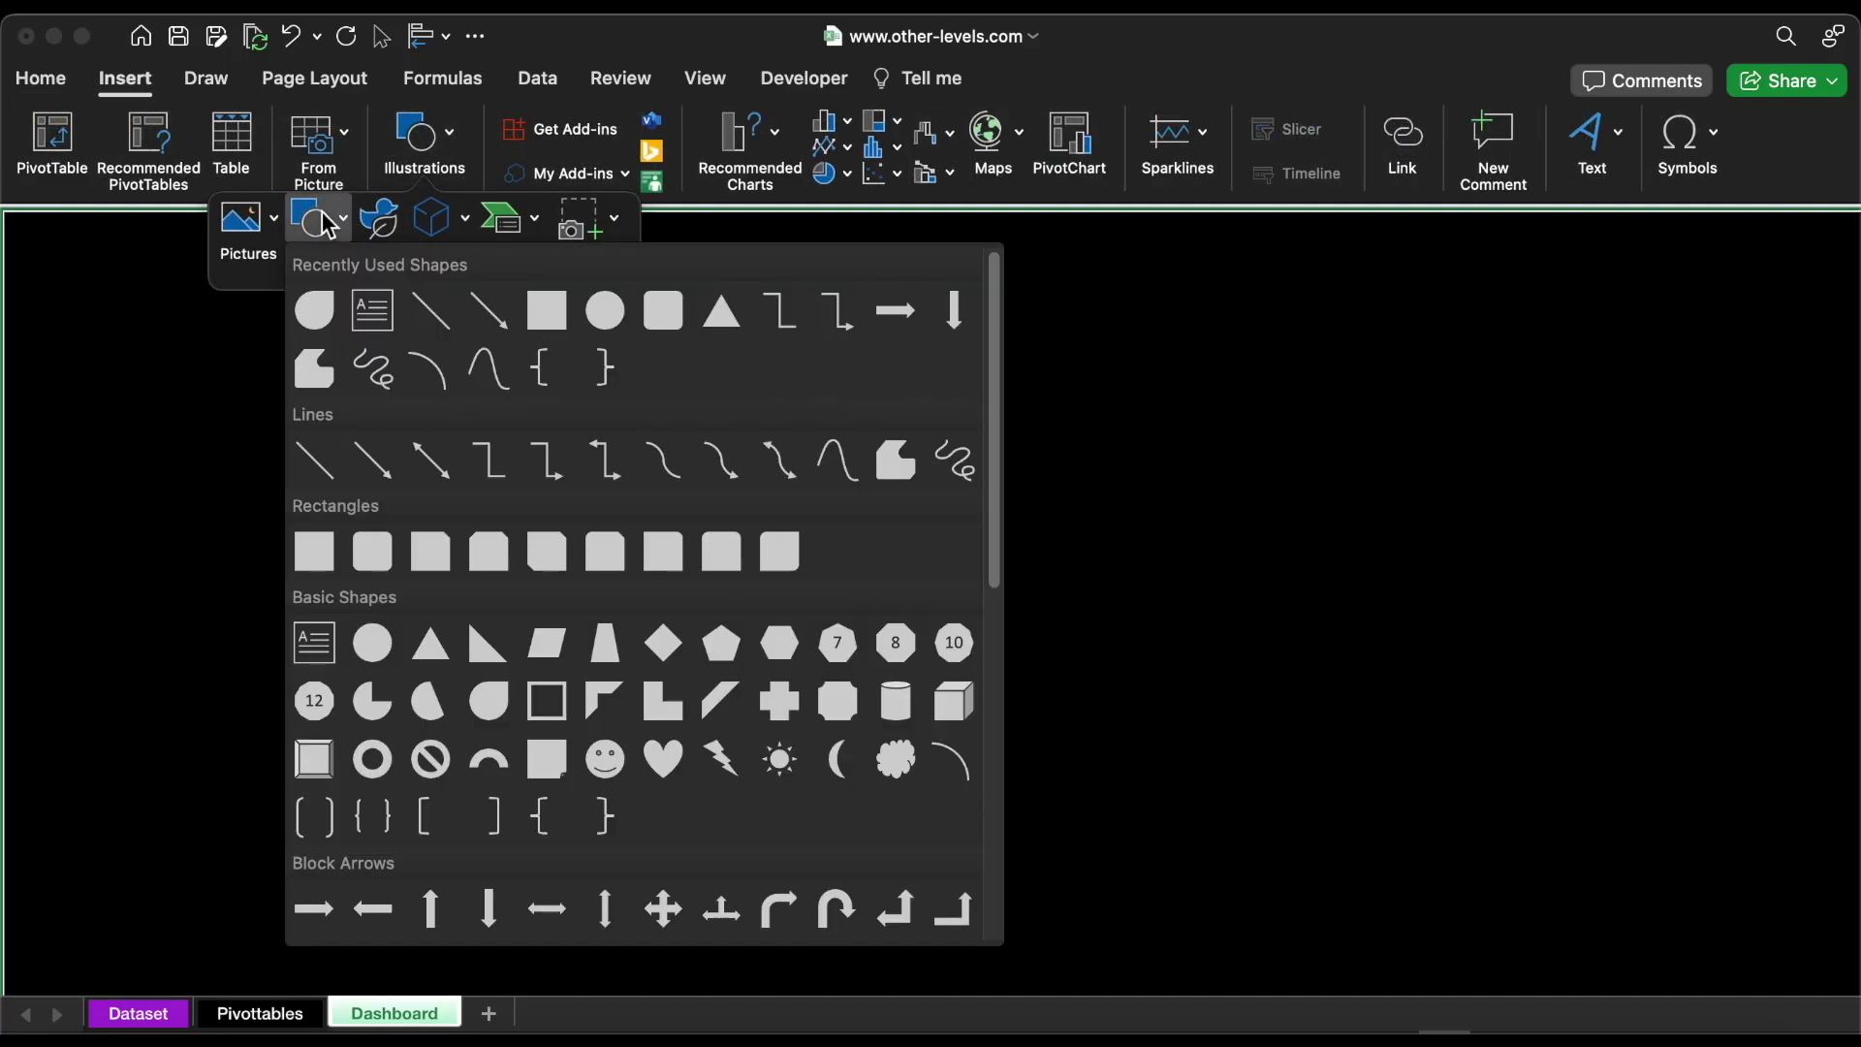
{"action": "left_click", "coordinate": [547, 310]}
{"action": "left_click_drag", "start_coordinate": [189, 283], "coordinate": [1103, 771]}
Set the rectangle's outline to No line in its shape formatting
{"action": "left_click", "coordinate": [1806, 186]}
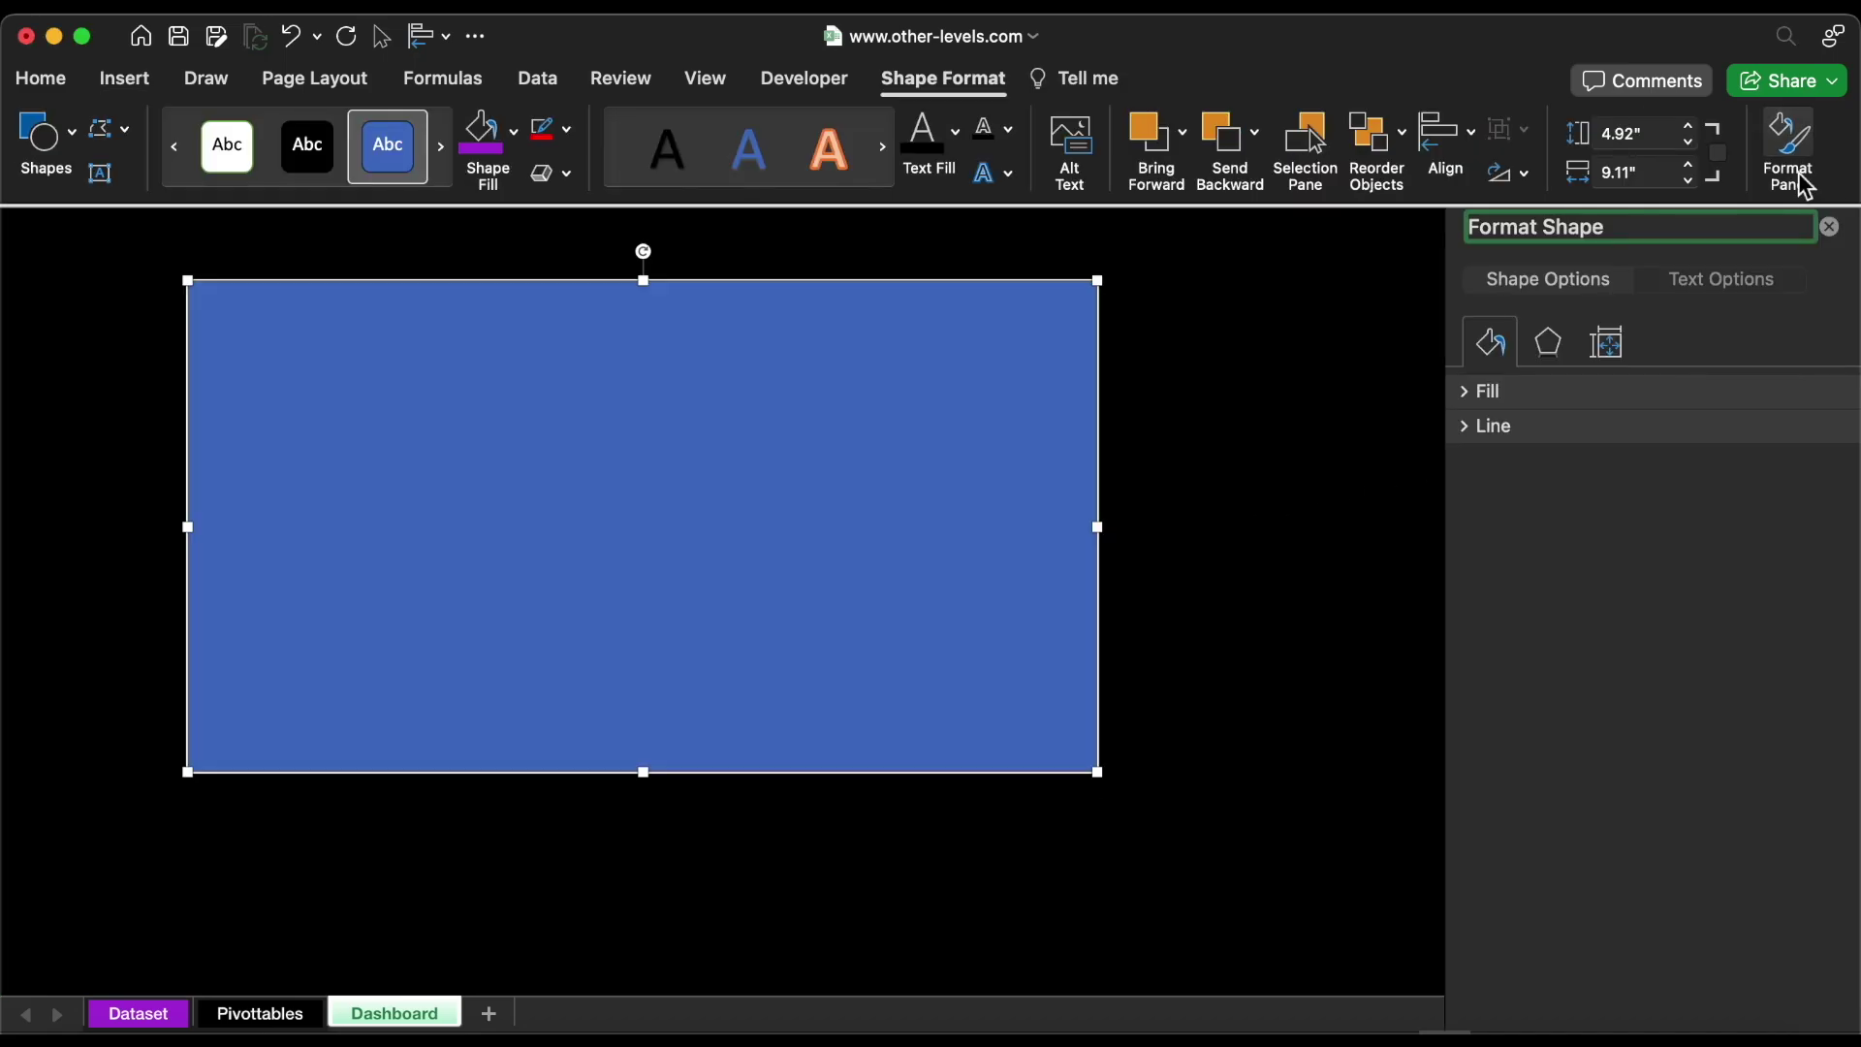
{"action": "left_click", "coordinate": [1473, 390]}
{"action": "left_click", "coordinate": [1512, 683]}
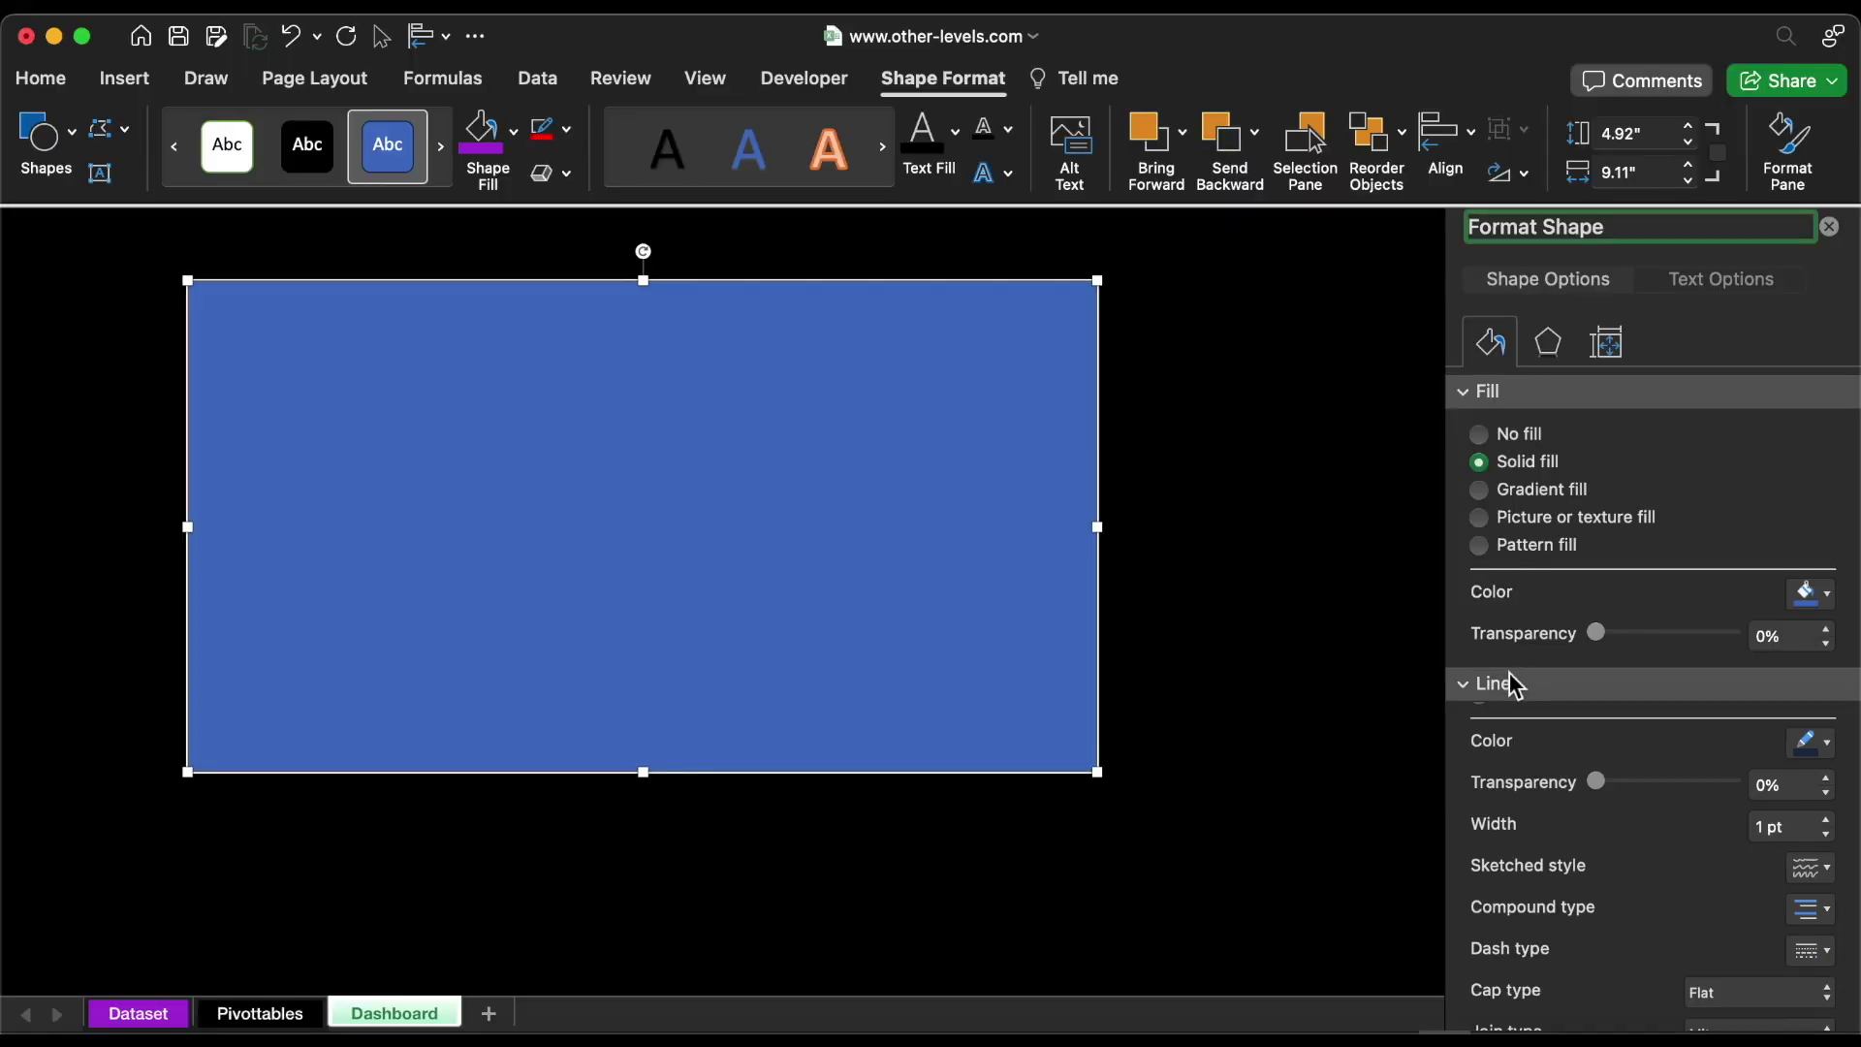
{"action": "left_click", "coordinate": [1534, 729]}
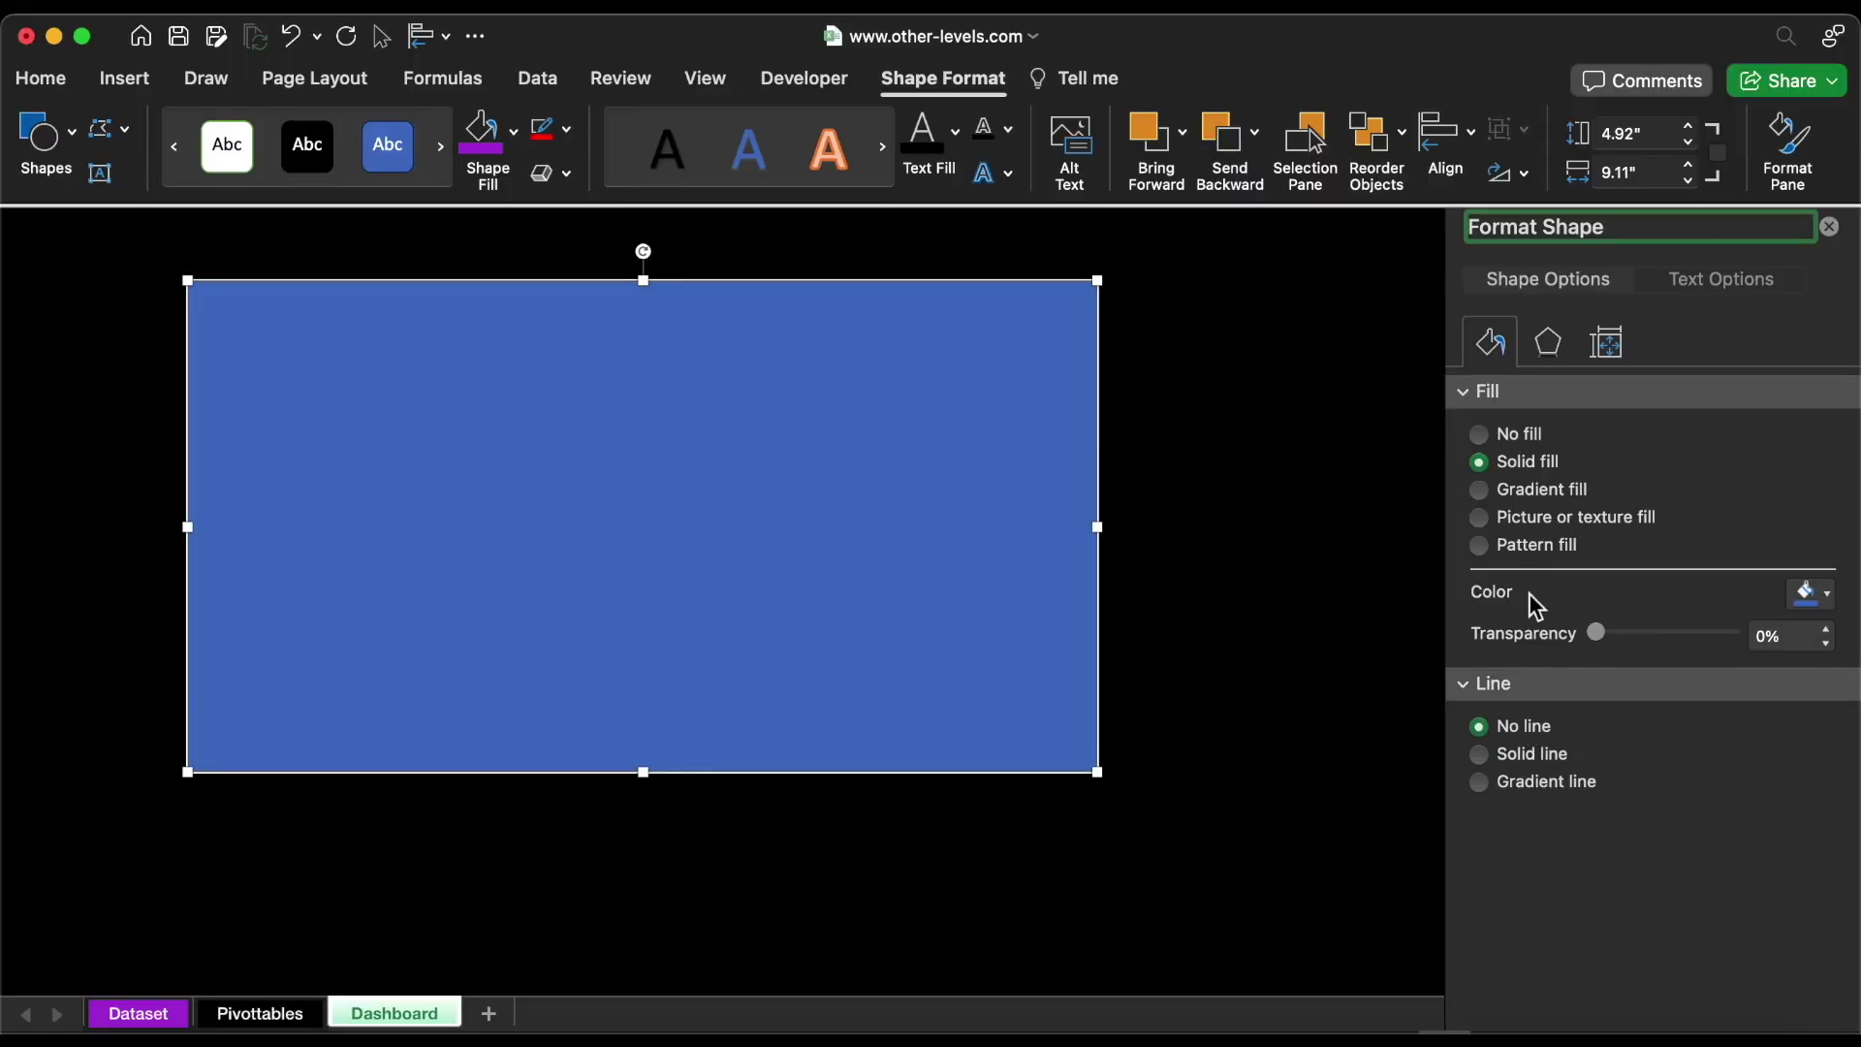
Give the rectangle a gradient fill with a black first stop and a black second stop about a third of the way along
{"action": "left_click", "coordinate": [1527, 491]}
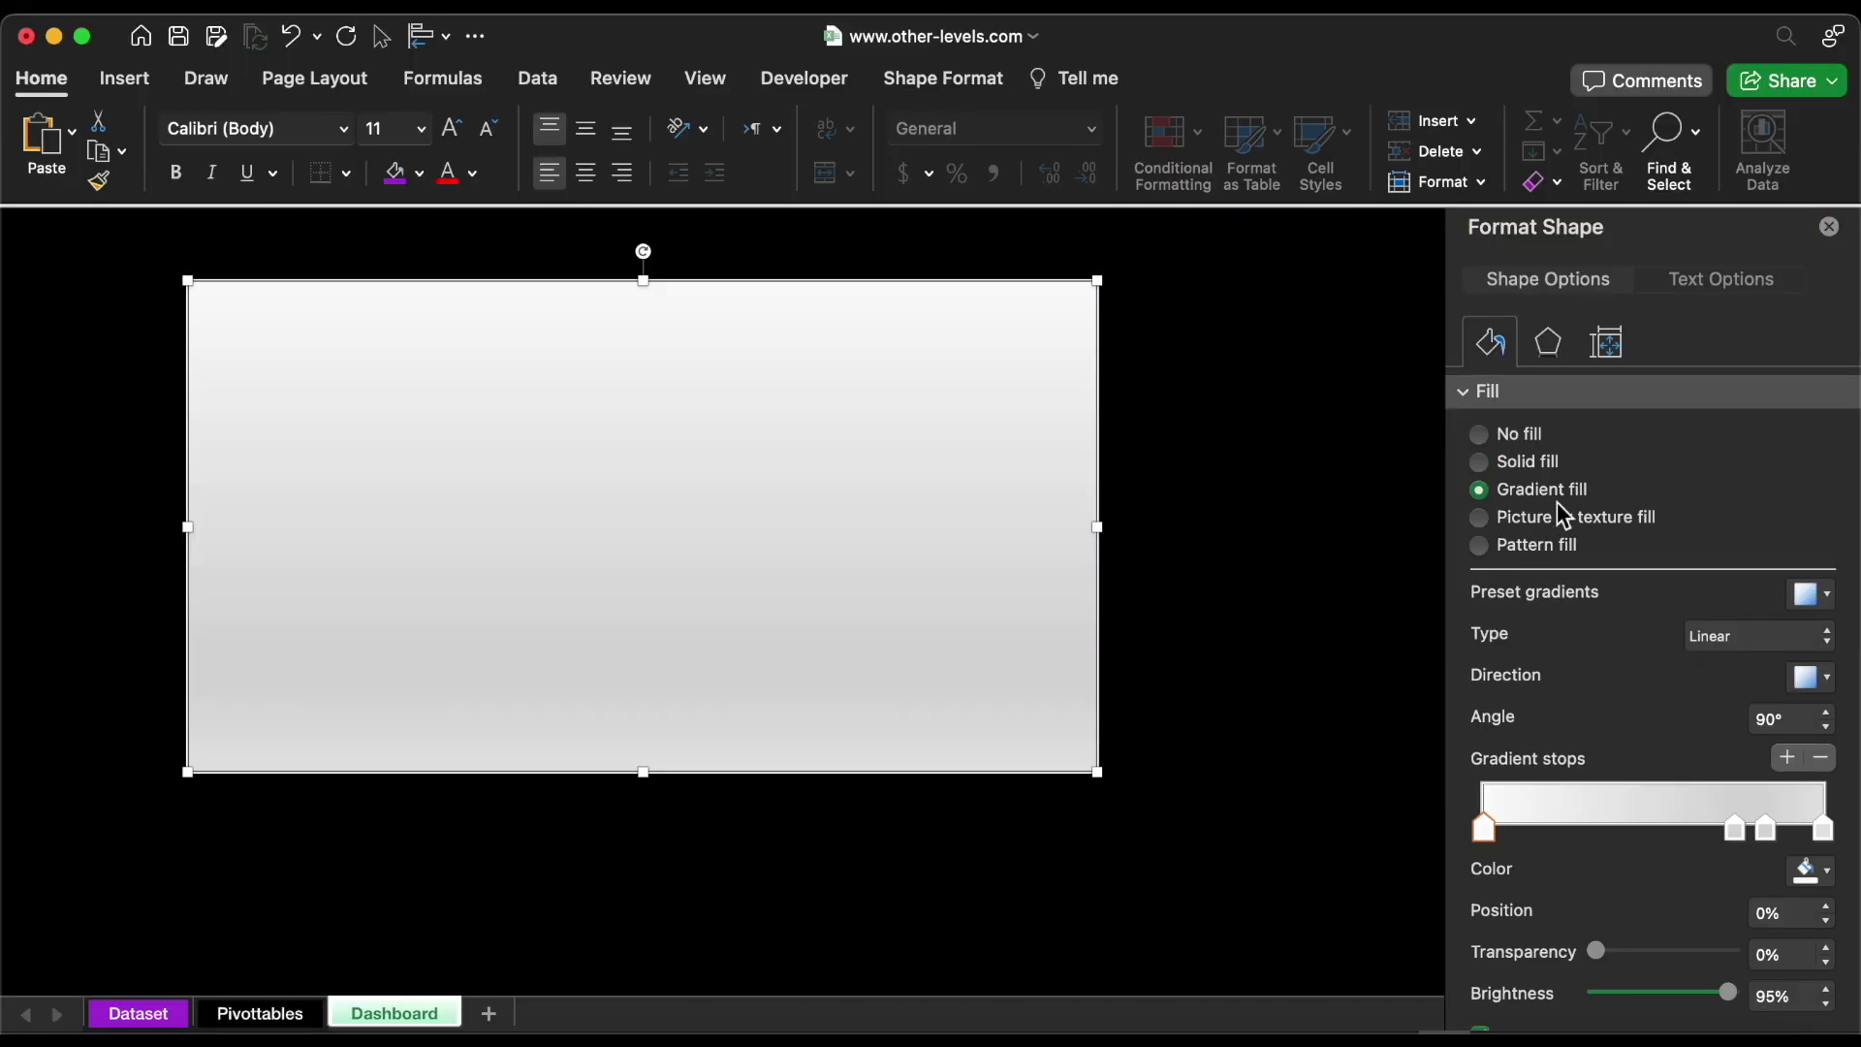
{"action": "left_click", "coordinate": [1810, 872]}
{"action": "left_click", "coordinate": [1634, 515]}
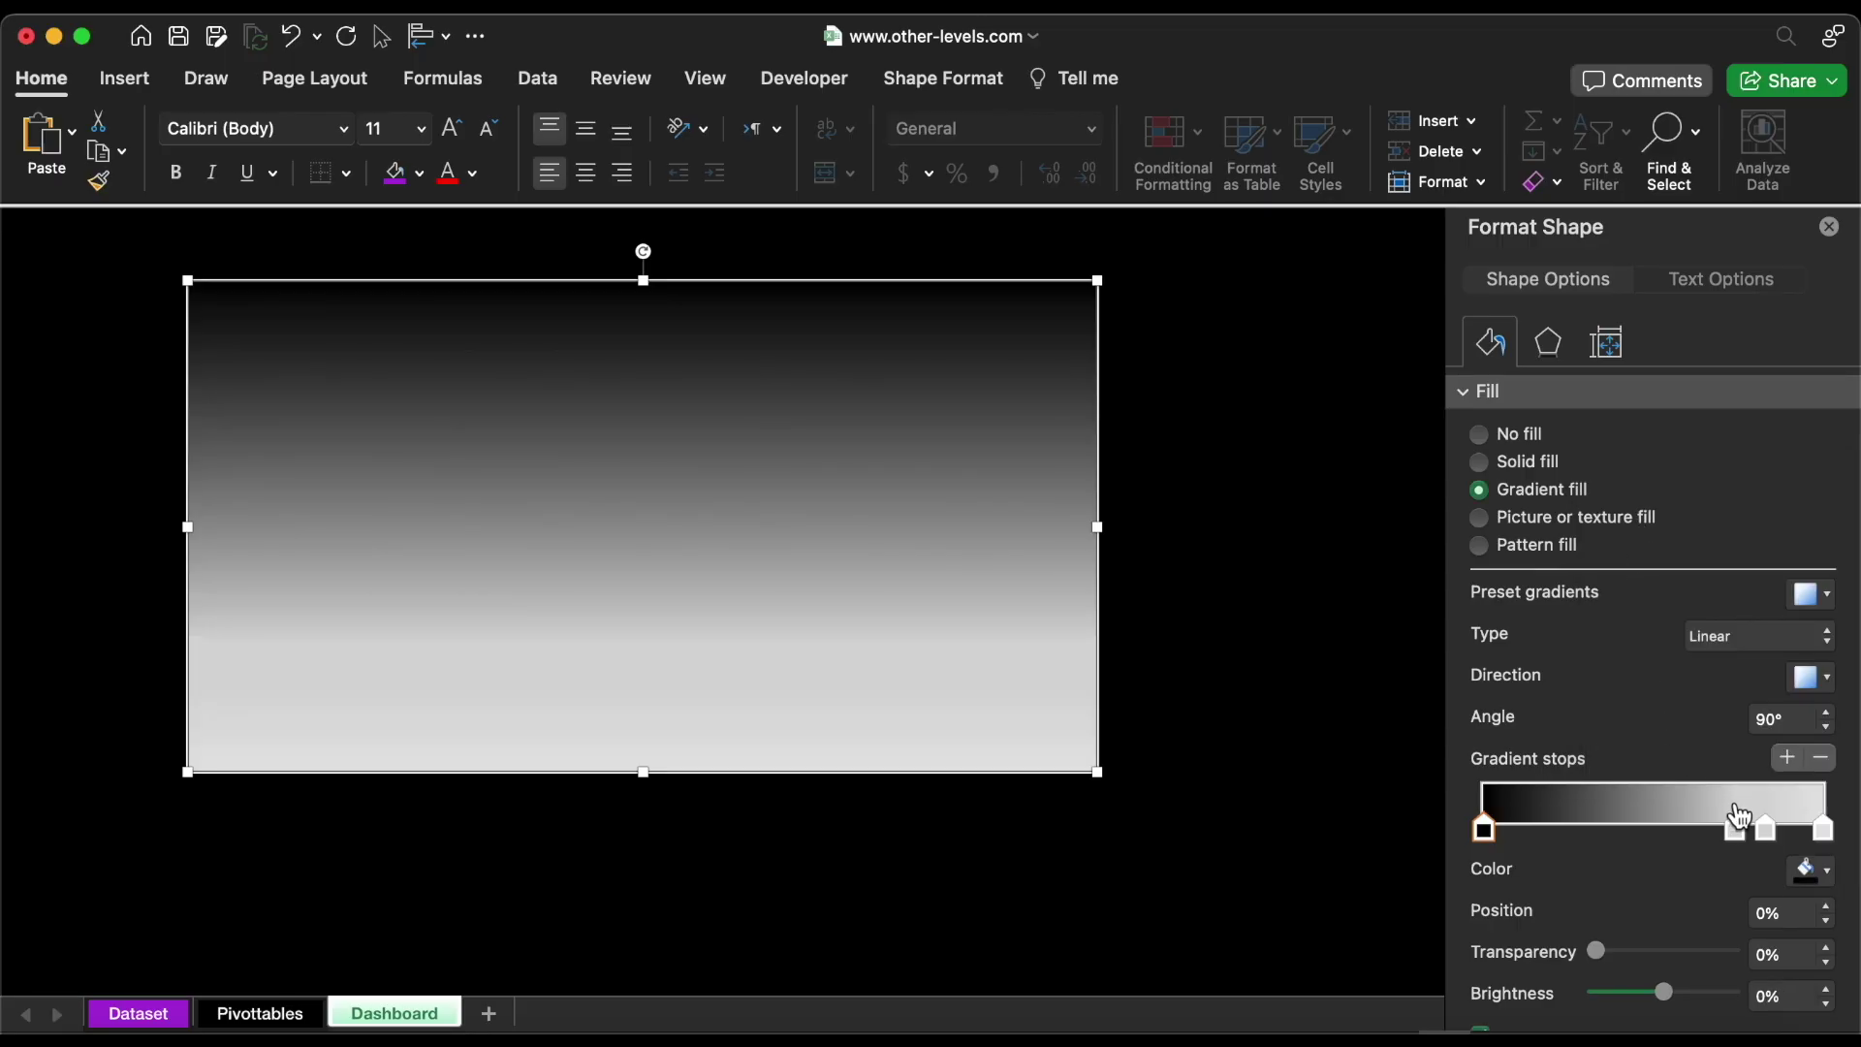
{"action": "left_click_drag", "start_coordinate": [1734, 828], "coordinate": [1596, 833]}
{"action": "left_click", "coordinate": [1804, 871]}
{"action": "left_click", "coordinate": [1636, 531]}
Color the third gradient stop dark gray and place it at 100%, and move the light gray end stop to 72%
{"action": "left_click", "coordinate": [1764, 819]}
{"action": "left_click", "coordinate": [1808, 873]}
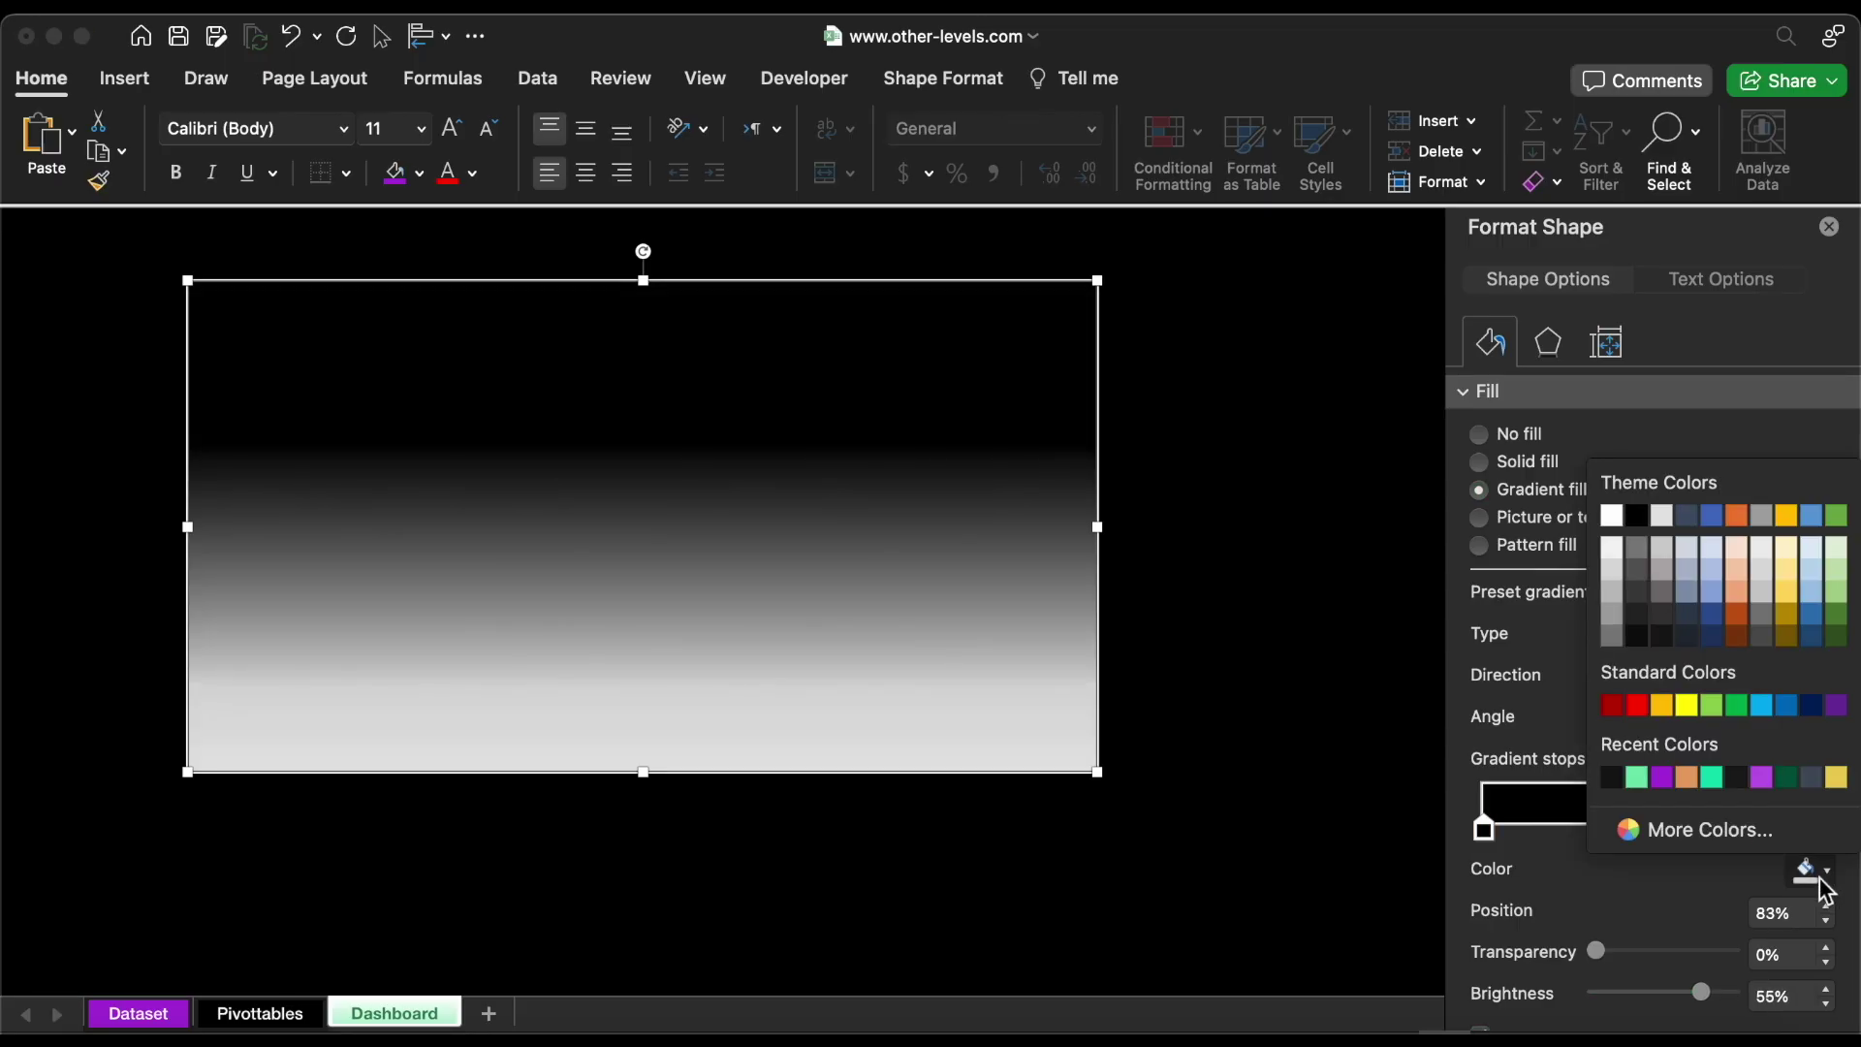
{"action": "left_click", "coordinate": [1636, 589]}
{"action": "left_click", "coordinate": [1821, 831]}
{"action": "left_click_drag", "start_coordinate": [1819, 832], "coordinate": [1729, 832]}
{"action": "left_click_drag", "start_coordinate": [1765, 830], "coordinate": [1831, 834]}
Color the gradient stop at 72% bright green using the copied hex code
{"action": "left_click", "coordinate": [1731, 832]}
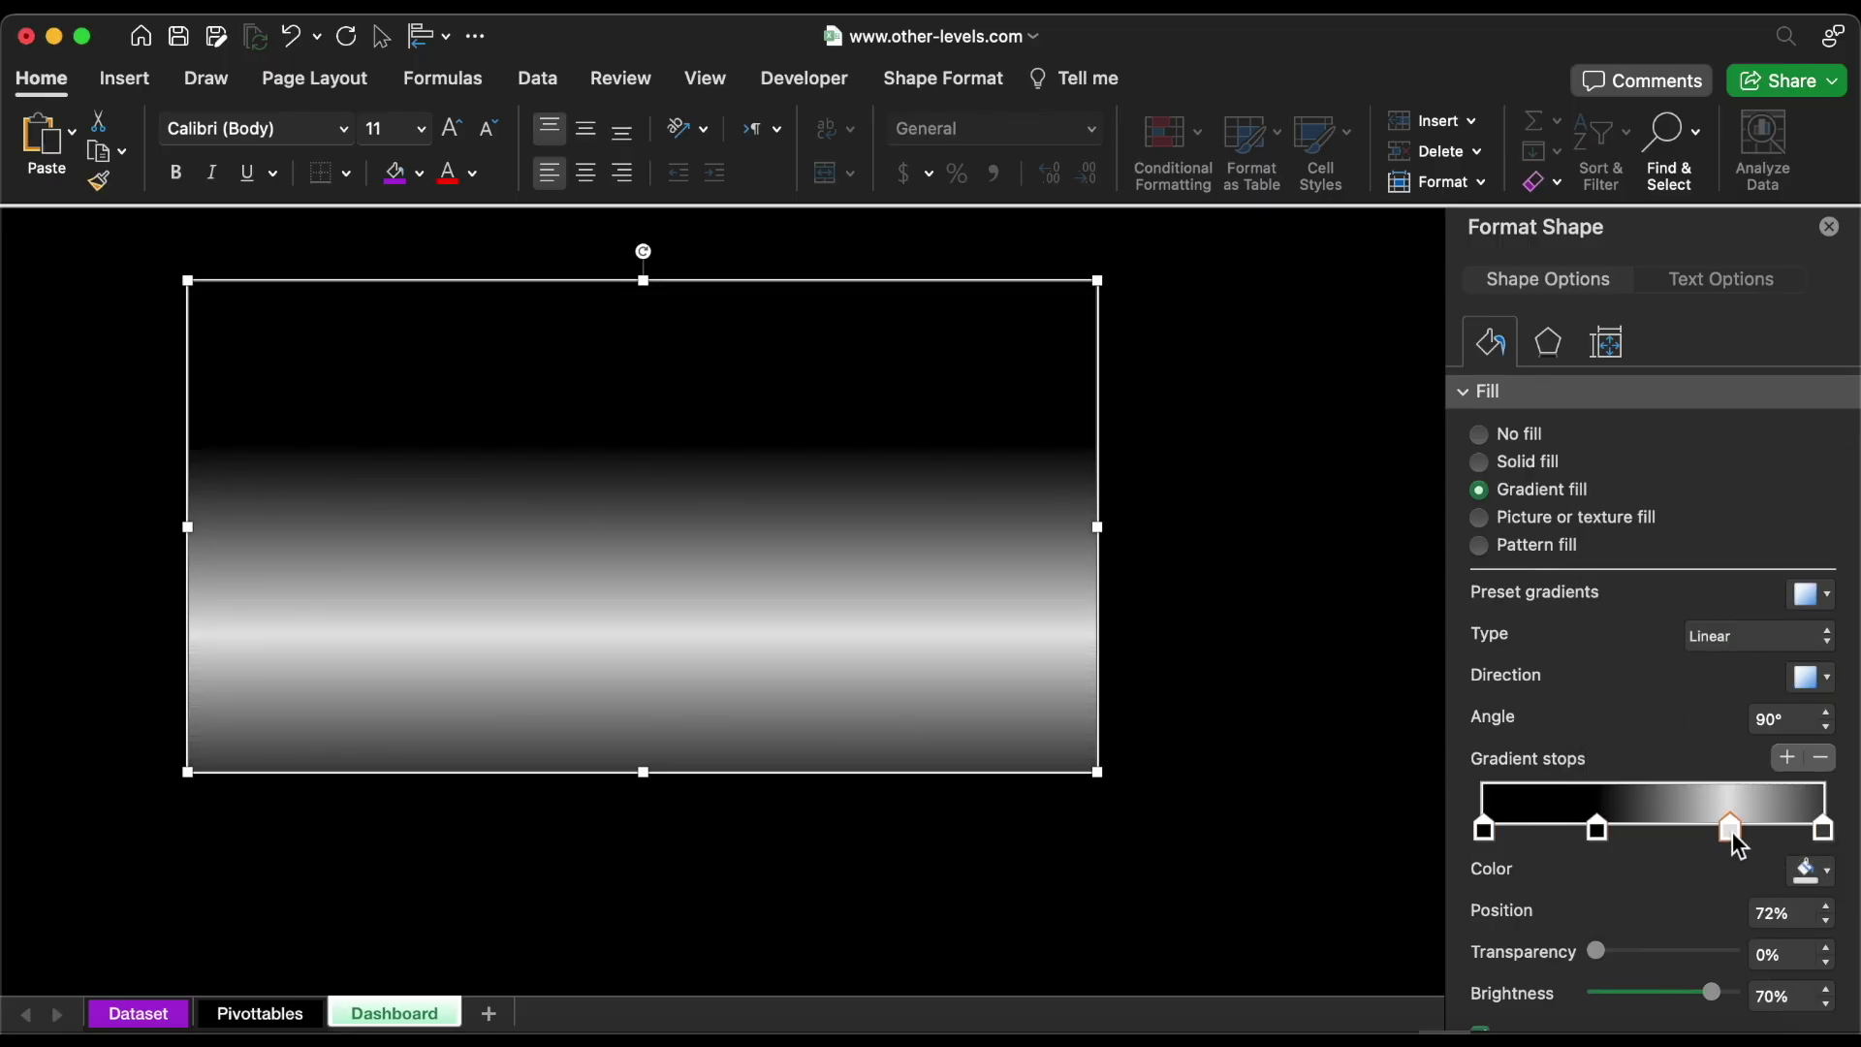
{"action": "left_click", "coordinate": [1806, 871]}
{"action": "left_click", "coordinate": [1703, 836]}
{"action": "key", "text": "super+v"}
{"action": "key", "text": "Return"}
Add a gradient stop at 86% with the dark green hex color 01563E
{"action": "left_click", "coordinate": [1787, 757]}
{"action": "left_click", "coordinate": [1809, 871]}
{"action": "left_click", "coordinate": [1732, 833]}
{"action": "type", "text": "01593E"}
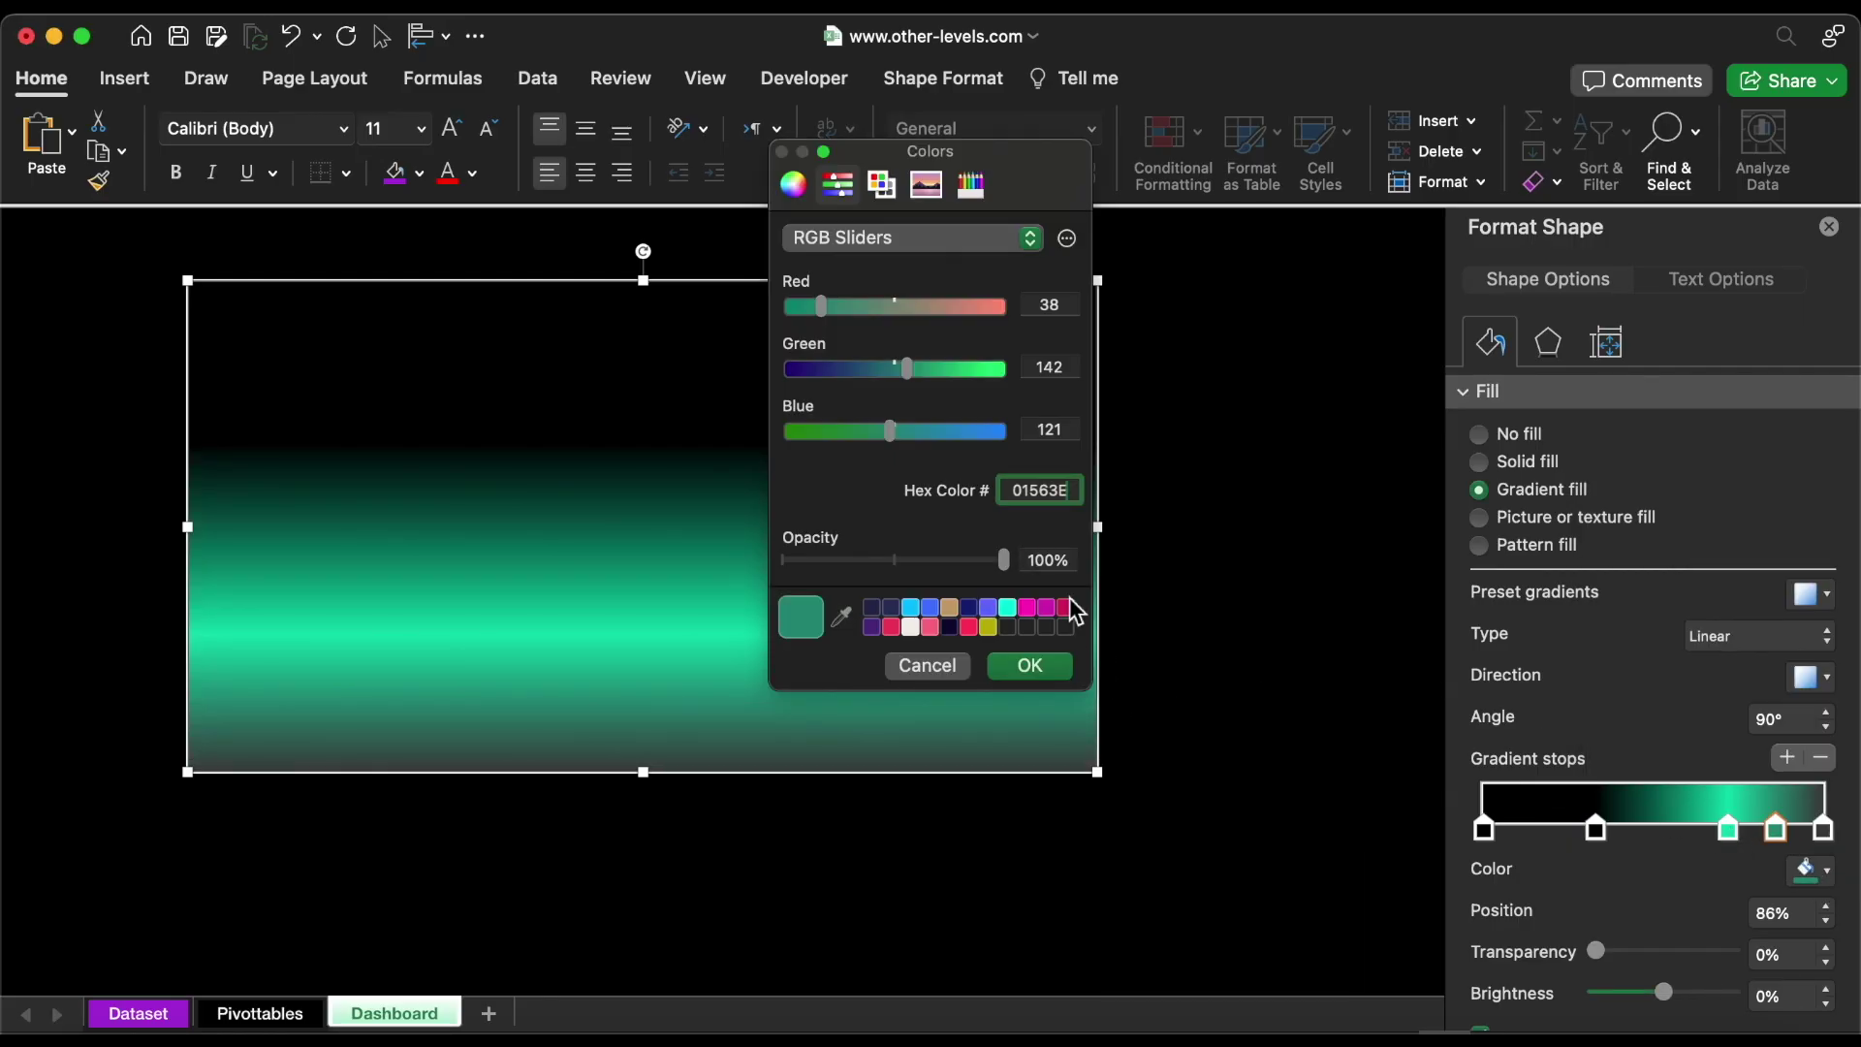
{"action": "left_click", "coordinate": [1053, 663]}
Add two more dark green gradient stops, one at about 19% between the black stops and one before the bright green stop
{"action": "left_click", "coordinate": [1786, 757]}
{"action": "left_click", "coordinate": [1808, 872]}
{"action": "left_click_drag", "start_coordinate": [1800, 833], "coordinate": [1550, 833]}
{"action": "left_click", "coordinate": [1613, 778]}
{"action": "left_click", "coordinate": [1787, 758]}
{"action": "left_click", "coordinate": [1809, 871]}
{"action": "left_click", "coordinate": [1614, 779]}
Shift the first black stop, the 19% dark green stop and the second black stop further along the gradient
{"action": "left_click", "coordinate": [1483, 832]}
{"action": "left_click", "coordinate": [1825, 907]}
{"action": "left_click", "coordinate": [1551, 831]}
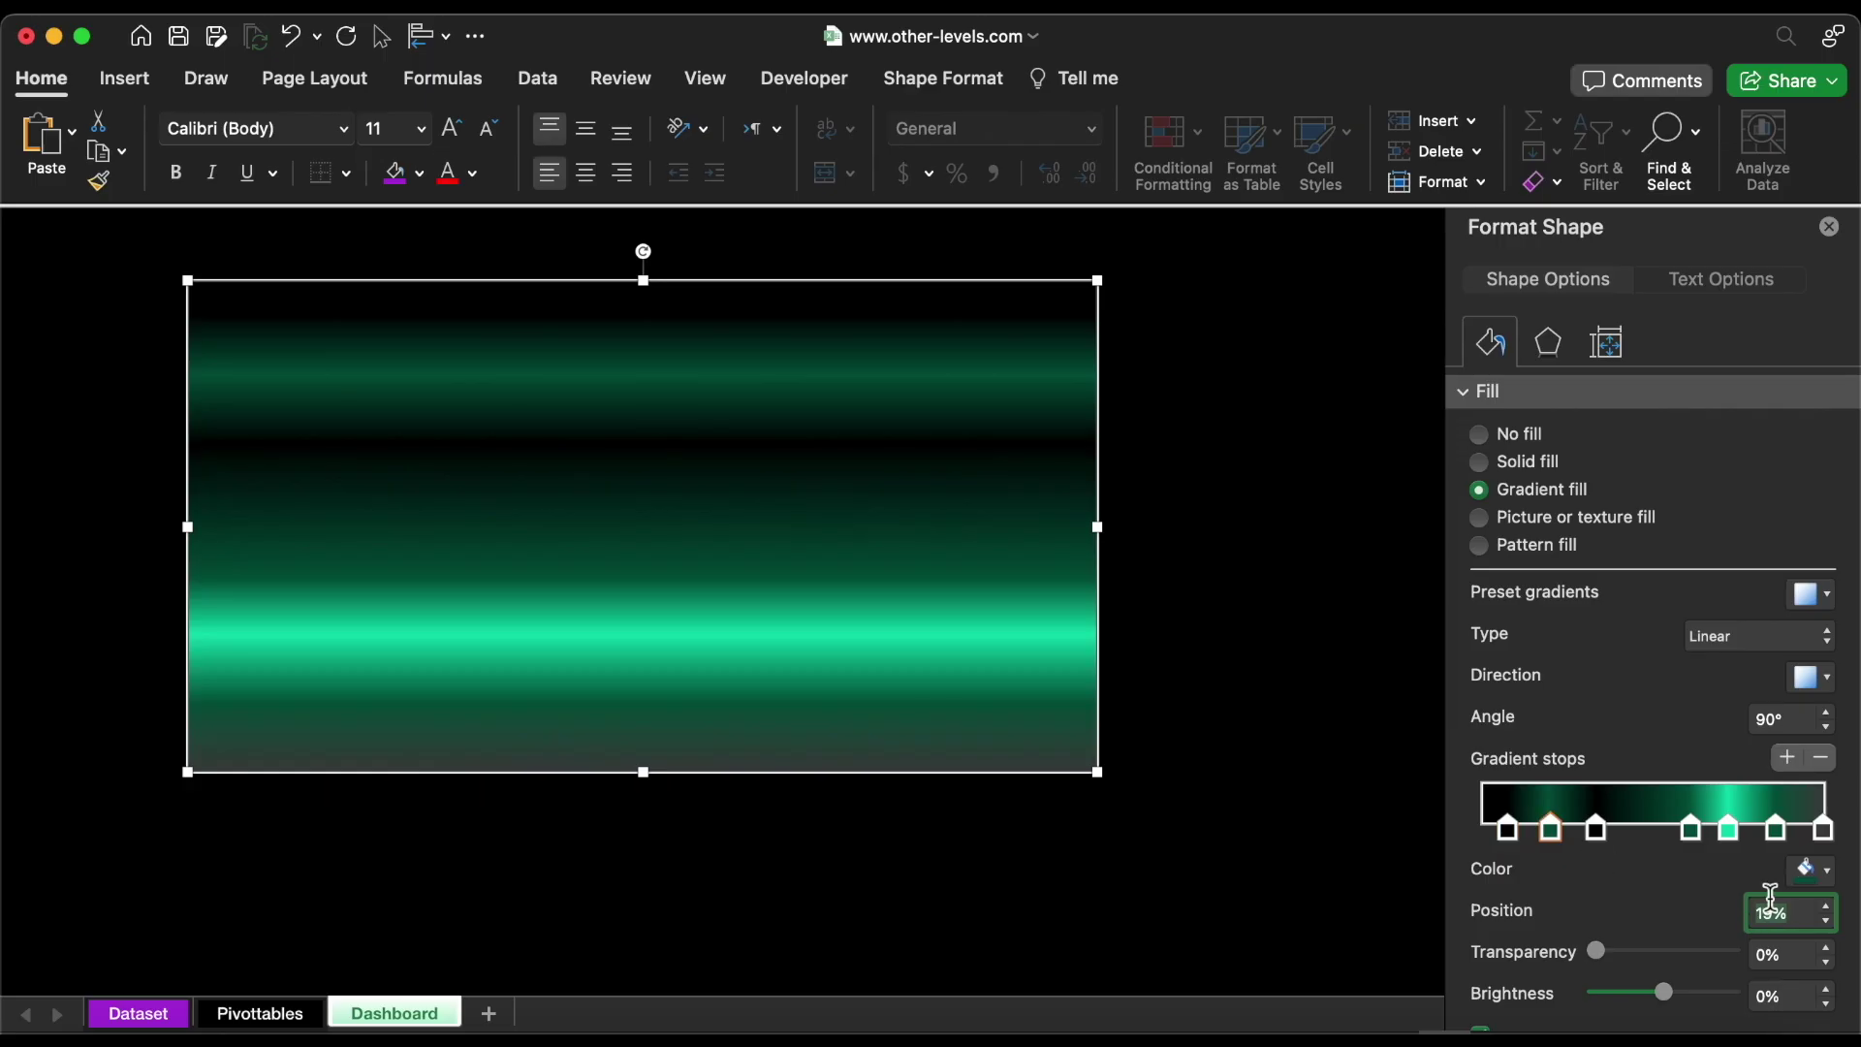
{"action": "left_click", "coordinate": [1826, 907]}
{"action": "left_click", "coordinate": [1597, 831]}
{"action": "left_click", "coordinate": [1825, 906]}
{"action": "left_click", "coordinate": [1826, 906]}
Move the middle dark green stop past the bright green one, and pull the bright green and both following dark green stops back slightly
{"action": "left_click_drag", "start_coordinate": [1690, 831], "coordinate": [1742, 833]}
{"action": "left_click", "coordinate": [1727, 831]}
{"action": "left_click", "coordinate": [1826, 920]}
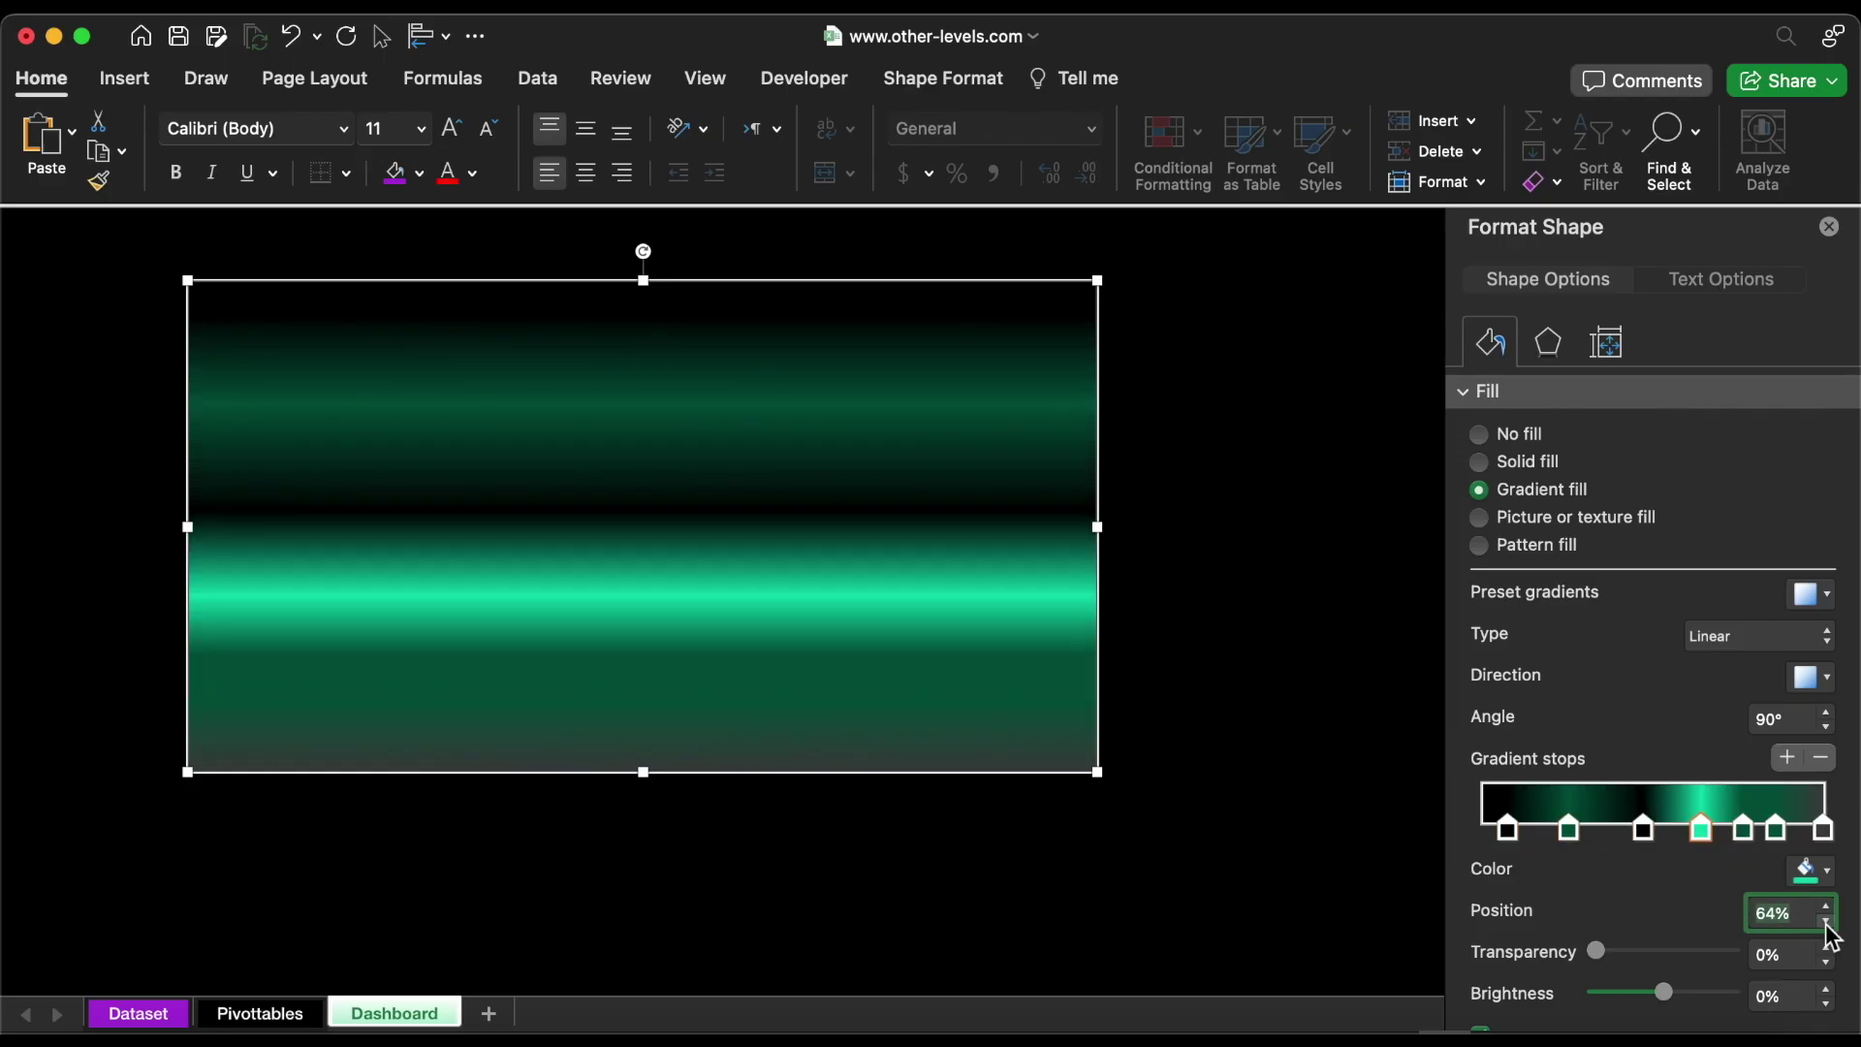
{"action": "left_click", "coordinate": [1741, 832]}
{"action": "left_click", "coordinate": [1826, 920]}
{"action": "left_click", "coordinate": [1775, 830]}
{"action": "left_click", "coordinate": [1822, 830]}
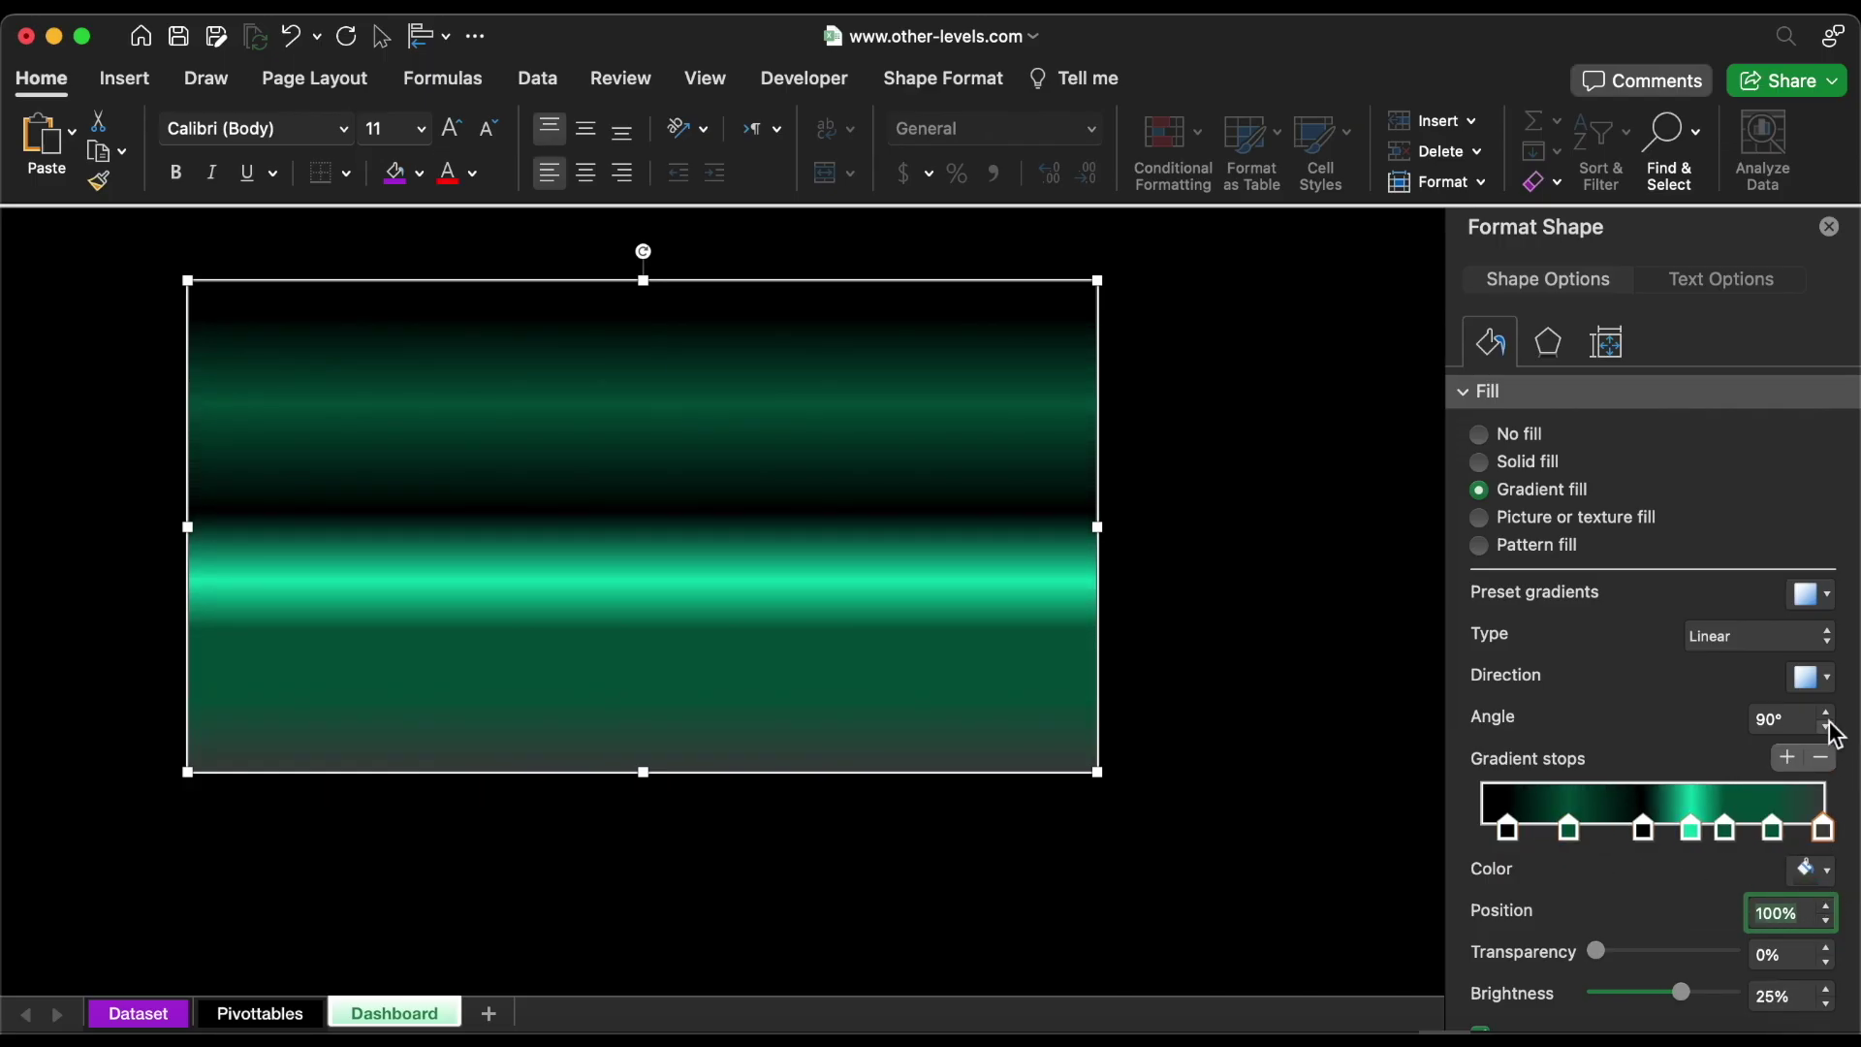
Change the rectangle's gradient to radial, spreading from the shape's bottom-left corner
{"action": "left_click", "coordinate": [1759, 635]}
{"action": "left_click", "coordinate": [1774, 667]}
{"action": "left_click", "coordinate": [1808, 676]}
{"action": "left_click", "coordinate": [1638, 734]}
Resize the gradient rectangle to 10.43" high by 18.74" wide and move it to the sheet's top-left corner
{"action": "left_click", "coordinate": [1606, 343]}
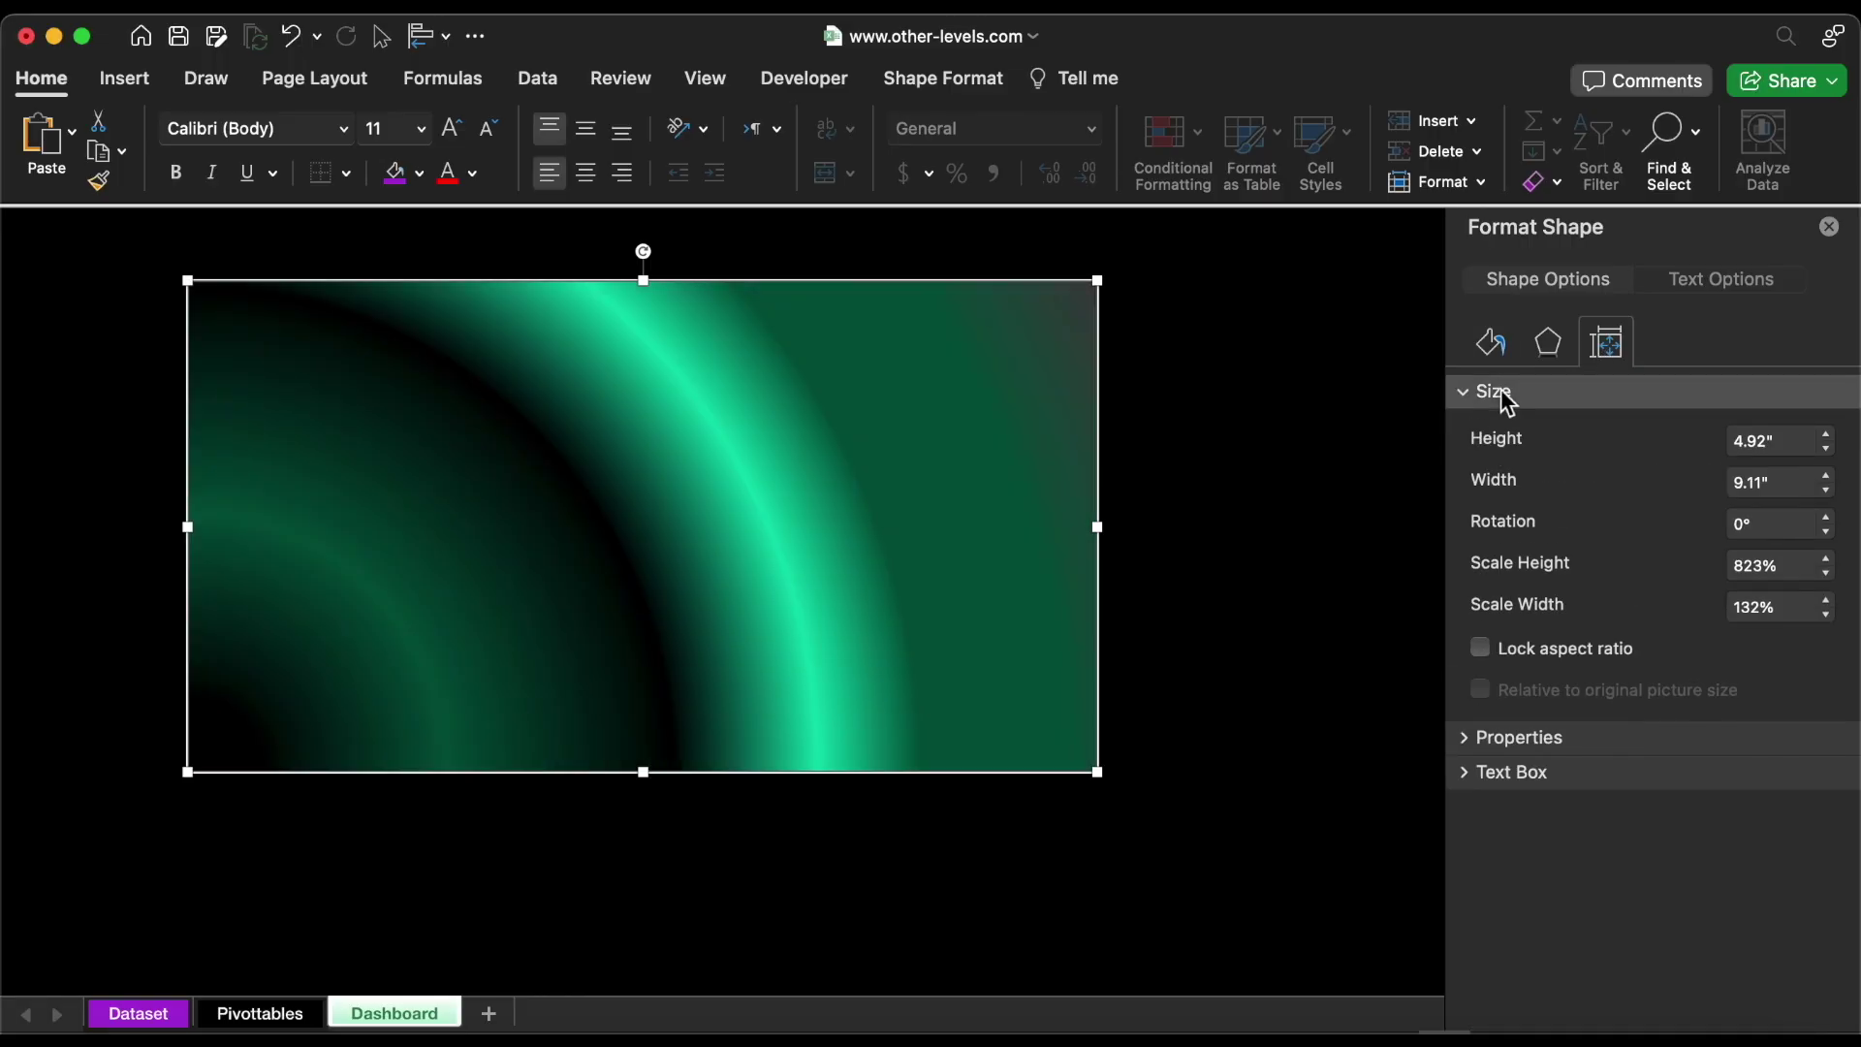
{"action": "left_click", "coordinate": [1754, 440]}
{"action": "type", "text": "10.43"}
{"action": "key", "text": "Tab"}
{"action": "type", "text": "18.74"}
{"action": "key", "text": "Return"}
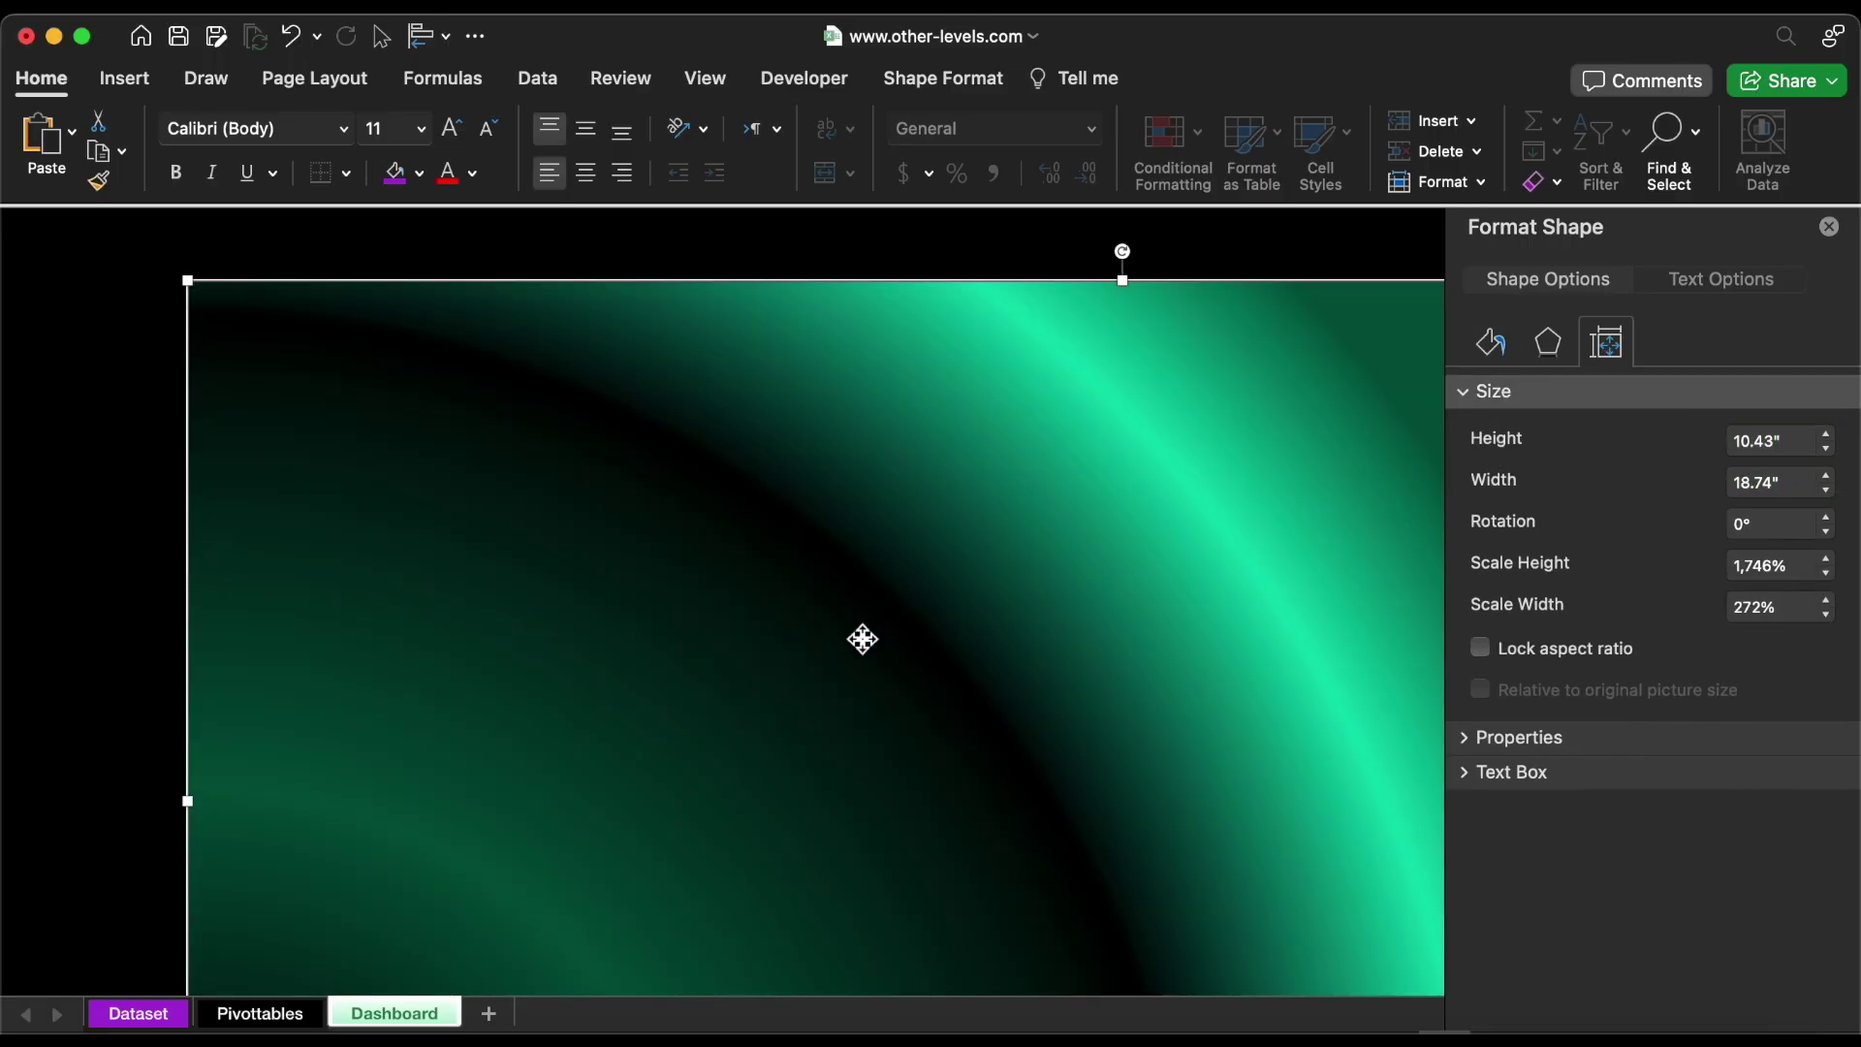
{"action": "left_click_drag", "start_coordinate": [859, 636], "coordinate": [652, 532]}
Draw a rounded rectangle about 9.43" wide and 5.5" high over the gradient background
{"action": "left_click", "coordinate": [141, 85]}
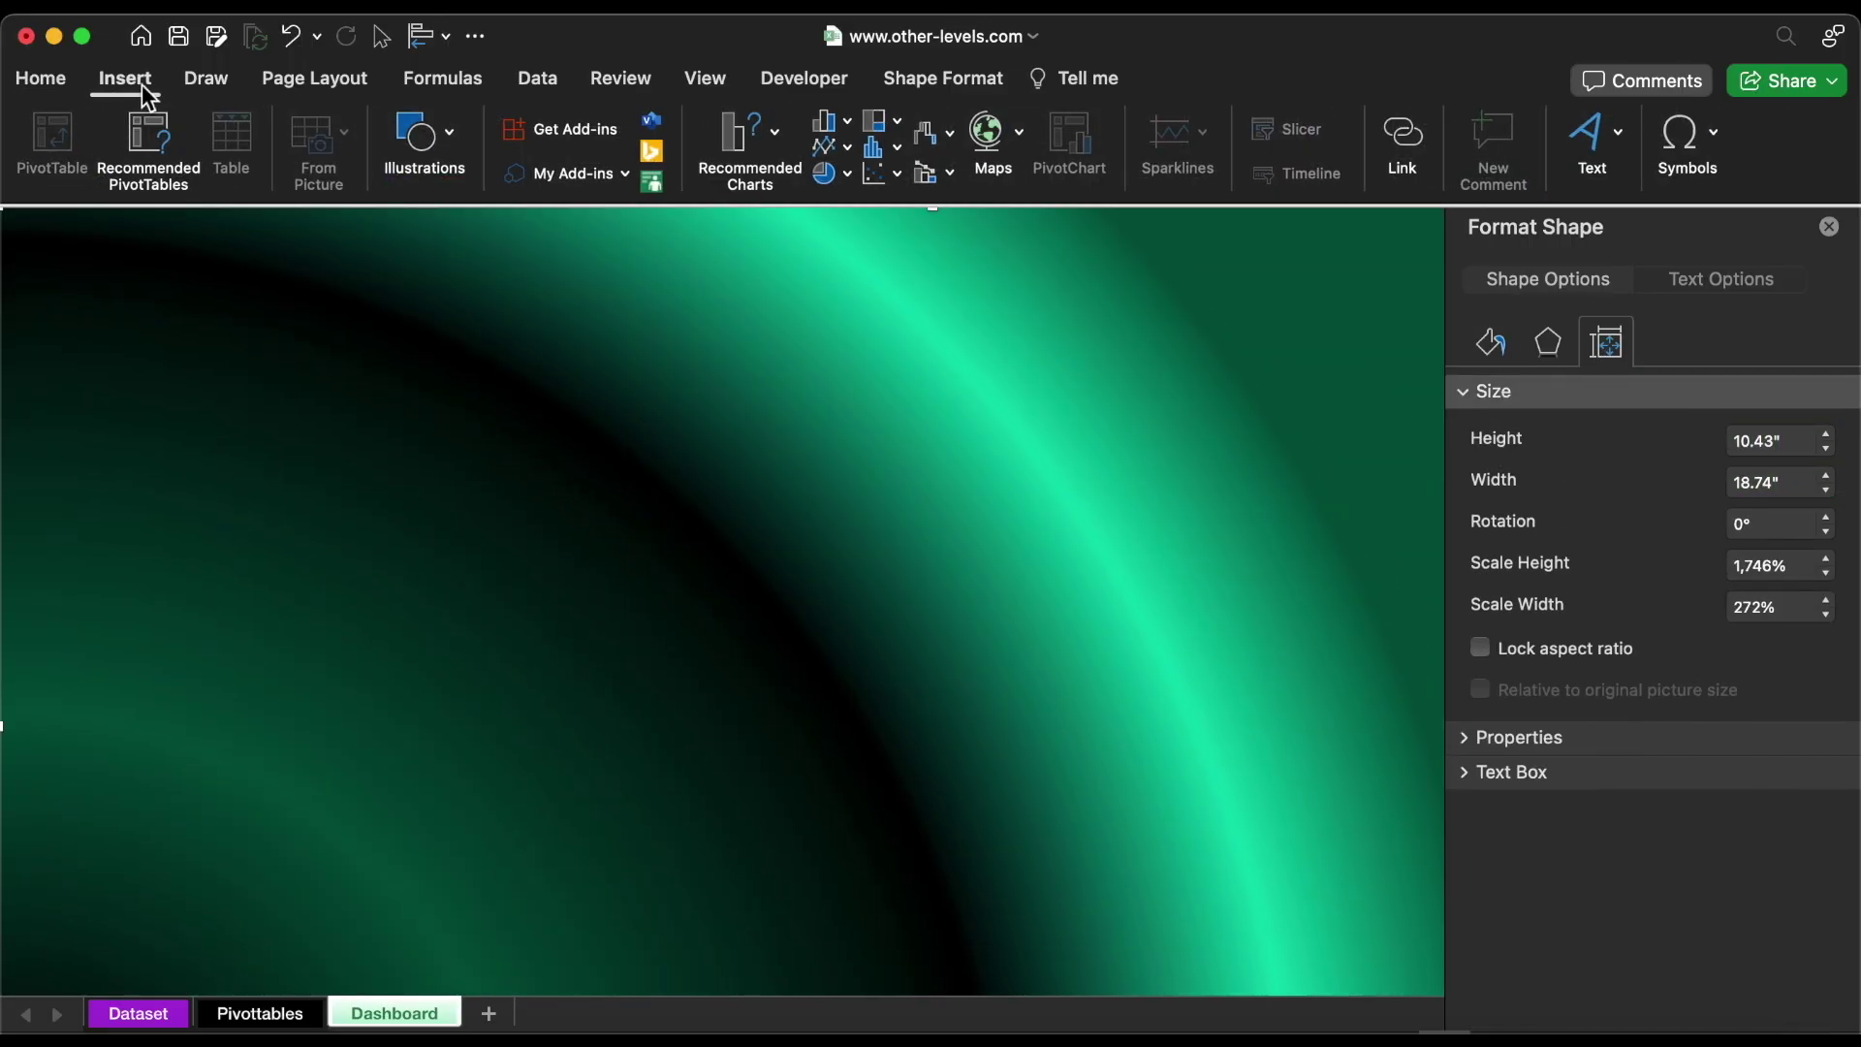
{"action": "left_click", "coordinate": [424, 136]}
{"action": "left_click", "coordinate": [326, 225]}
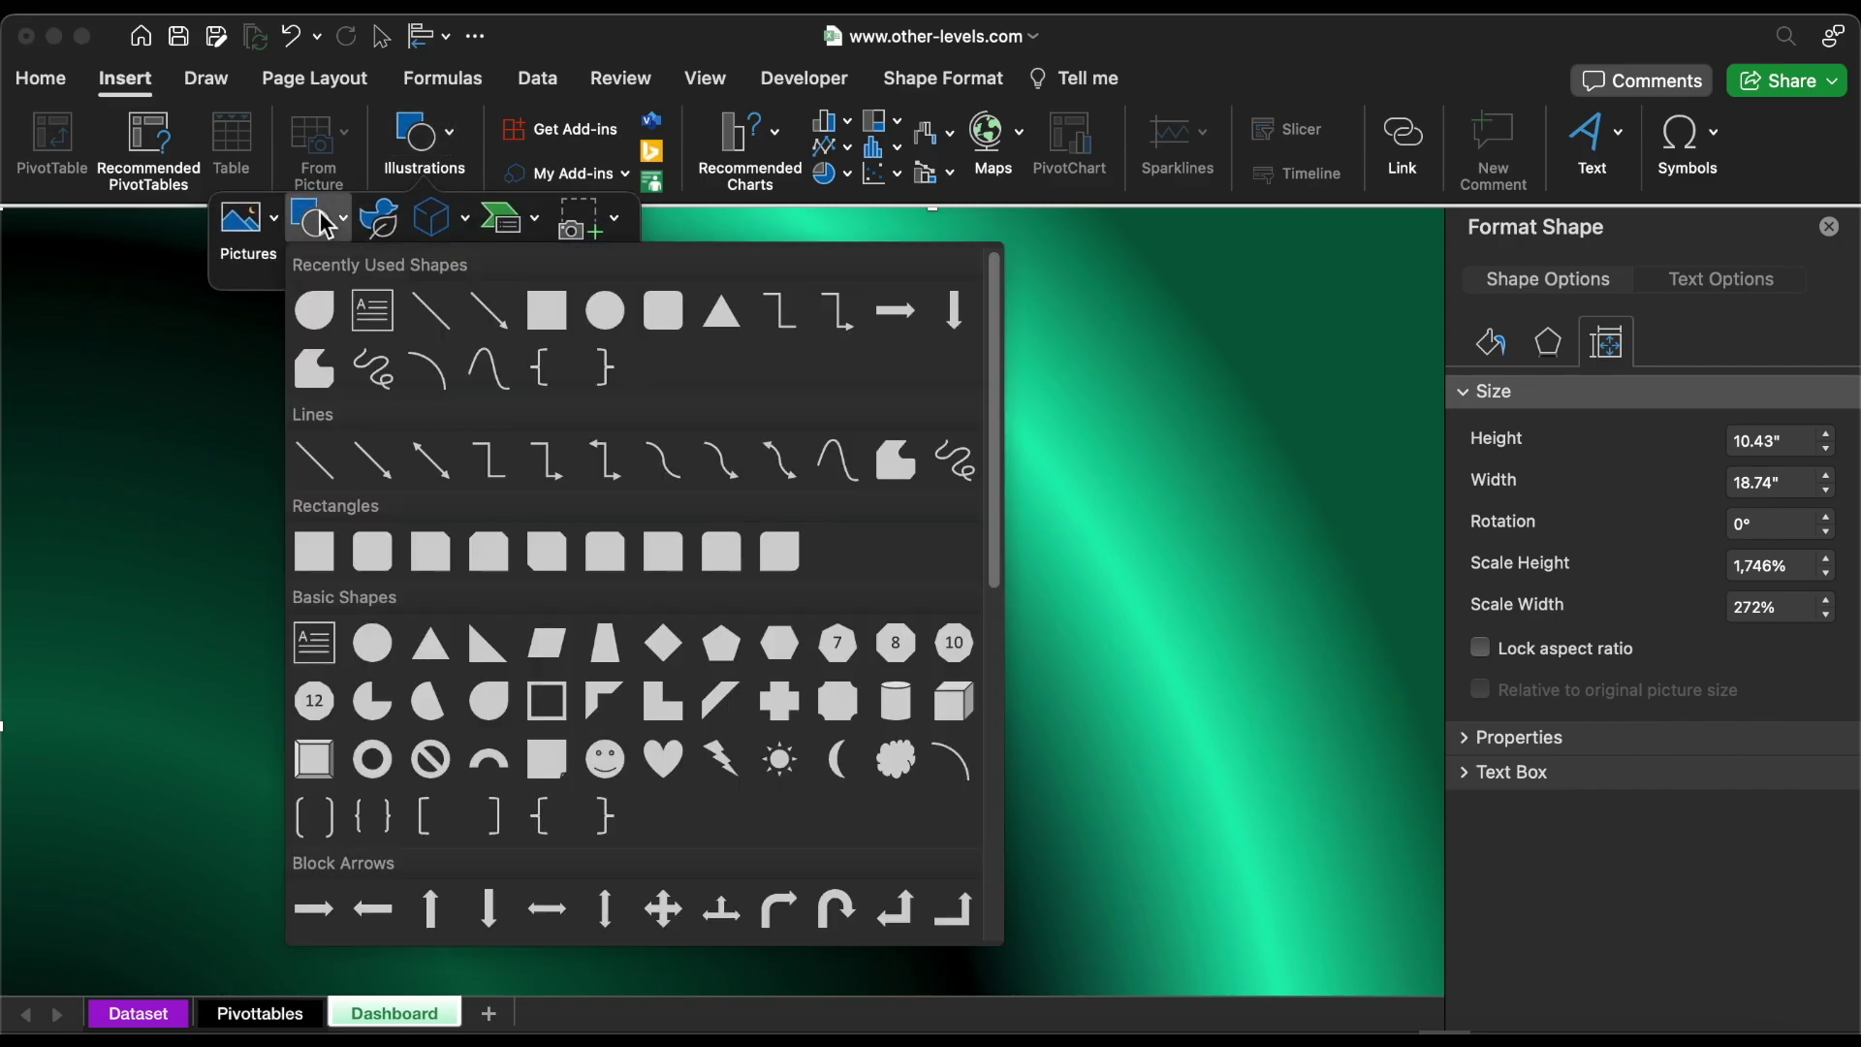
{"action": "left_click", "coordinate": [557, 316]}
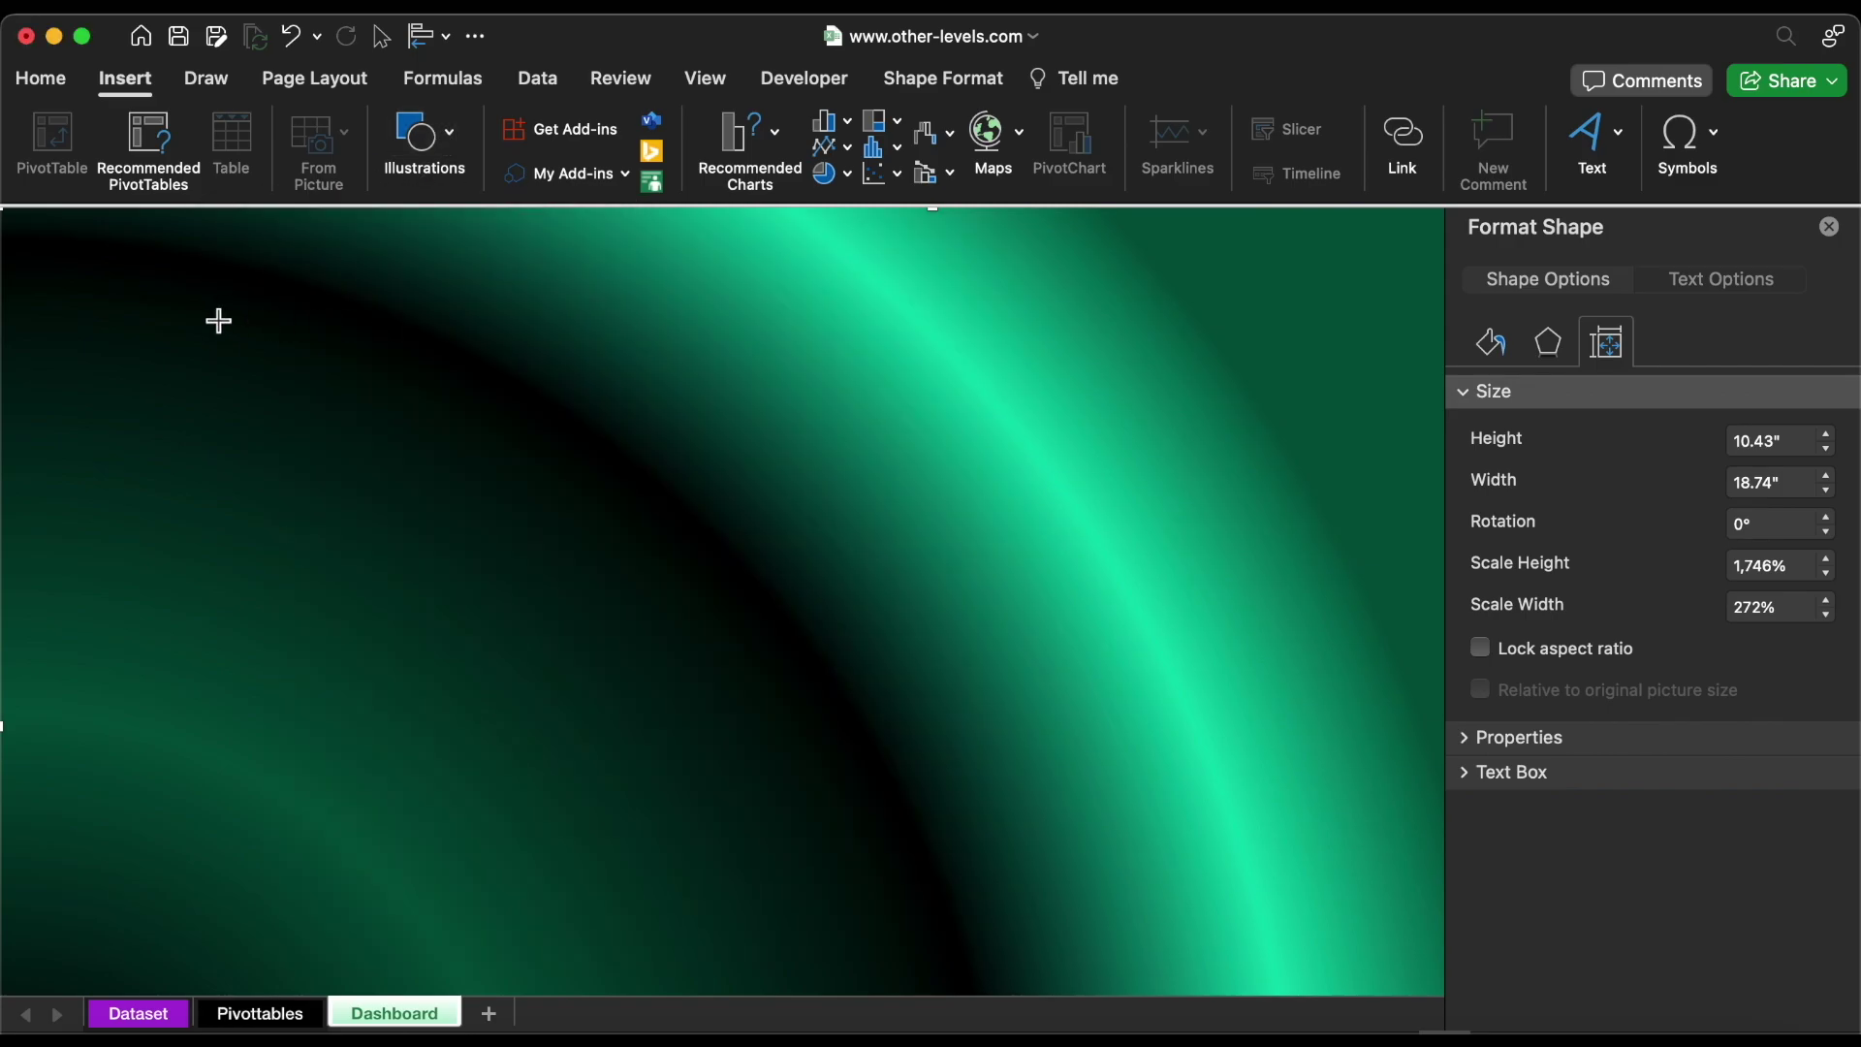
{"action": "left_click_drag", "start_coordinate": [218, 321], "coordinate": [1157, 864]}
Set the rounded rectangle's height to 10" and its width to 18.45"
{"action": "triple_click", "coordinate": [1774, 441]}
{"action": "type", "text": "10"}
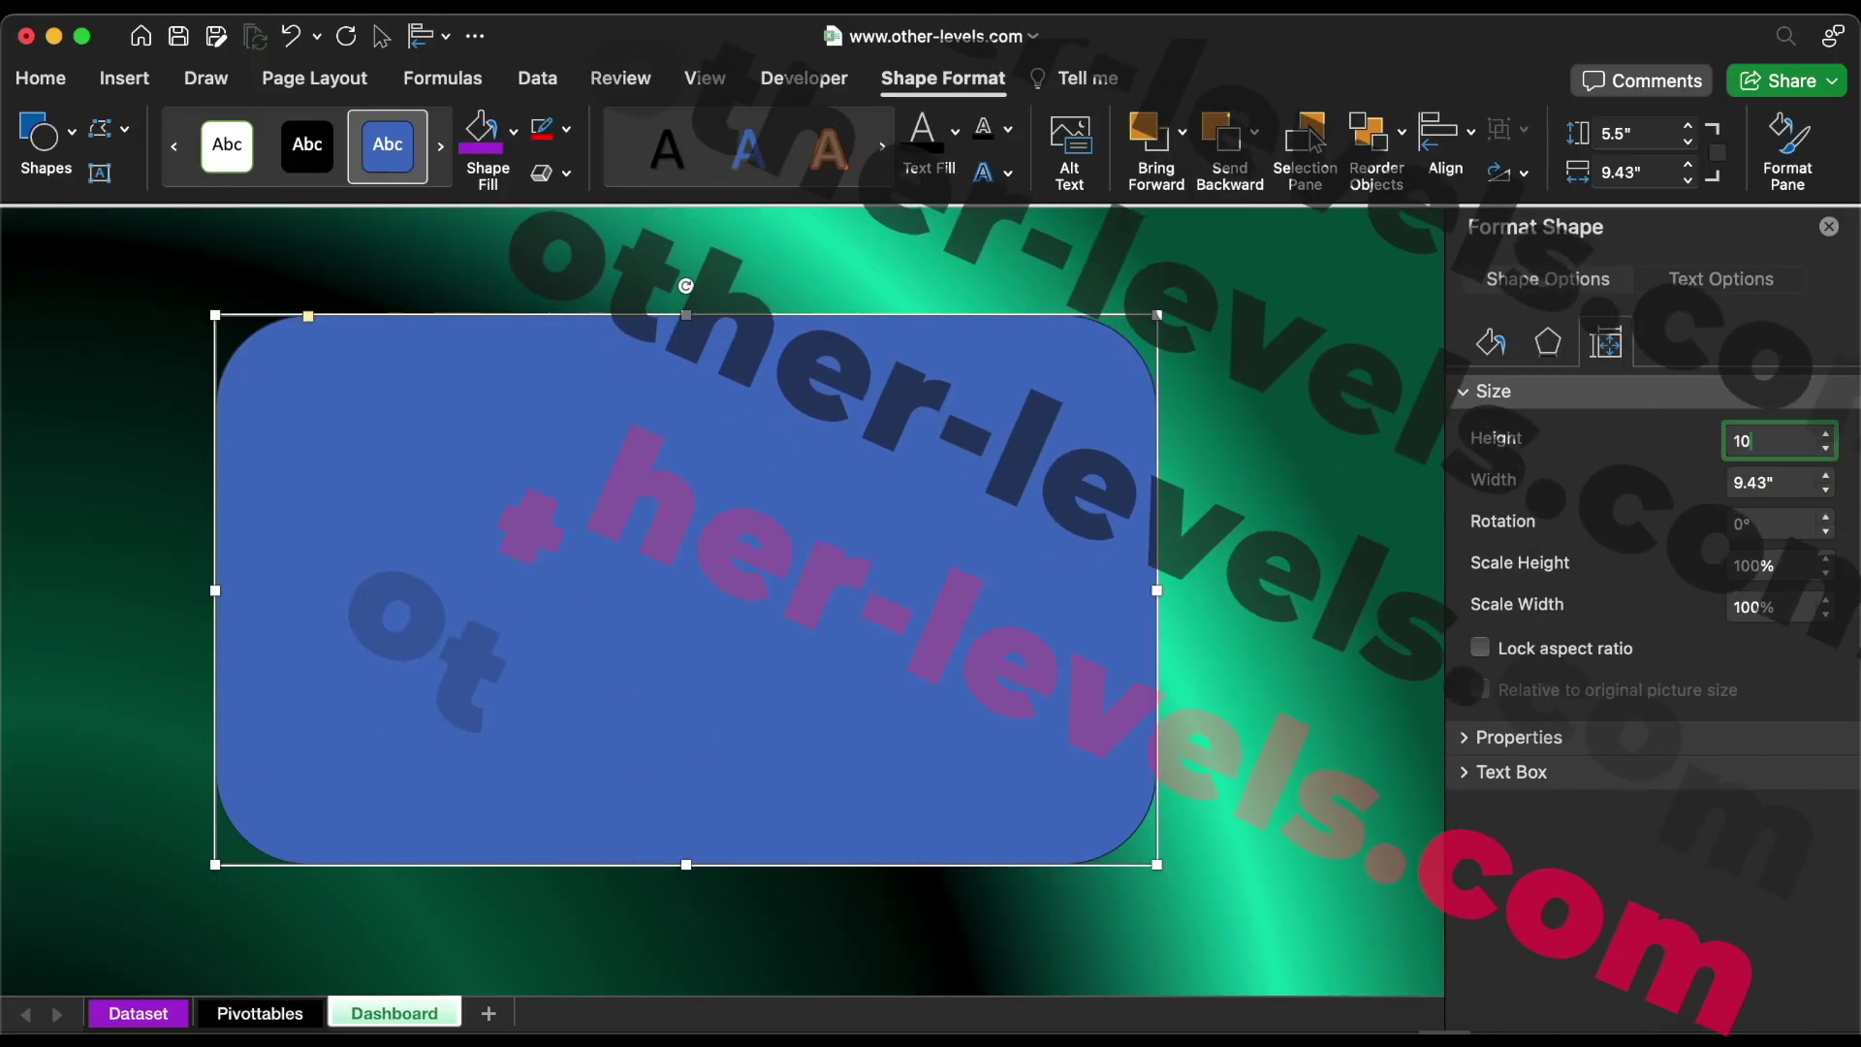
{"action": "left_click", "coordinate": [1798, 481]}
{"action": "type", "text": "18.45"}
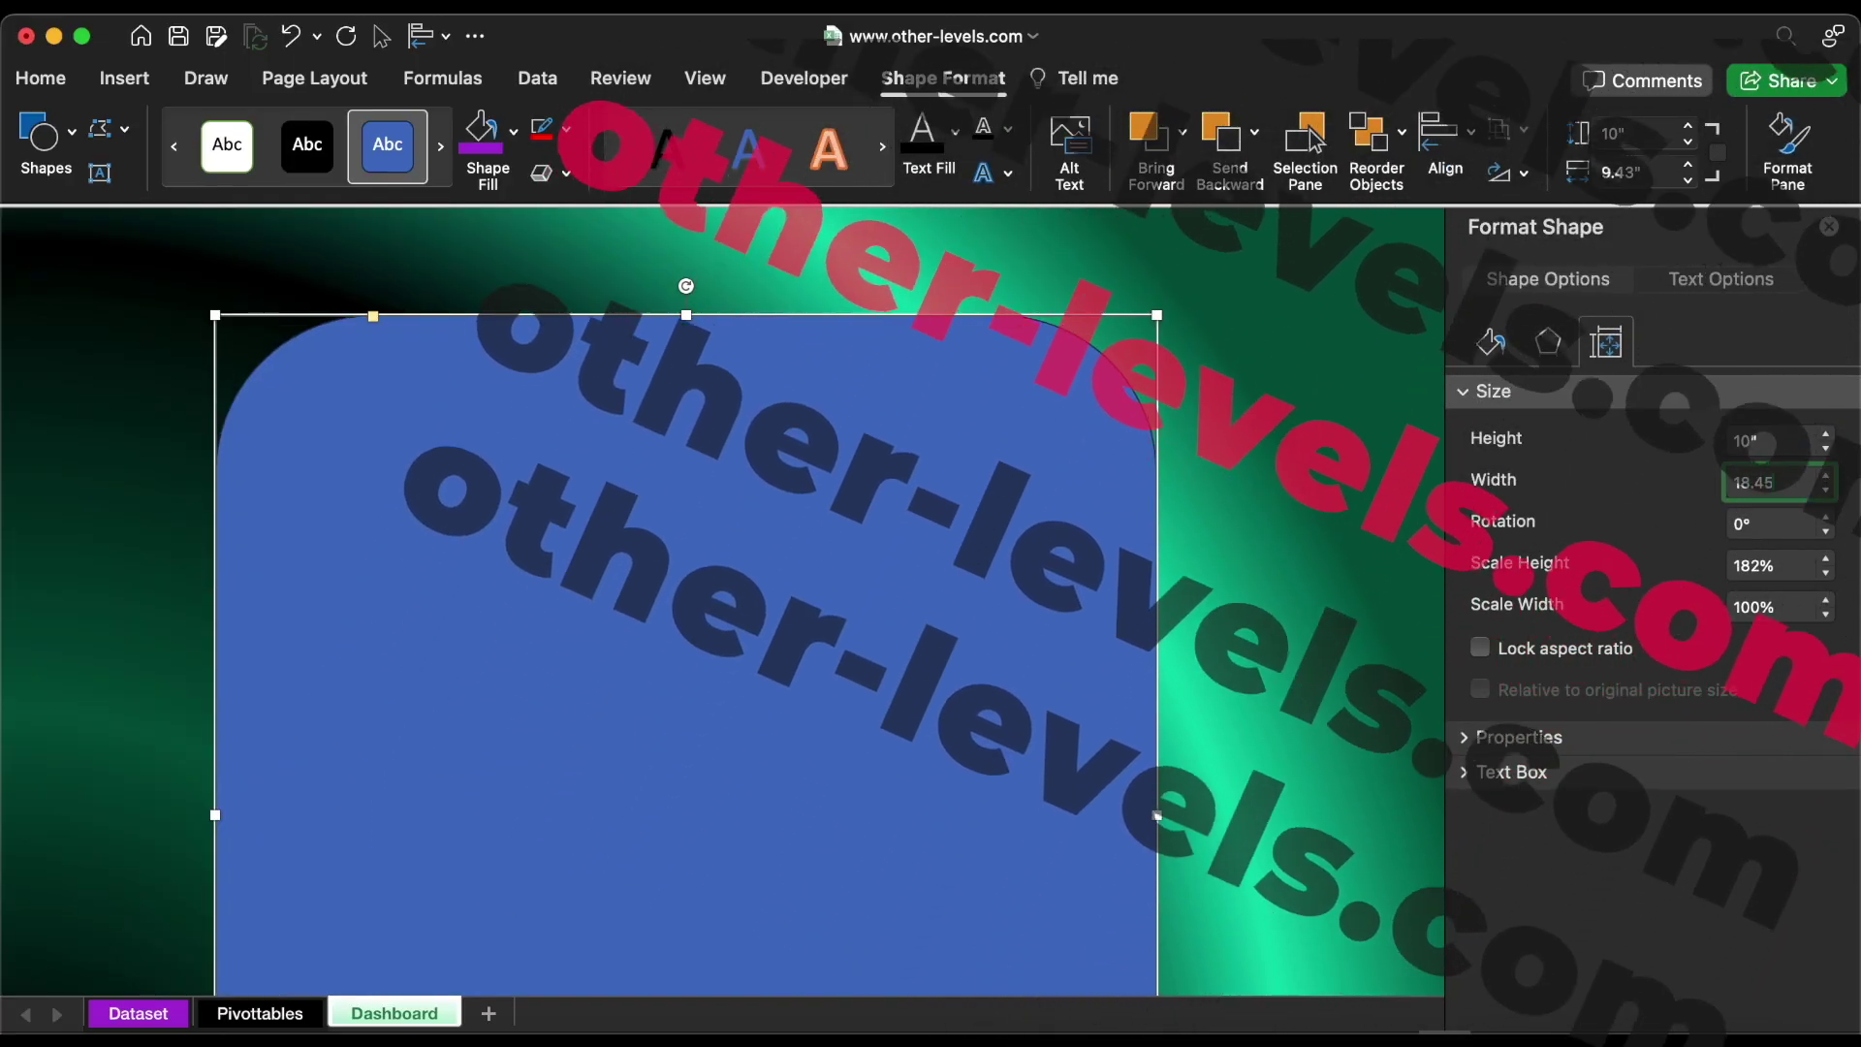
{"action": "key", "text": "Return"}
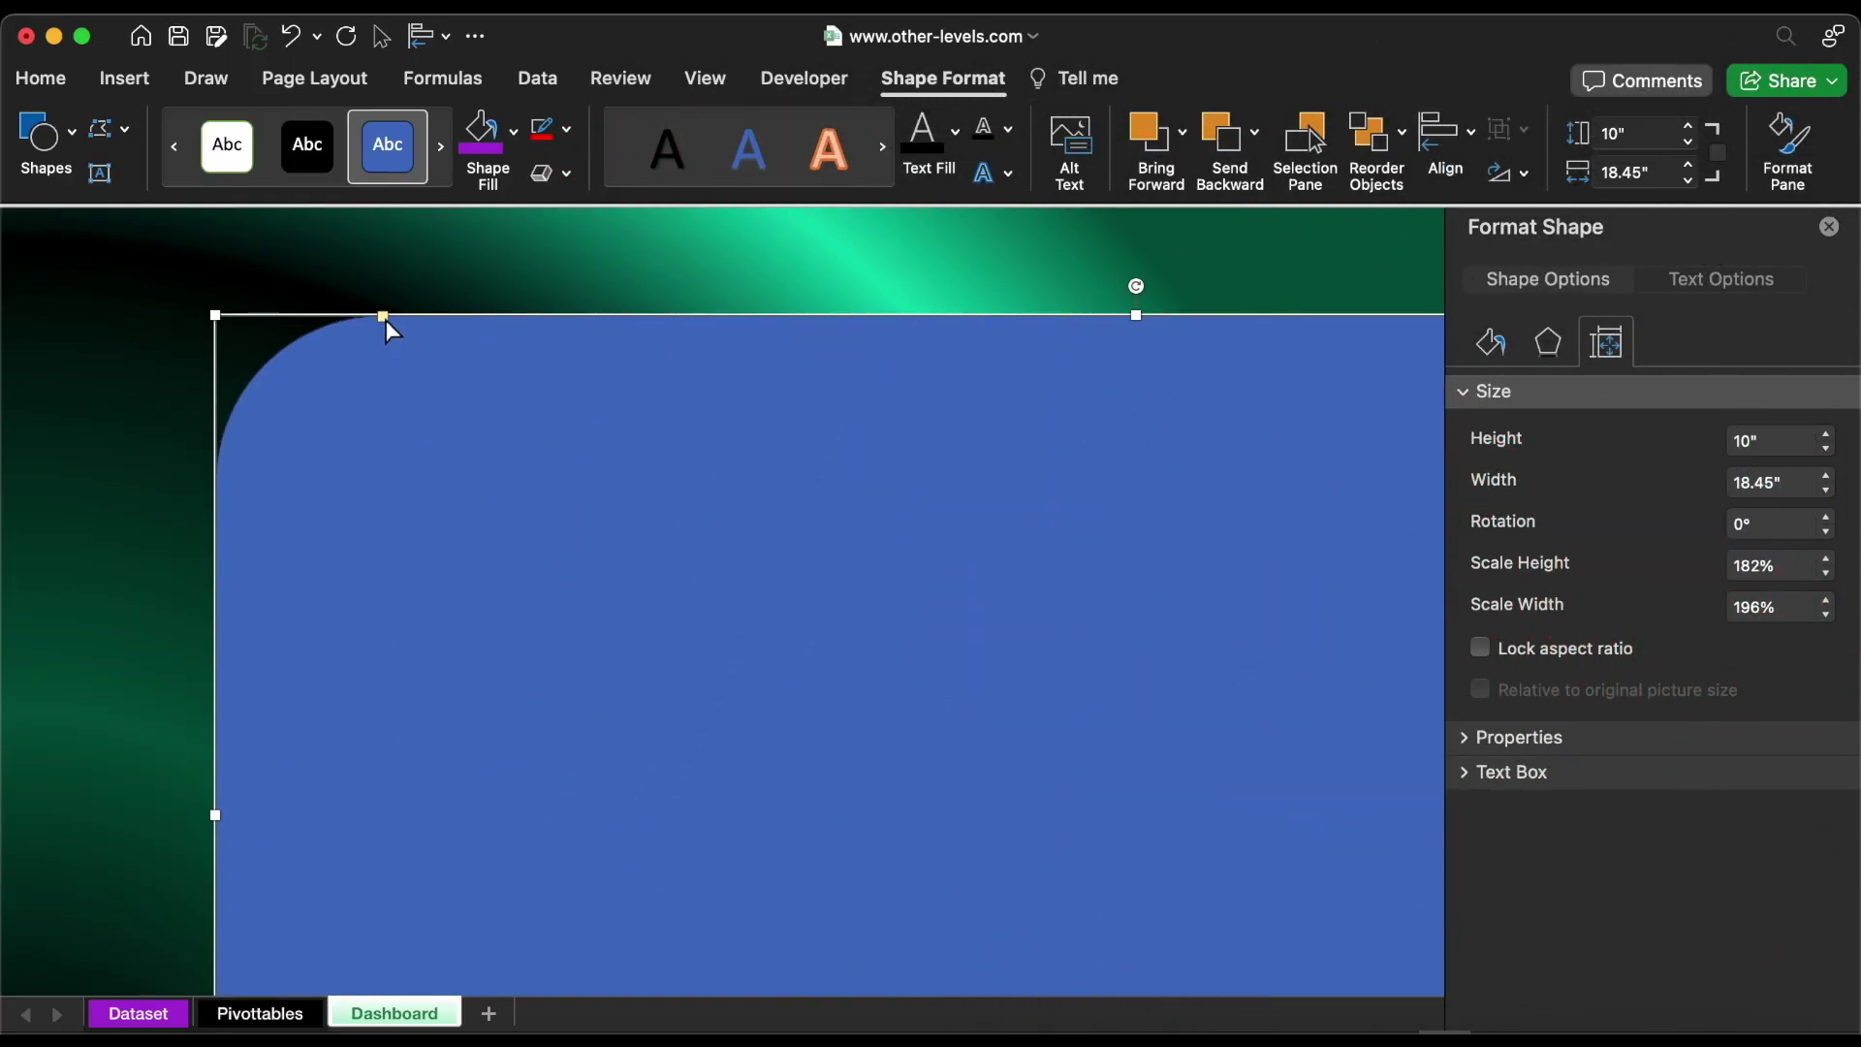
Reduce the rounded rectangle's corner radius and move it just inside the gradient background's top-left corner
{"action": "left_click_drag", "start_coordinate": [383, 317], "coordinate": [270, 338]}
{"action": "left_click", "coordinate": [569, 568]}
{"action": "left_click_drag", "start_coordinate": [569, 569], "coordinate": [399, 485]}
Remove the rounded rectangle's outline
{"action": "left_click", "coordinate": [1492, 344]}
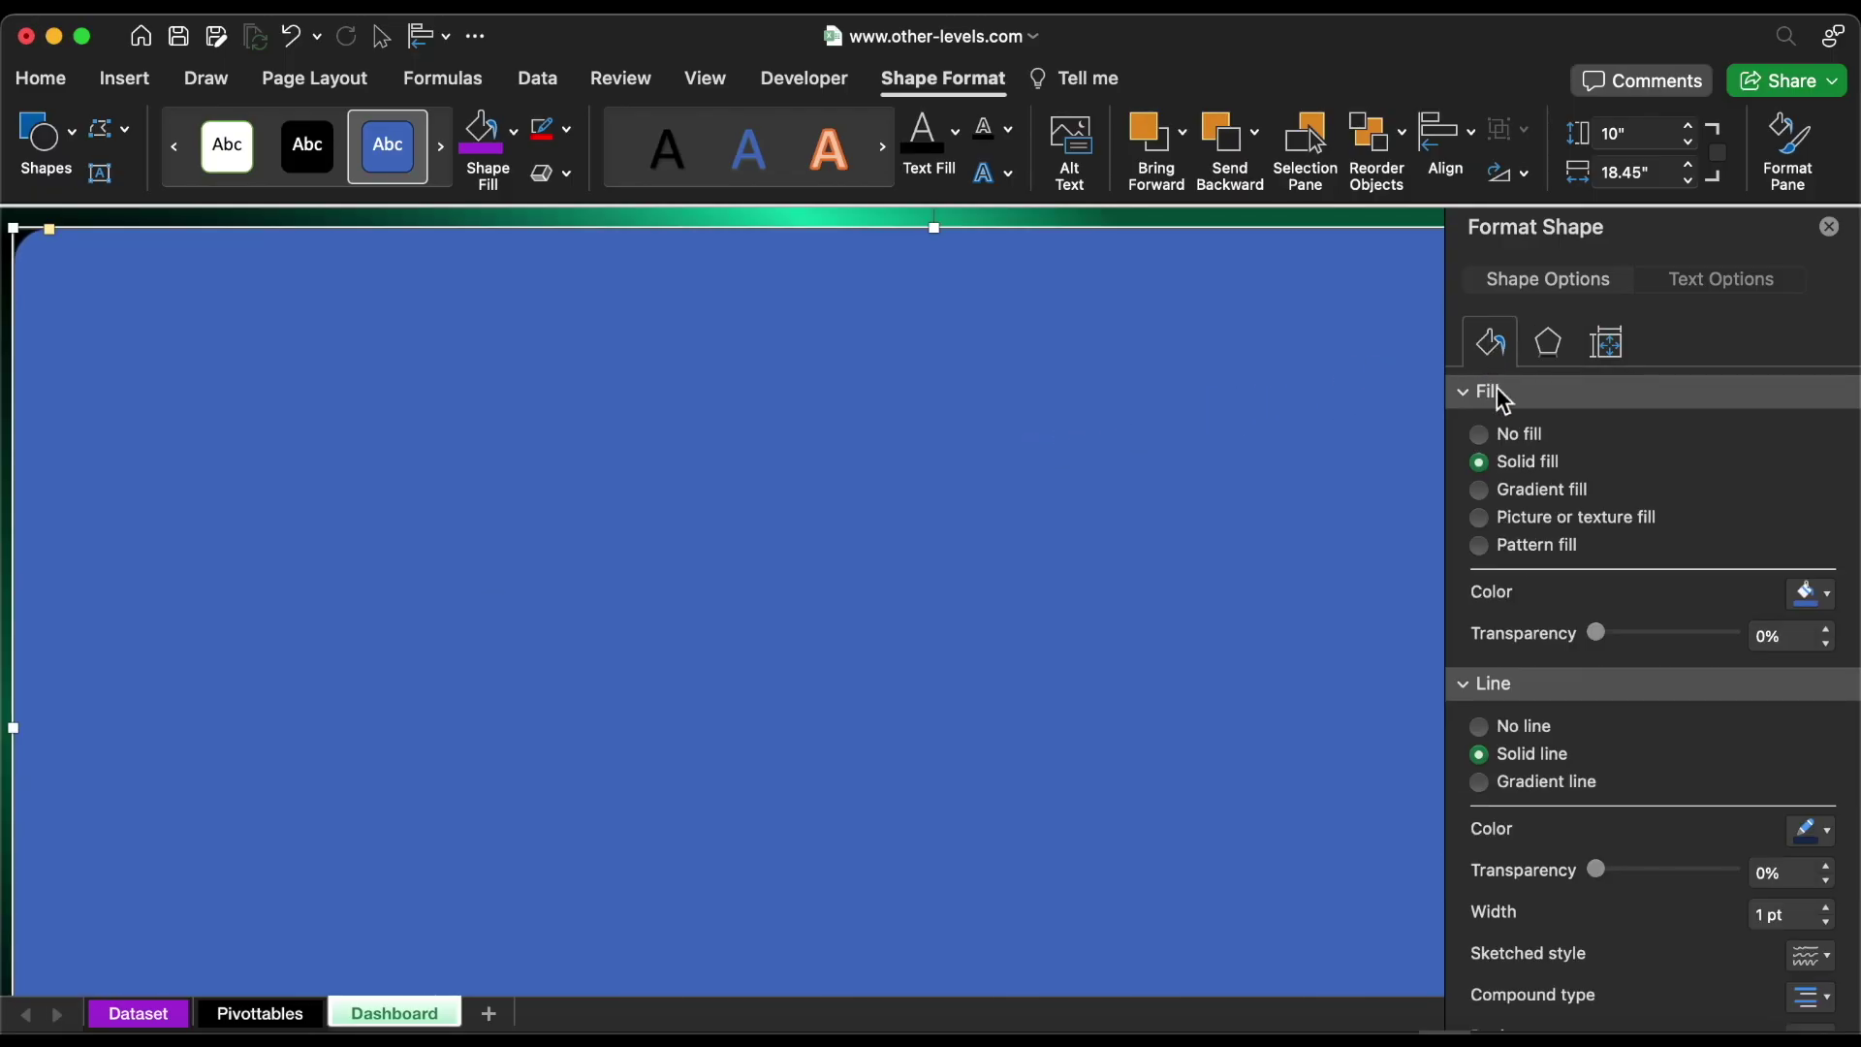
{"action": "left_click", "coordinate": [1527, 729]}
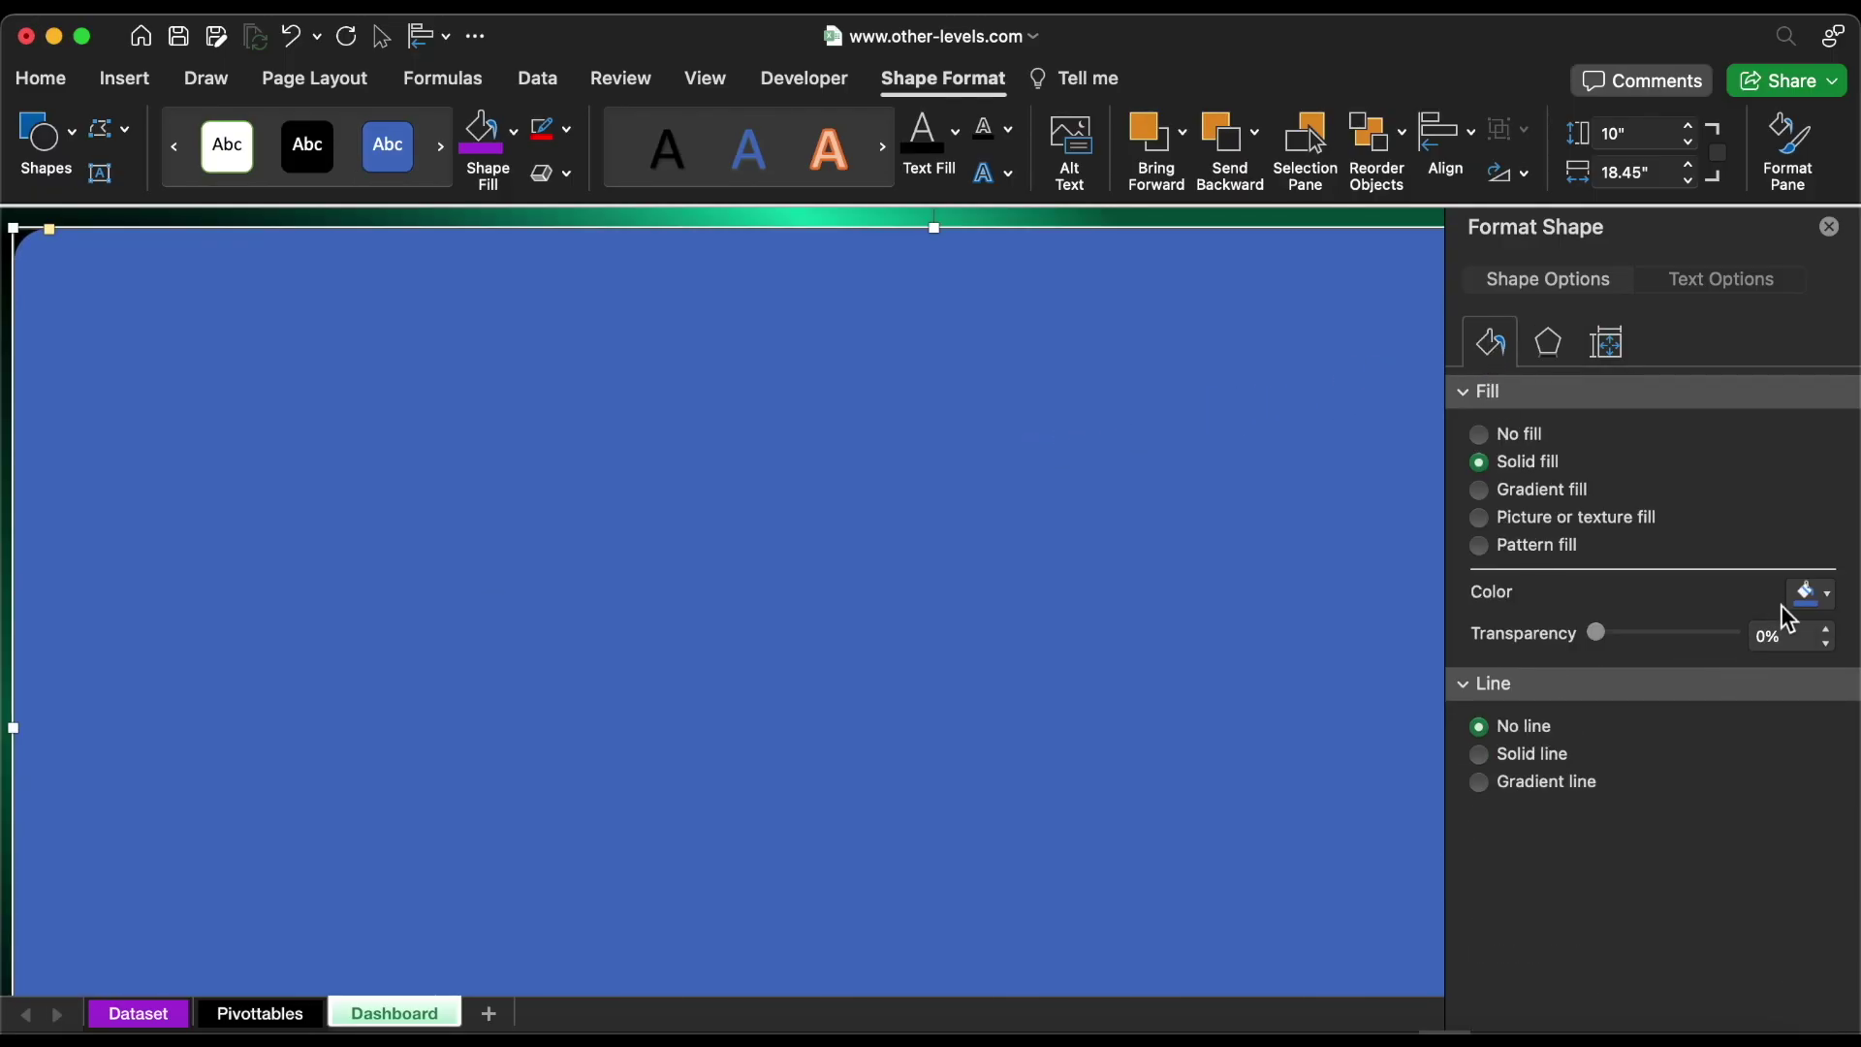
Fill the rounded rectangle with a solid medium grey theme colour
{"action": "left_click", "coordinate": [1820, 595]}
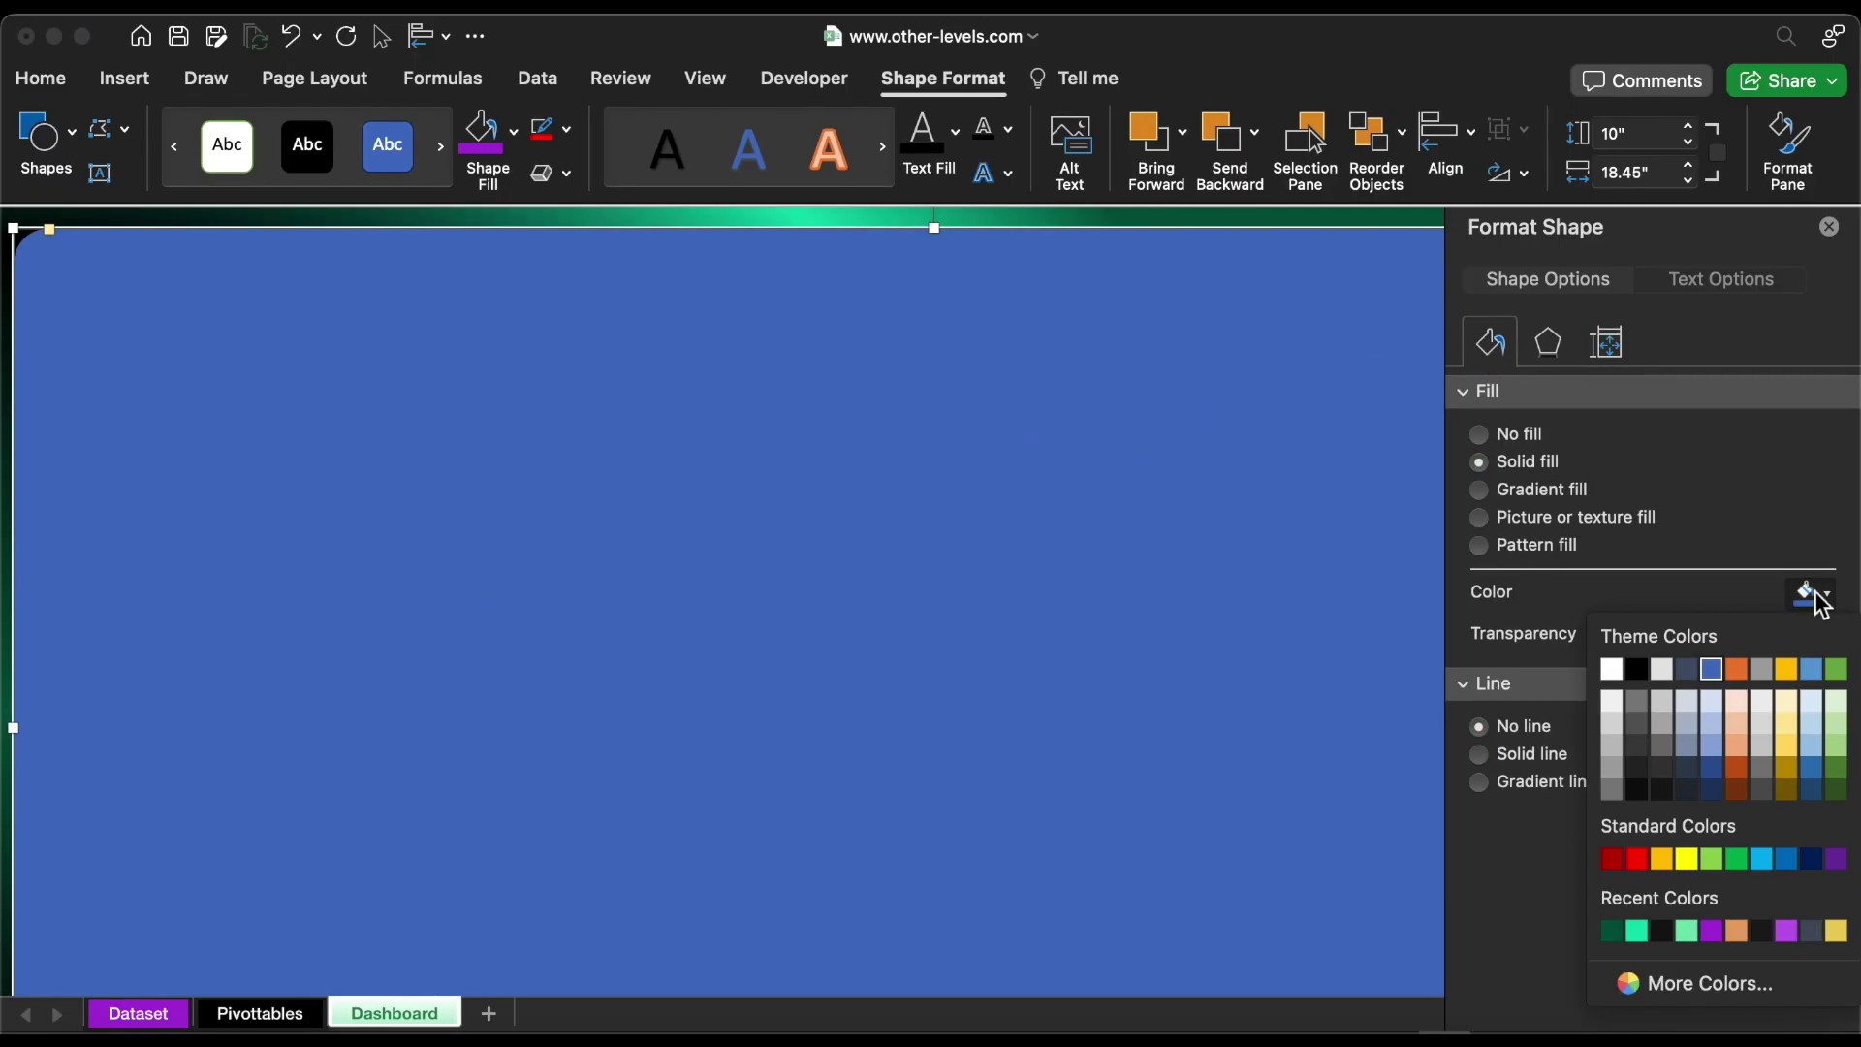
{"action": "left_click", "coordinate": [1612, 768]}
Try a preset top bevel on the grey rounded rectangle and undo it
{"action": "left_click", "coordinate": [1550, 349]}
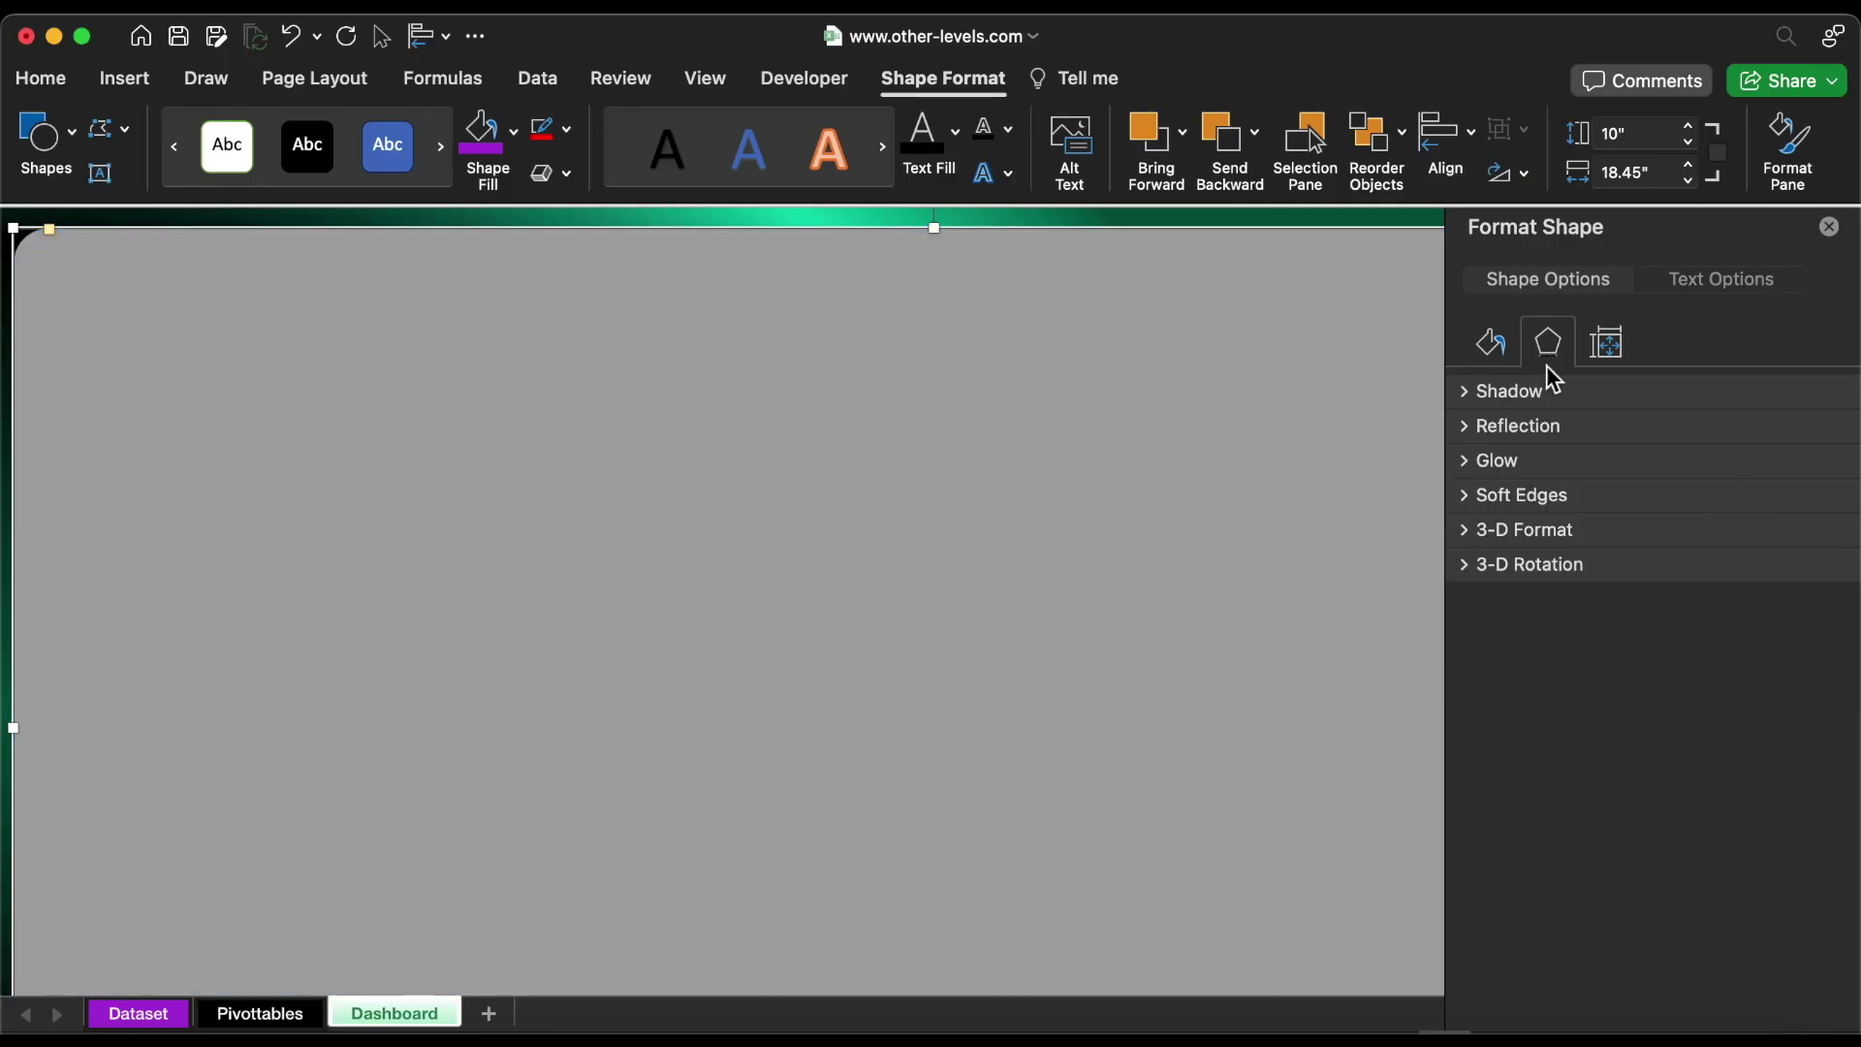
{"action": "left_click", "coordinate": [1524, 530]}
{"action": "left_click", "coordinate": [1510, 639]}
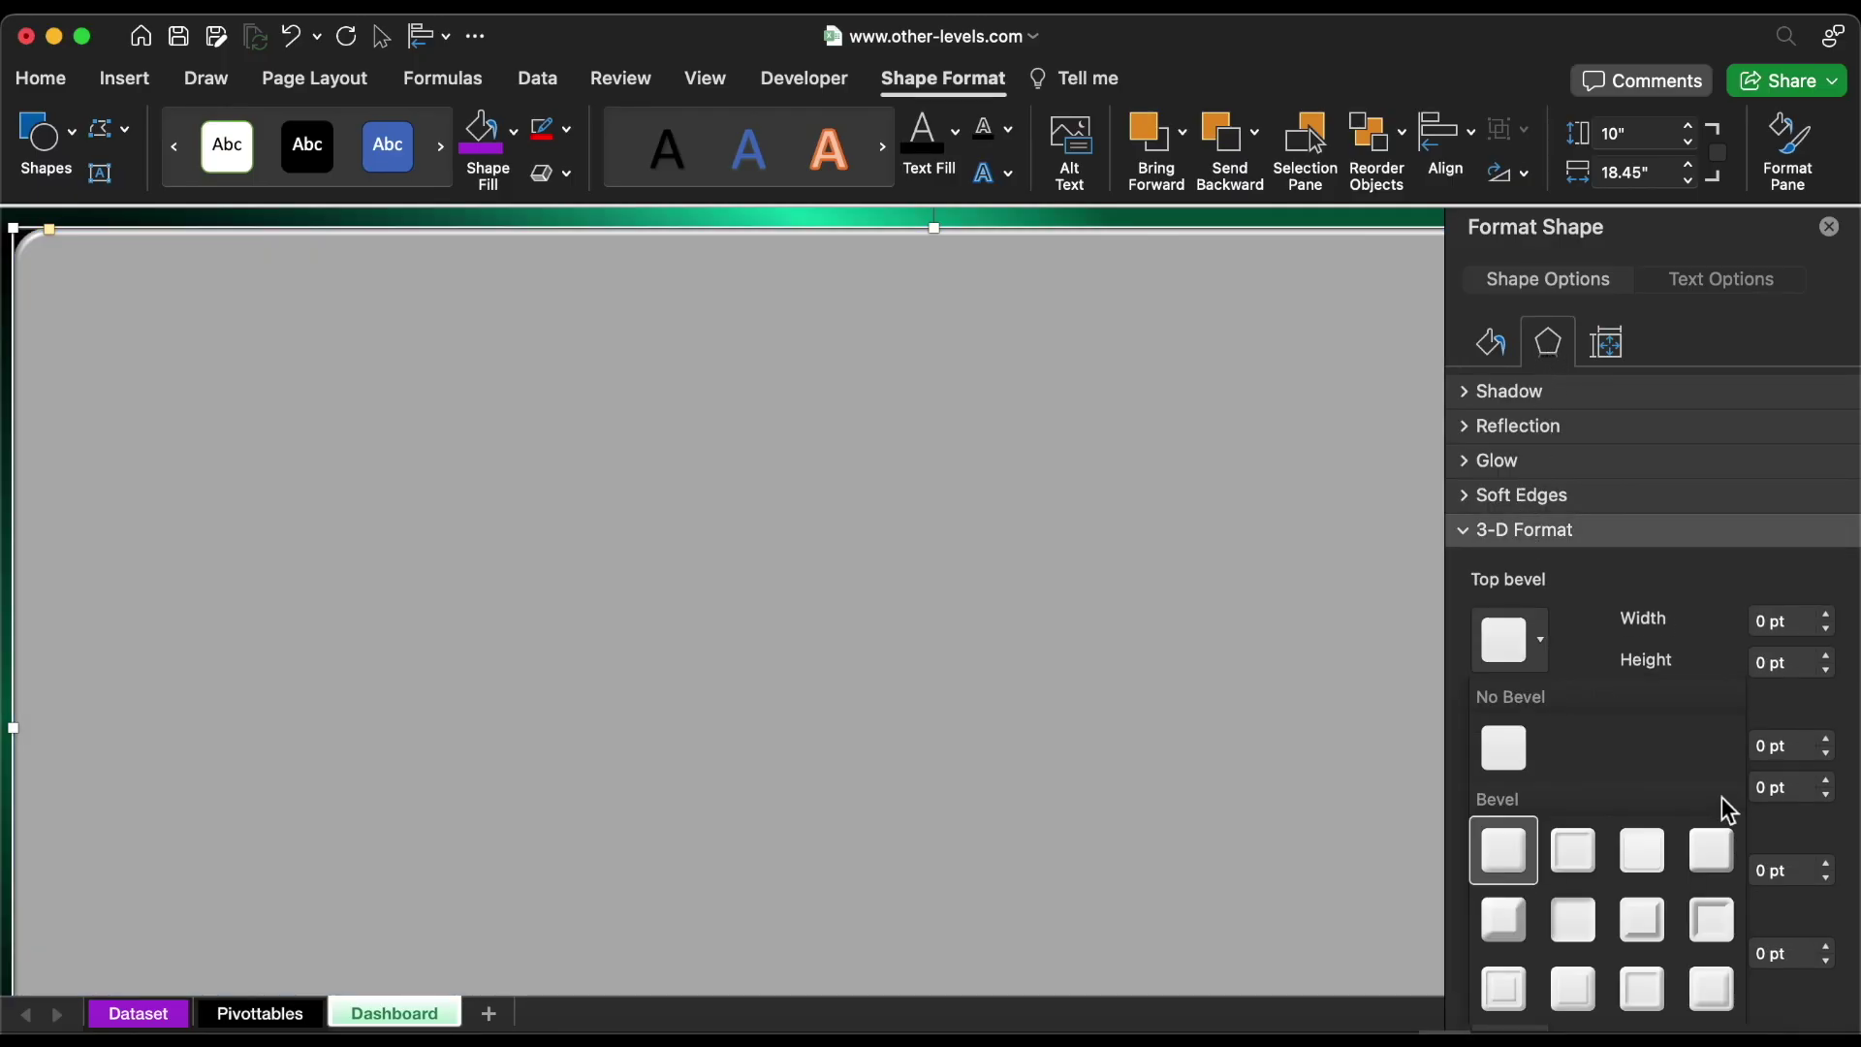
{"action": "left_click", "coordinate": [1712, 856]}
{"action": "key", "text": "super+z"}
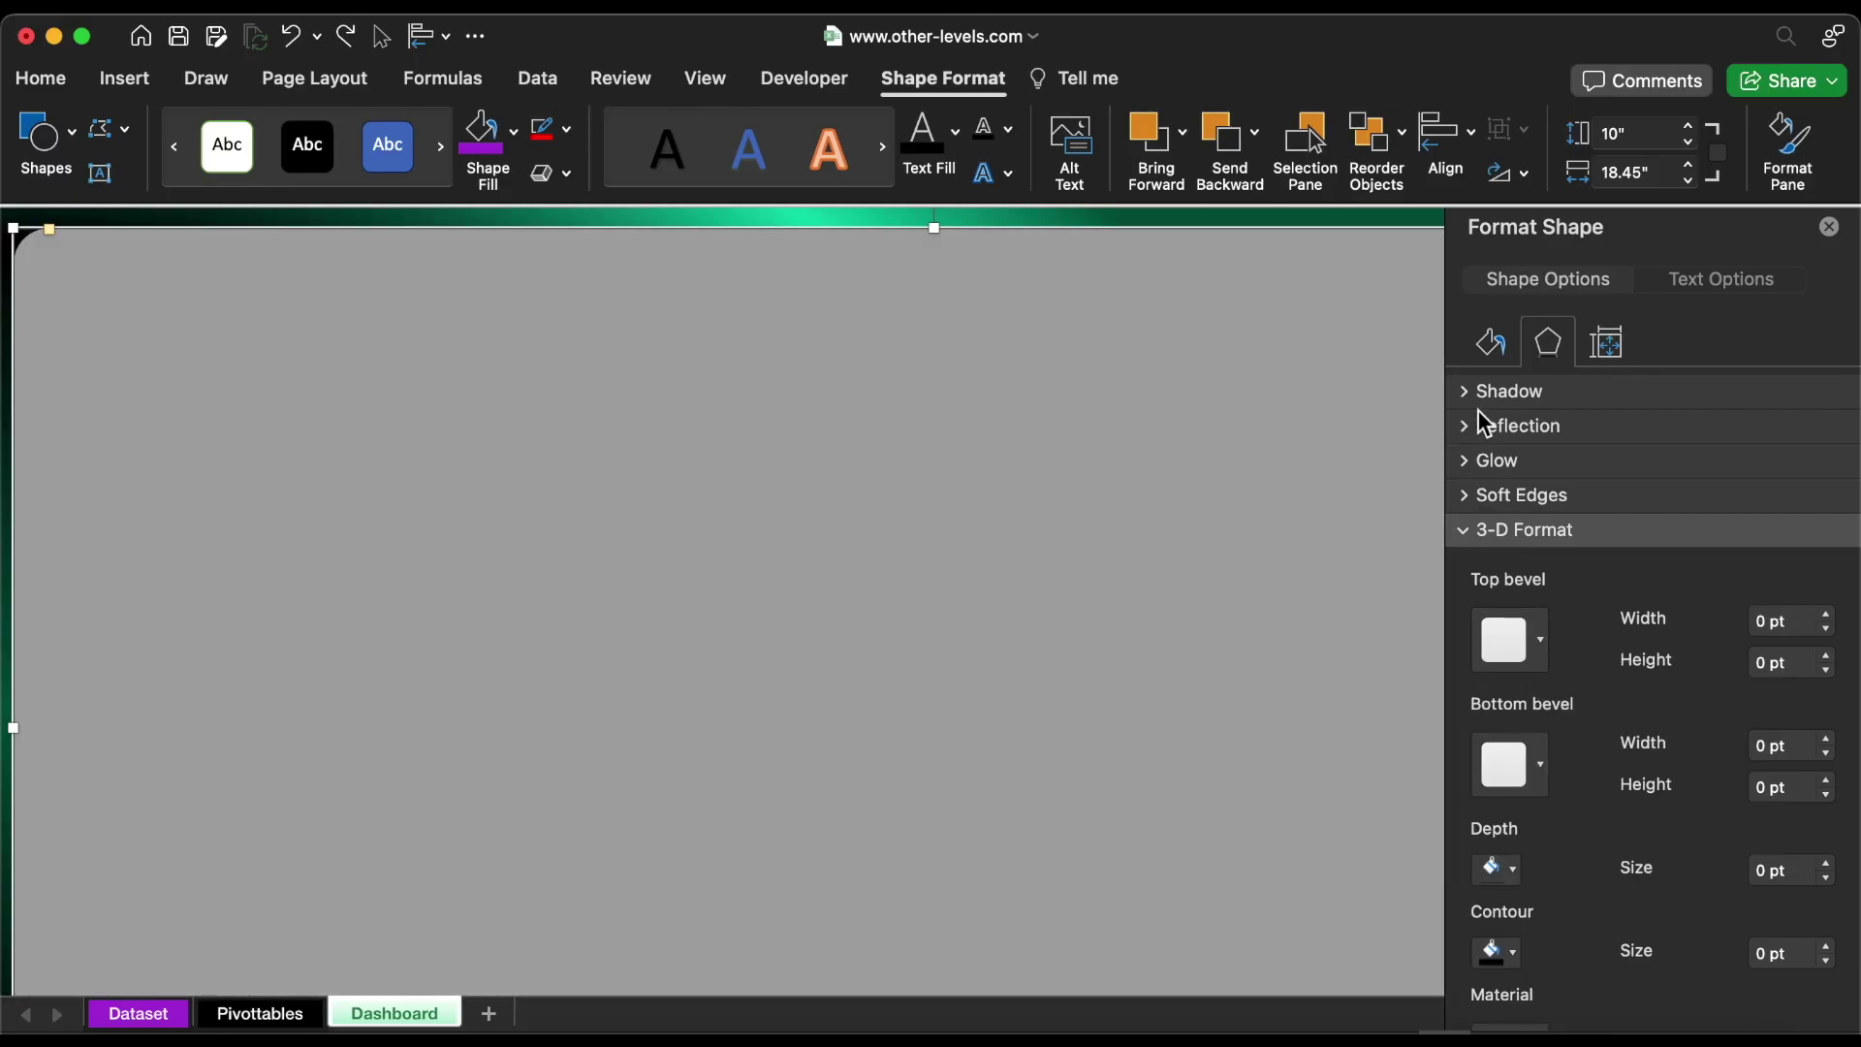
Make the rounded rectangle's grey fill partly transparent and give it a top bevel 13 pt wide and 6 pt high
{"action": "left_click", "coordinate": [1493, 347]}
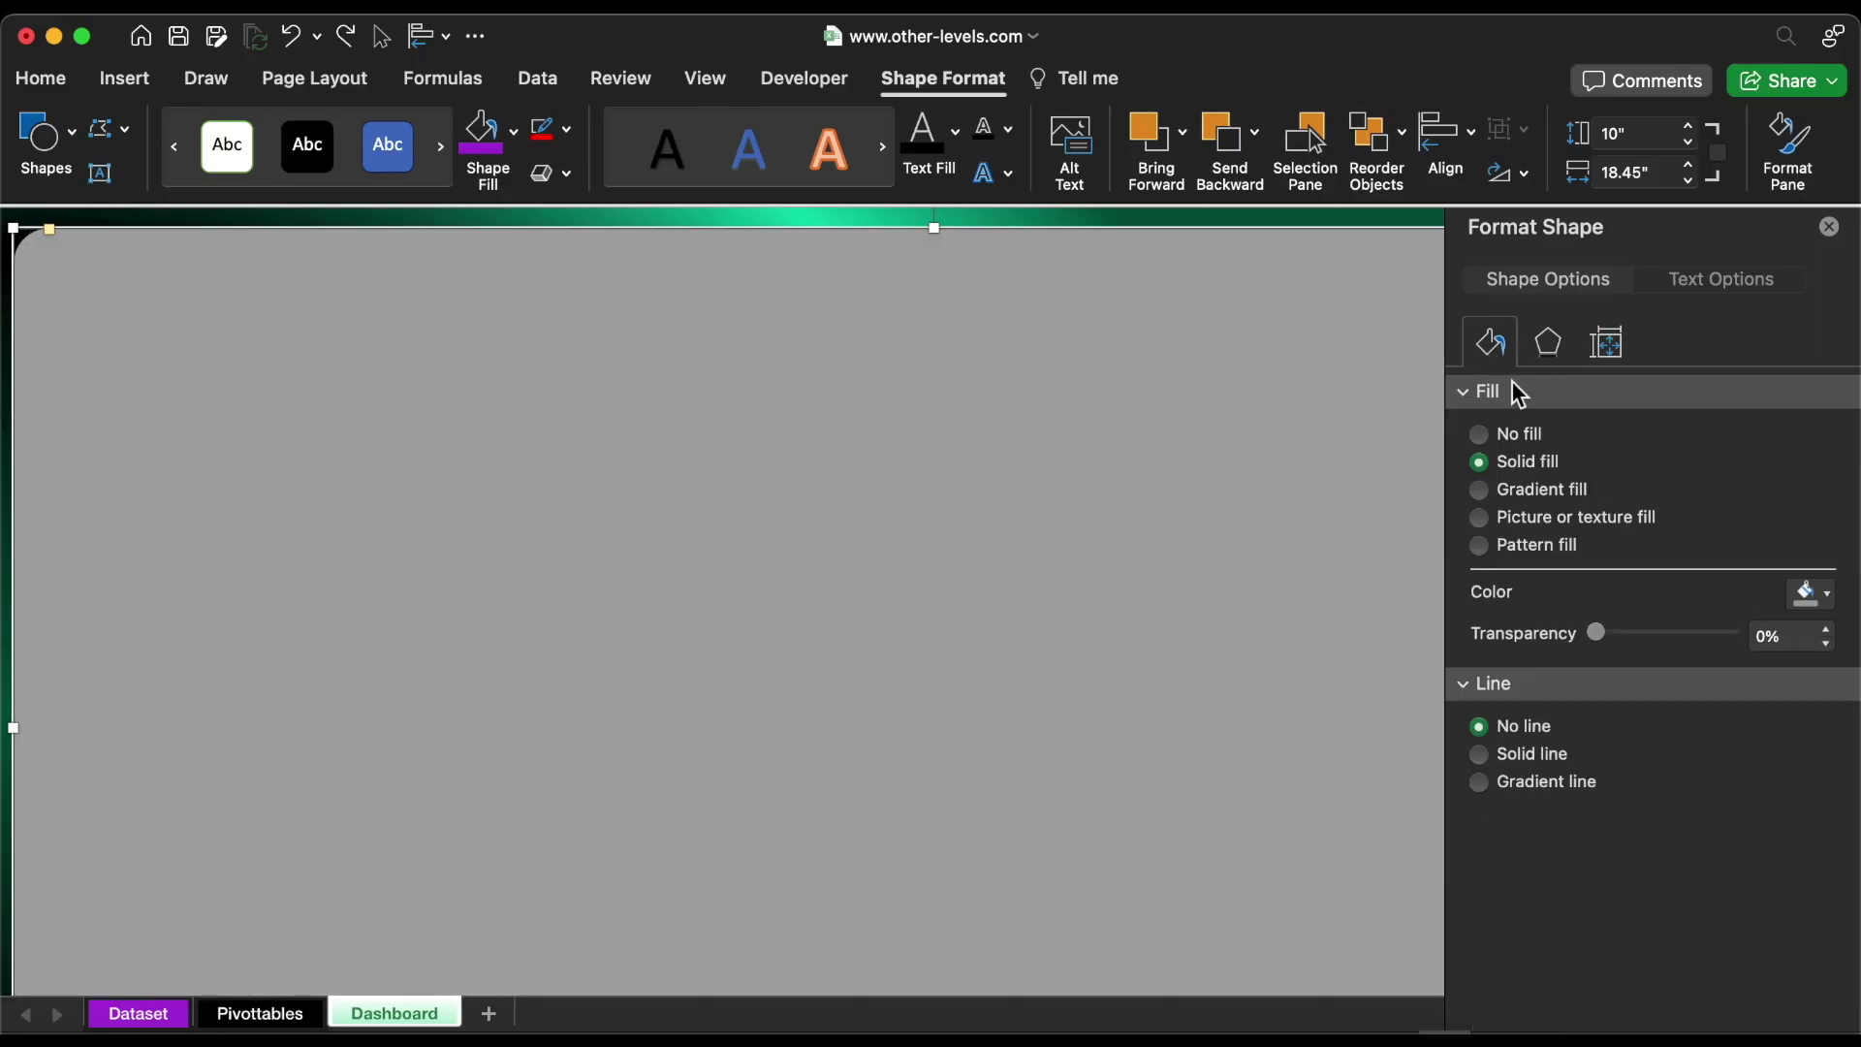
{"action": "left_click", "coordinate": [1825, 630]}
{"action": "left_click", "coordinate": [1826, 630]}
{"action": "left_click", "coordinate": [1563, 355]}
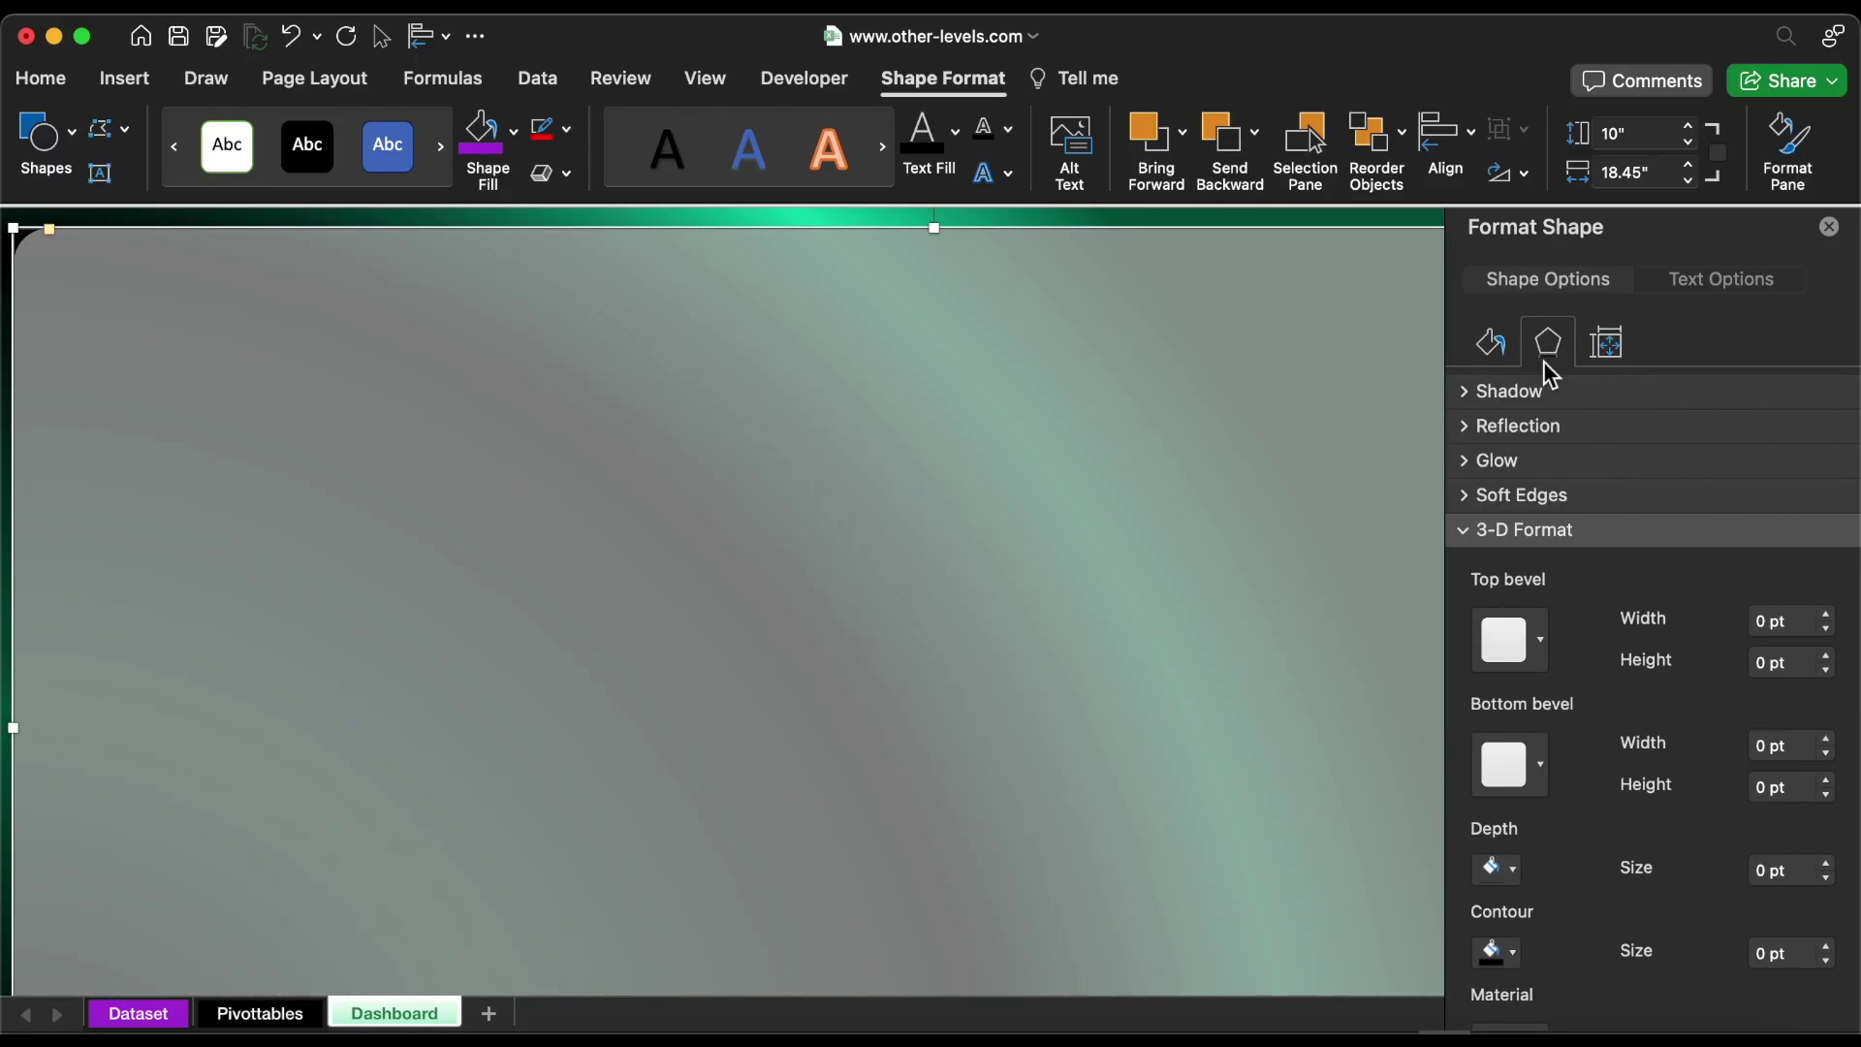
{"action": "left_click", "coordinate": [1803, 628]}
Draw a rectangle with rounded top corners, about 5.25" wide and 4.58" high, over the grey panel
{"action": "left_click", "coordinate": [125, 78]}
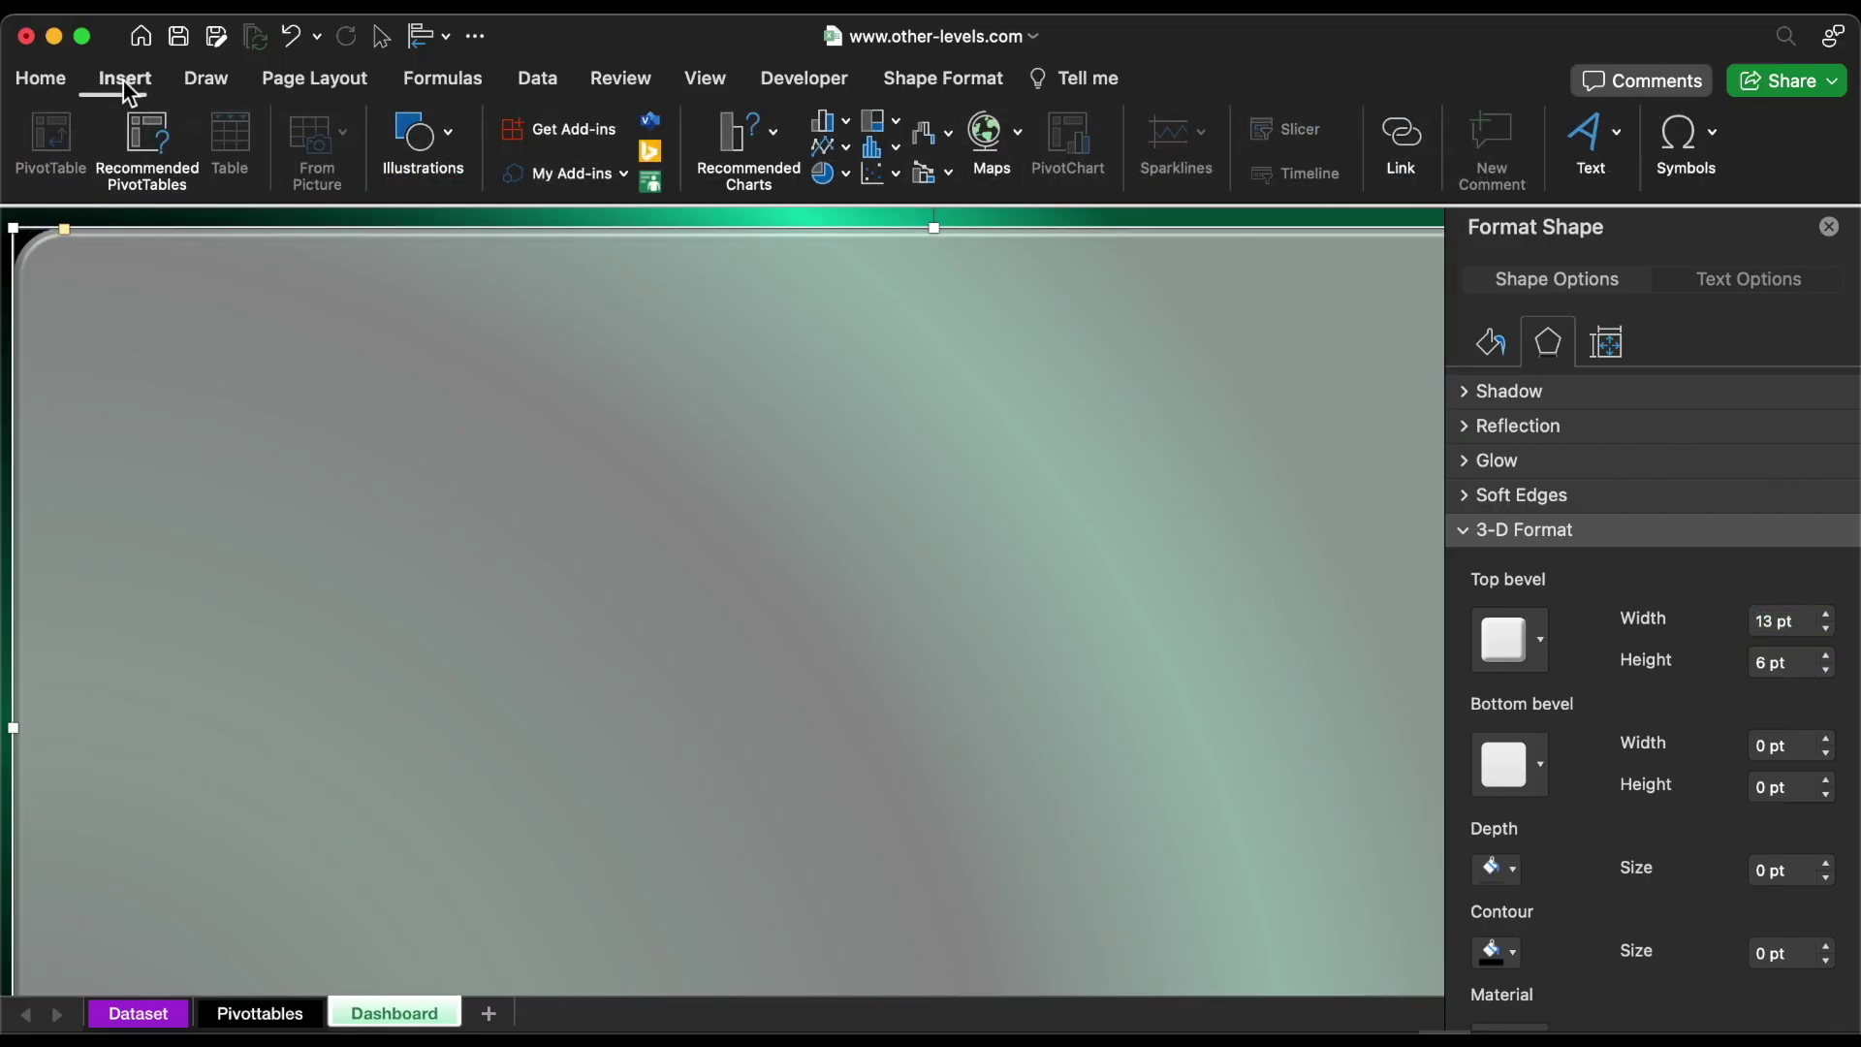
{"action": "left_click", "coordinate": [424, 144]}
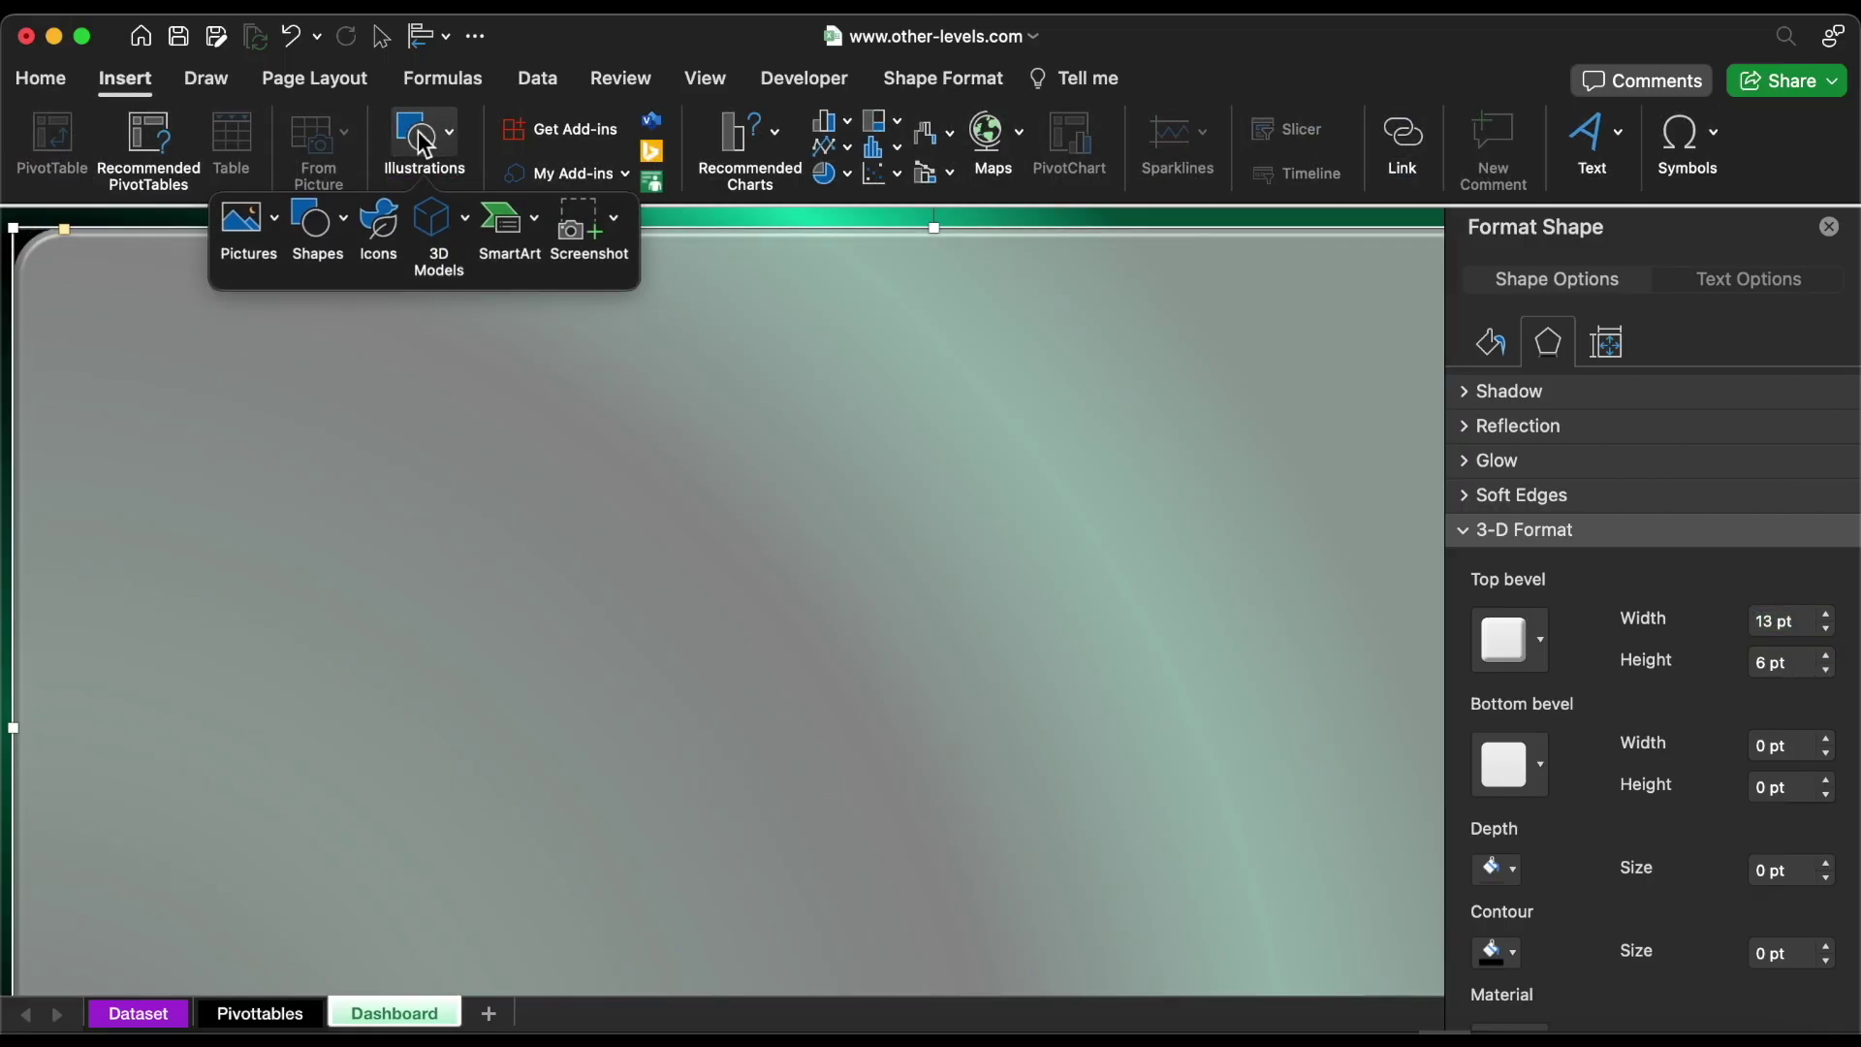
{"action": "left_click", "coordinate": [316, 217]}
{"action": "left_click", "coordinate": [740, 570]}
{"action": "mouse_move", "coordinate": [458, 332]}
{"action": "left_mouse_down"}
{"action": "mouse_move", "coordinate": [590, 420]}
{"action": "mouse_move", "coordinate": [983, 790]}
{"action": "left_mouse_up"}
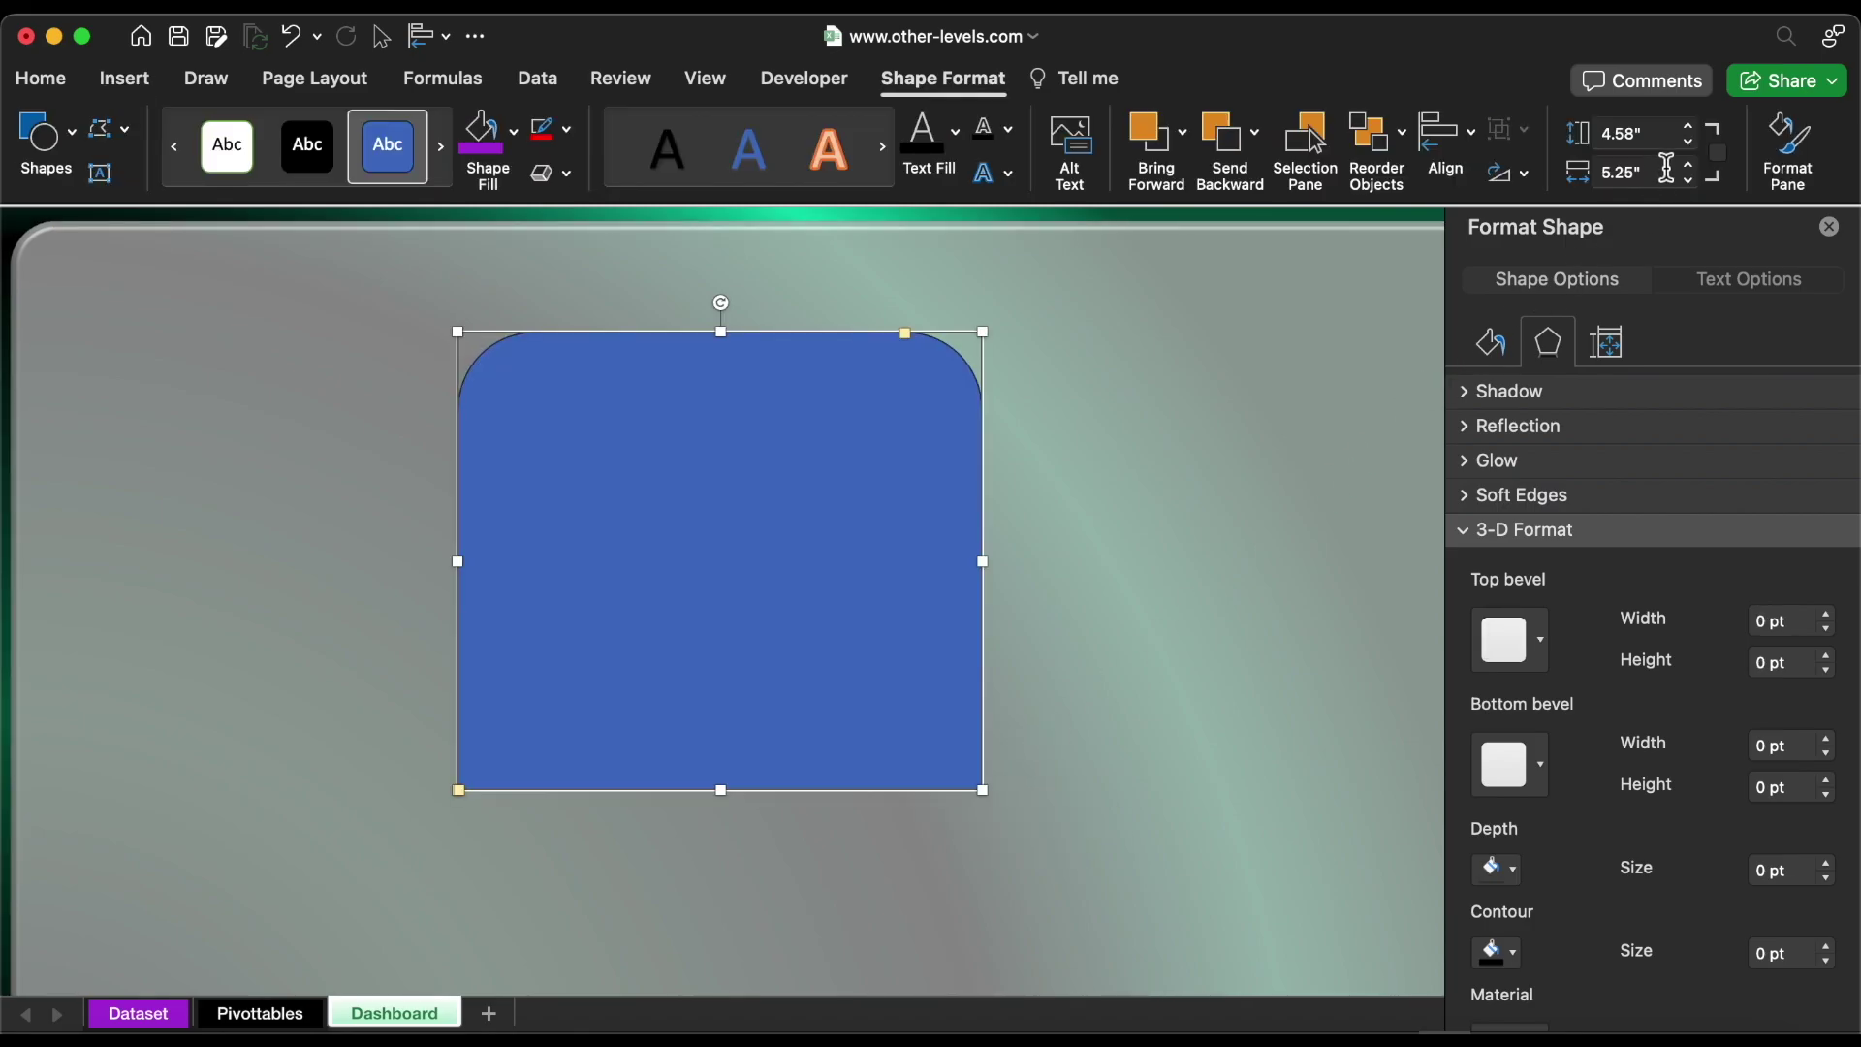
Set the round-top rectangle's height to 6.41" and width to 9.88", and rotate it right by 90°
{"action": "left_click", "coordinate": [1638, 132]}
{"action": "type", "text": "6.41"}
{"action": "key", "text": "Tab"}
{"action": "type", "text": "9"}
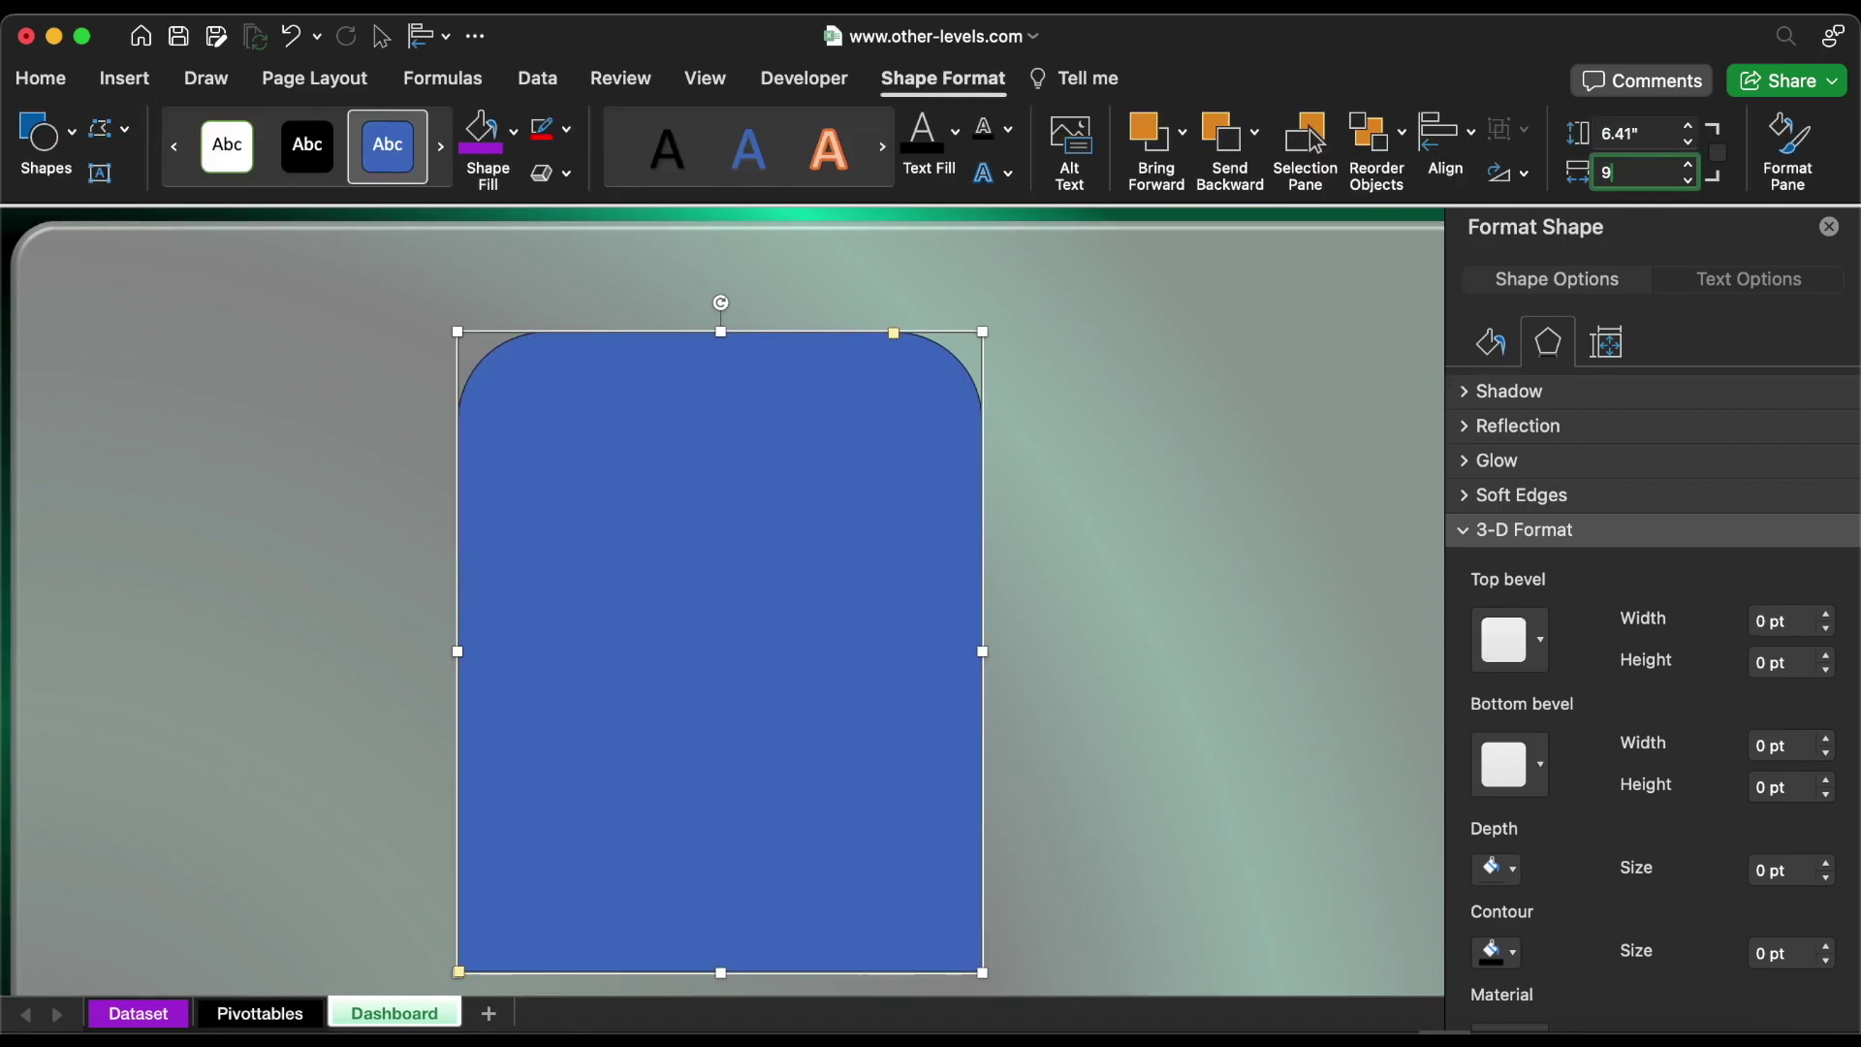
{"action": "type", "text": ".88"}
{"action": "key", "text": "Return"}
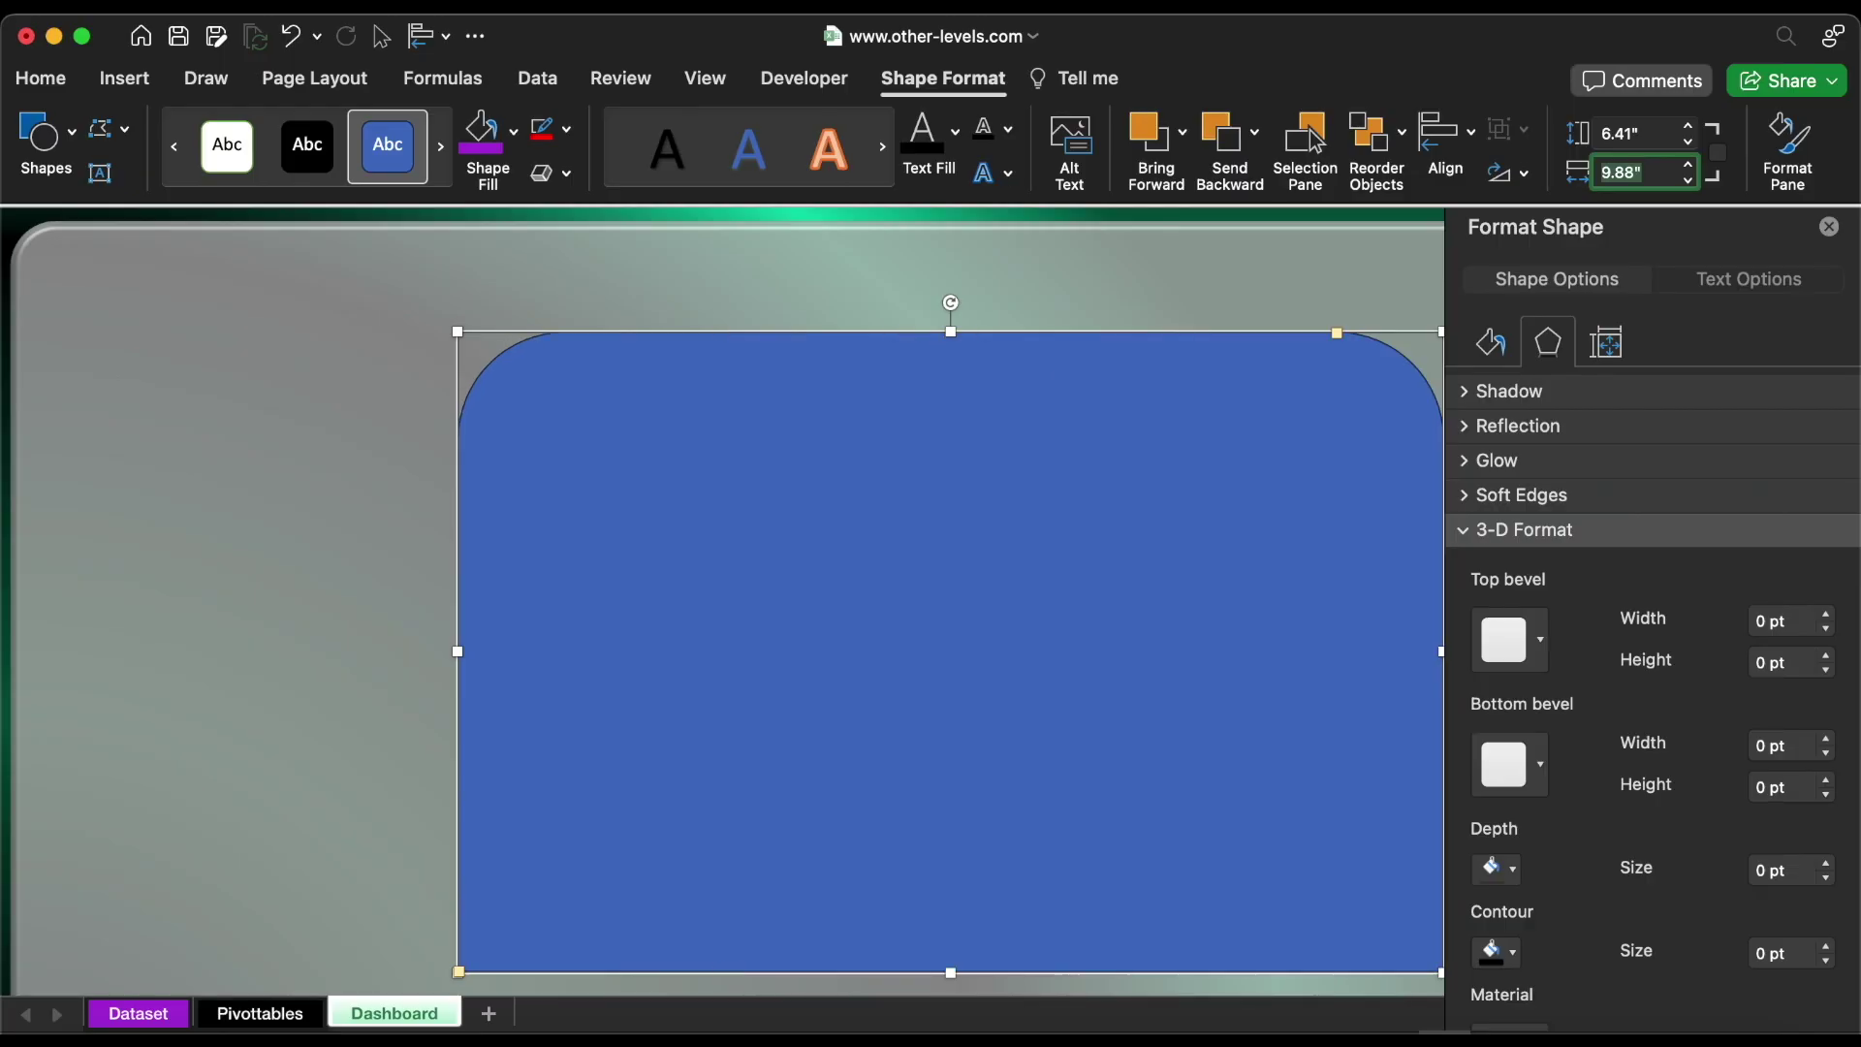
{"action": "left_click", "coordinate": [1507, 173]}
{"action": "left_click", "coordinate": [1526, 209]}
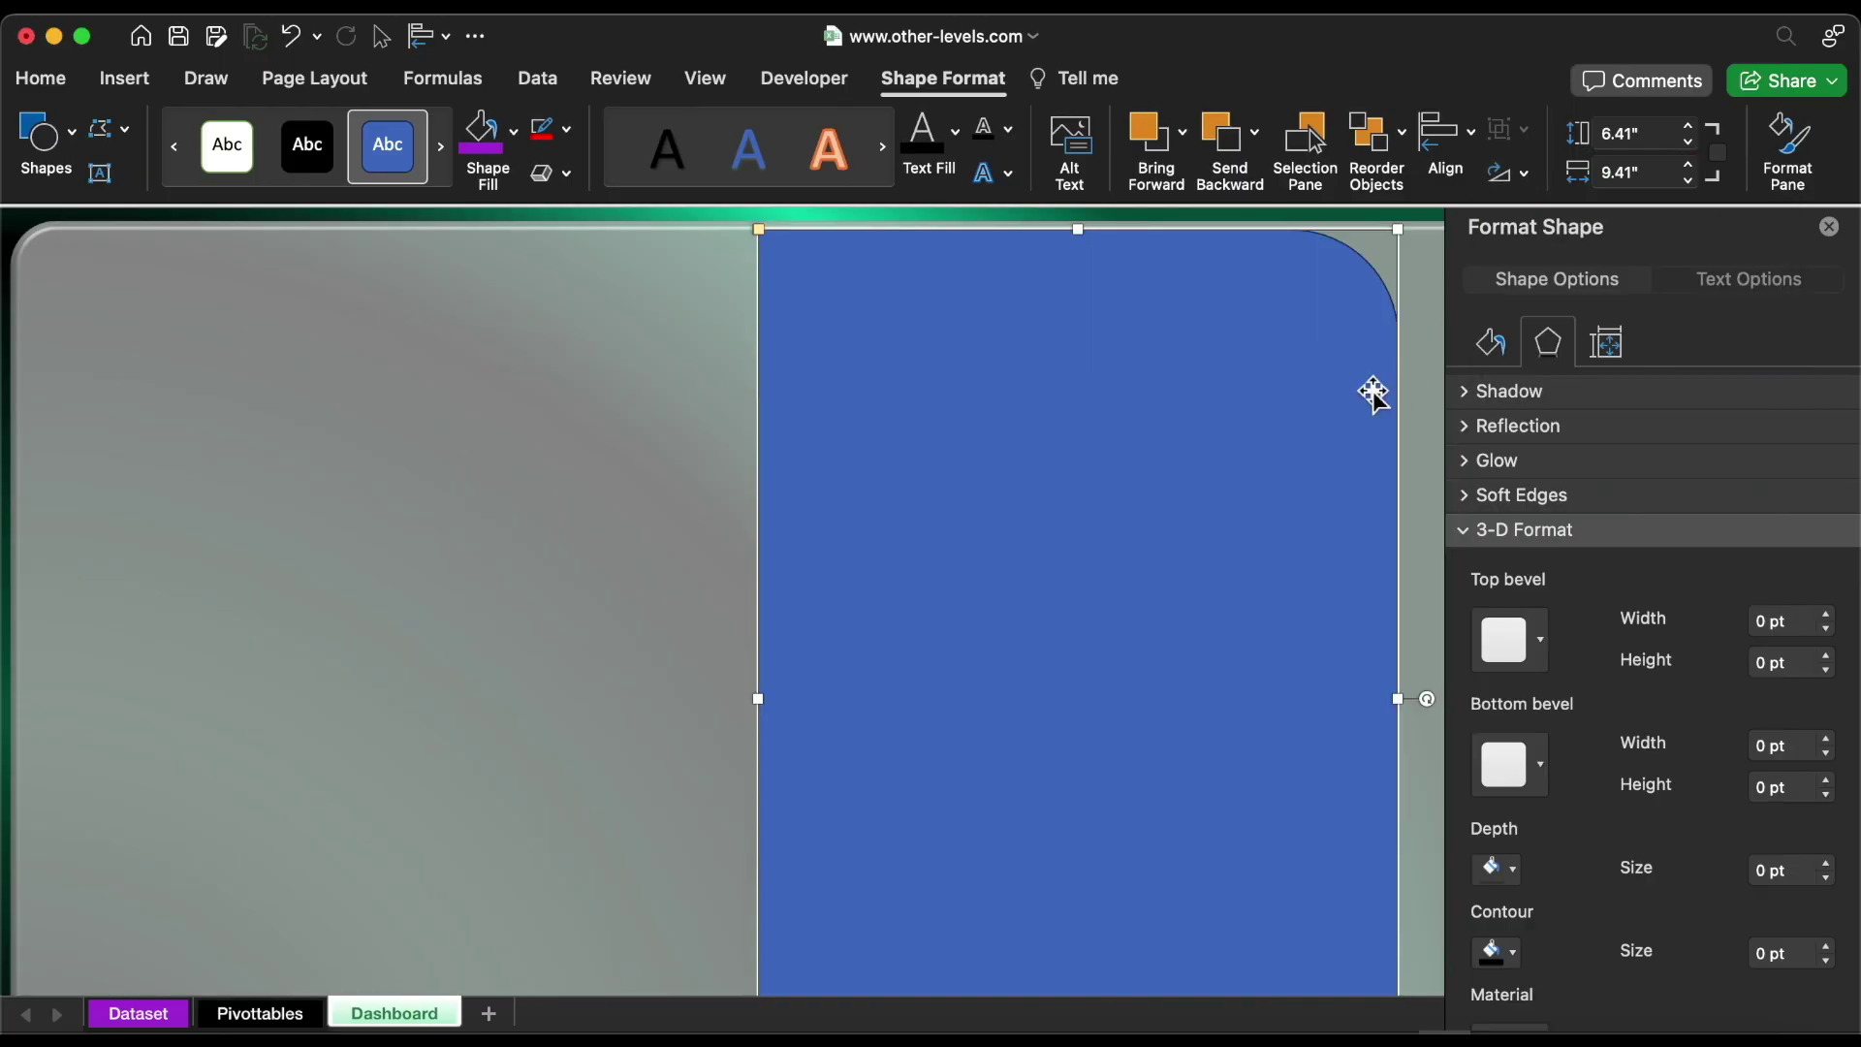
Fill the rotated round-top rectangle with black and remove its outline
{"action": "left_click", "coordinate": [1489, 343]}
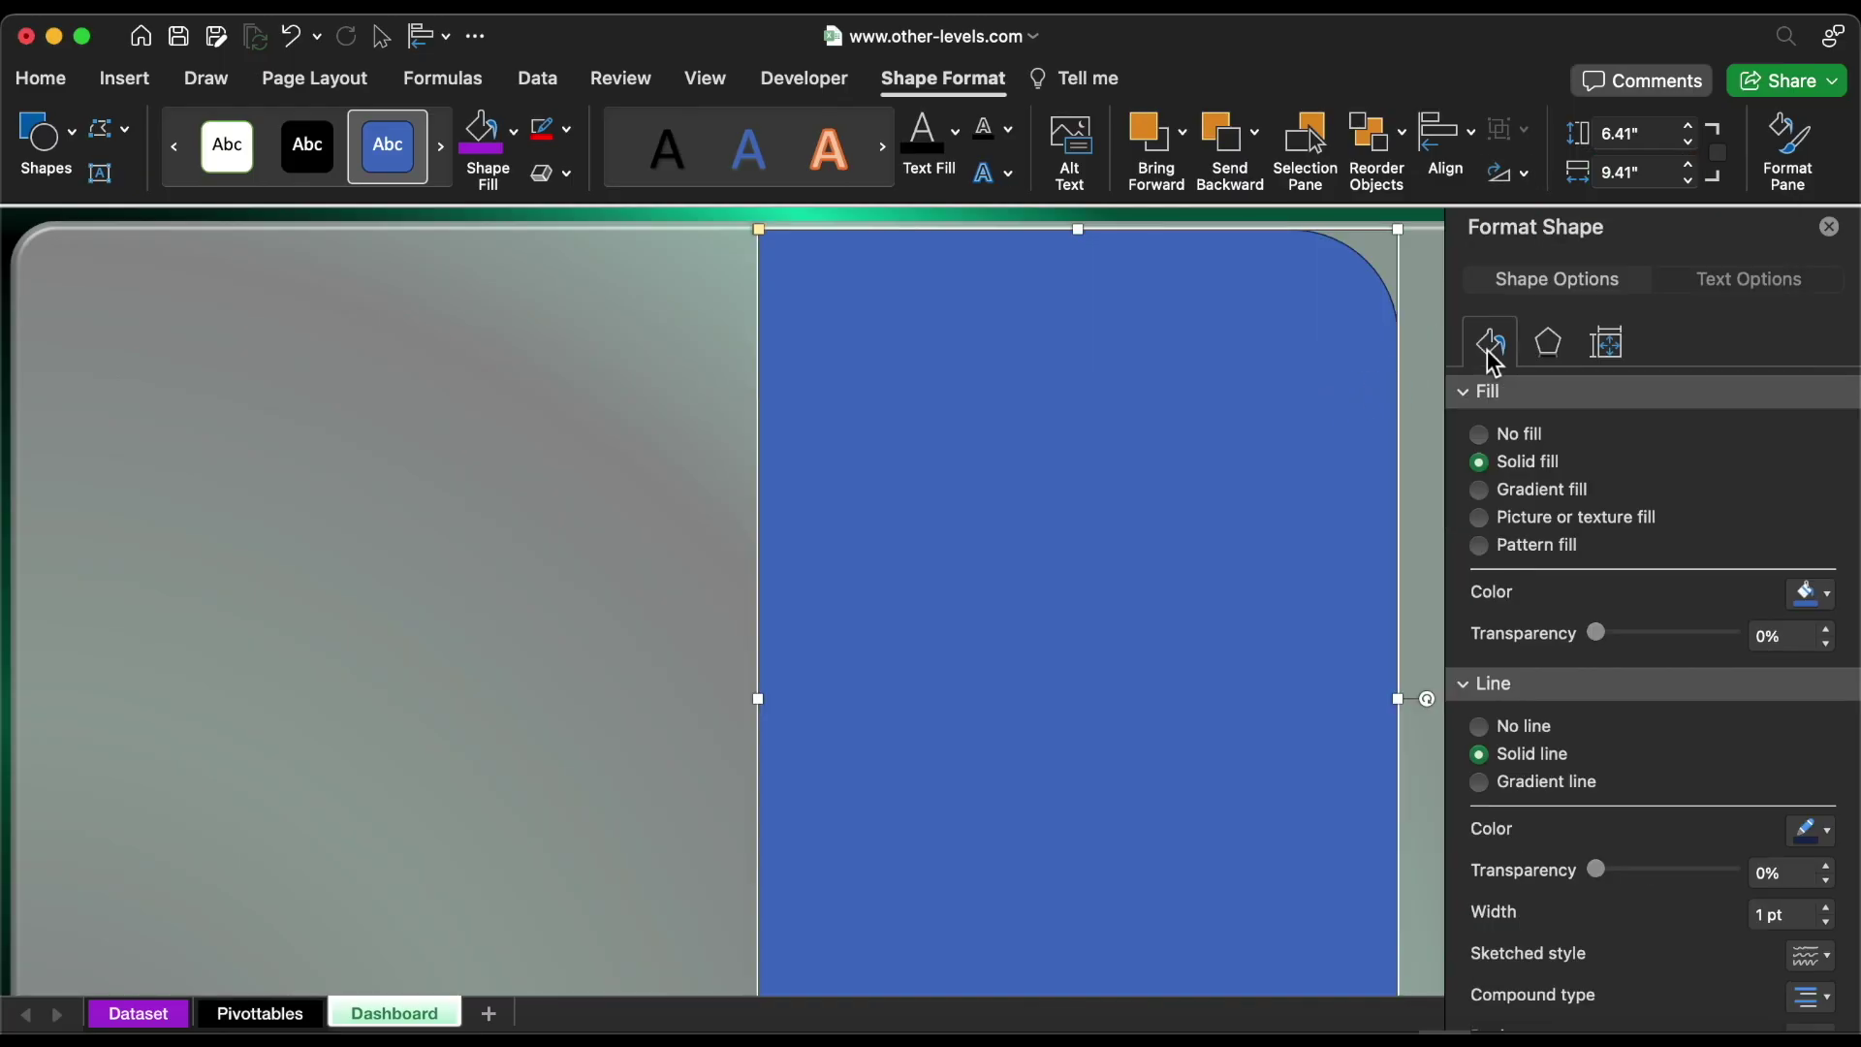
{"action": "left_click", "coordinate": [1806, 603]}
{"action": "left_click", "coordinate": [1638, 663]}
Position the black shape against the grey panel's right inner edge and reduce its corner rounding to match the panel's corners
{"action": "left_click_drag", "start_coordinate": [1212, 508], "coordinate": [993, 506]}
{"action": "scroll", "coordinate": [993, 507], "scroll_direction": "down", "scroll_amount": 5}
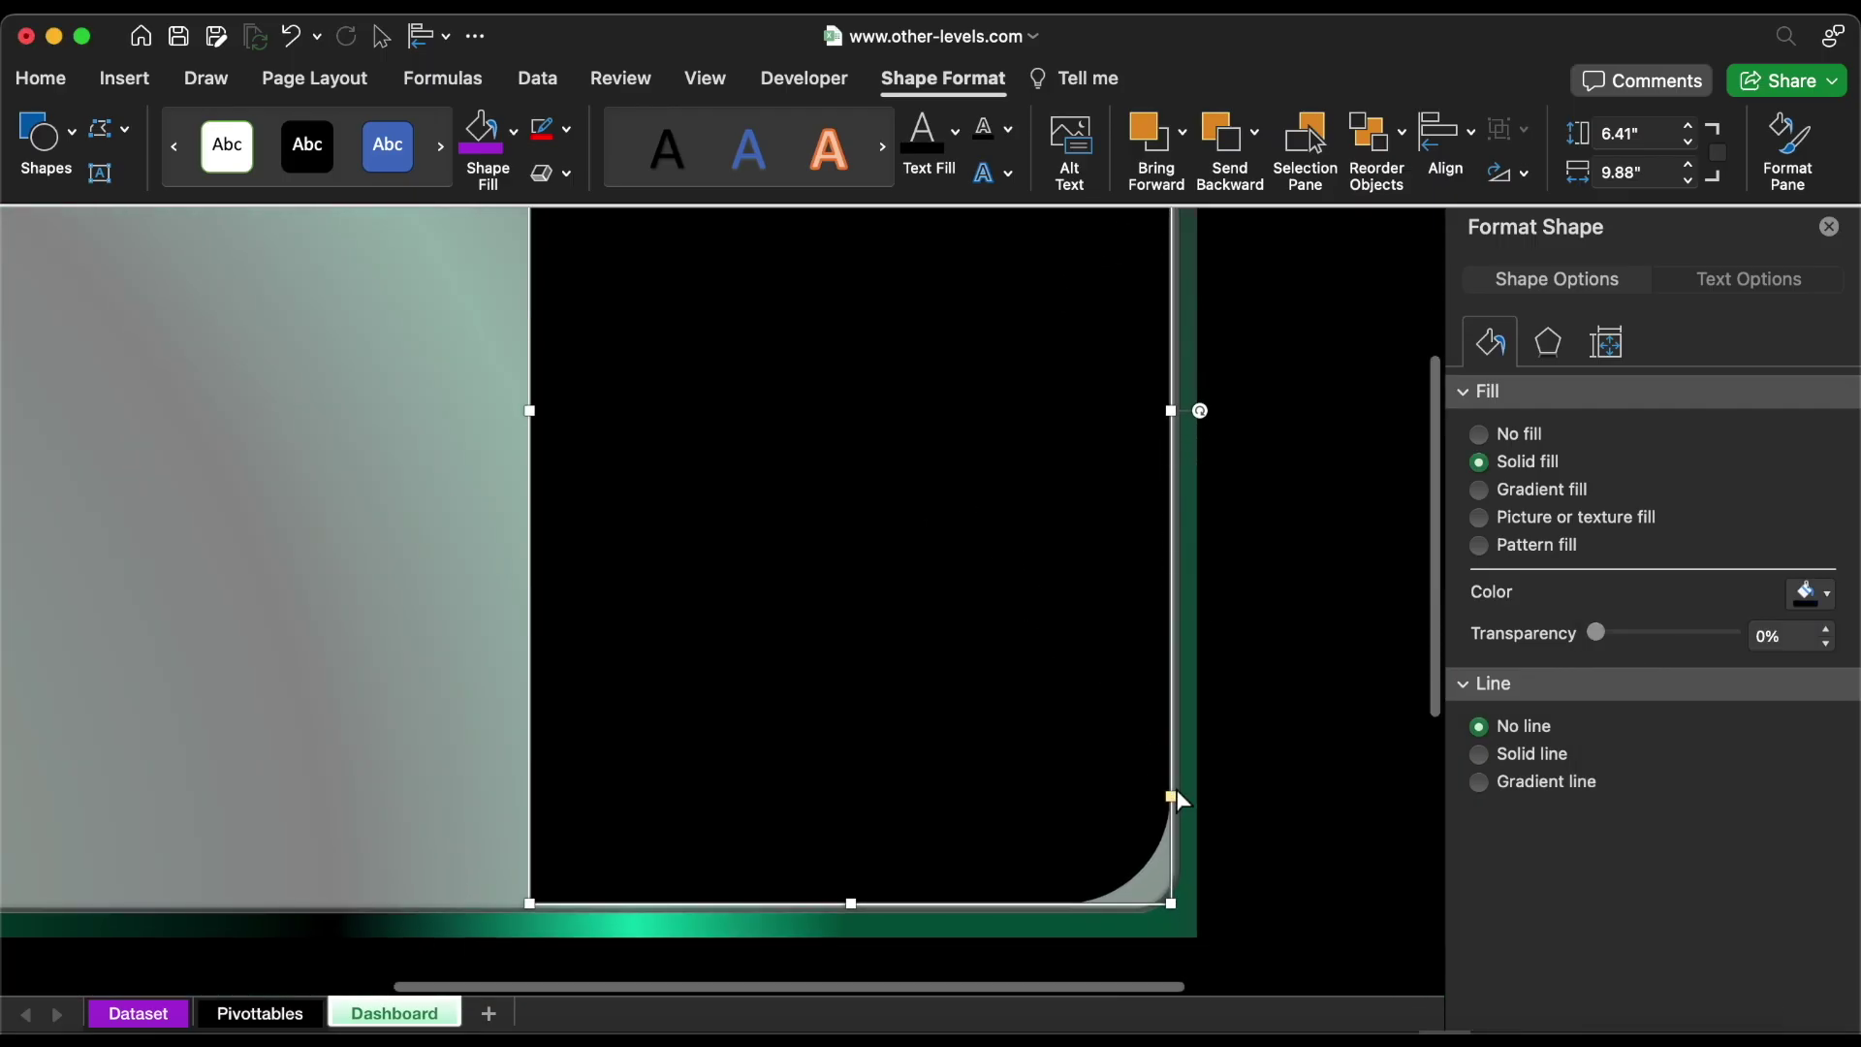
{"action": "left_click_drag", "start_coordinate": [1173, 794], "coordinate": [1174, 858]}
{"action": "scroll", "coordinate": [1150, 598], "scroll_direction": "up", "scroll_amount": 5}
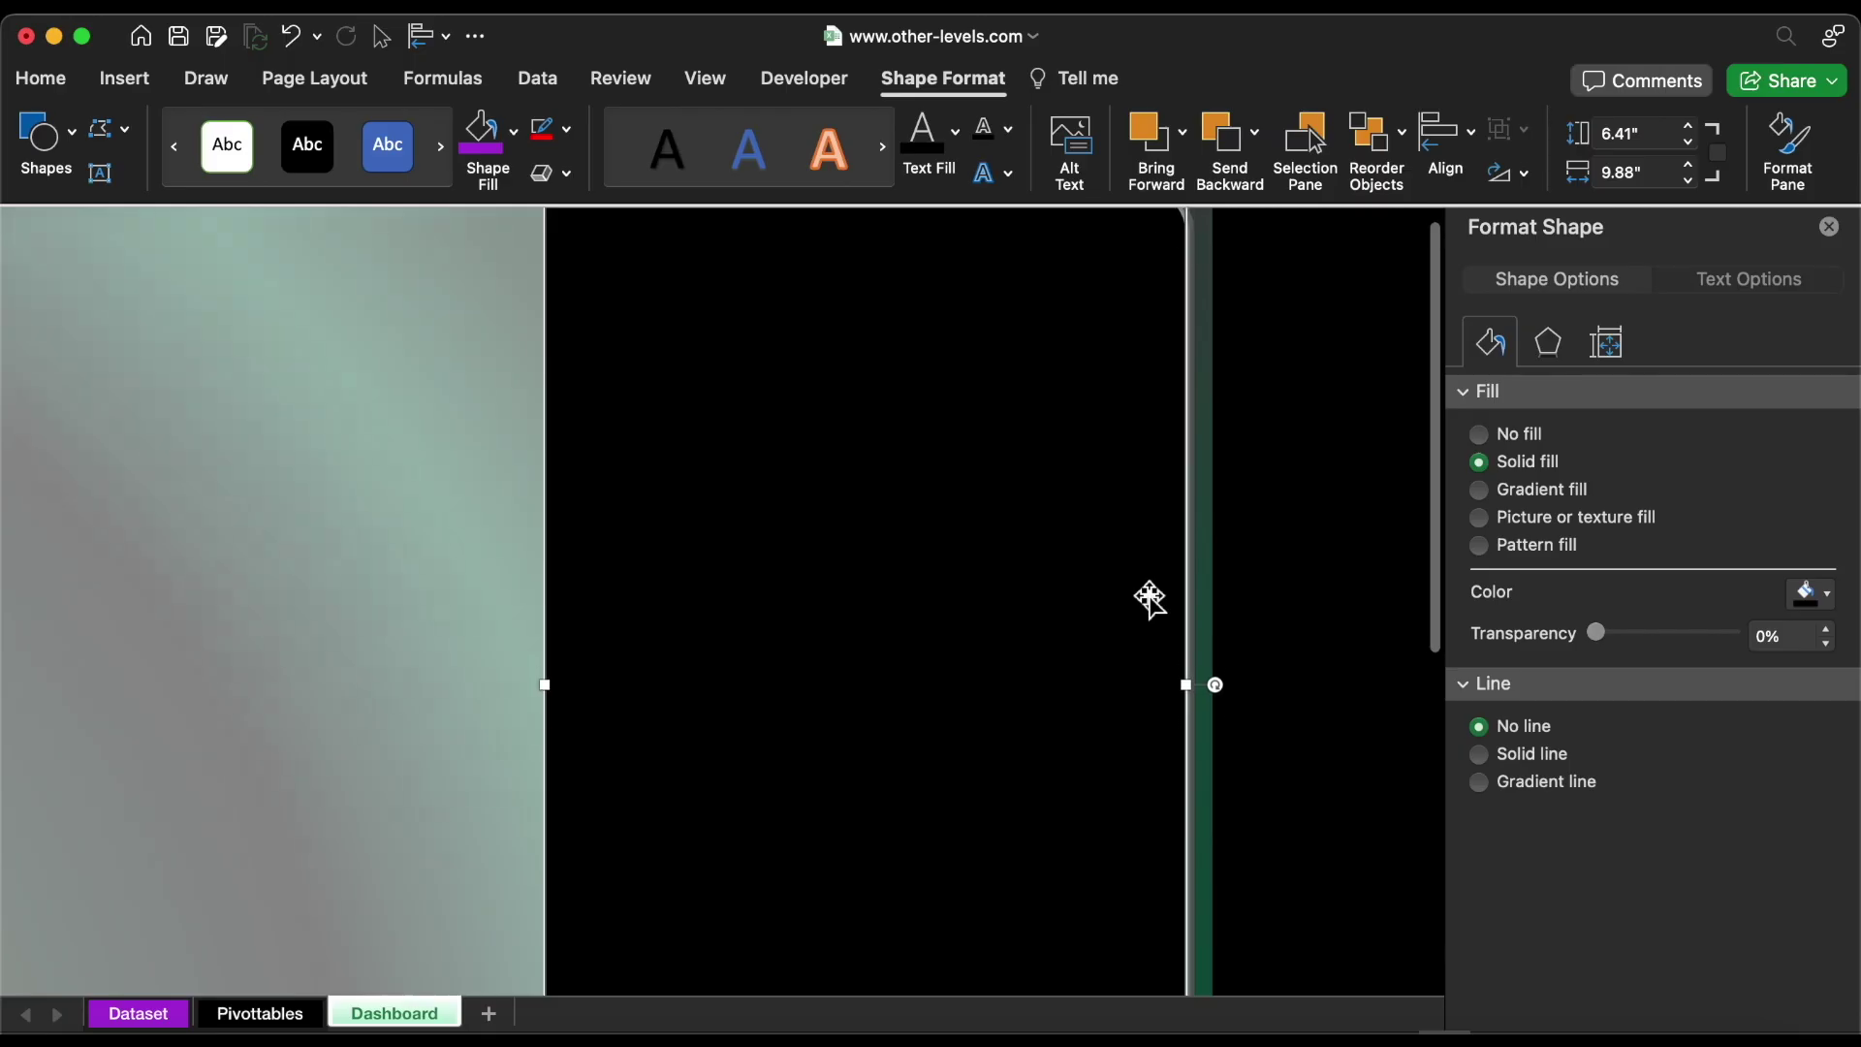
Align the black shape and the grey panel vertically by their middles
{"action": "left_click", "coordinate": [1431, 145]}
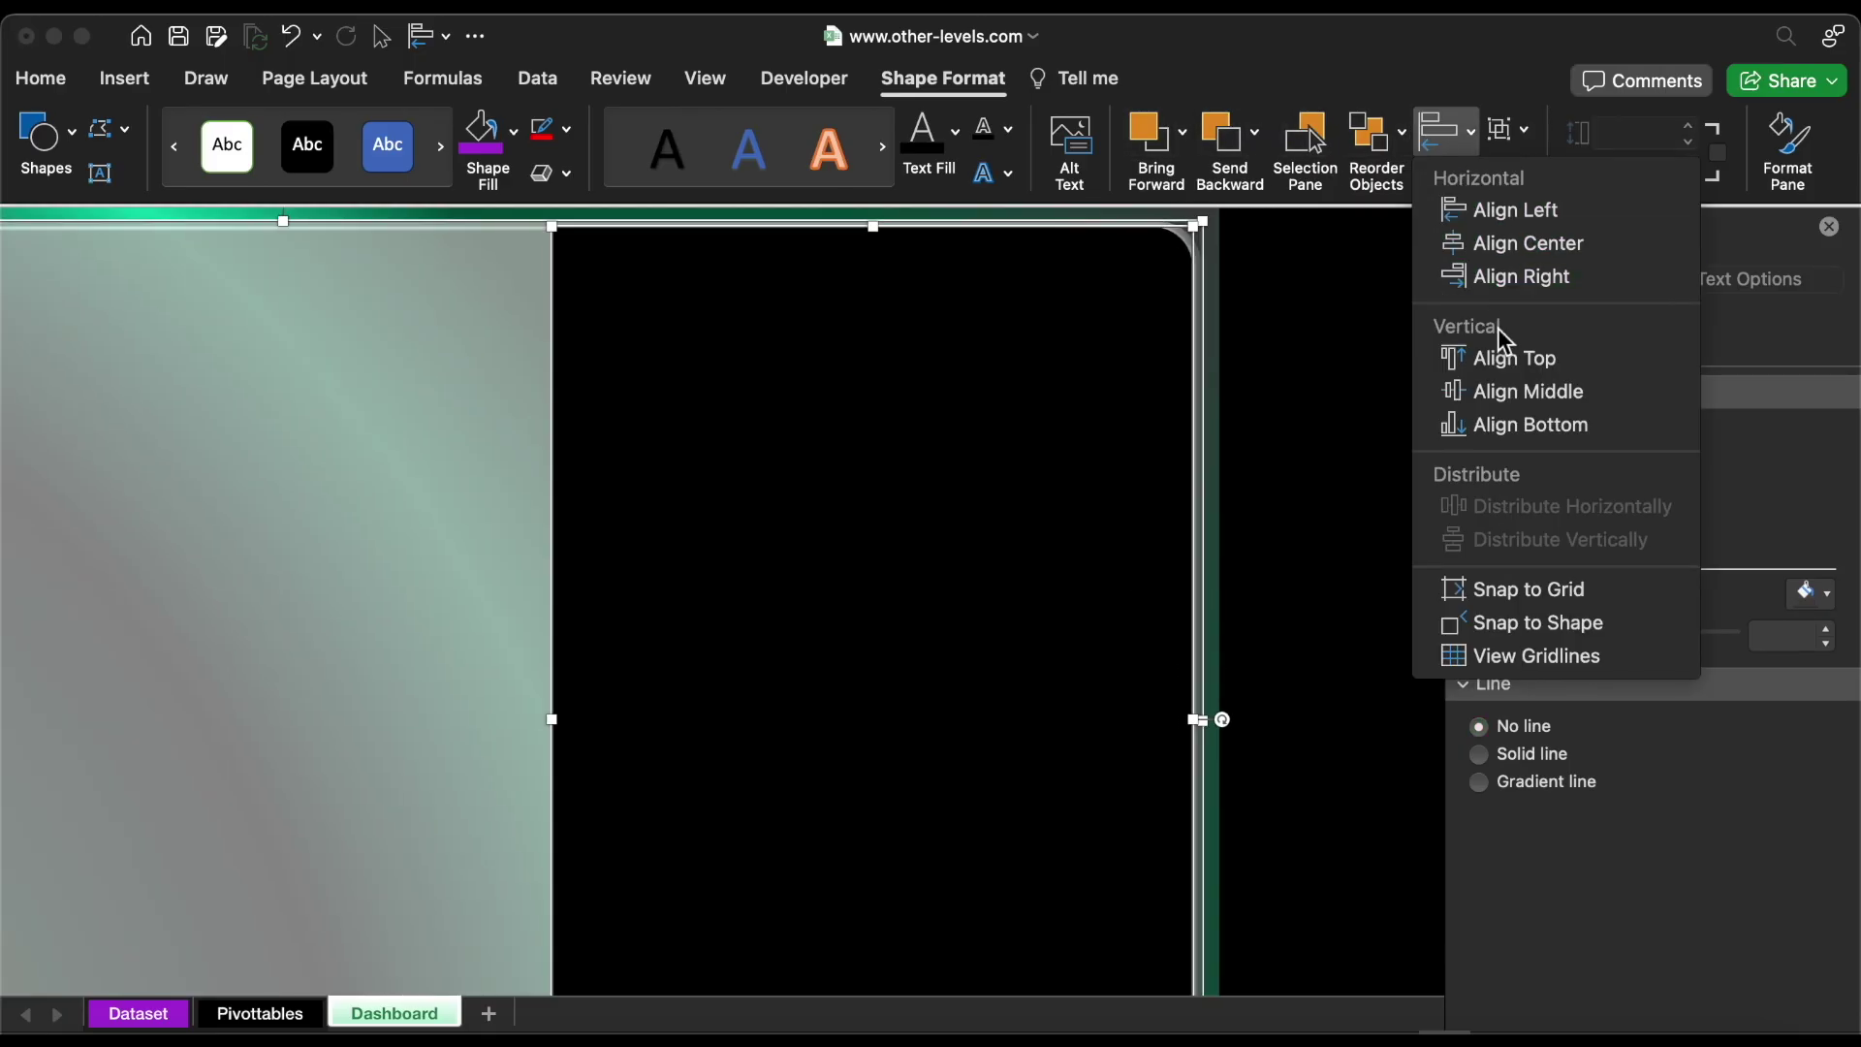
{"action": "left_click", "coordinate": [1527, 393]}
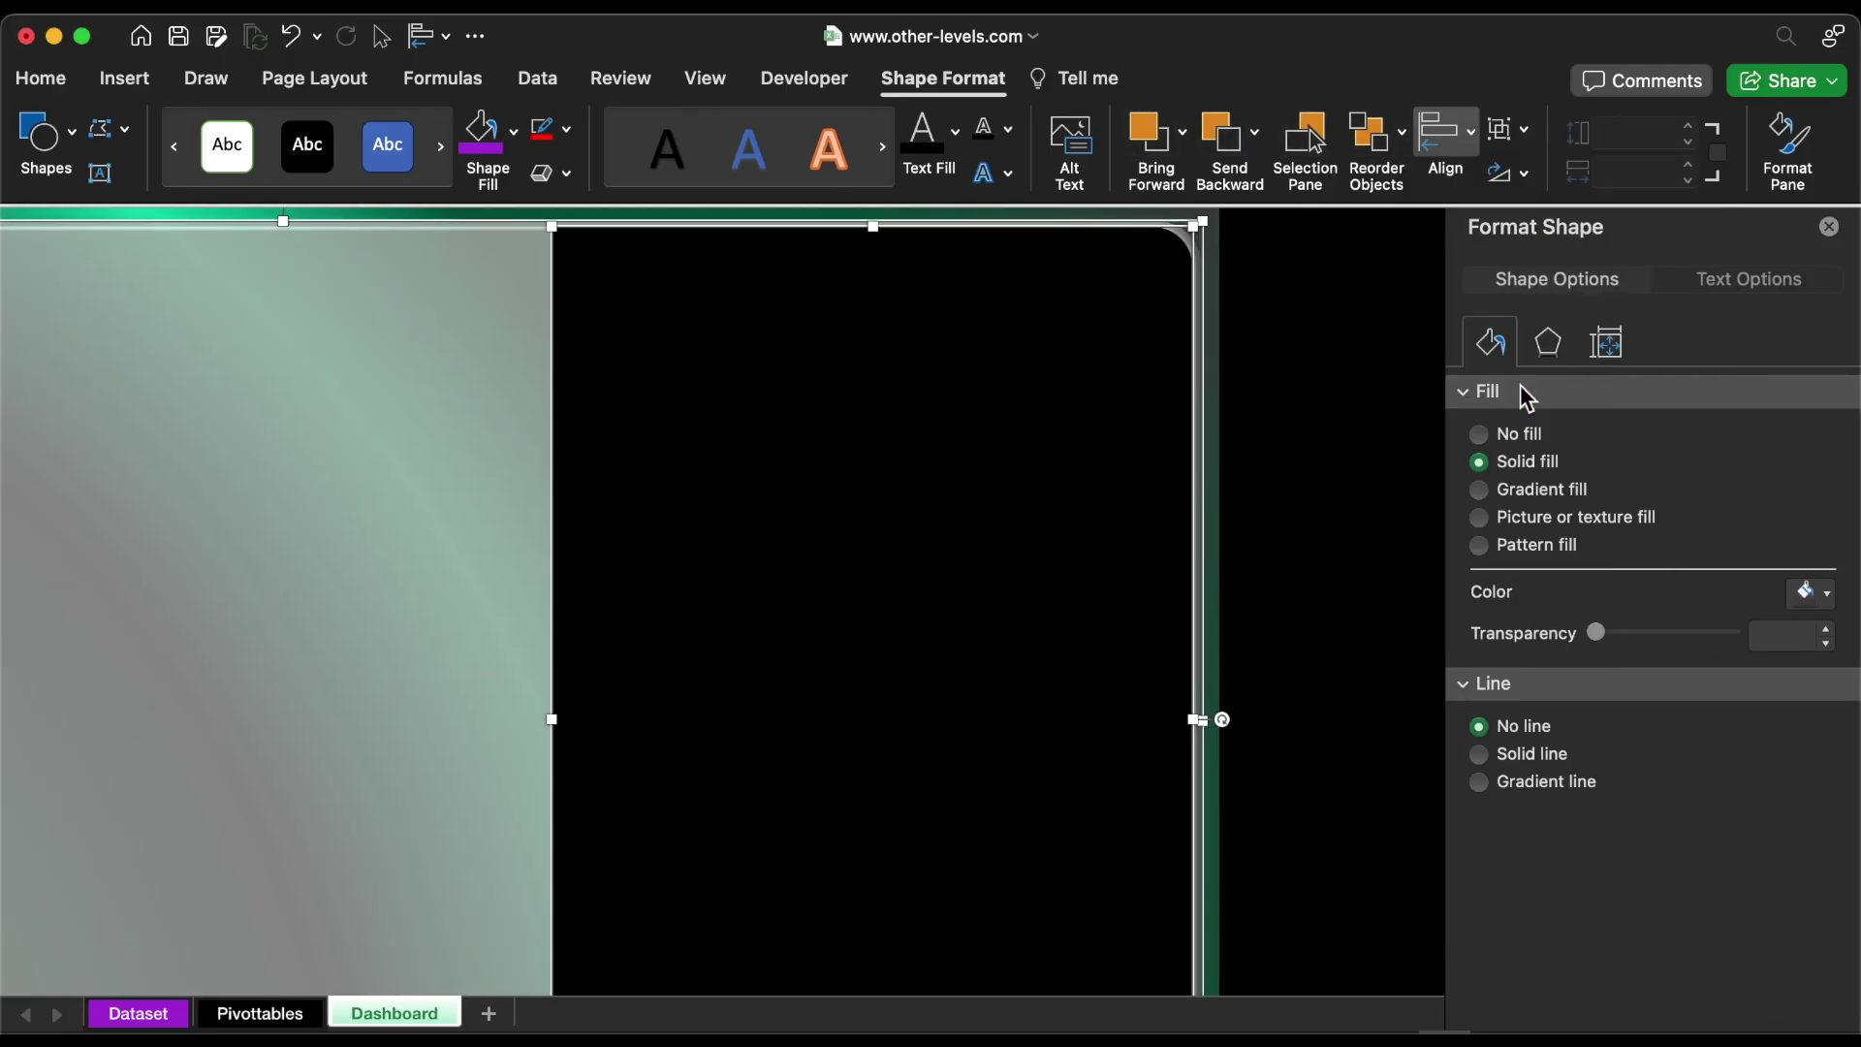
Place a horizontally flipped copy of the black shape against the grey panel's left inner edge
{"action": "scroll", "coordinate": [414, 333], "scroll_direction": "left", "scroll_amount": 3}
{"action": "scroll", "coordinate": [414, 333], "scroll_direction": "left", "scroll_amount": 3}
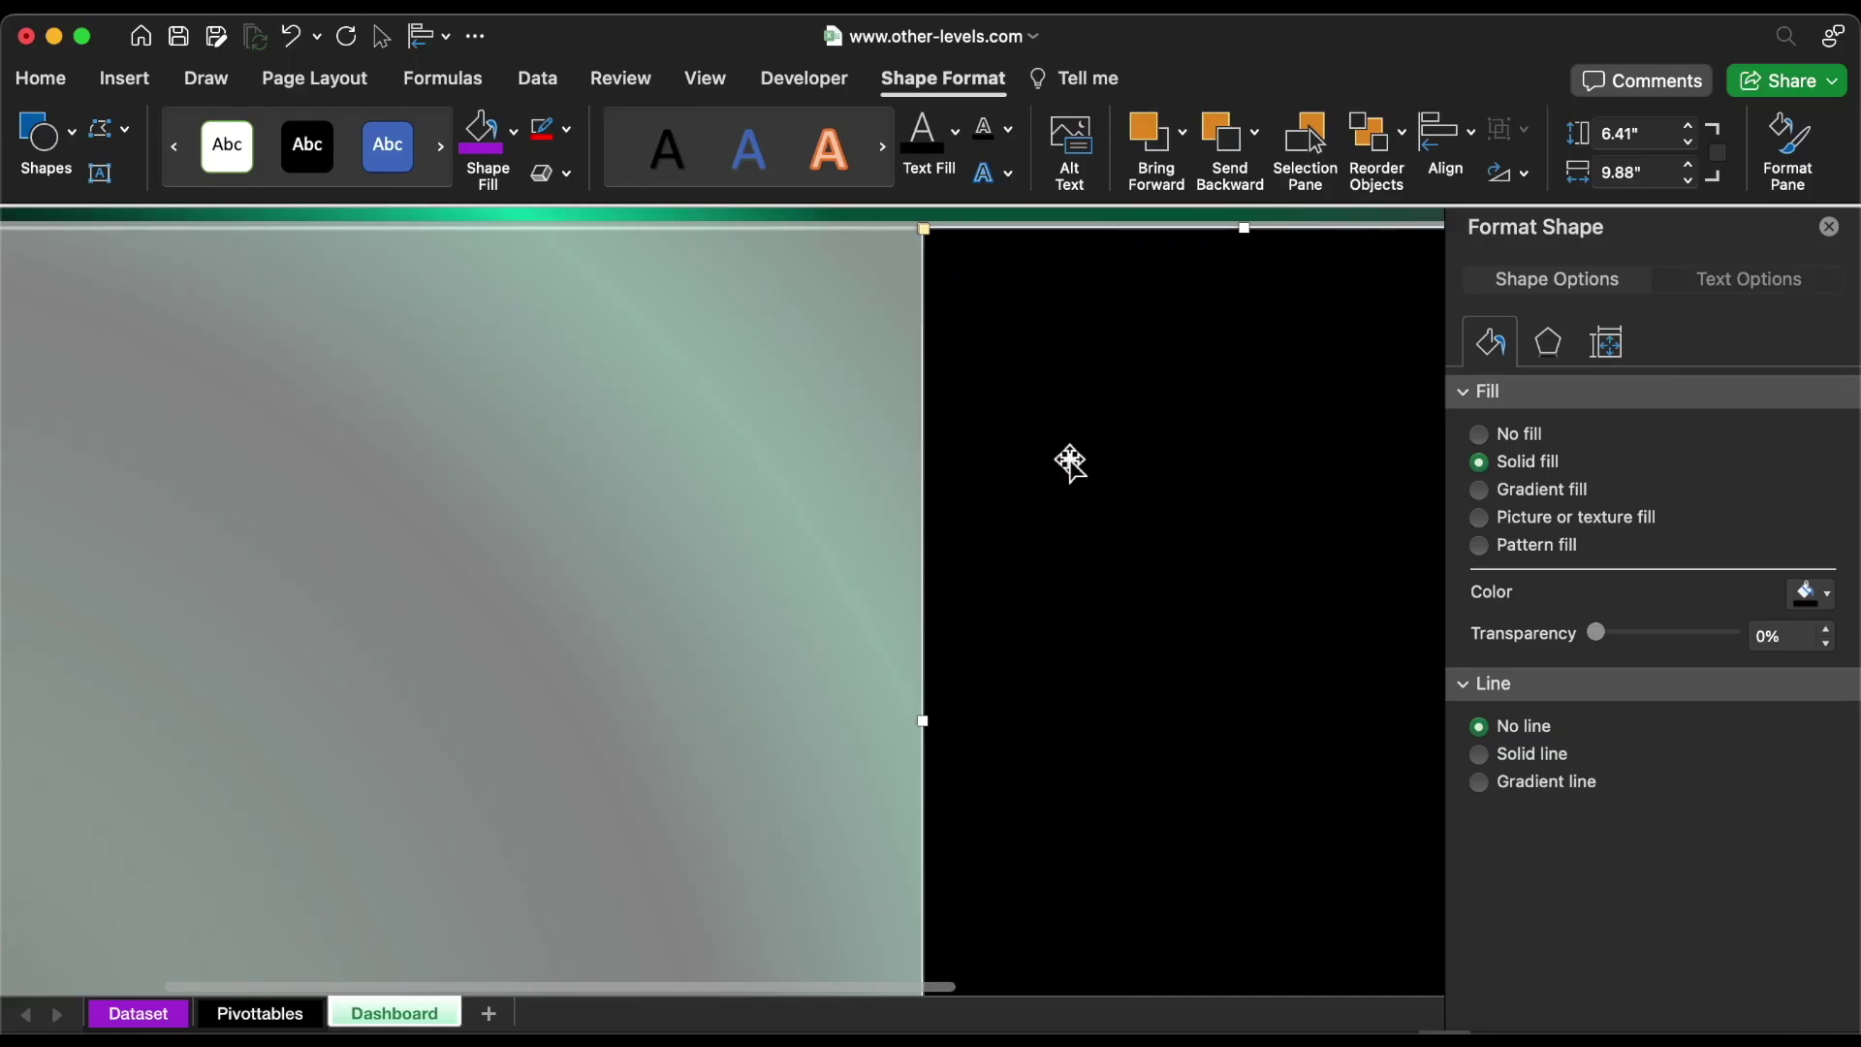
{"action": "left_click_drag", "start_coordinate": [1071, 461], "coordinate": [290, 503]}
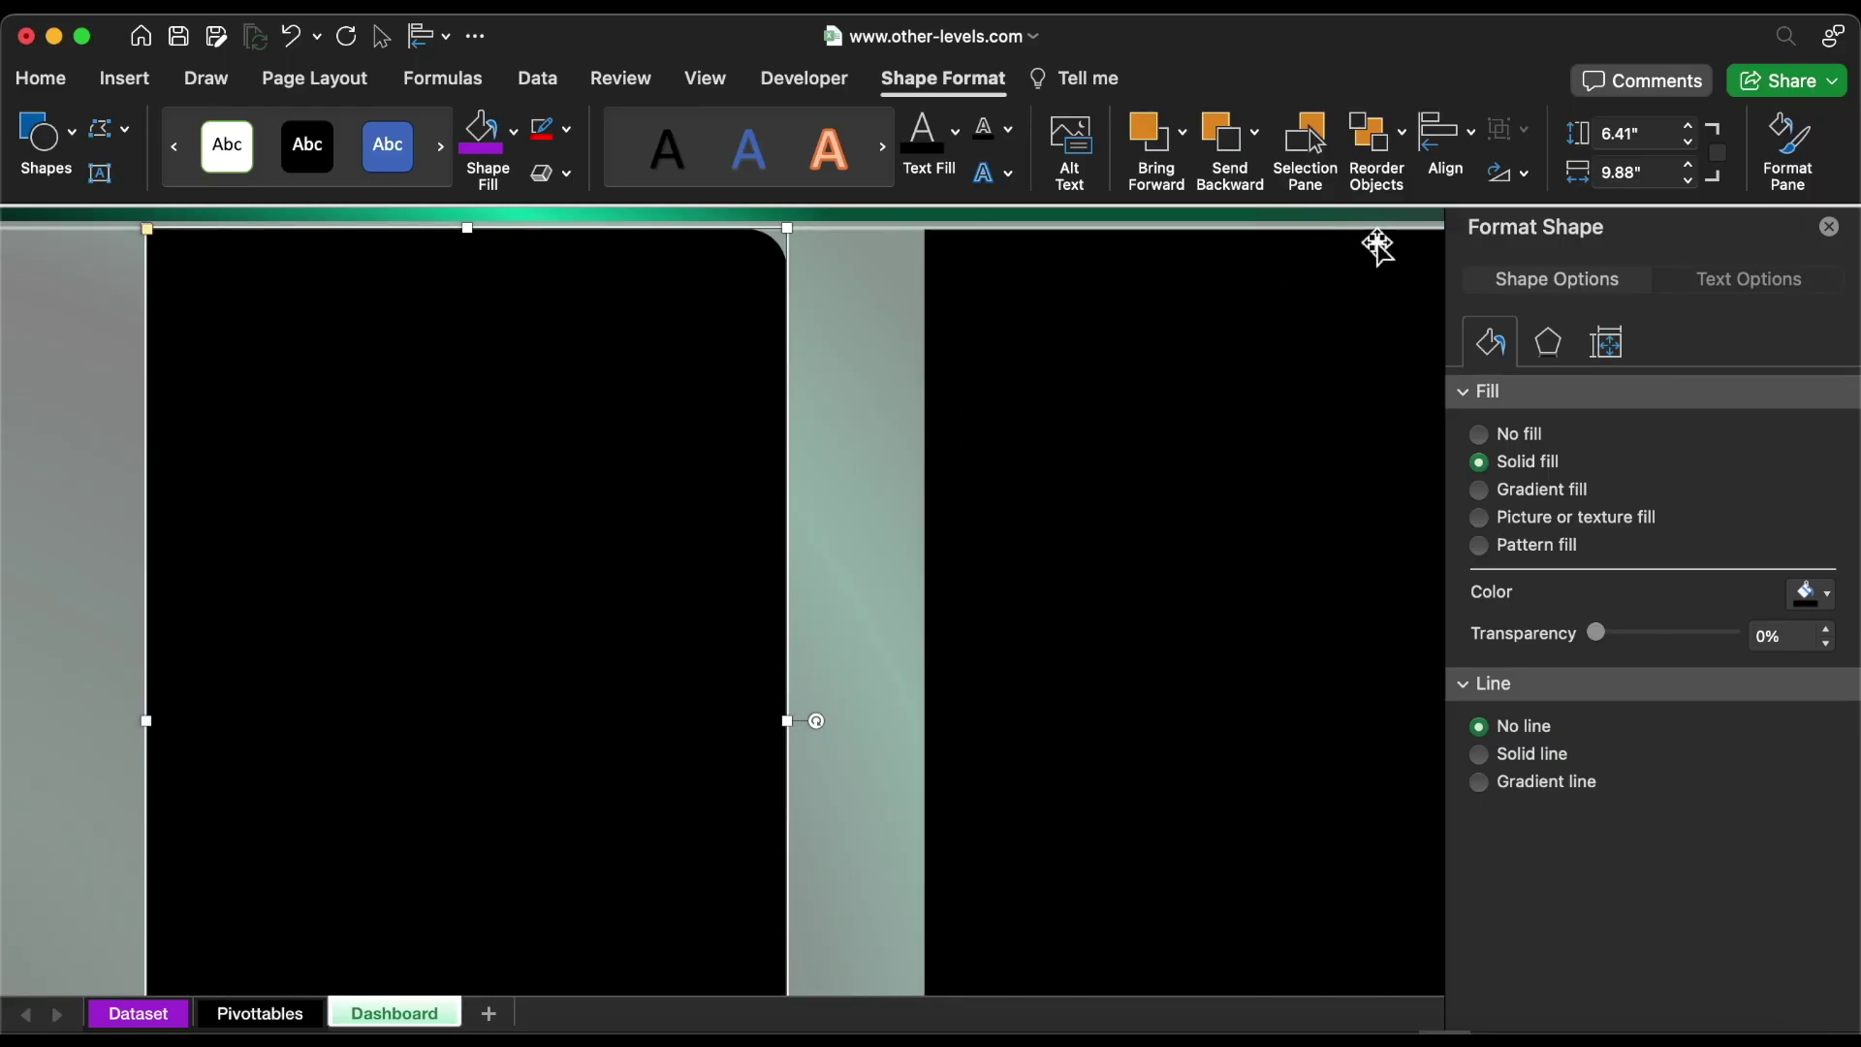
{"action": "left_click", "coordinate": [1523, 177]}
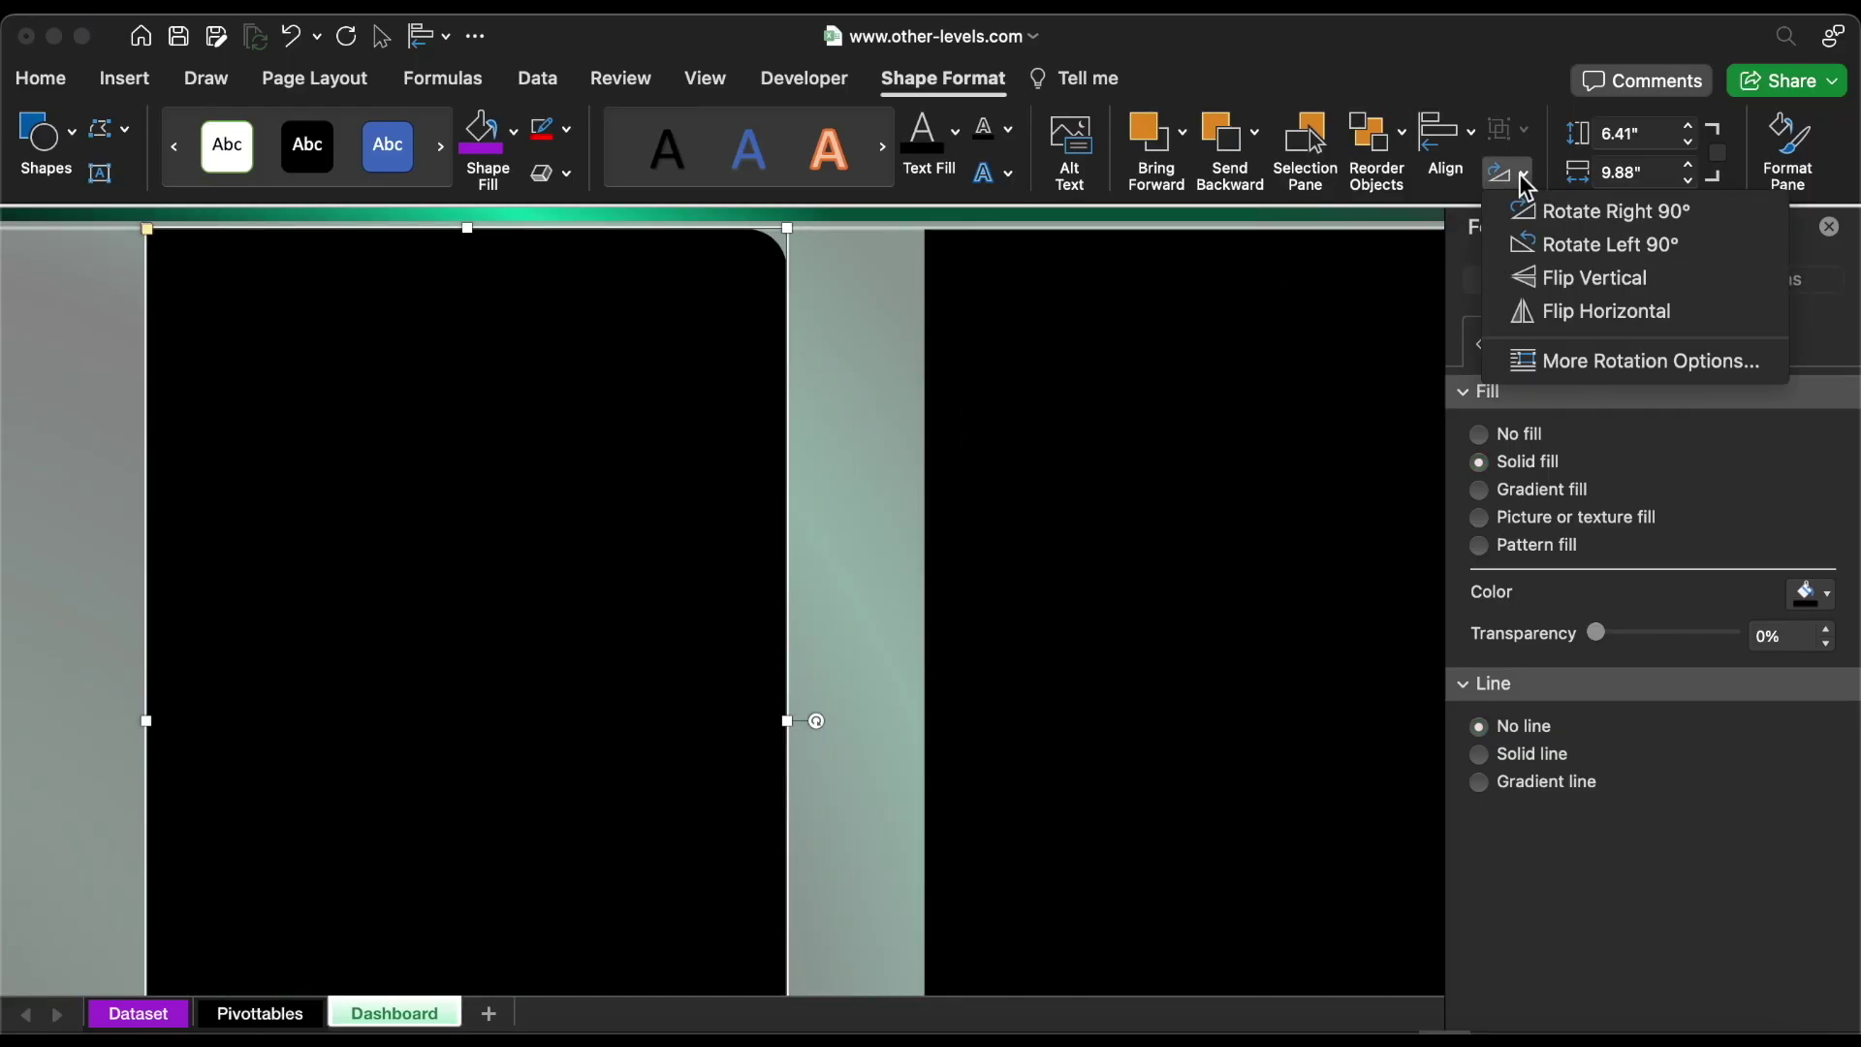
{"action": "left_click", "coordinate": [1558, 311]}
{"action": "scroll", "coordinate": [572, 535], "scroll_direction": "left", "scroll_amount": 3}
{"action": "left_click_drag", "start_coordinate": [756, 571], "coordinate": [375, 612]}
Stretch the flipped copy to about 11.85" so it meets the black shape, and fill it light green
{"action": "left_click_drag", "start_coordinate": [674, 721], "coordinate": [1205, 741]}
{"action": "left_click", "coordinate": [514, 130]}
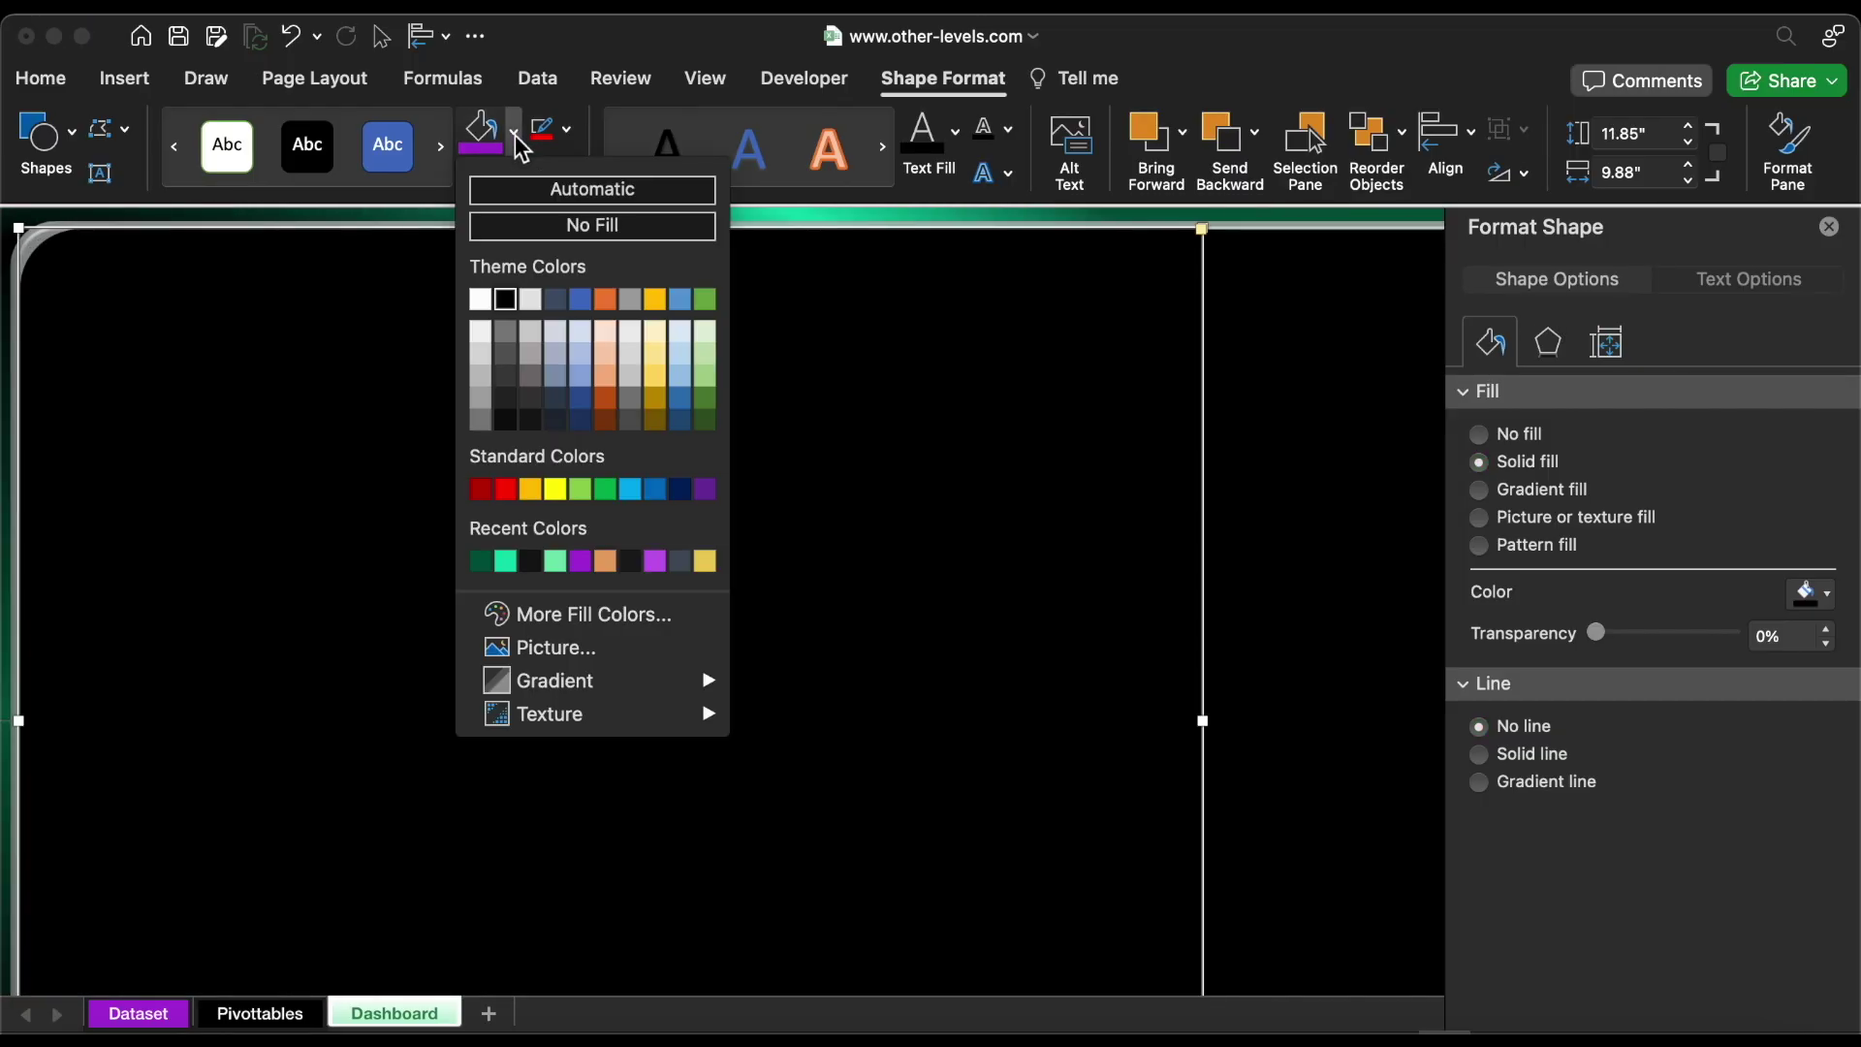
{"action": "left_click", "coordinate": [506, 561]}
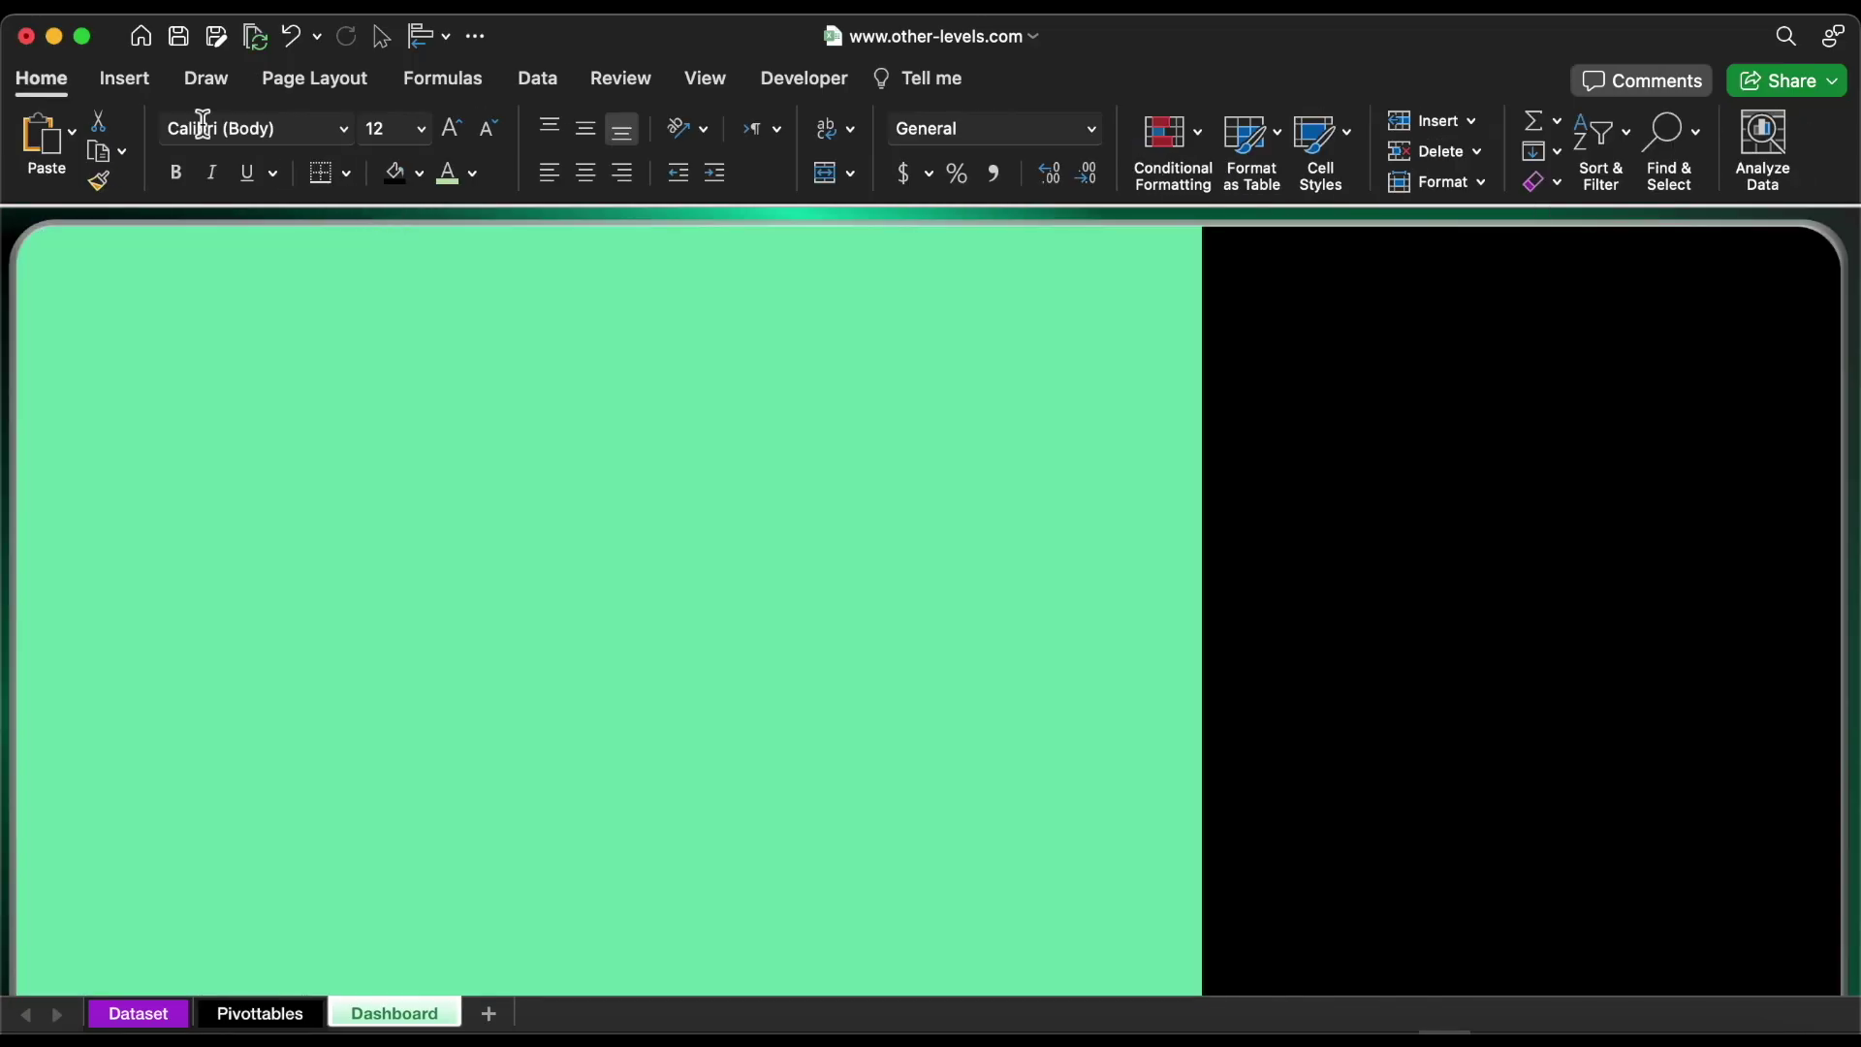
Draw a plain rectangle about 2.63" wide and 1.29" high over the upper part of the light green area
{"action": "left_click", "coordinate": [136, 78]}
{"action": "left_click", "coordinate": [417, 136]}
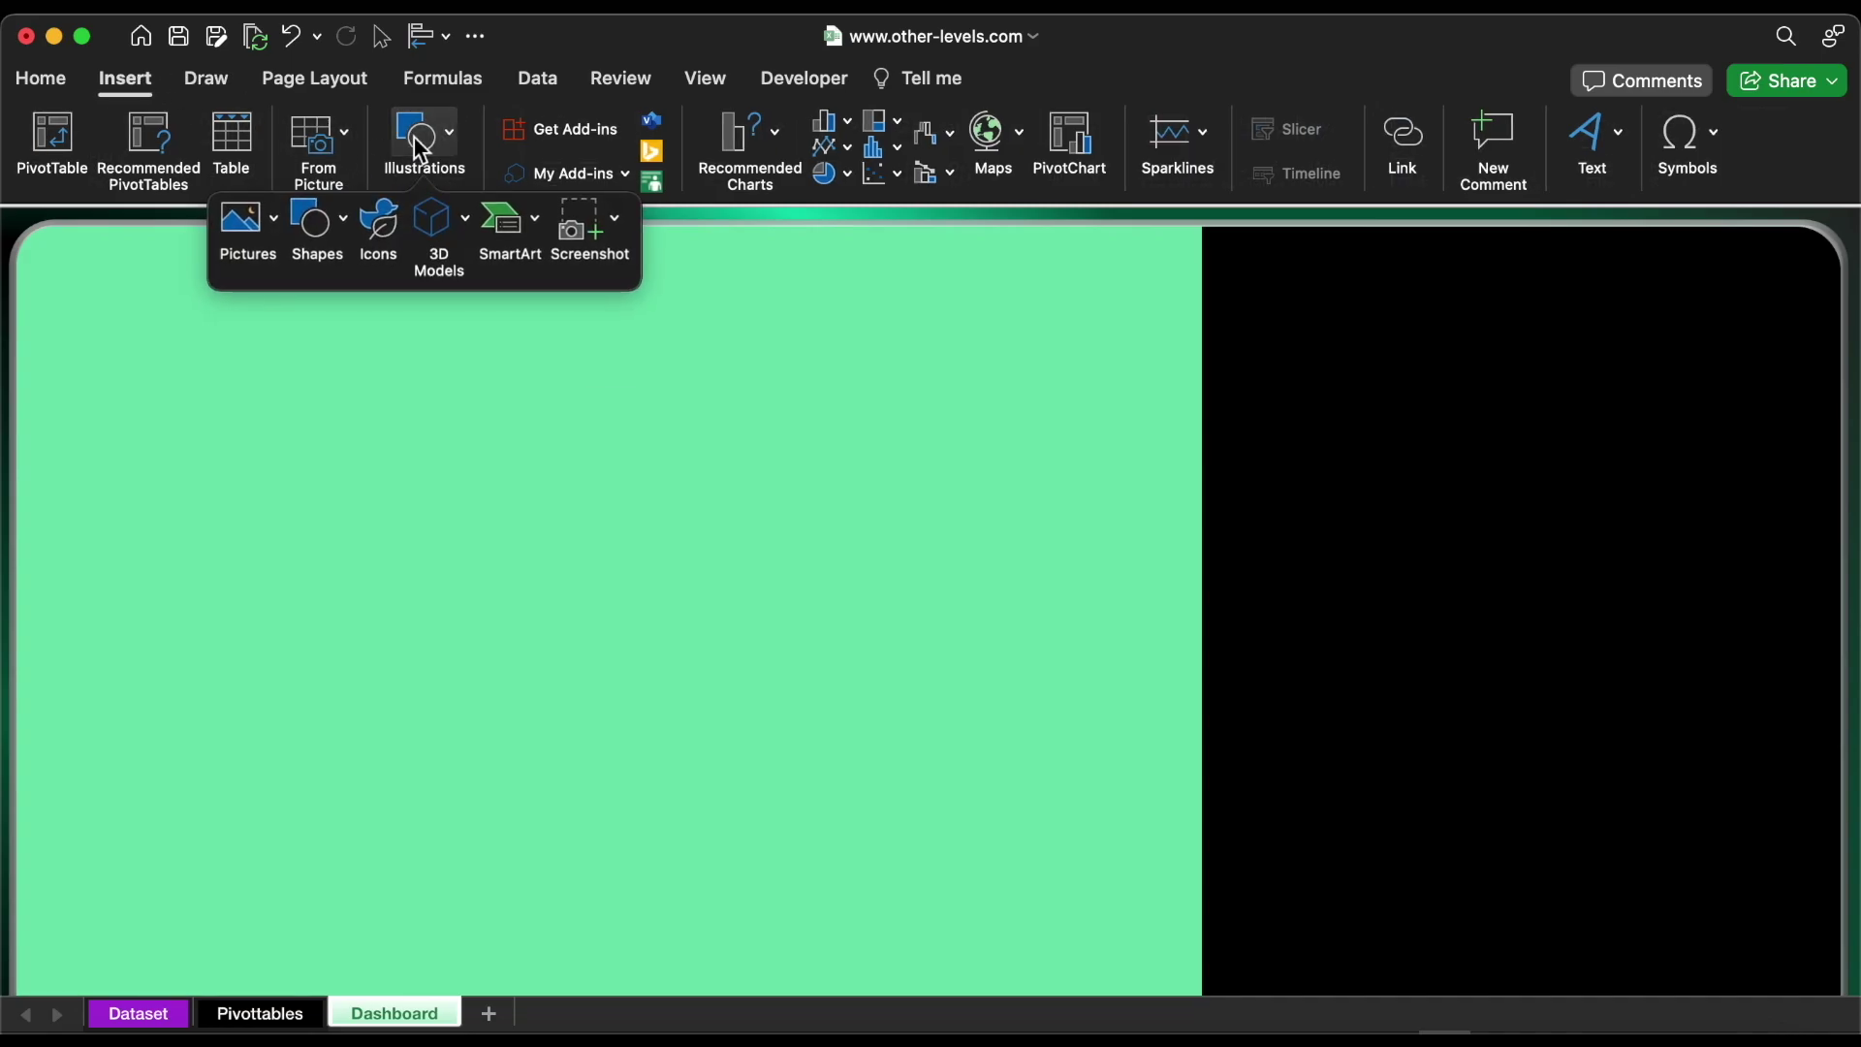
{"action": "left_click", "coordinate": [315, 237]}
{"action": "left_click", "coordinate": [602, 308]}
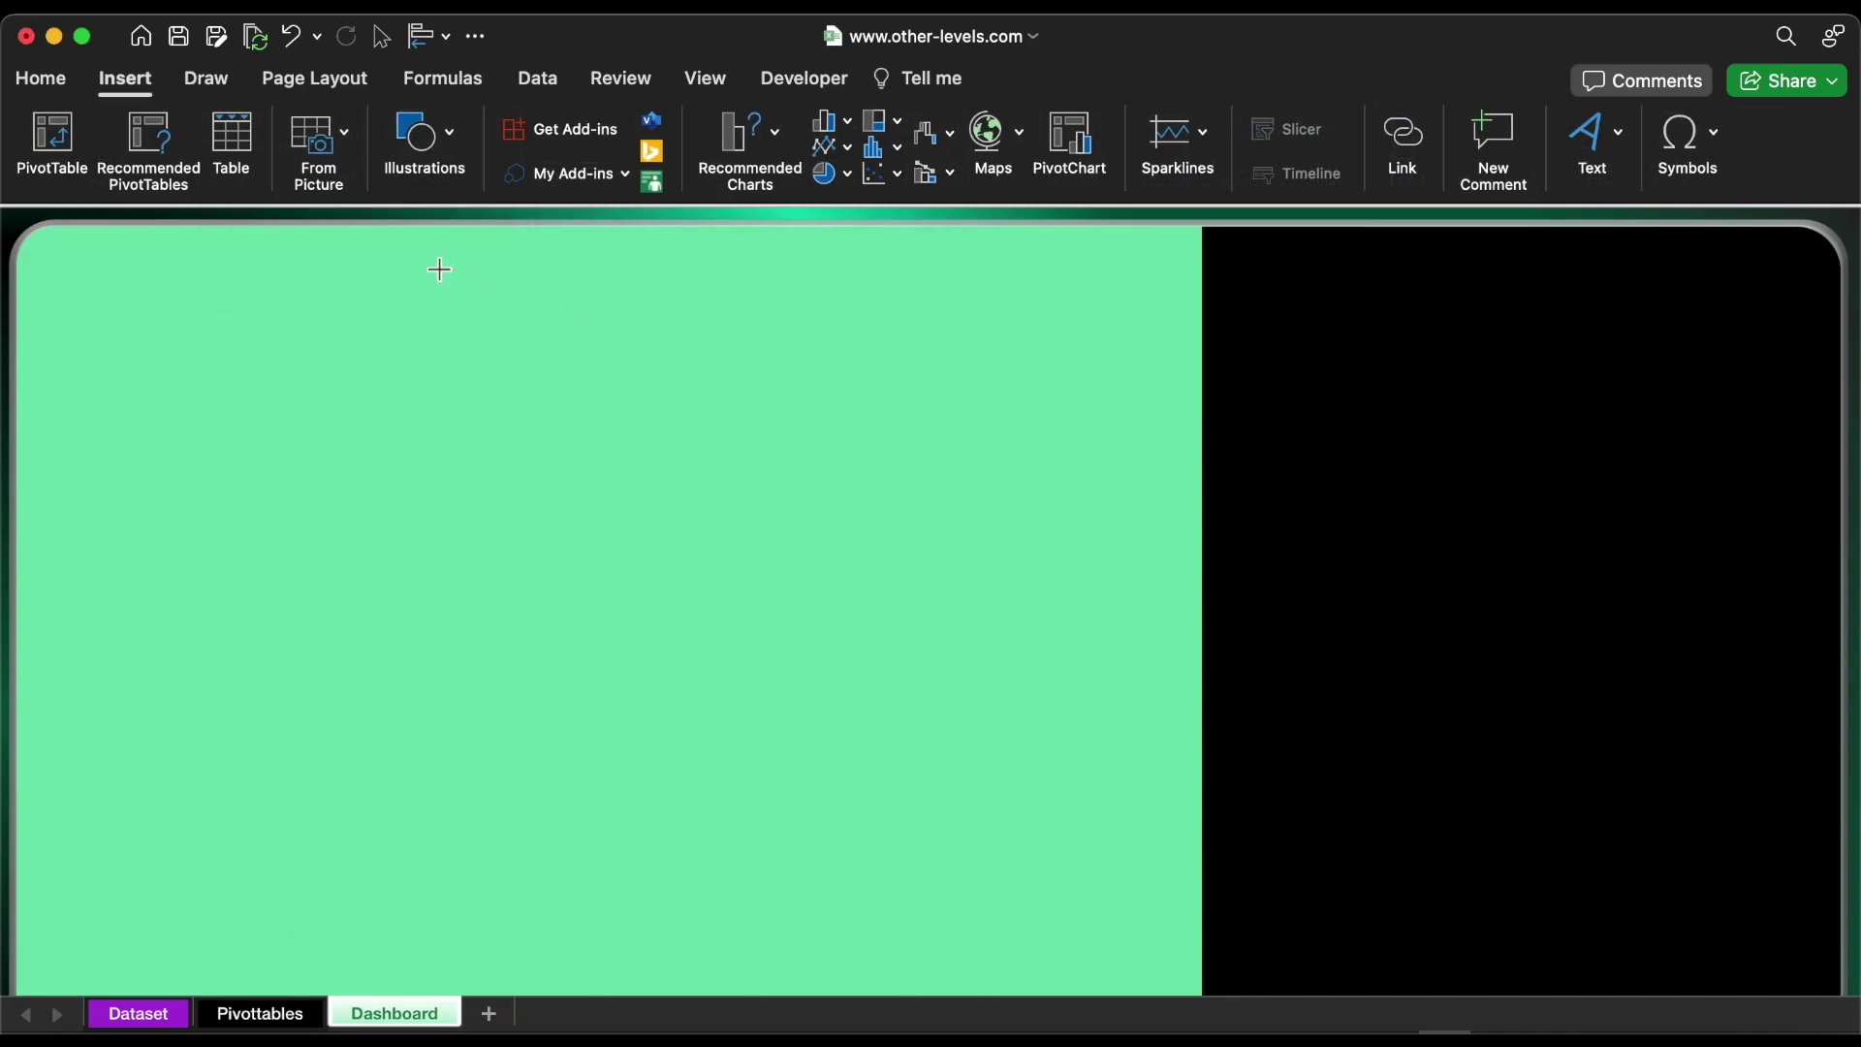
{"action": "mouse_move", "coordinate": [439, 269]}
{"action": "left_mouse_down"}
{"action": "mouse_move", "coordinate": [698, 394]}
{"action": "mouse_move", "coordinate": [1025, 392]}
{"action": "left_mouse_up"}
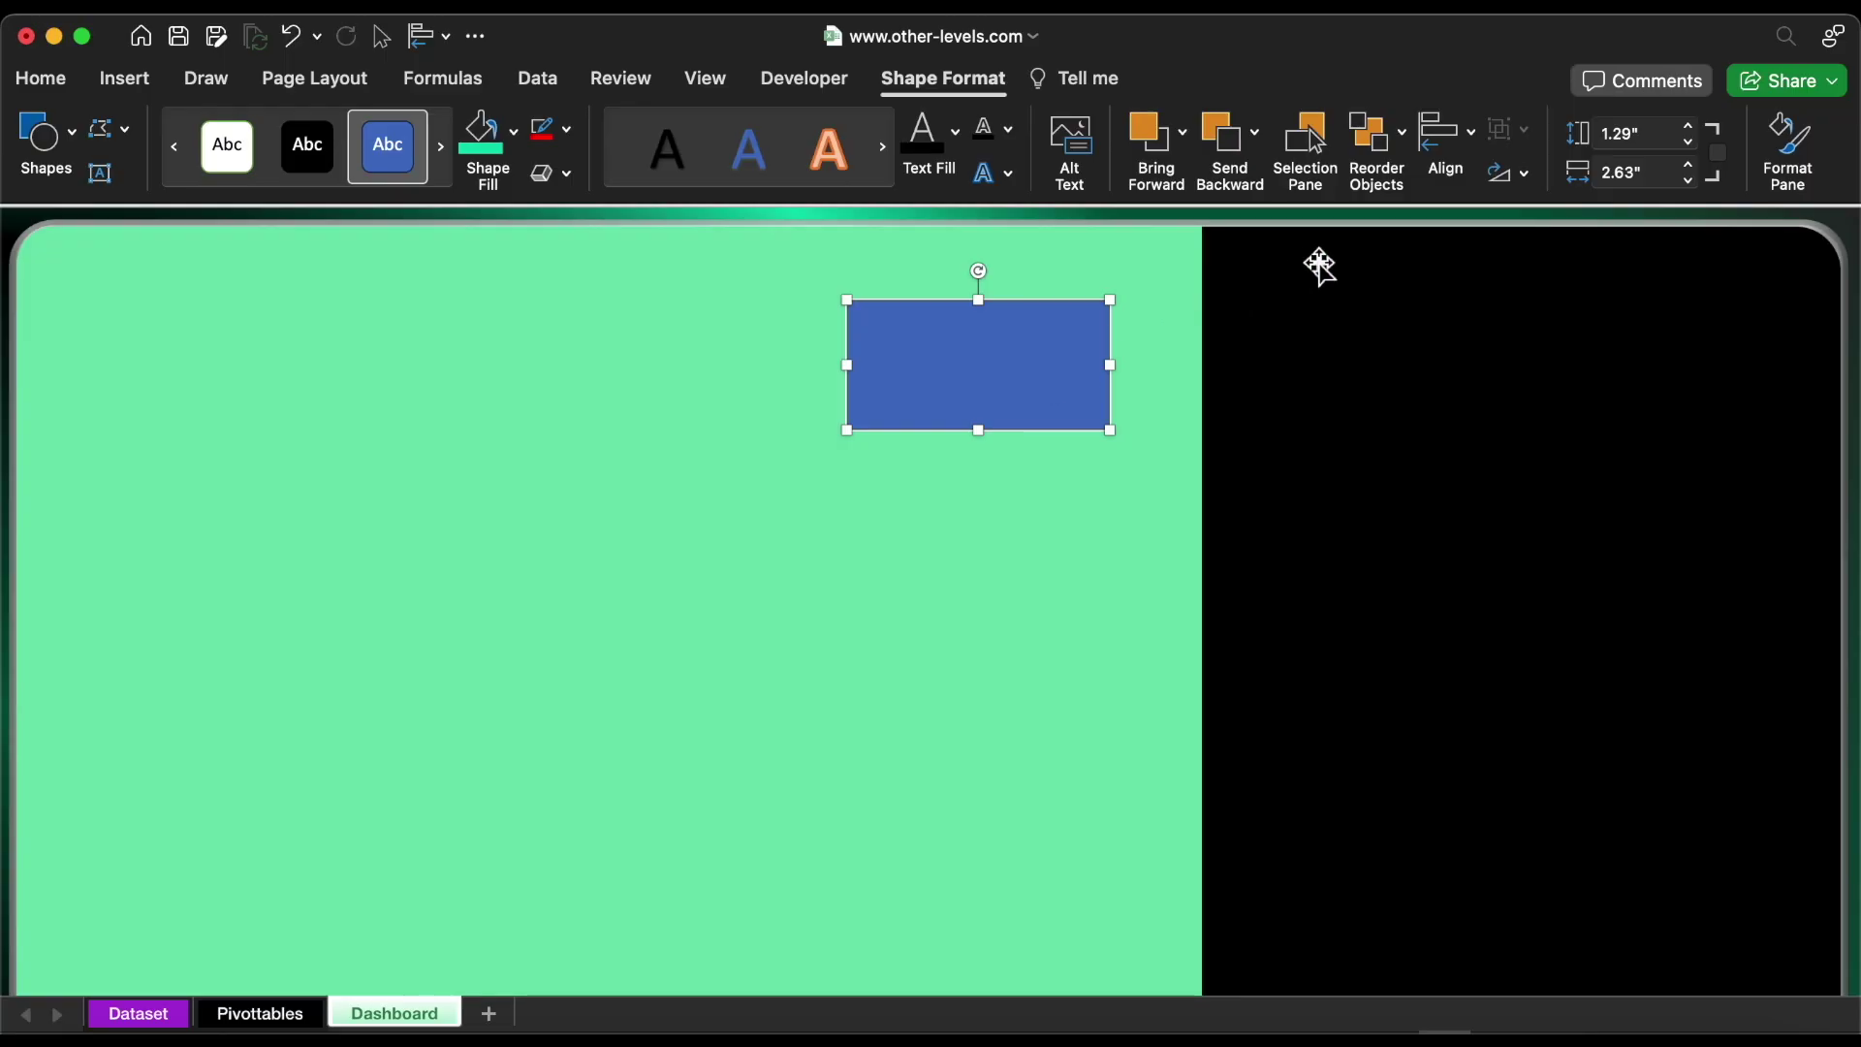
Set the new rectangle's height to 2.09" and width to 4.18", and move it flush against the black shape's left edge
{"action": "left_click", "coordinate": [1640, 141]}
{"action": "type", "text": "2"}
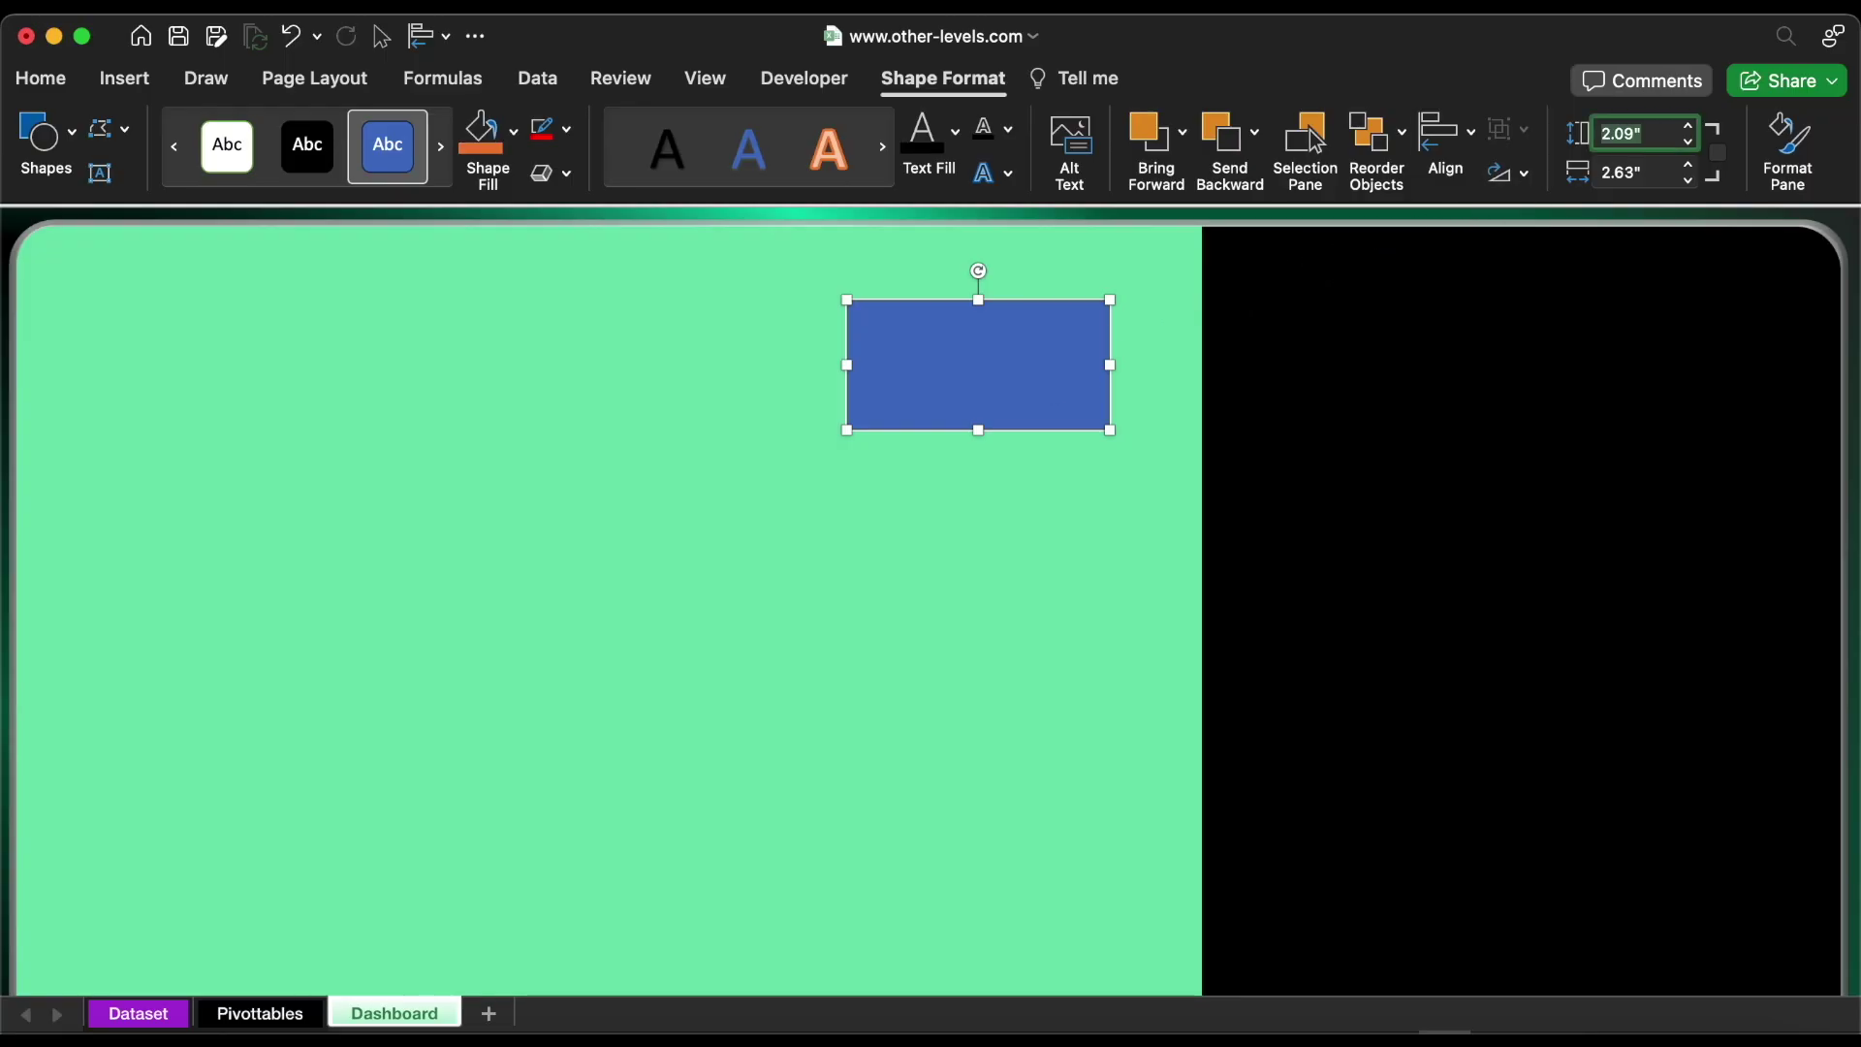
{"action": "key", "text": "Return"}
{"action": "left_click", "coordinate": [1660, 175]}
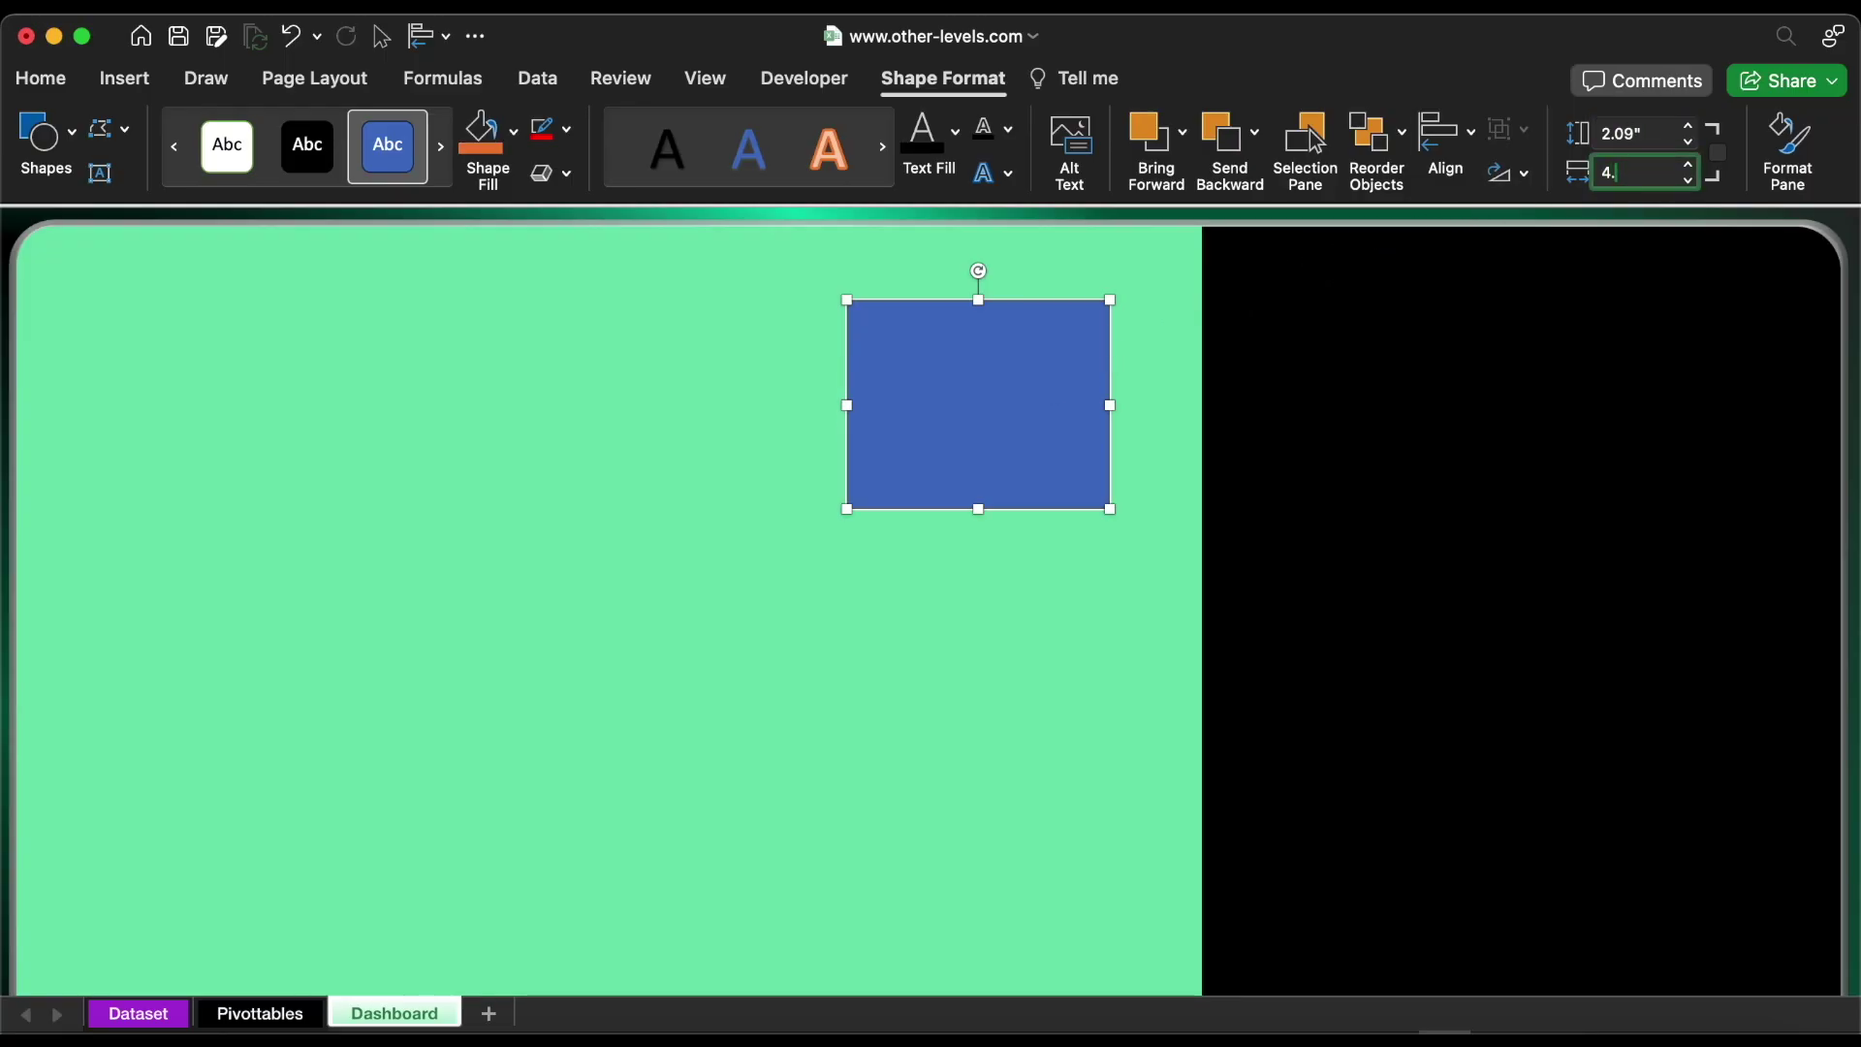
{"action": "type", "text": "4.18"}
{"action": "key", "text": "Return"}
{"action": "left_click_drag", "start_coordinate": [1087, 450], "coordinate": [1022, 416]}
Remove the small rectangle's outline and fill it with black
{"action": "left_click", "coordinate": [569, 132]}
{"action": "left_click", "coordinate": [600, 215]}
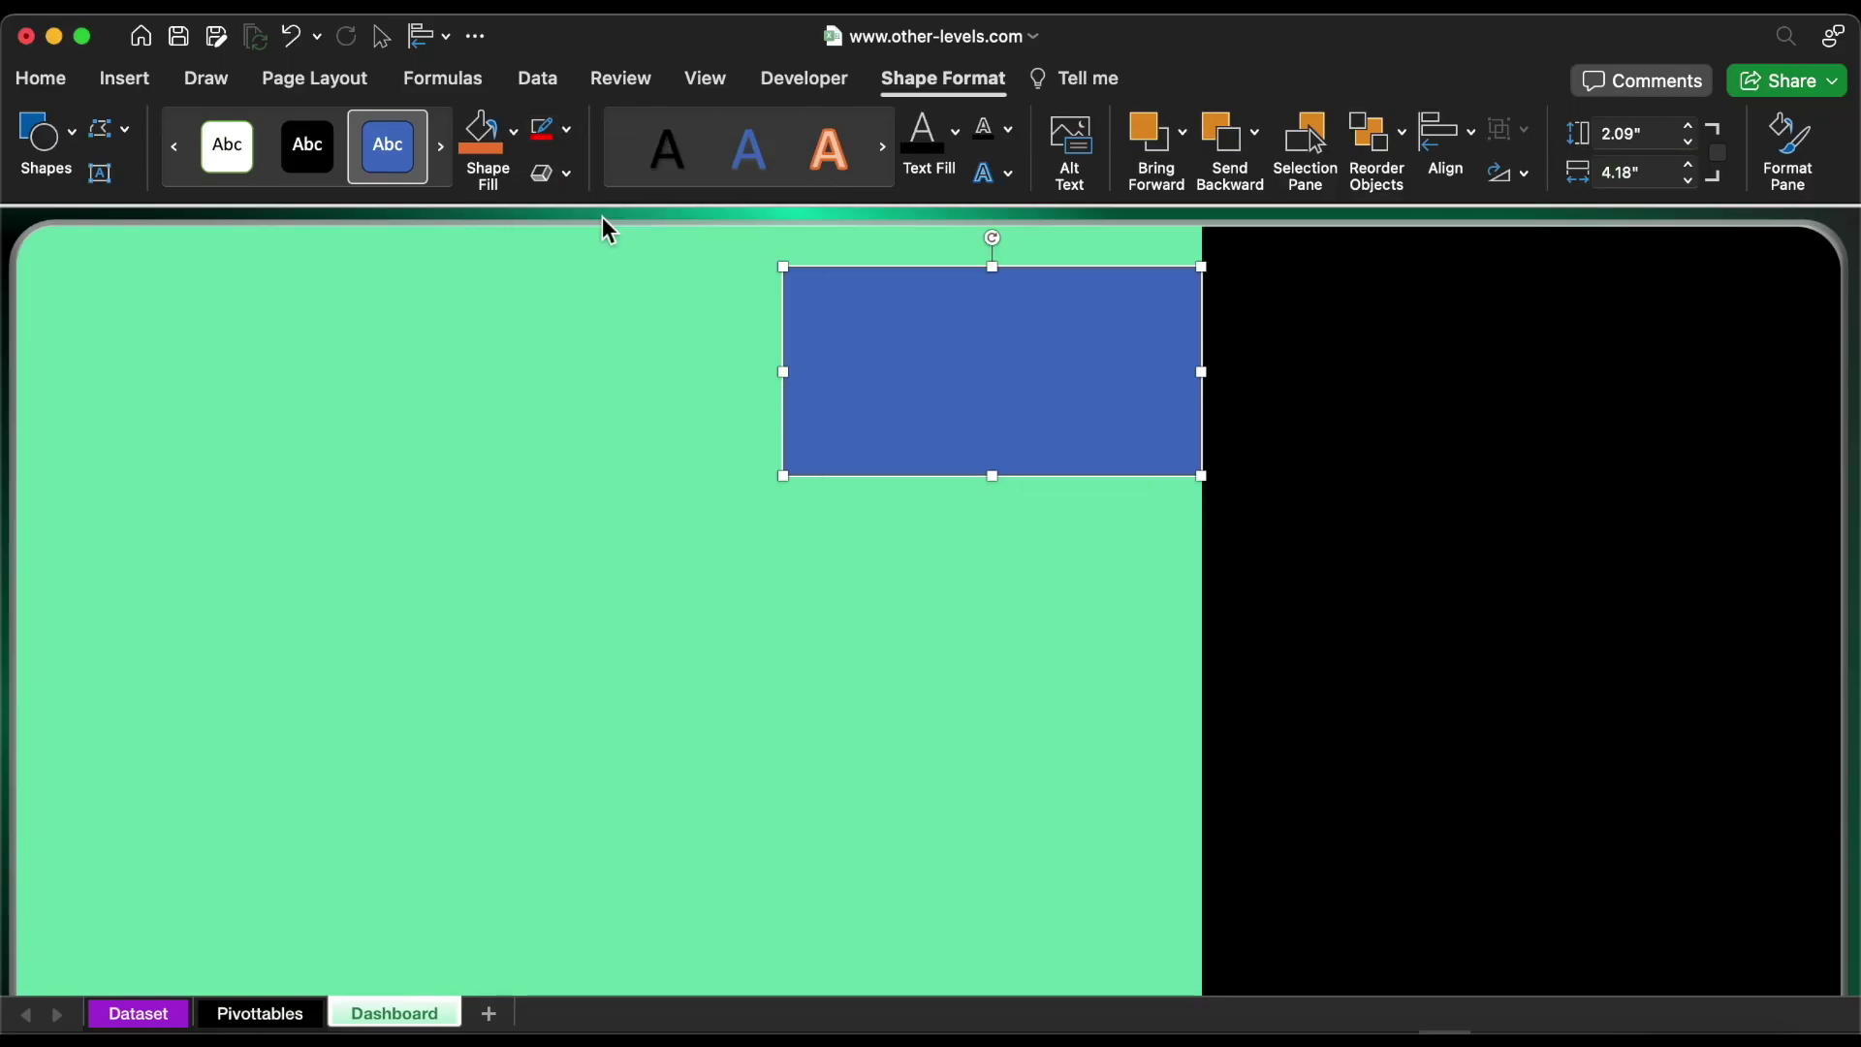
{"action": "left_click", "coordinate": [516, 145]}
{"action": "left_click", "coordinate": [505, 299]}
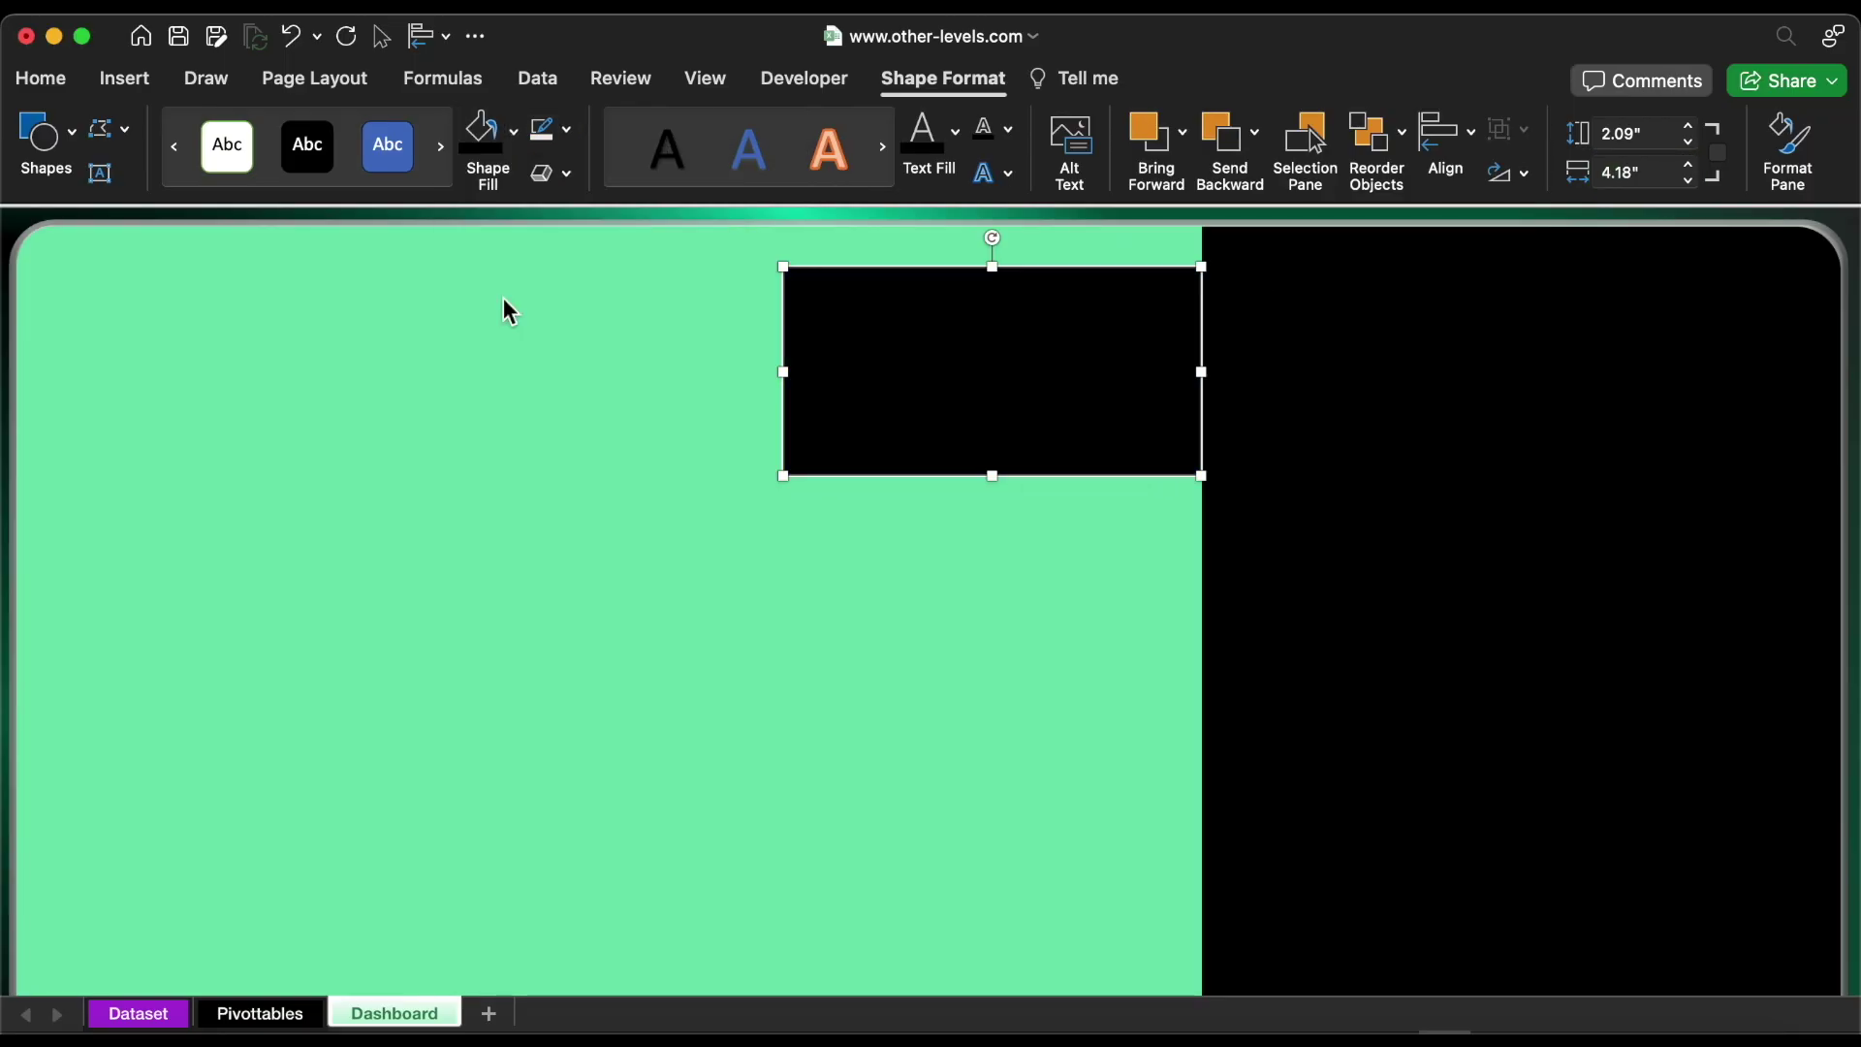
Move the small black rectangle up and align its top with the large black shape beside it
{"action": "left_click_drag", "start_coordinate": [997, 412], "coordinate": [1000, 385]}
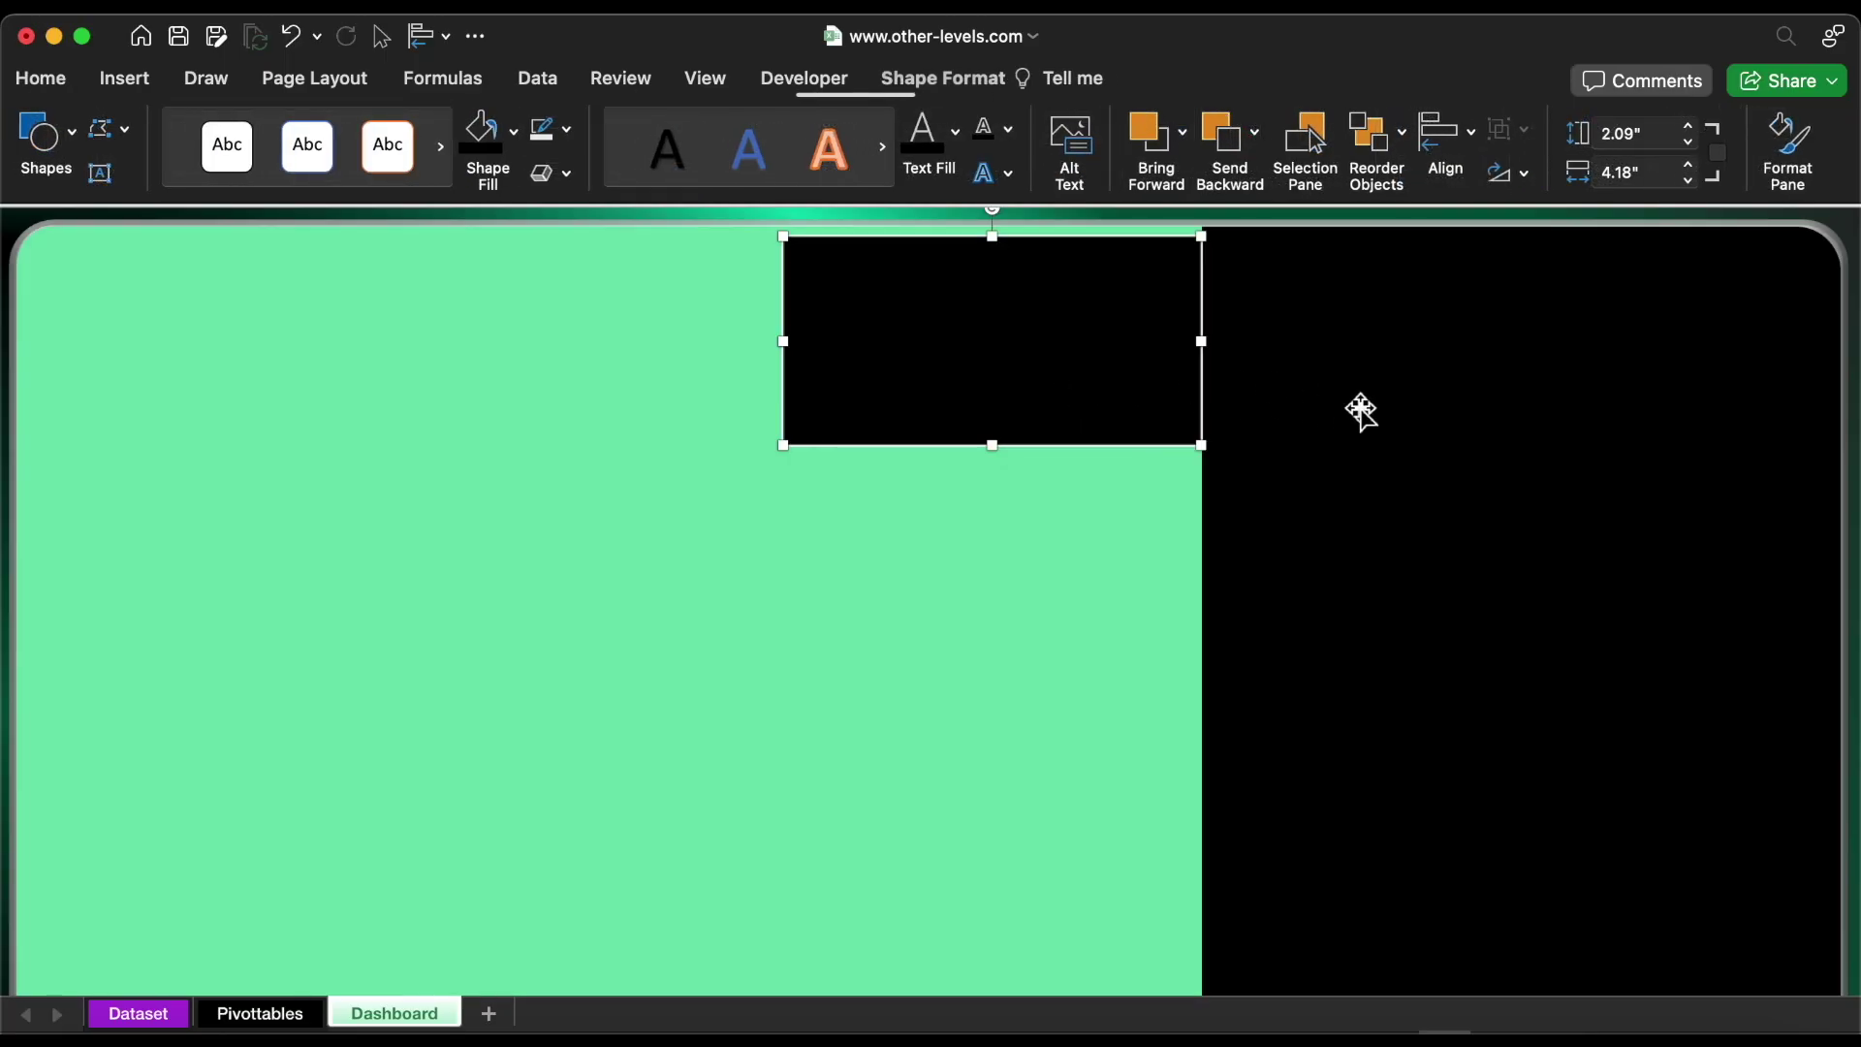
{"action": "left_click", "coordinate": [1358, 405], "text": "shift"}
{"action": "left_click", "coordinate": [1464, 155]}
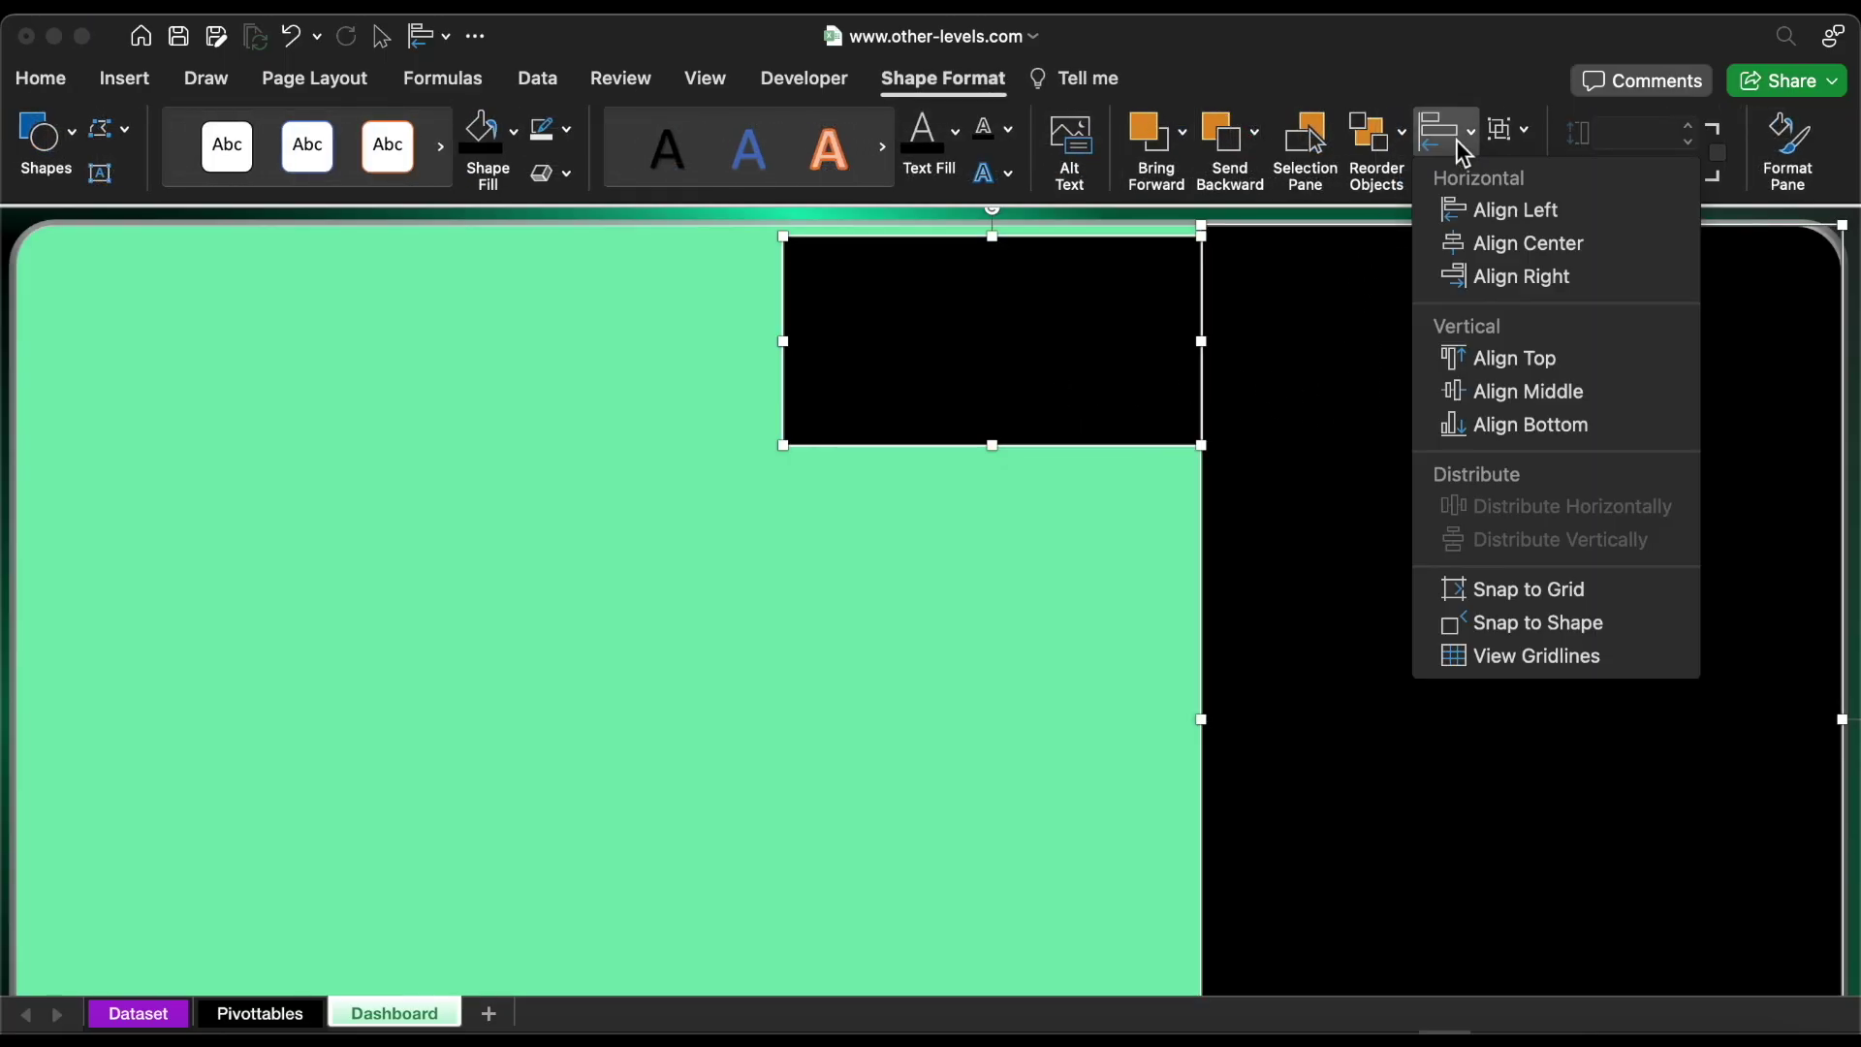
{"action": "left_click", "coordinate": [1536, 359]}
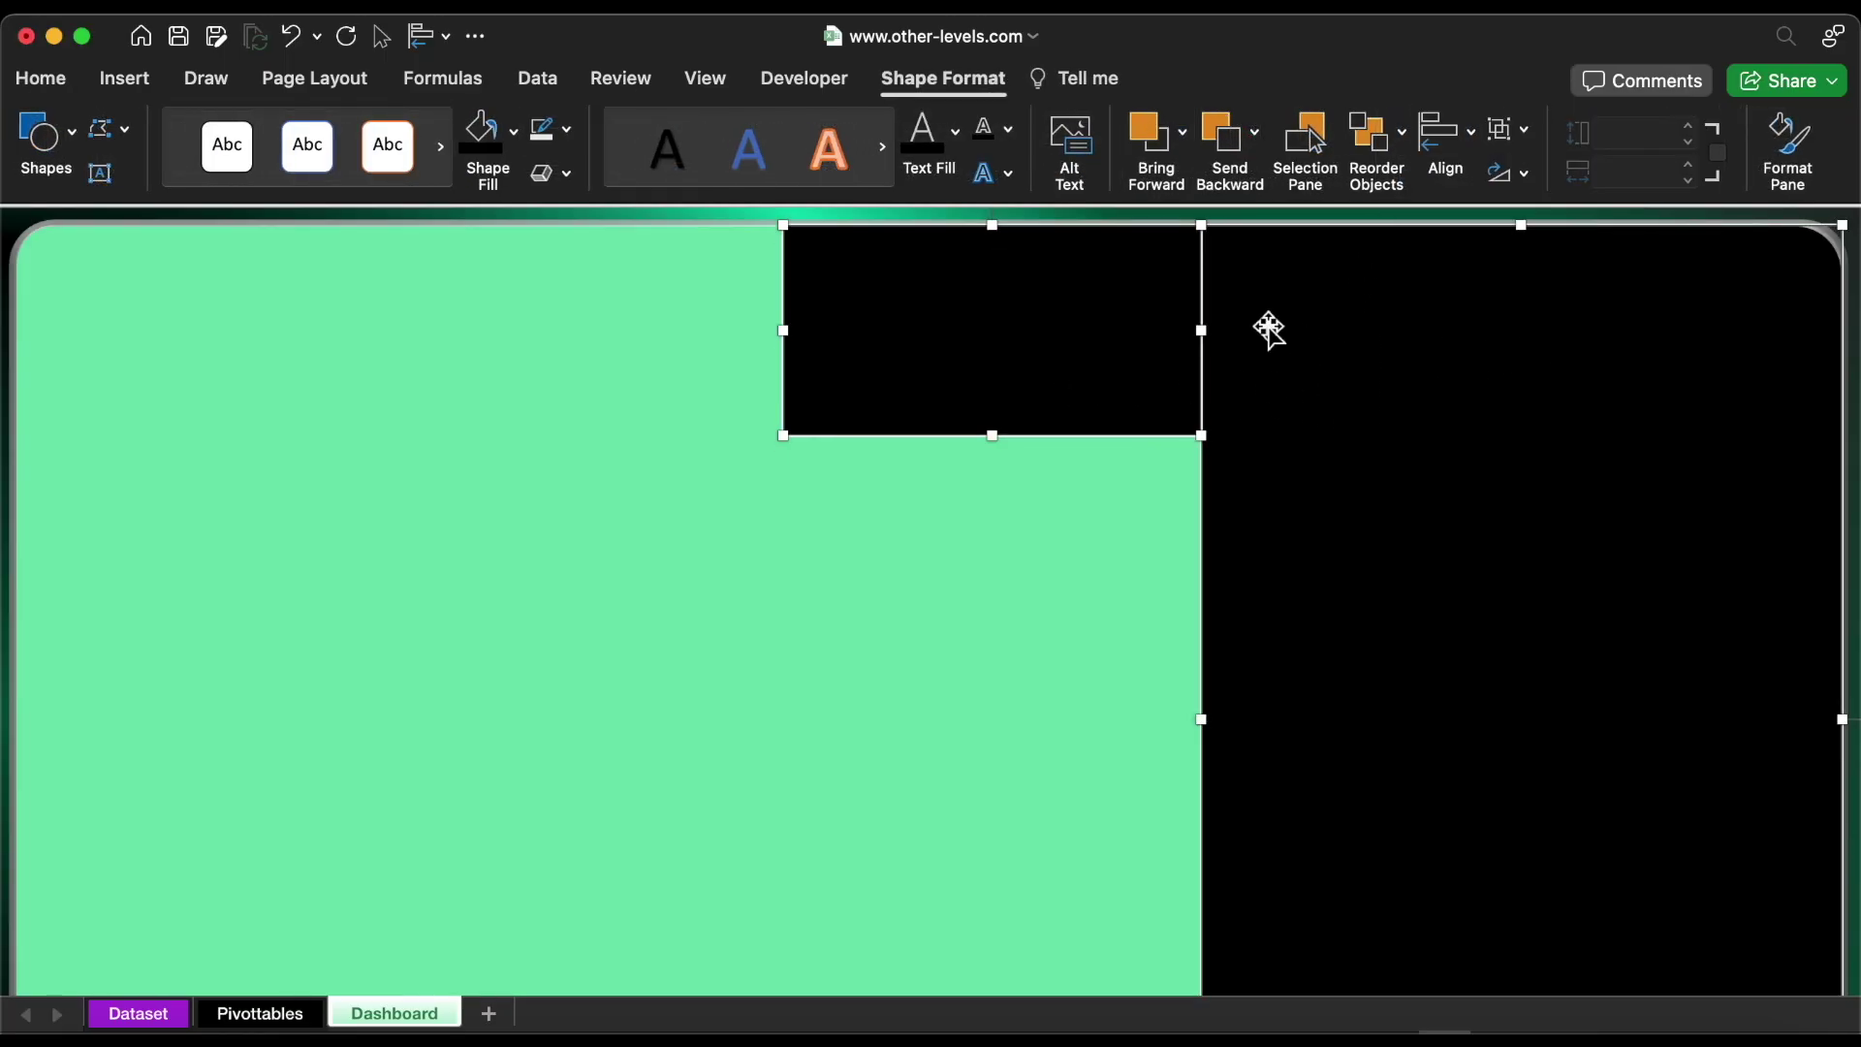
Place a copy of the small black rectangle lower on the green area and set it to 7.39" high and 9.01" wide
{"action": "left_click_drag", "start_coordinate": [1023, 360], "coordinate": [625, 624]}
{"action": "left_click", "coordinate": [1638, 133]}
{"action": "type", "text": "7.39\""}
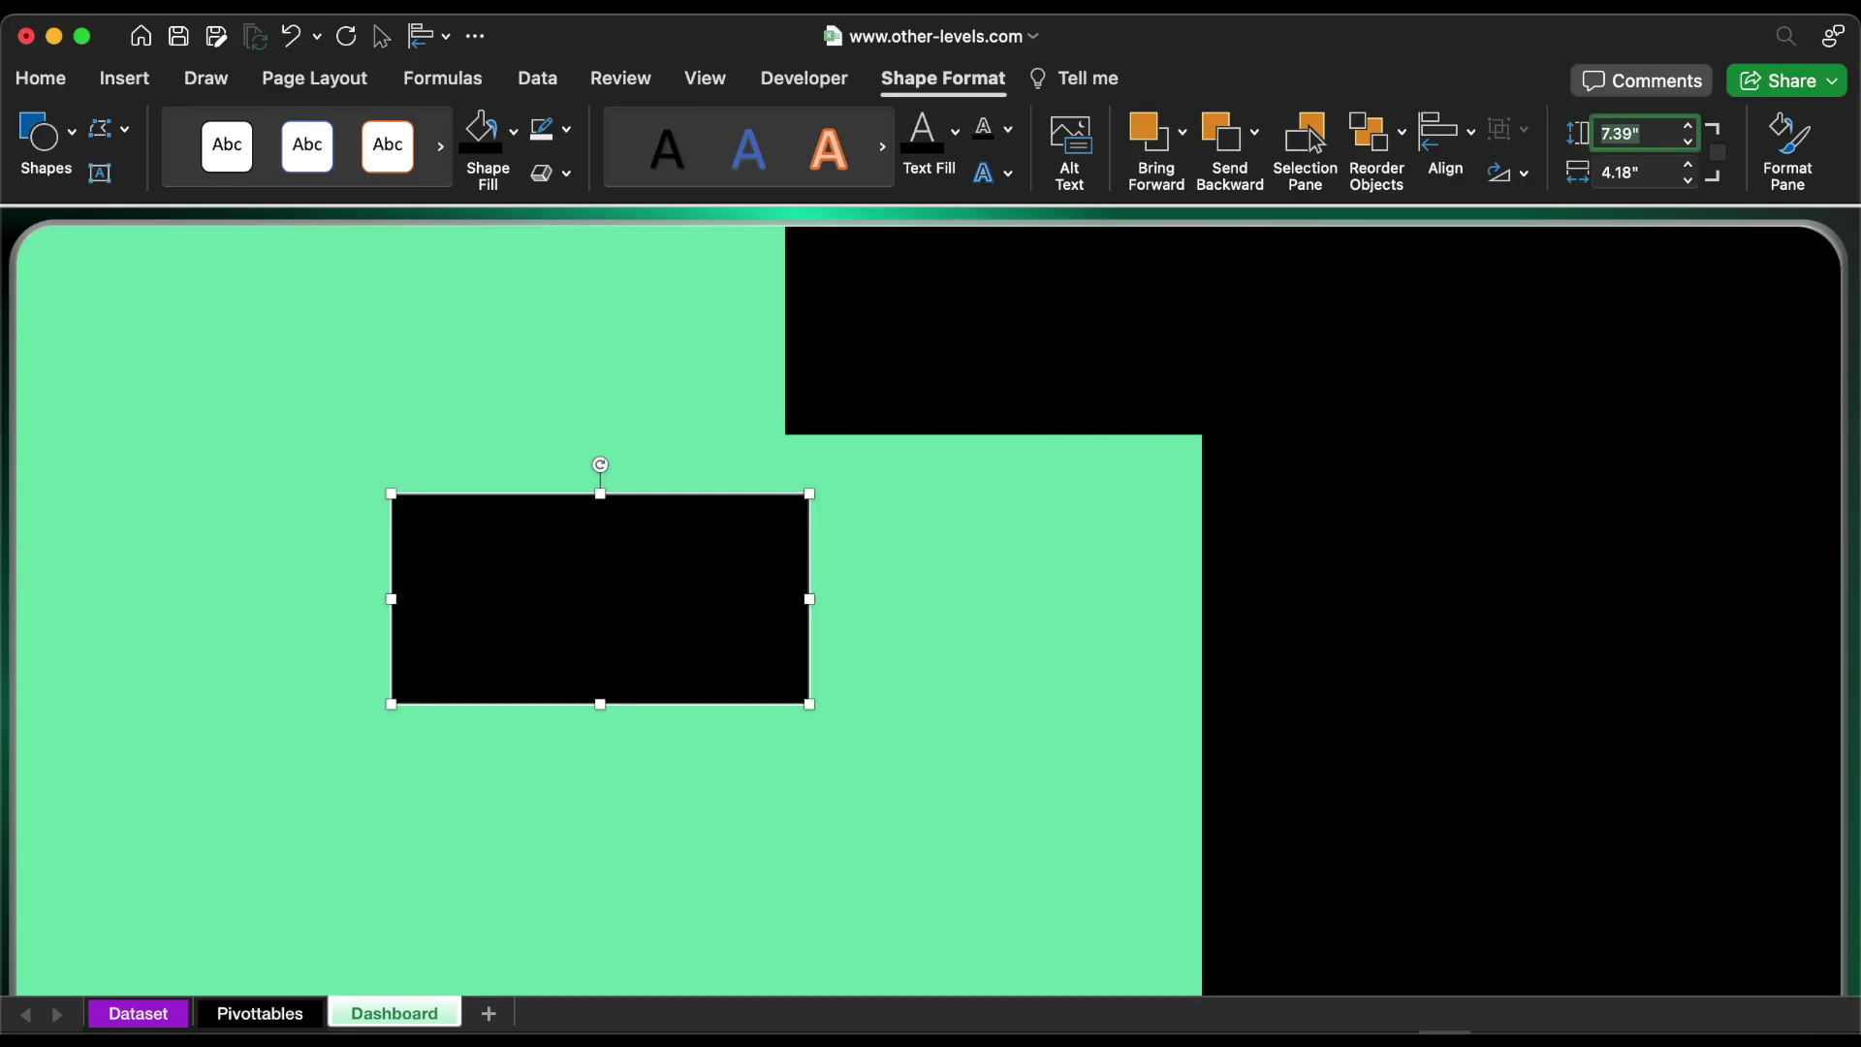
{"action": "key", "text": "Tab"}
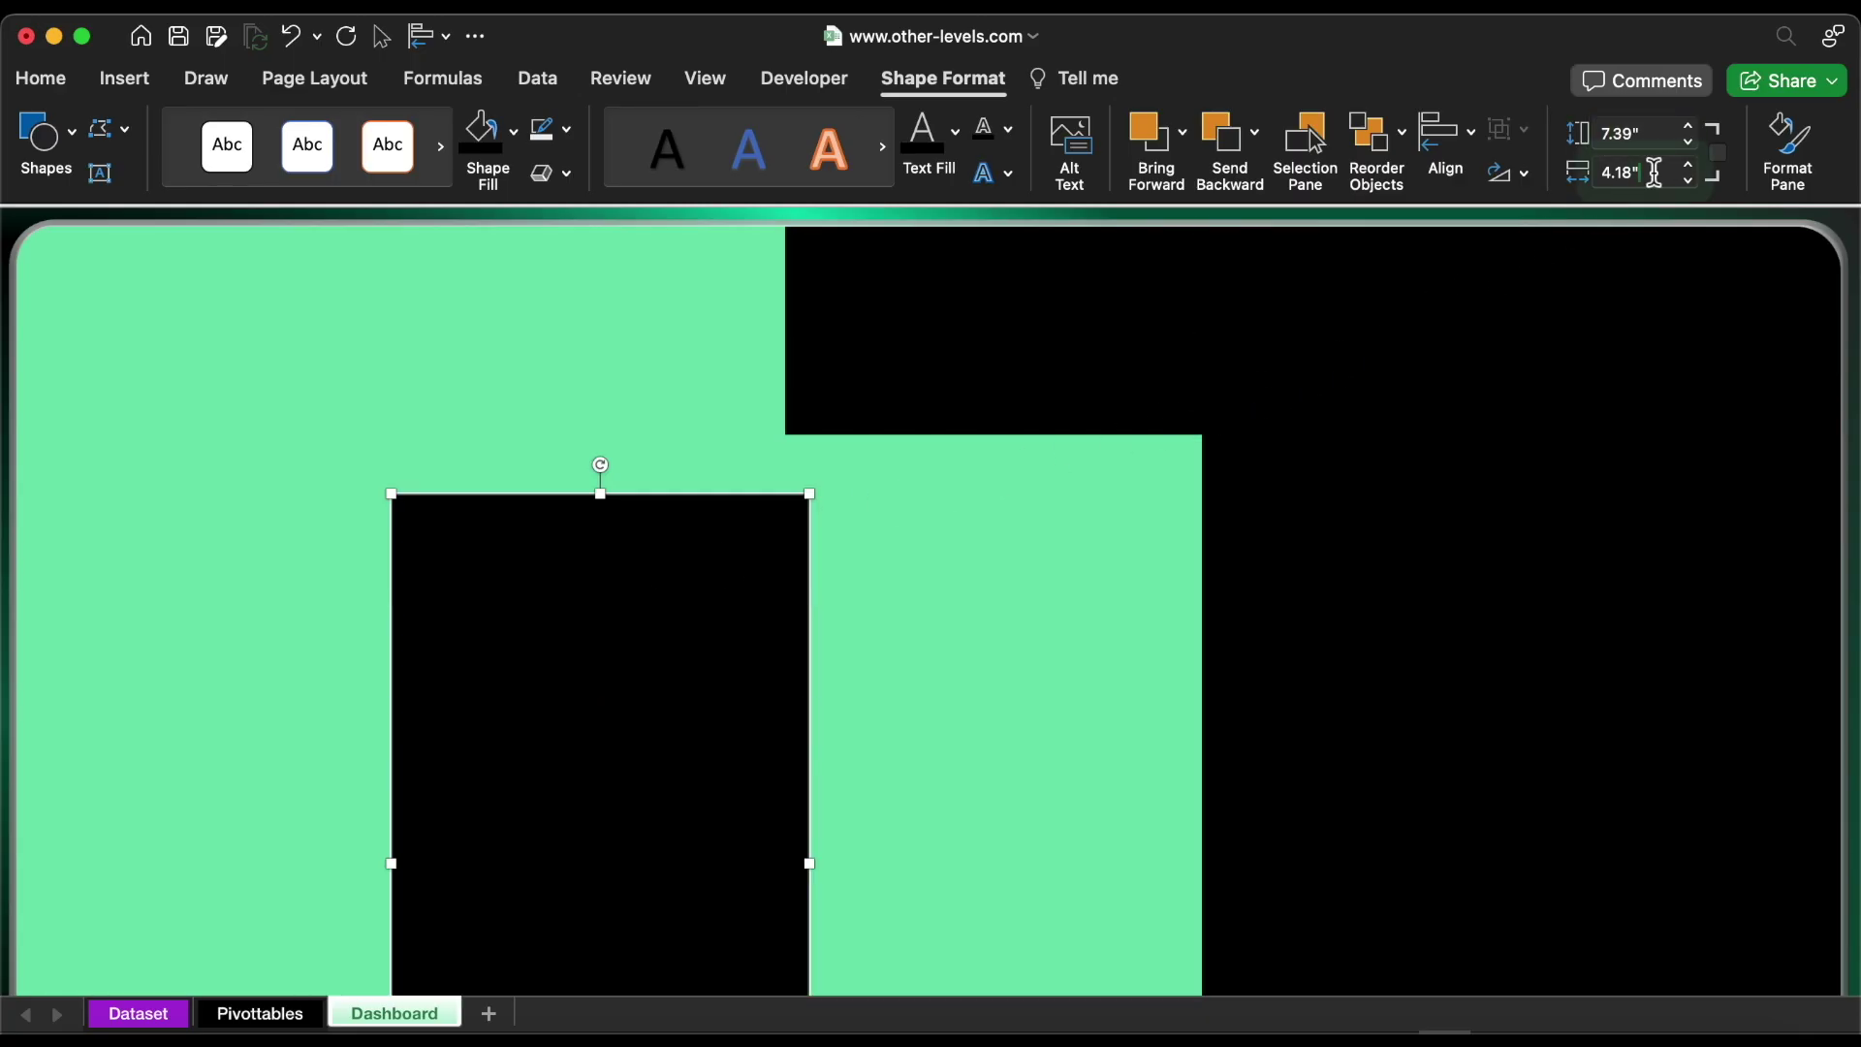
{"action": "type", "text": "9.01"}
{"action": "key", "text": "Return"}
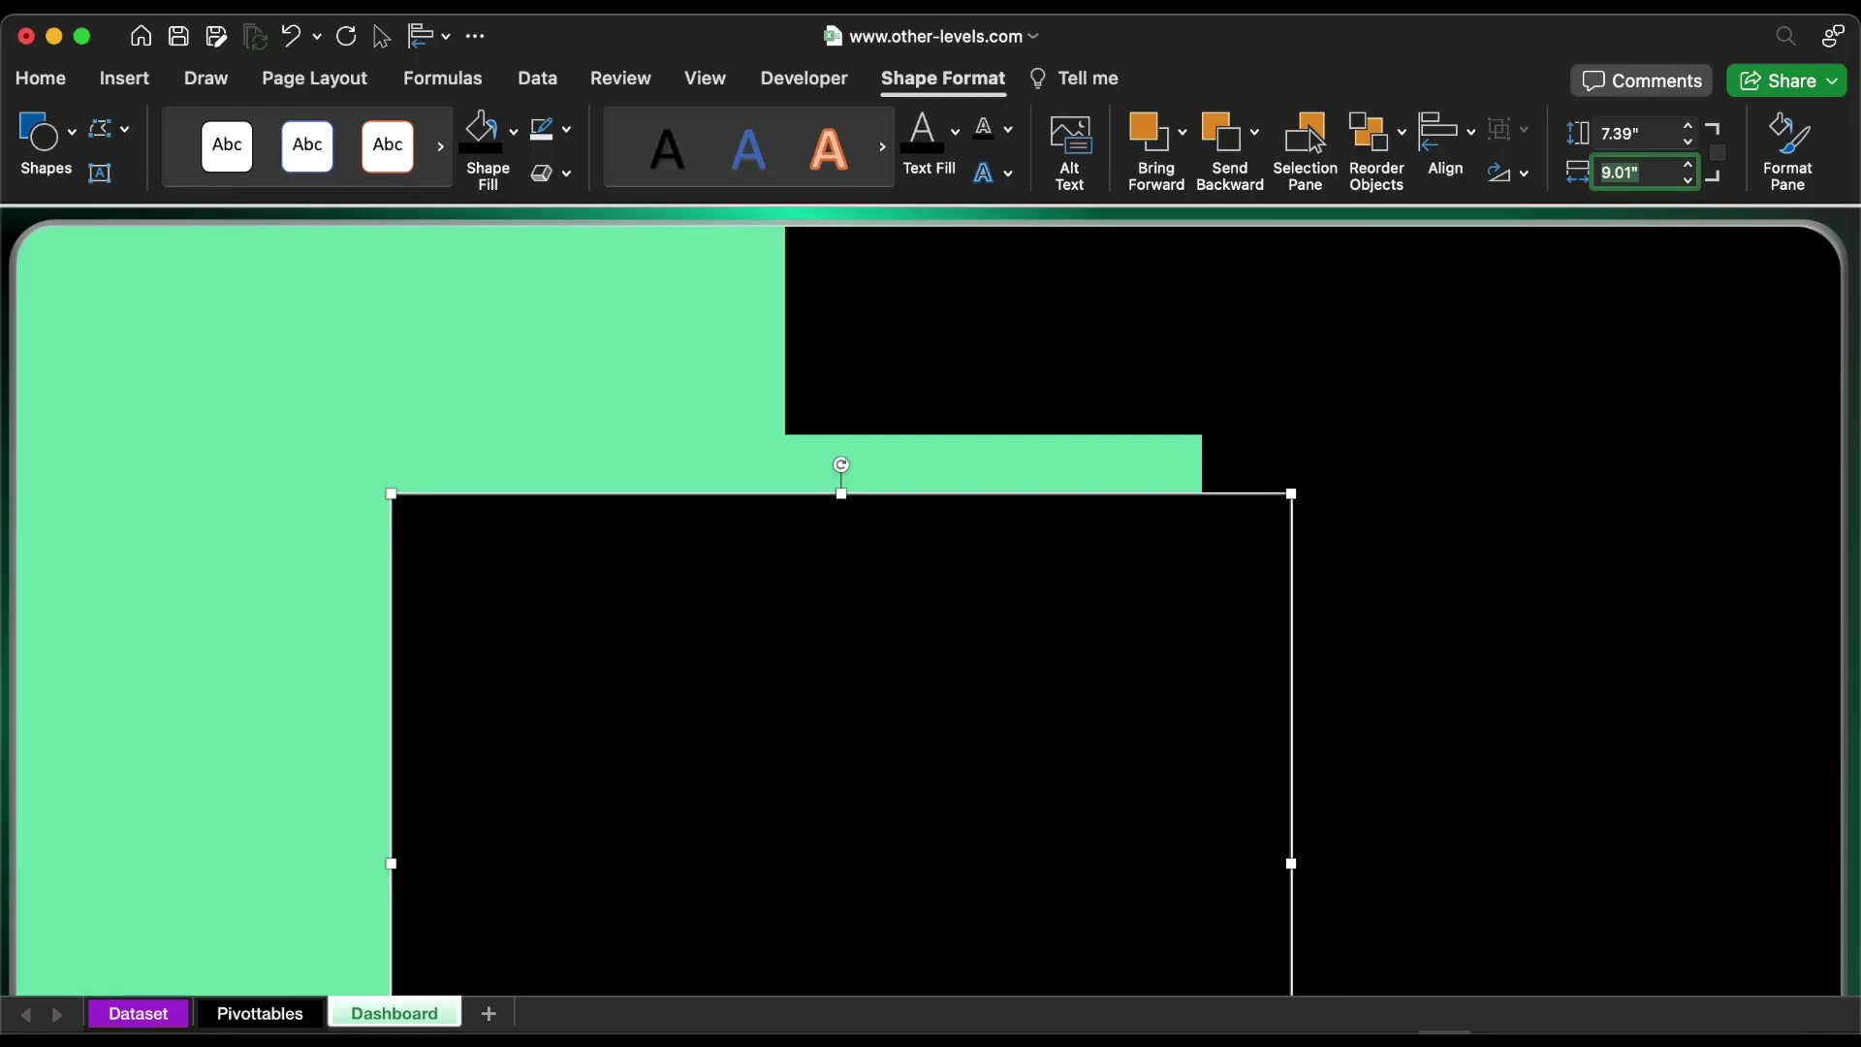
Move the 7.39" by 9.01" black rectangle flush under the upper black shape and give it an outer bottom-left shadow
{"action": "left_click_drag", "start_coordinate": [1111, 679], "coordinate": [1100, 617]}
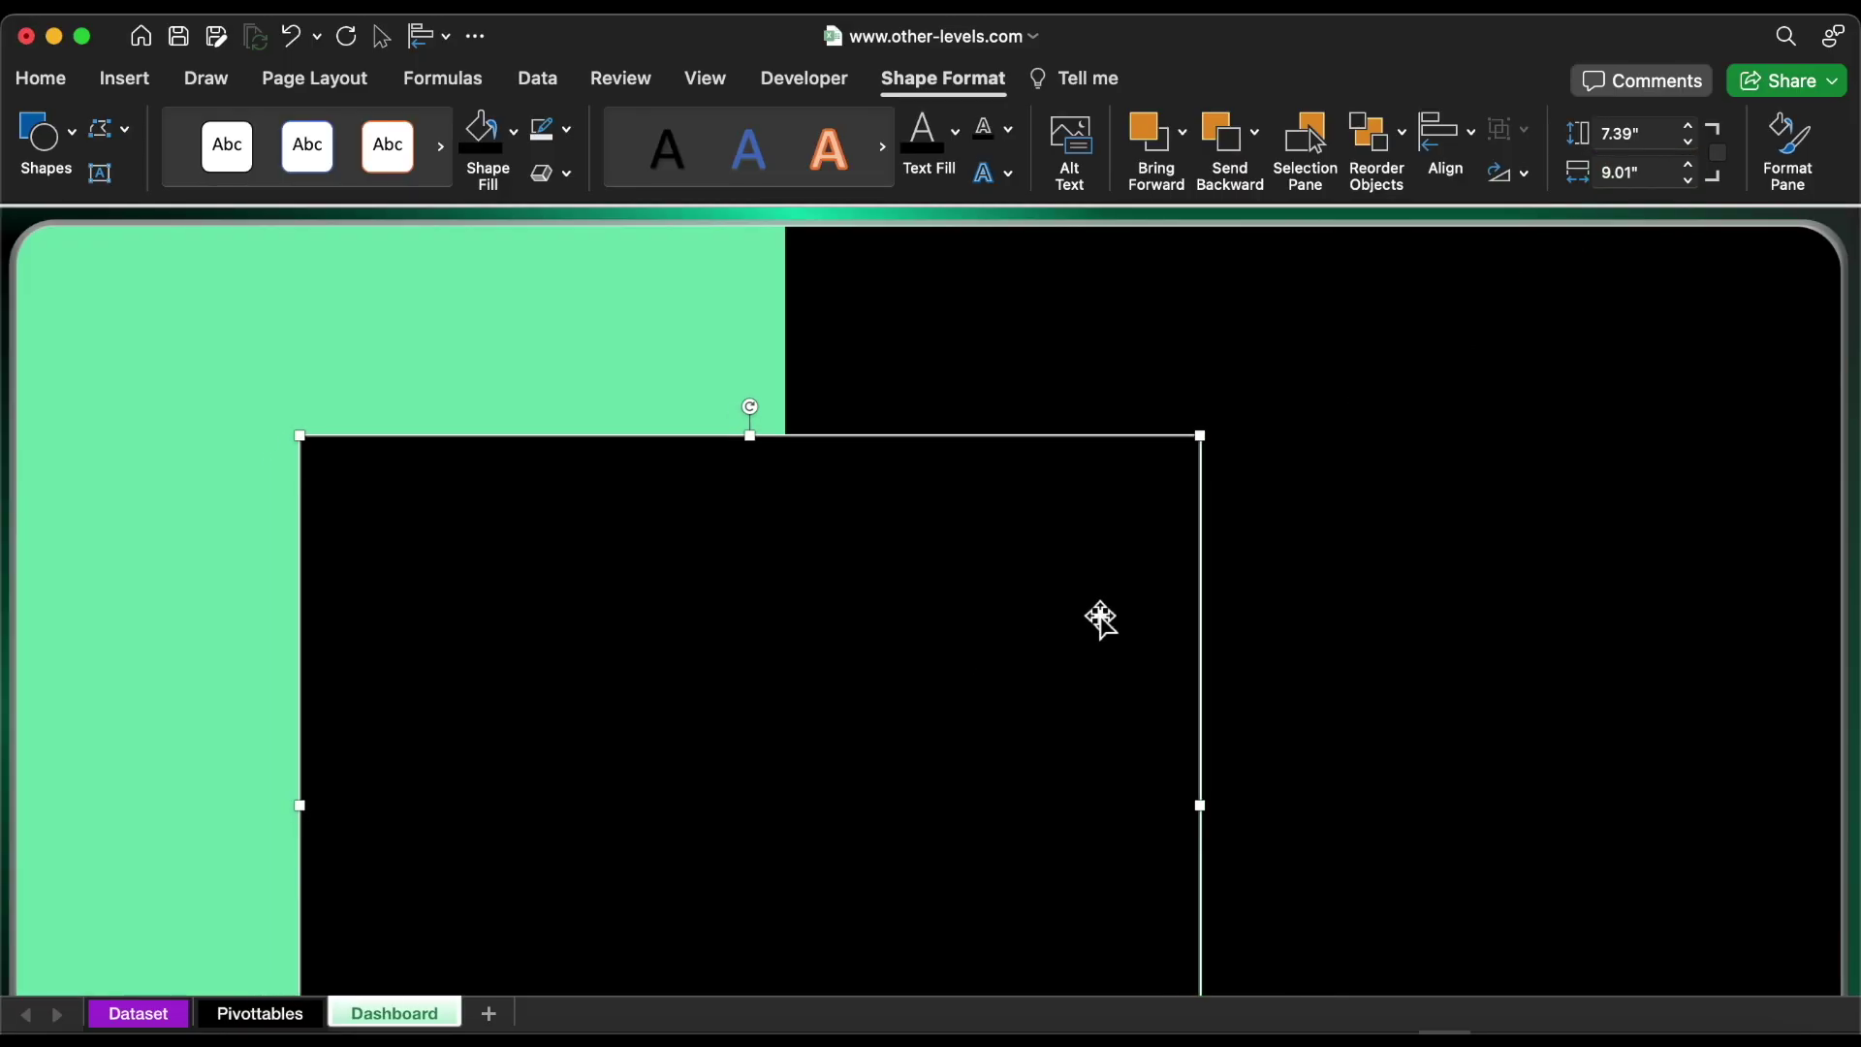
{"action": "left_click", "coordinate": [1786, 145]}
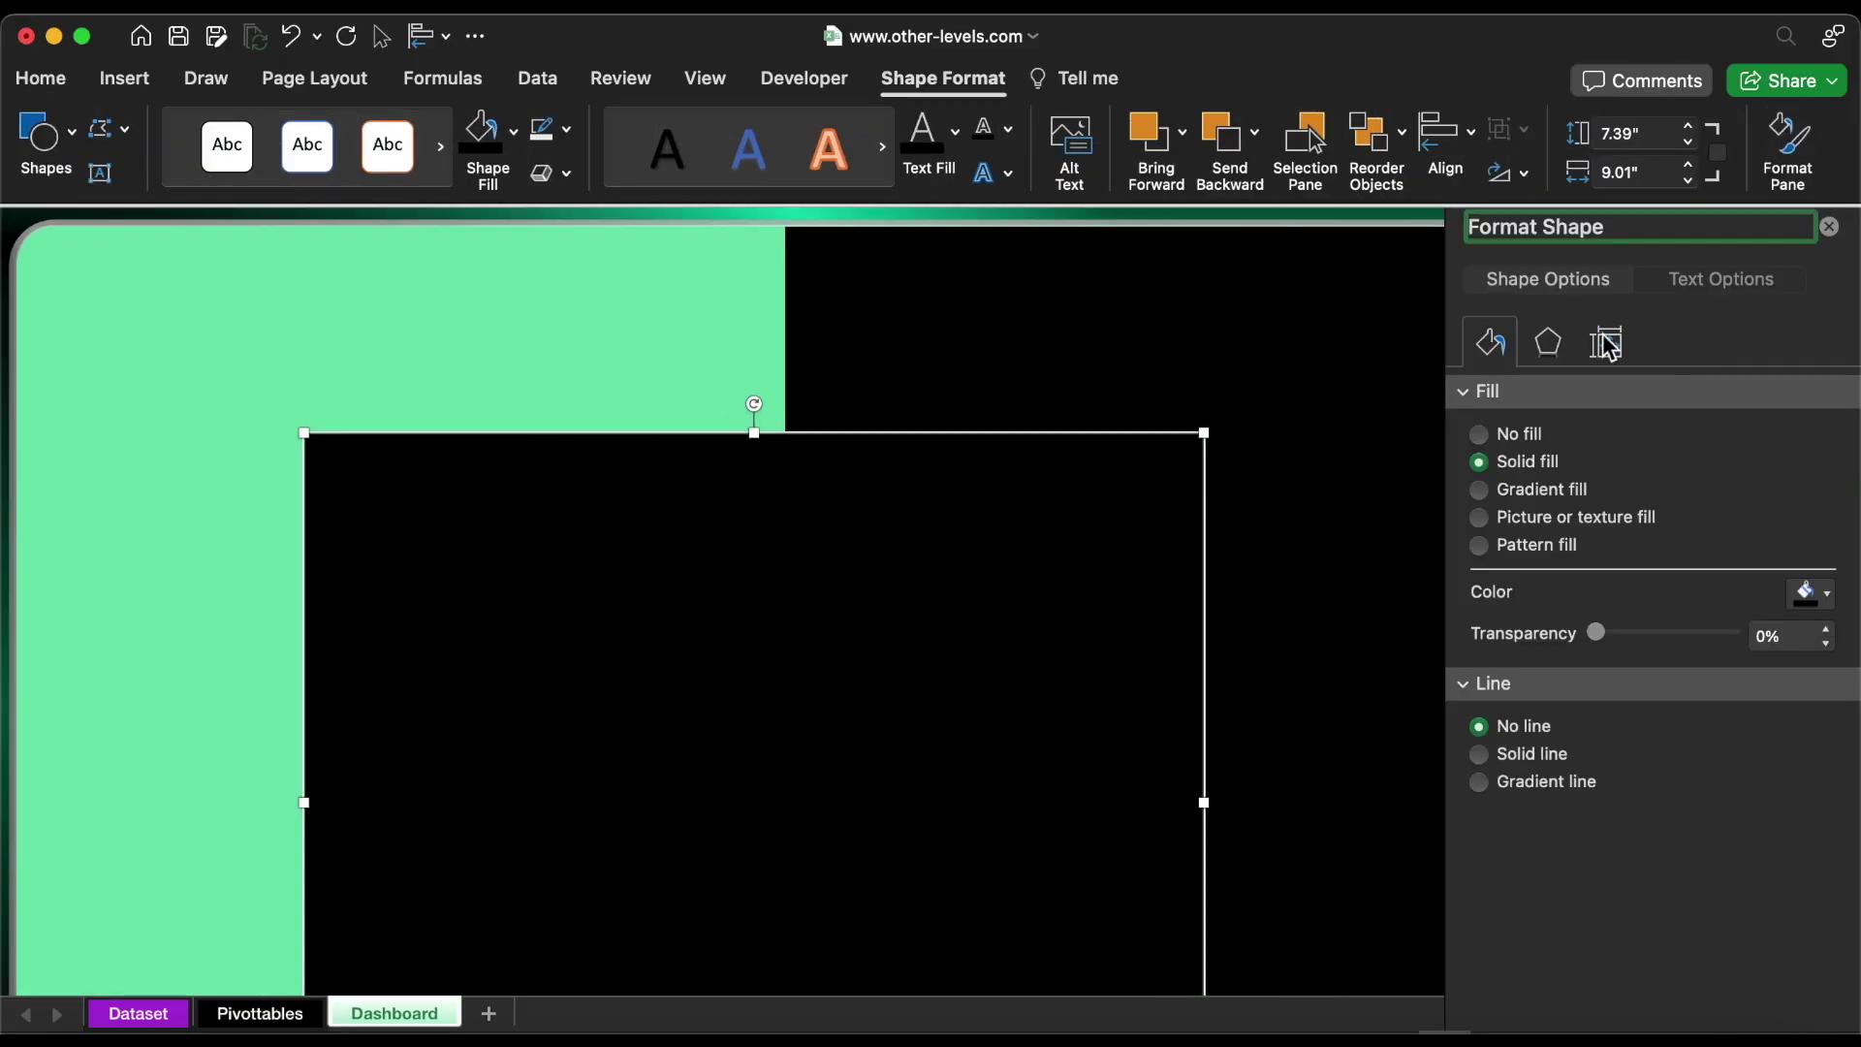
{"action": "left_click", "coordinate": [1547, 343]}
{"action": "left_click", "coordinate": [1808, 441]}
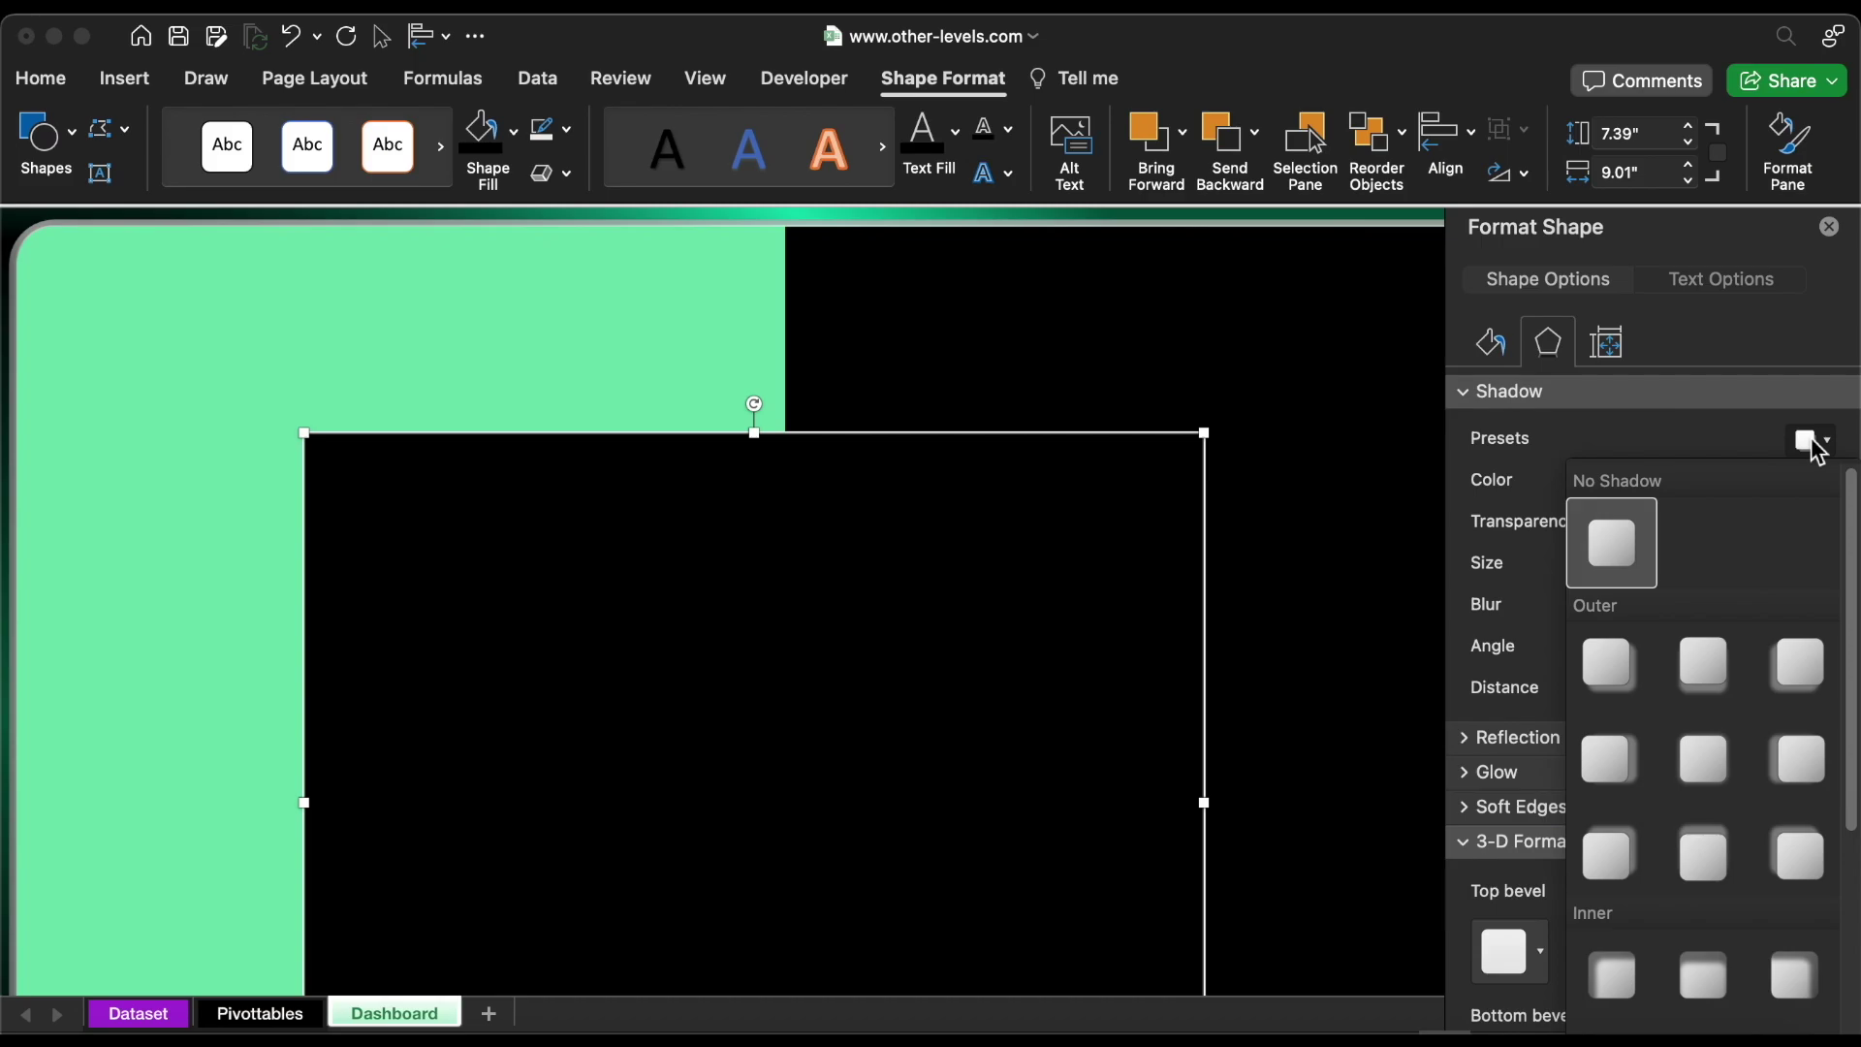
{"action": "left_click", "coordinate": [1794, 656]}
{"action": "scroll", "coordinate": [1144, 704], "scroll_direction": "down", "scroll_amount": 4}
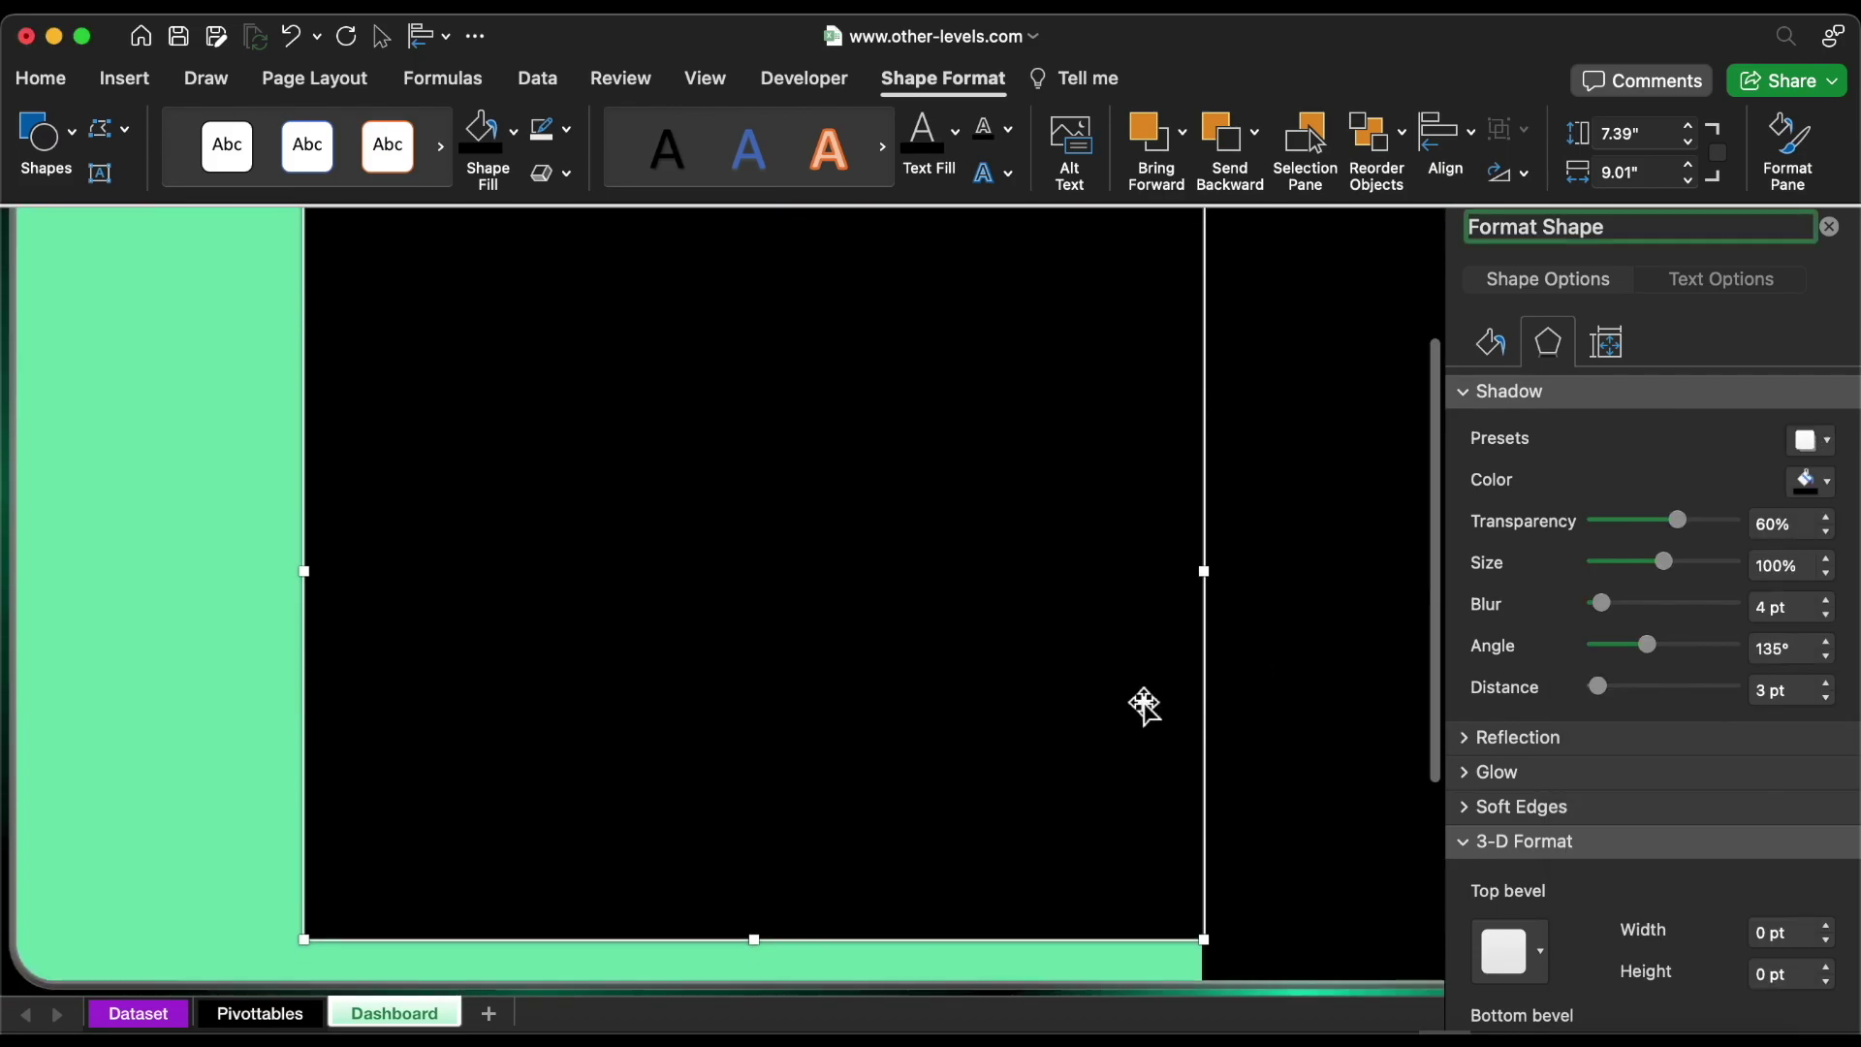
Set the black rectangle's shadow to 66% transparency, 102% size, 48 pt blur and 19 pt distance
{"action": "left_click", "coordinate": [1827, 516]}
{"action": "left_click", "coordinate": [1827, 558]}
{"action": "left_click", "coordinate": [1766, 607]}
{"action": "type", "text": "48"}
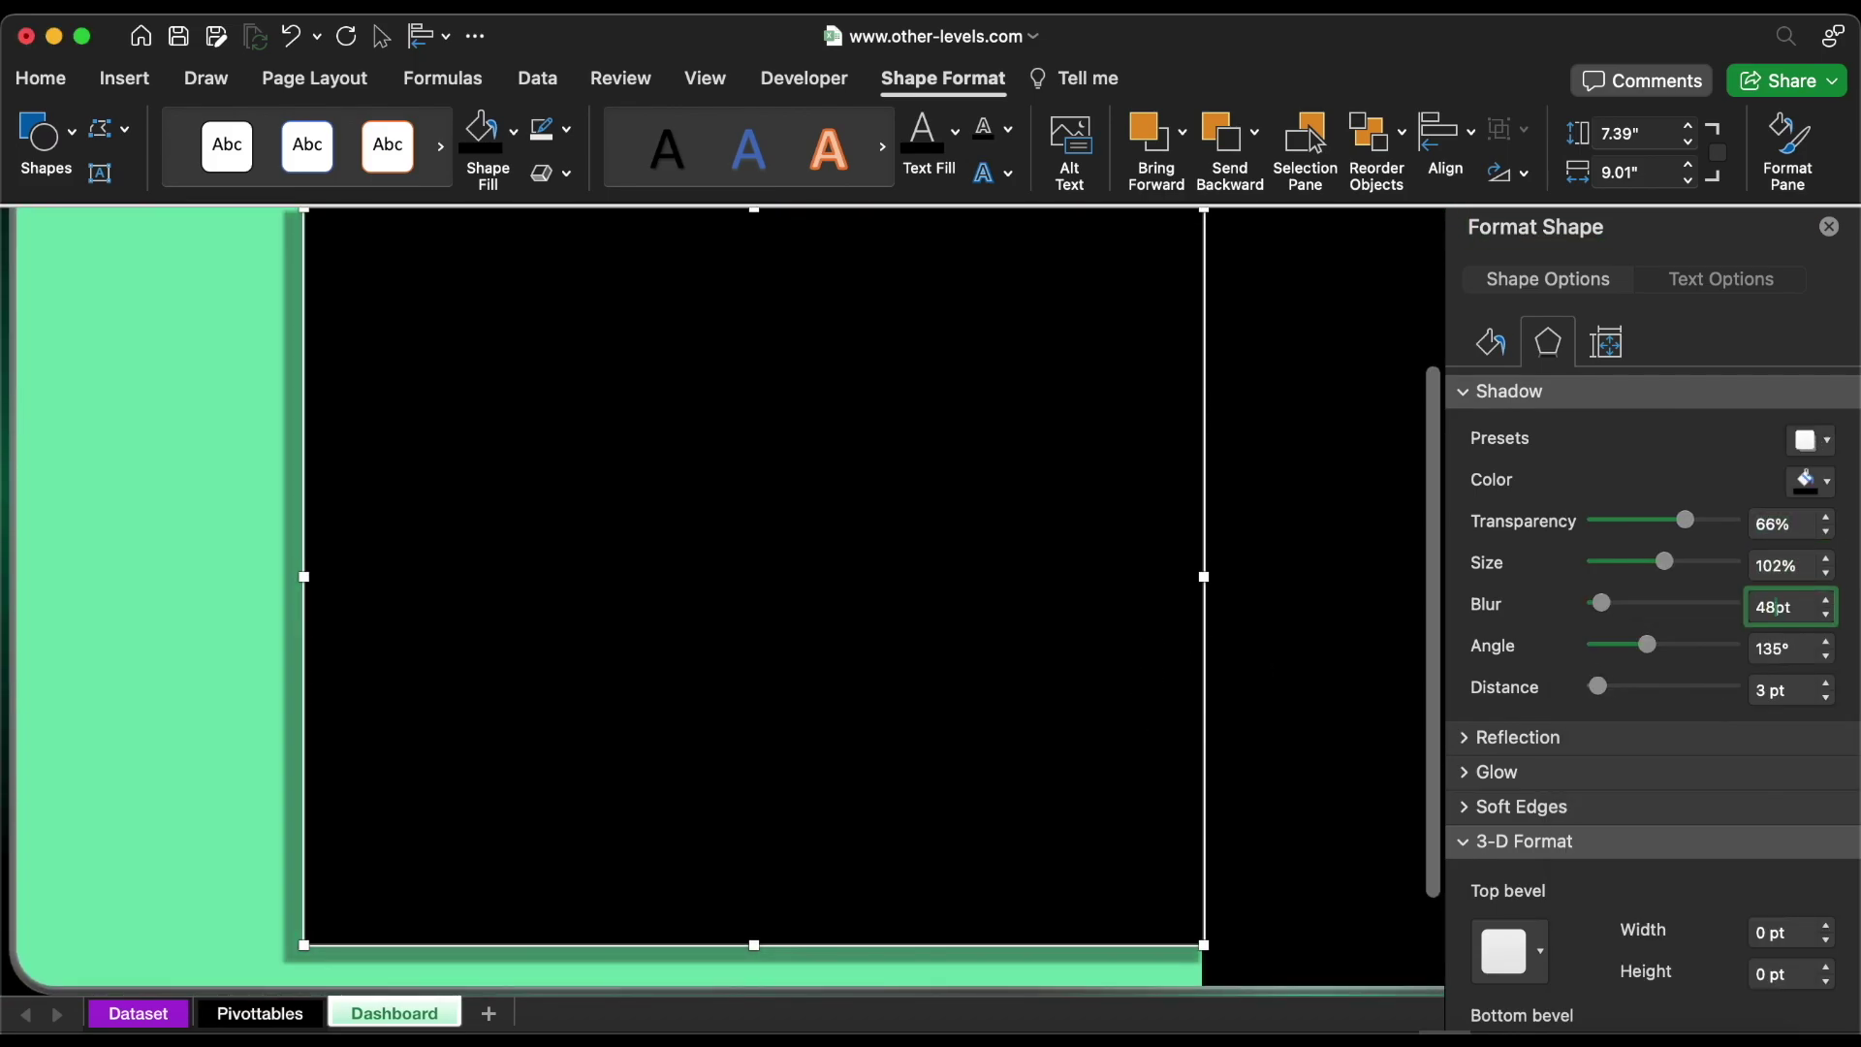
{"action": "left_click", "coordinate": [1808, 690]}
{"action": "type", "text": "19"}
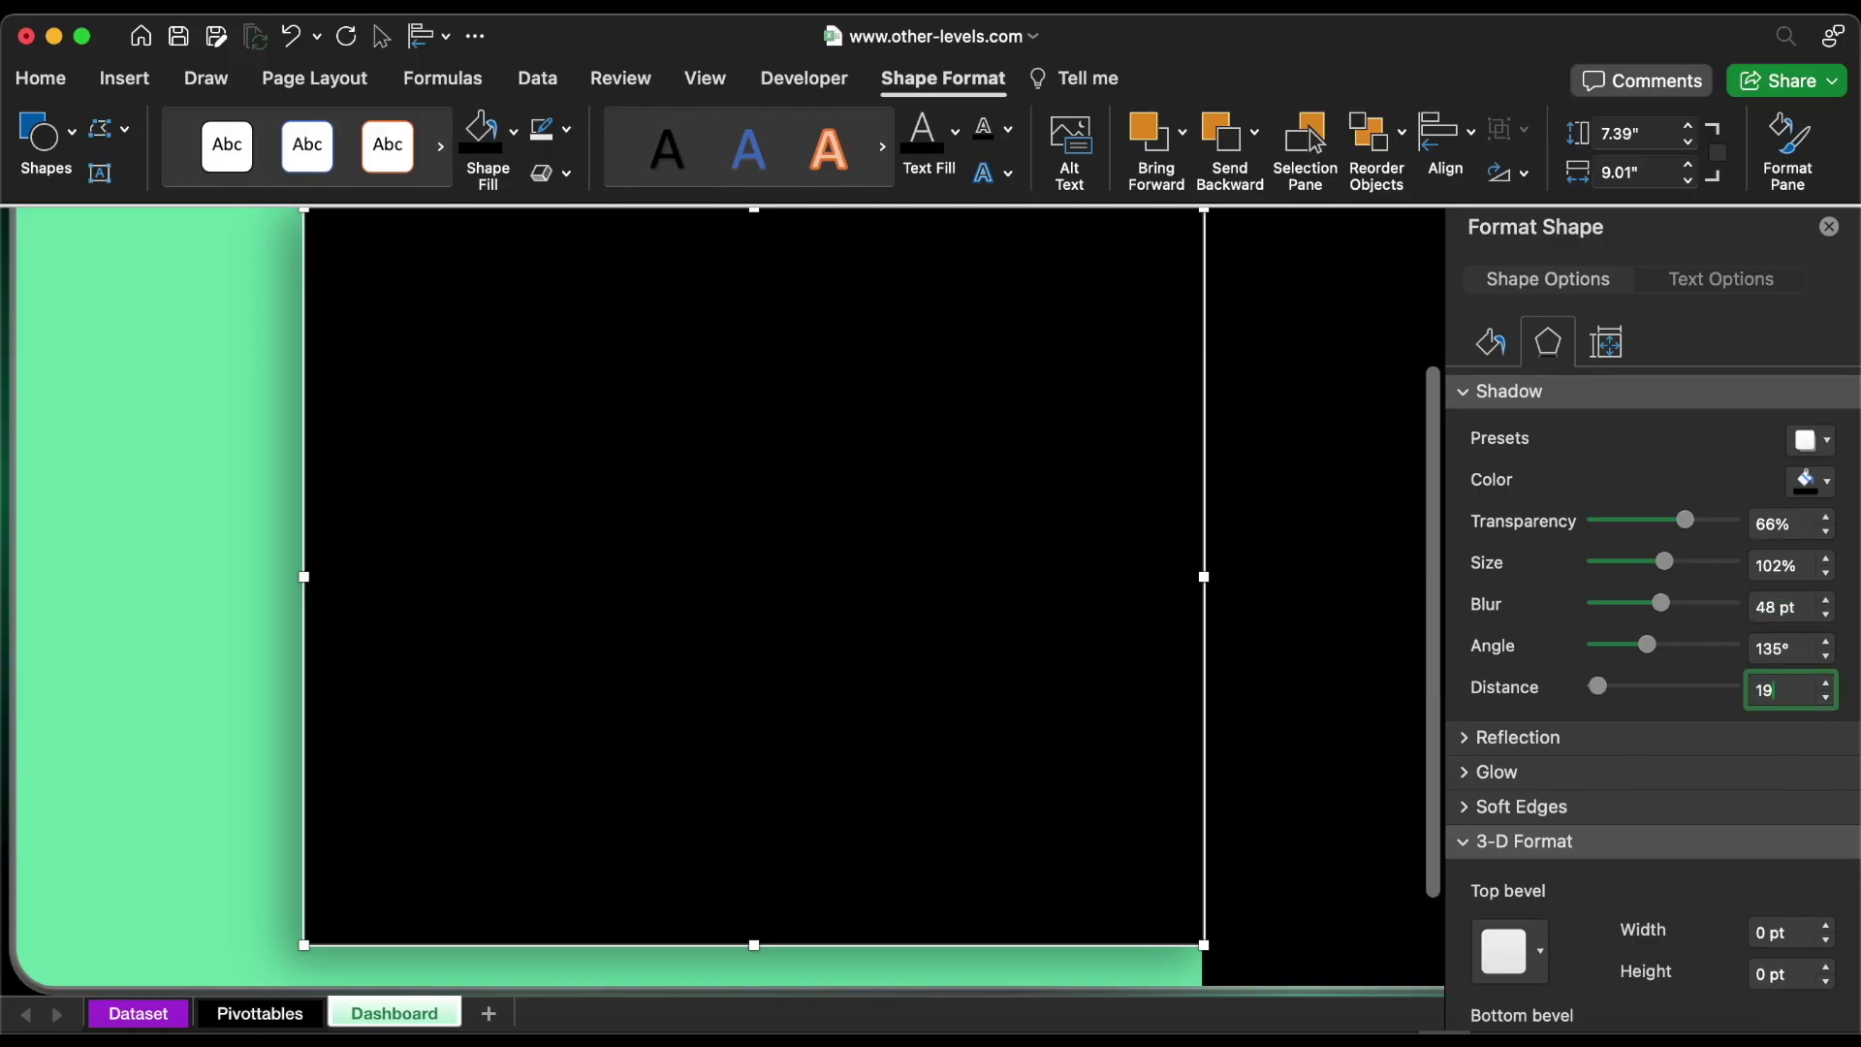
{"action": "key", "text": "Return"}
{"action": "left_click", "coordinate": [1828, 229]}
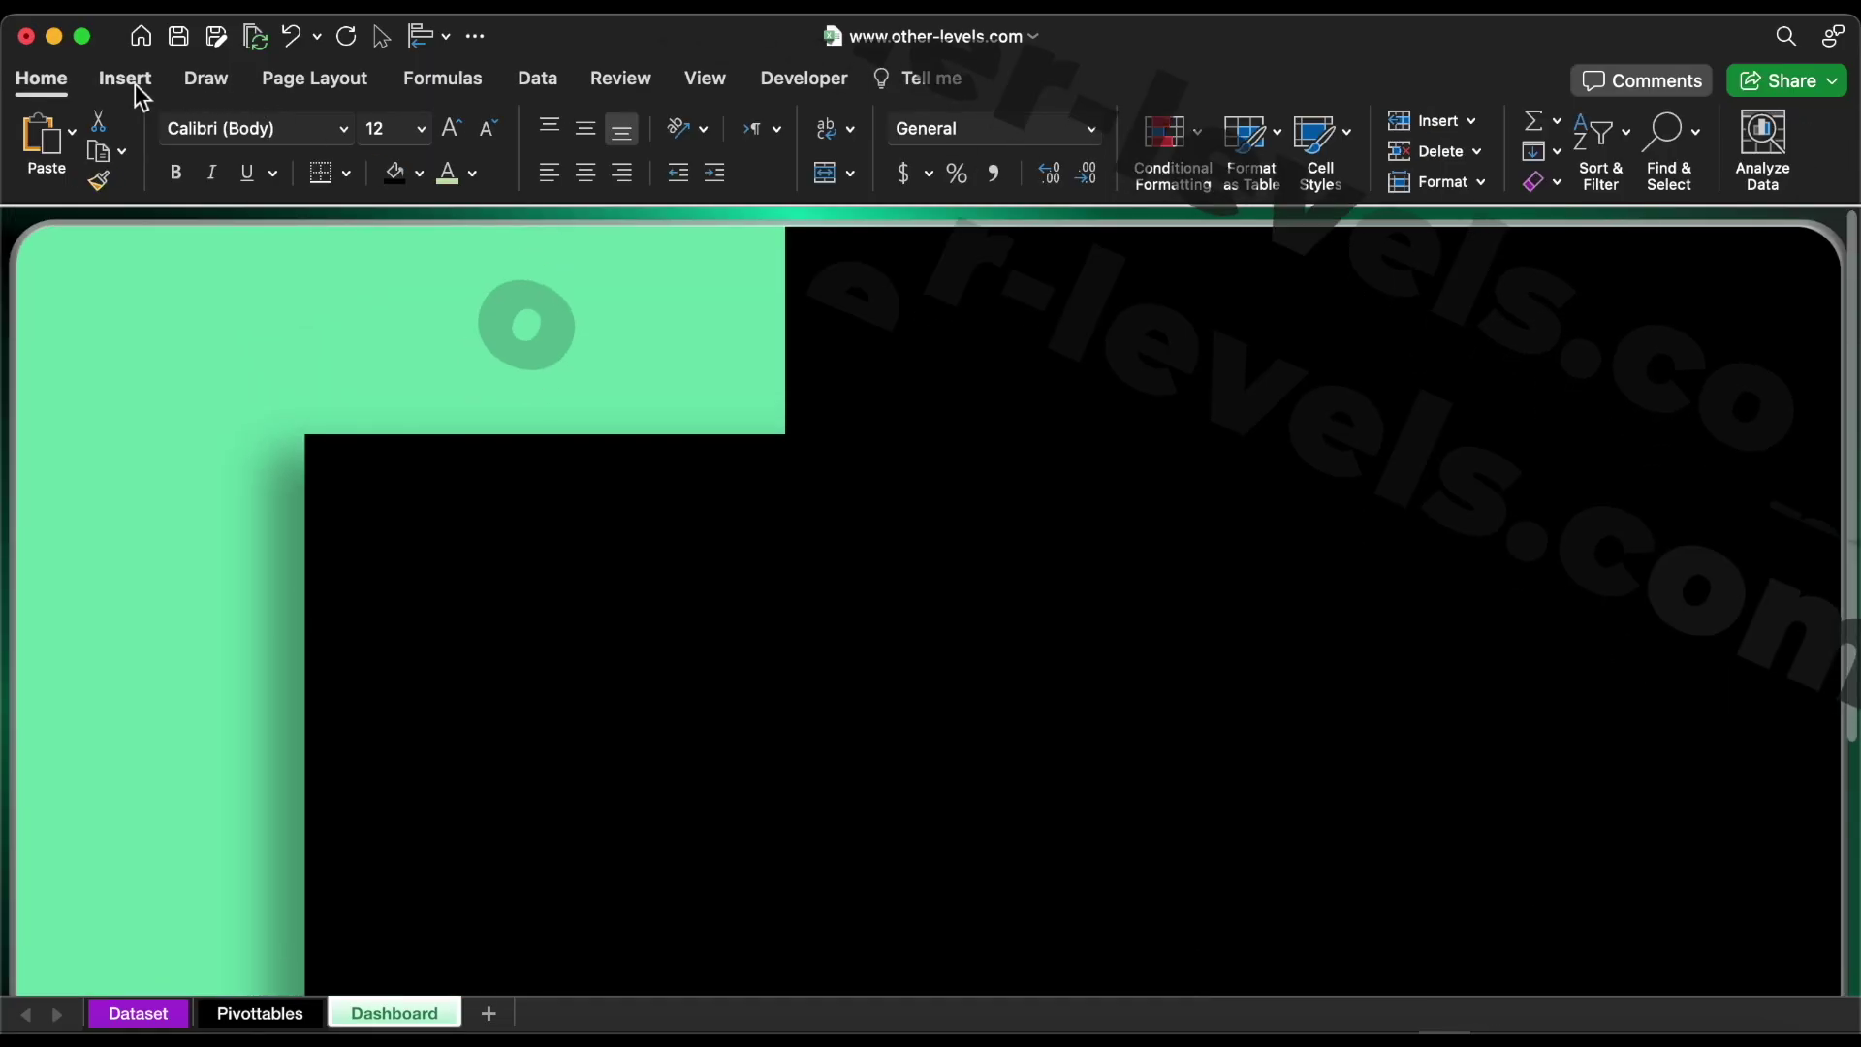
Insert the white logo picture from a file over the cells, in the green area's upper-left corner
{"action": "left_click", "coordinate": [134, 82]}
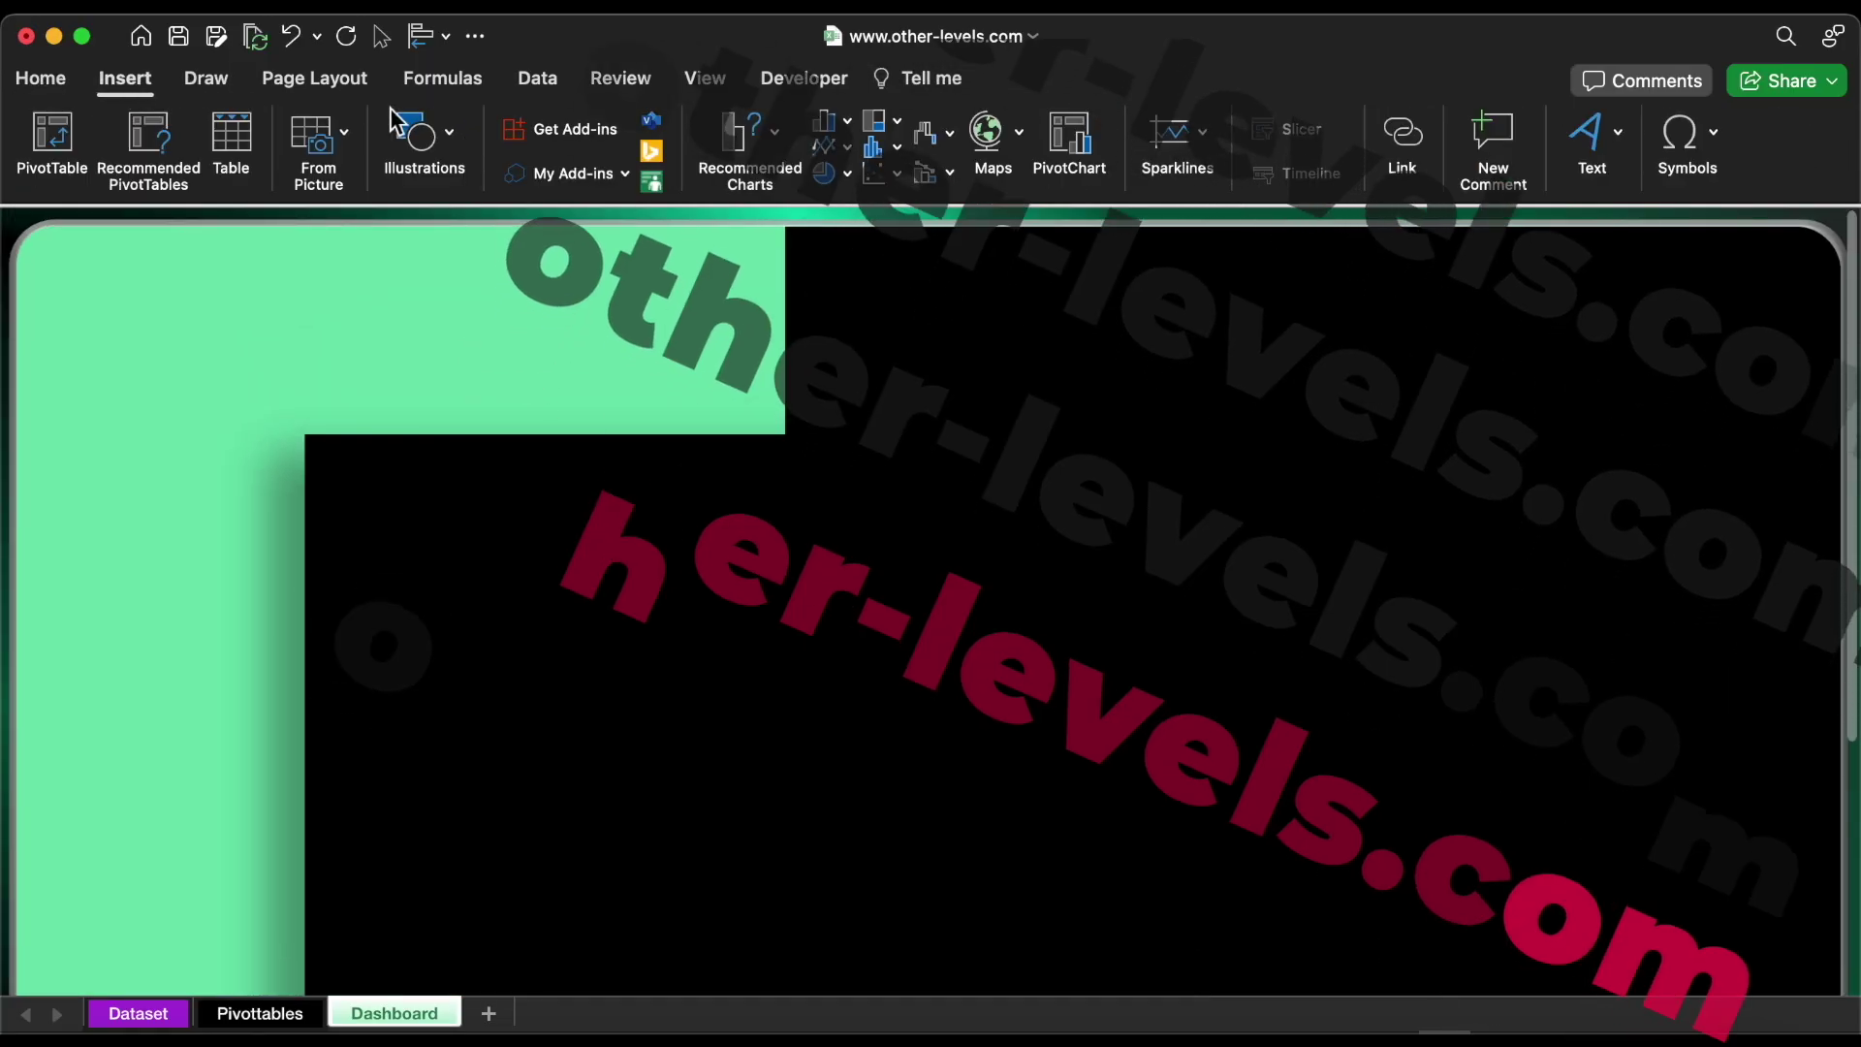
{"action": "left_click", "coordinate": [417, 136]}
{"action": "left_click", "coordinate": [261, 224]}
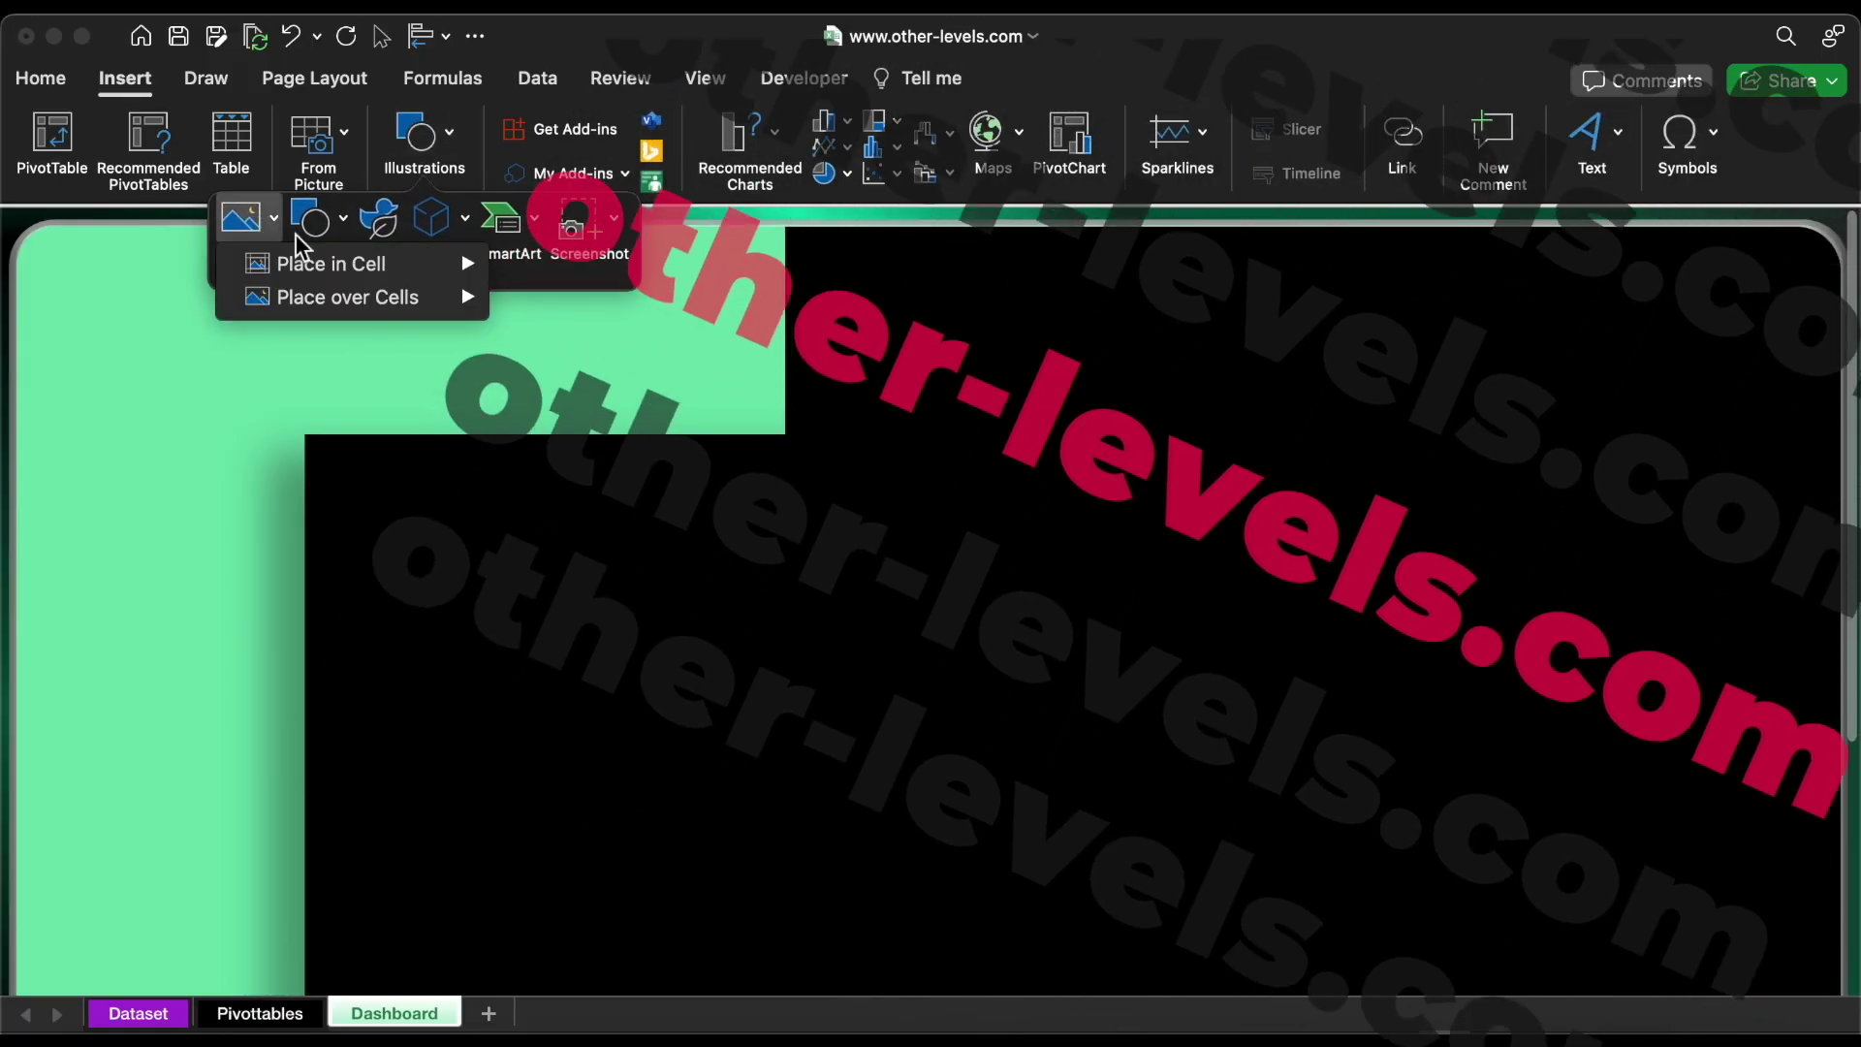
{"action": "mouse_move", "coordinate": [361, 293]}
{"action": "left_click", "coordinate": [645, 337]}
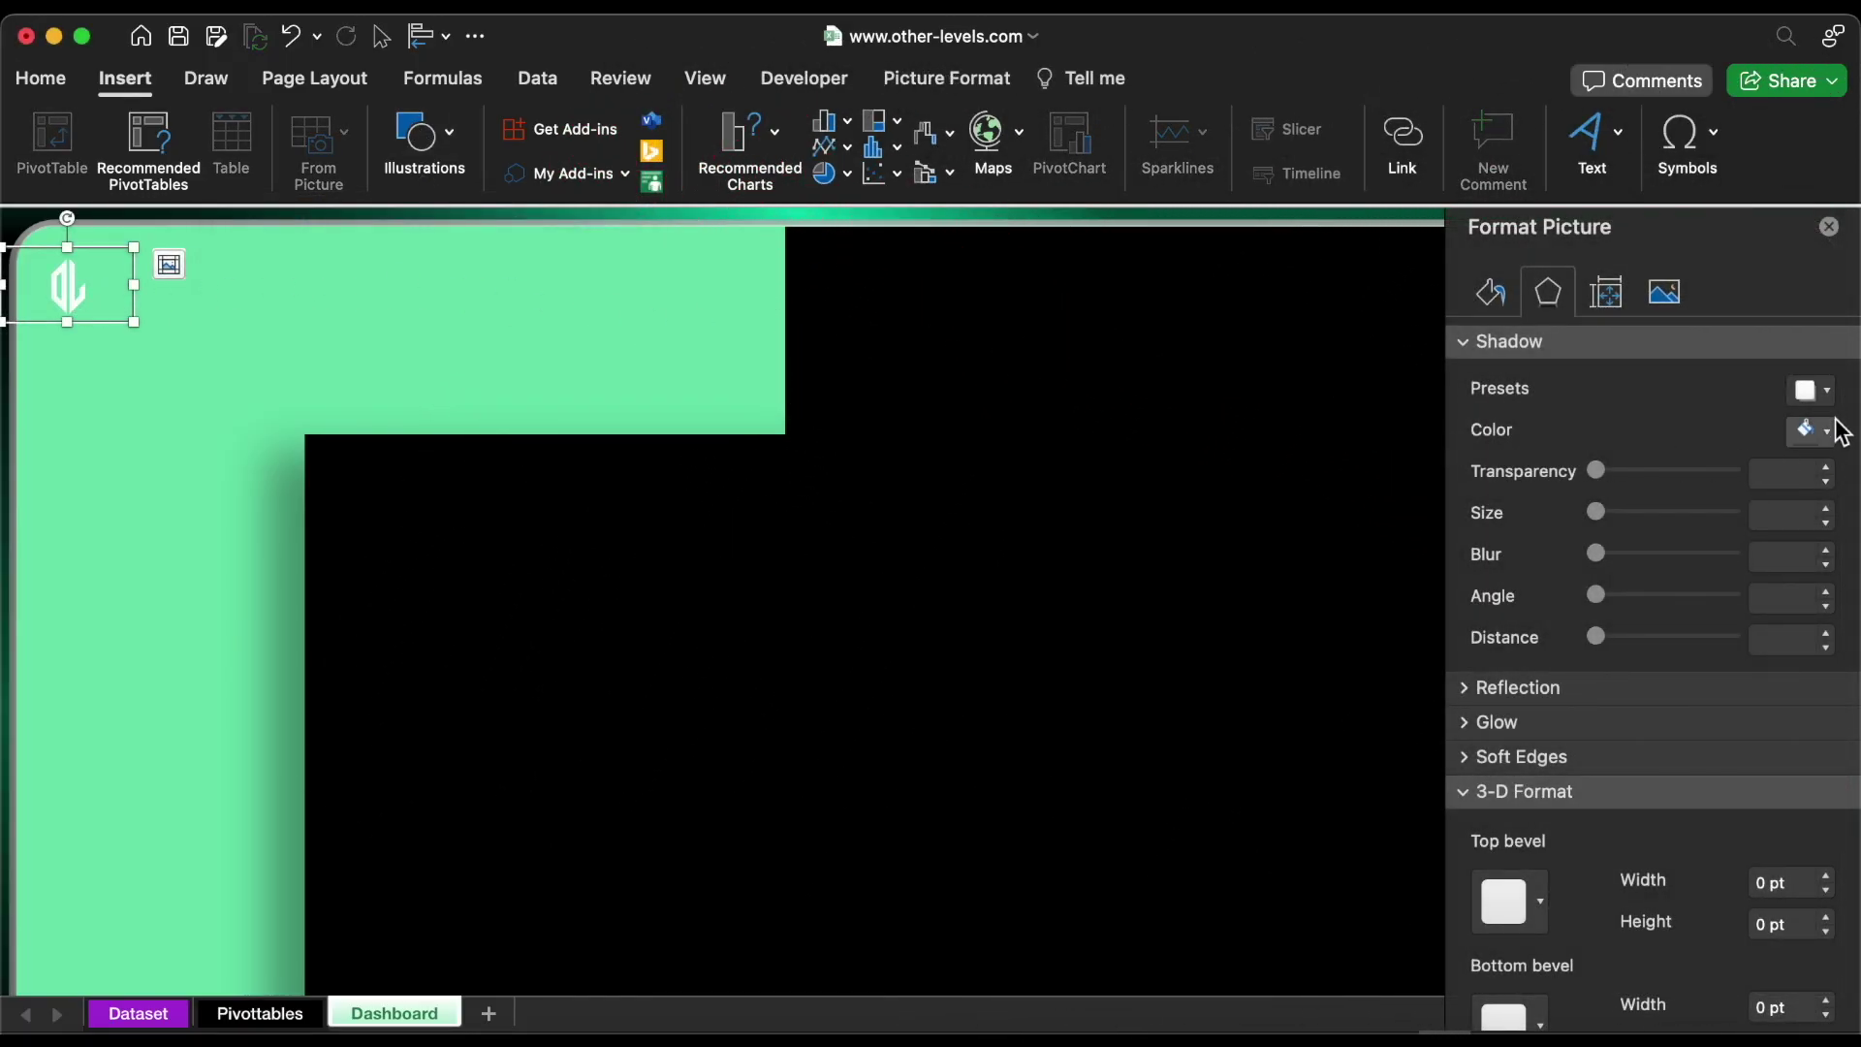
Give the logo an outer bottom-left shadow with 81% transparency, 7 pt blur and 4 pt distance
{"action": "left_click", "coordinate": [1820, 391]}
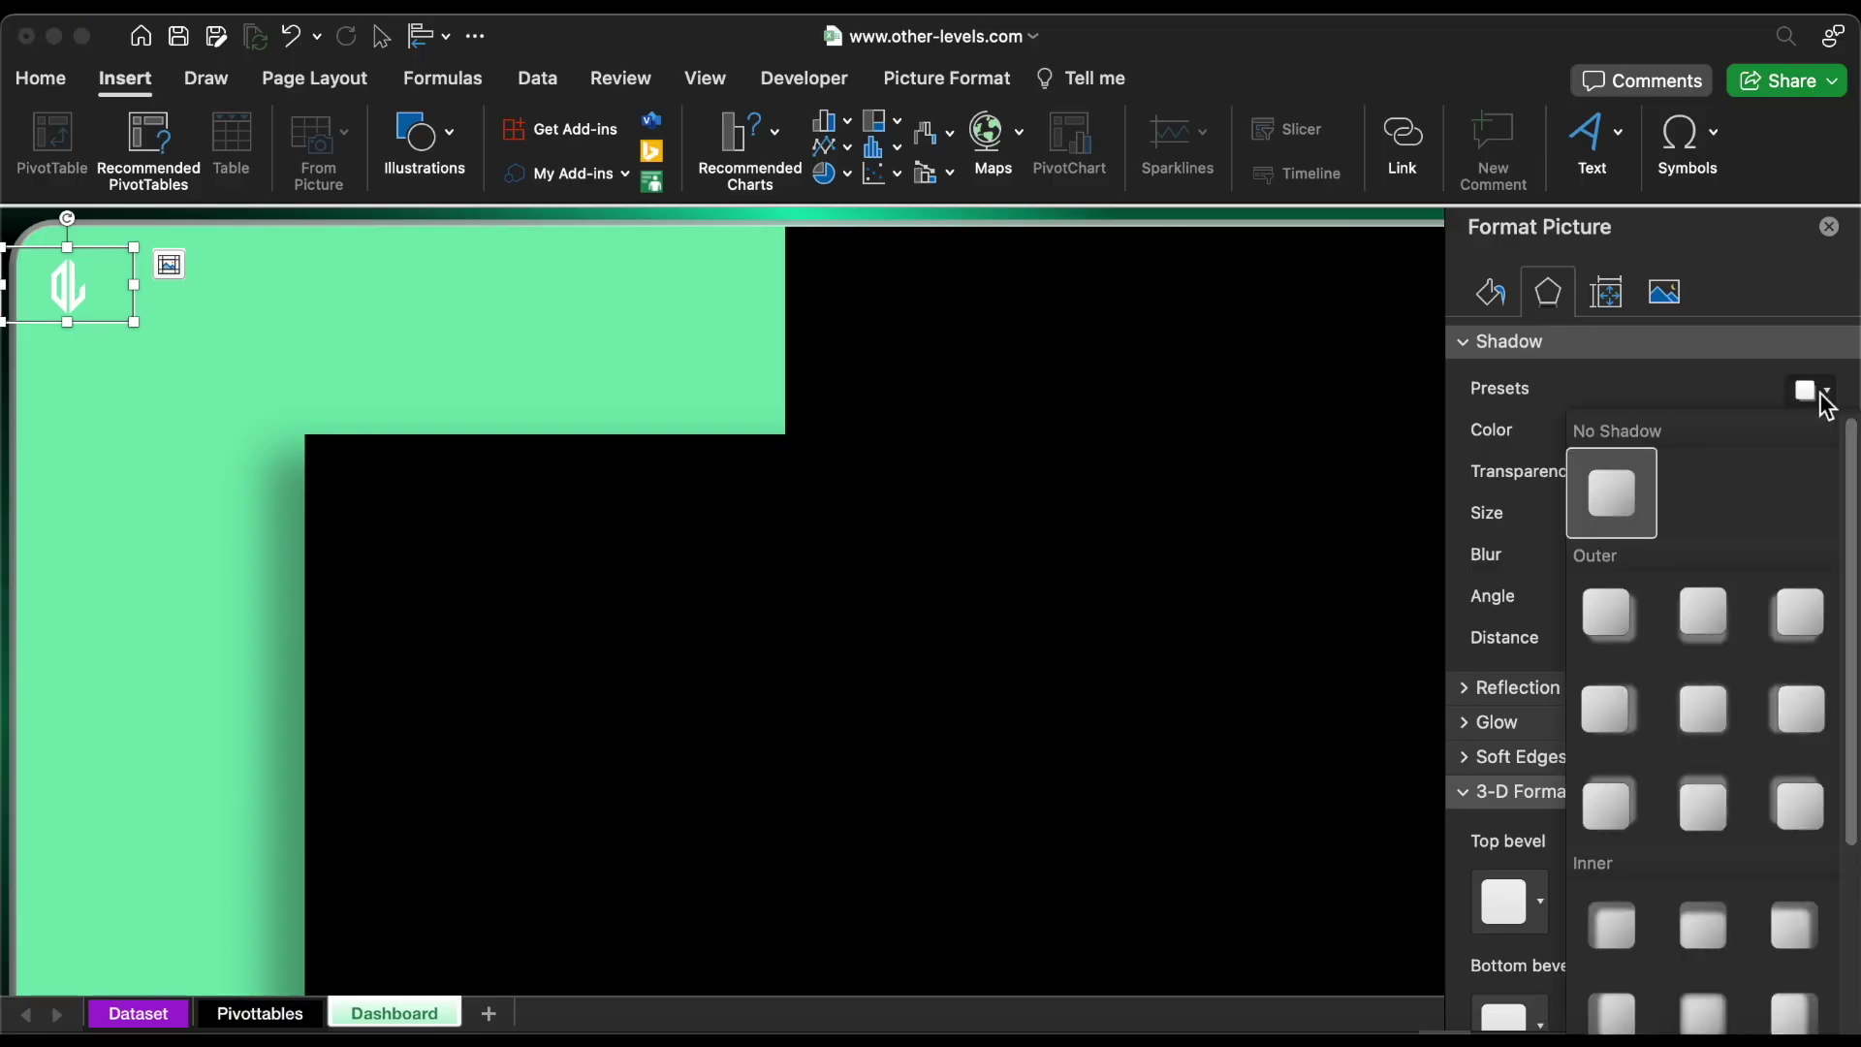
{"action": "left_click", "coordinate": [1792, 611]}
{"action": "triple_click", "coordinate": [1802, 478]}
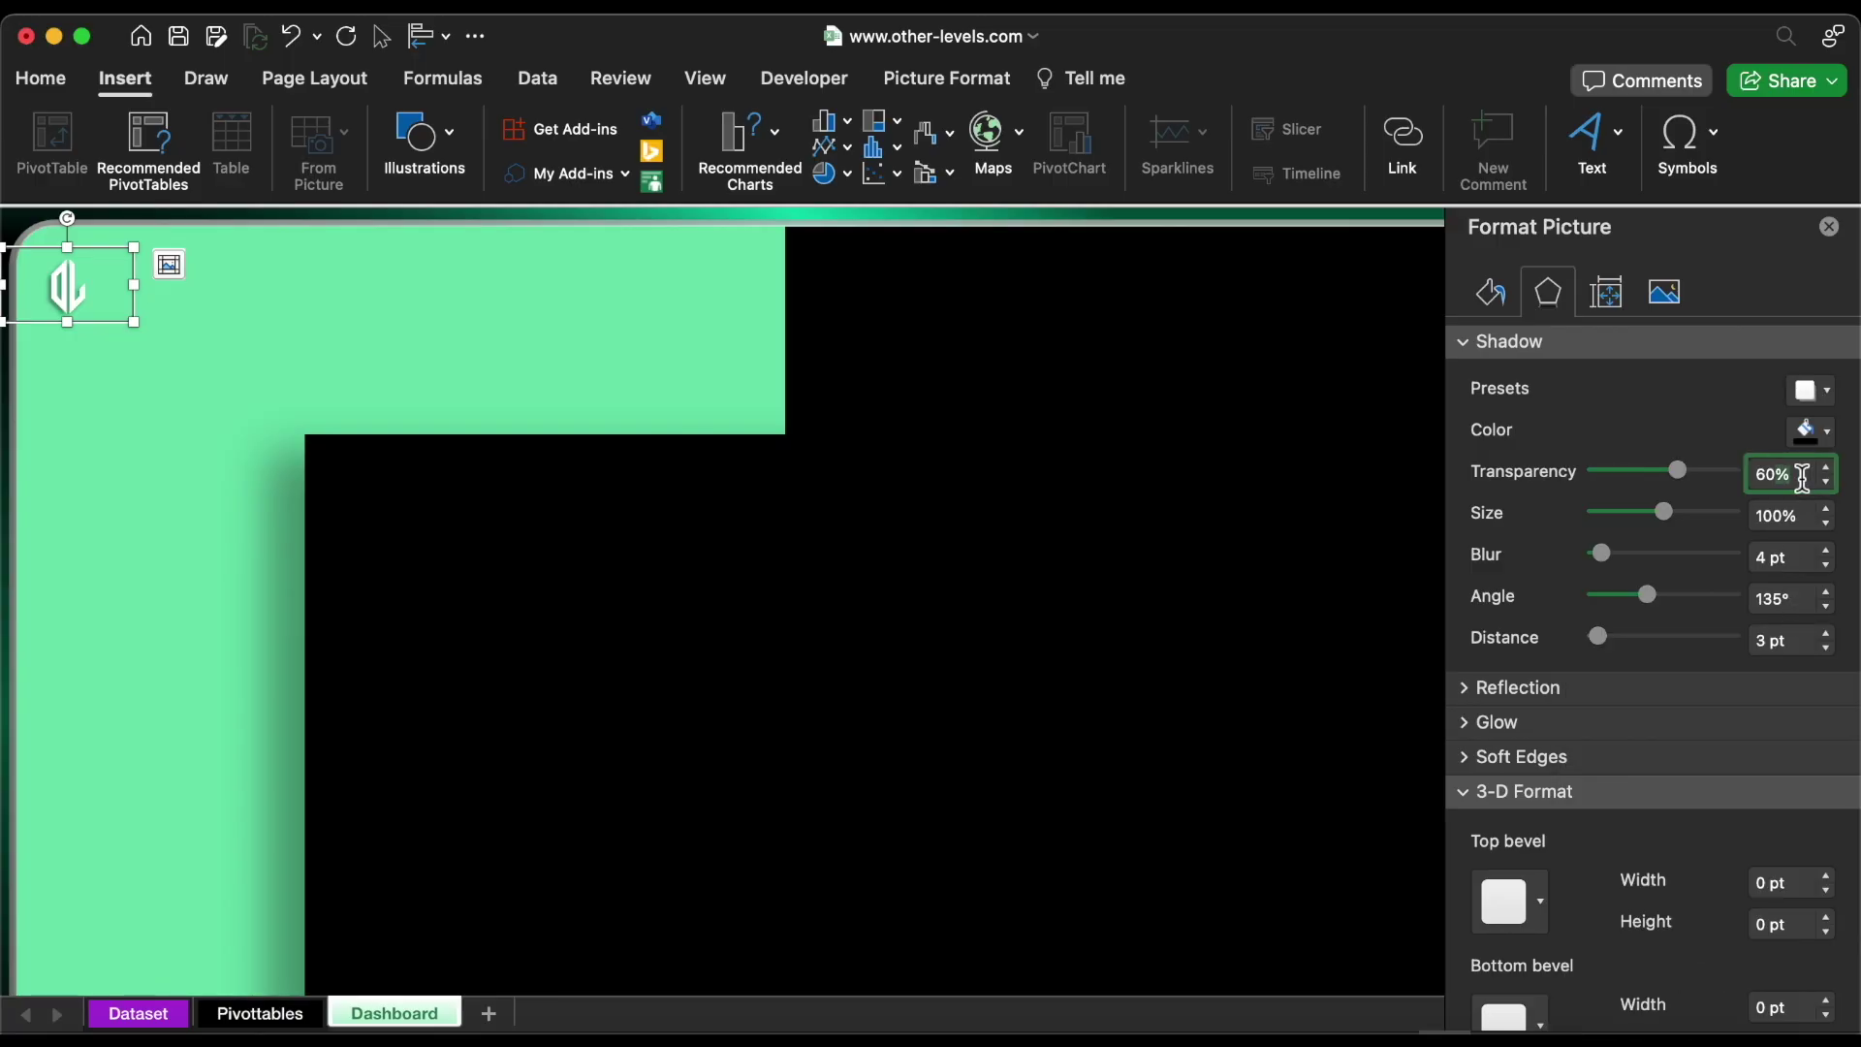
{"action": "type", "text": "81"}
{"action": "triple_click", "coordinate": [1802, 567]}
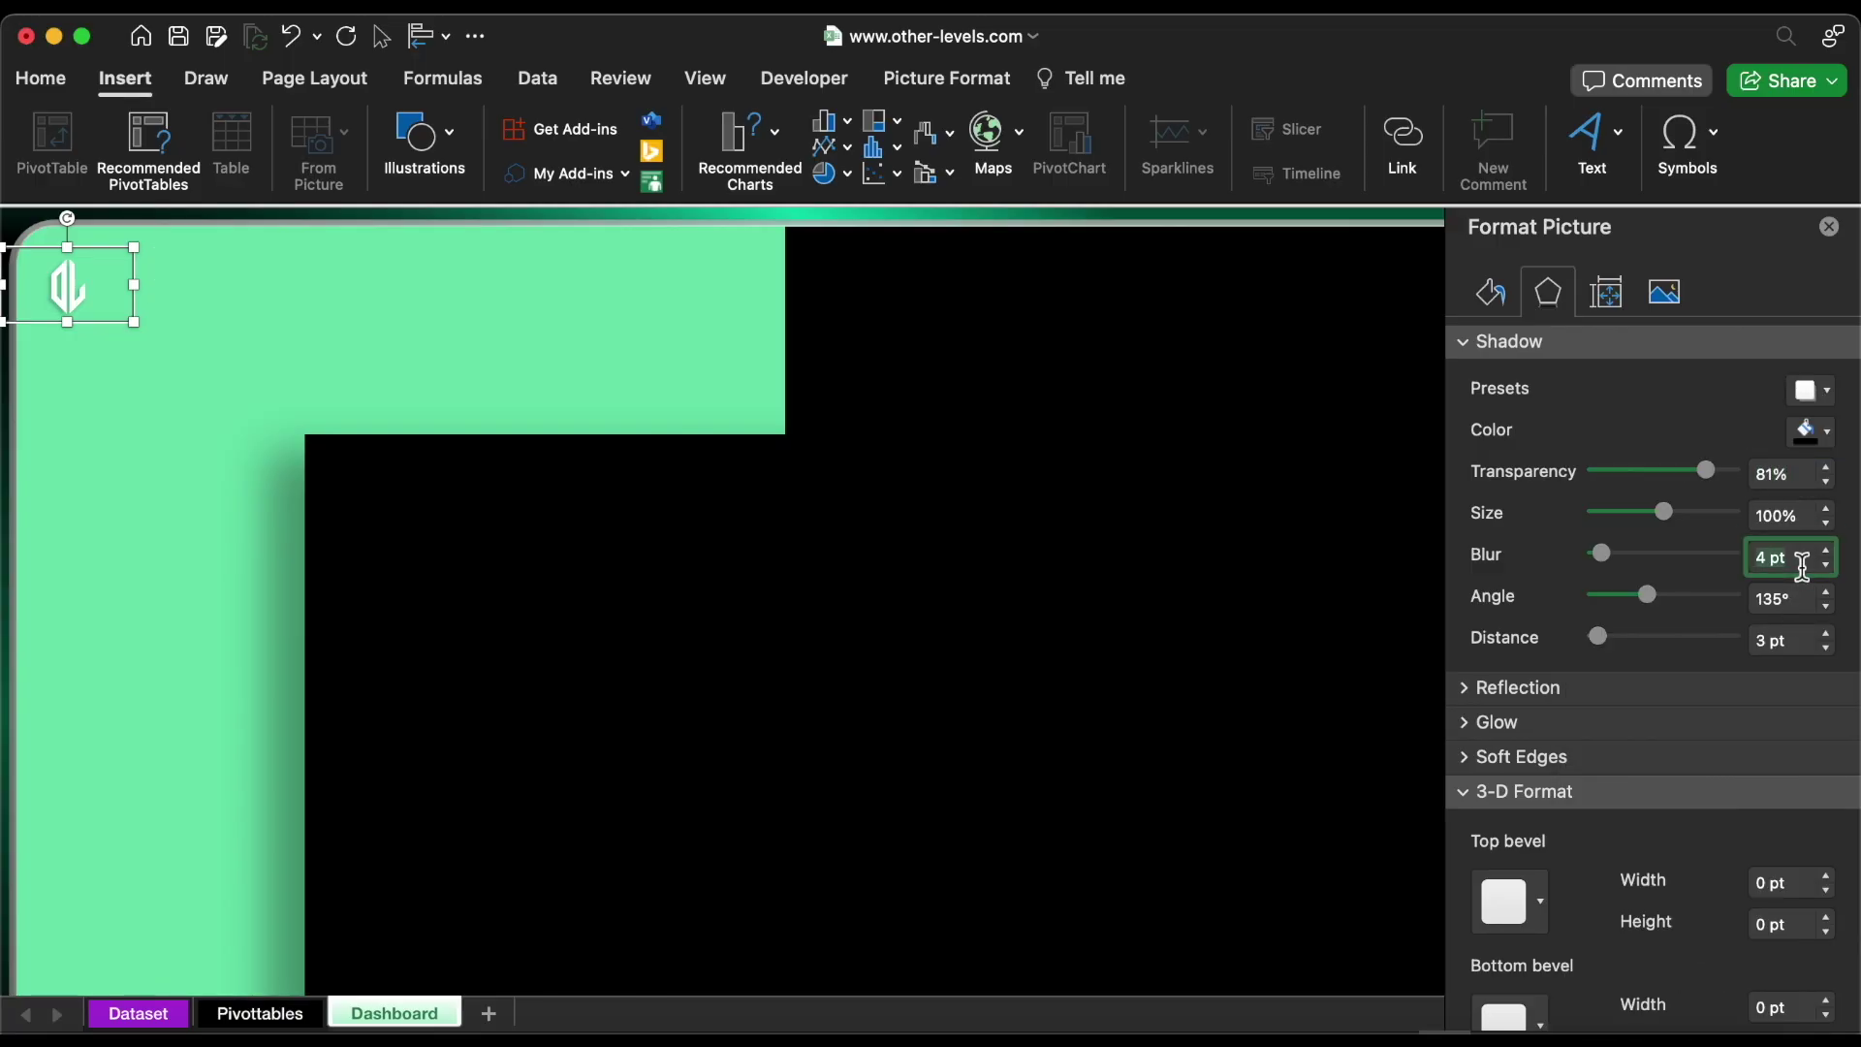
{"action": "left_click", "coordinate": [1825, 635]}
Draw a text box on the green header and move it right beside the logo
{"action": "left_click", "coordinate": [417, 138]}
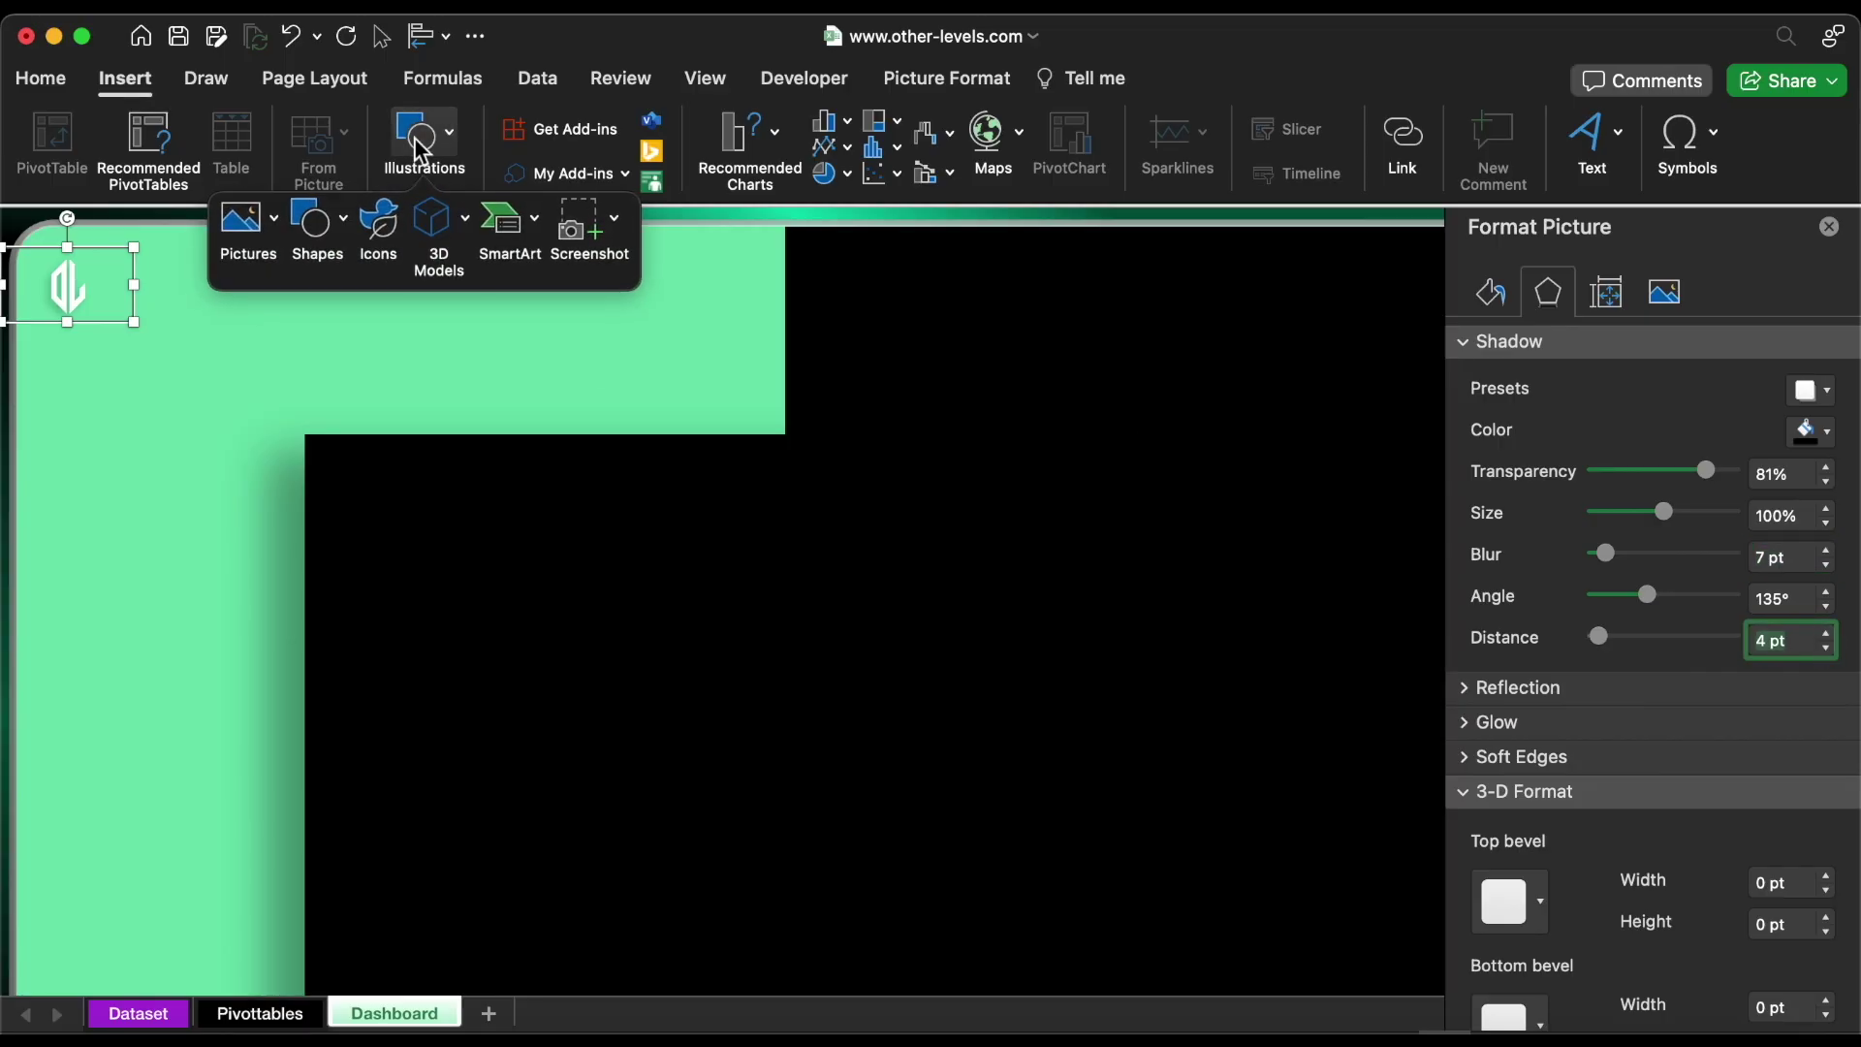
{"action": "left_click", "coordinate": [311, 229]}
{"action": "left_click", "coordinate": [428, 303]}
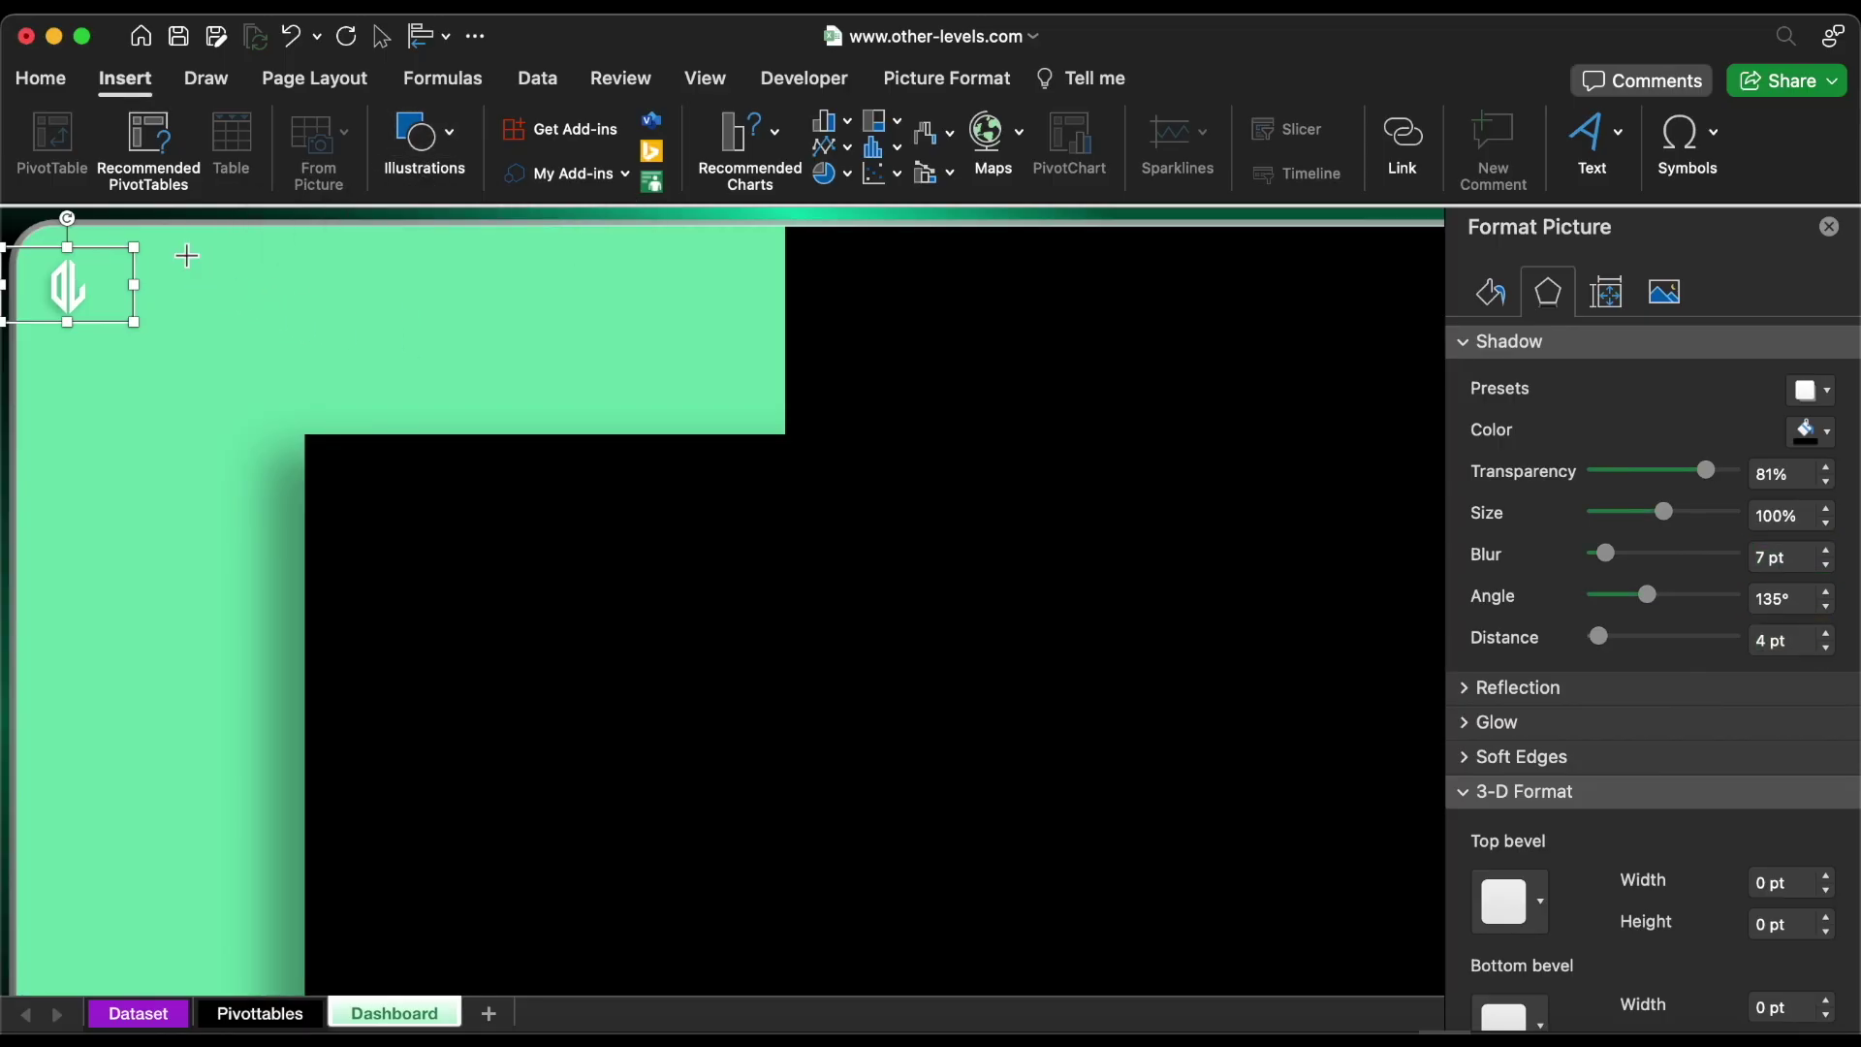
{"action": "left_click_drag", "start_coordinate": [187, 256], "coordinate": [395, 345]}
{"action": "left_click_drag", "start_coordinate": [349, 260], "coordinate": [293, 271]}
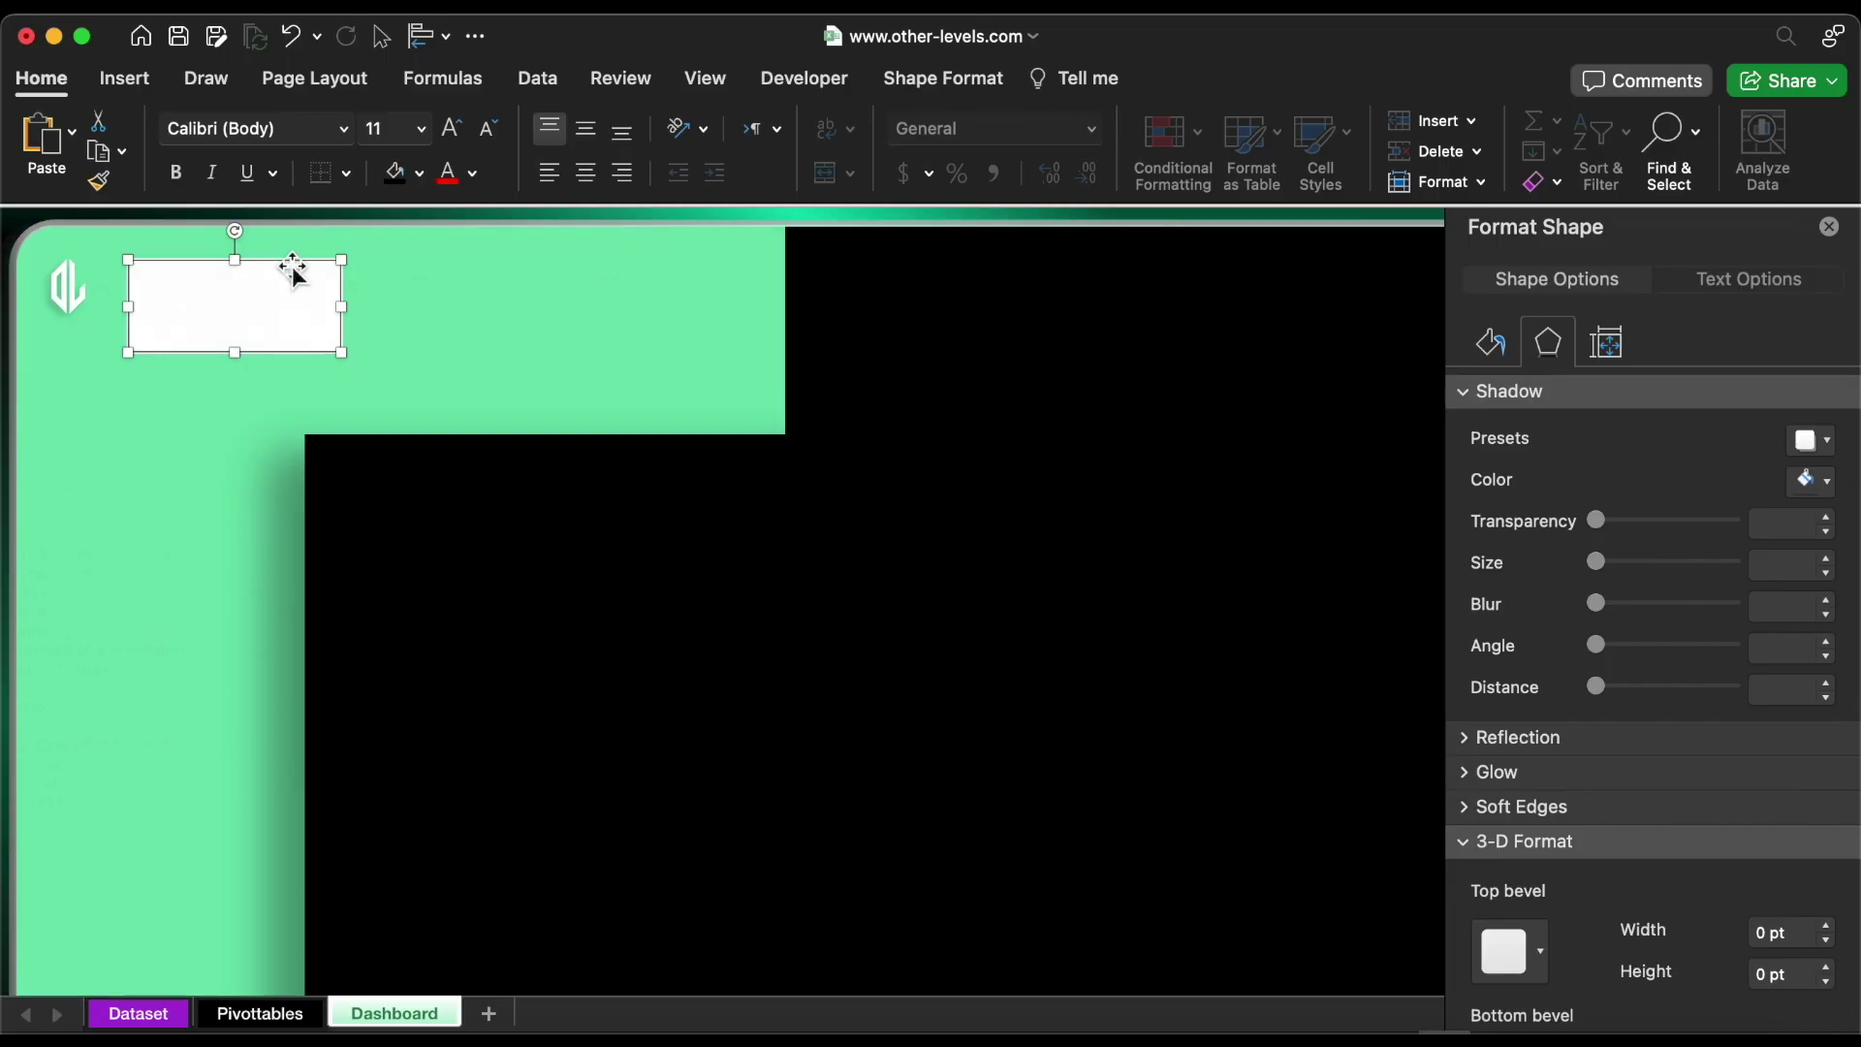
{"action": "key", "text": "super+z"}
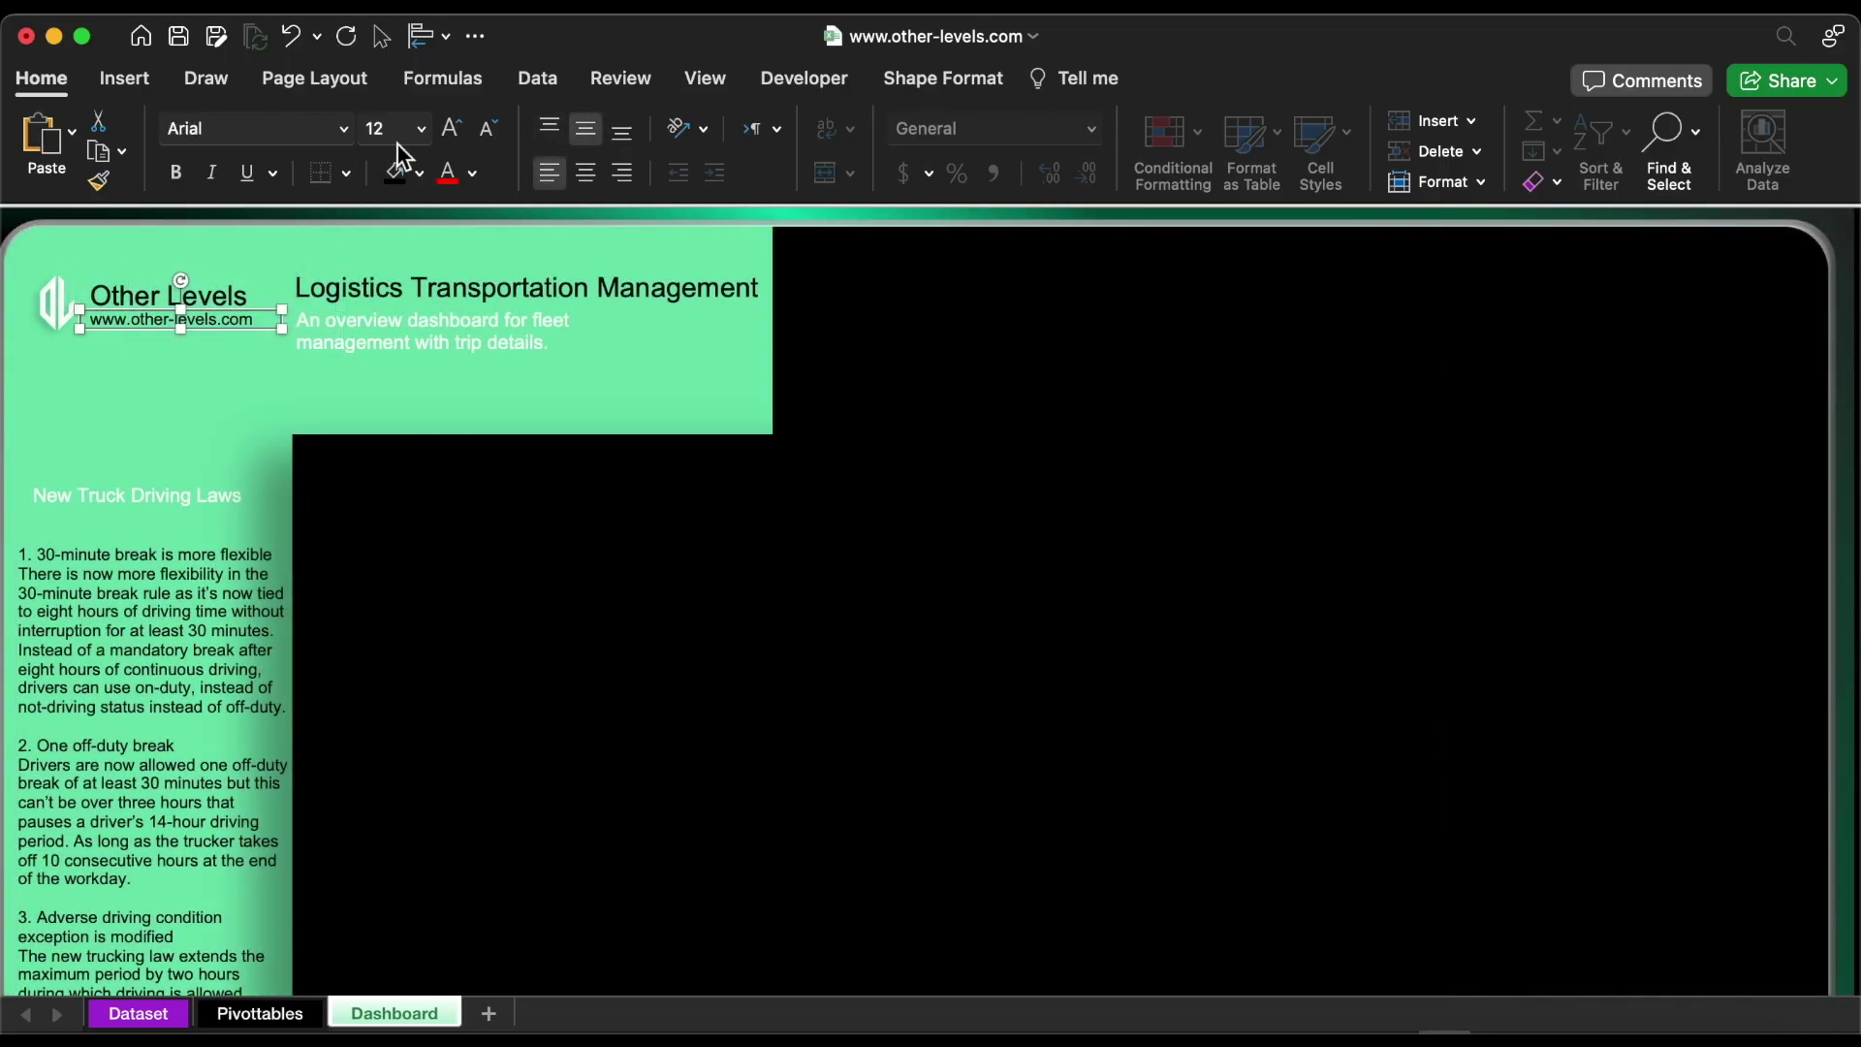
Examine the font settings of the brand name, dashboard title, subtitle, and the sidebar's heading and body text
{"action": "left_click", "coordinate": [250, 281]}
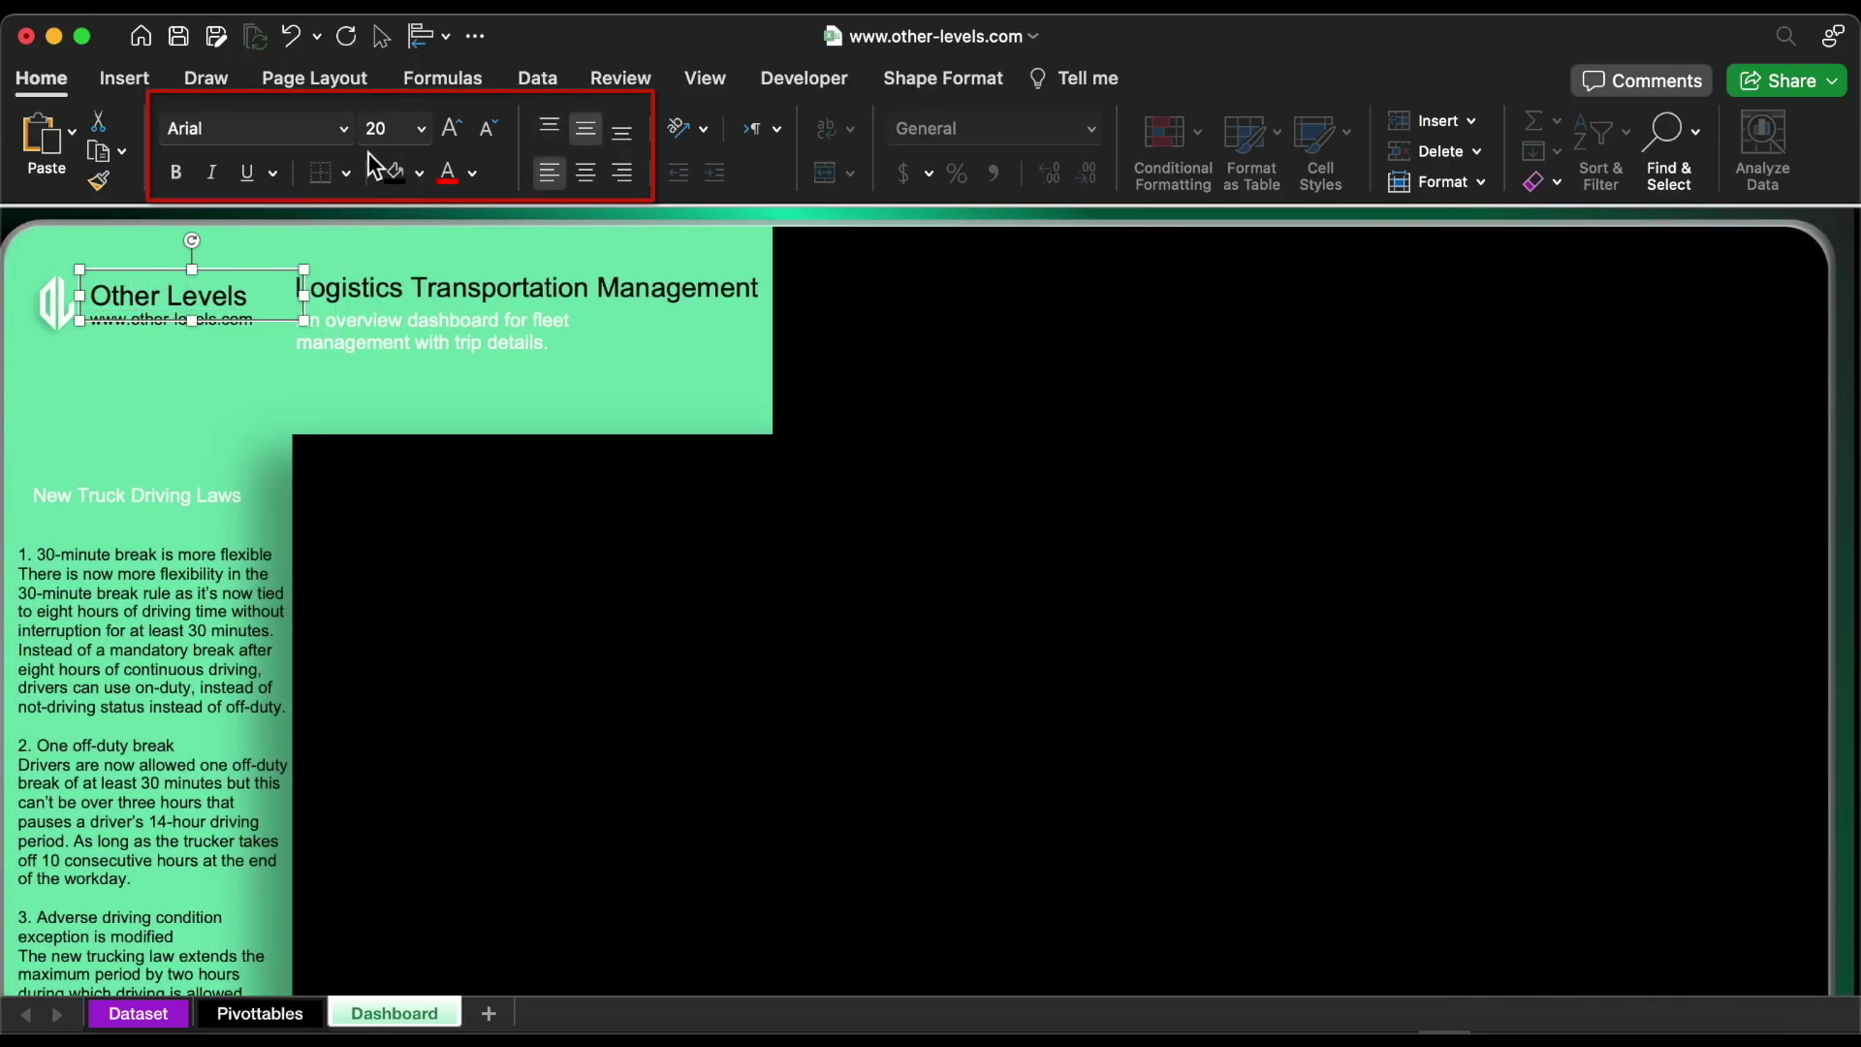
{"action": "left_click", "coordinate": [648, 288]}
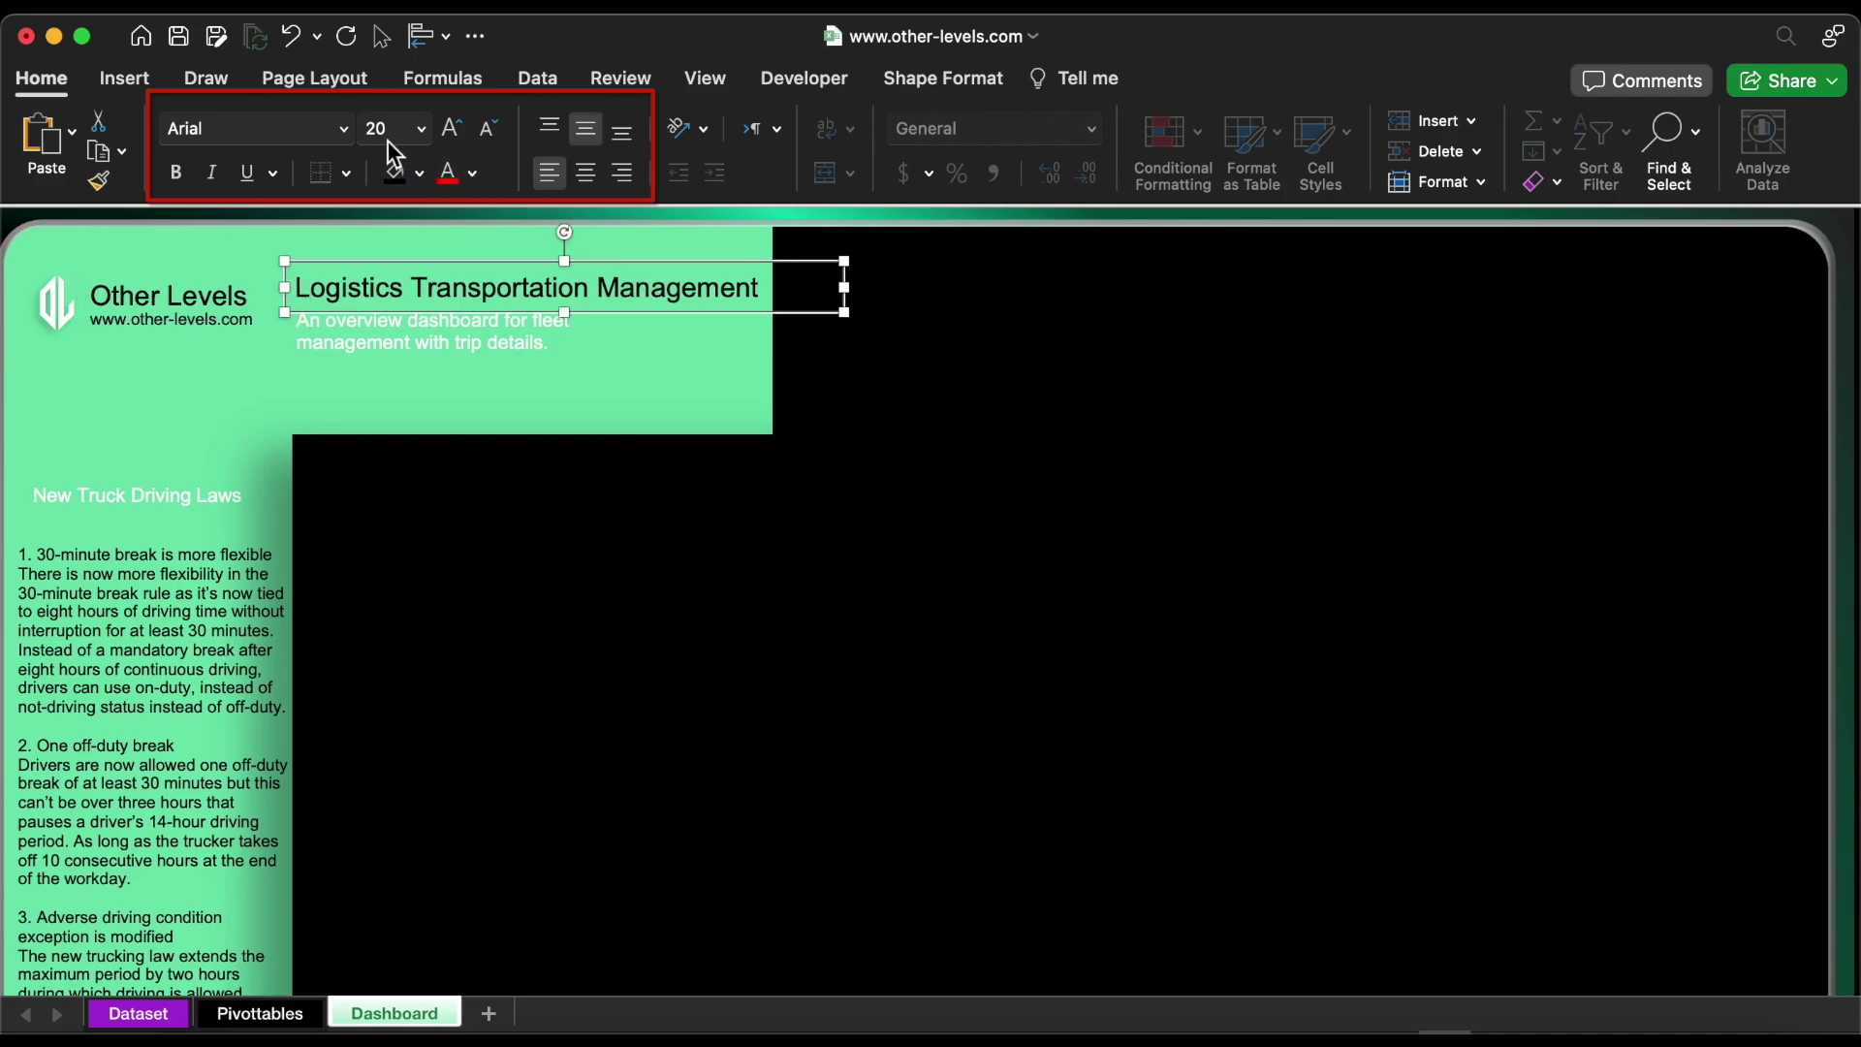
{"action": "left_click", "coordinate": [426, 337]}
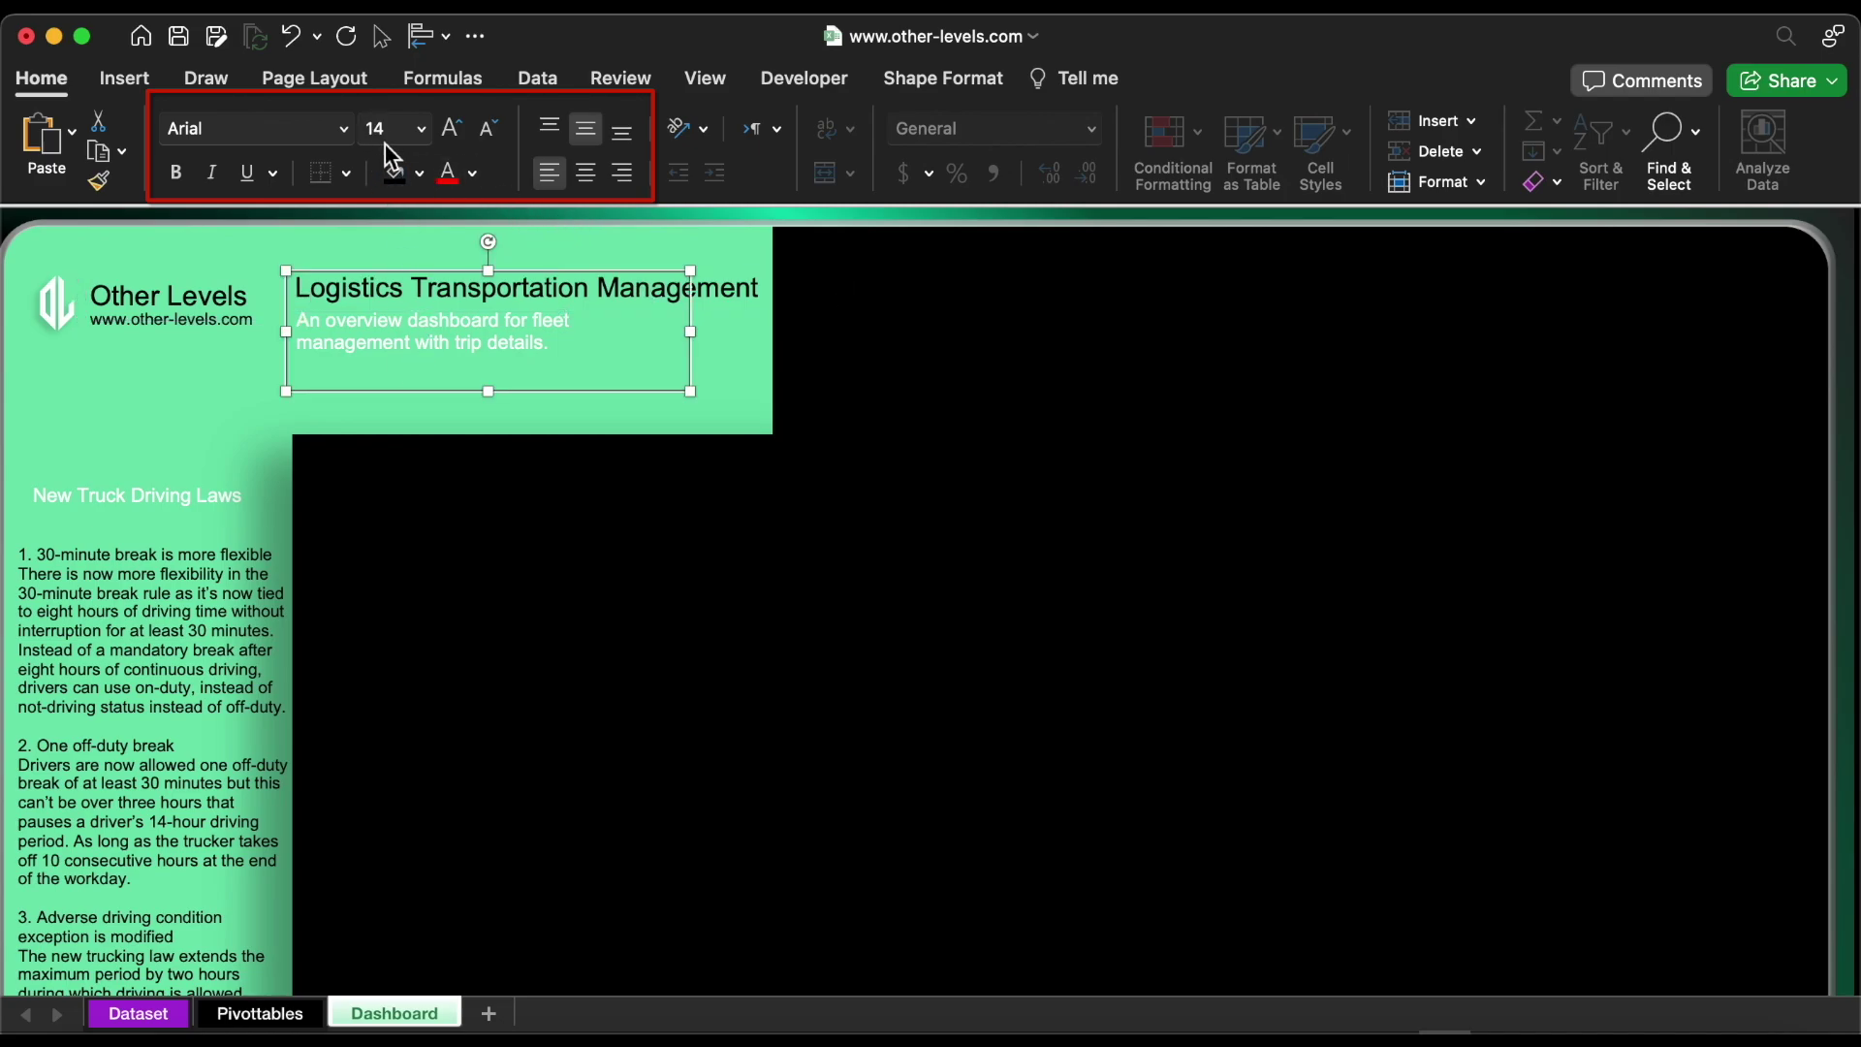
{"action": "left_click", "coordinate": [167, 495]}
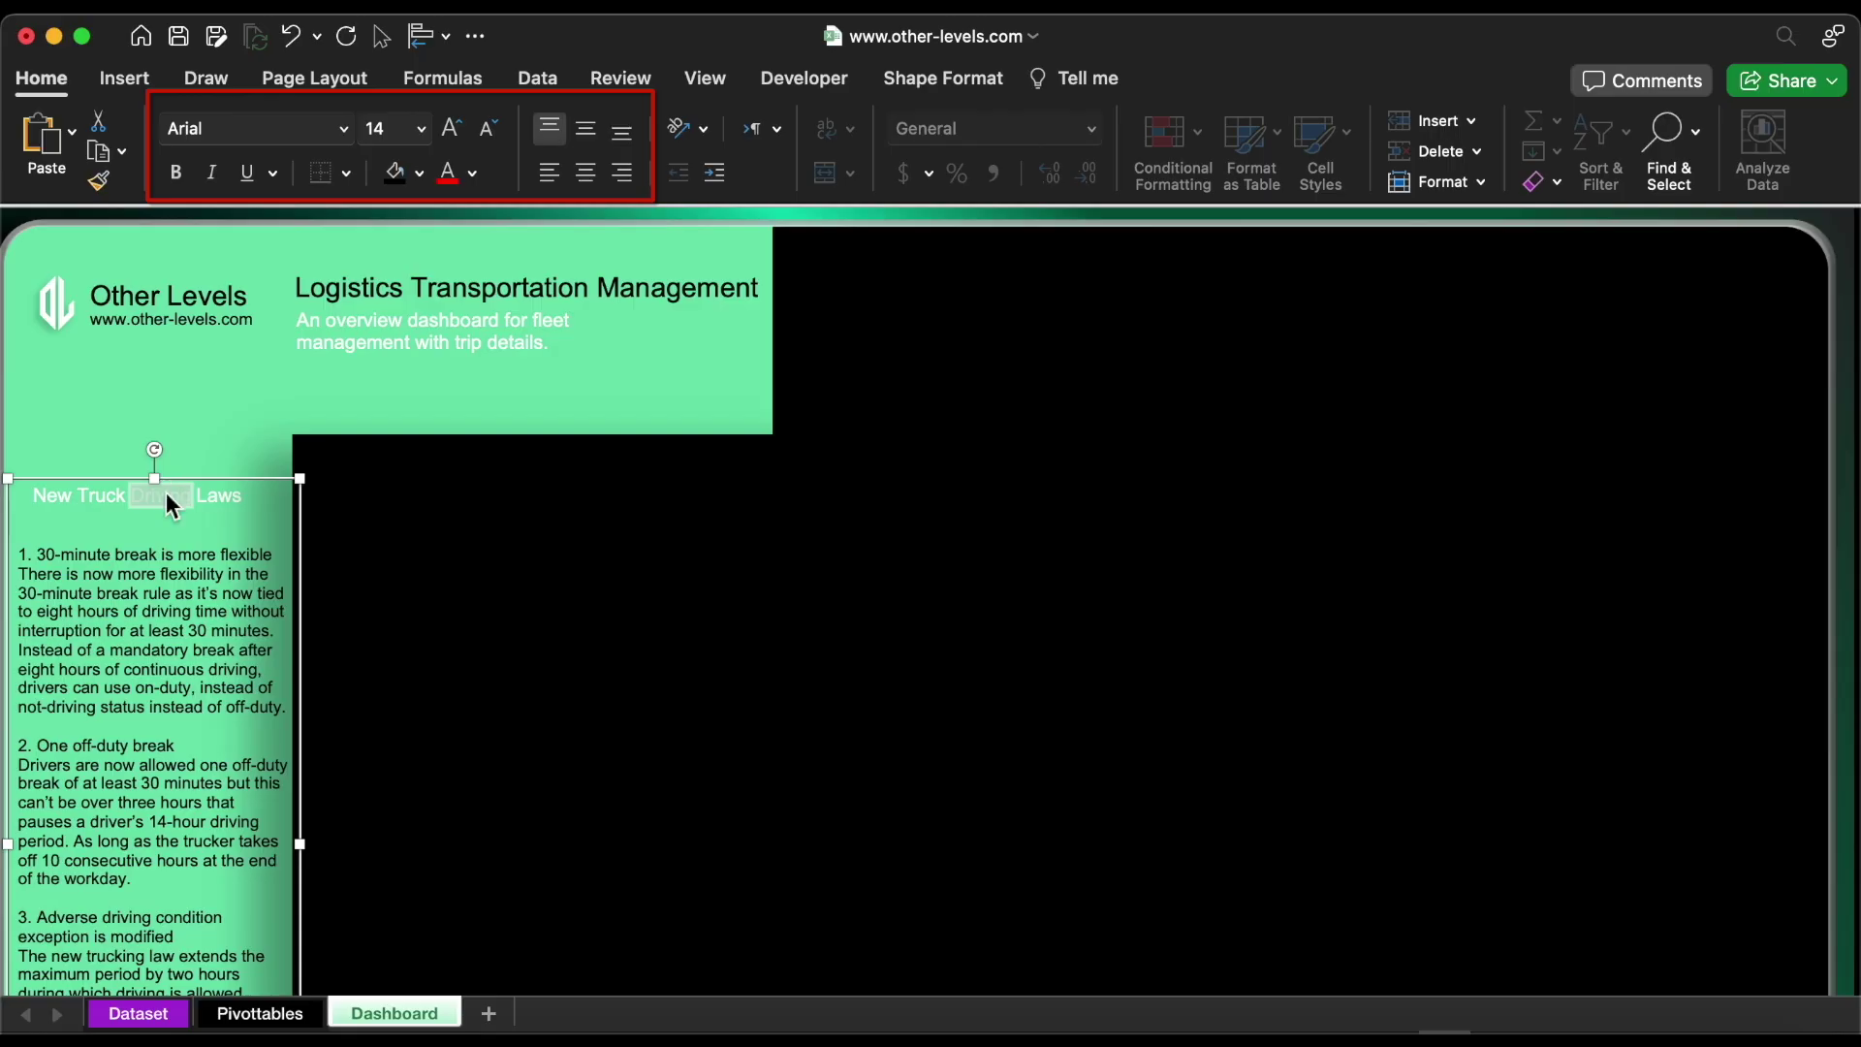
{"action": "left_click", "coordinate": [137, 572]}
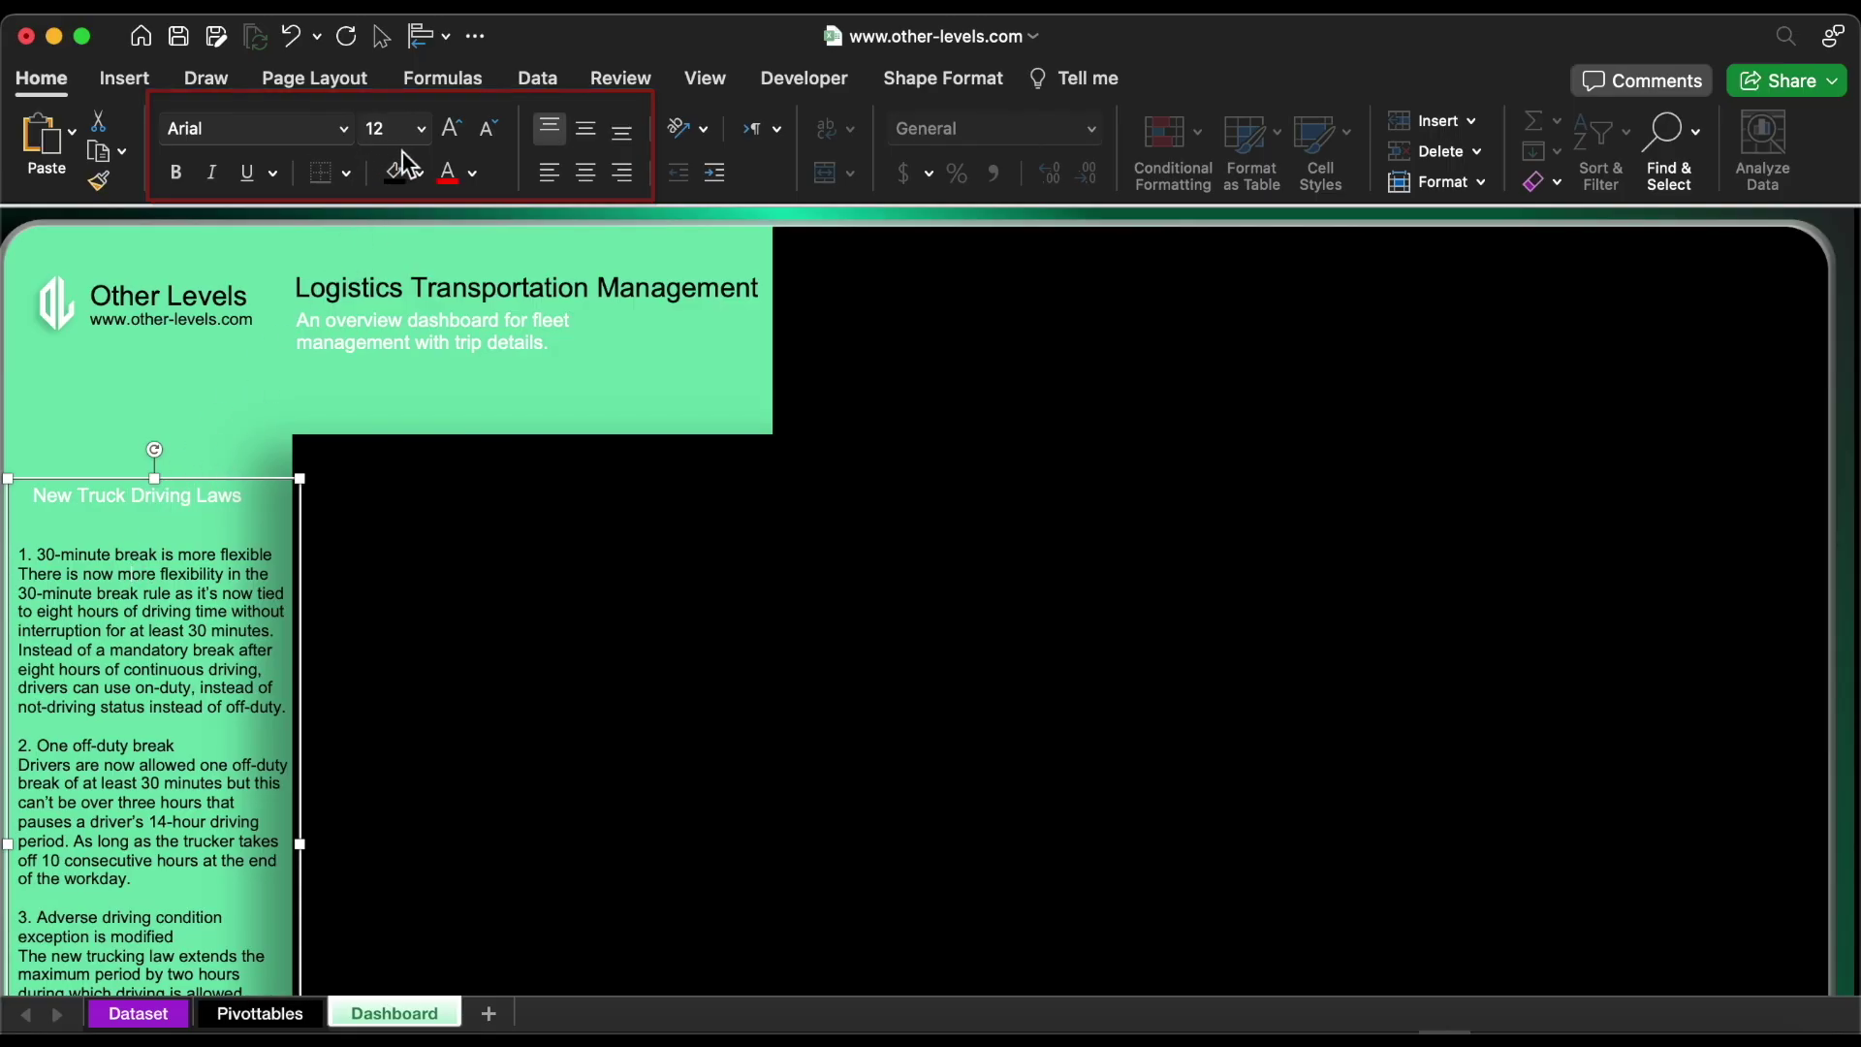
Insert a plus-shaped icon above the "Logistics Transportation Management" title
{"action": "left_click", "coordinate": [126, 78]}
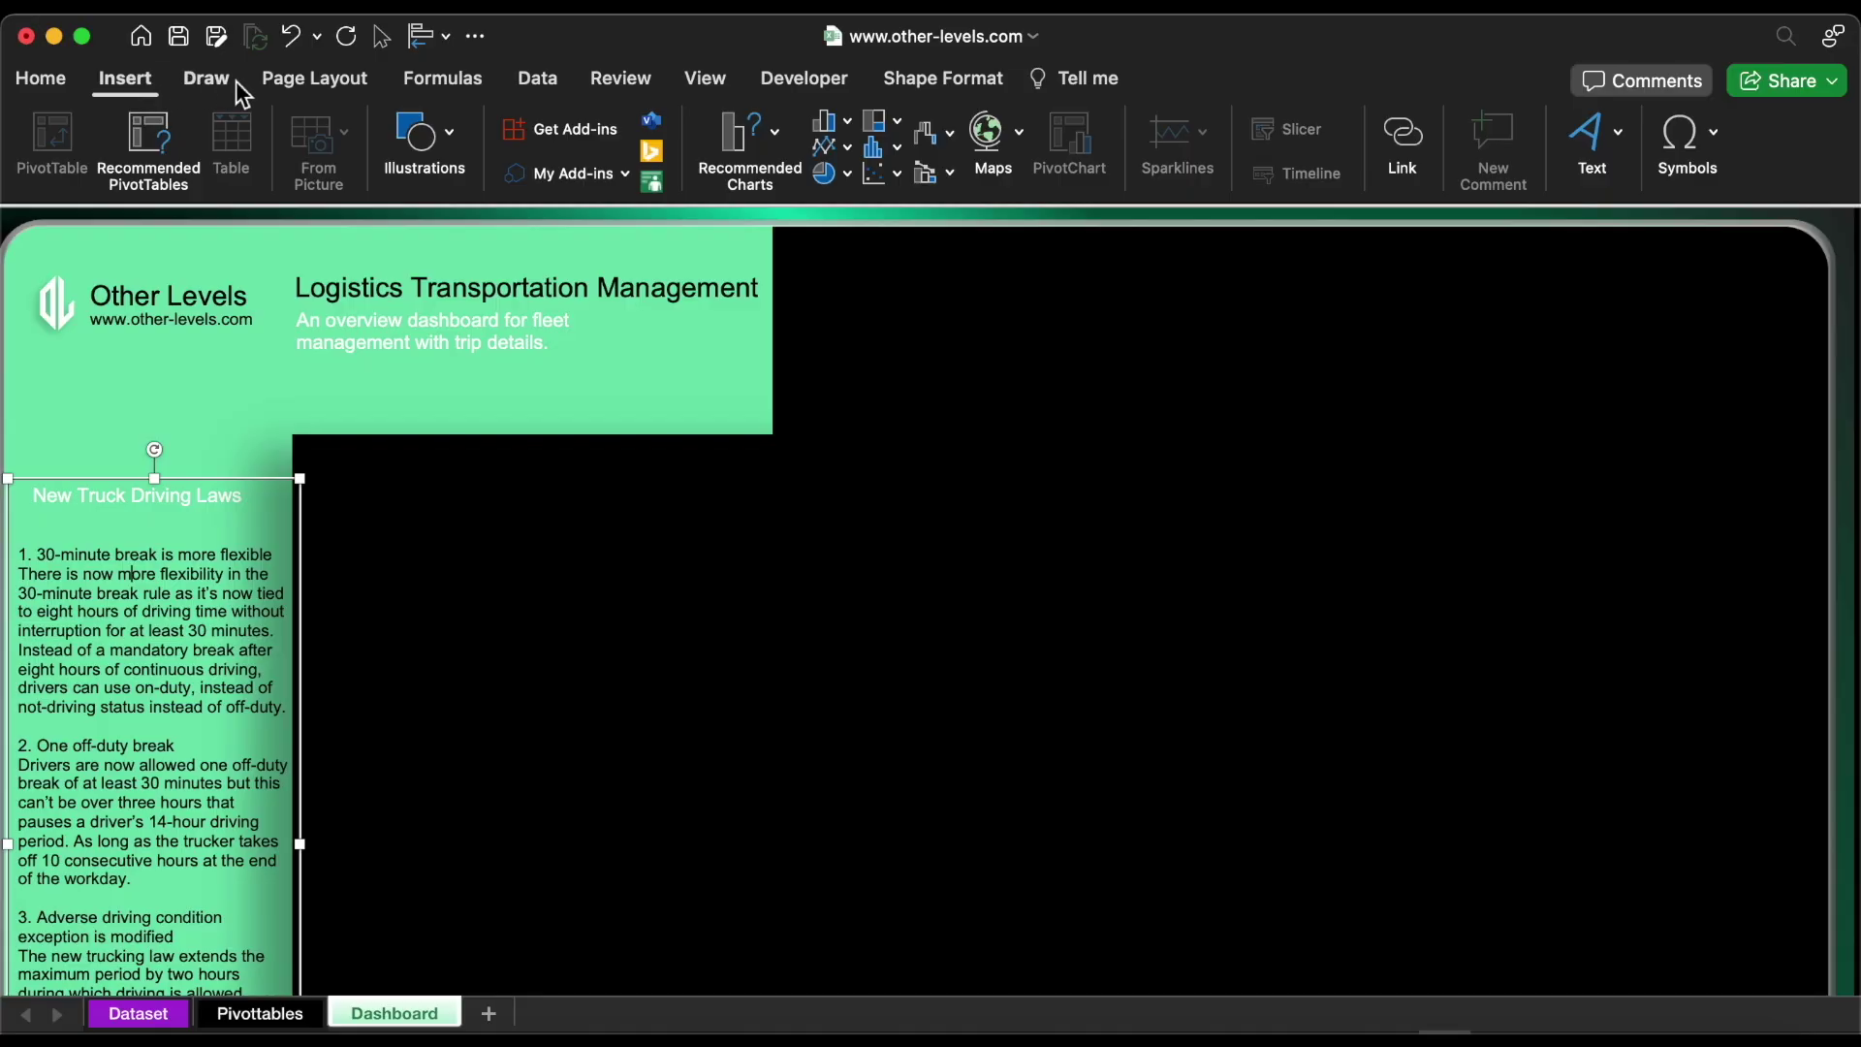
{"action": "left_click", "coordinate": [419, 138]}
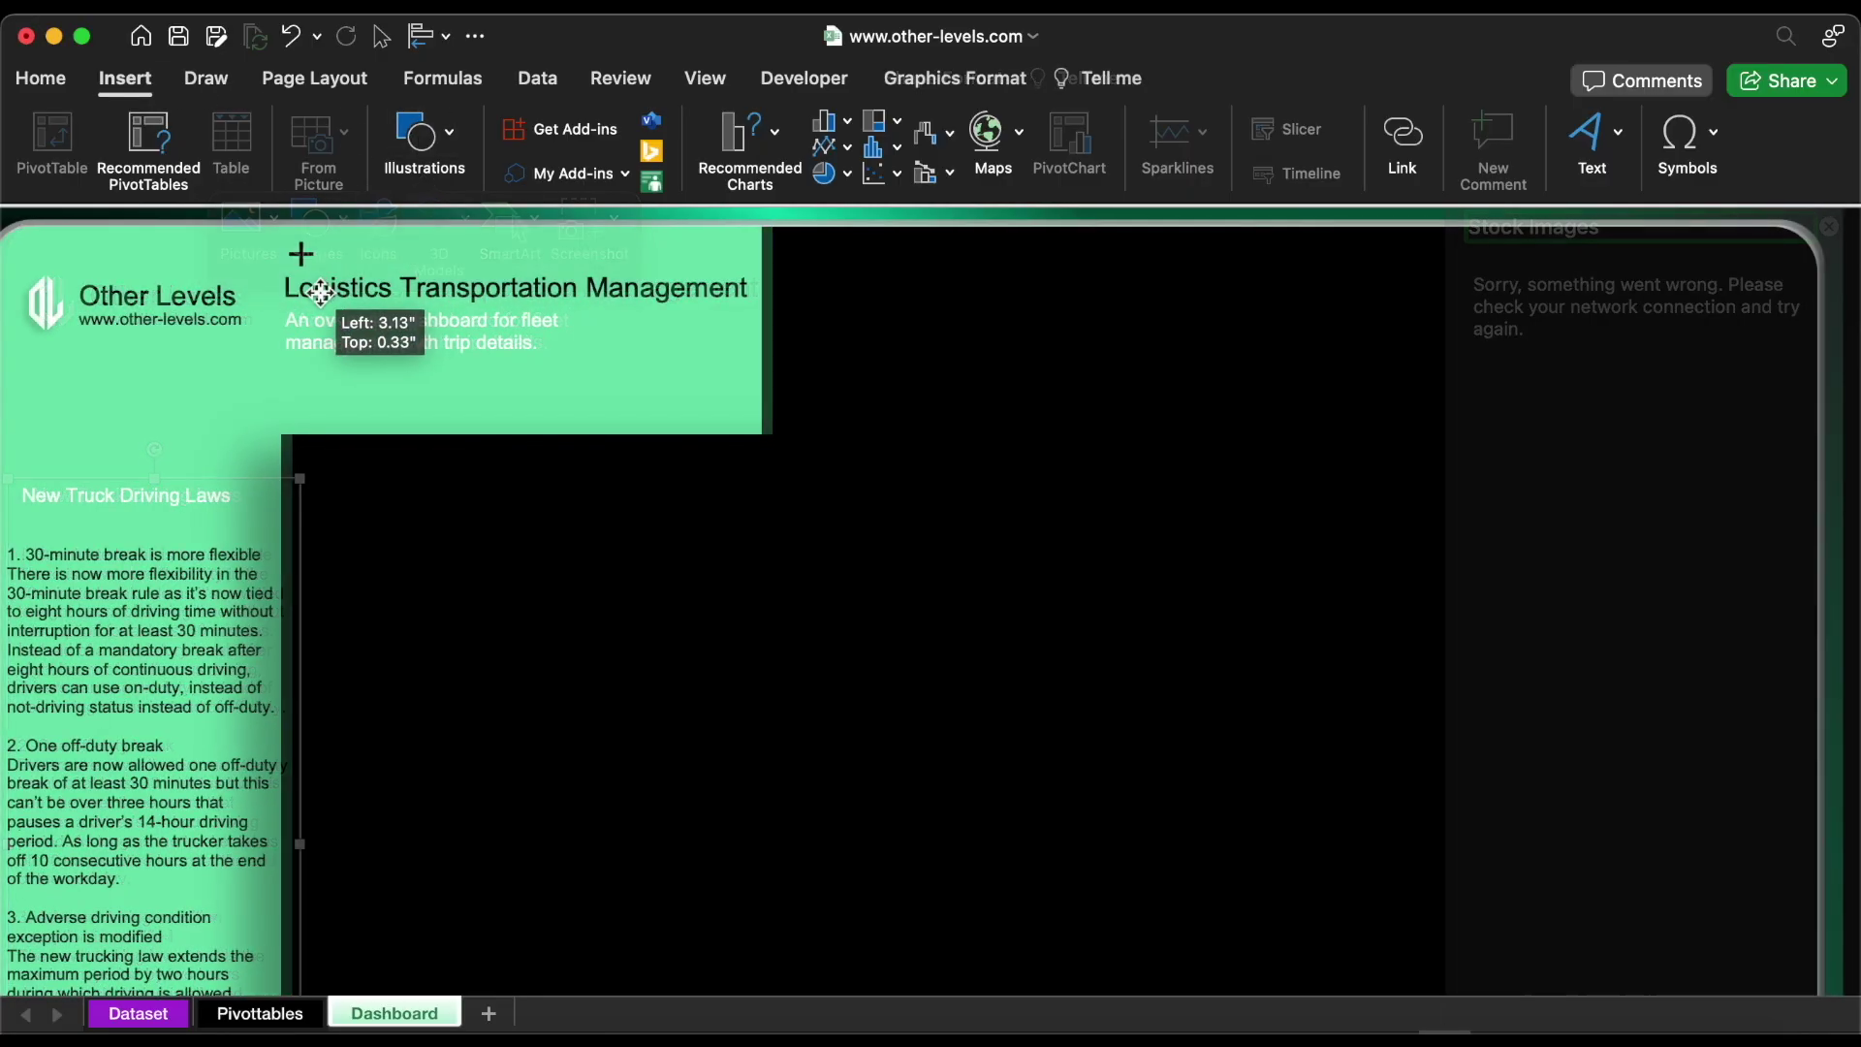
{"action": "left_click_drag", "start_coordinate": [320, 294], "coordinate": [320, 290]}
Draw a narrow vertical rectangle about 0.28" high and 0.07" wide just before the "New Truck Driving Laws" heading
{"action": "left_click", "coordinate": [427, 144]}
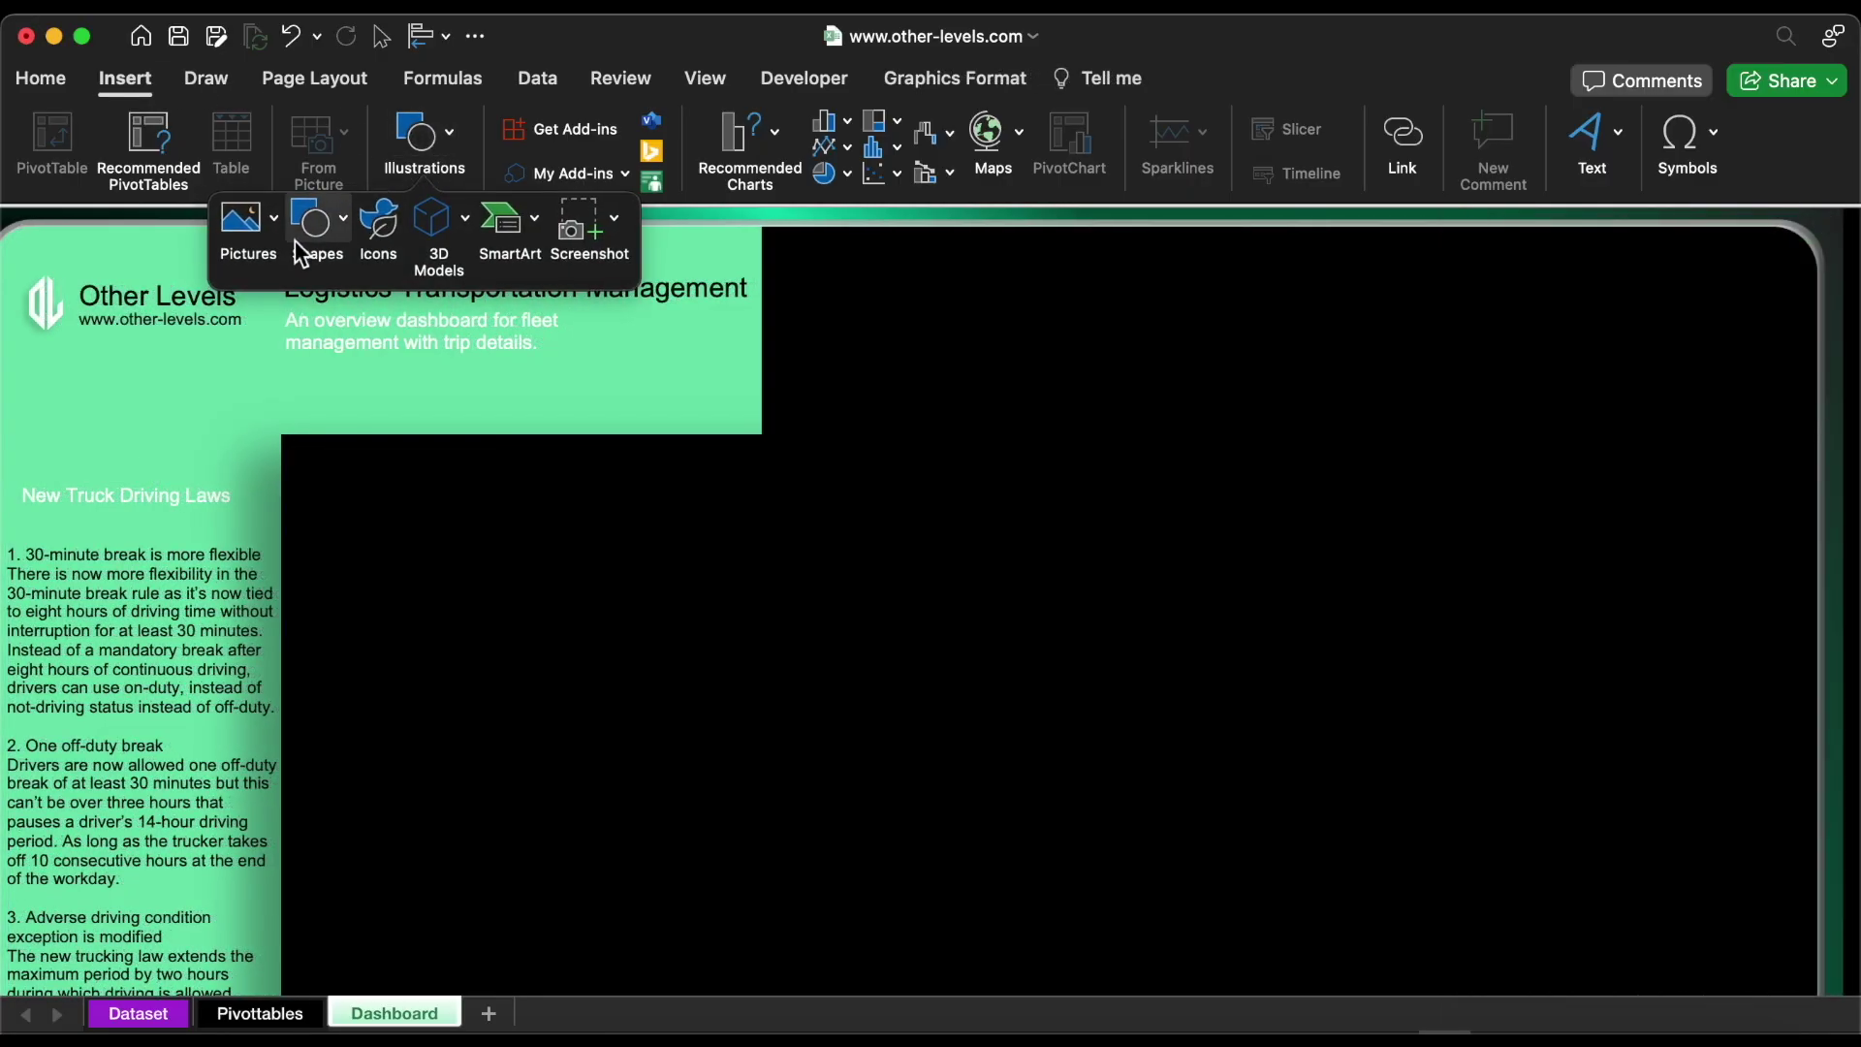
{"action": "left_click", "coordinate": [296, 242]}
{"action": "left_click", "coordinate": [602, 308]}
{"action": "left_click_drag", "start_coordinate": [18, 485], "coordinate": [21, 511]}
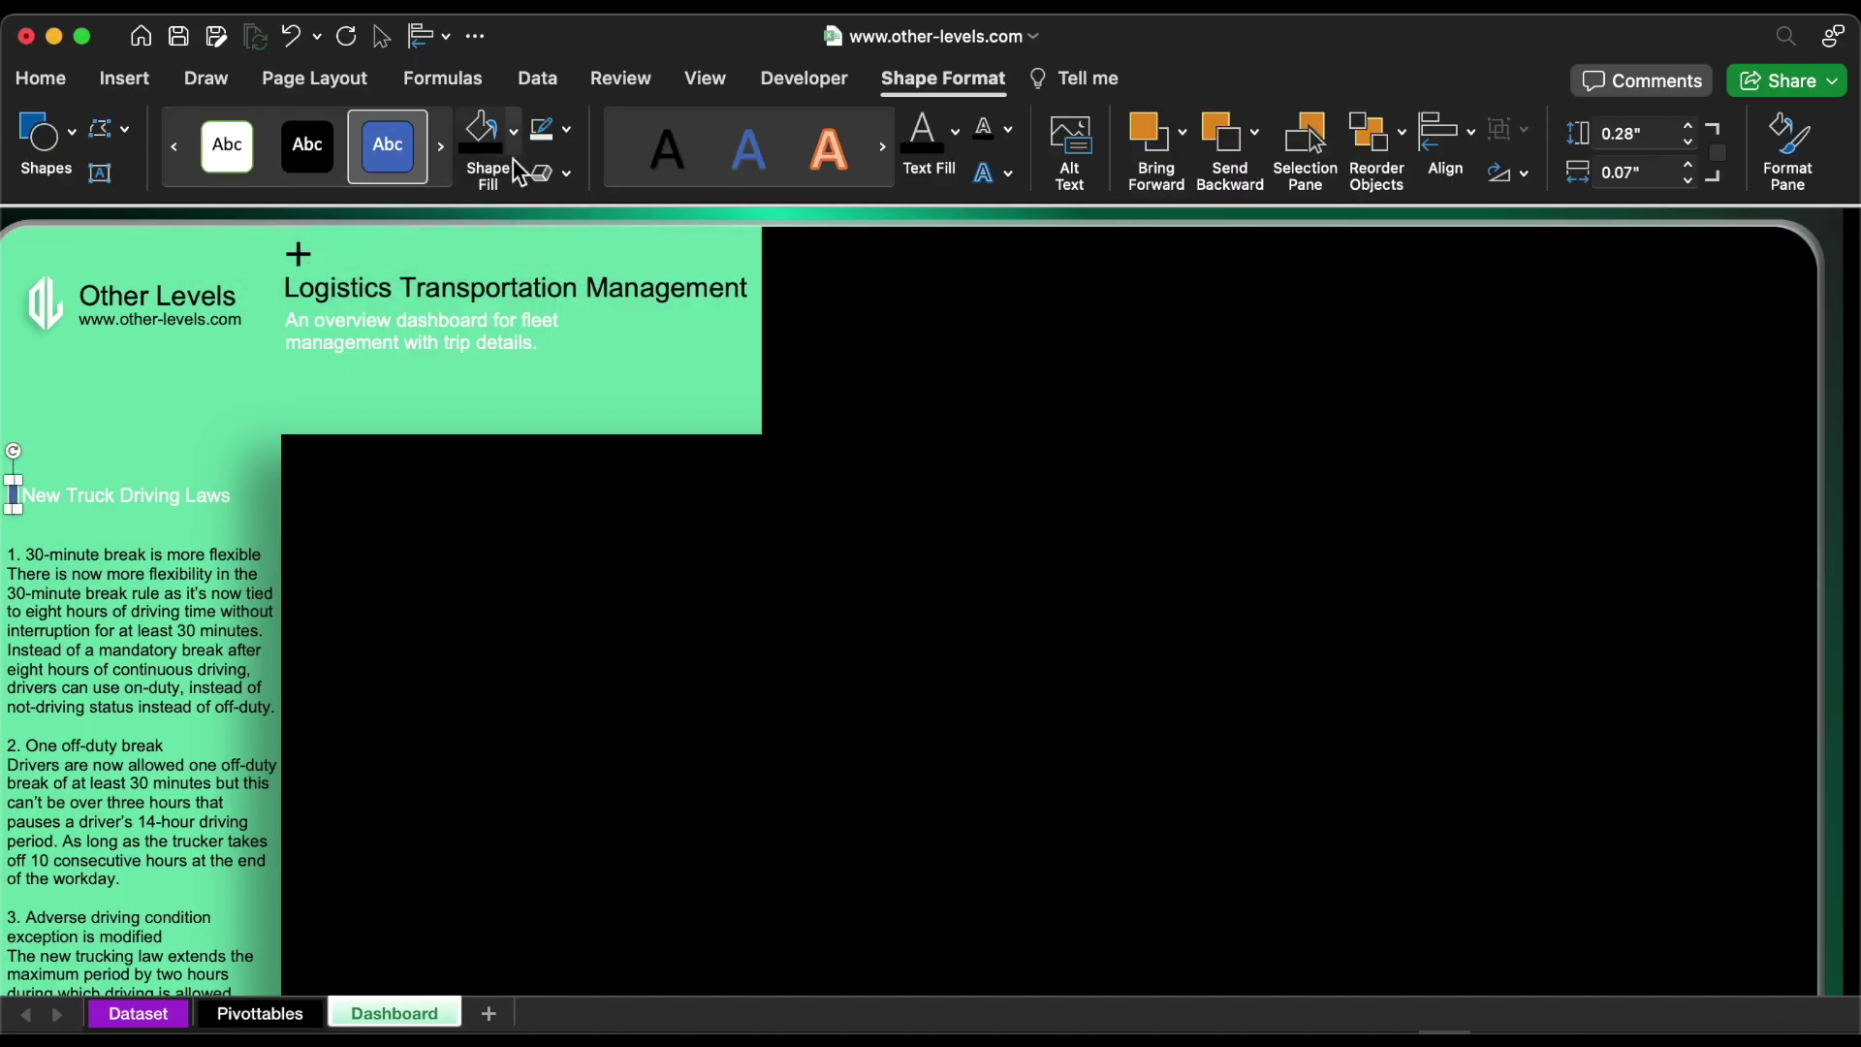
Remove the narrow rectangle's outline and fill it with purple, hex A930D8
{"action": "left_click", "coordinate": [566, 130]}
{"action": "left_click", "coordinate": [573, 210]}
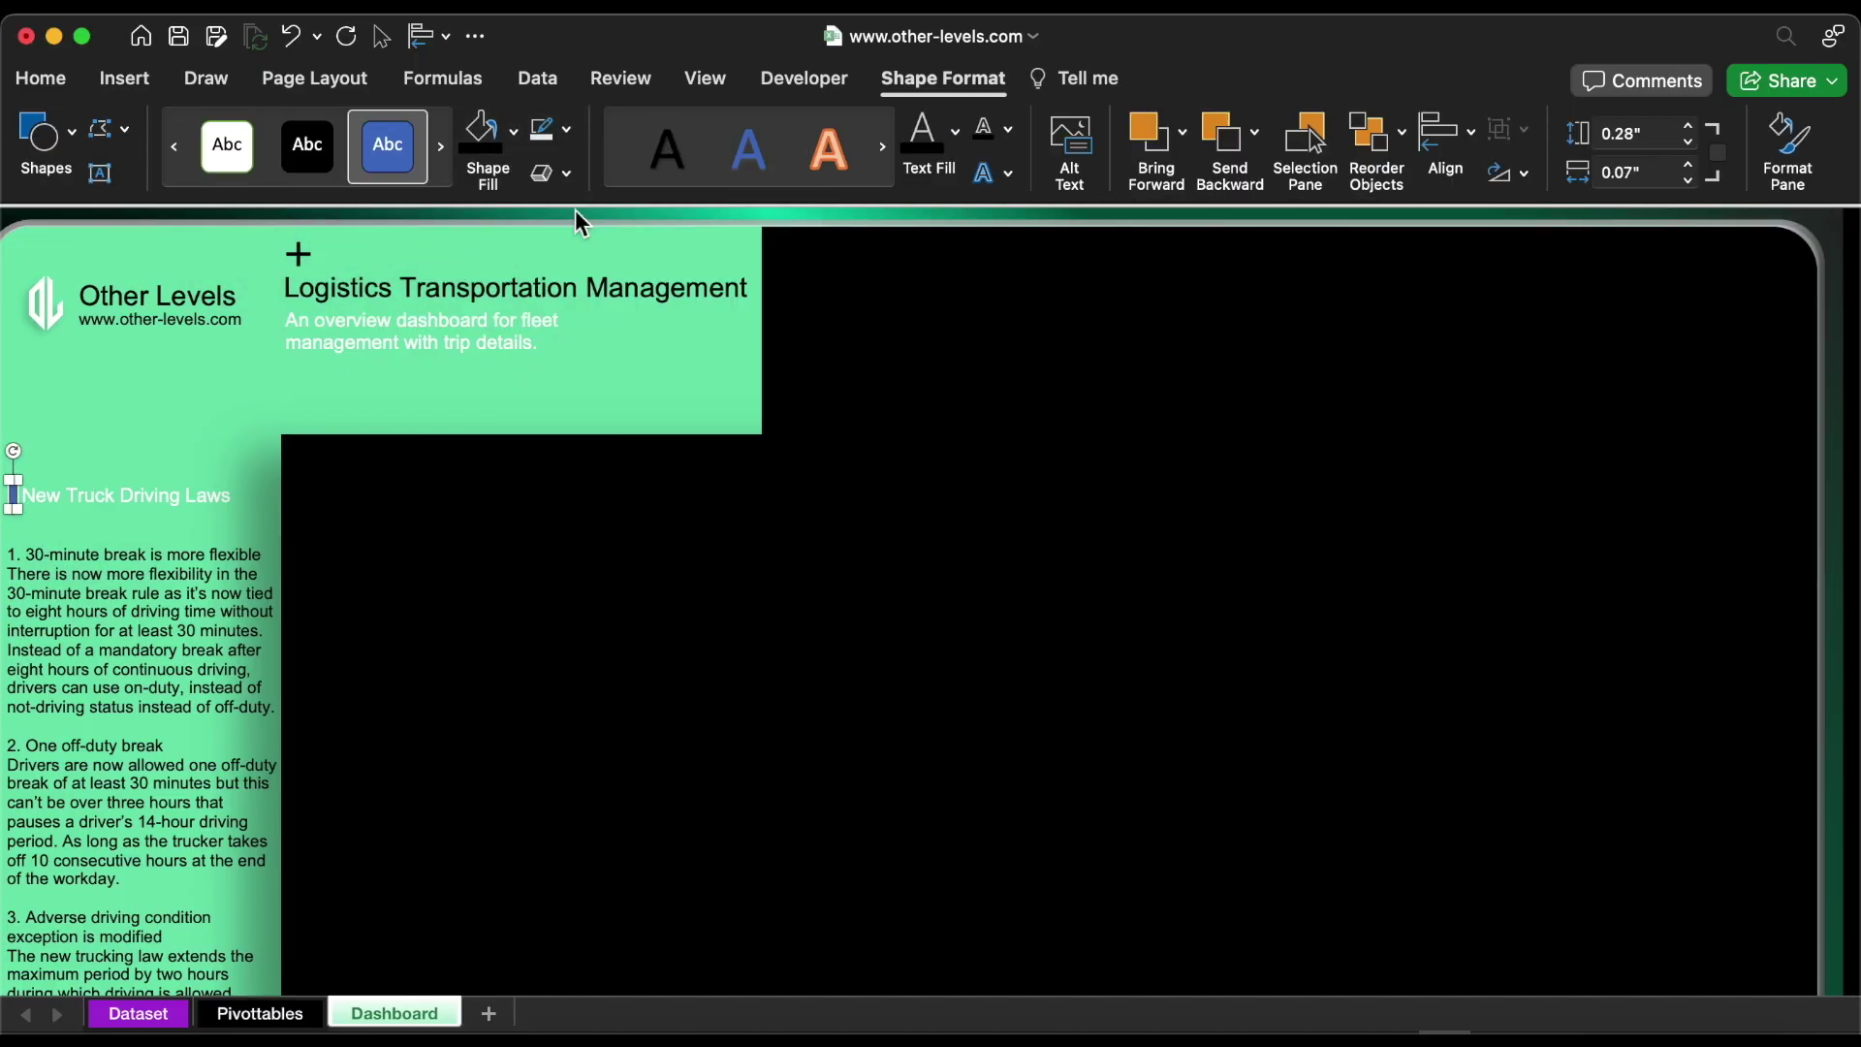
{"action": "left_click", "coordinate": [513, 136]}
{"action": "left_click", "coordinate": [570, 613]}
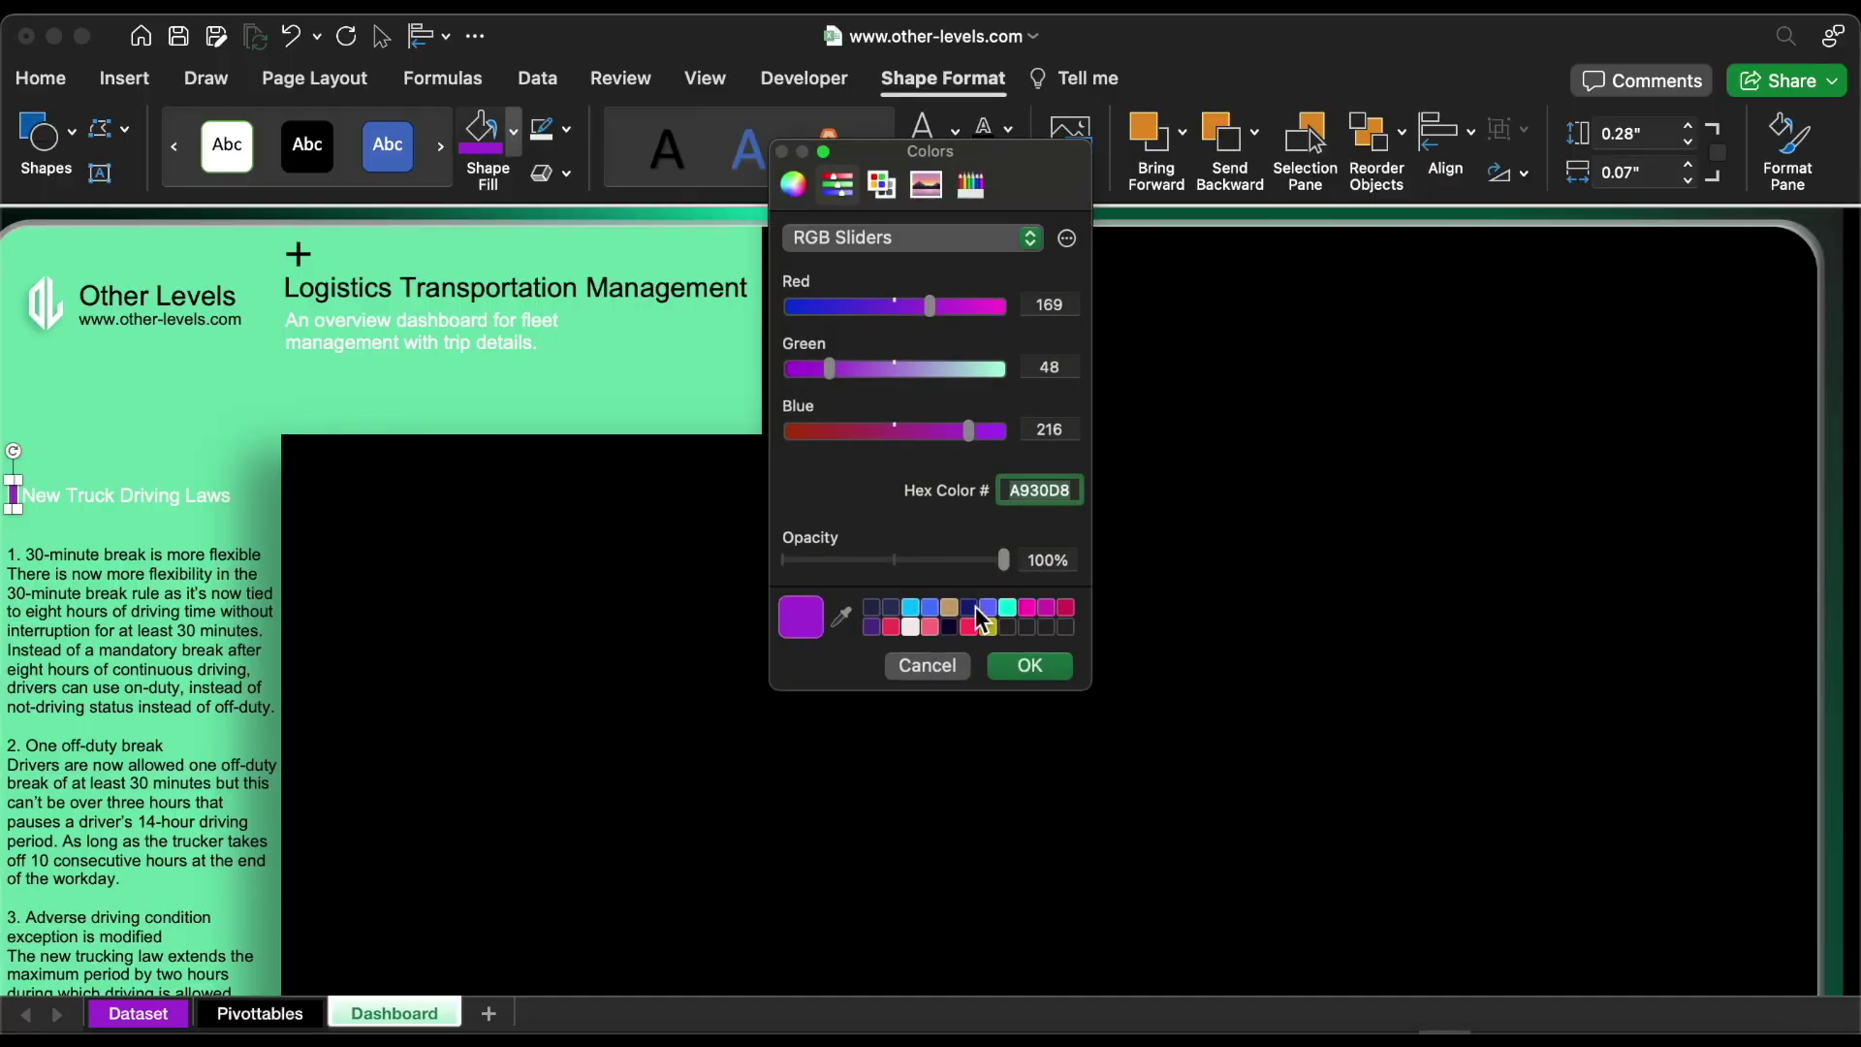
{"action": "left_click", "coordinate": [1029, 664]}
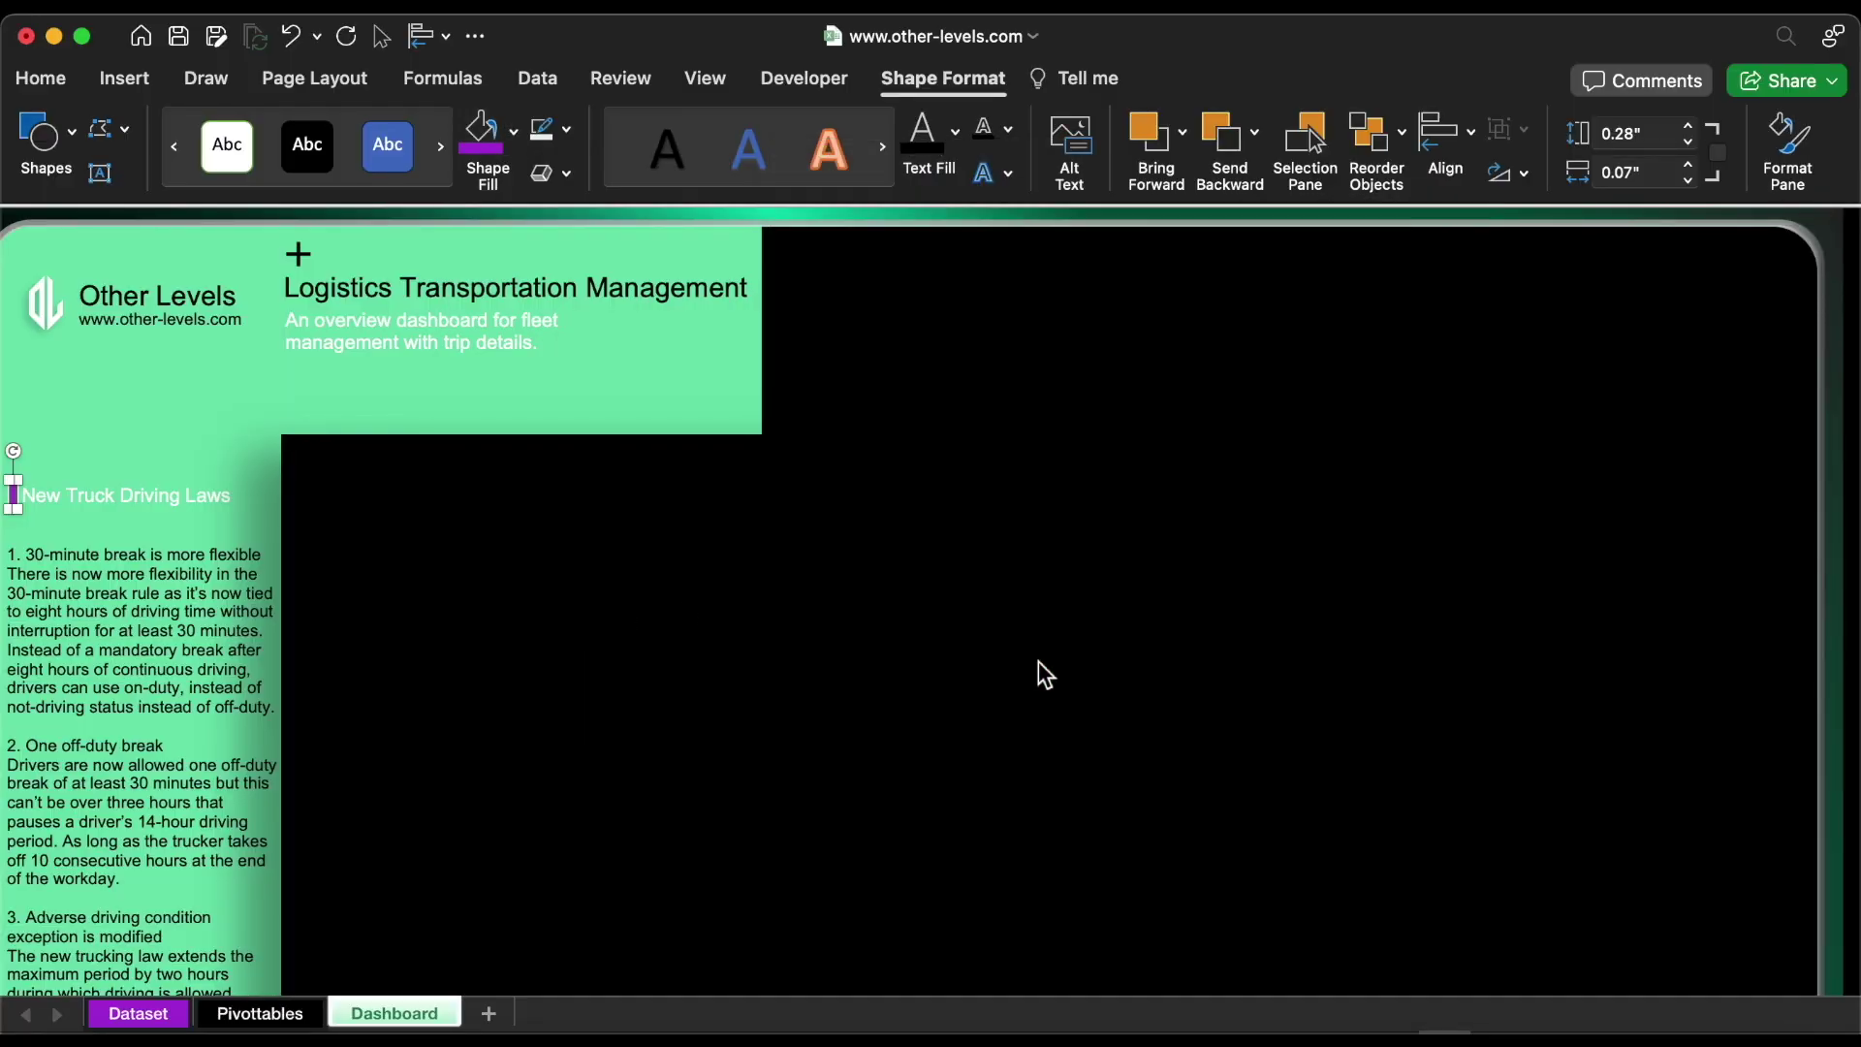
On the Pivottables sheet, insert a Month slicer from the Total Trips pivot table and apply a dark slicer style
{"action": "left_click", "coordinate": [281, 1013]}
{"action": "left_click", "coordinate": [179, 299]}
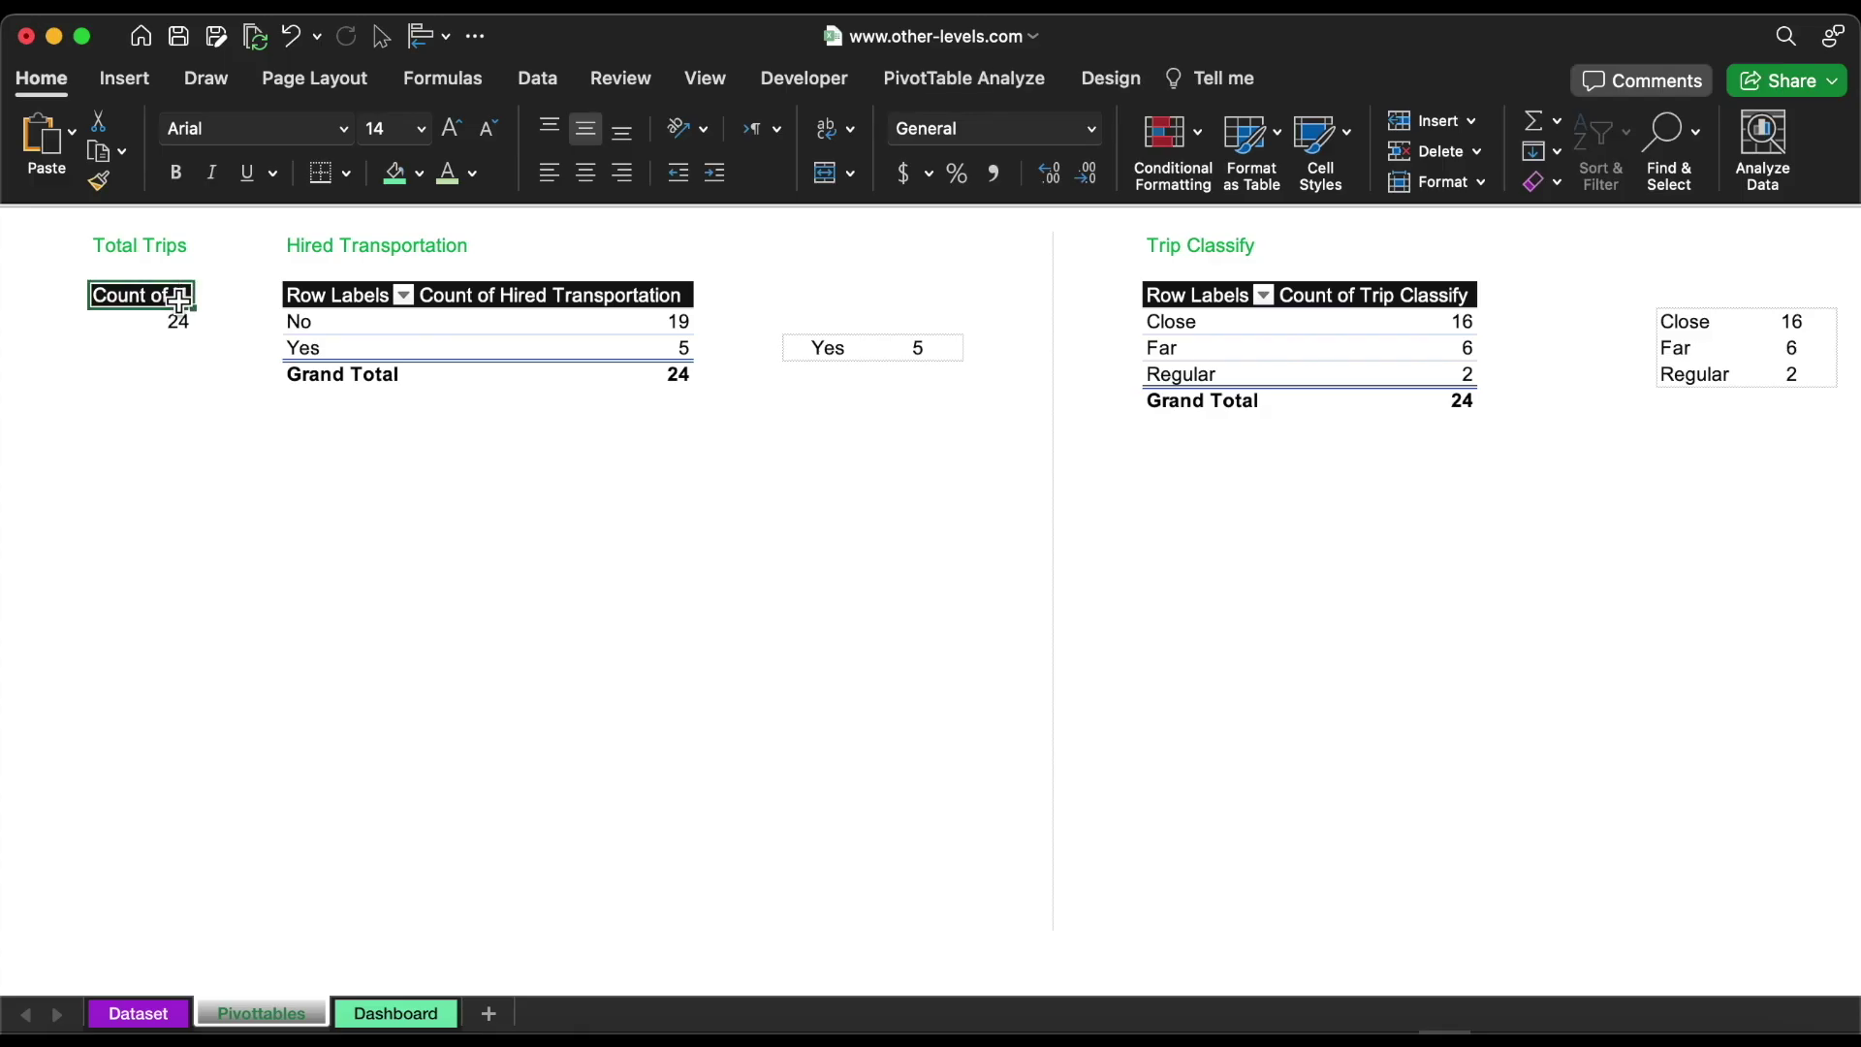
{"action": "left_click", "coordinate": [127, 79]}
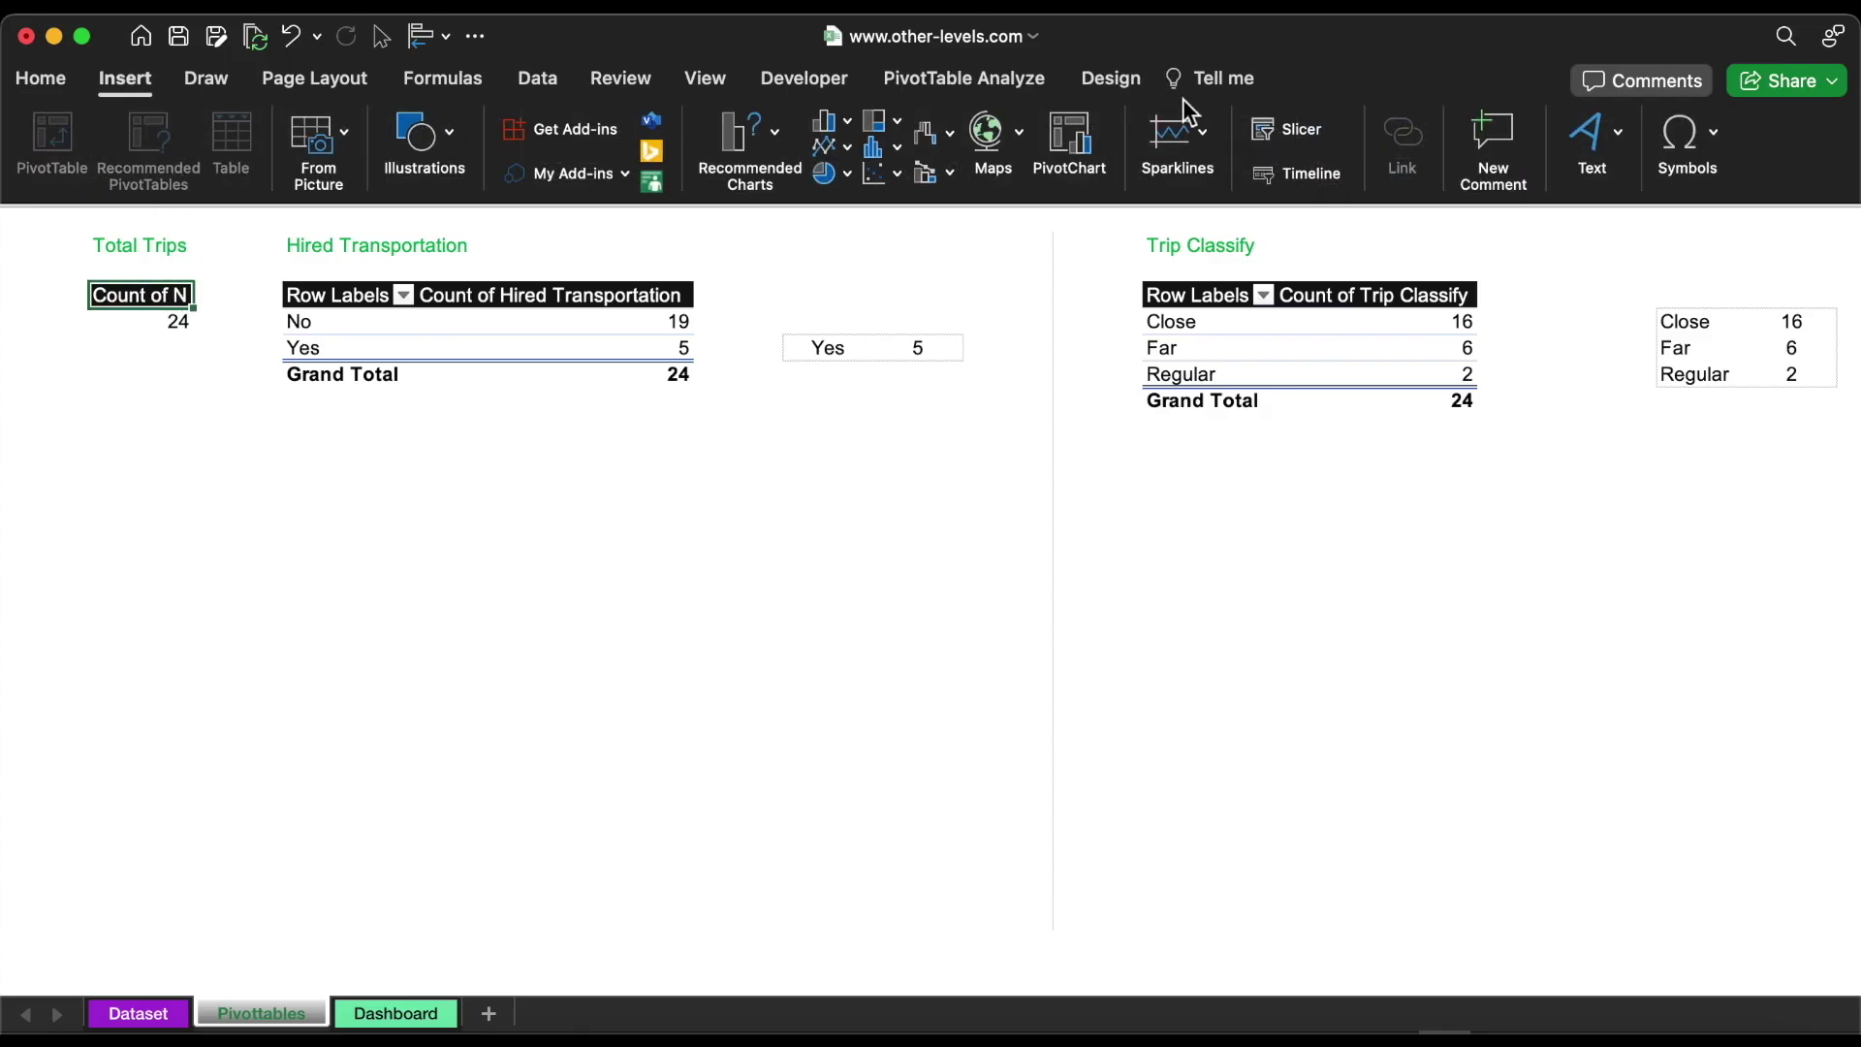
{"action": "left_click", "coordinate": [1306, 124]}
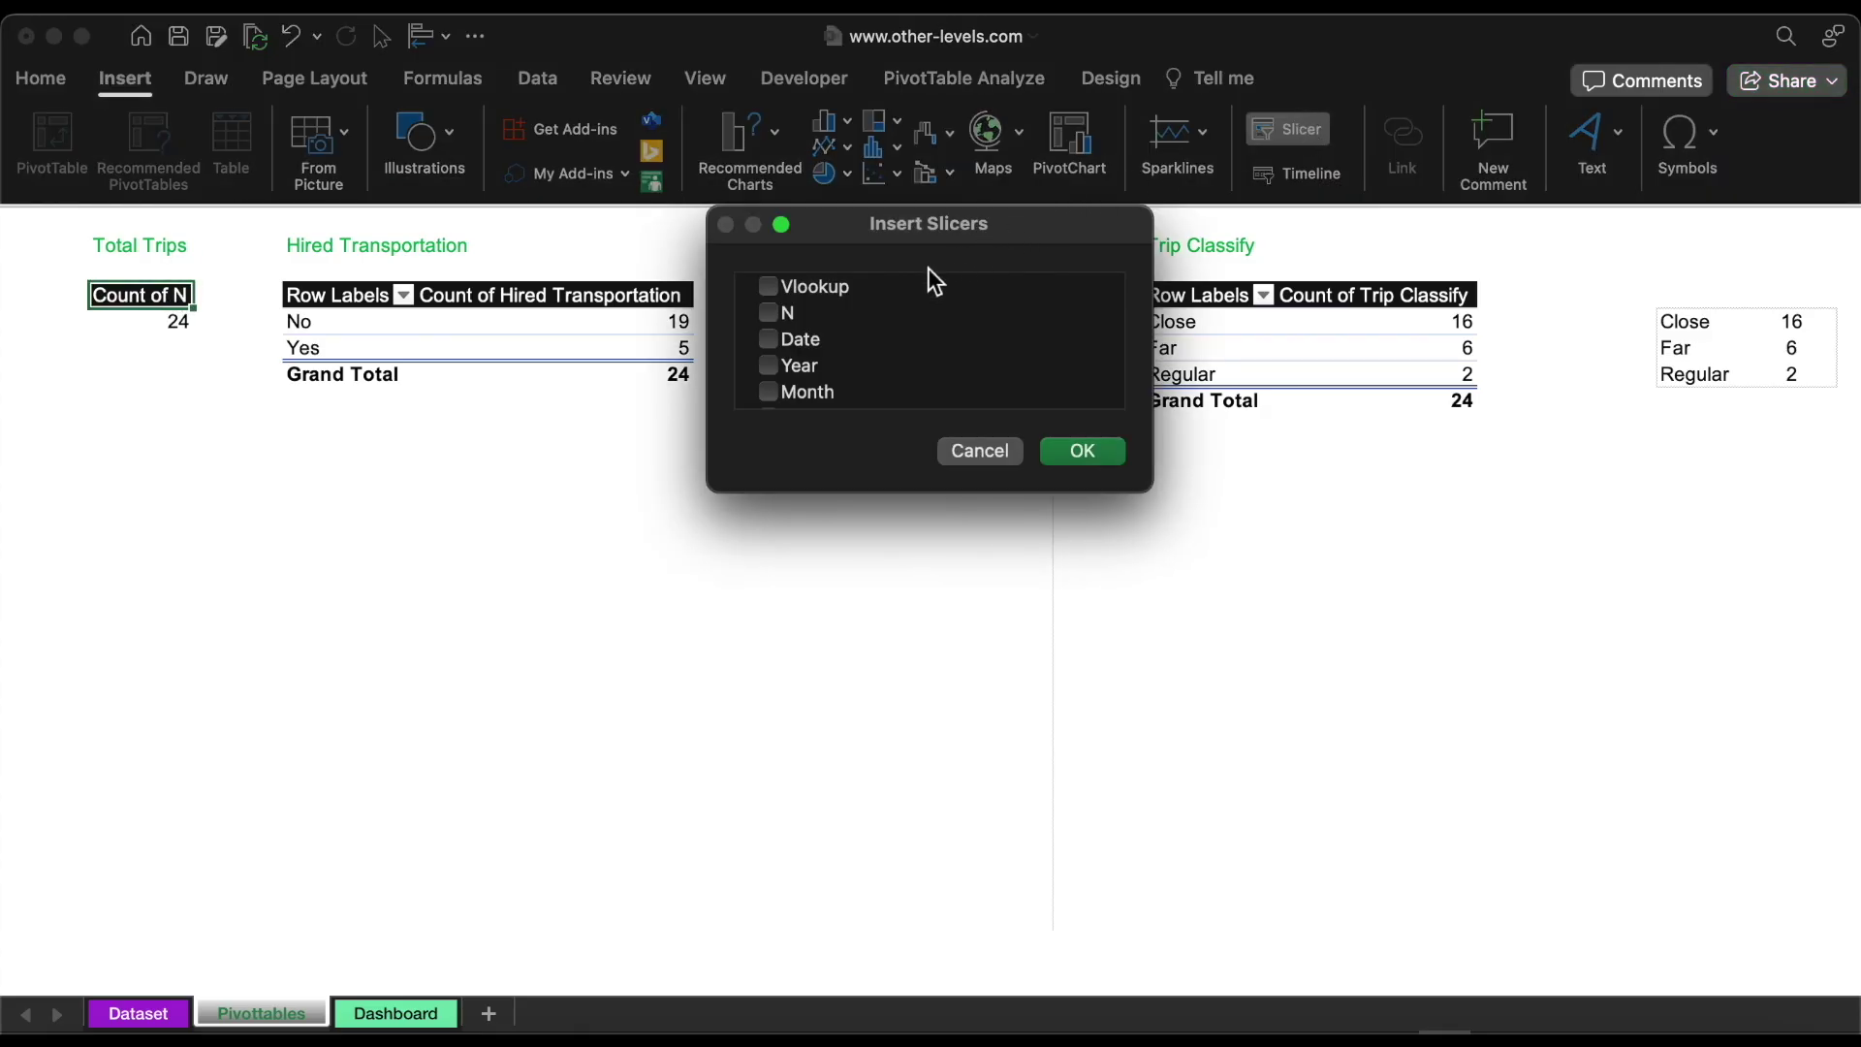
{"action": "left_click", "coordinate": [1072, 451]}
{"action": "left_click_drag", "start_coordinate": [957, 480], "coordinate": [461, 481]}
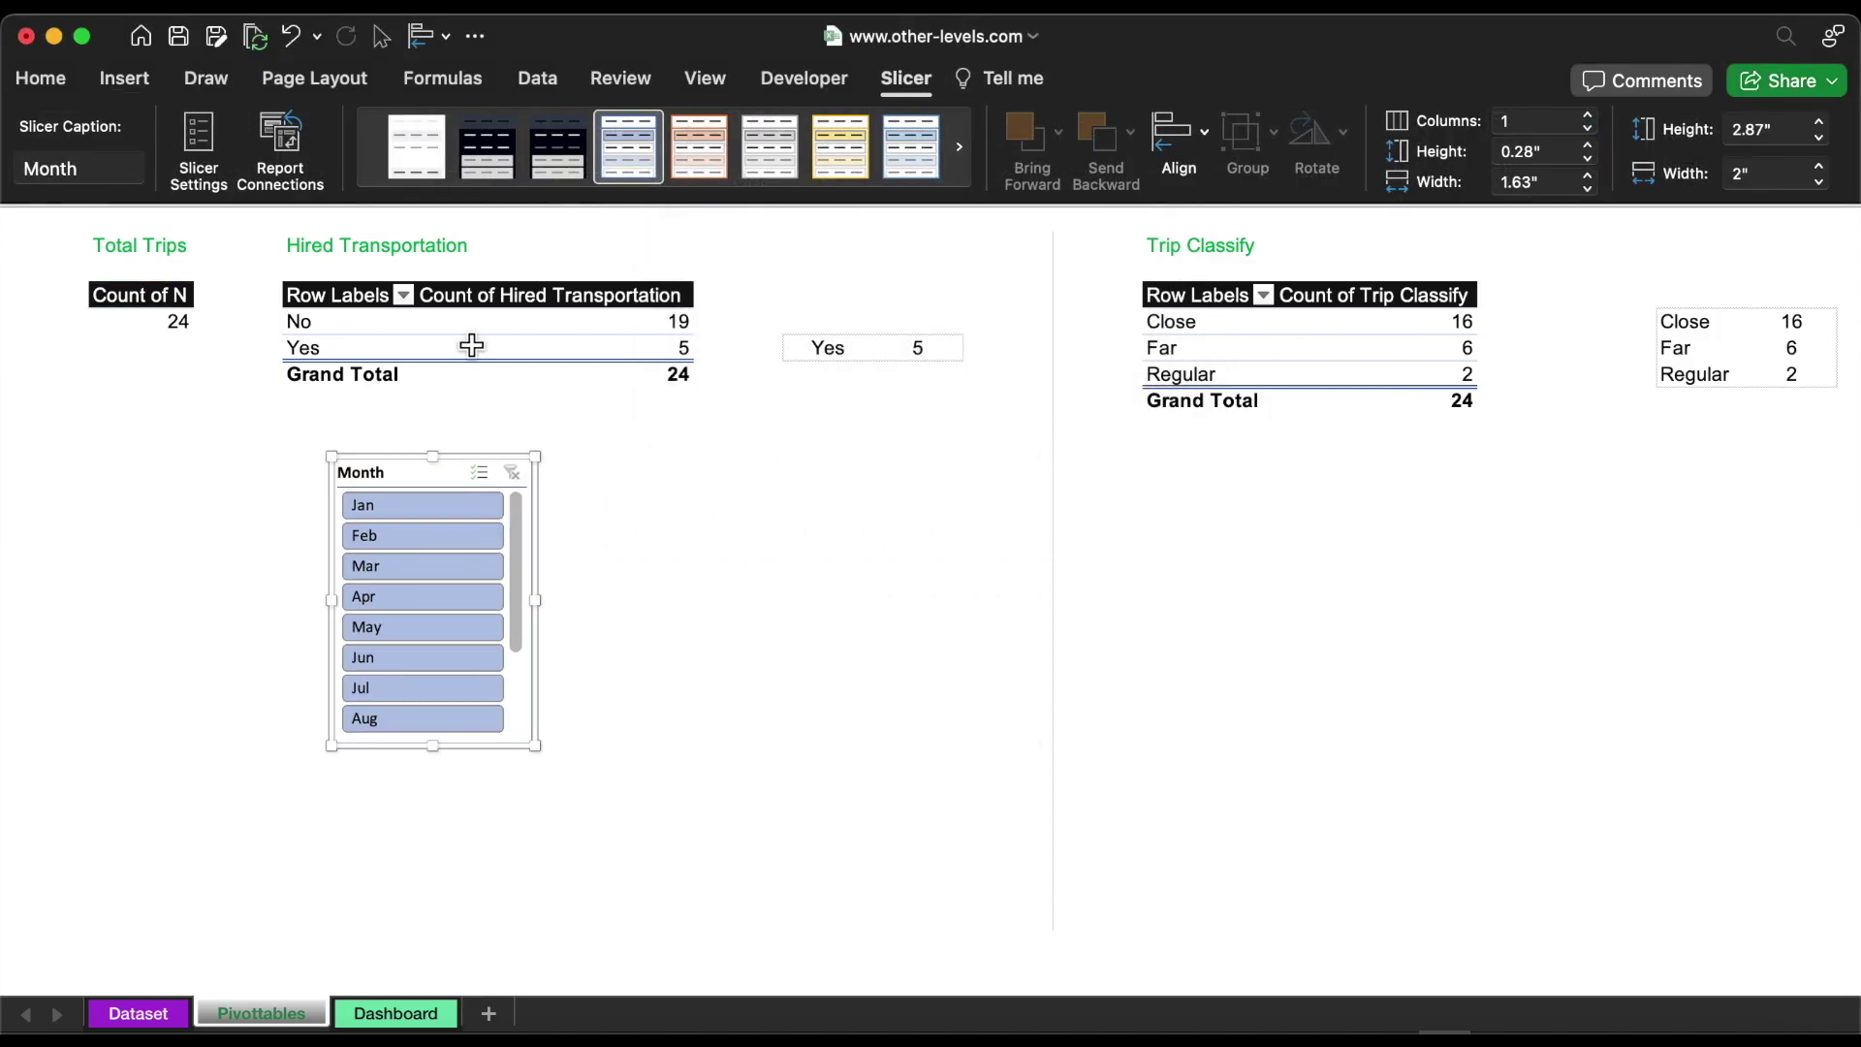
{"action": "left_click", "coordinate": [504, 161]}
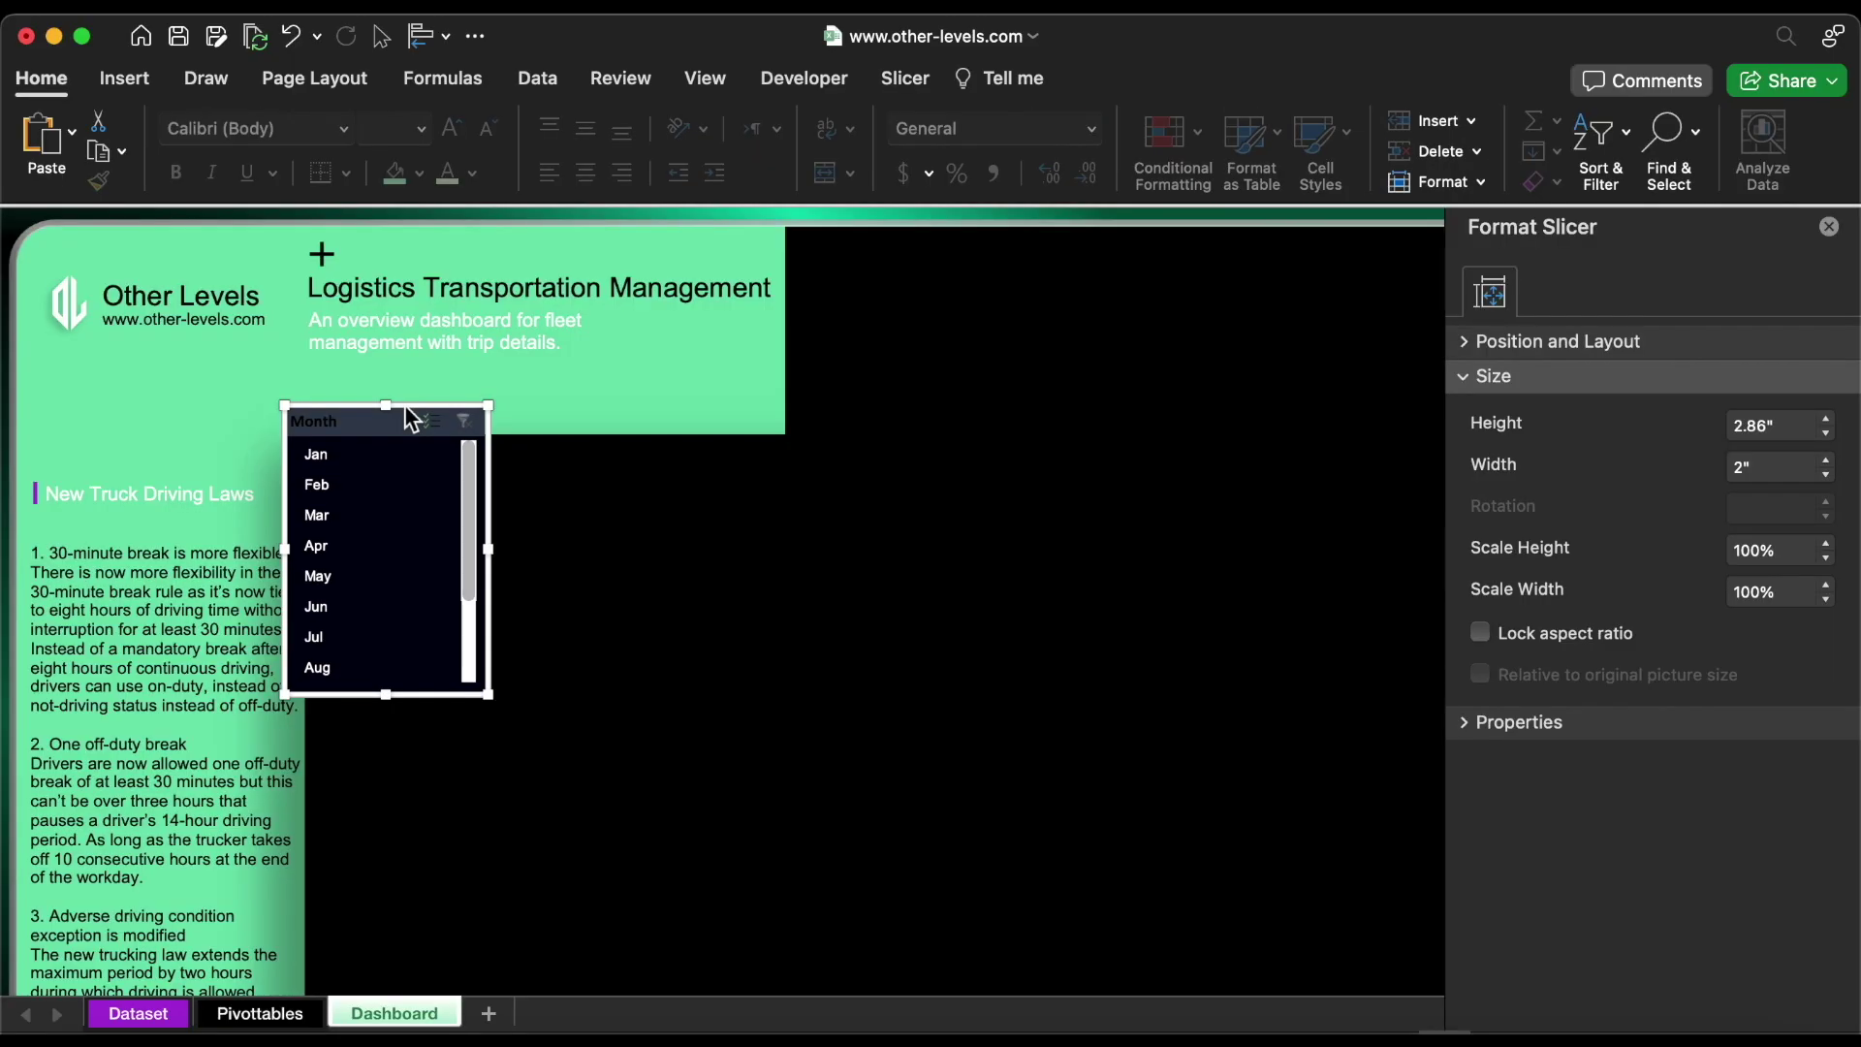
Turn off the header display in the settings of the Month slicer on the Dashboard sheet
{"action": "right_click", "coordinate": [412, 418]}
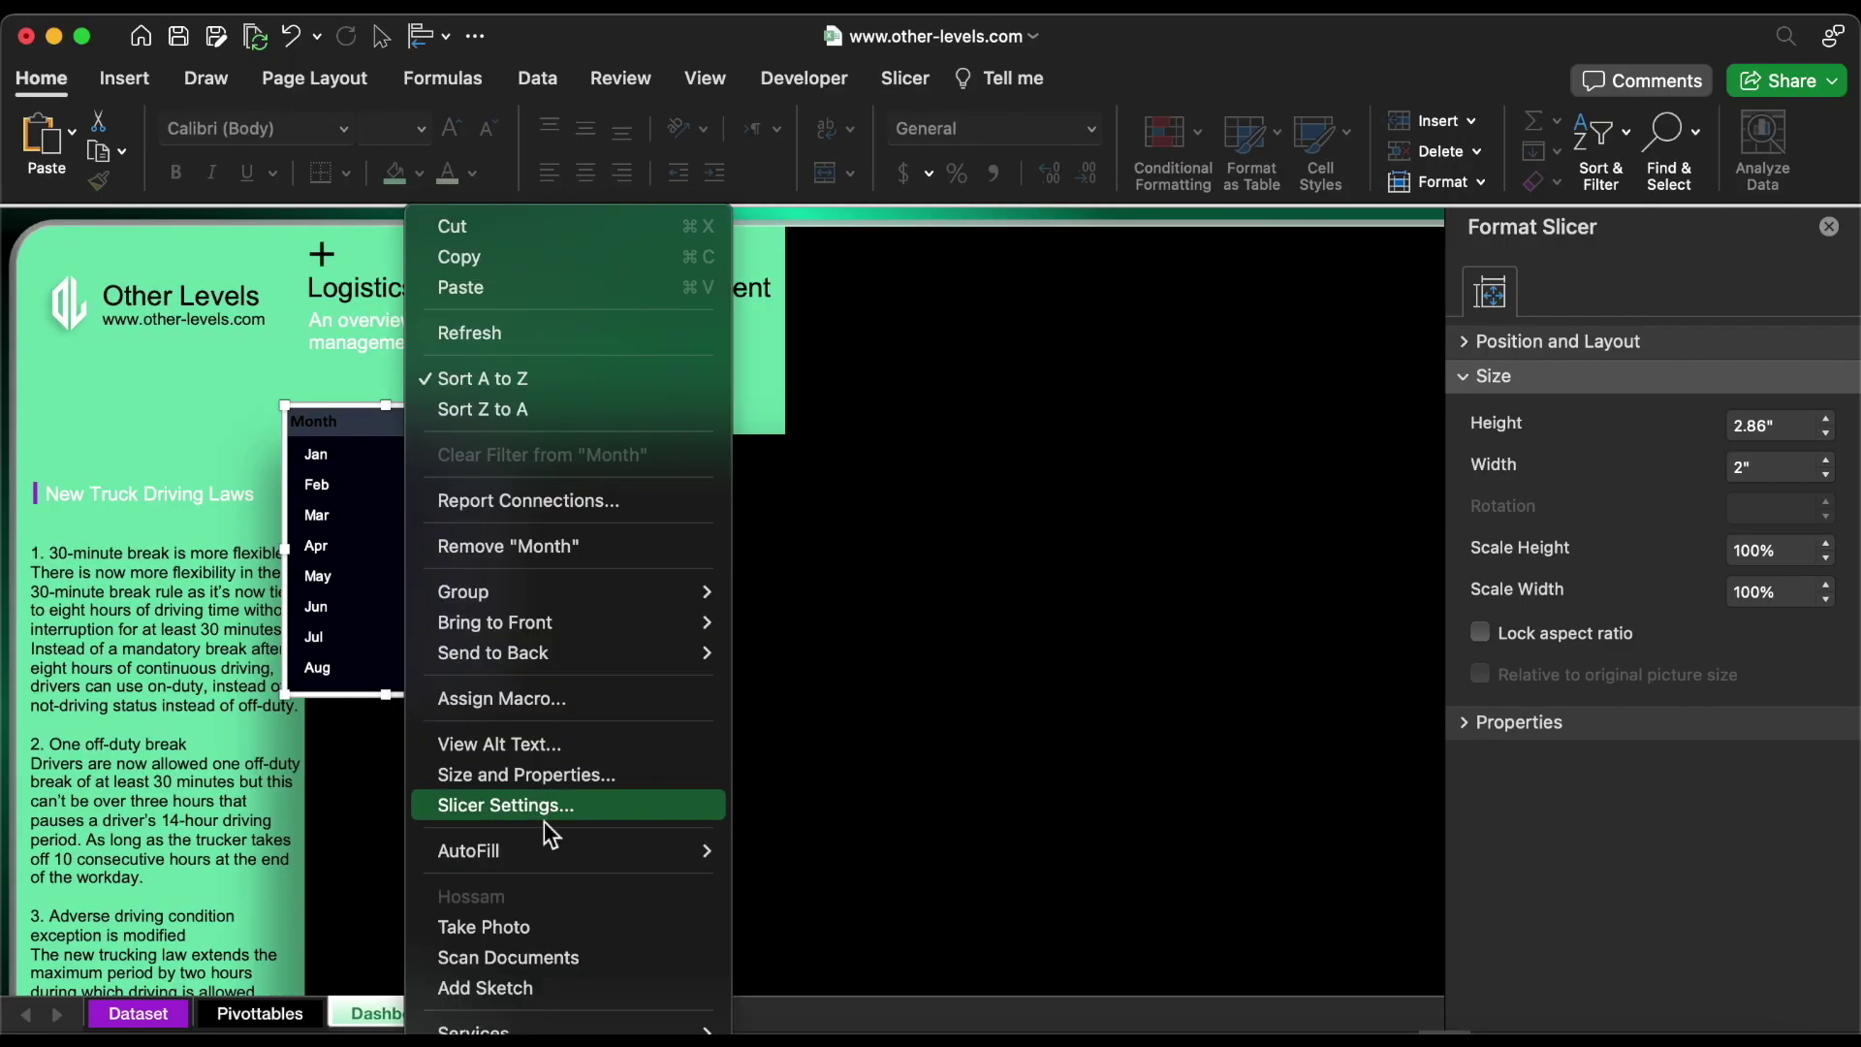
{"action": "left_click", "coordinate": [545, 806]}
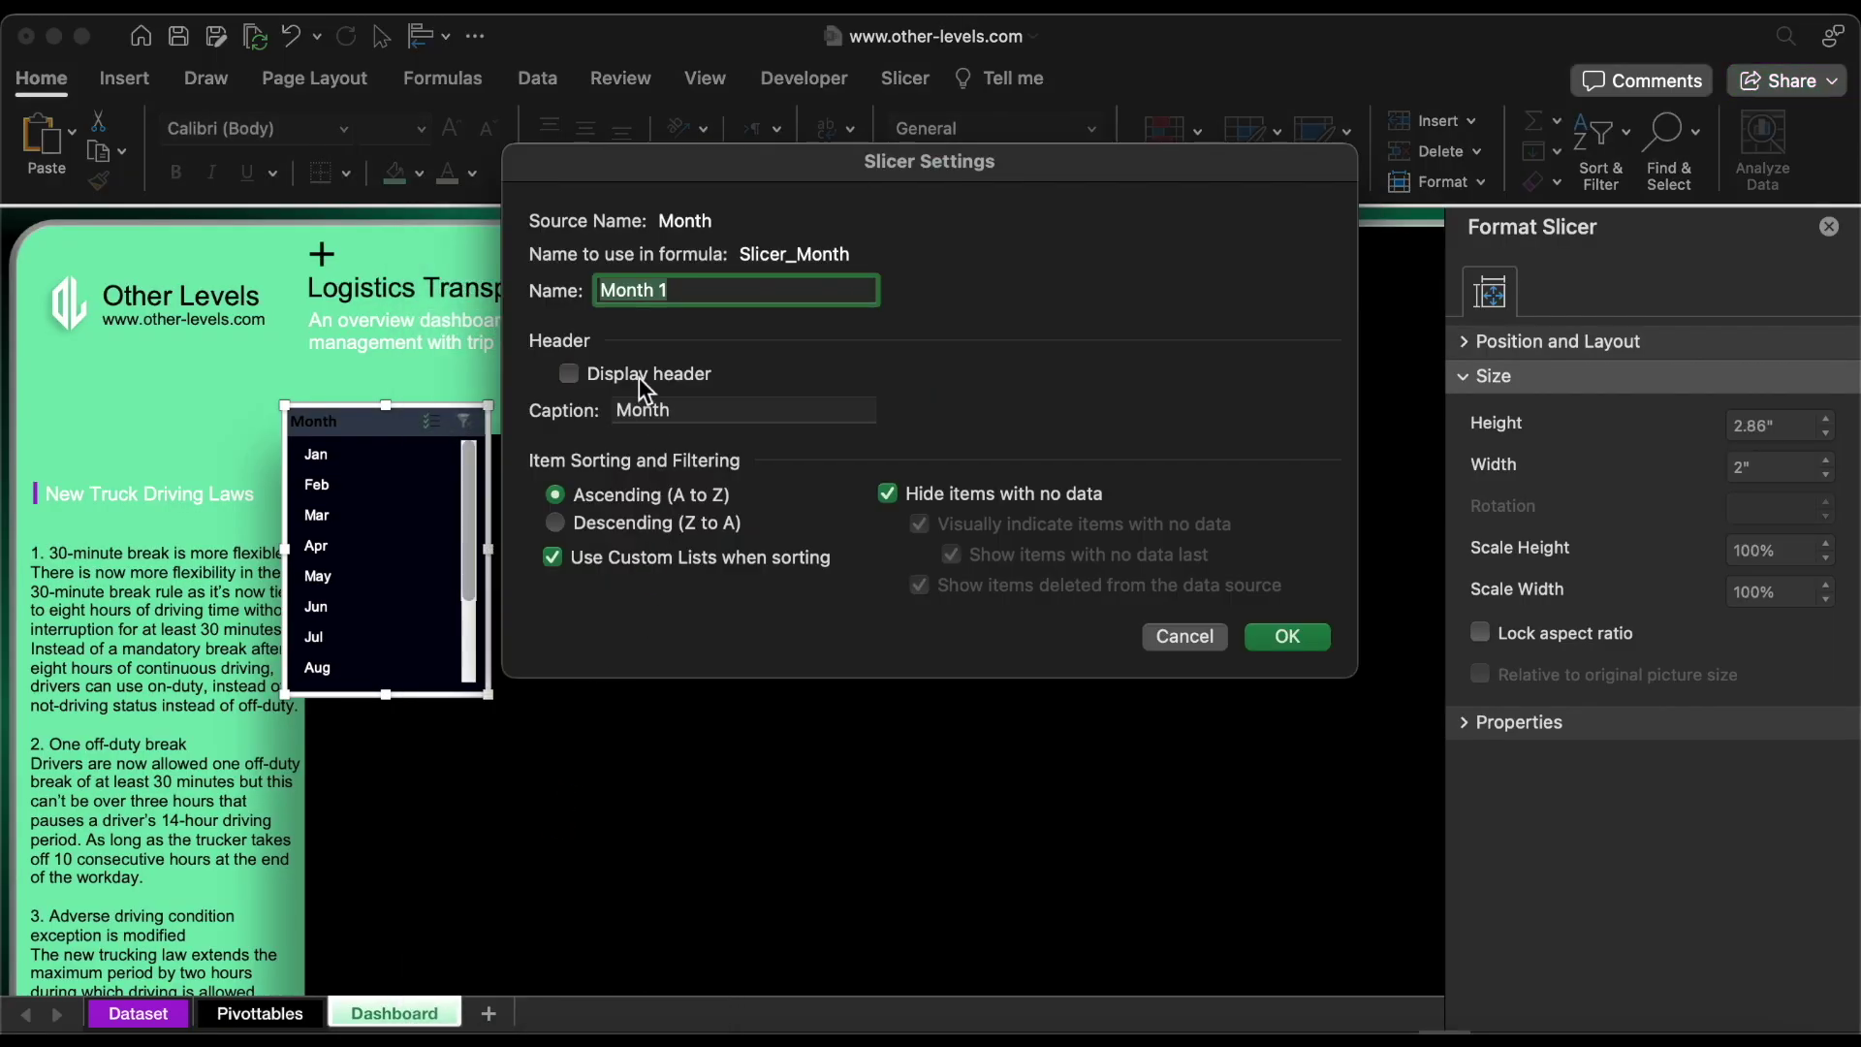
{"action": "left_click", "coordinate": [1289, 636]}
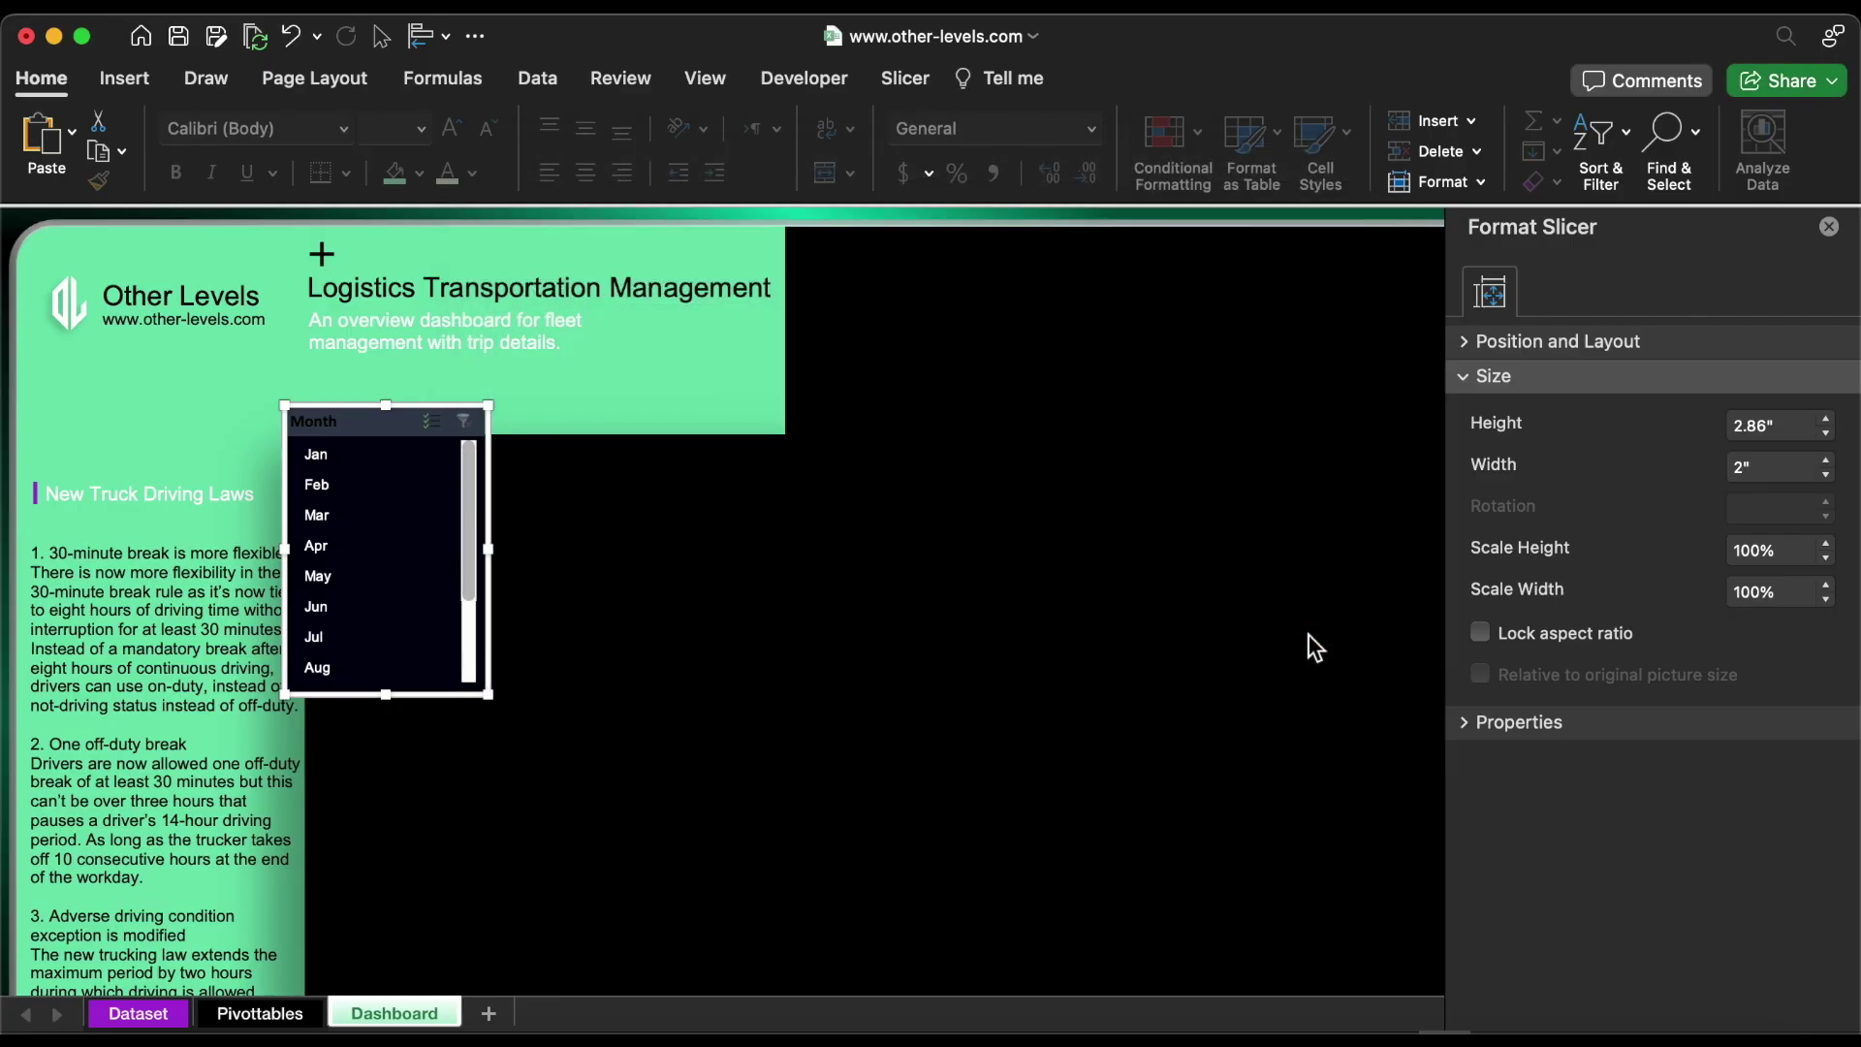
Arrange the Month slicer in 12 columns with buttons 0.4" high and 0.53" wide
{"action": "left_click", "coordinate": [911, 81]}
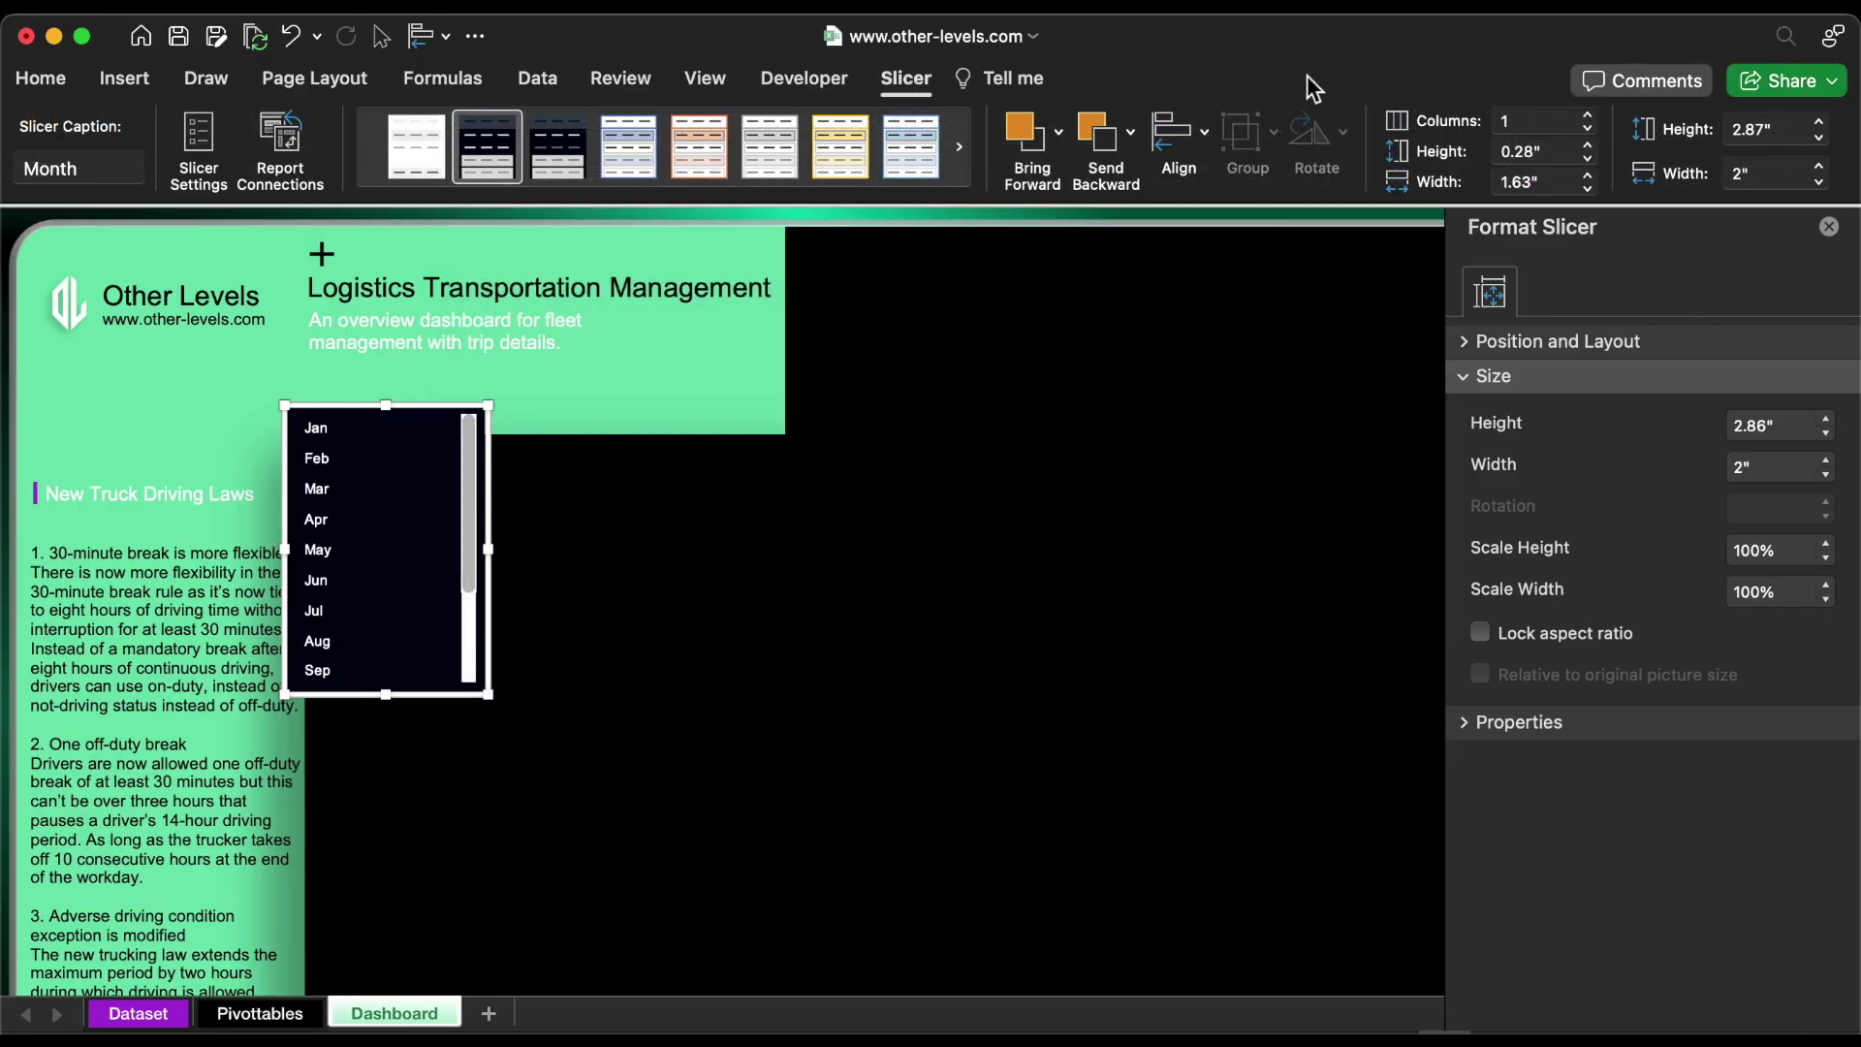
{"action": "left_click", "coordinate": [1533, 119]}
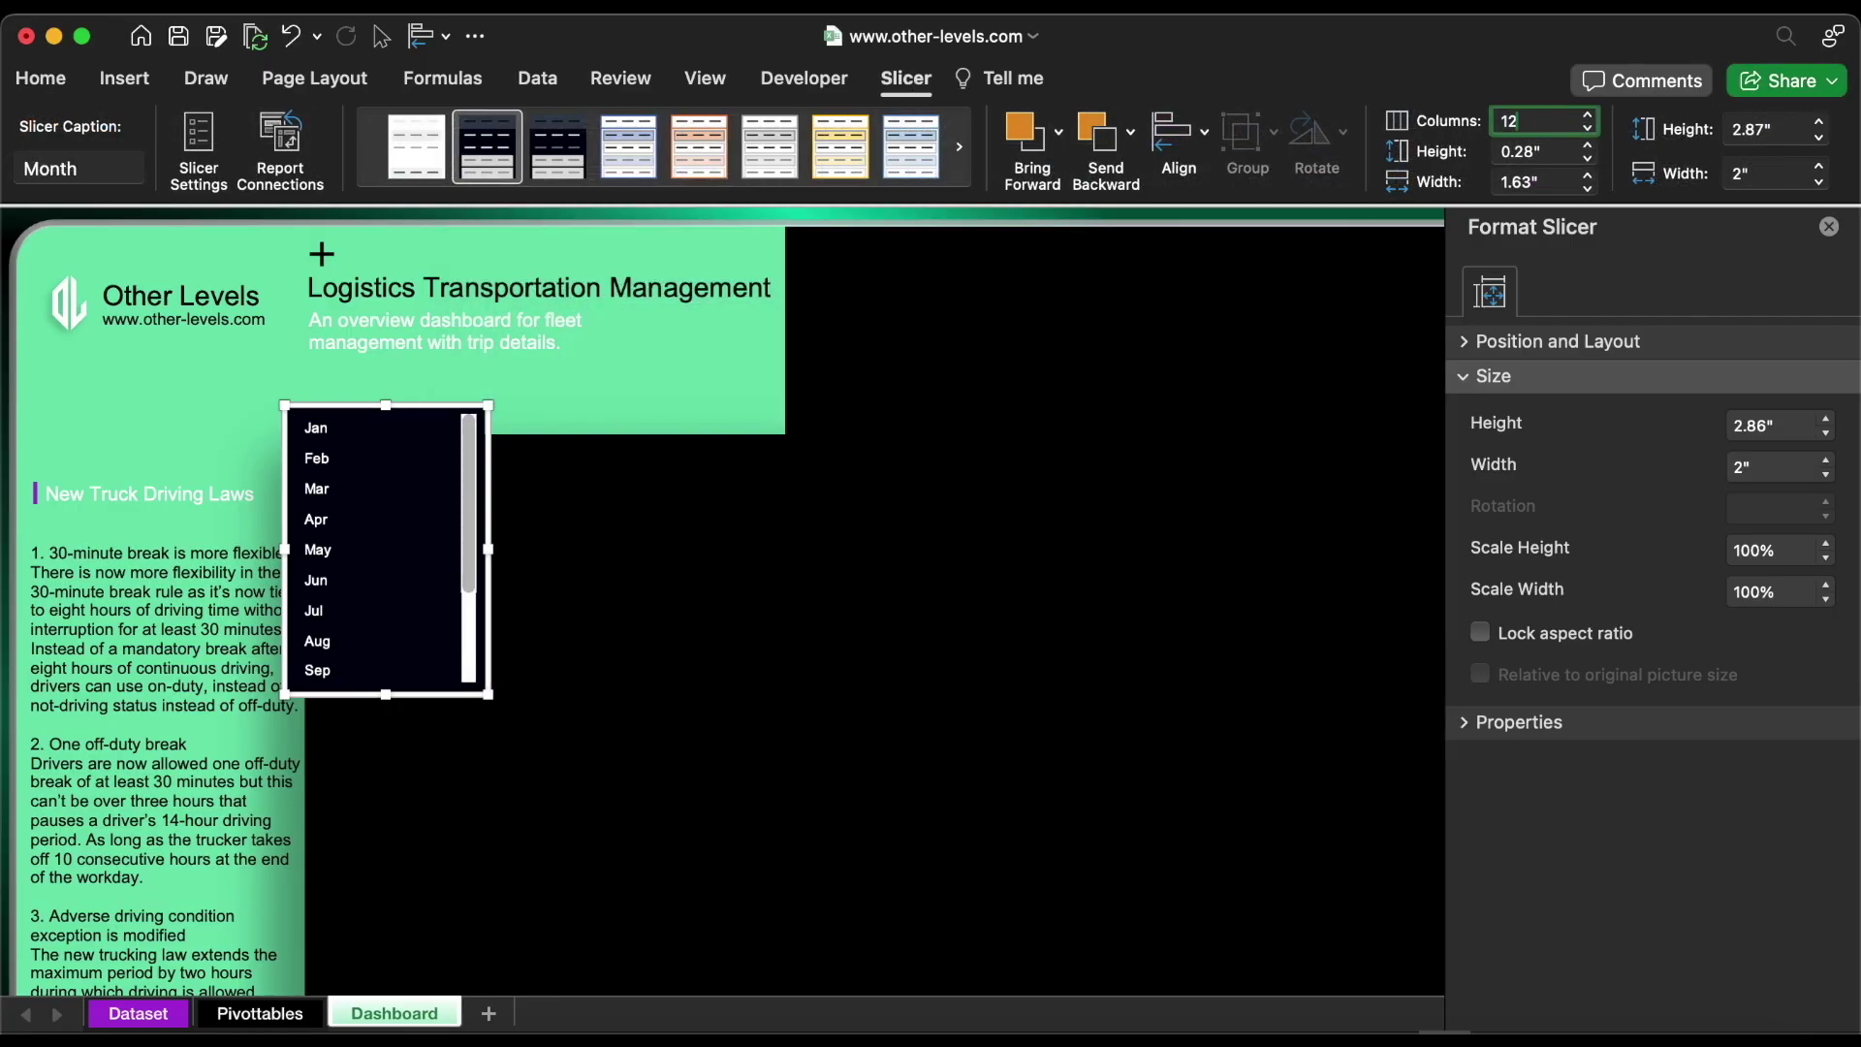
{"action": "key", "text": "Tab"}
{"action": "type", "text": "0."}
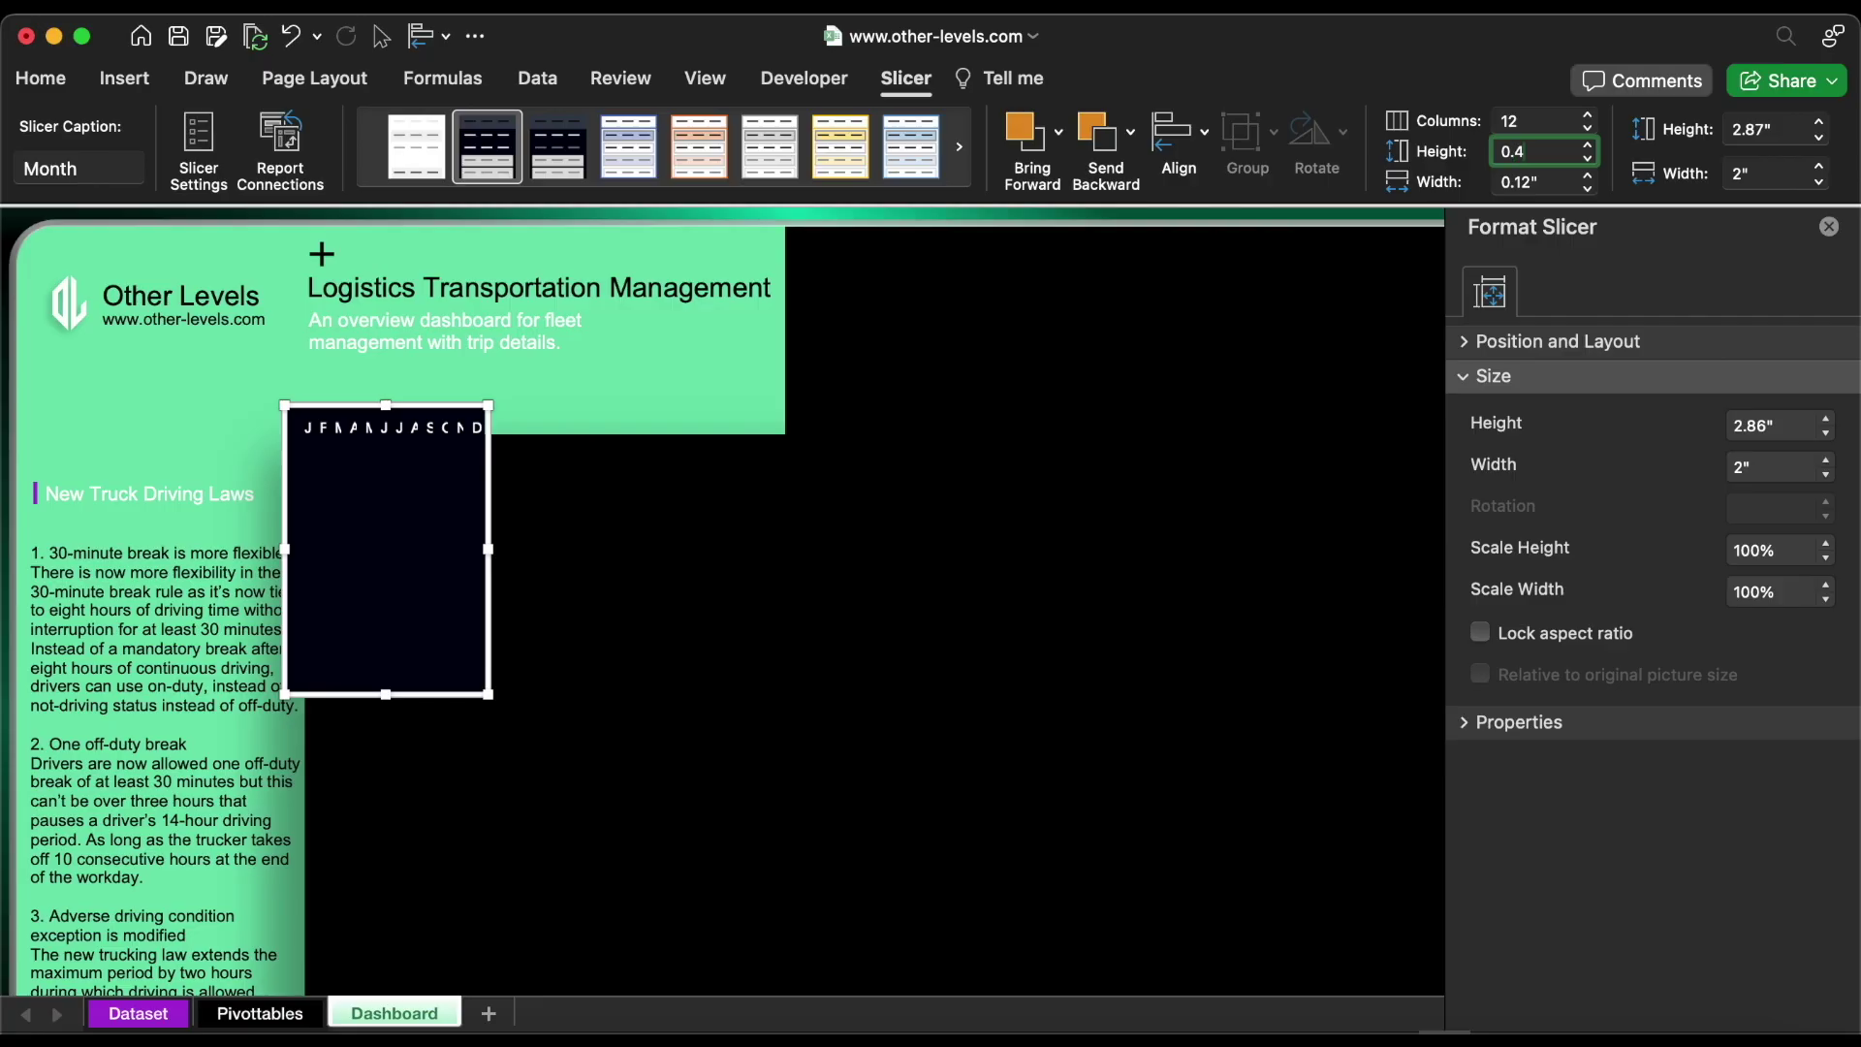
{"action": "type", "text": "4"}
{"action": "key", "text": "Return"}
{"action": "left_click", "coordinate": [1550, 183]}
{"action": "type", "text": "0"}
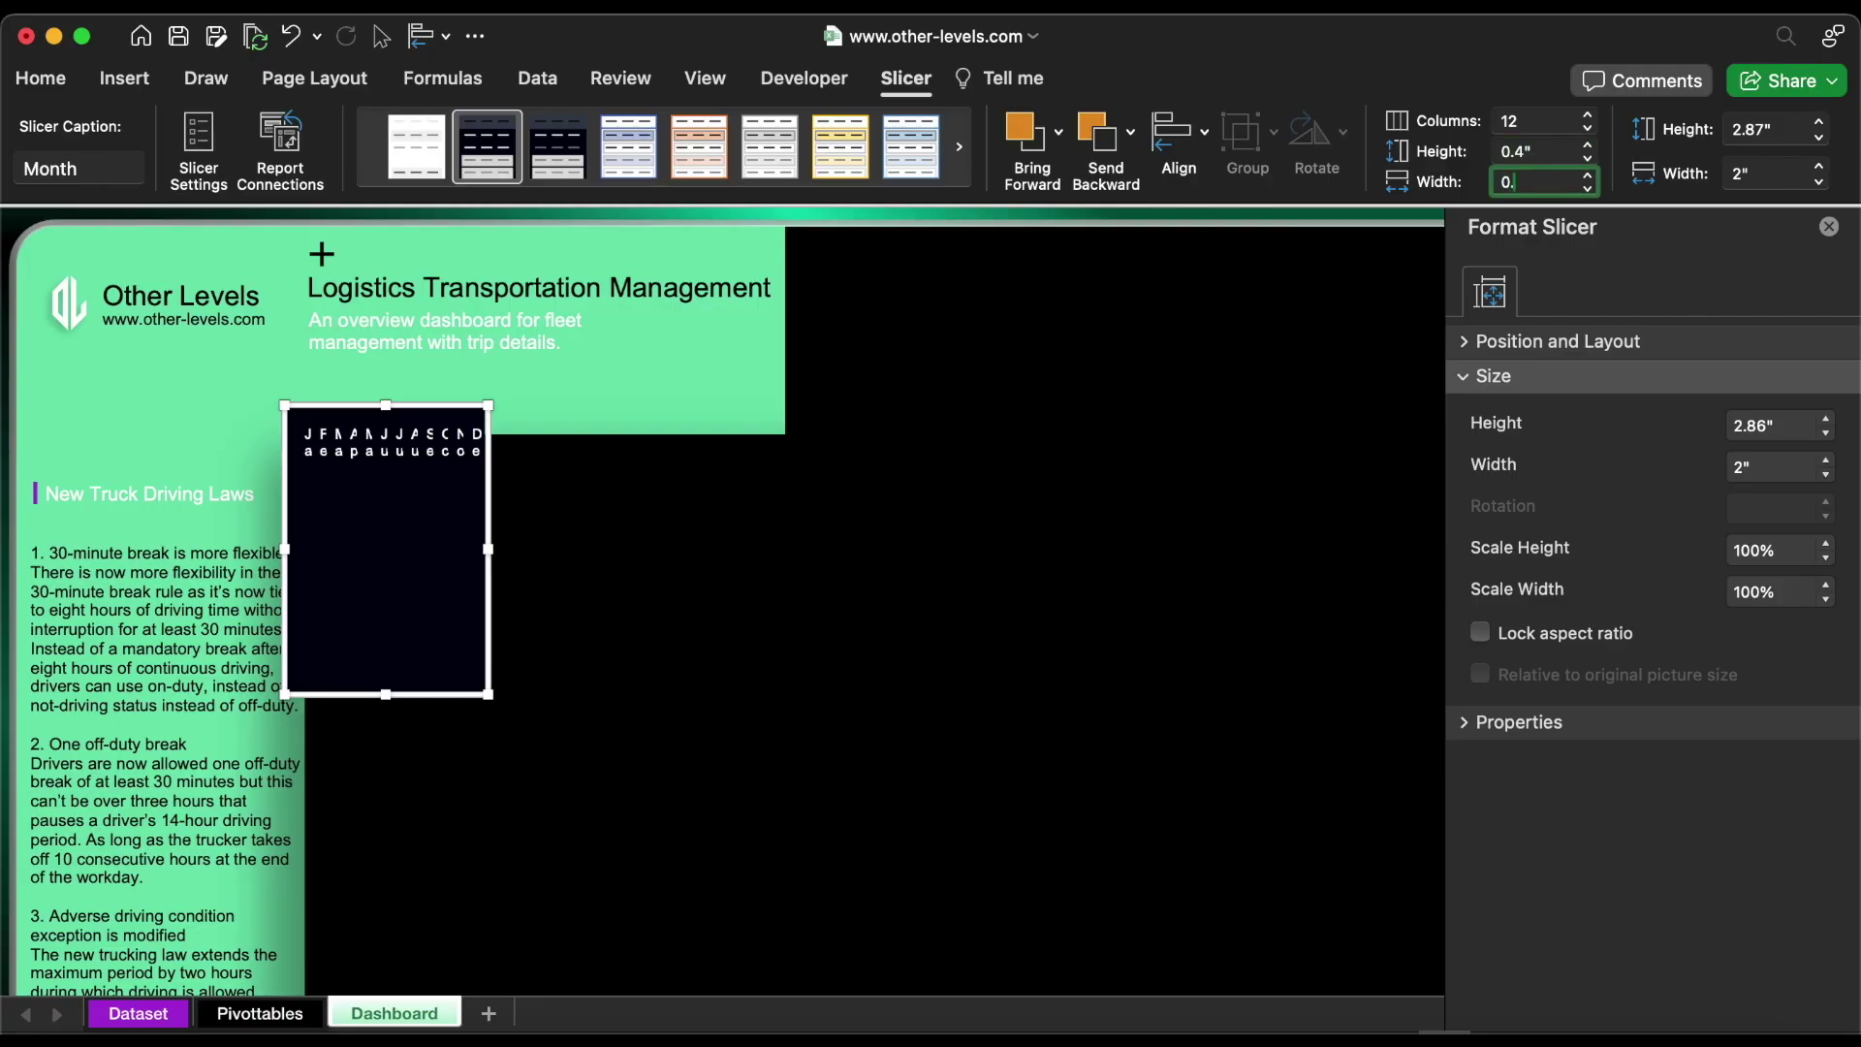
{"action": "type", "text": ".53"}
{"action": "key", "text": "Return"}
Set the overall height of the Month slicer to 0.6"
{"action": "key", "text": "Tab"}
{"action": "type", "text": "0"}
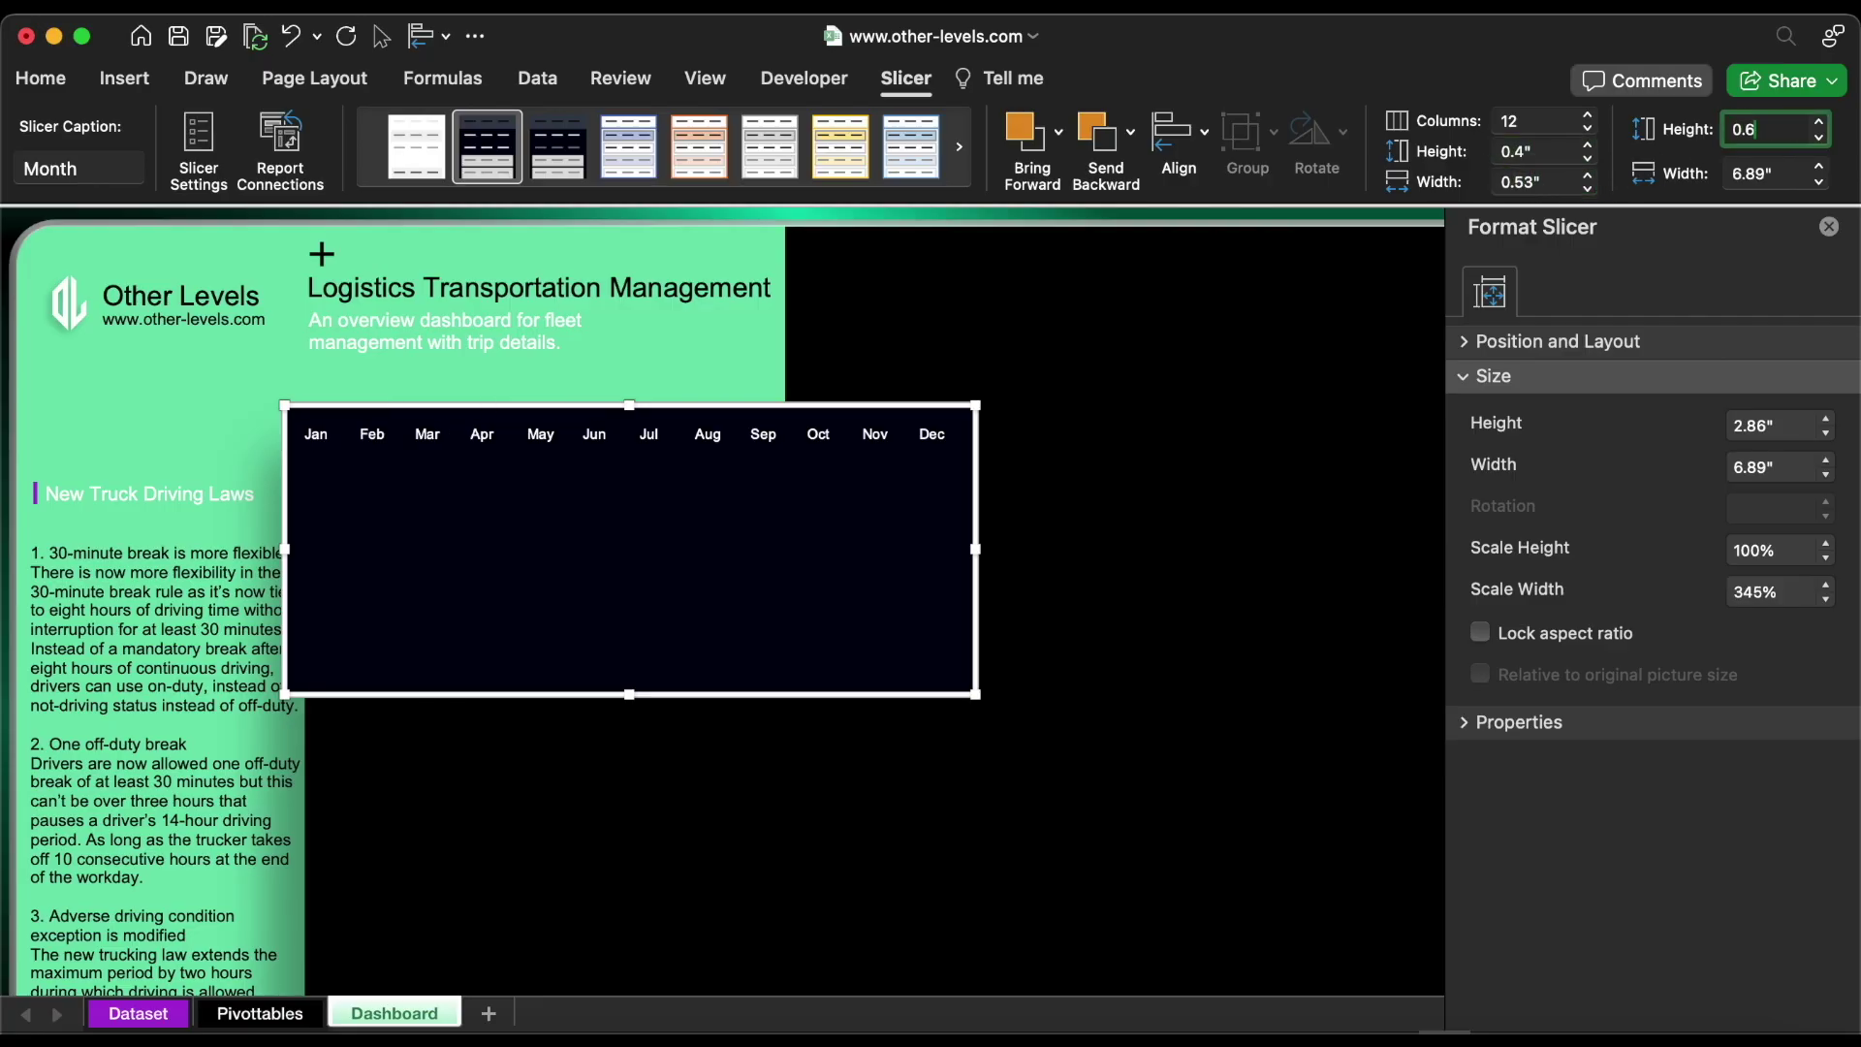
{"action": "key", "text": "Return"}
{"action": "key", "text": "Tab"}
Position the Month slicer at 1.01" horizontal and 1.71" vertical, and disable its resizing and moving
{"action": "left_click", "coordinate": [1535, 347]}
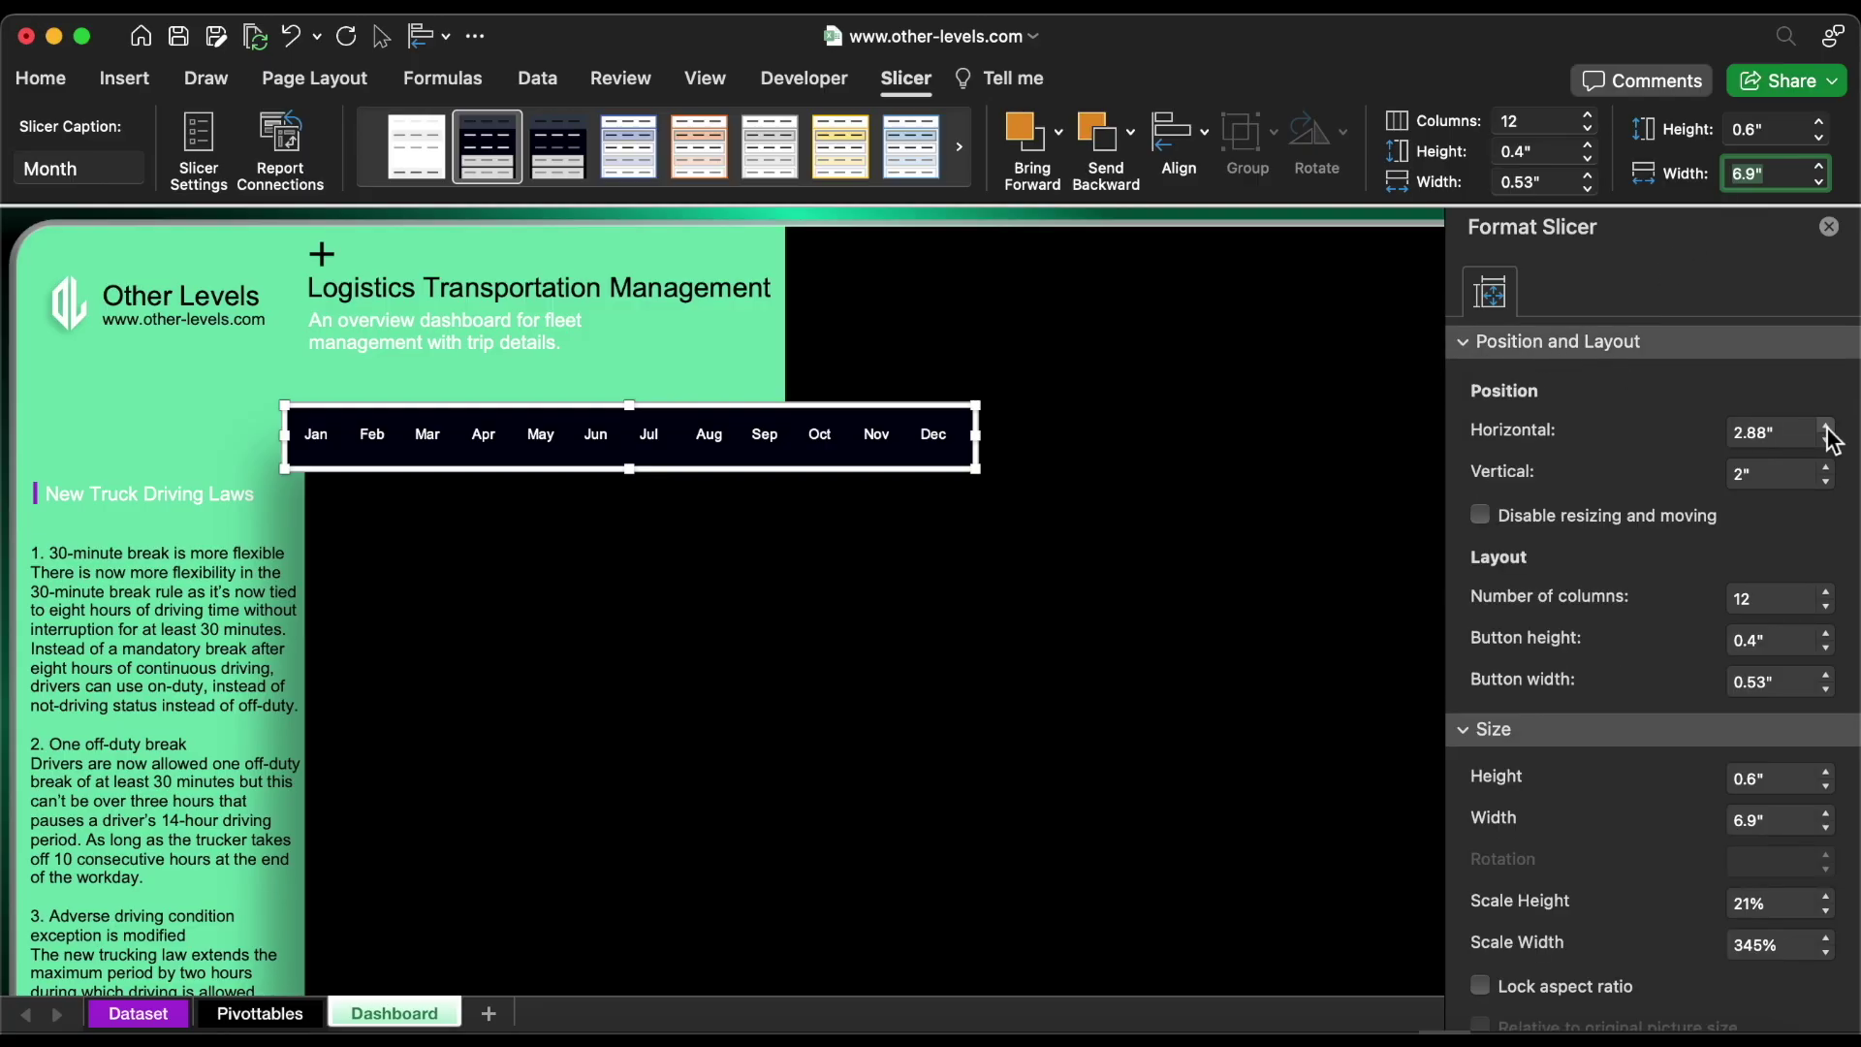
{"action": "left_click", "coordinate": [1789, 432]}
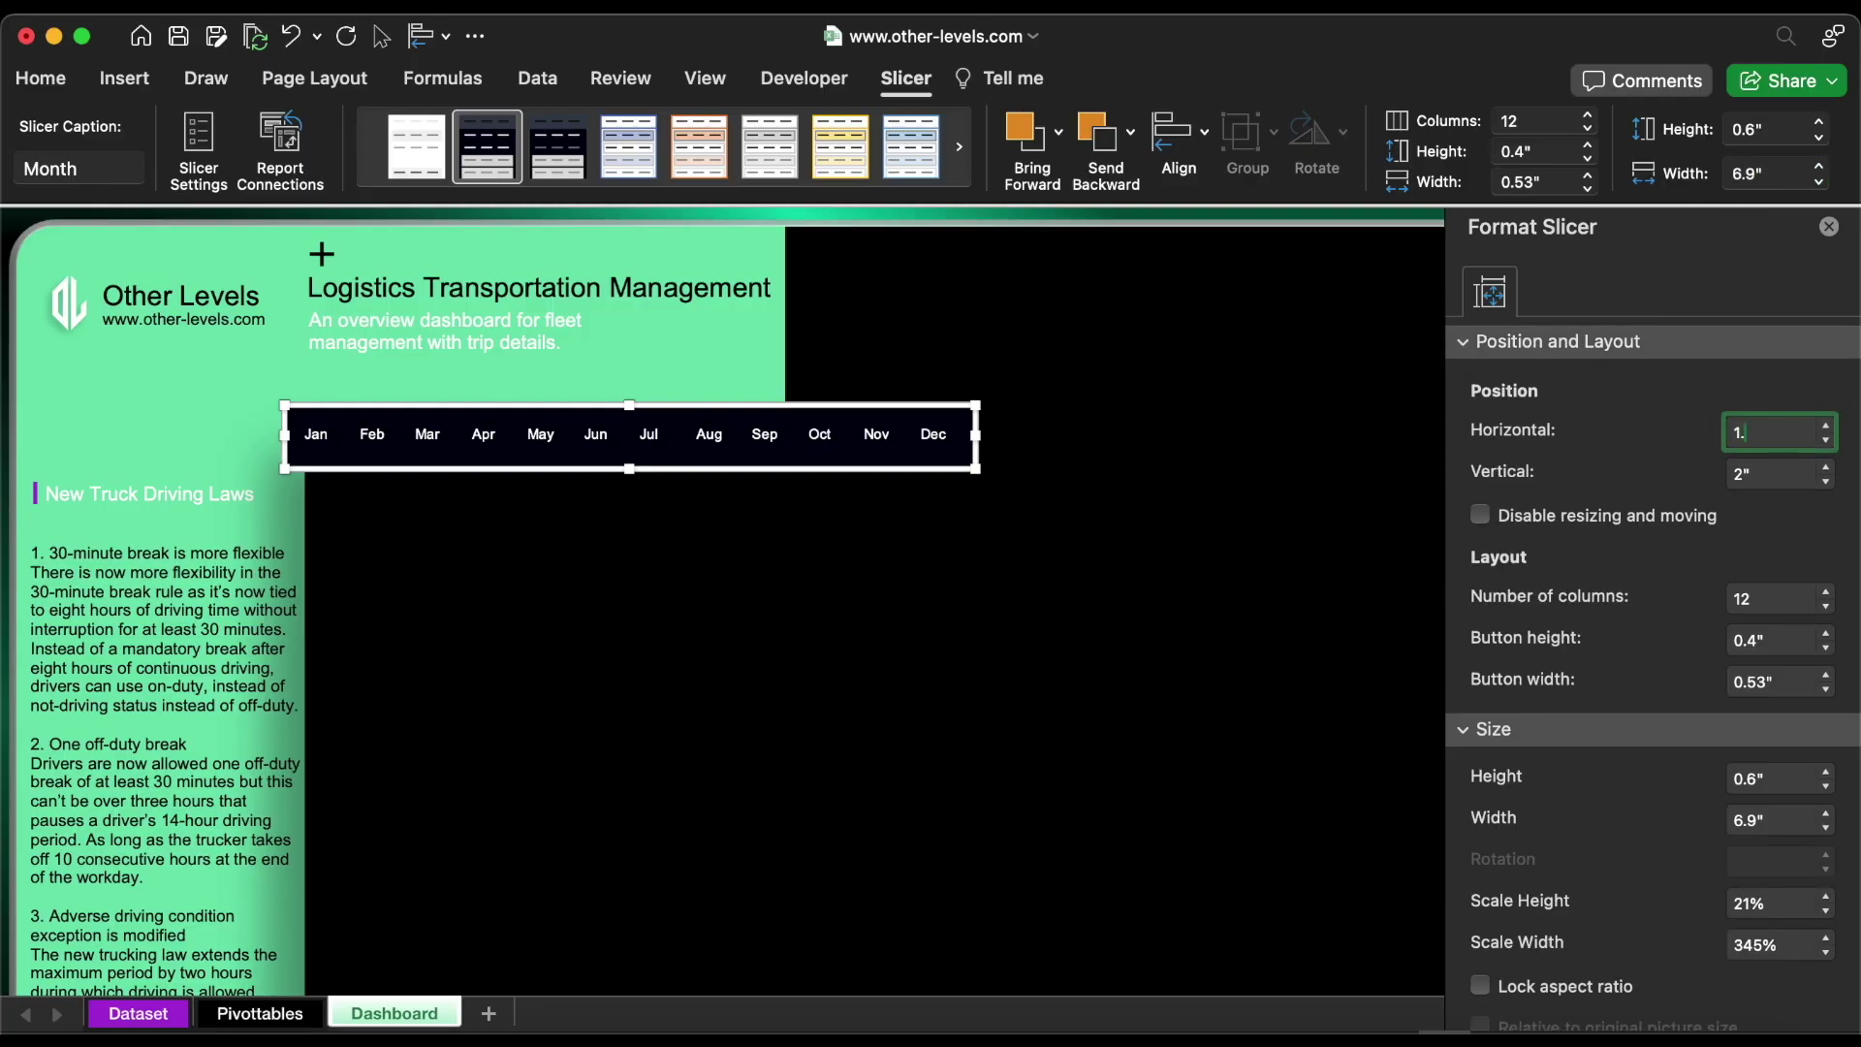
{"action": "key", "text": "Return"}
{"action": "key", "text": "Tab"}
{"action": "type", "text": "1."}
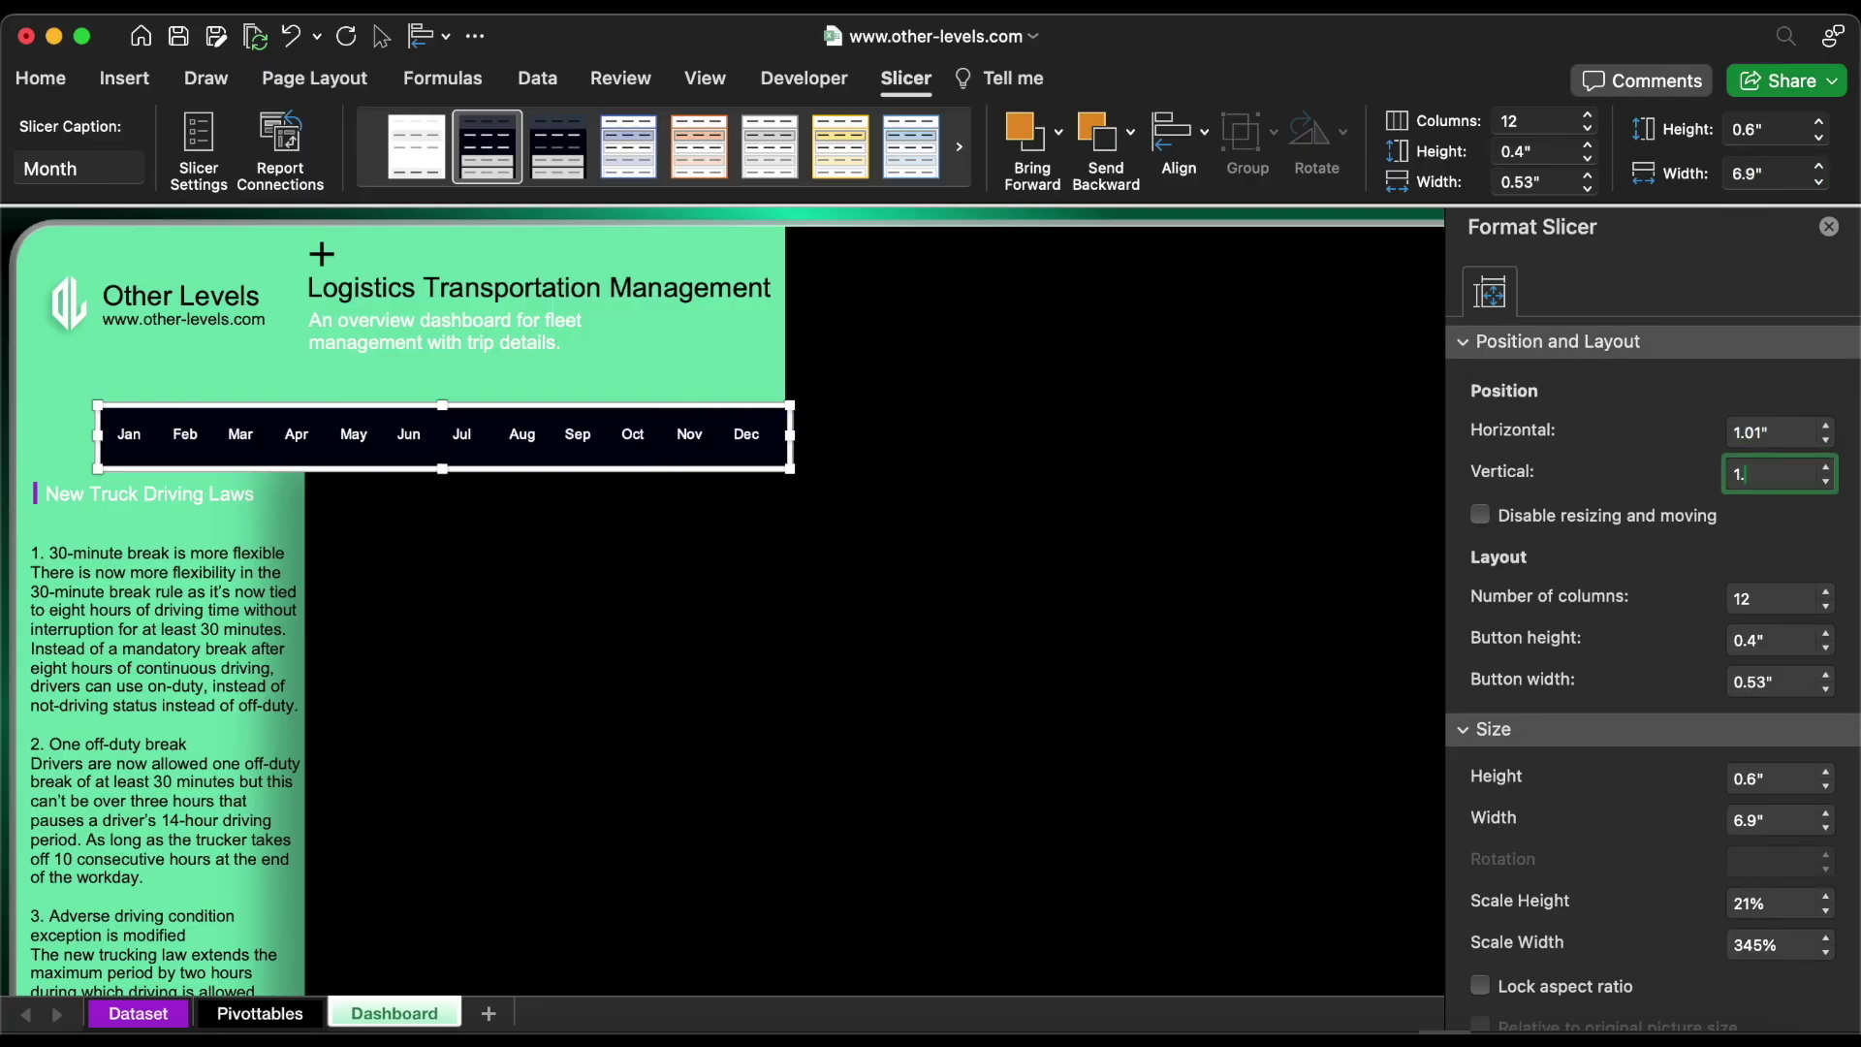
{"action": "type", "text": "71"}
{"action": "key", "text": "Return"}
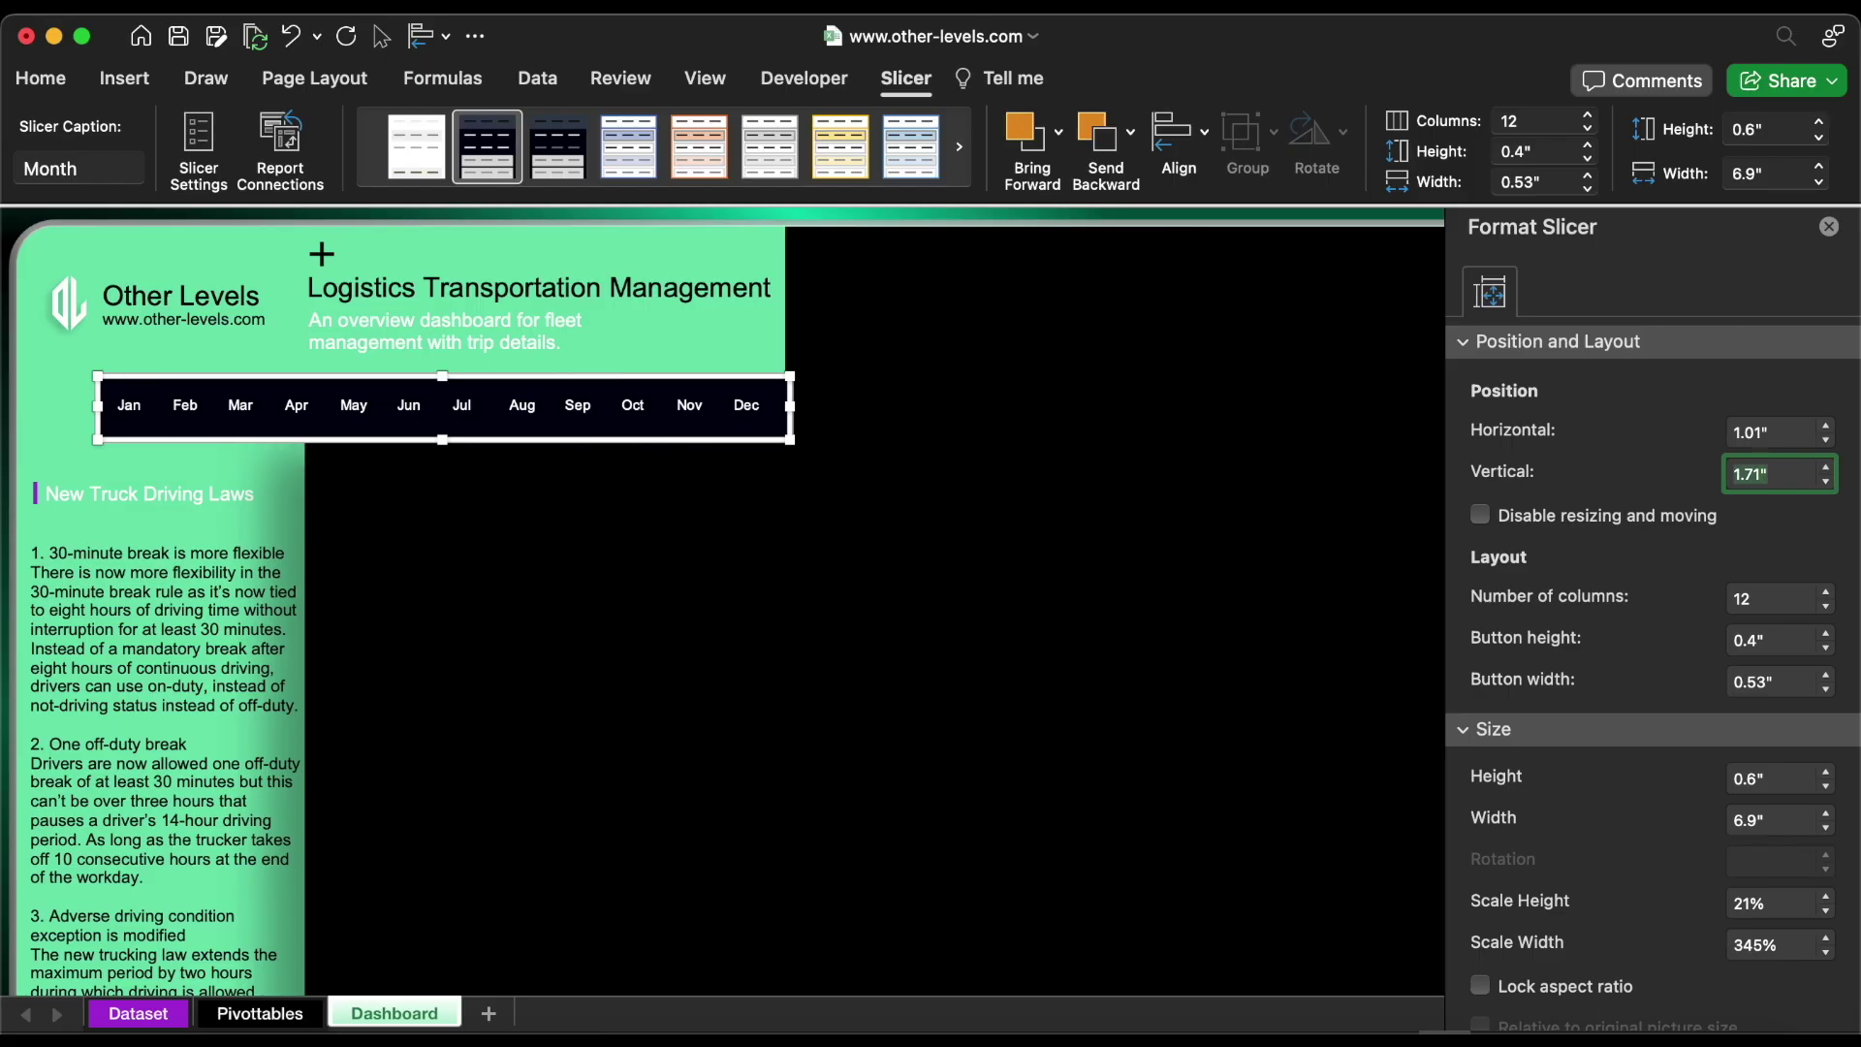
{"action": "left_click", "coordinate": [1524, 514]}
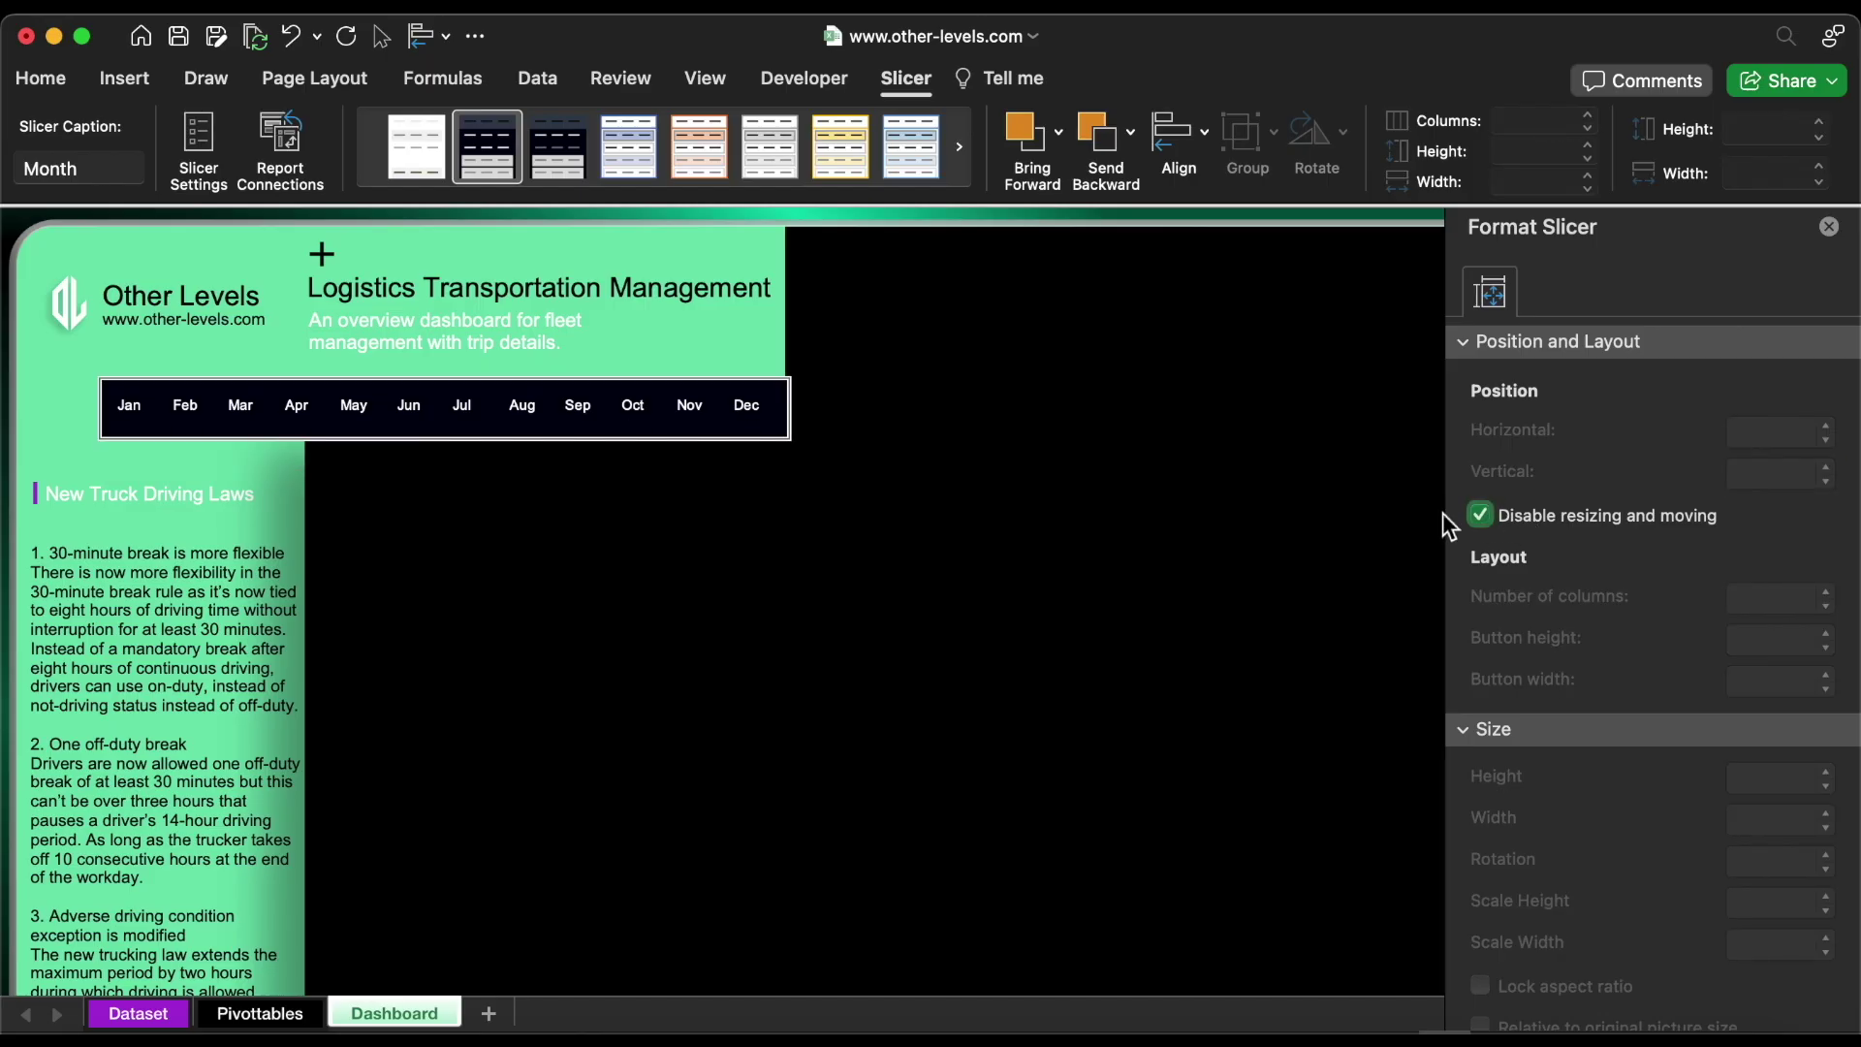
{"action": "left_click", "coordinate": [1376, 543]}
On the Pivottables sheet, insert a Driver slicer from the Hired Transportation pivot table
{"action": "left_click", "coordinate": [290, 1012]}
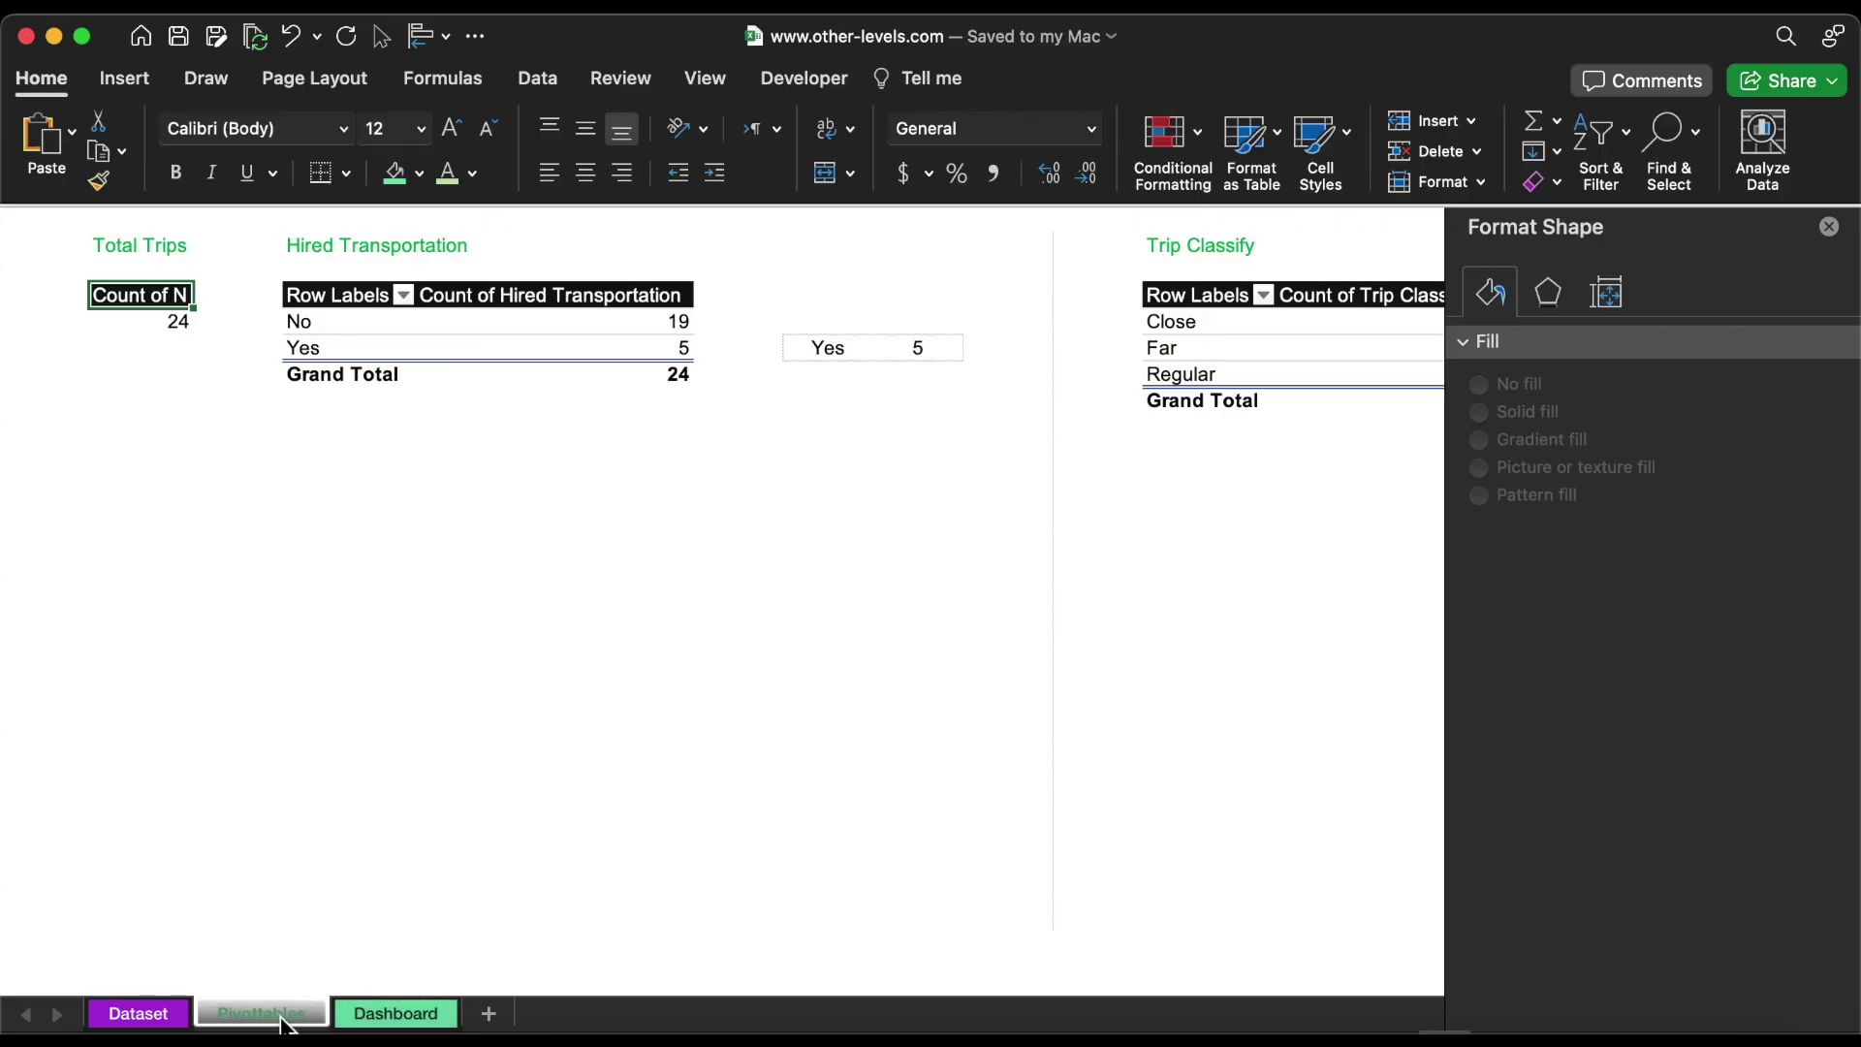
{"action": "left_click", "coordinate": [323, 322]}
{"action": "left_click", "coordinate": [130, 78]}
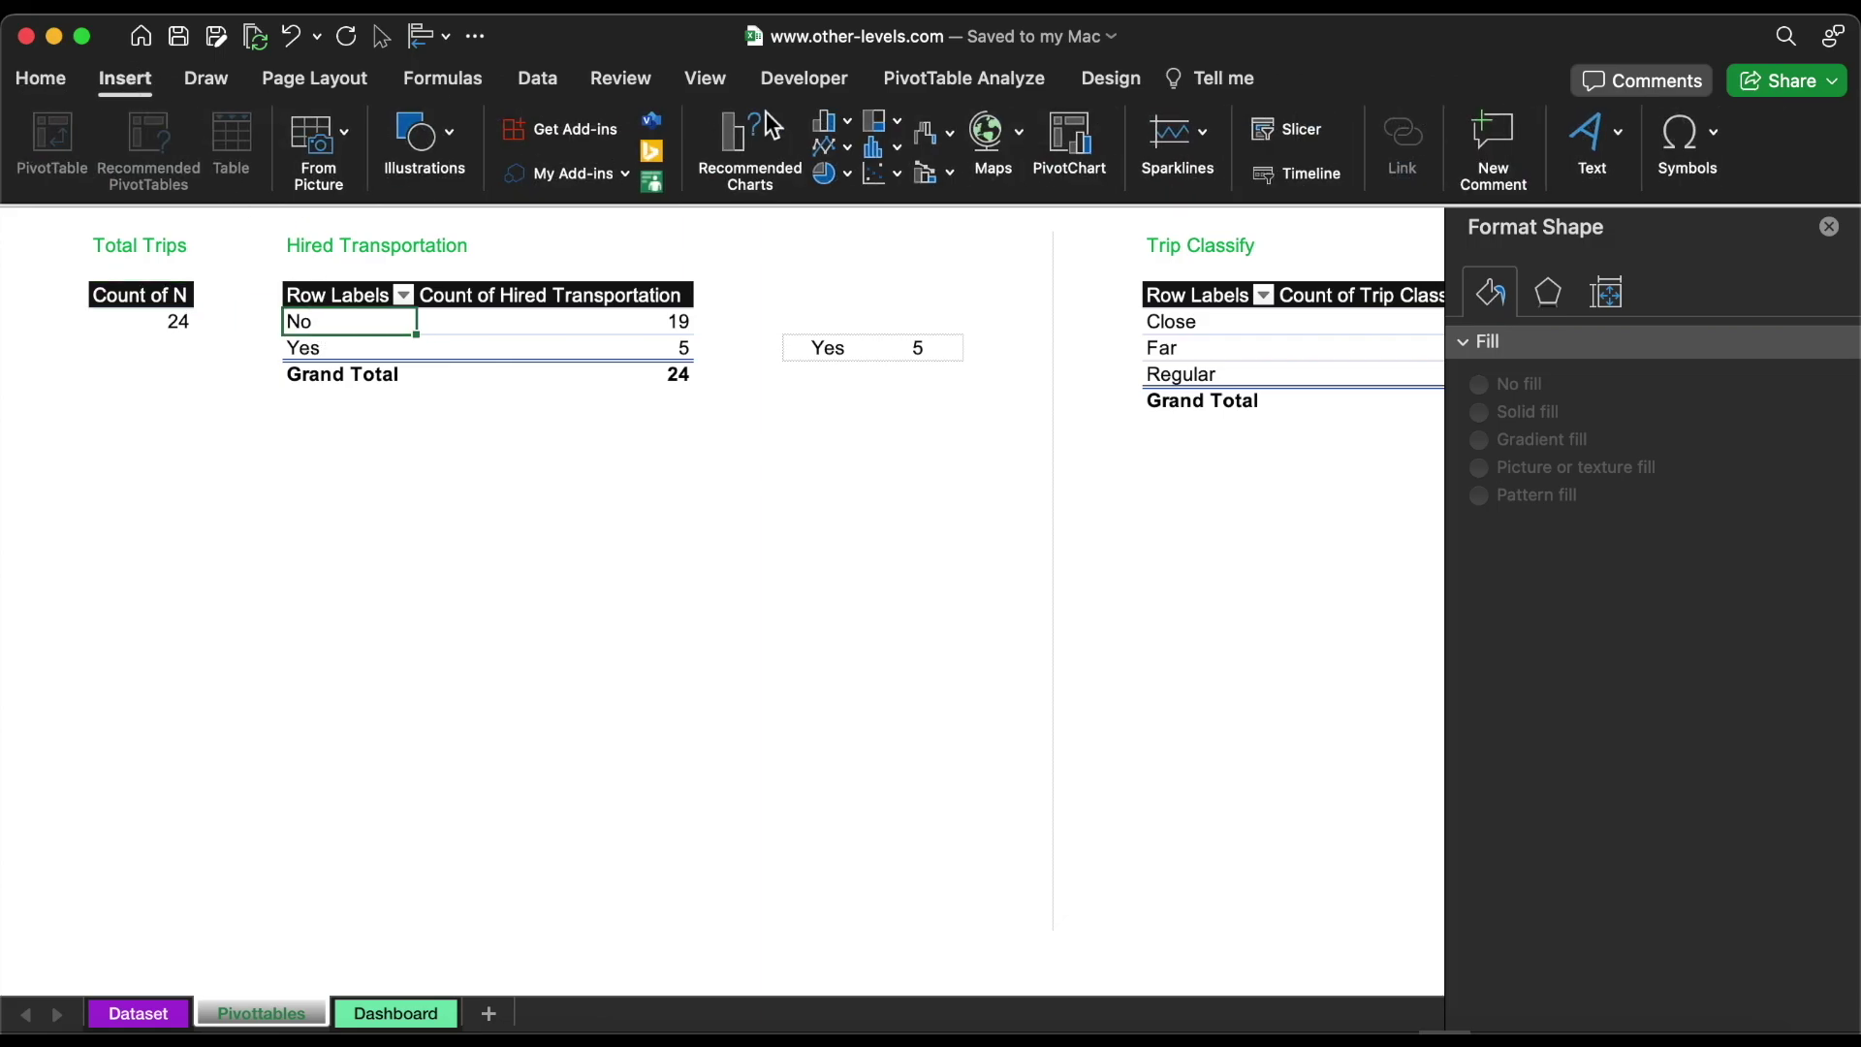
{"action": "left_click", "coordinate": [1297, 134]}
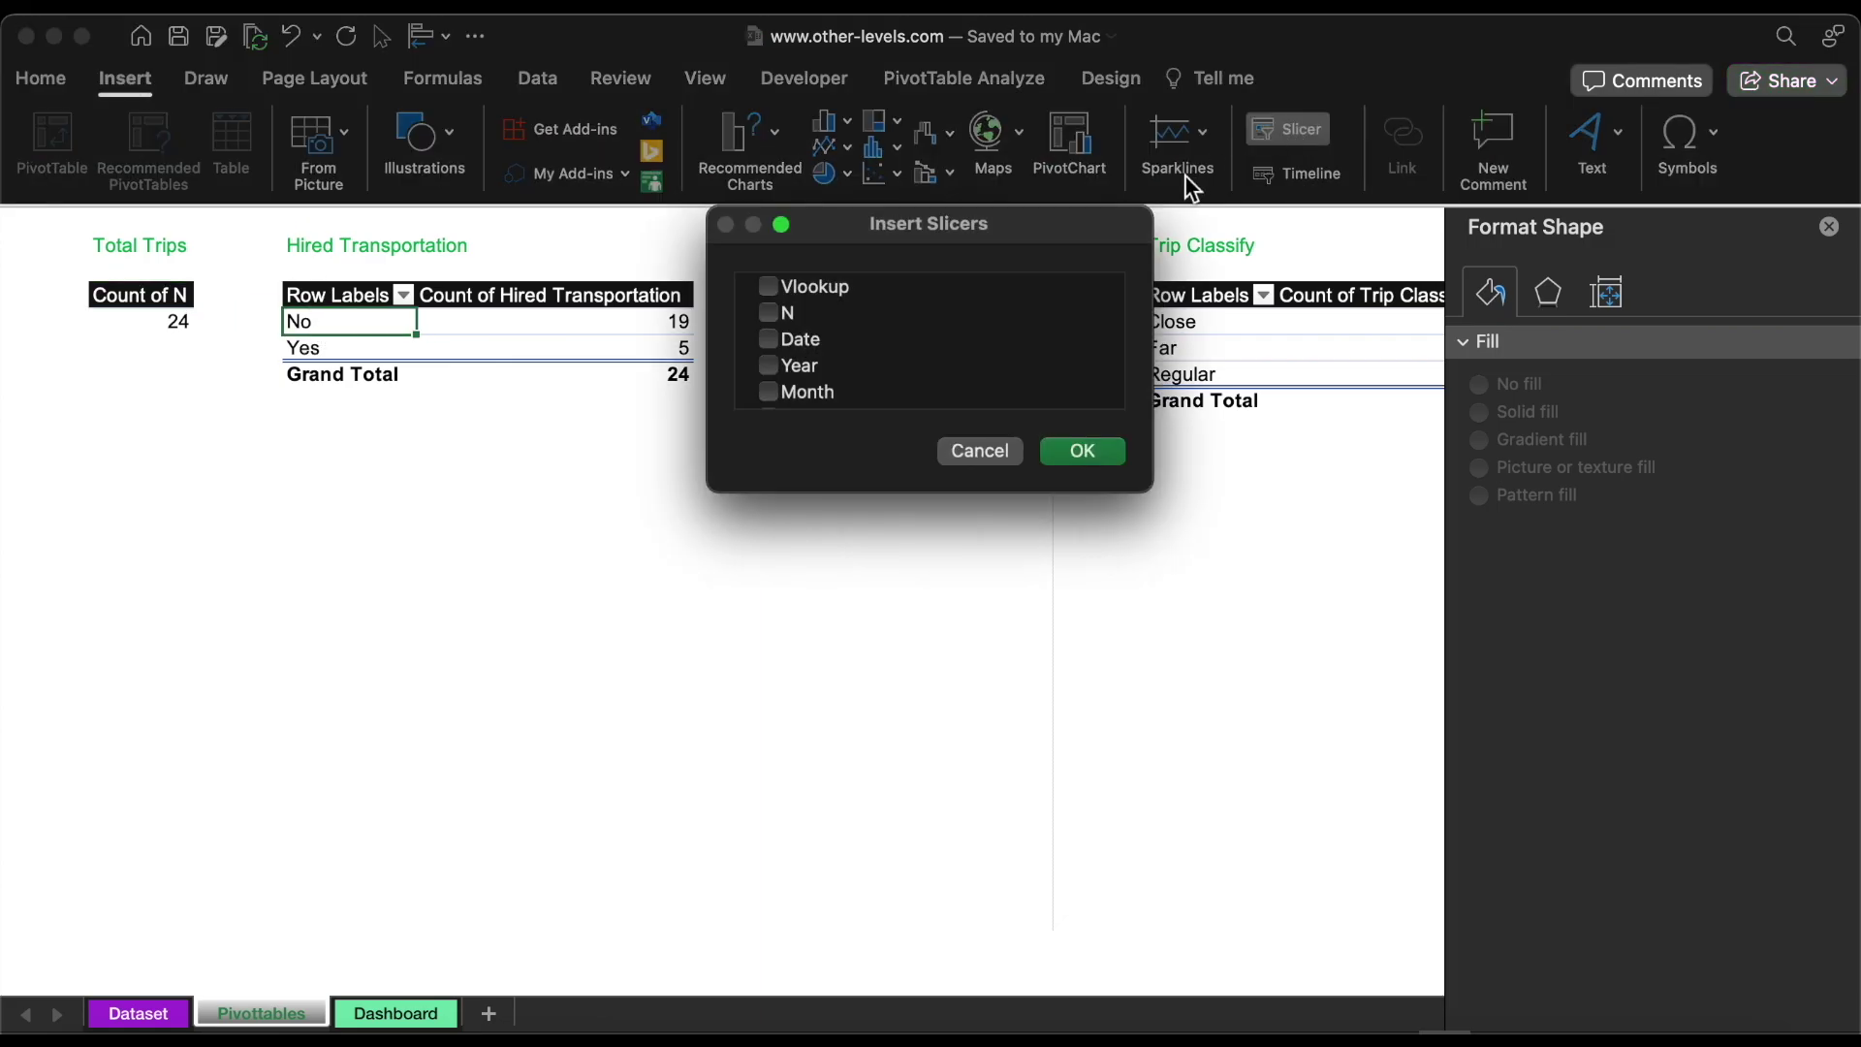
{"action": "scroll", "coordinate": [855, 347], "scroll_direction": "down", "scroll_amount": 5}
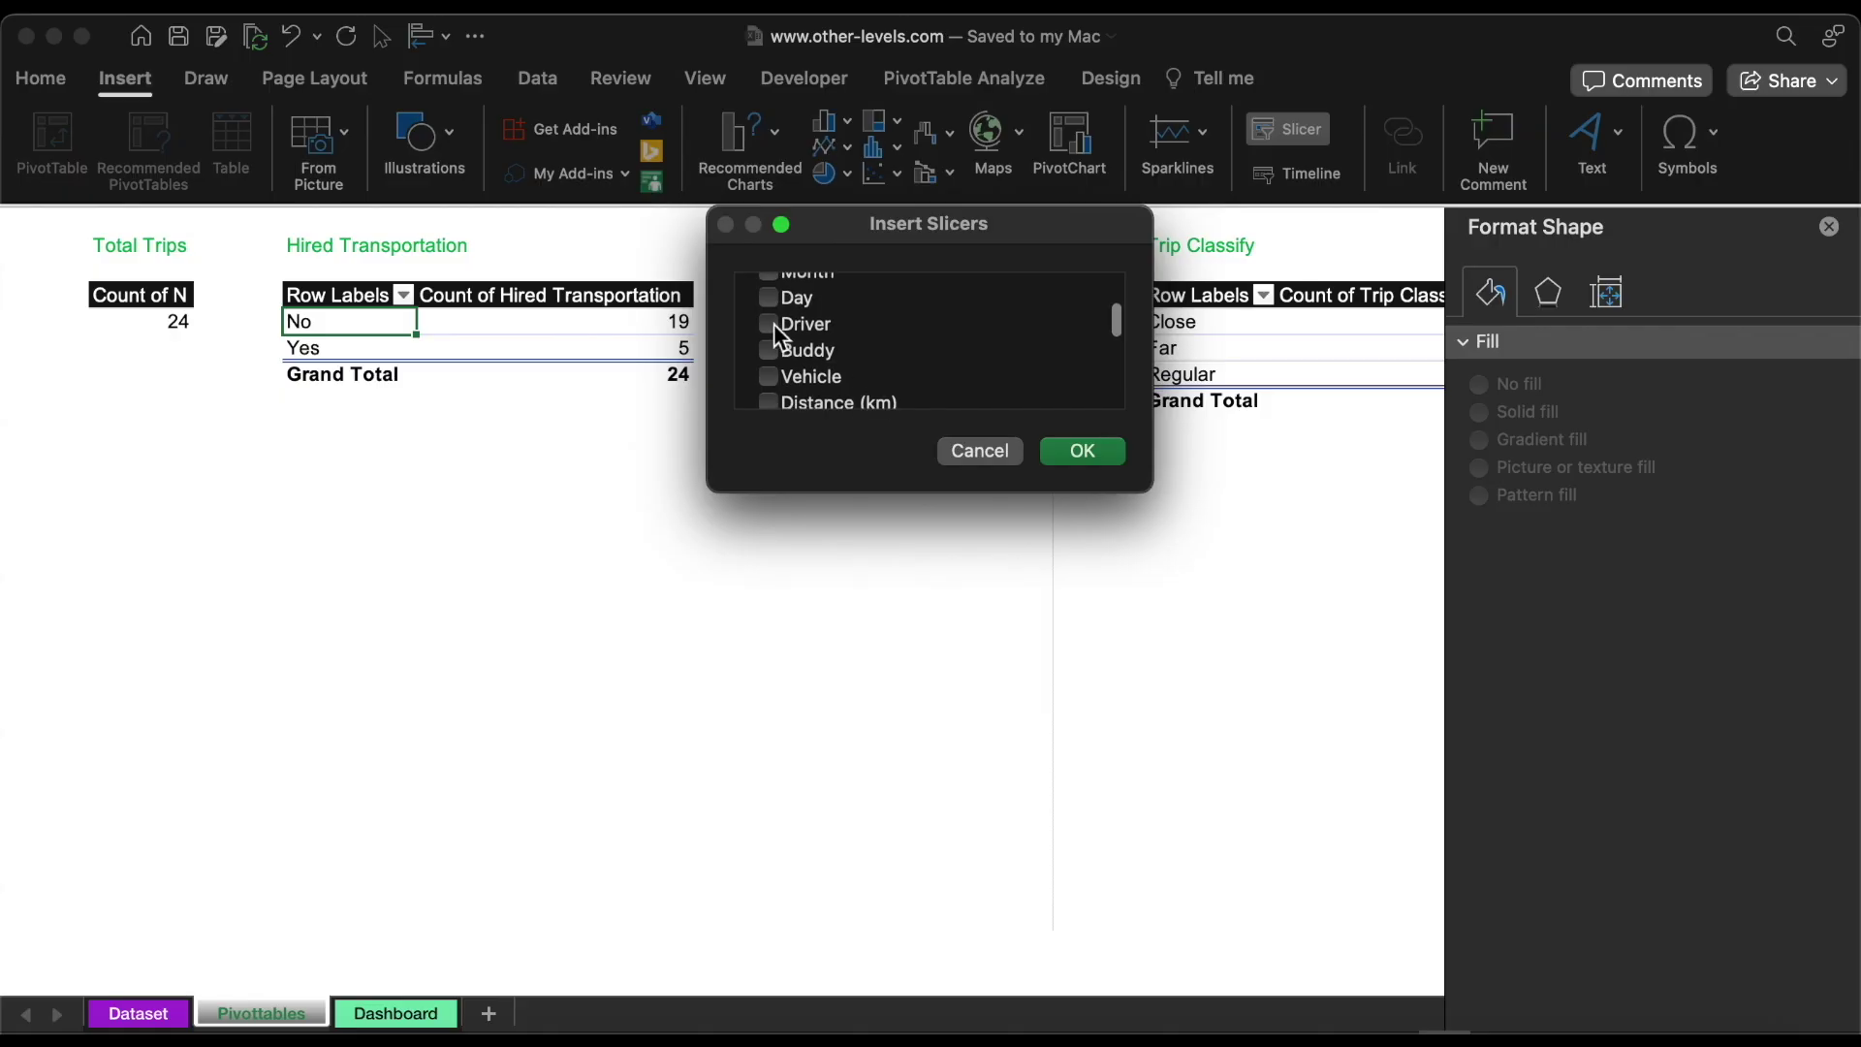
{"action": "left_click", "coordinate": [769, 324]}
{"action": "left_click", "coordinate": [1106, 453]}
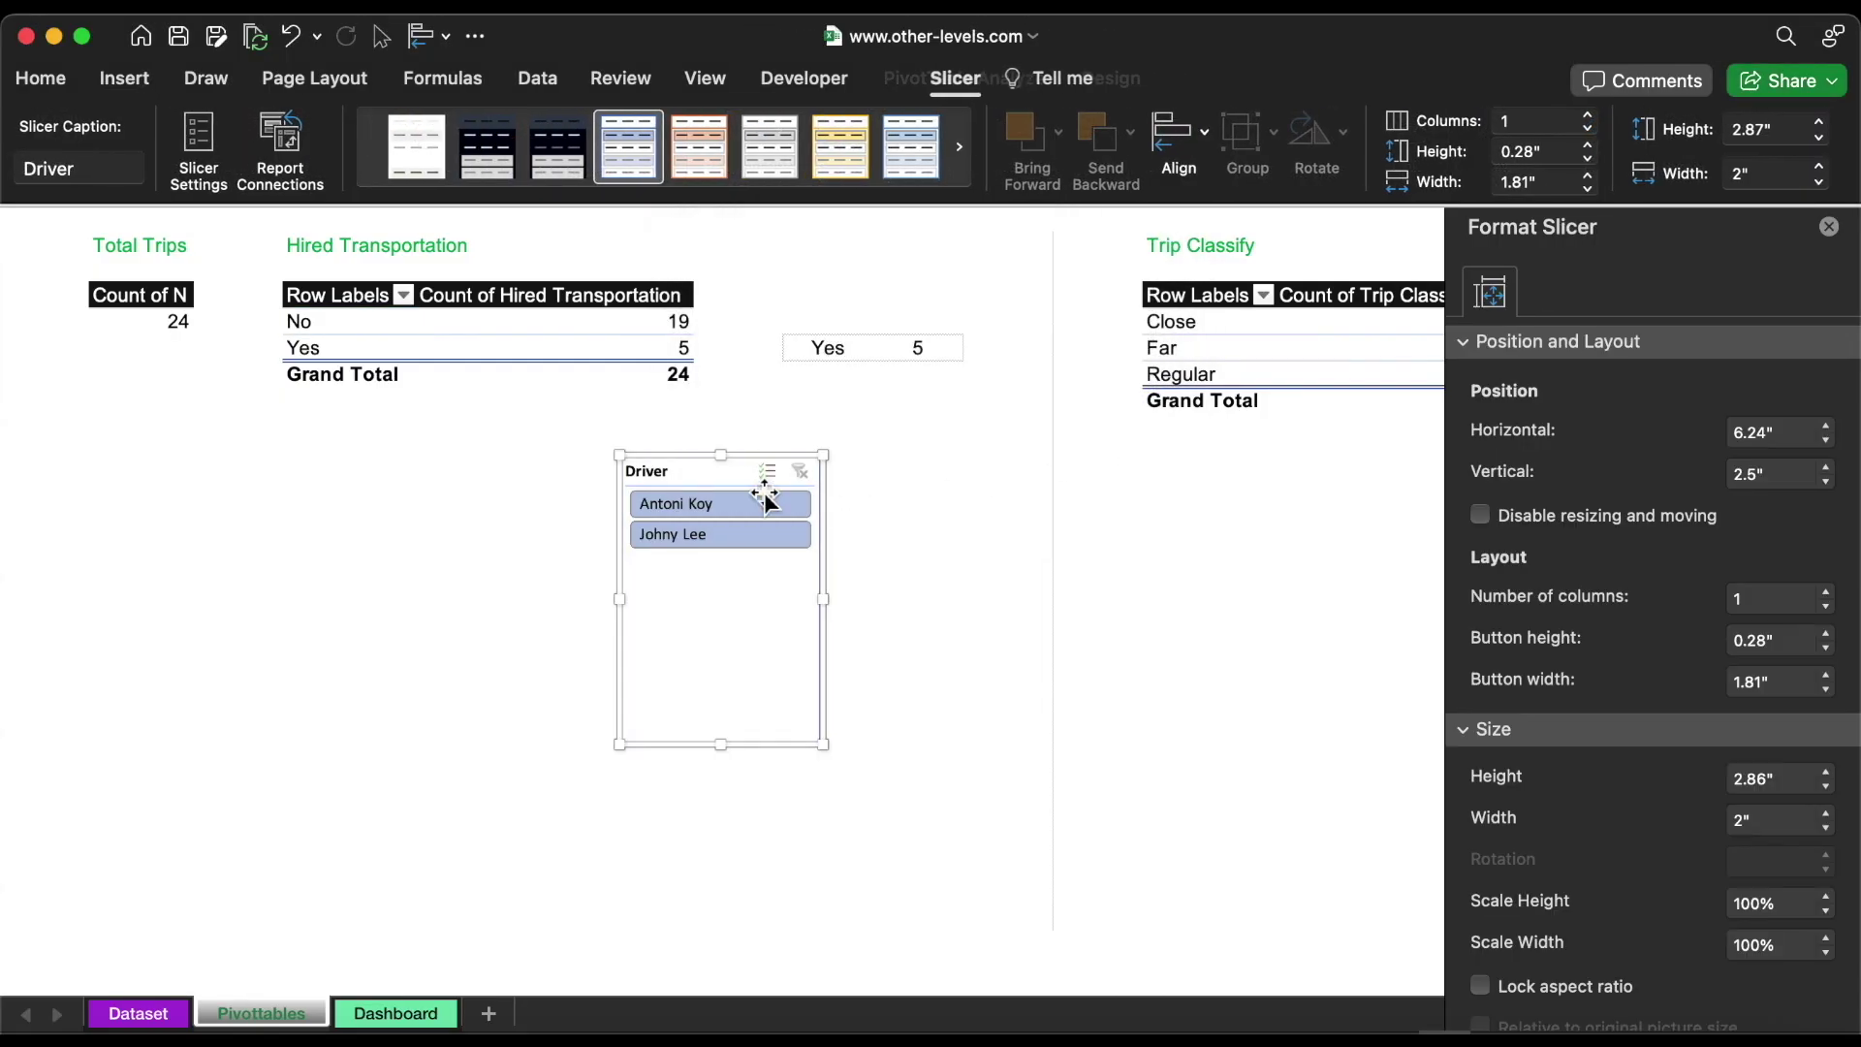
Move the Driver slicer to the Dashboard sheet and apply a dark slicer style to it
{"action": "right_click", "coordinate": [719, 504]}
{"action": "left_click", "coordinate": [801, 223]}
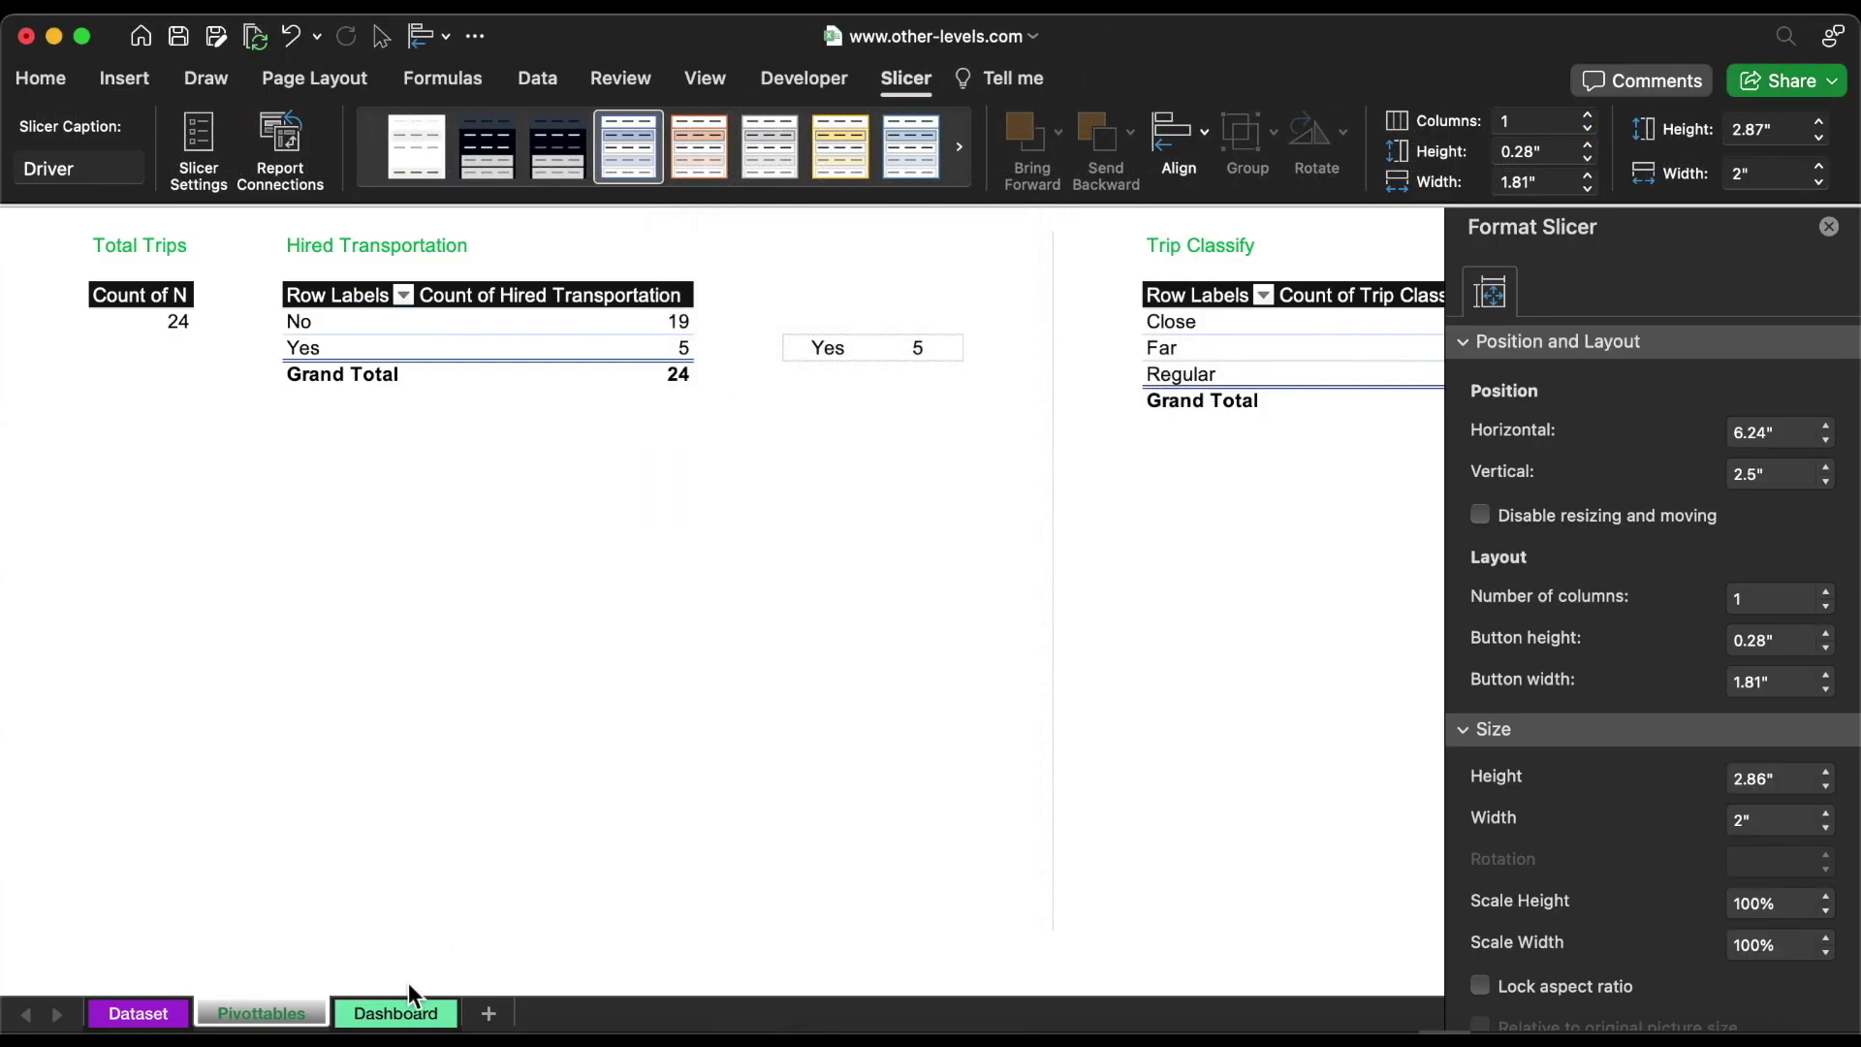
{"action": "left_click", "coordinate": [395, 1013]}
{"action": "key", "text": "super+v"}
{"action": "left_click", "coordinate": [557, 151]}
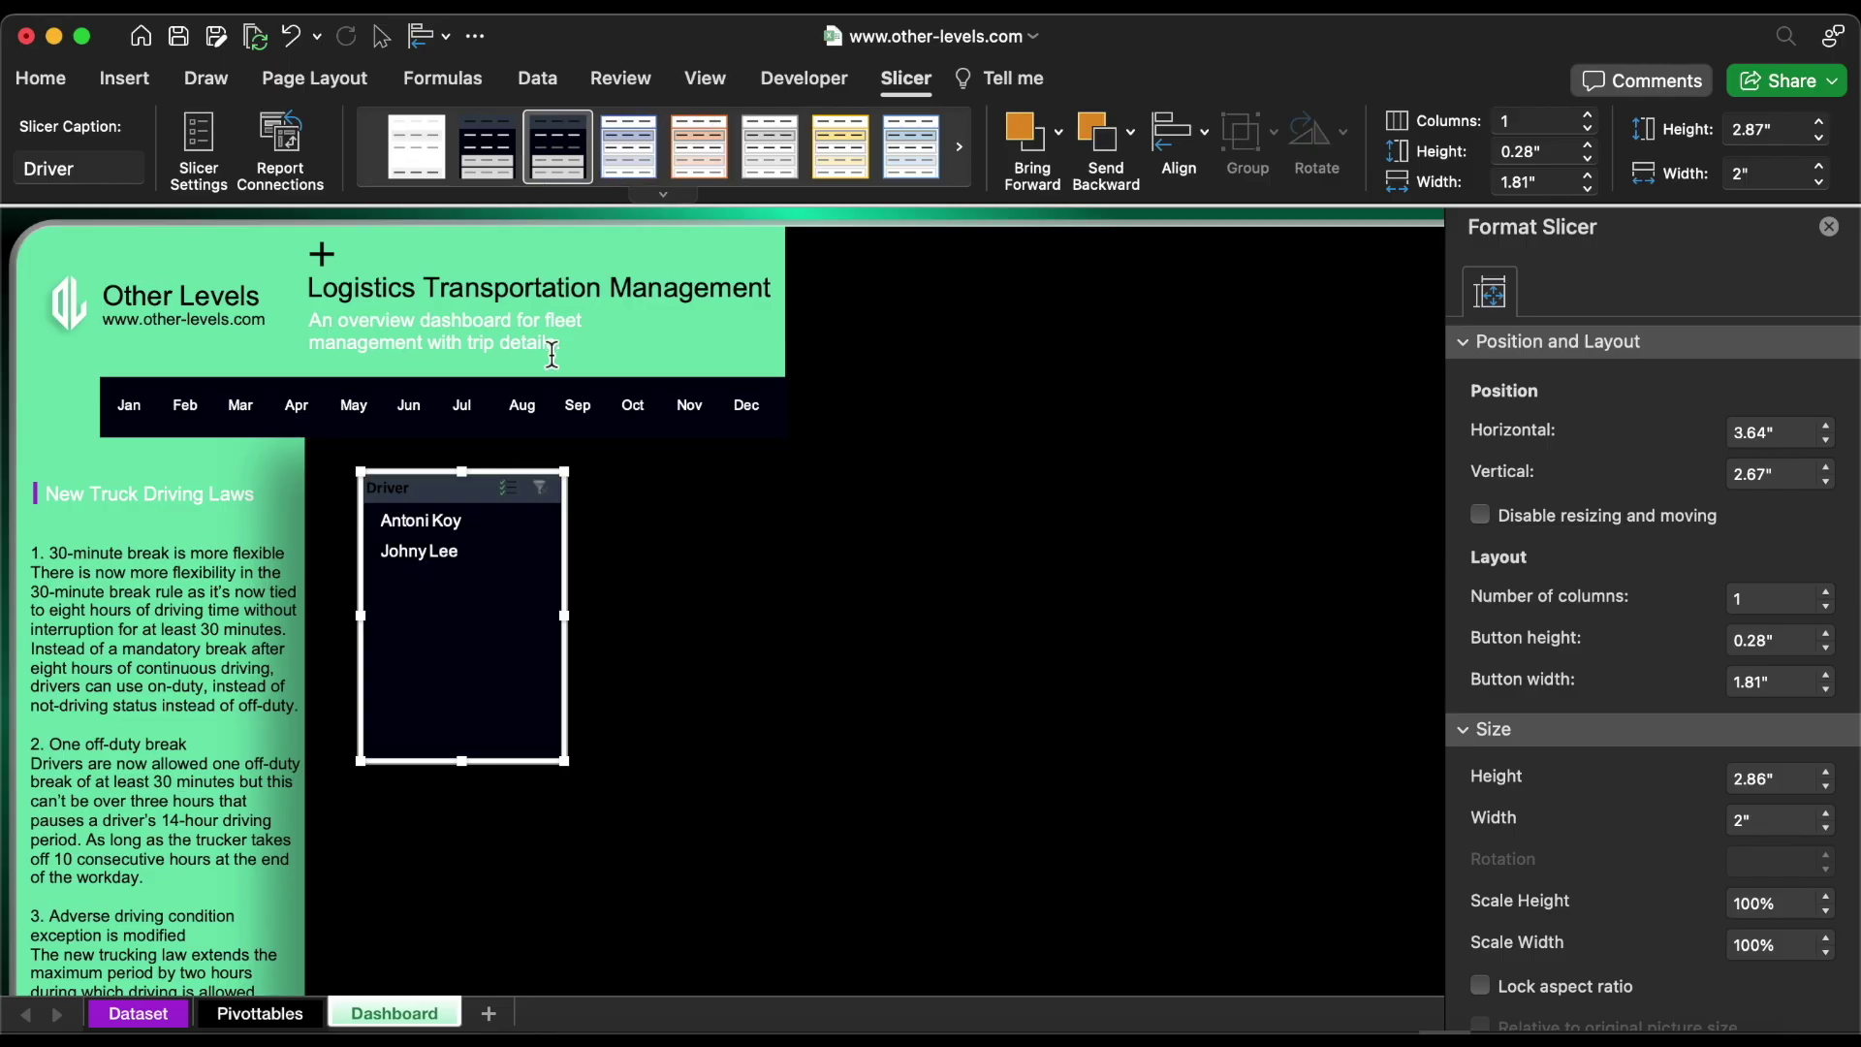
Turn off the header display in the Driver slicer's settings
{"action": "right_click", "coordinate": [509, 628]}
{"action": "left_click", "coordinate": [643, 804]}
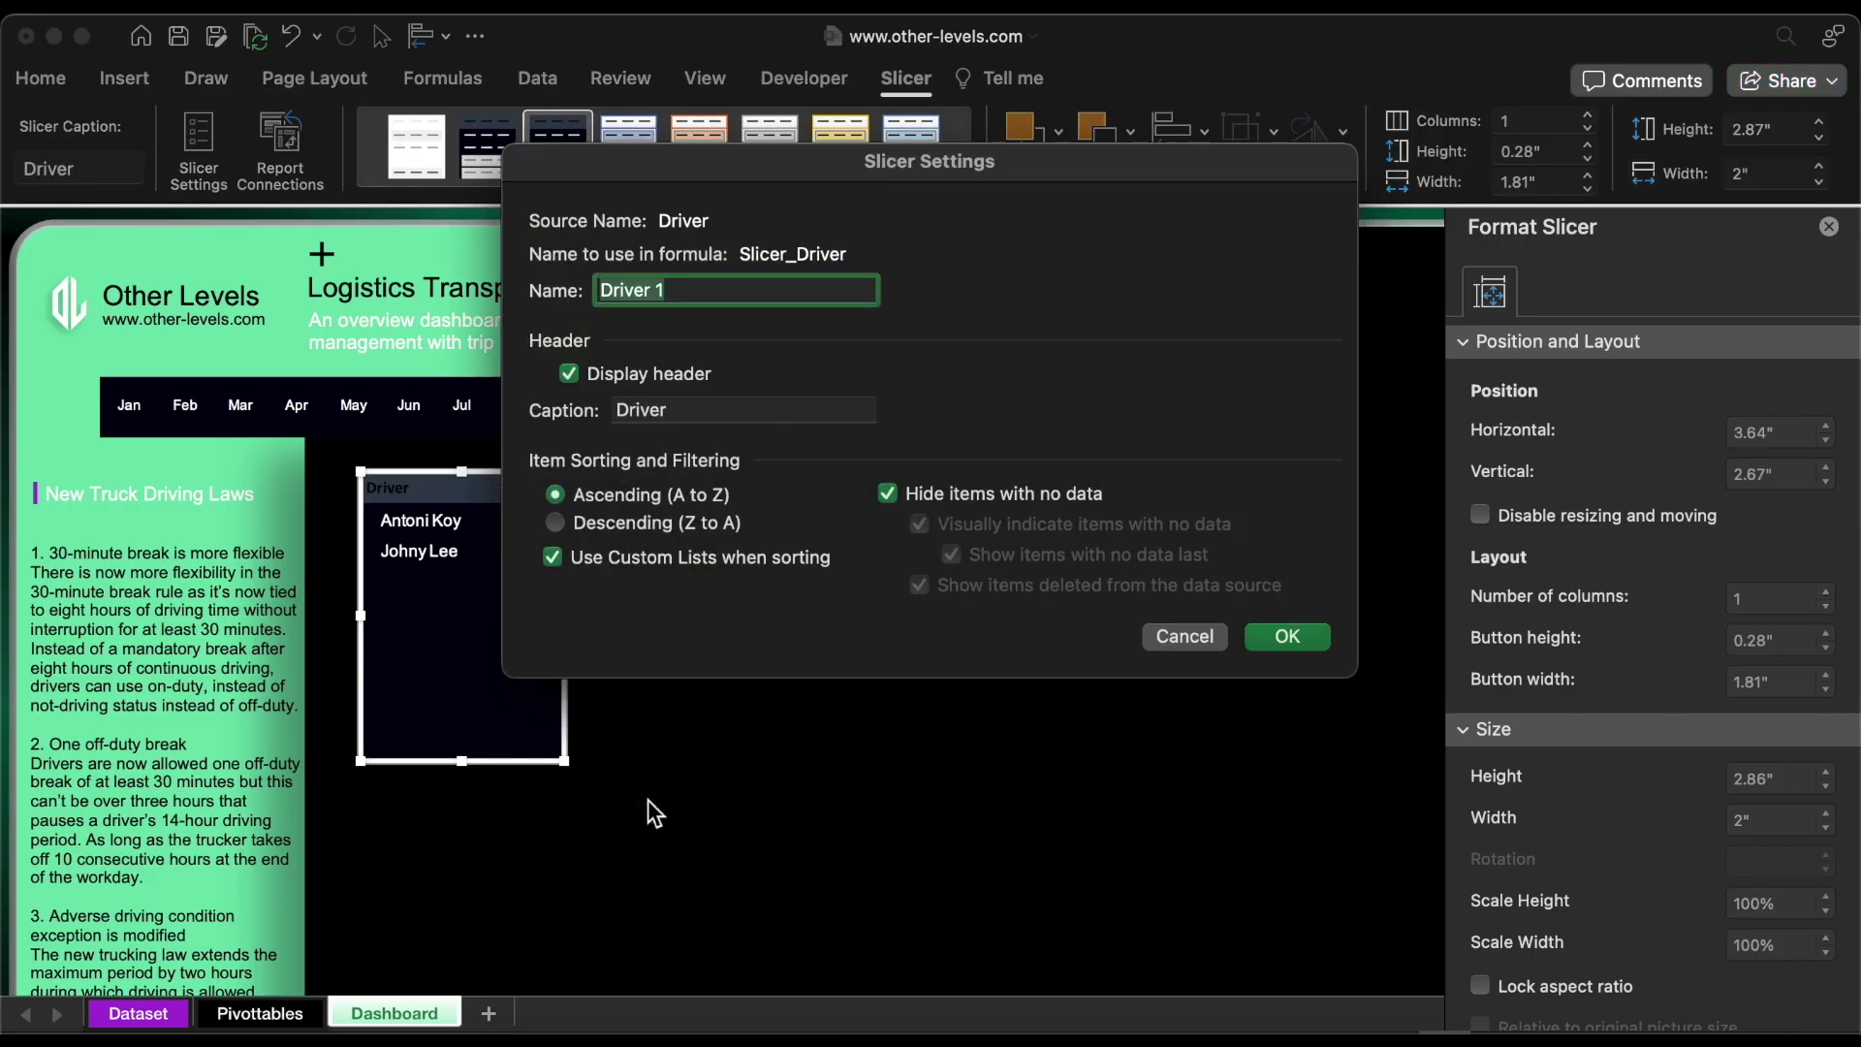
{"action": "left_click", "coordinate": [1284, 645]}
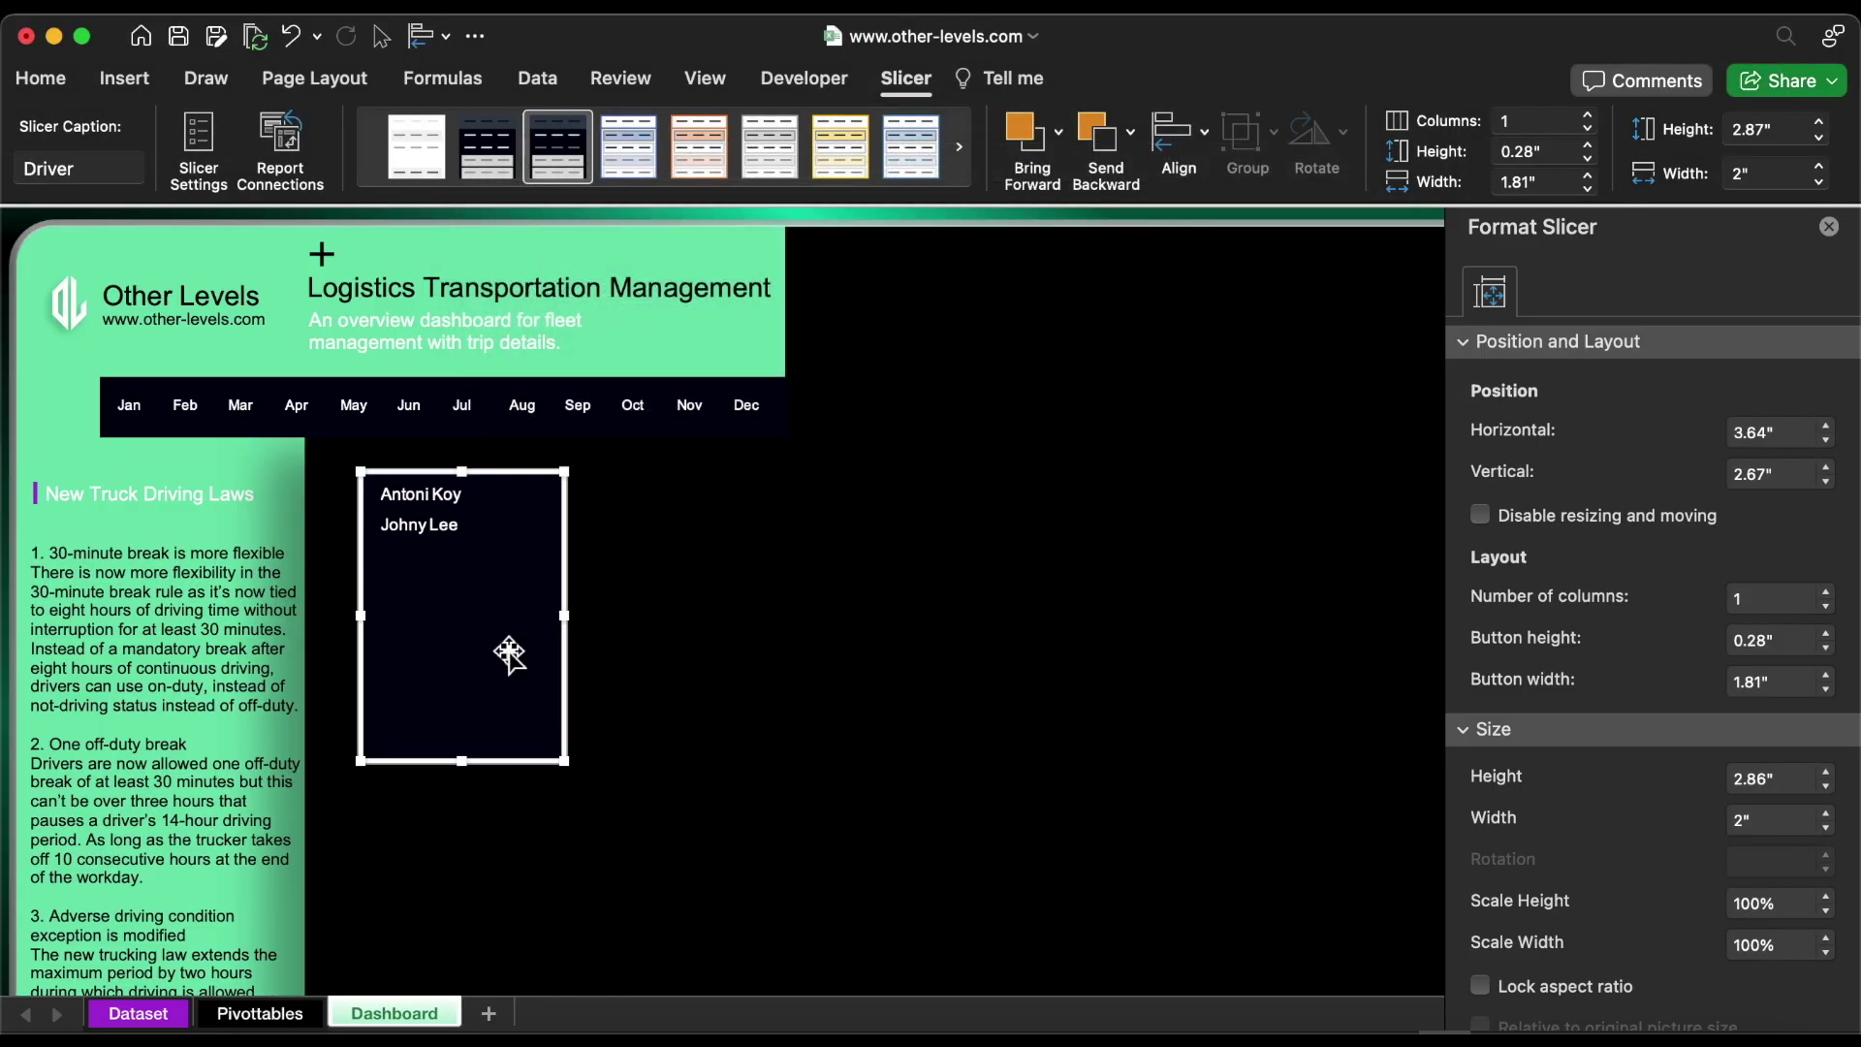
Set the Driver slicer's buttons to 0.9" high and 1.13" wide, and its overall height to 3.18"
{"action": "left_click_drag", "start_coordinate": [1590, 155], "coordinate": [1591, 155]}
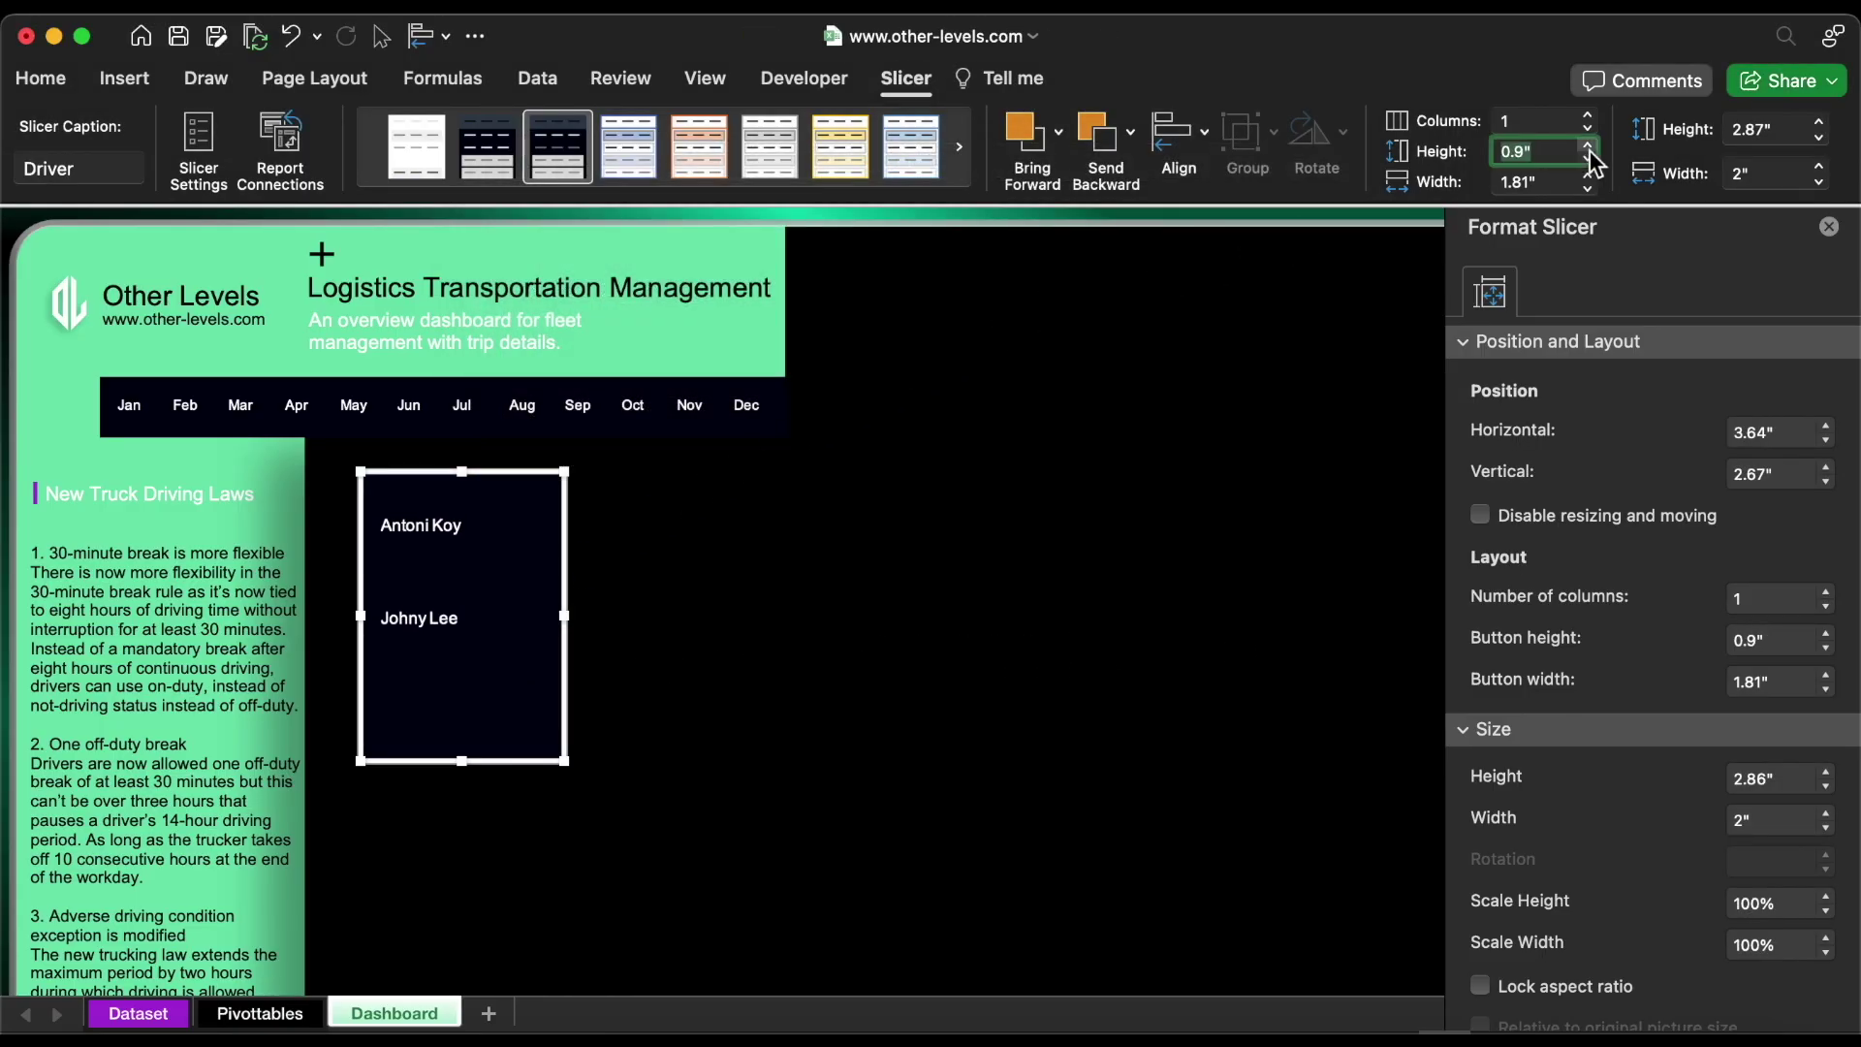
{"action": "left_click", "coordinate": [1547, 181]}
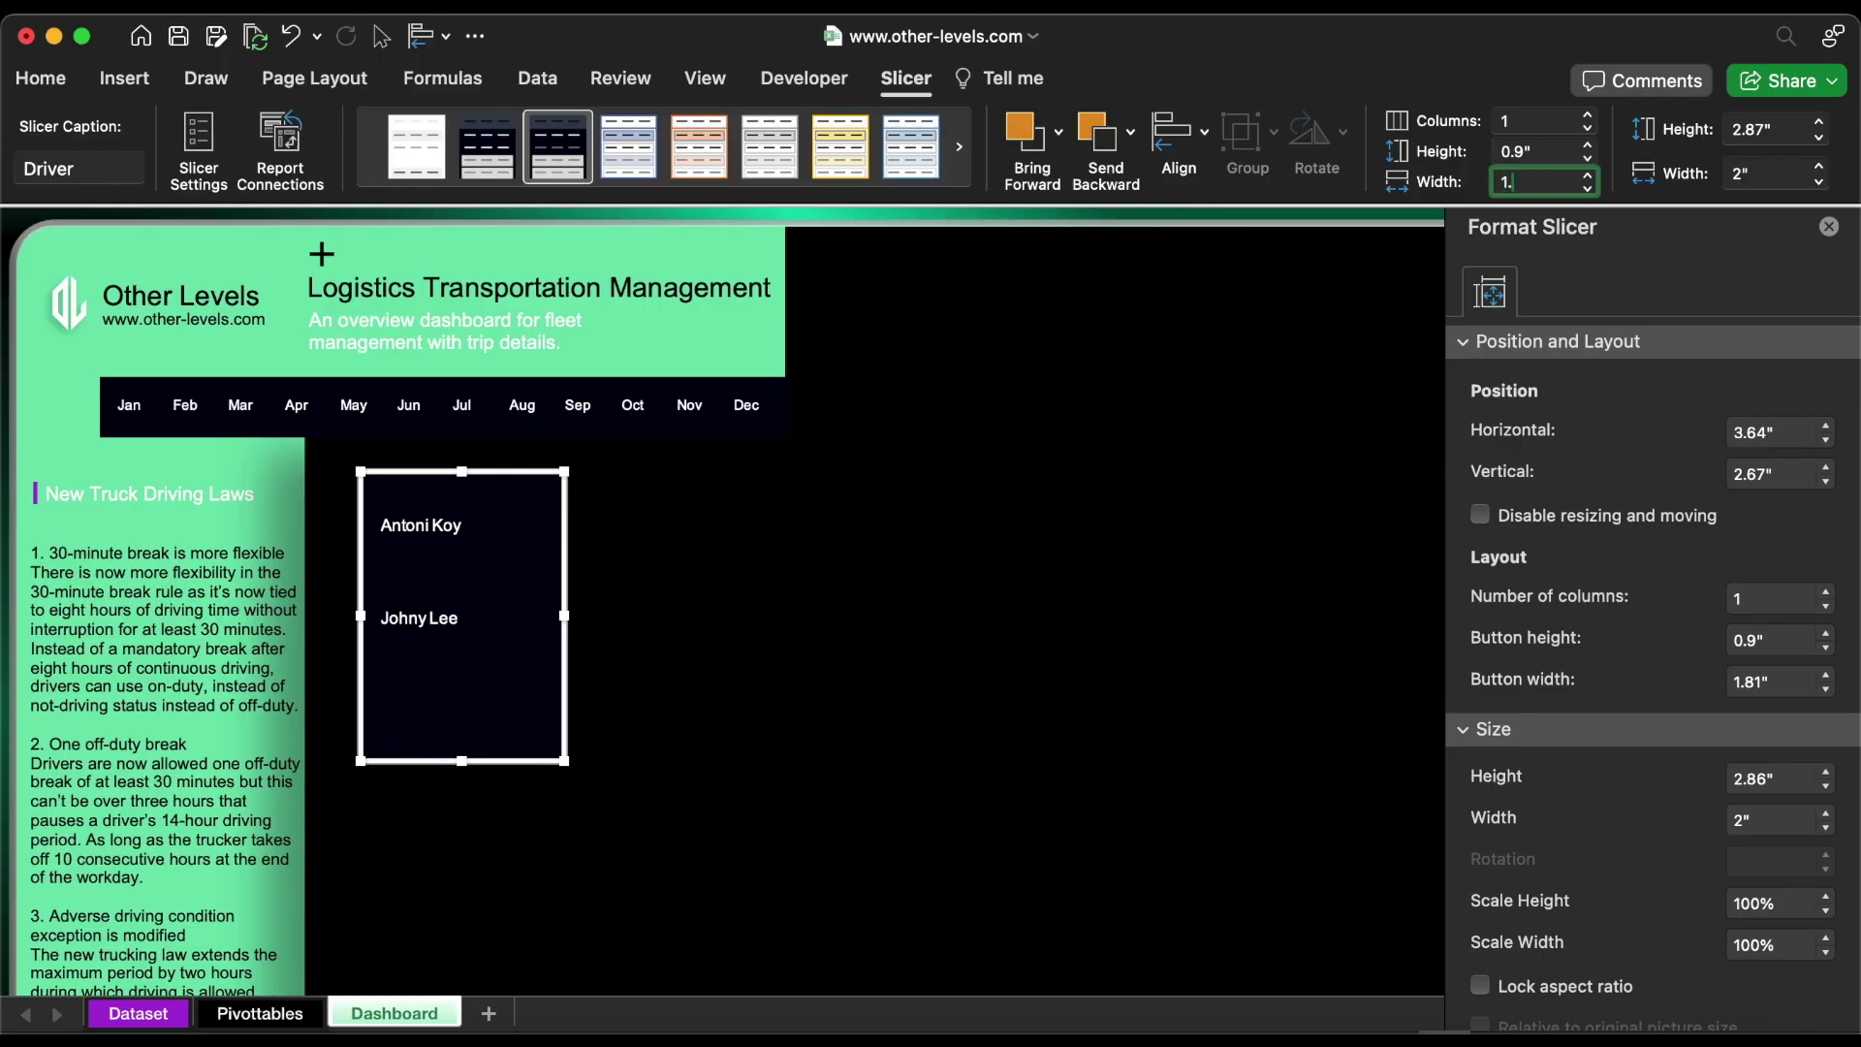
{"action": "key", "text": "Tab"}
{"action": "type", "text": "3"}
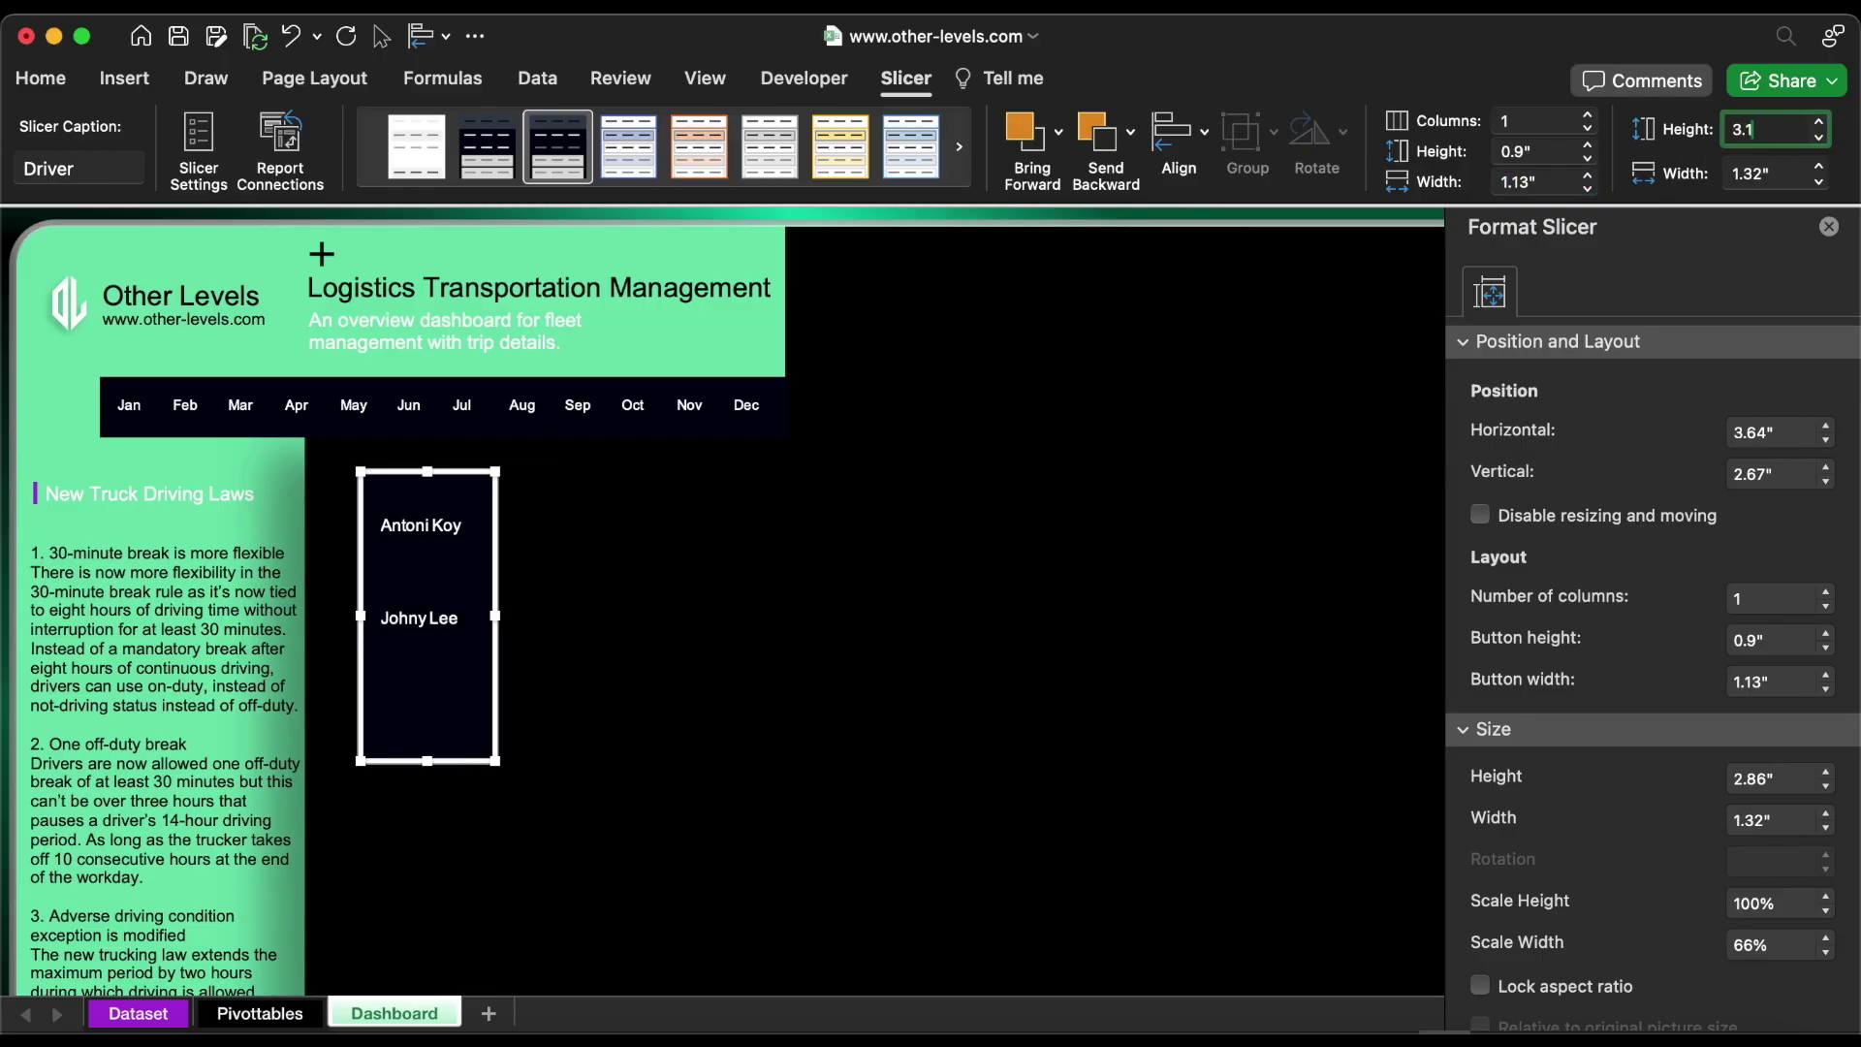
{"action": "key", "text": "Return"}
Position the Driver slicer at 4.1" horizontal and 2.53" vertical, and disable its resizing and moving
{"action": "left_click", "coordinate": [1826, 427]}
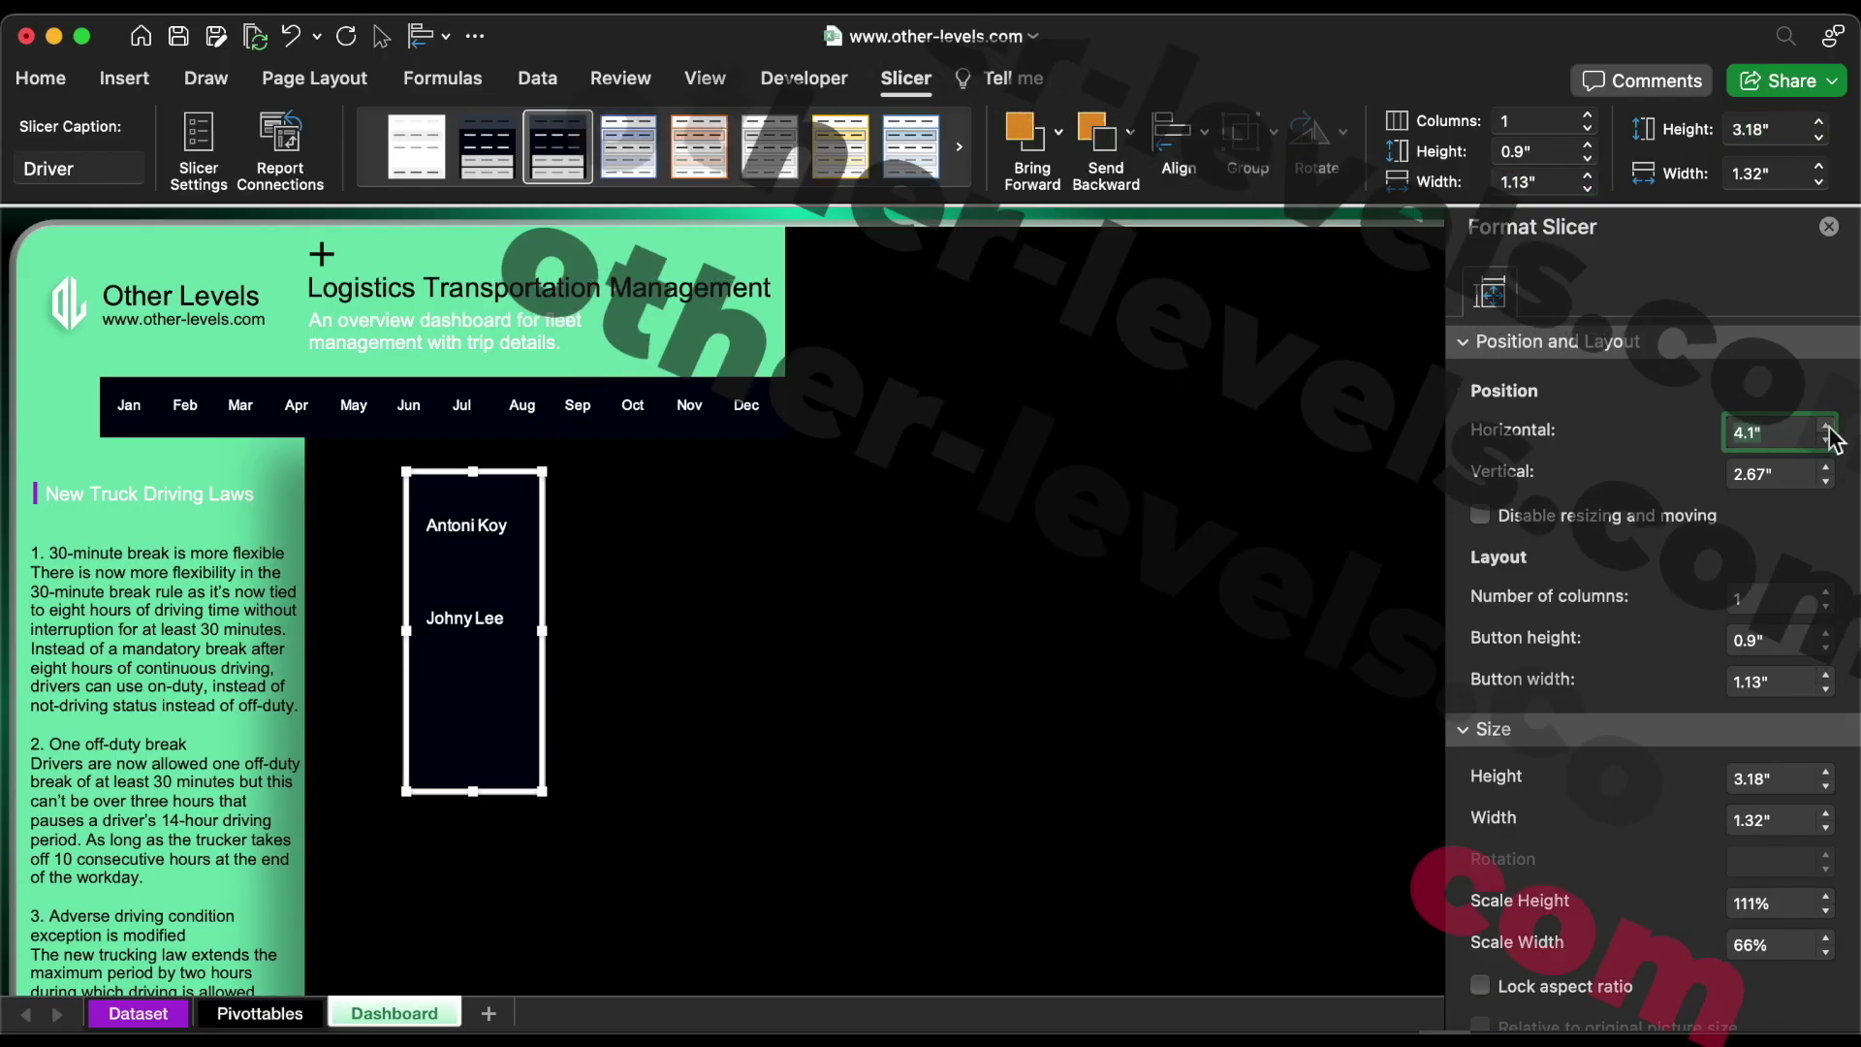
{"action": "left_click", "coordinate": [1826, 481]}
{"action": "left_click", "coordinate": [1826, 480]}
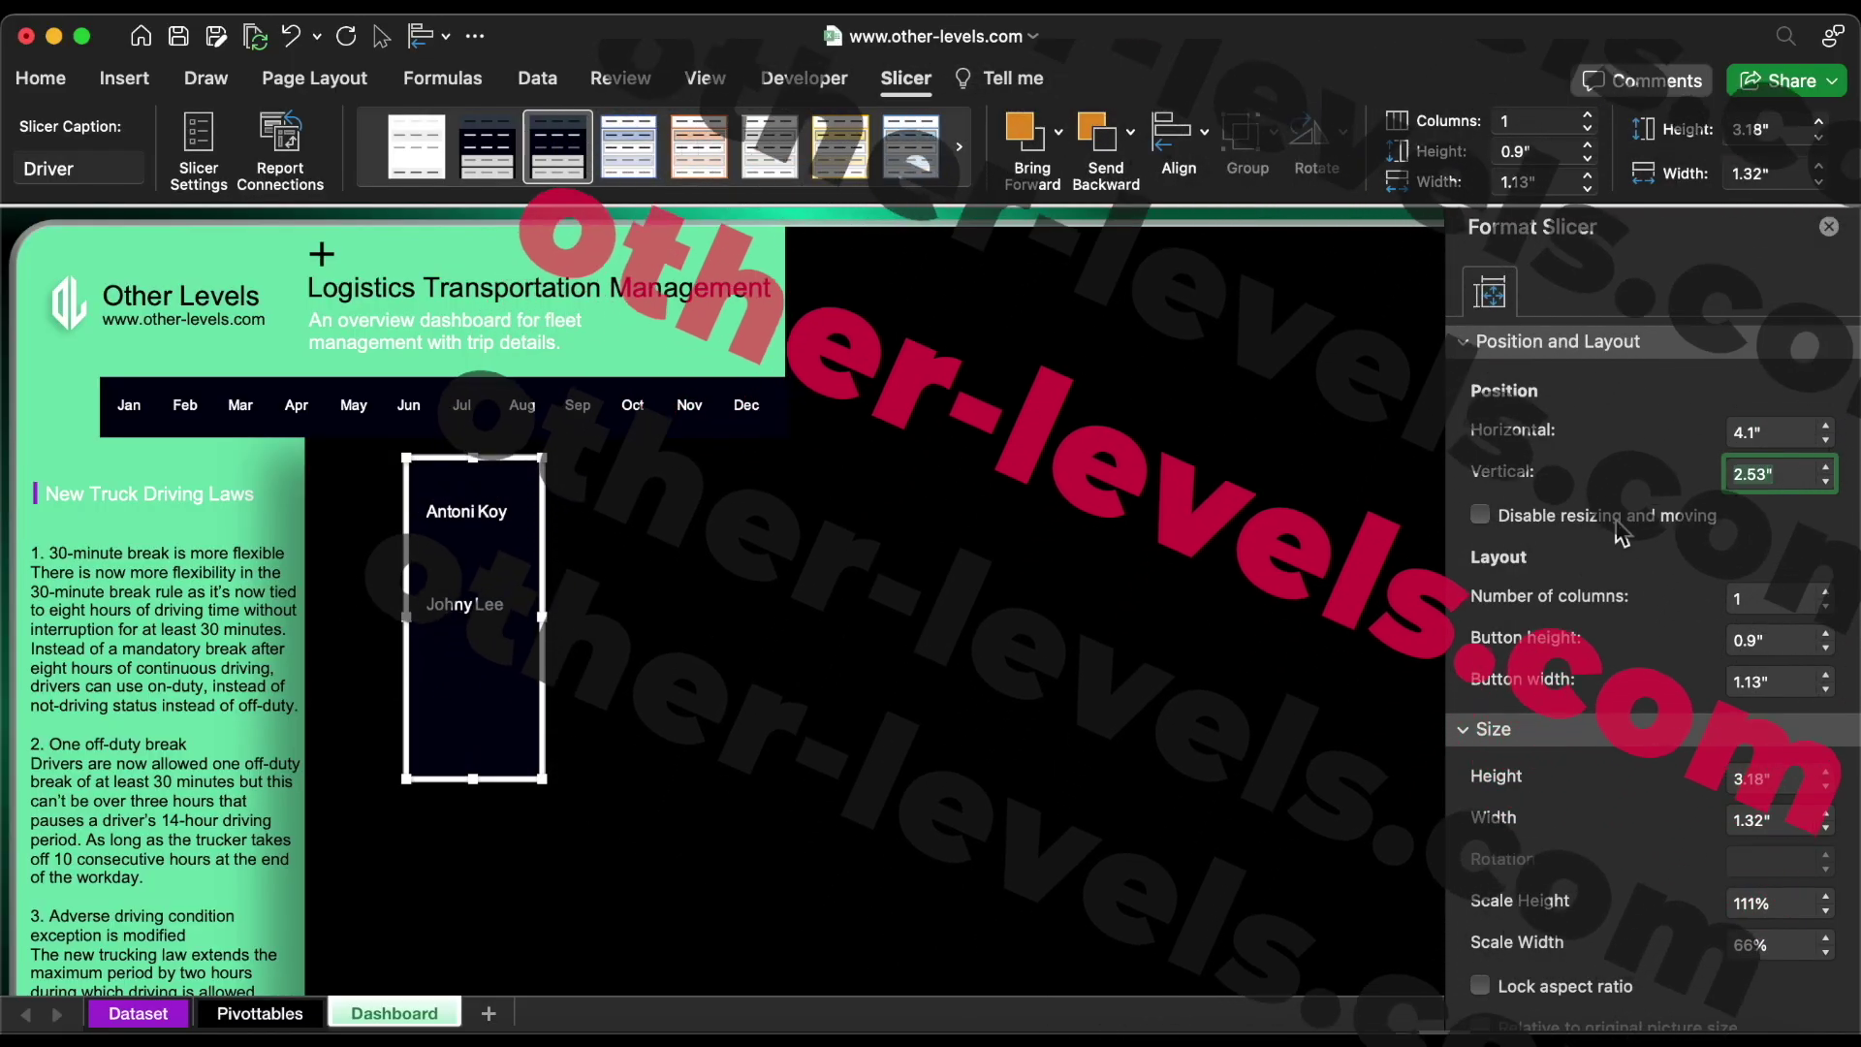
{"action": "left_click", "coordinate": [1617, 521]}
Insert the two driver portrait pictures over the cells beside the Driver slicer
{"action": "left_click", "coordinate": [108, 83]}
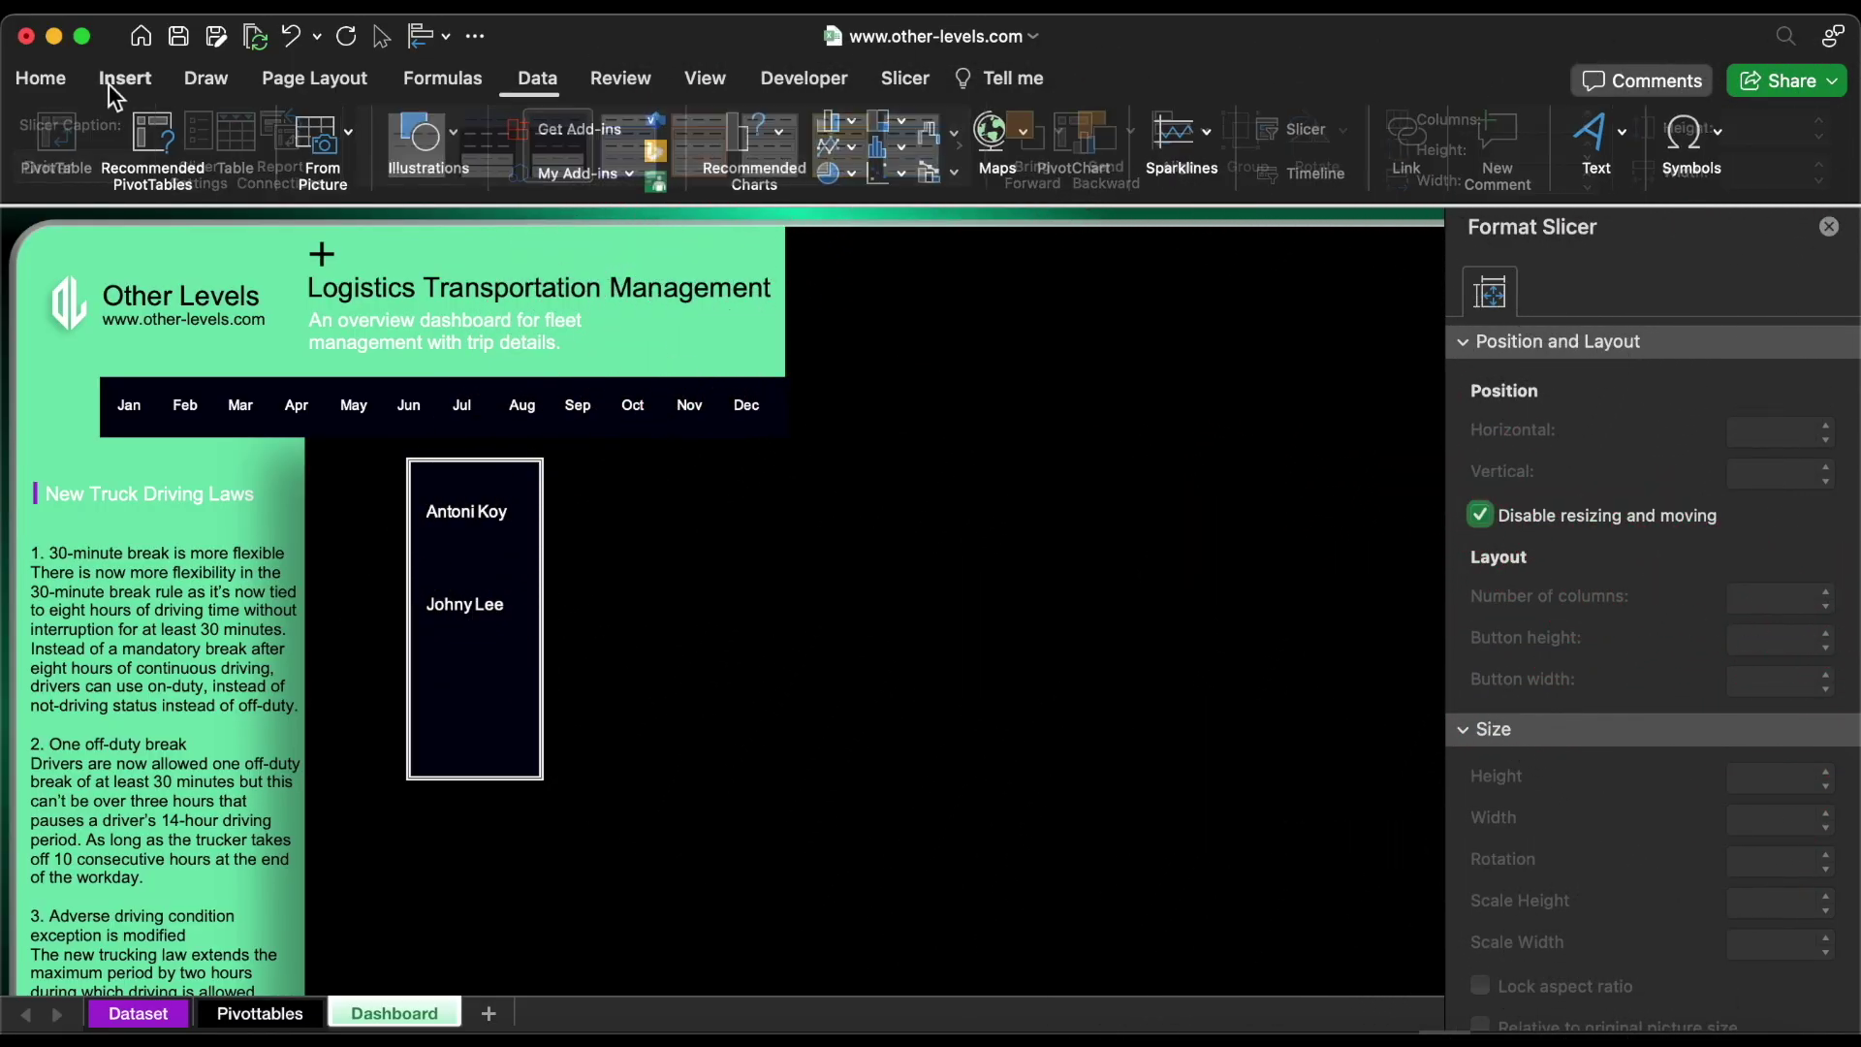
{"action": "left_click", "coordinate": [415, 135]}
{"action": "left_click", "coordinate": [243, 217]}
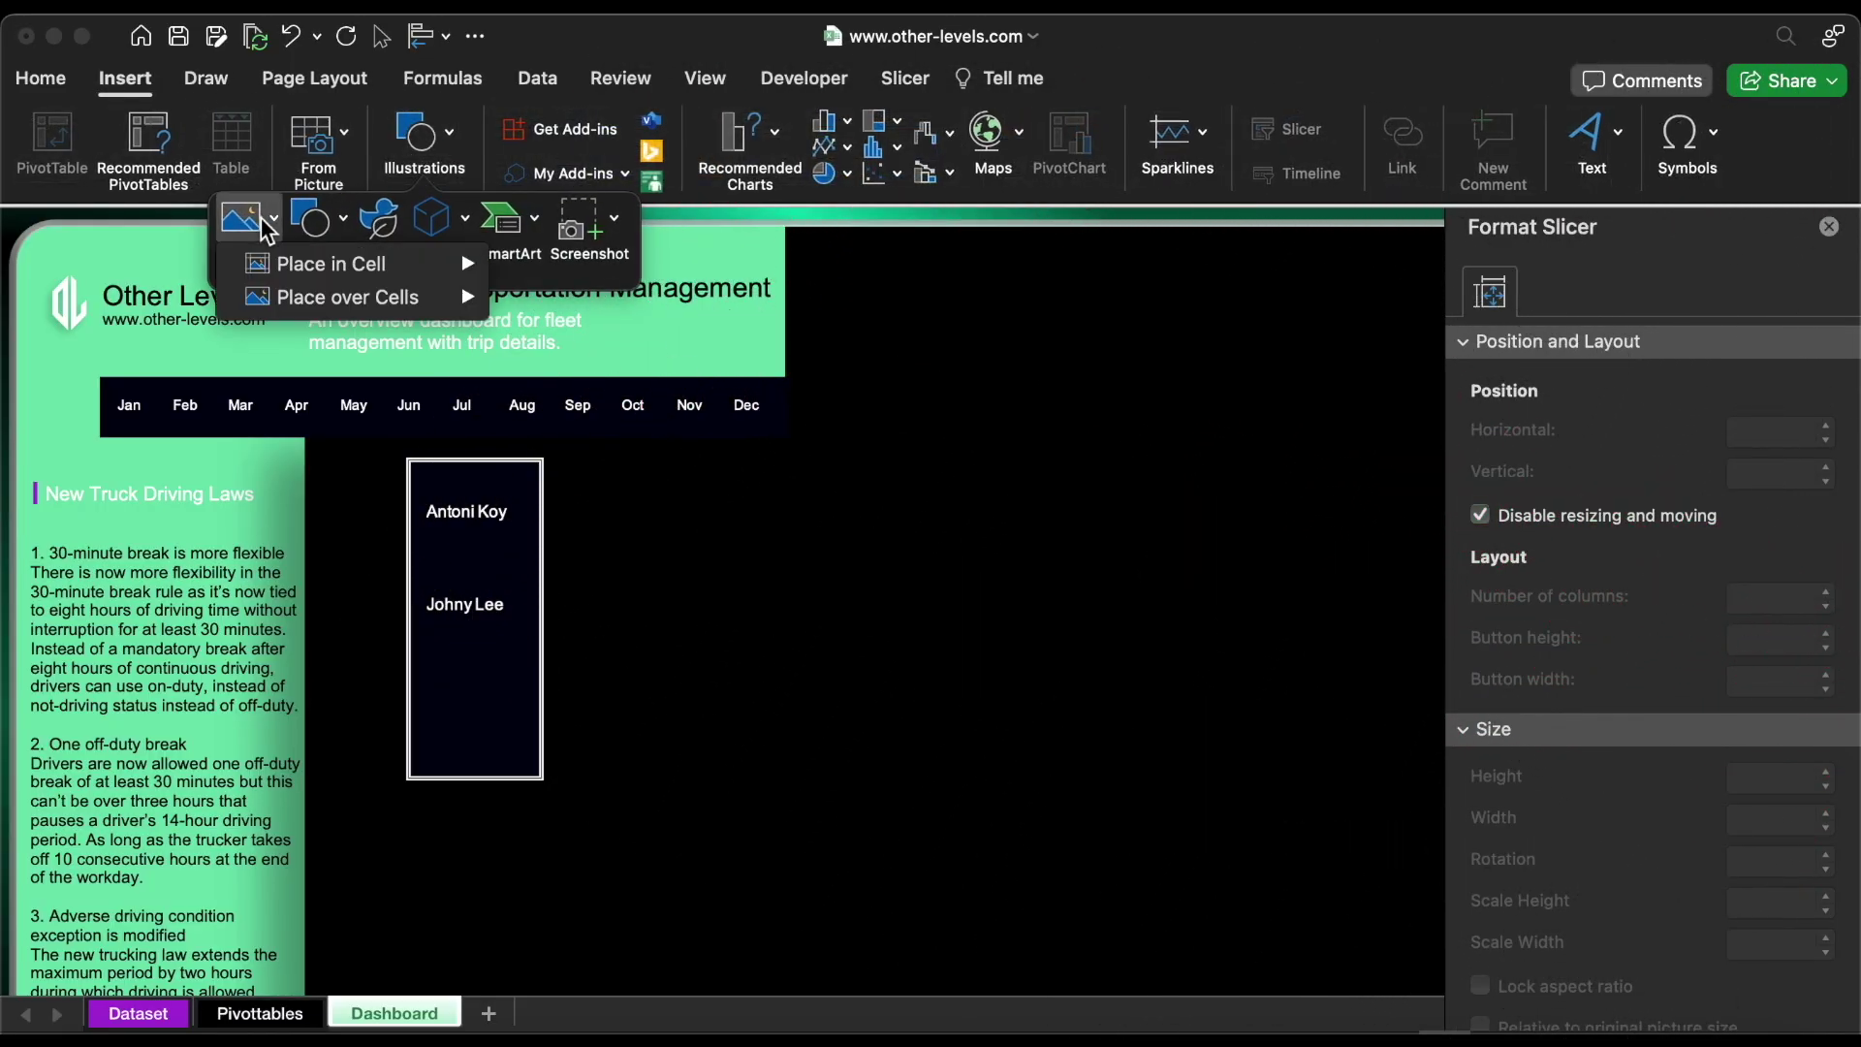
{"action": "mouse_move", "coordinate": [341, 297]}
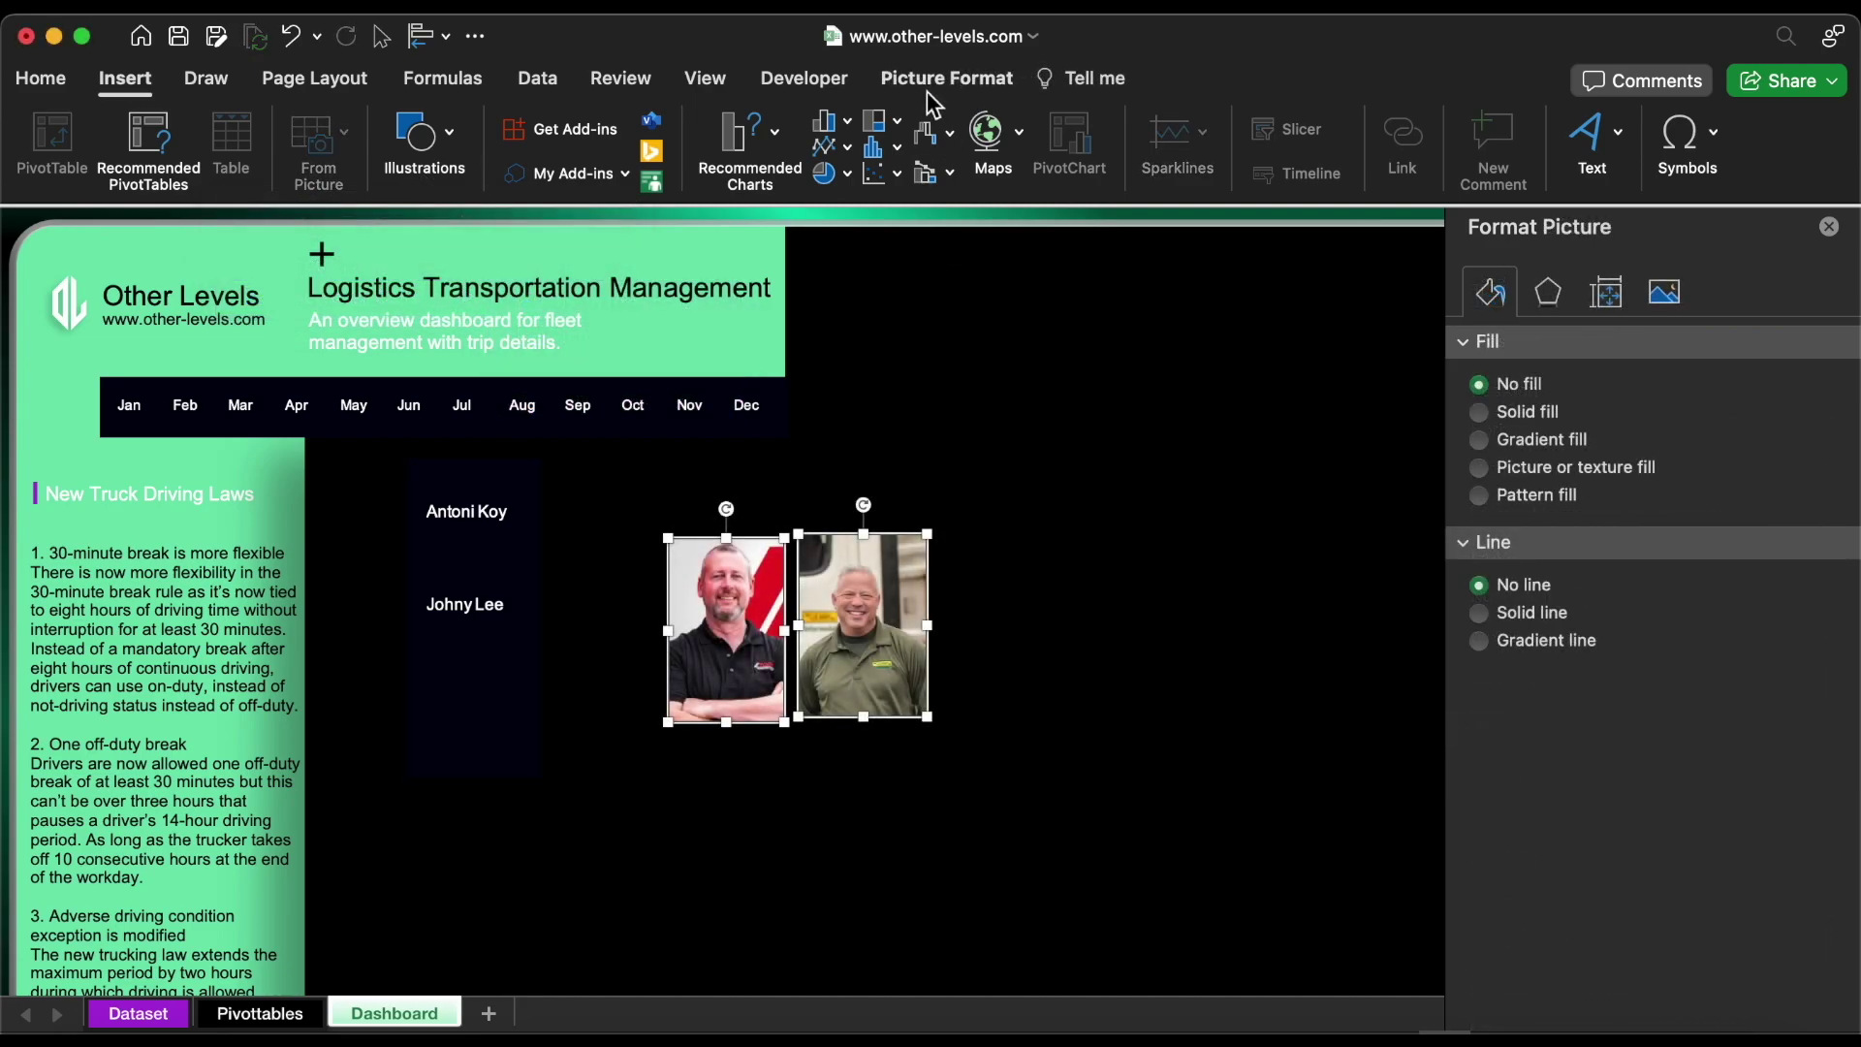
Recolor both driver portraits to grayscale
{"action": "left_click", "coordinate": [926, 94]}
{"action": "left_click", "coordinate": [319, 132]}
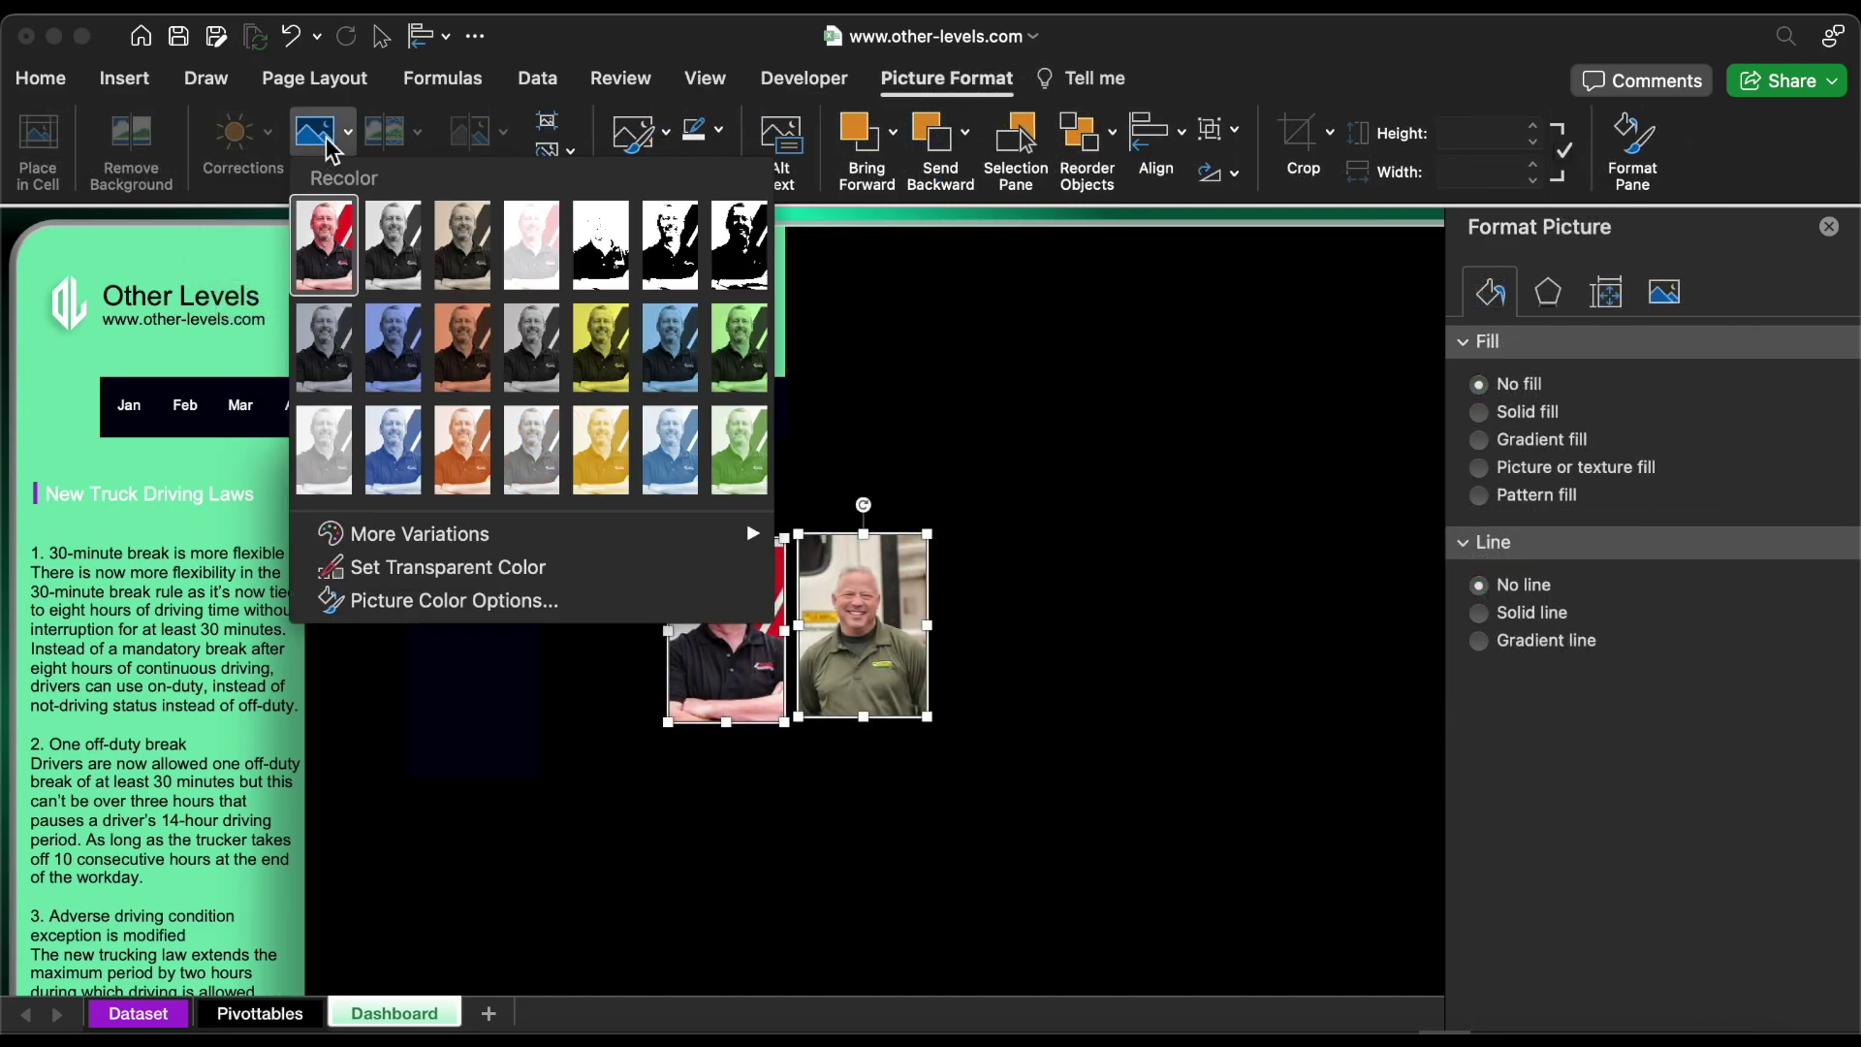
{"action": "left_click", "coordinate": [390, 232]}
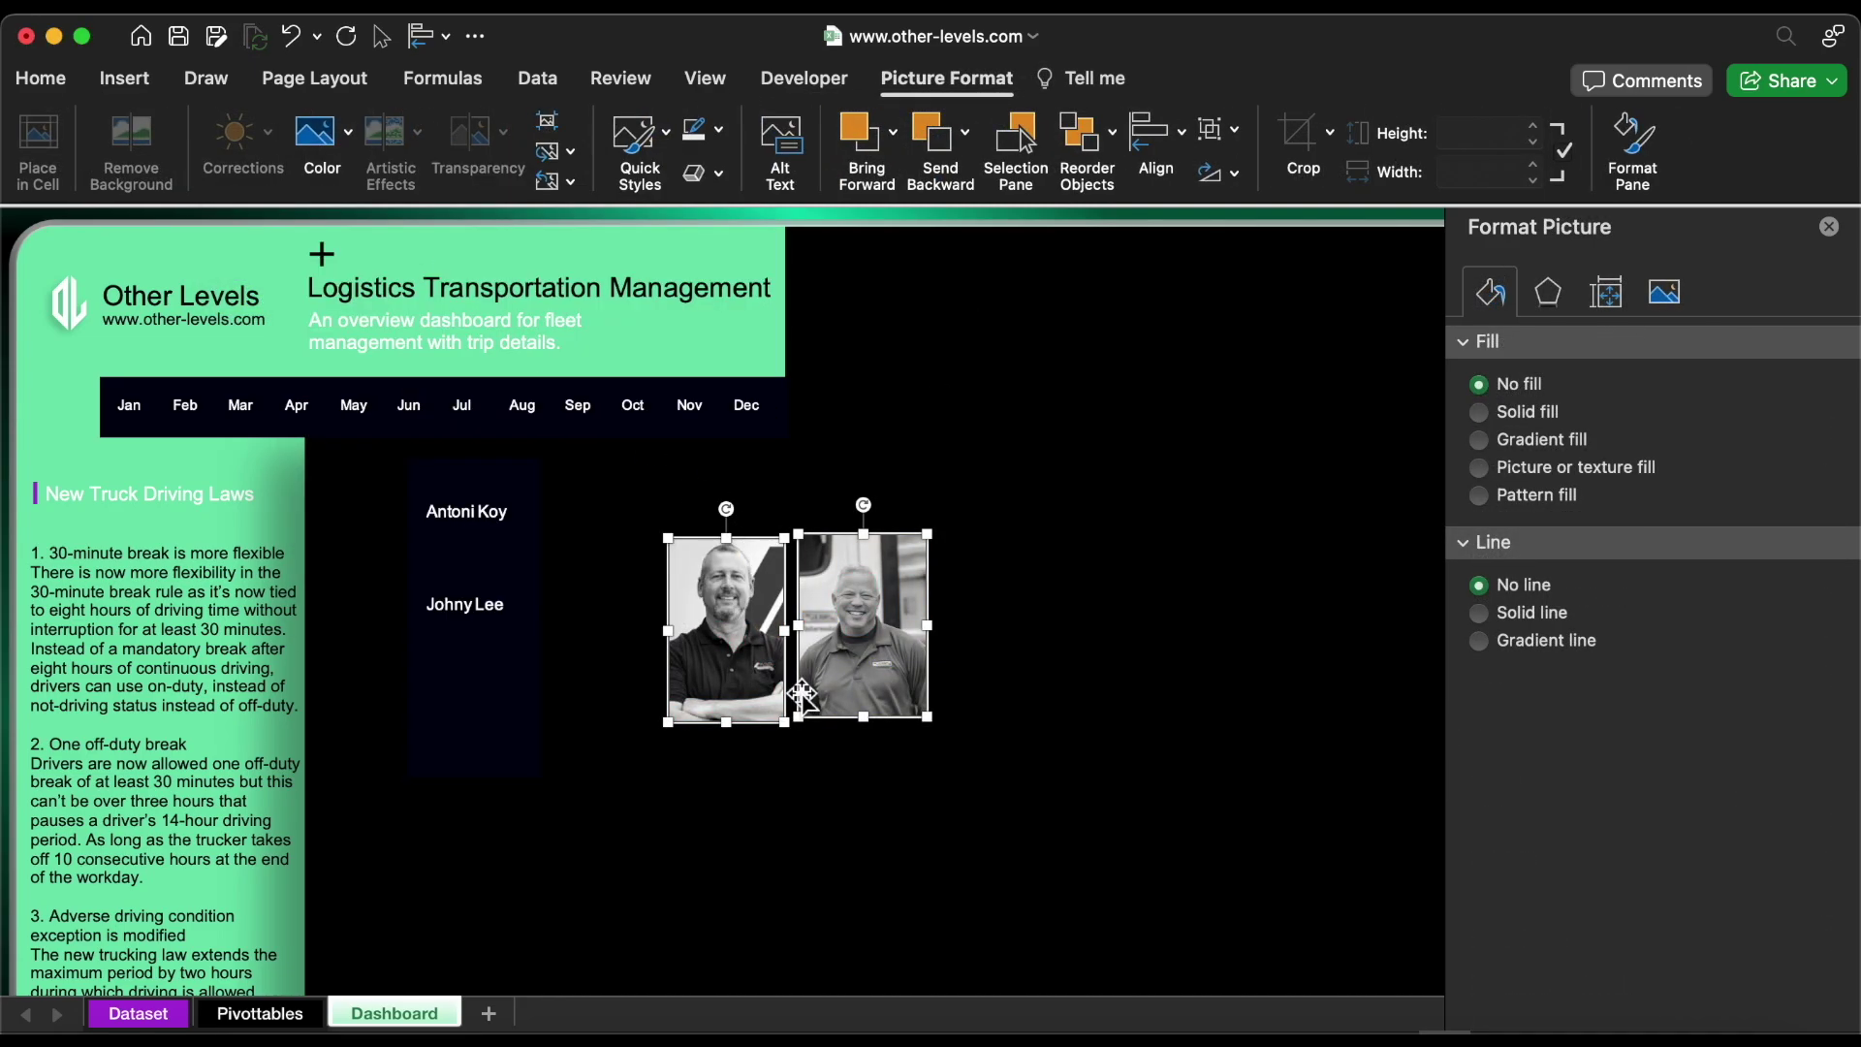
Crop each of the two driver portraits to the oval shape
{"action": "left_click", "coordinate": [846, 694], "text": "shift"}
{"action": "left_click", "coordinate": [1329, 132]}
{"action": "mouse_move", "coordinate": [1376, 212]}
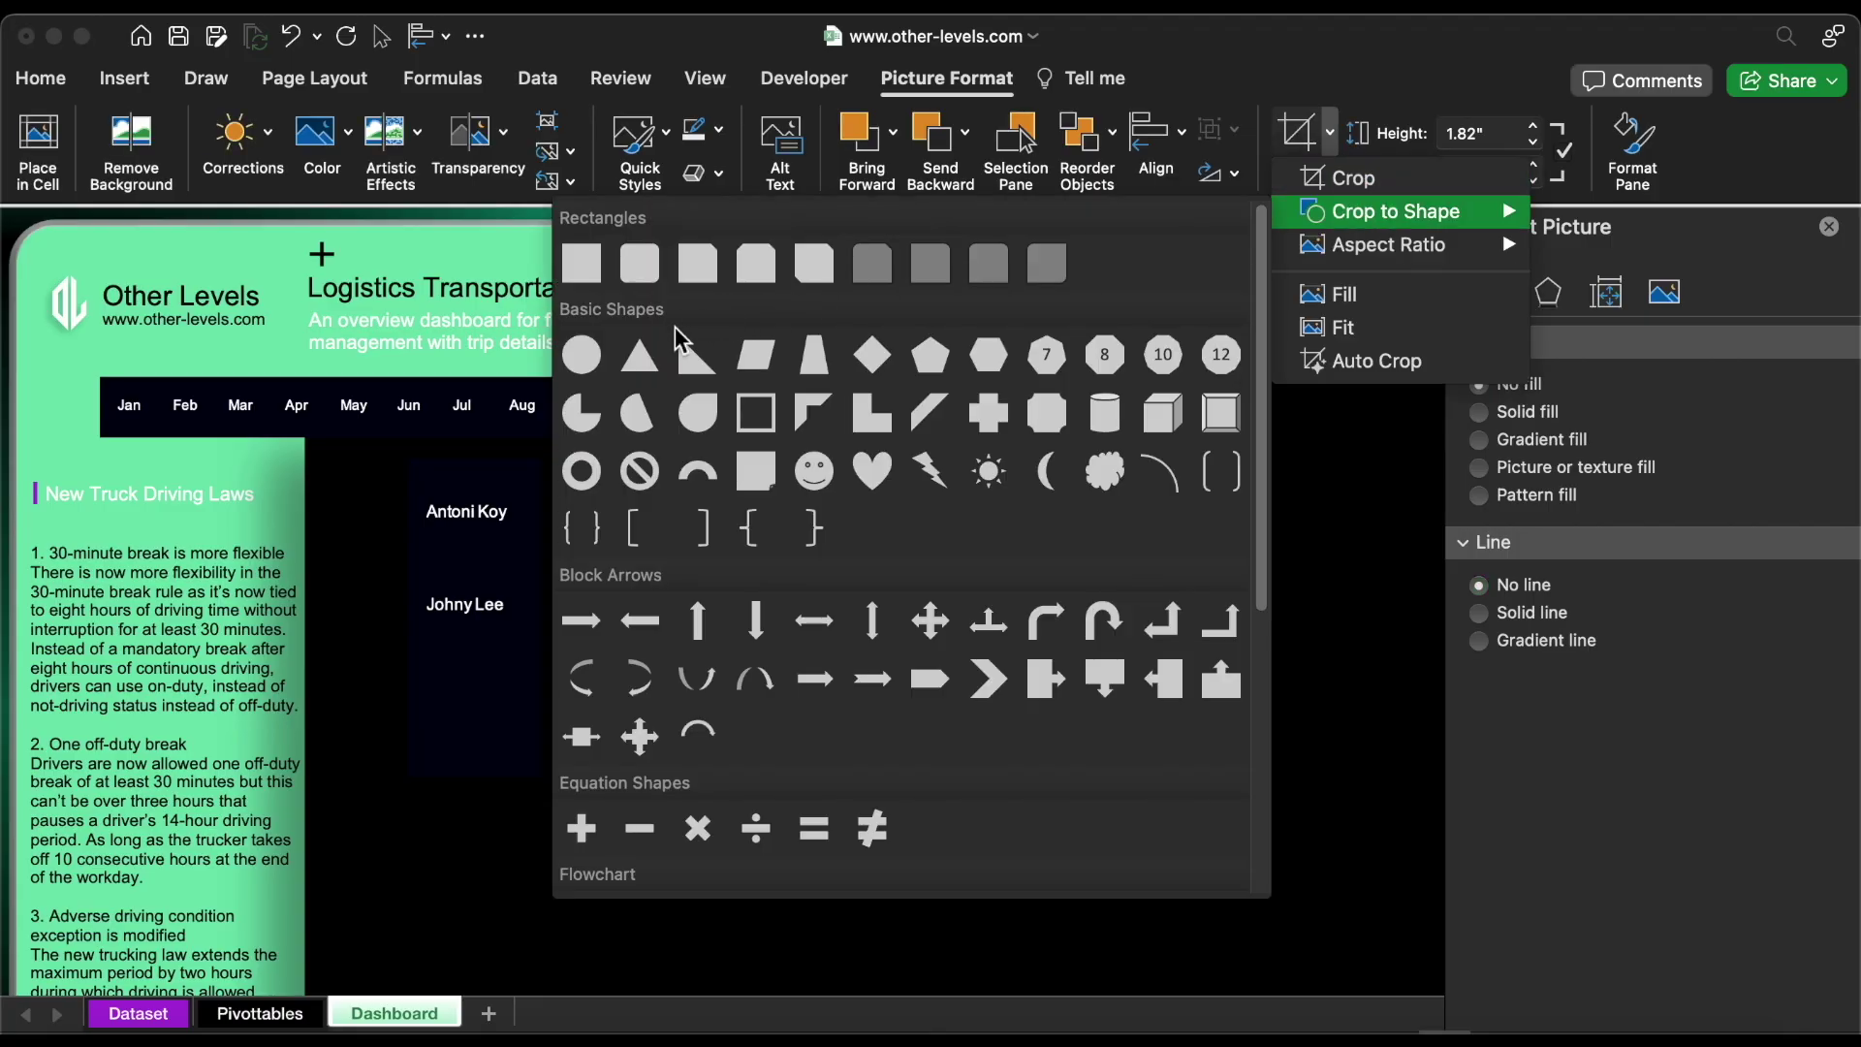
{"action": "left_click", "coordinate": [581, 353]}
{"action": "left_click", "coordinate": [859, 628]}
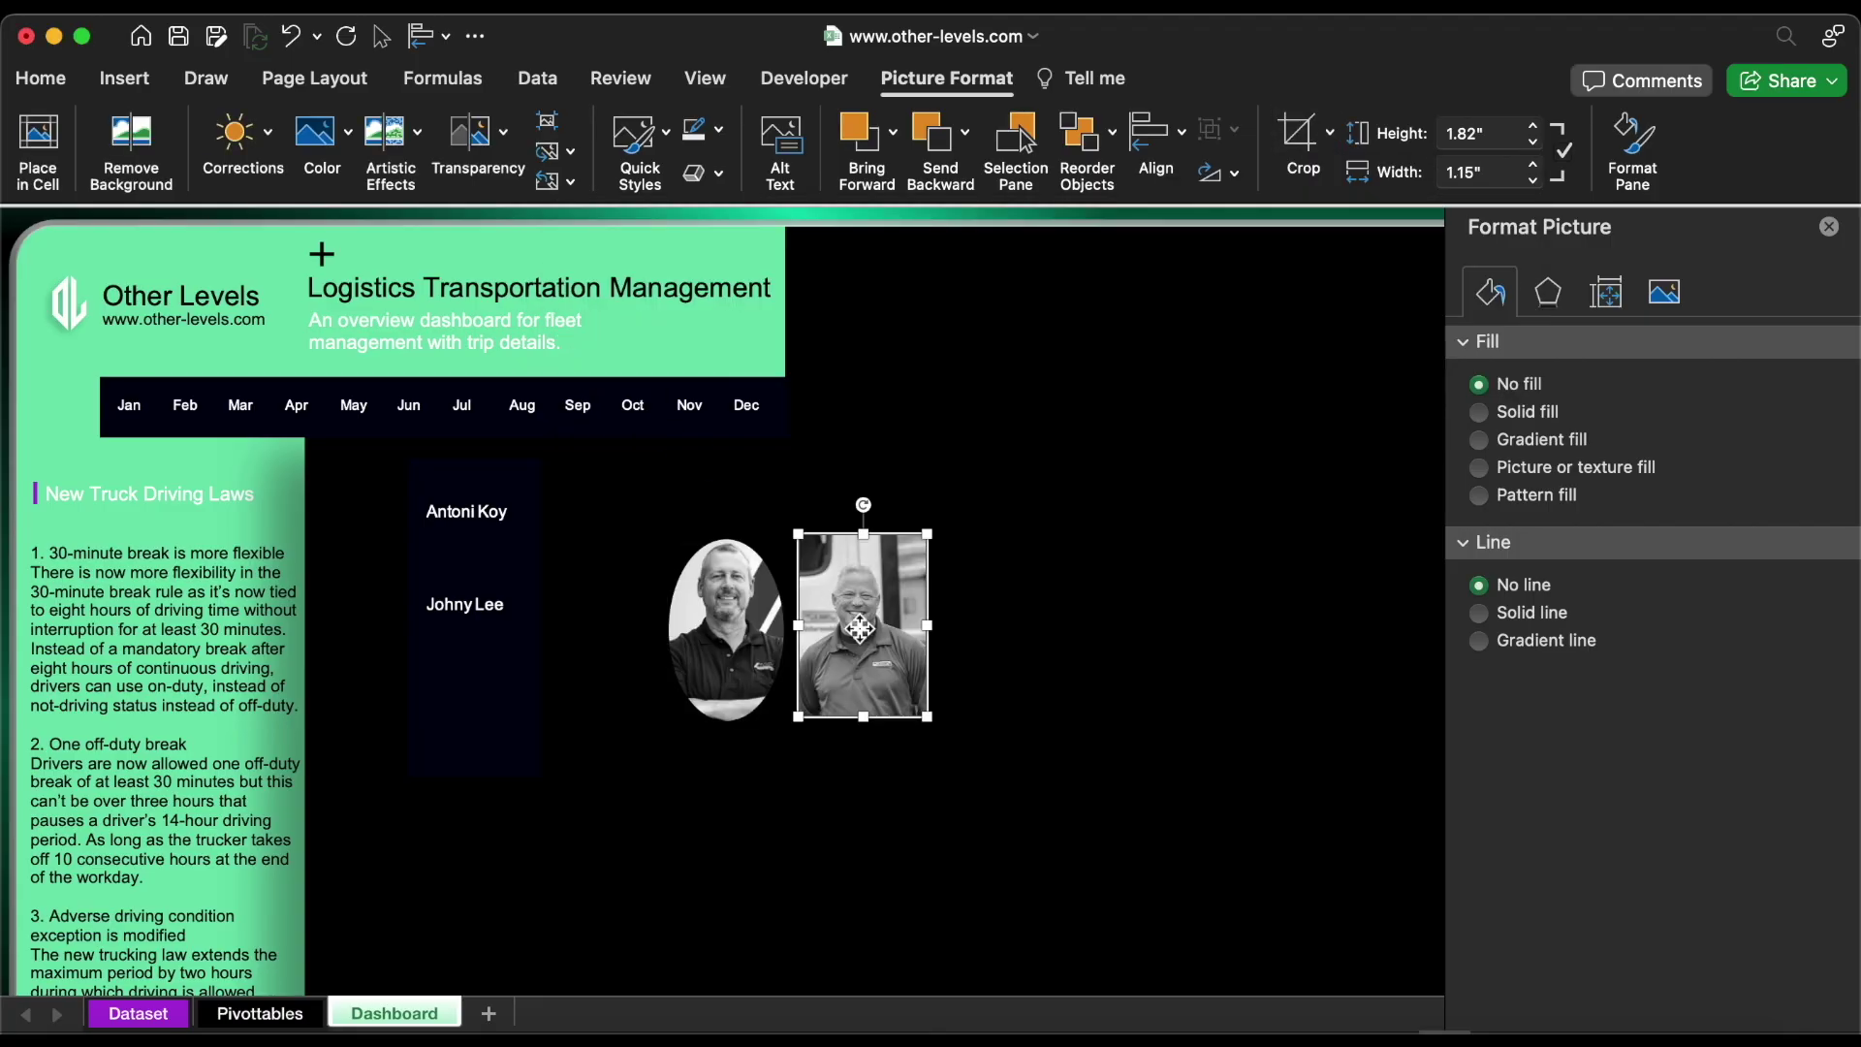
{"action": "left_click", "coordinate": [1329, 131]}
{"action": "mouse_move", "coordinate": [1358, 211]}
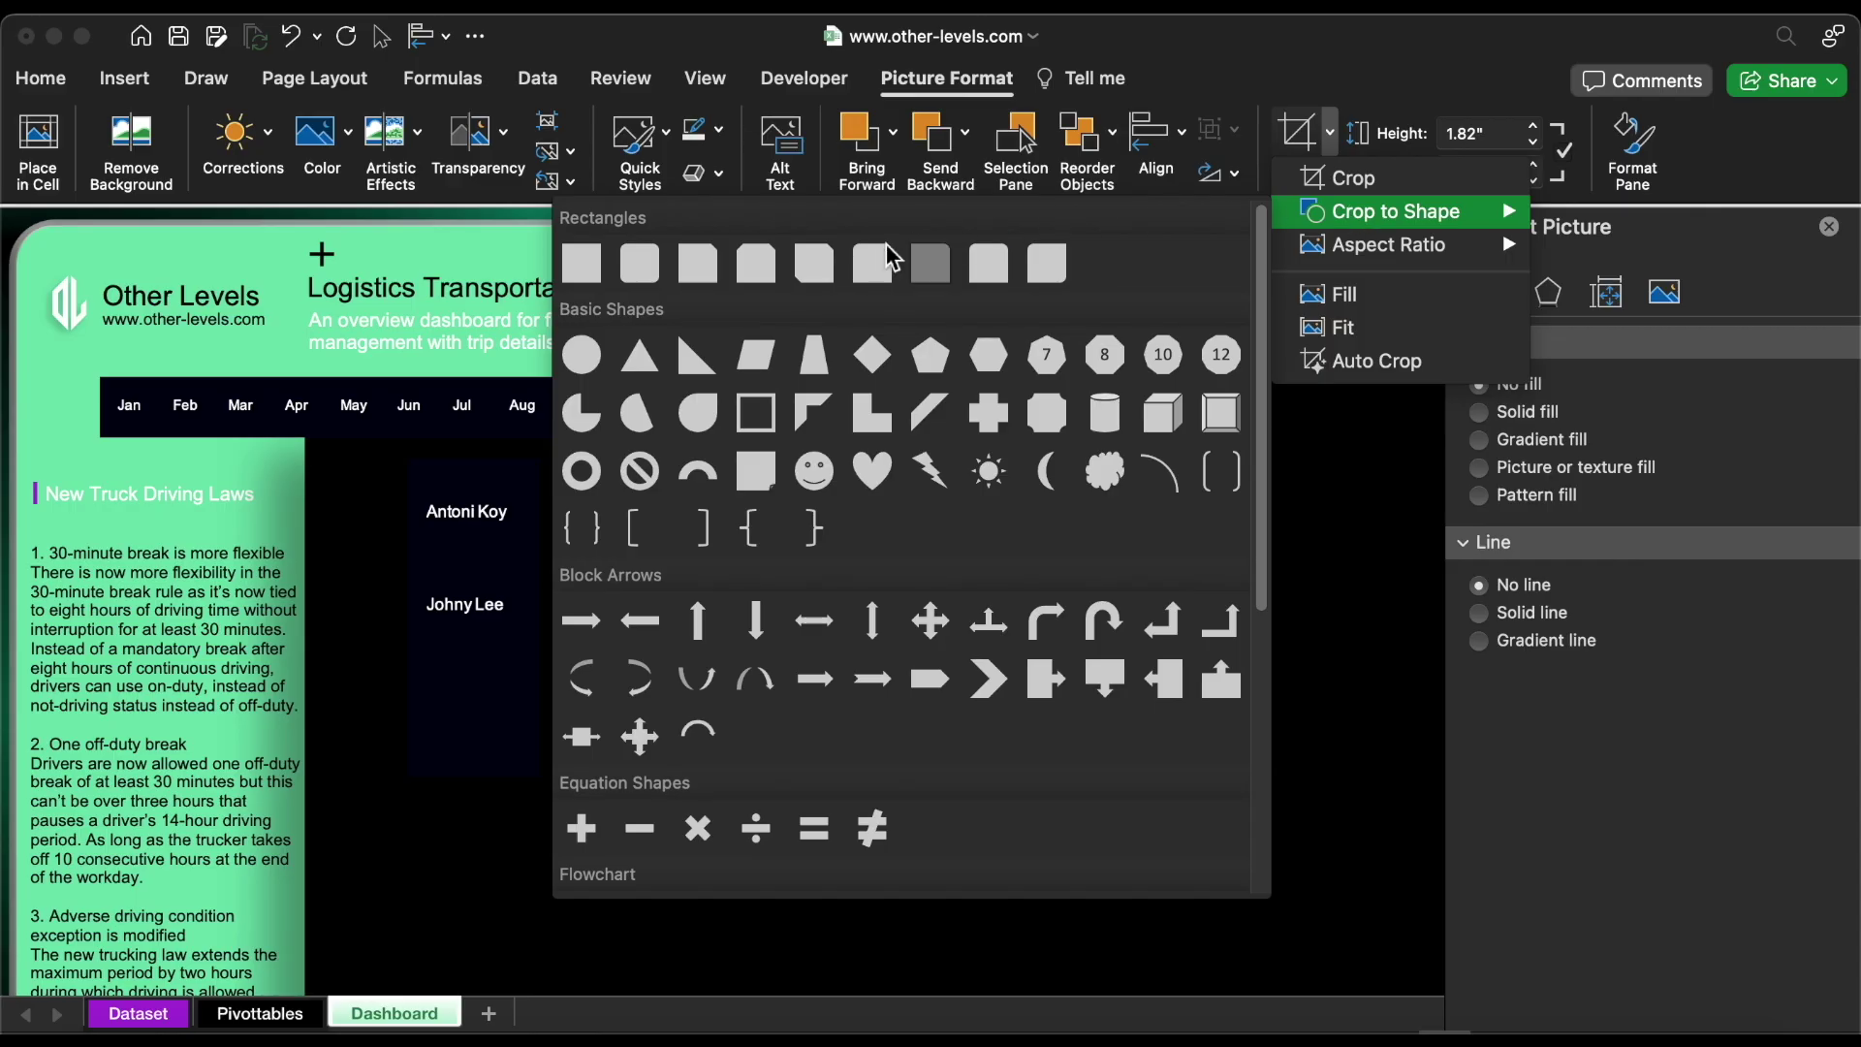
{"action": "left_click", "coordinate": [582, 355]}
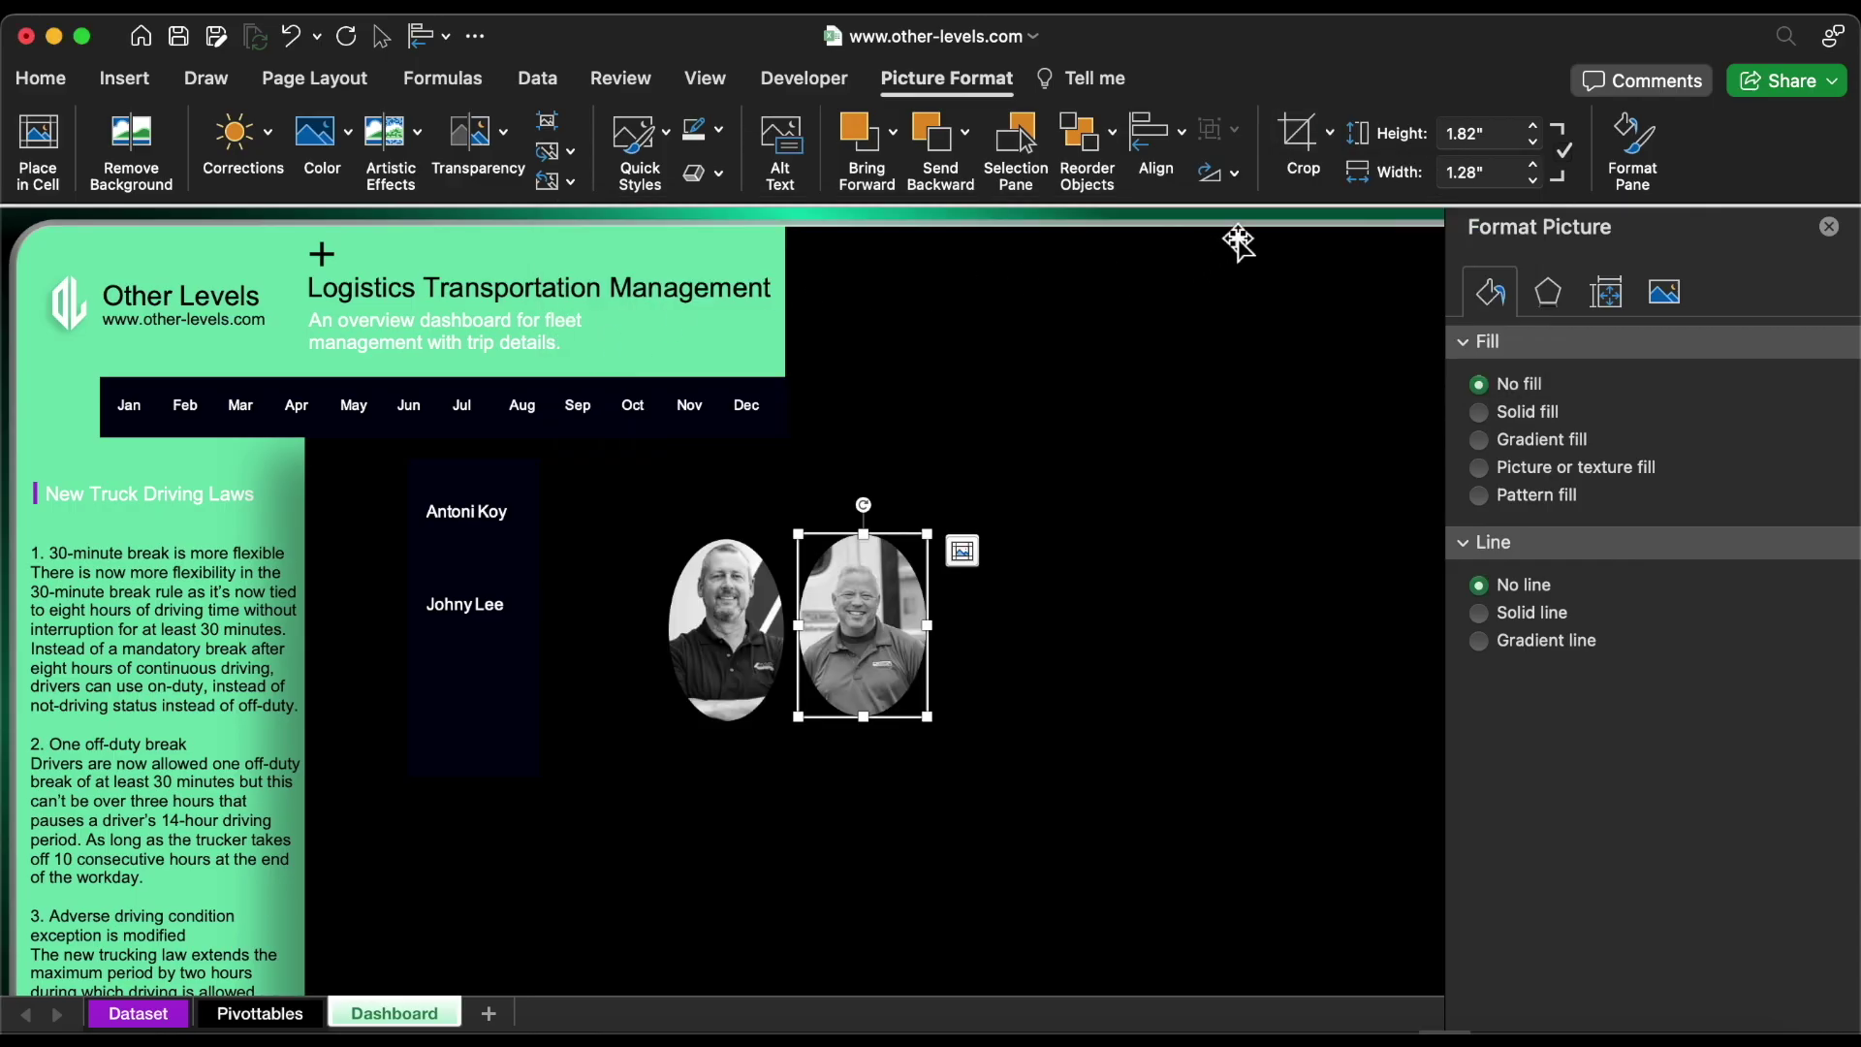
Crop the portrait of the driver in front of the truck down to a near-circle around his head and shoulders
{"action": "left_click", "coordinate": [1302, 145]}
{"action": "left_click_drag", "start_coordinate": [922, 709], "coordinate": [903, 649]}
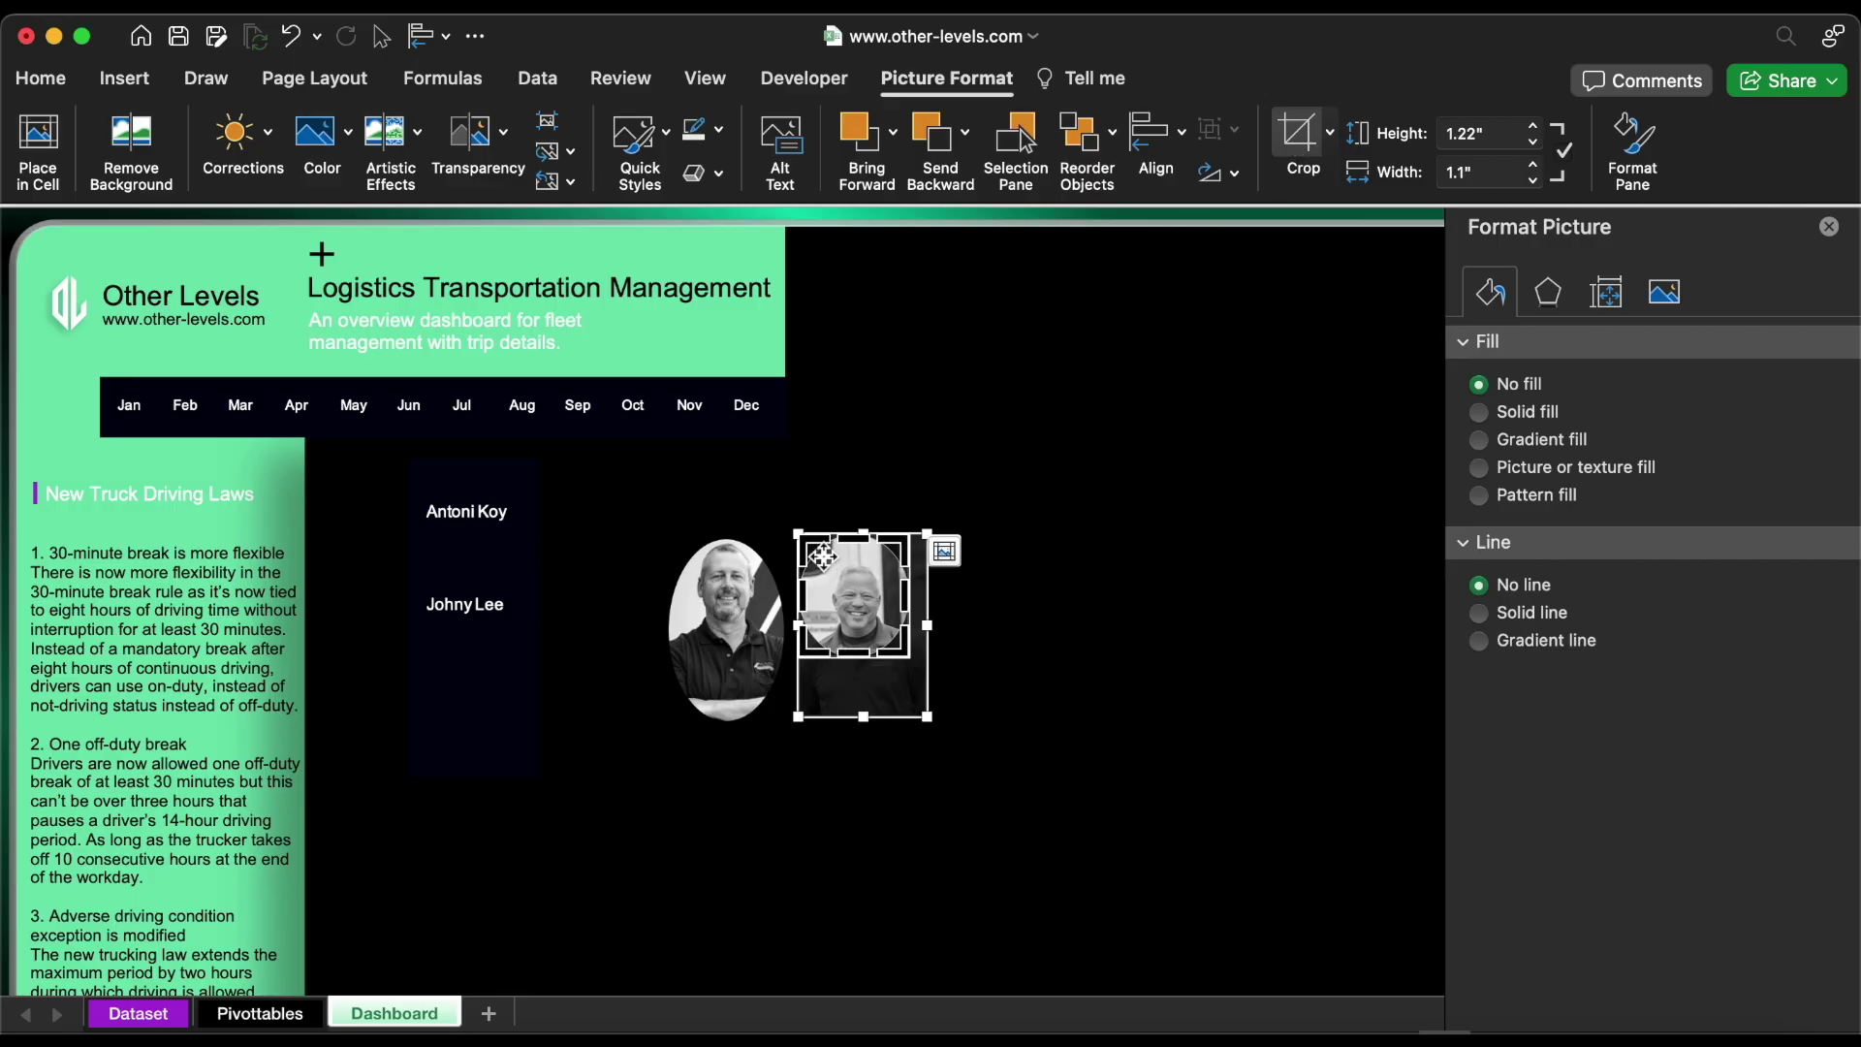
{"action": "left_click_drag", "start_coordinate": [803, 538], "coordinate": [814, 566]}
{"action": "left_click", "coordinate": [739, 668]}
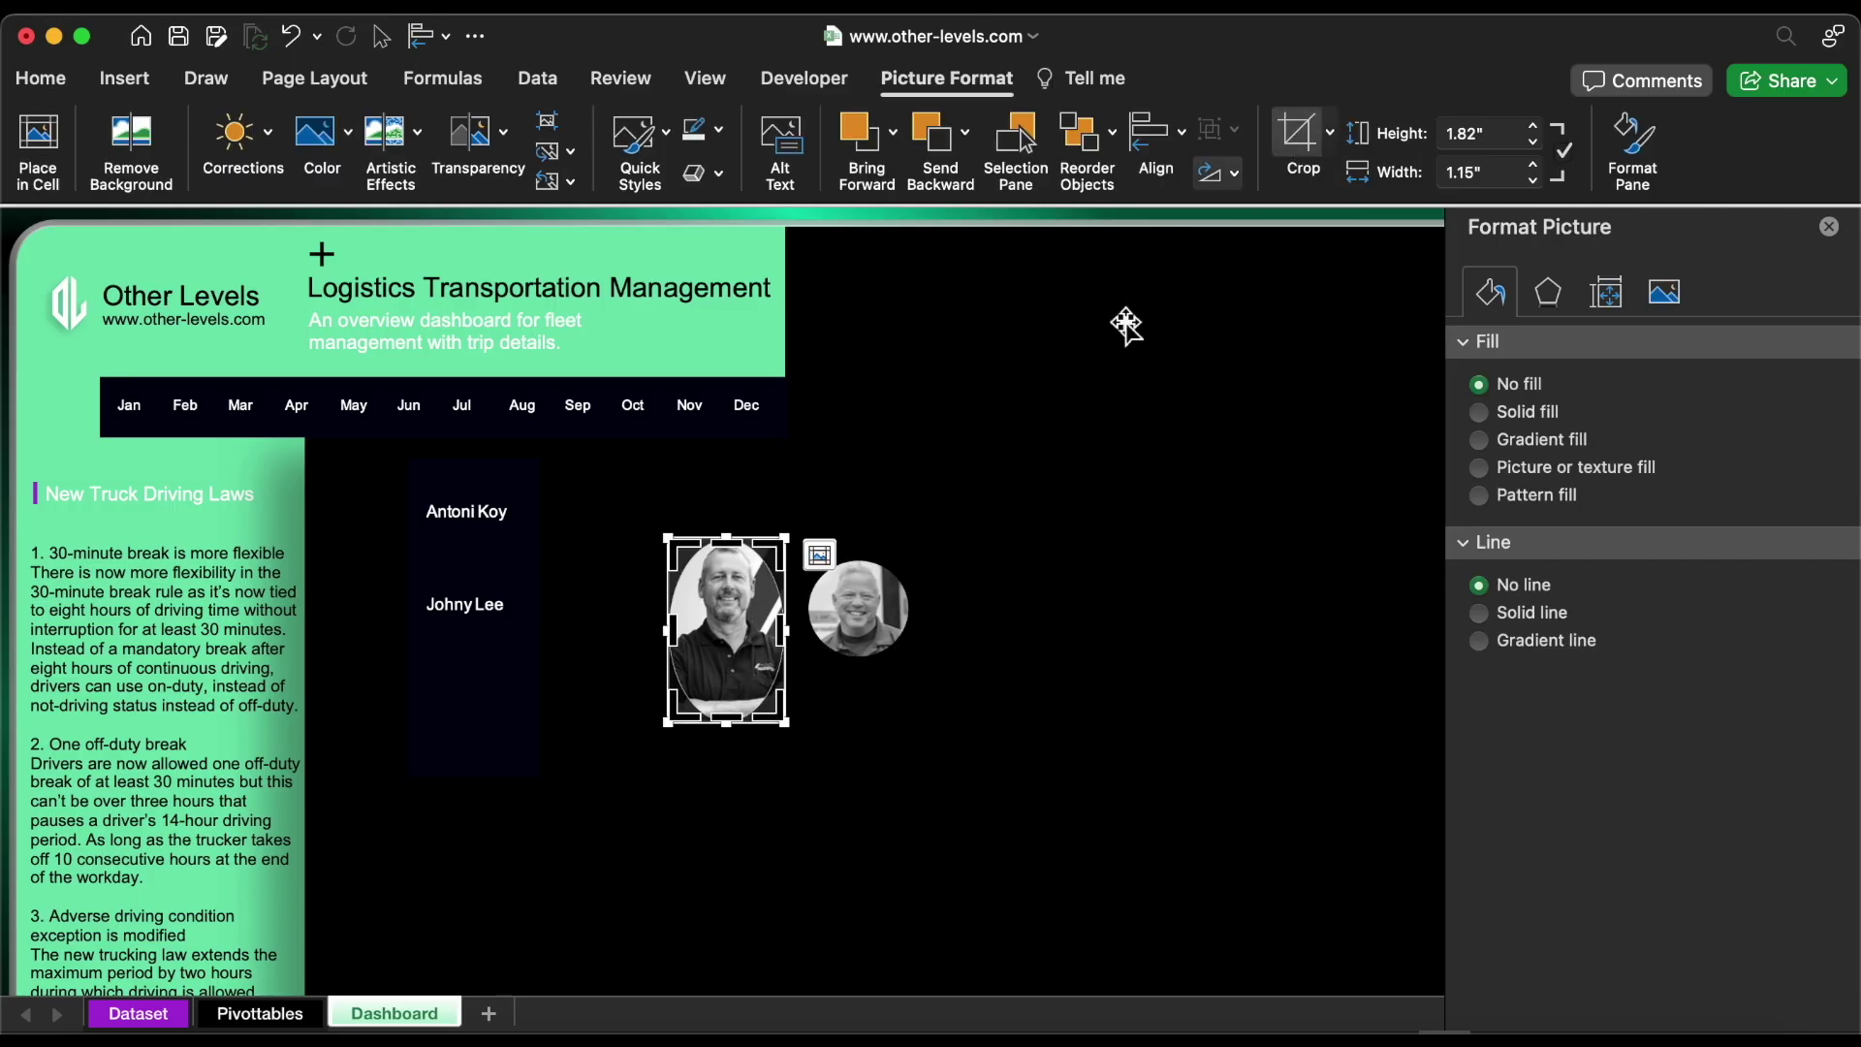
Crop the arms-crossed driver's portrait to a 0.86" circle around his head and remove its background
{"action": "left_click_drag", "start_coordinate": [785, 722], "coordinate": [775, 666]}
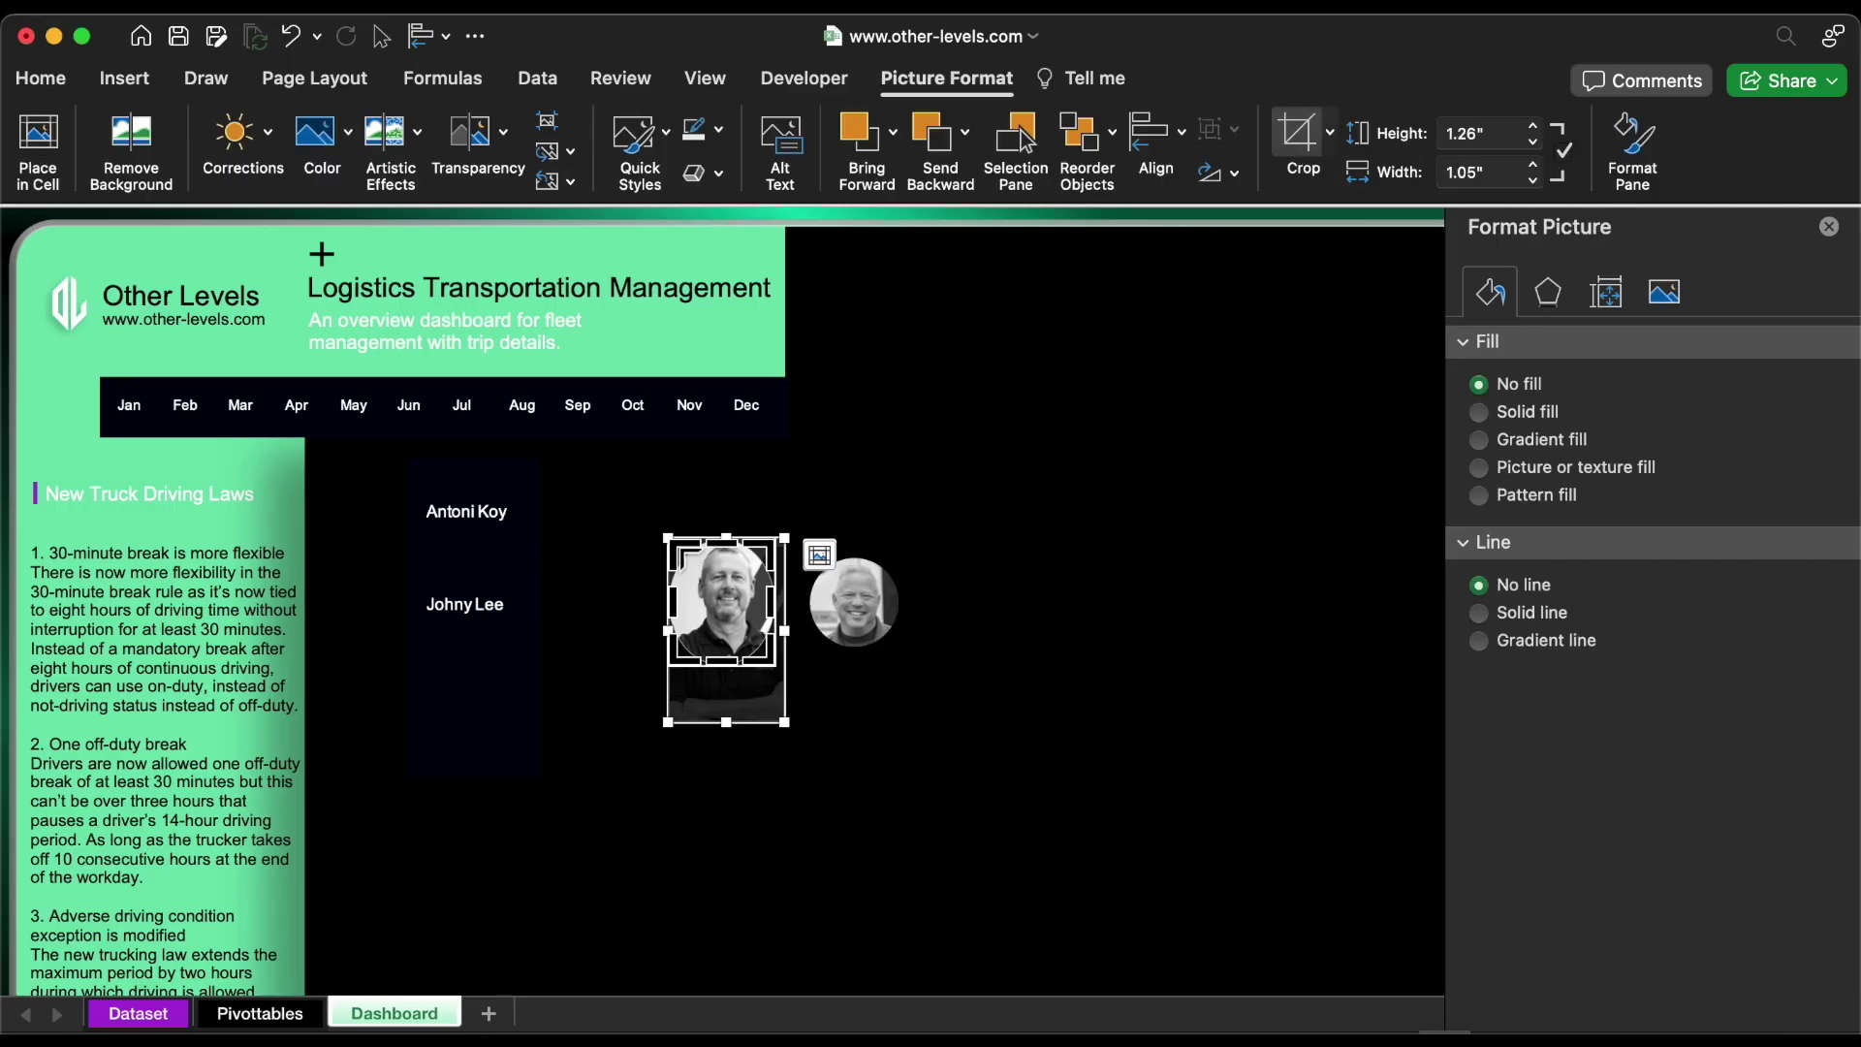
{"action": "left_click_drag", "start_coordinate": [674, 545], "coordinate": [687, 552]}
{"action": "left_click_drag", "start_coordinate": [774, 664], "coordinate": [766, 631]}
{"action": "left_click", "coordinate": [820, 632]}
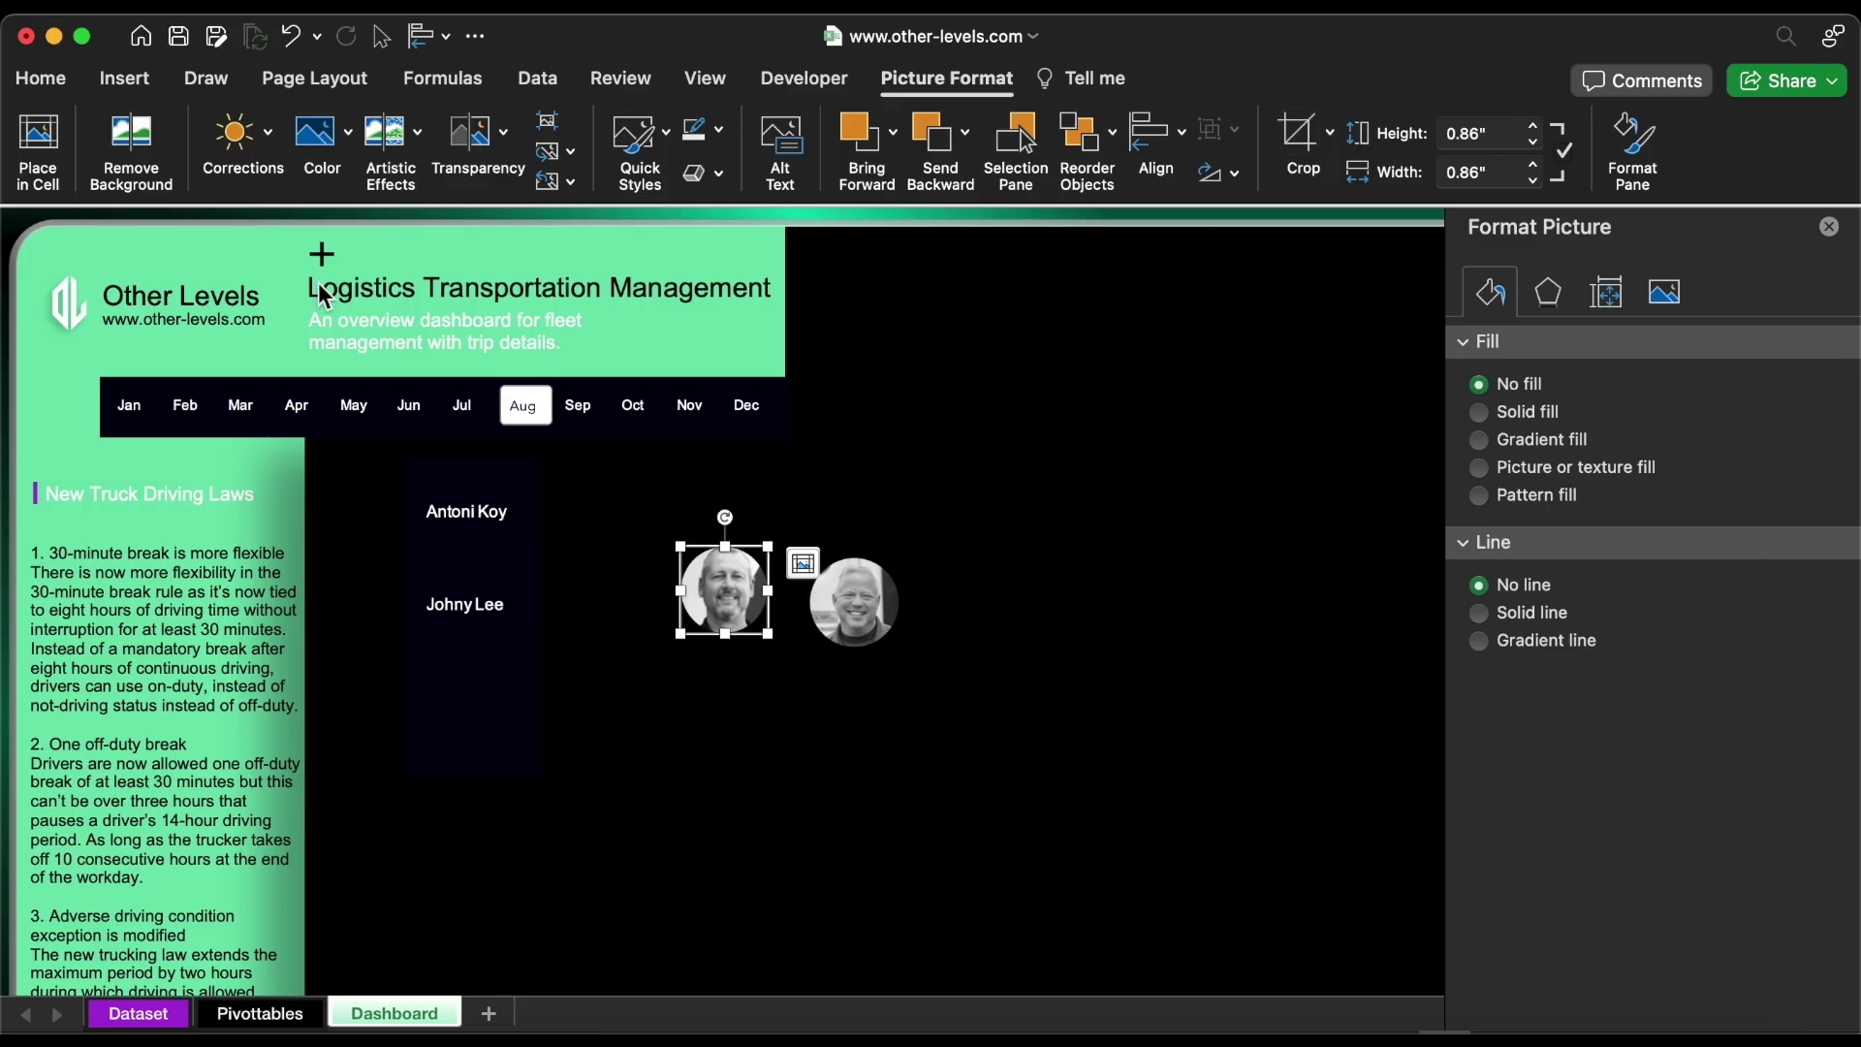
{"action": "left_click", "coordinate": [148, 155]}
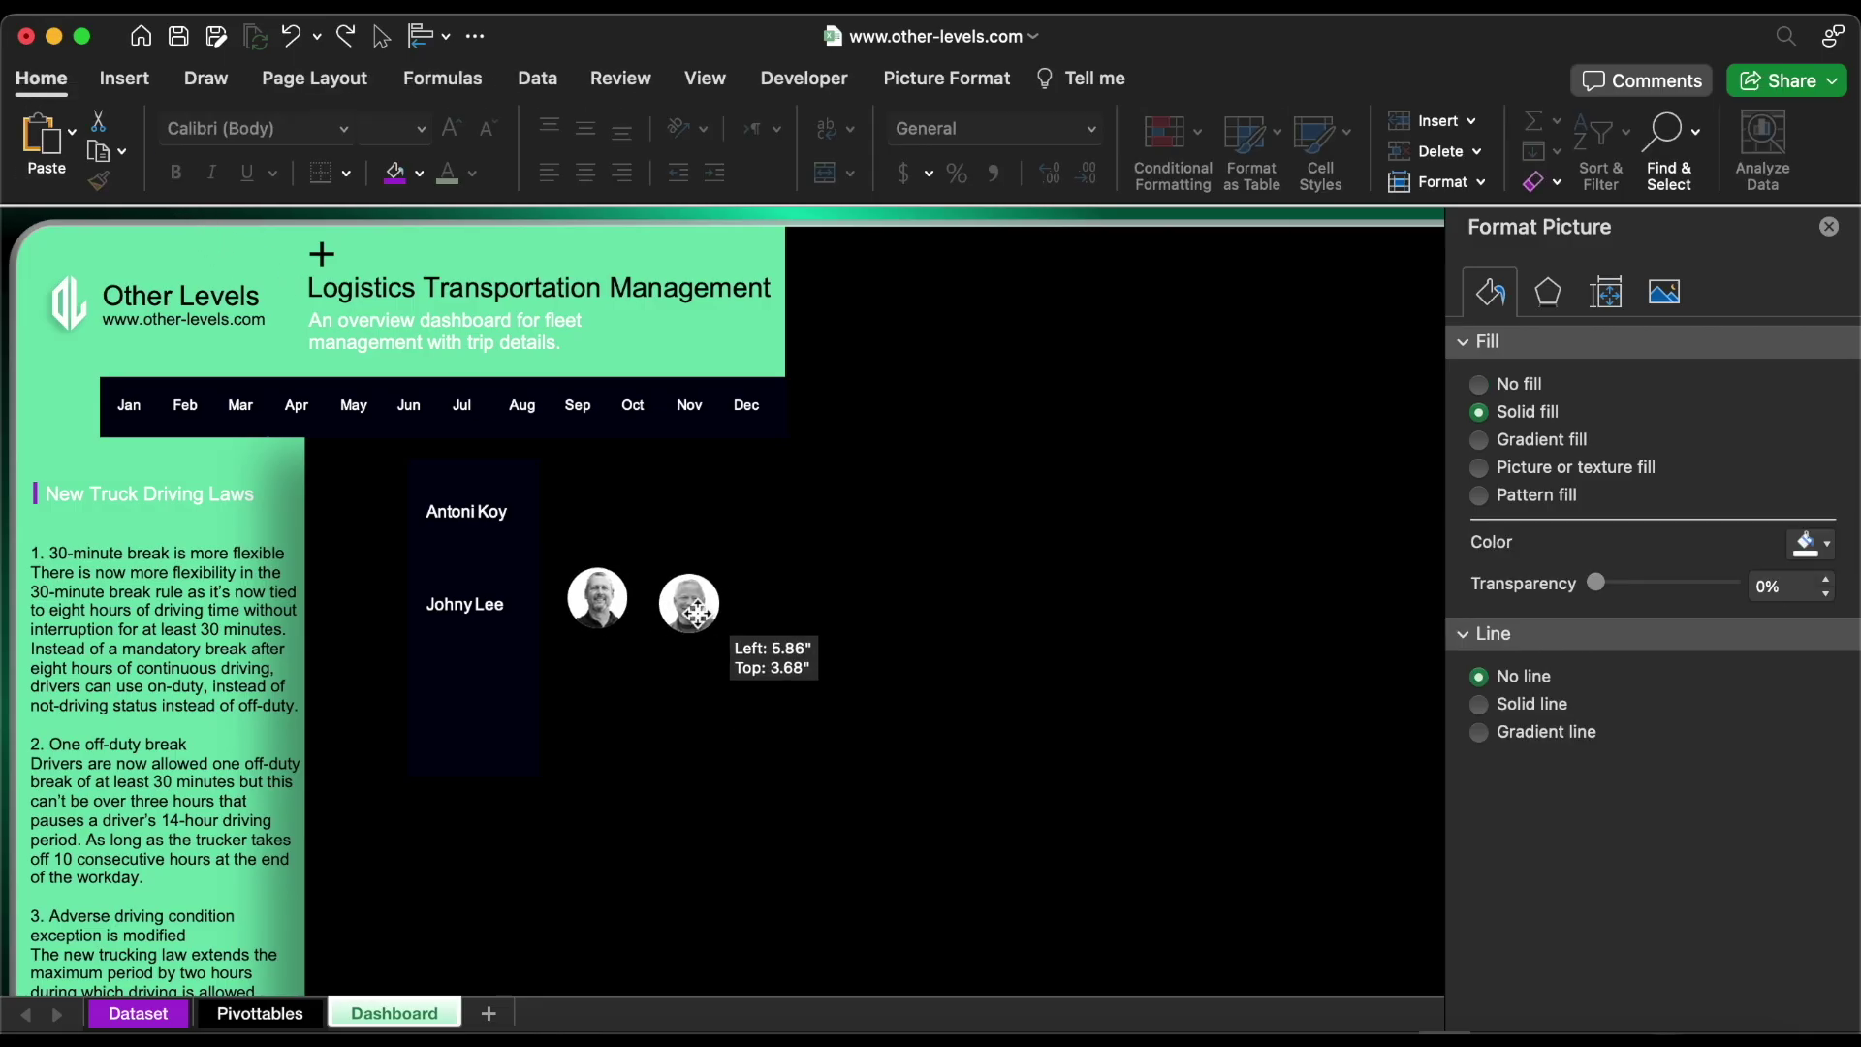
Place the two portraits, filled solid white, beside their matching names in the Driver slicer and align them with each other
{"action": "left_click_drag", "start_coordinate": [673, 611], "coordinate": [359, 595]}
{"action": "left_click", "coordinate": [458, 512]}
{"action": "left_click", "coordinate": [366, 506], "text": "shift"}
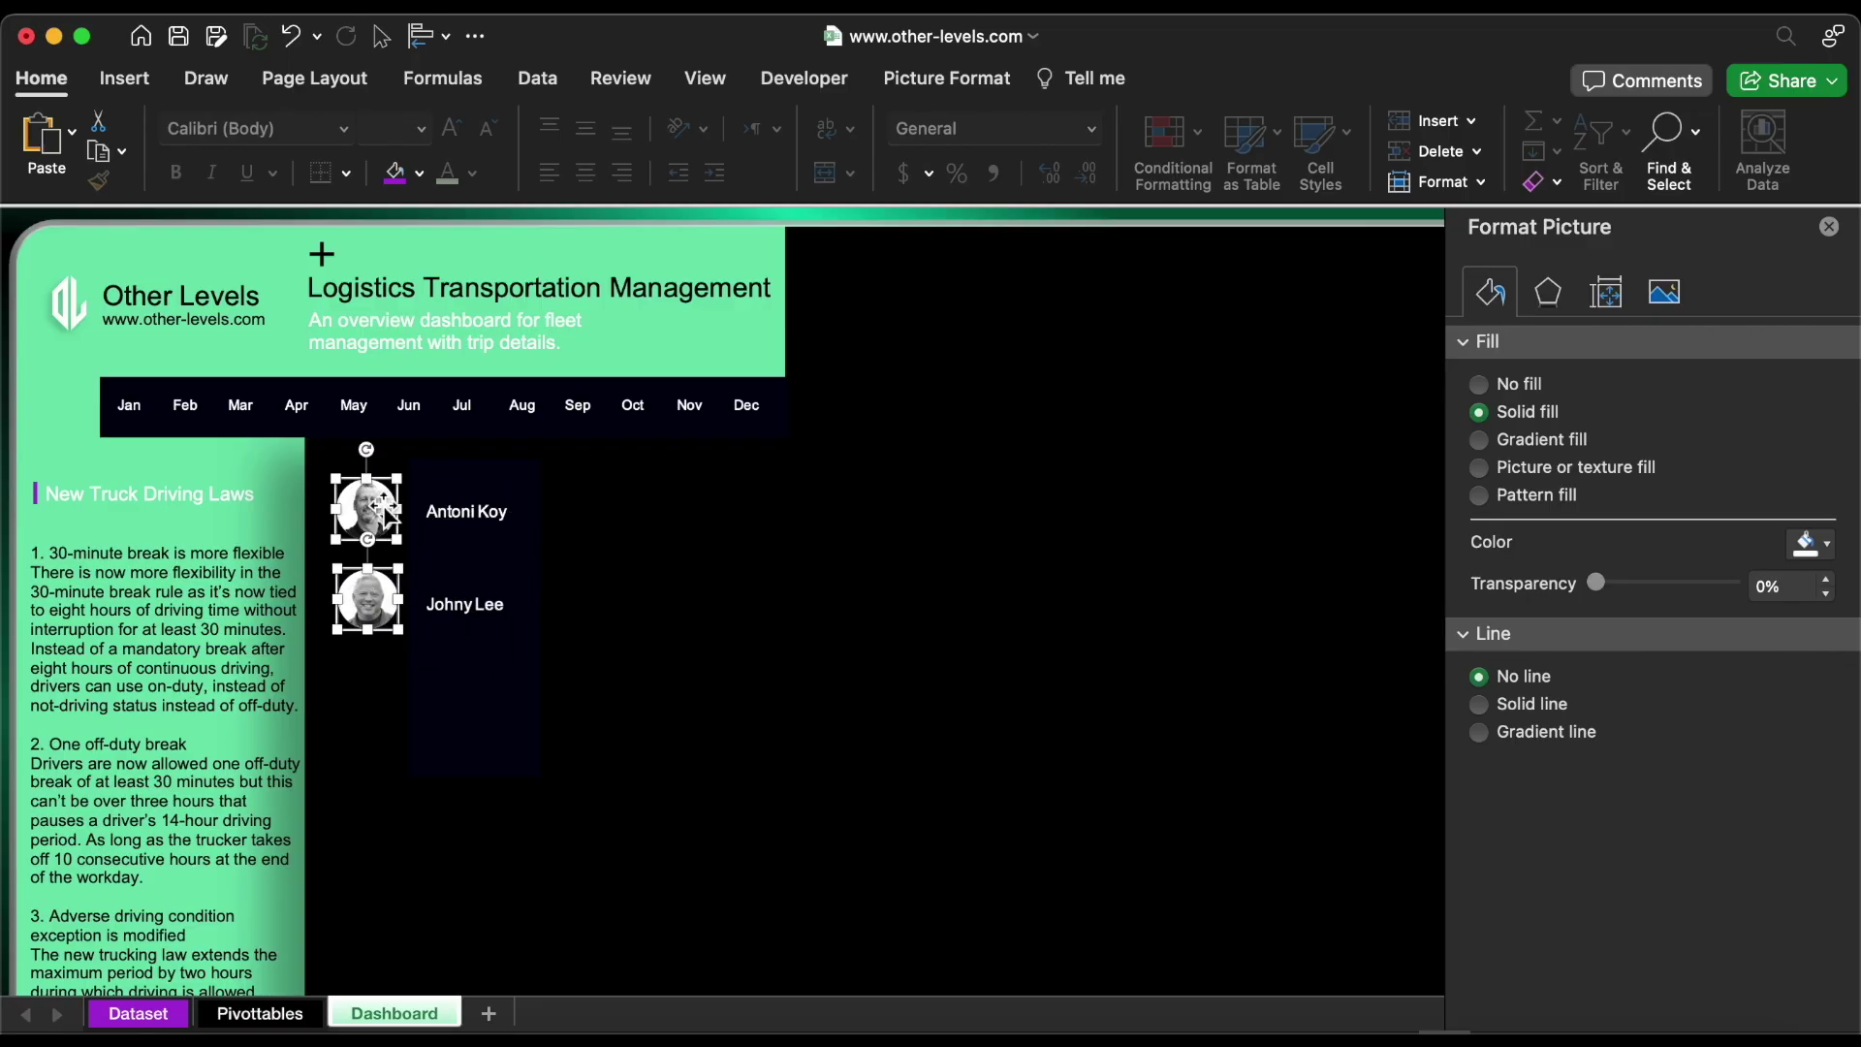
{"action": "left_click", "coordinate": [438, 36]}
{"action": "left_click", "coordinate": [559, 114]}
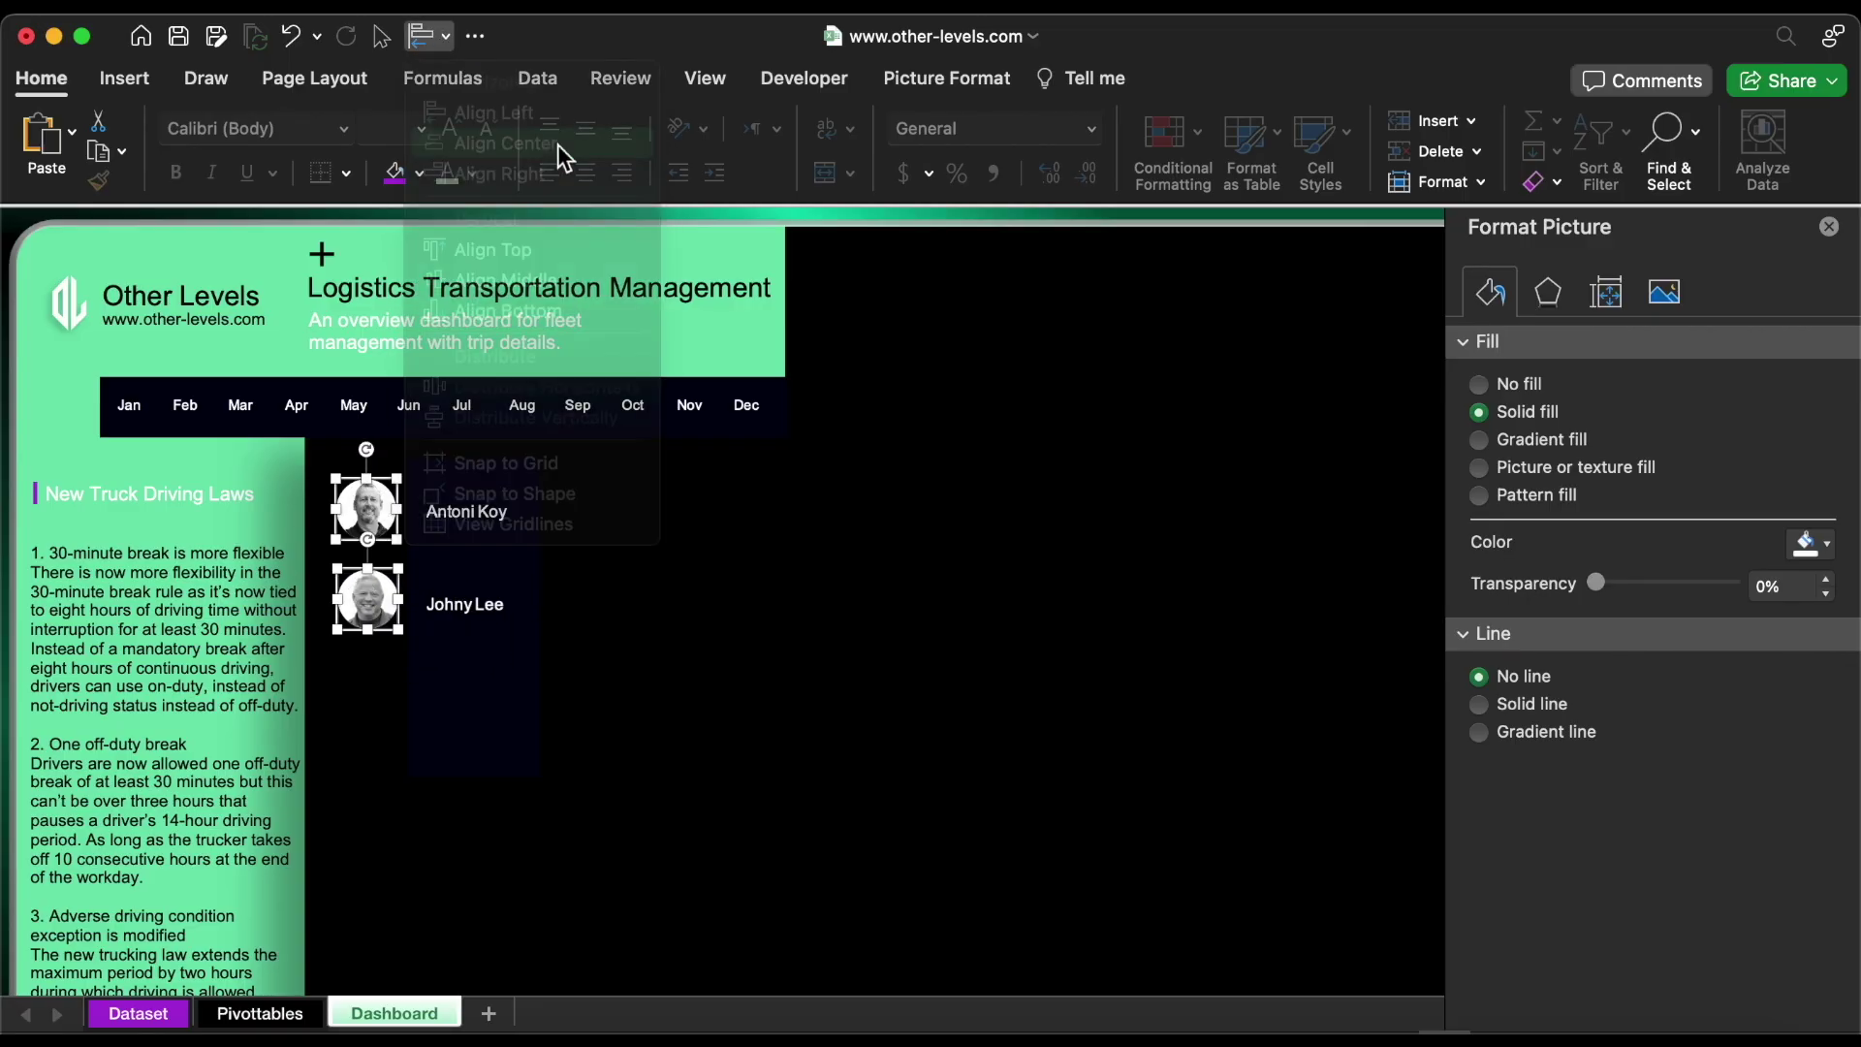
Draw a rectangle in the empty area beside the Driver slicer and fill it with hex color 141414
{"action": "left_click", "coordinate": [126, 78]}
{"action": "left_click", "coordinate": [421, 135]}
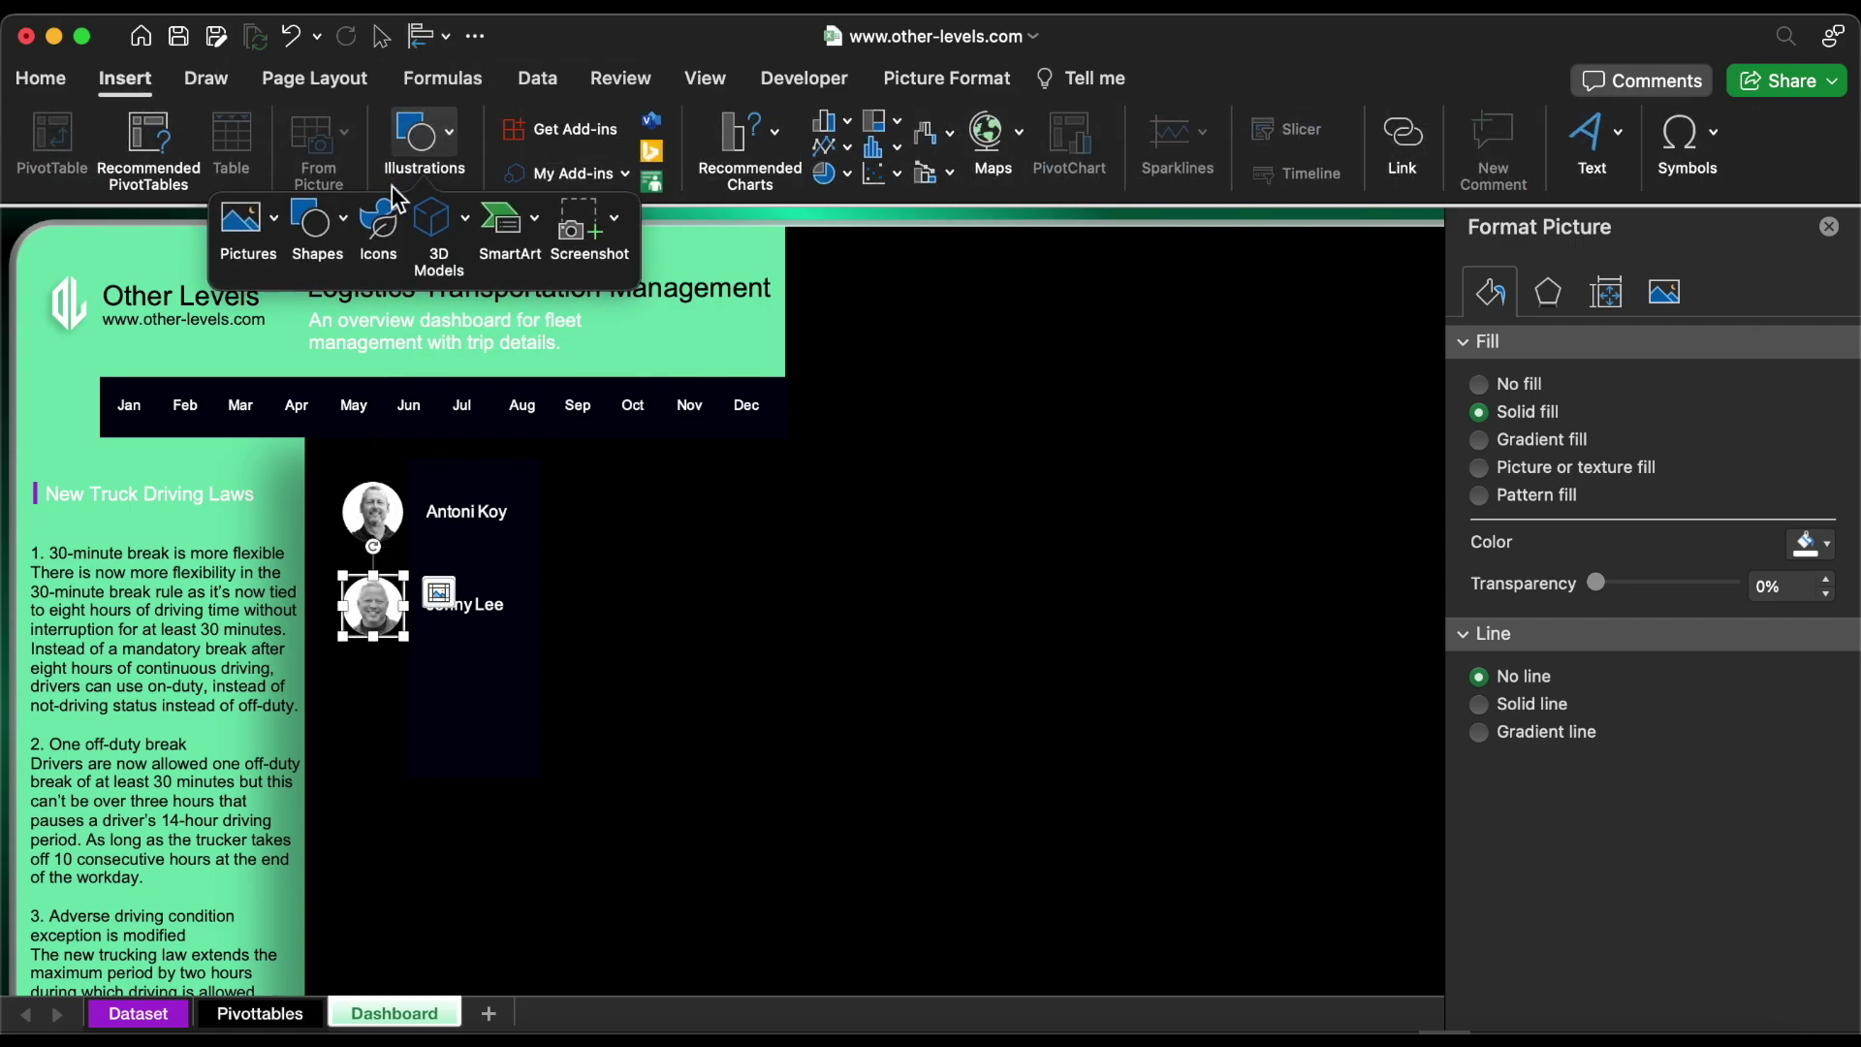
{"action": "left_click", "coordinate": [333, 225]}
{"action": "left_click", "coordinate": [613, 319]}
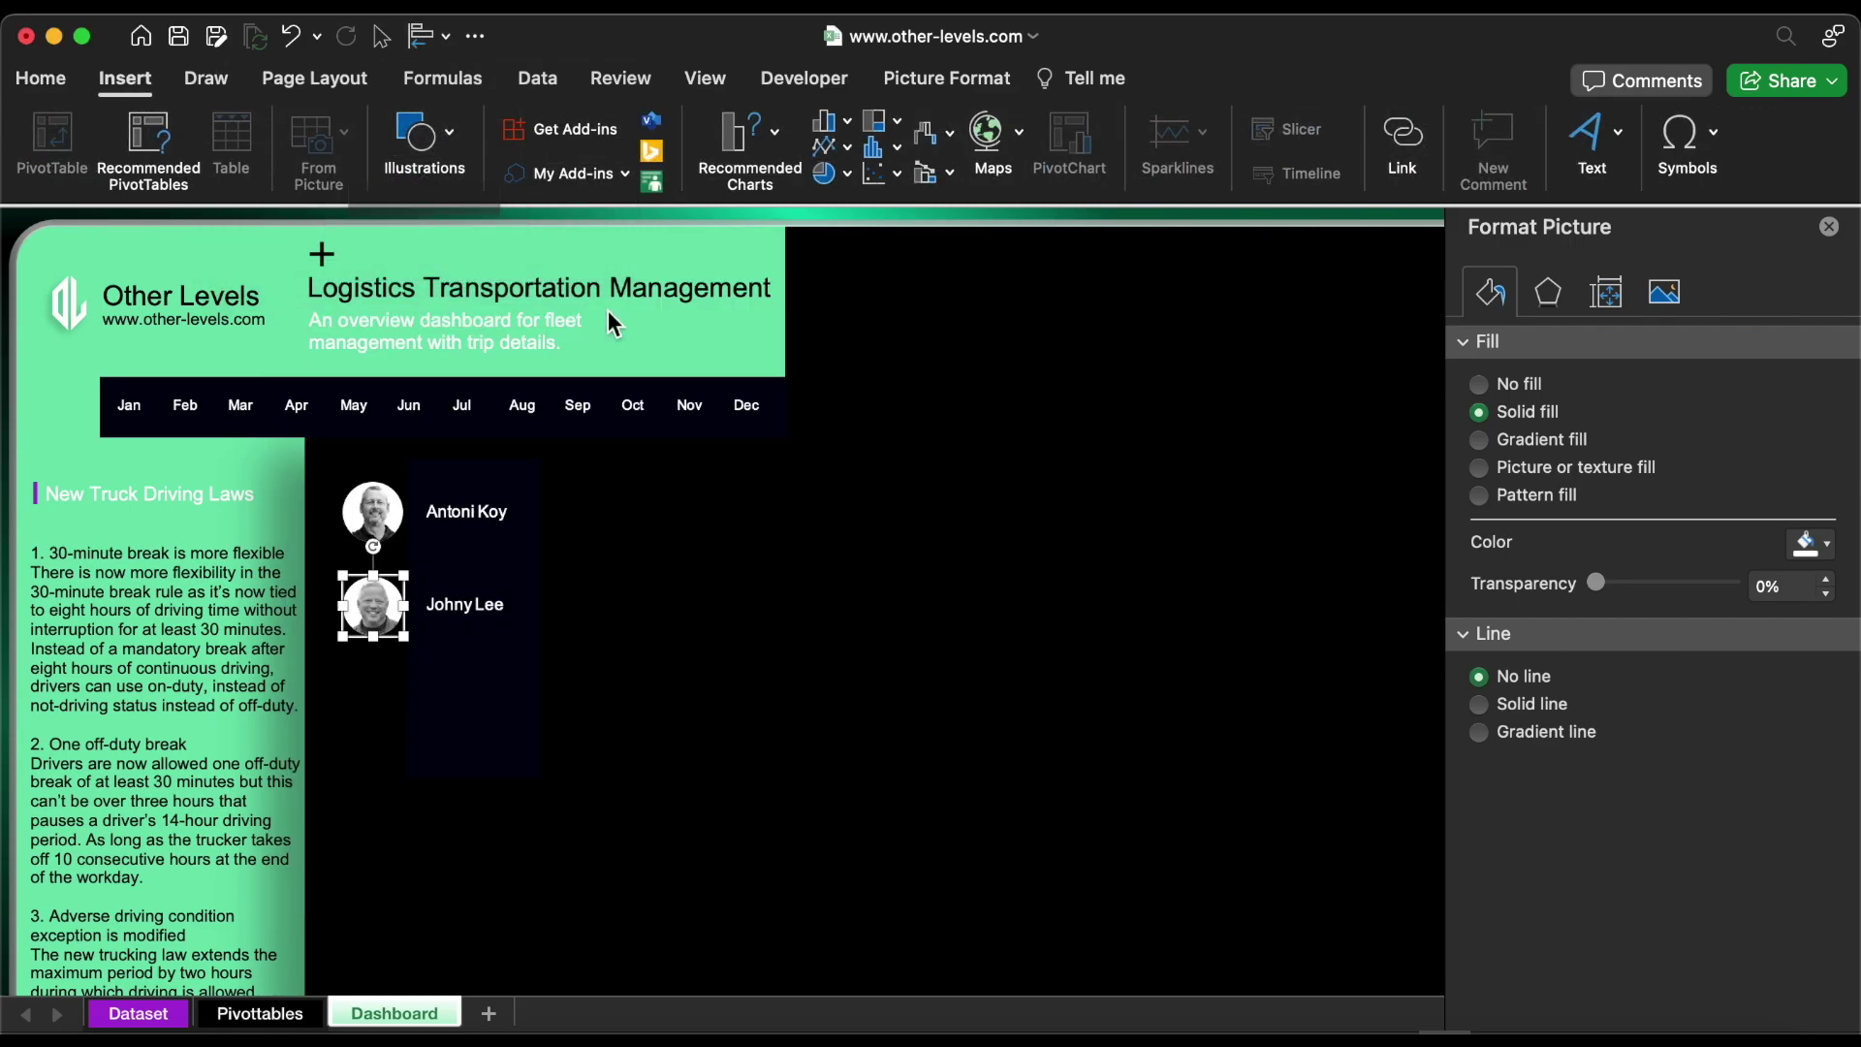
{"action": "mouse_move", "coordinate": [666, 488]}
{"action": "left_mouse_down"}
{"action": "mouse_move", "coordinate": [1196, 722]}
{"action": "mouse_move", "coordinate": [1229, 708]}
{"action": "left_mouse_up"}
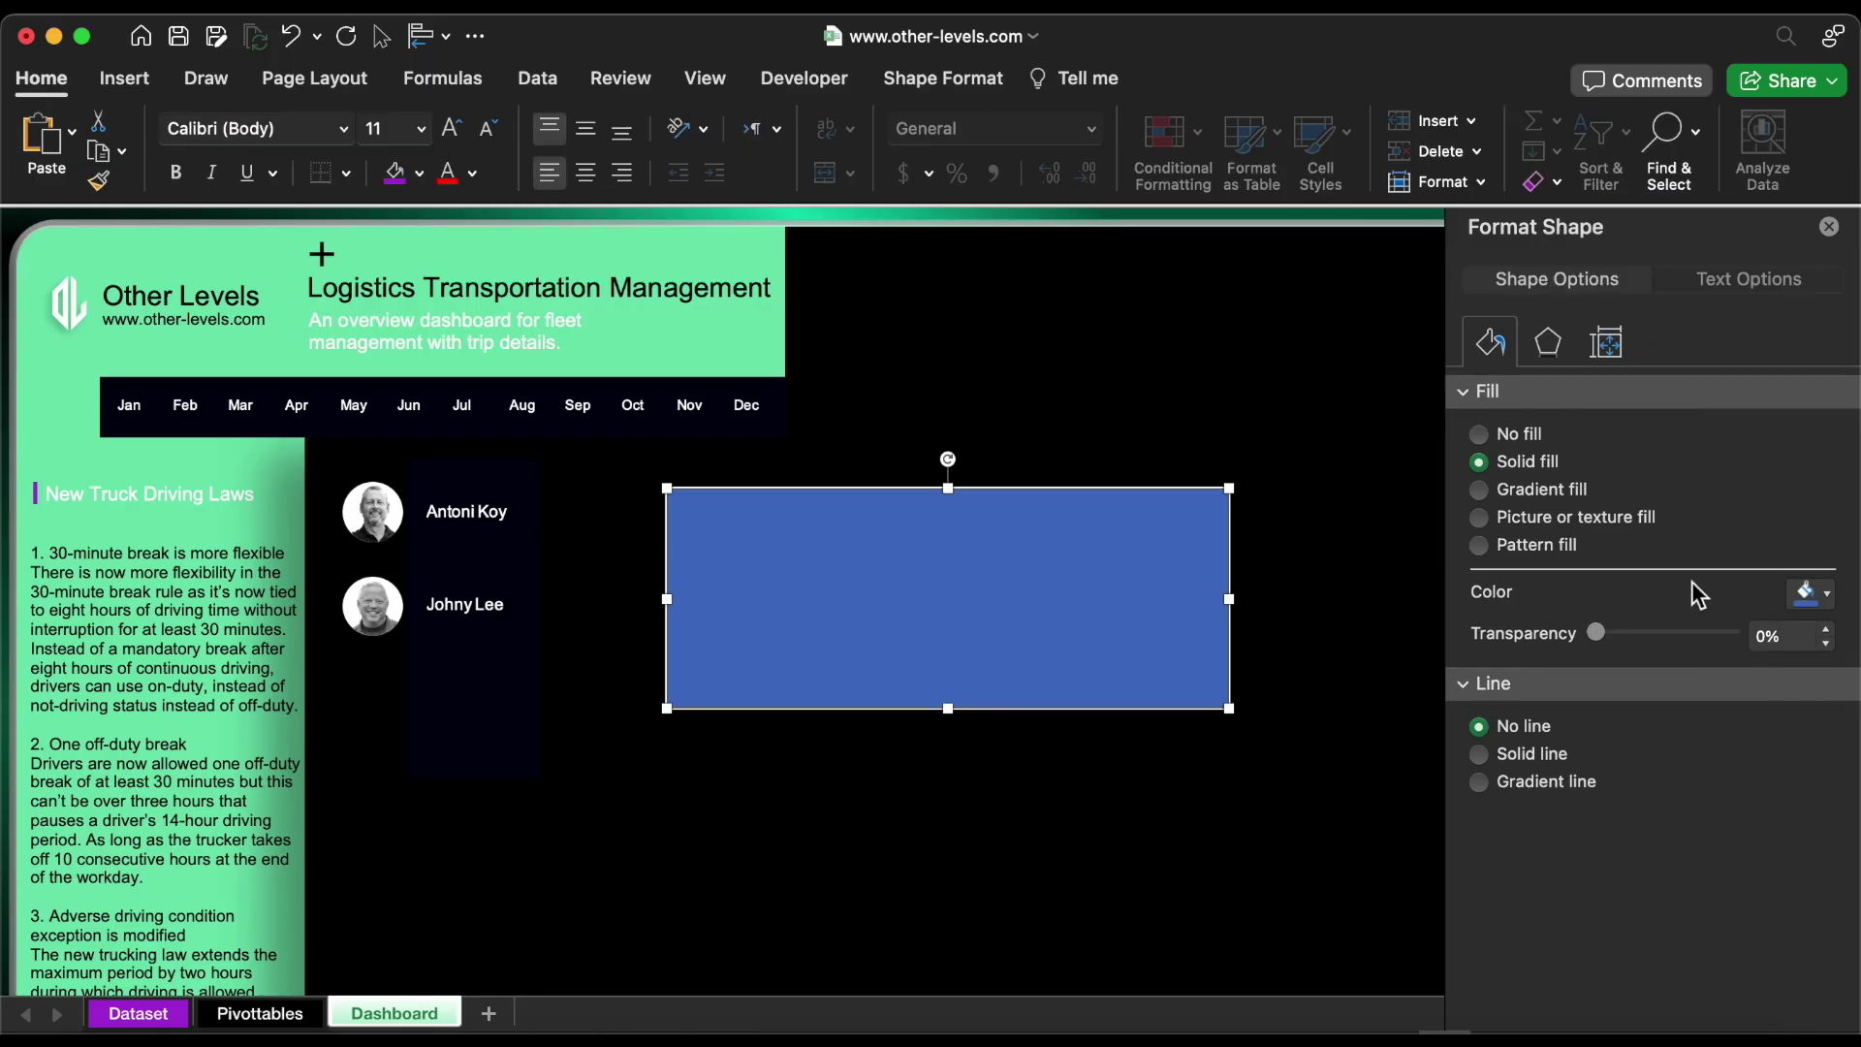
{"action": "left_click", "coordinate": [1818, 598]}
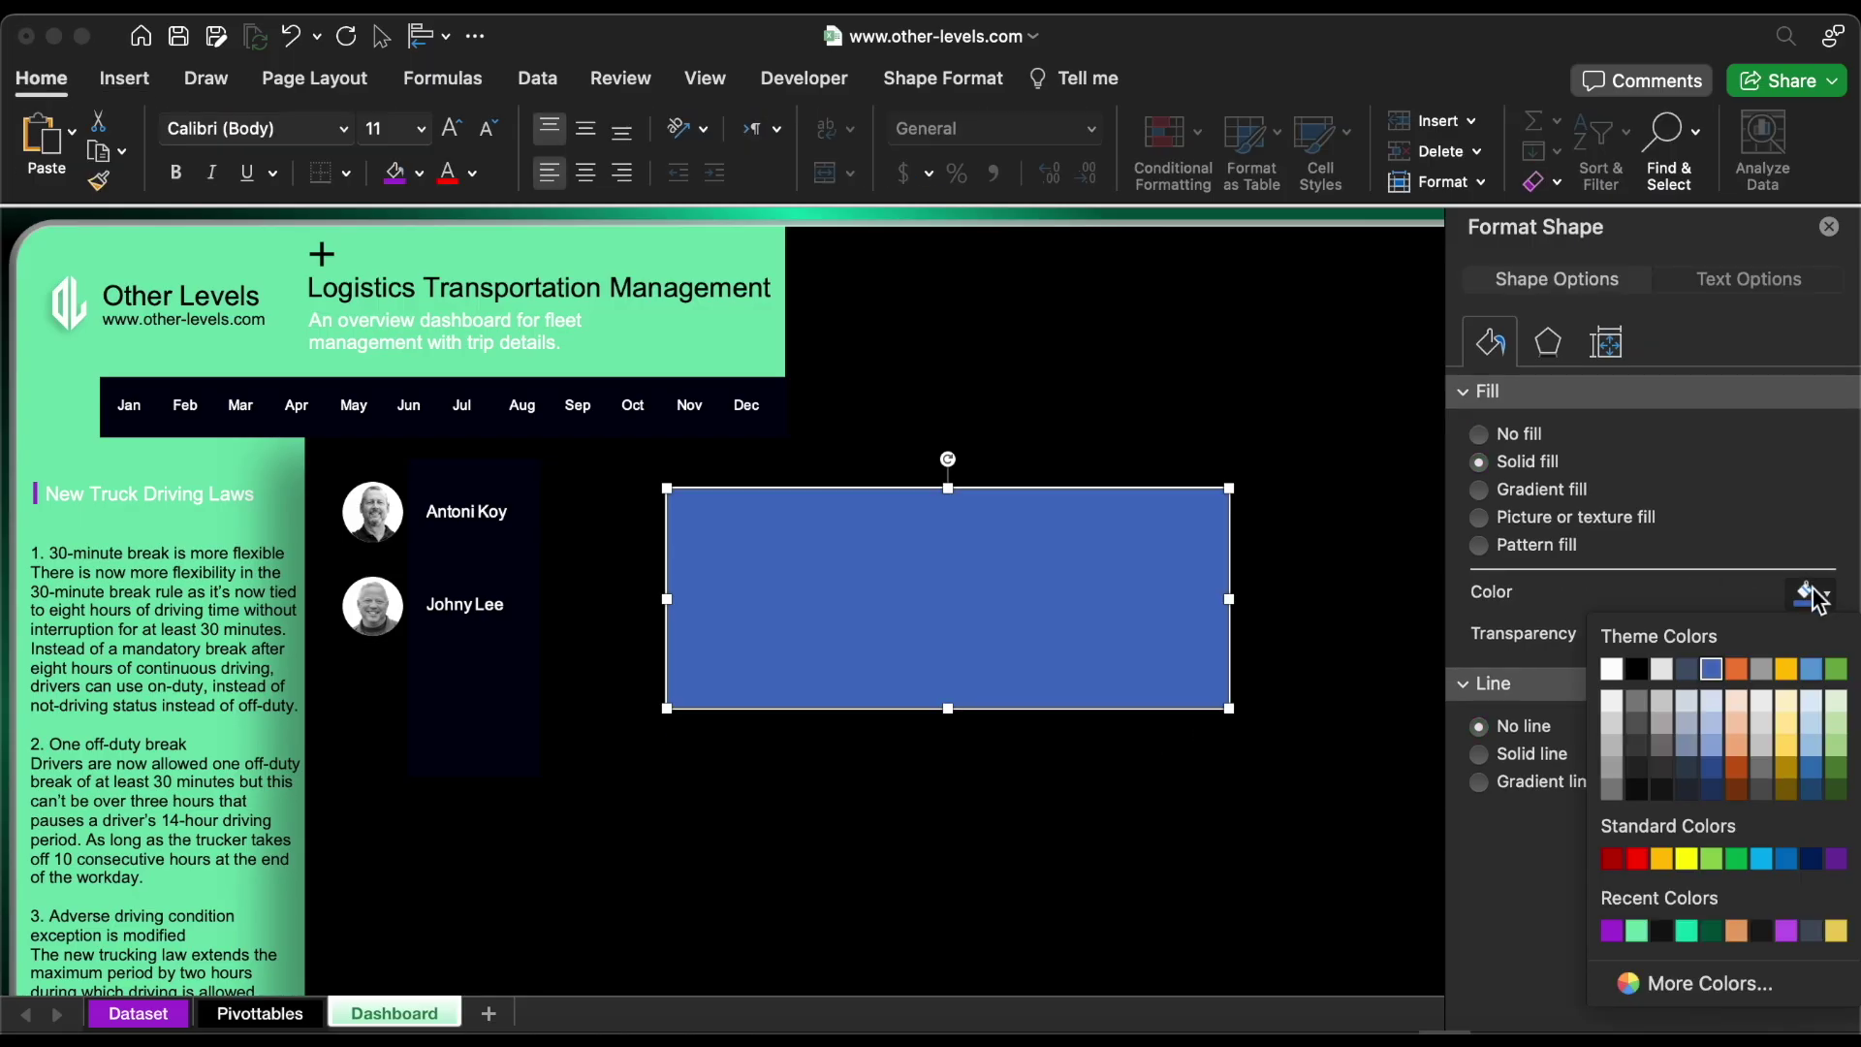
{"action": "left_click", "coordinate": [1700, 985]}
{"action": "type", "text": "141414"}
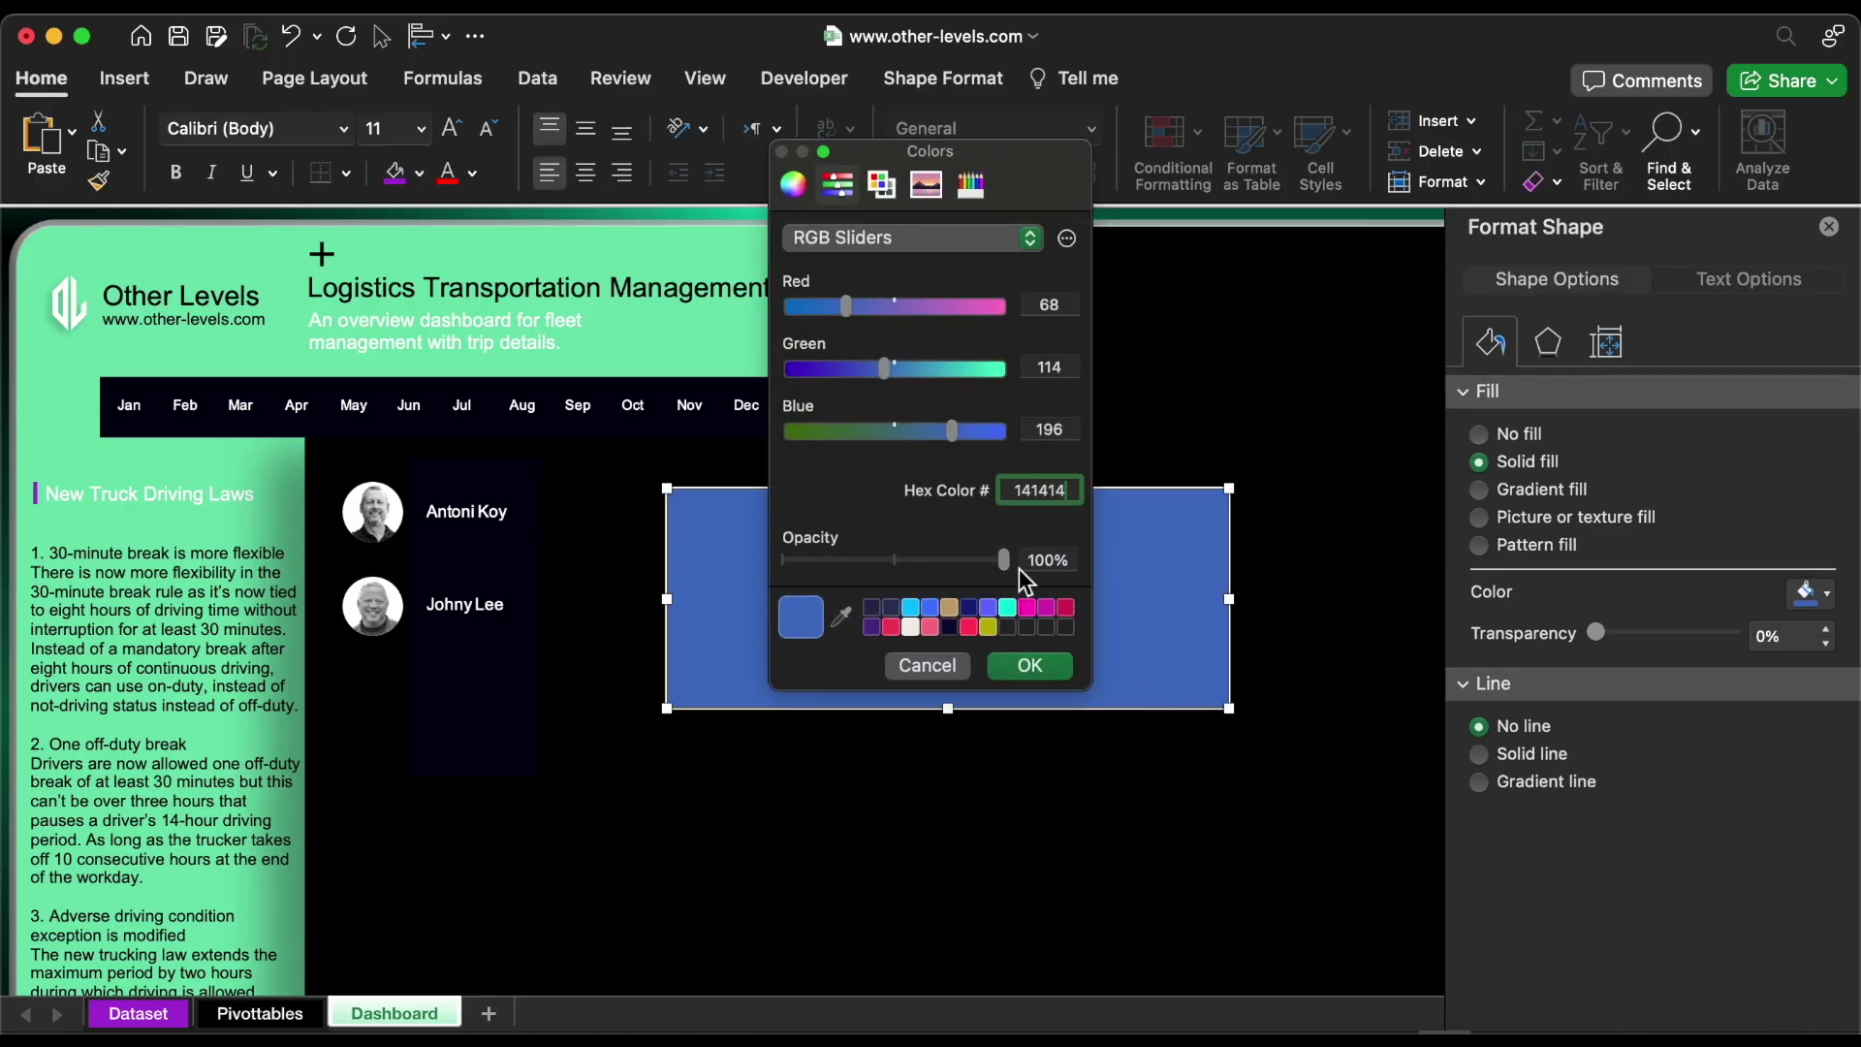
{"action": "left_click", "coordinate": [1030, 666]}
Lay out resized copies of the dark rectangle as a grid of seven card panels across the dashboard
{"action": "left_click_drag", "start_coordinate": [945, 631], "coordinate": [1440, 754]}
{"action": "left_click", "coordinate": [1080, 594], "text": "shift"}
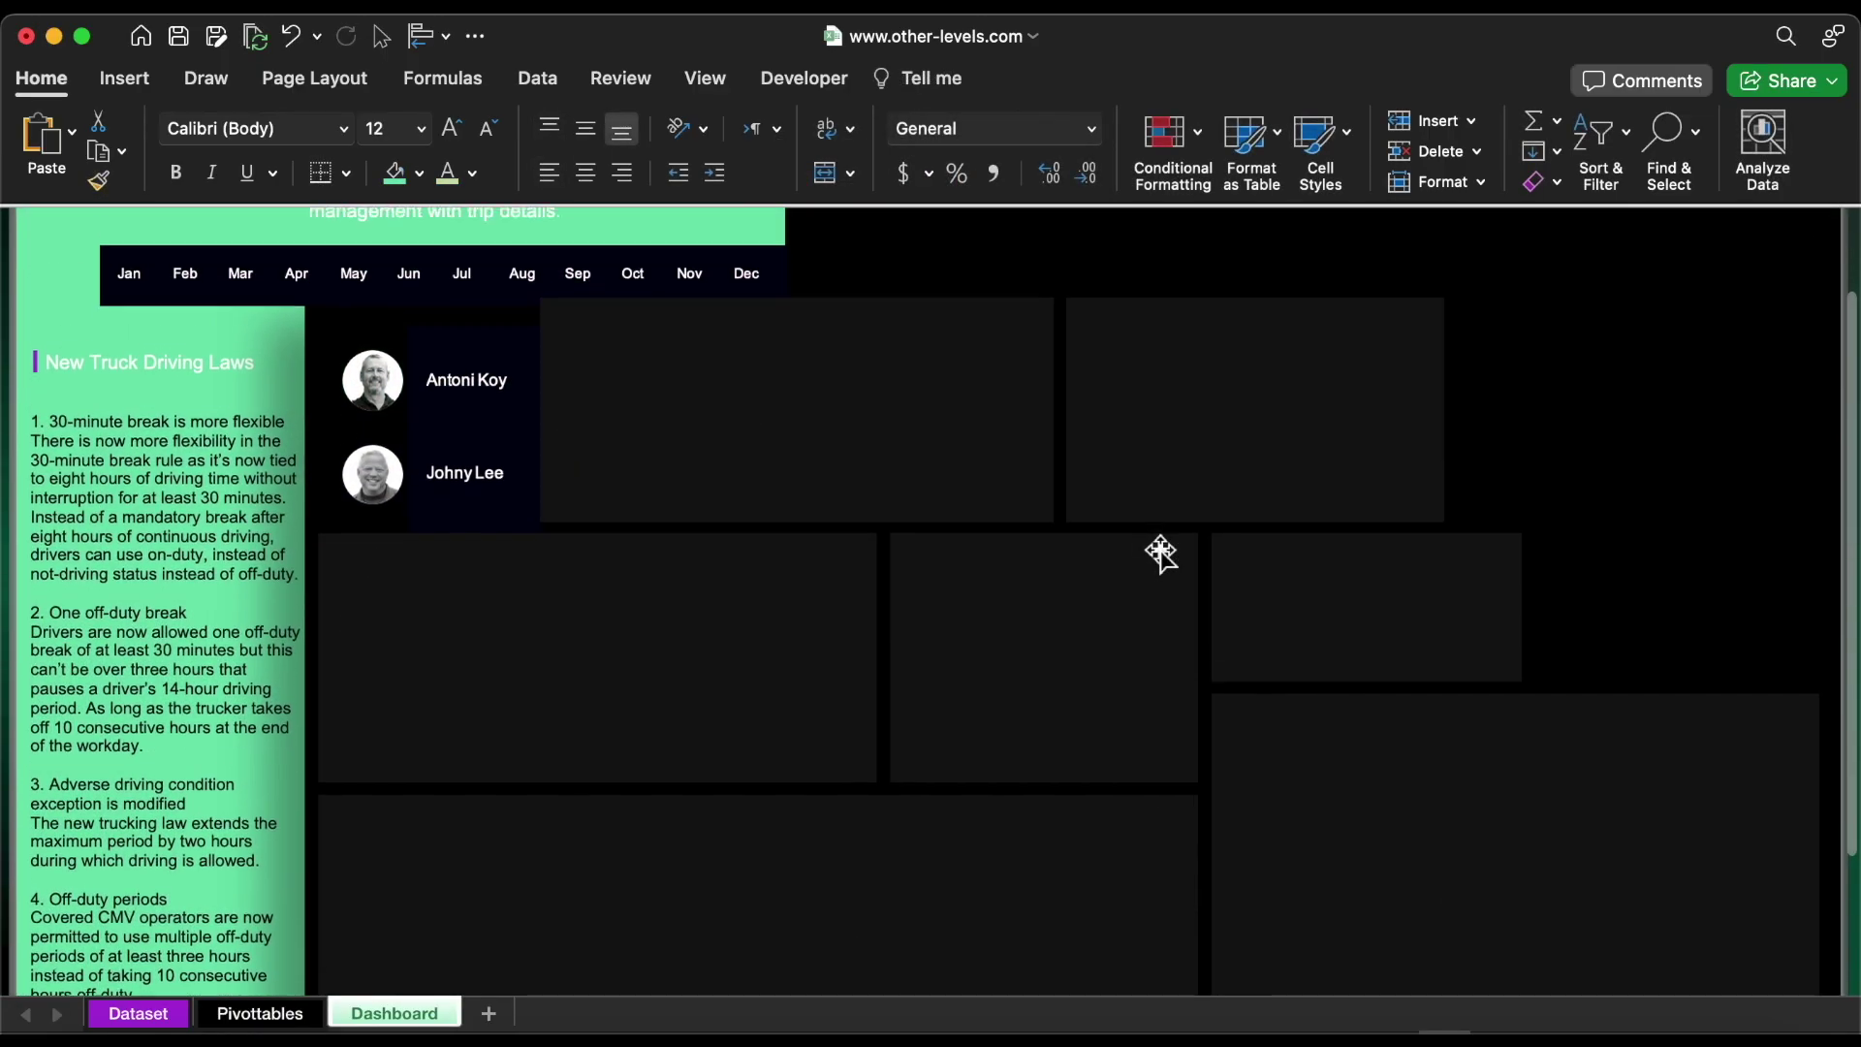
{"action": "scroll", "coordinate": [1161, 552], "scroll_direction": "up", "scroll_amount": 3}
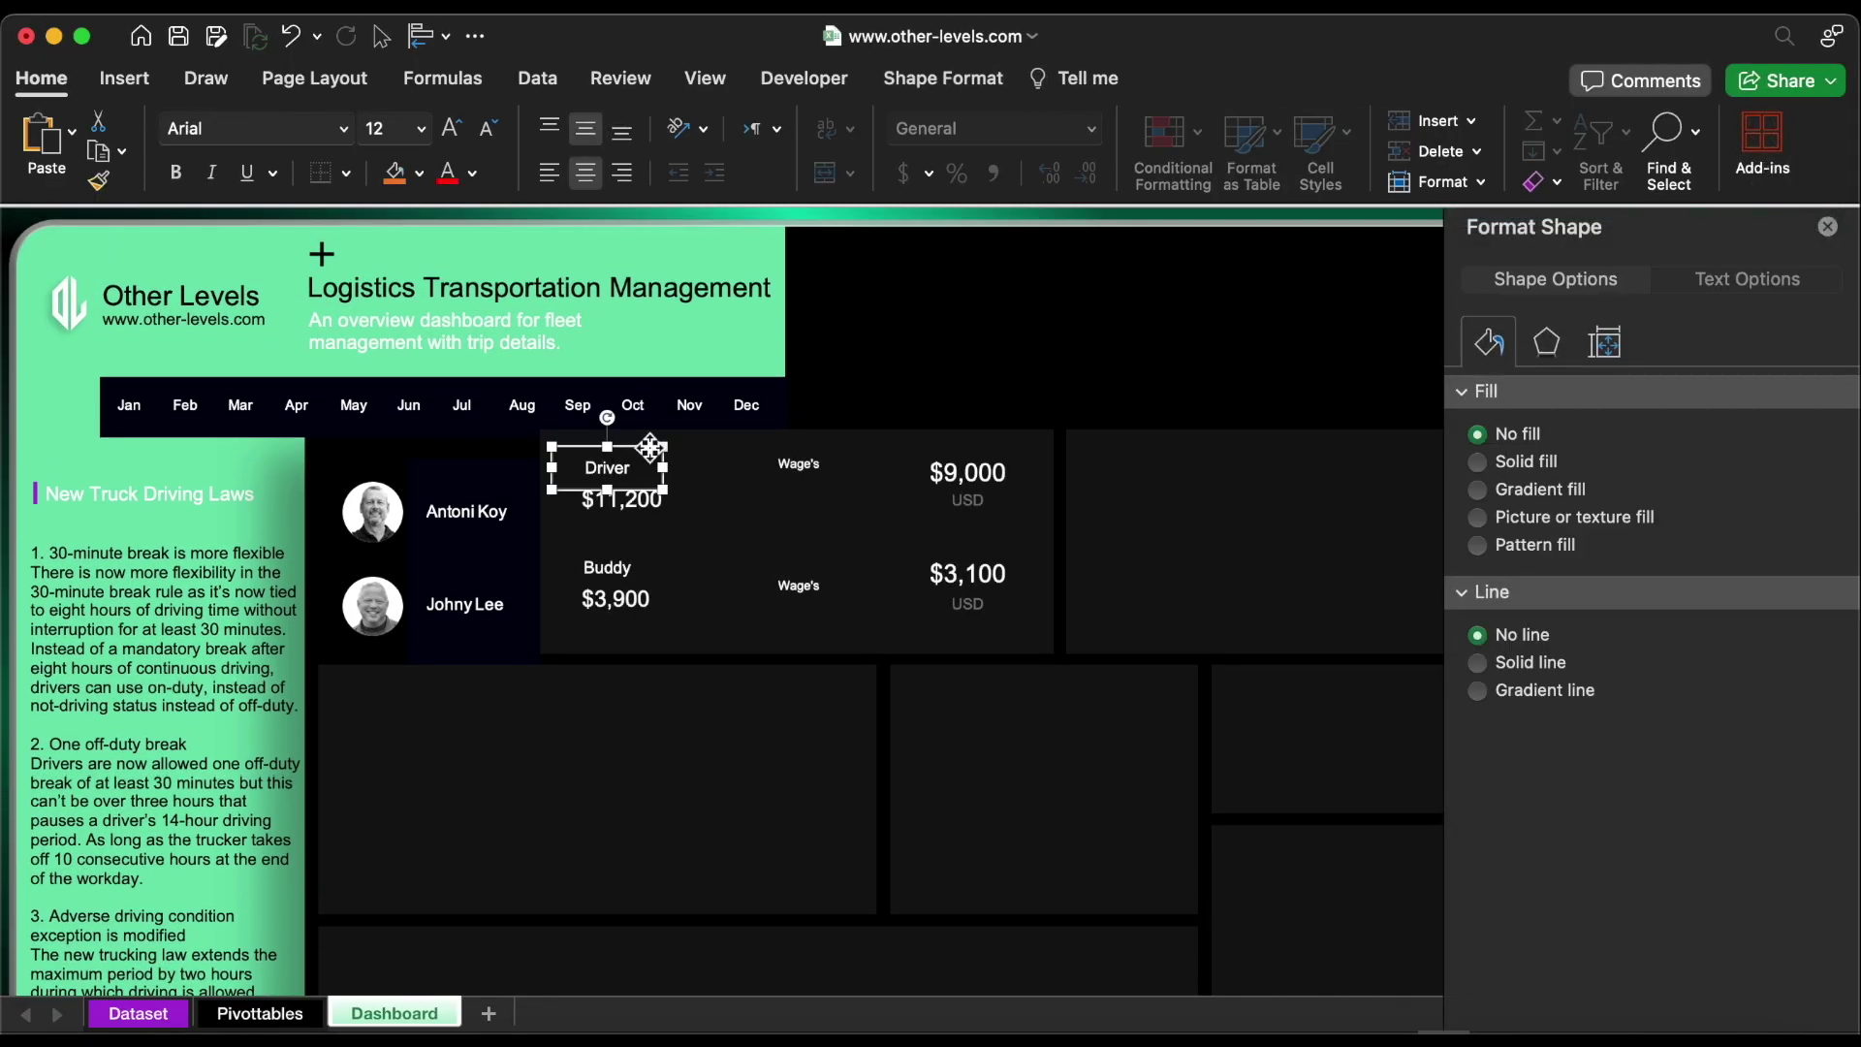
Review the text boxes in the Driver row and color the USD label below $9,000 the darkest gray shade of theme white
{"action": "left_click", "coordinate": [635, 503]}
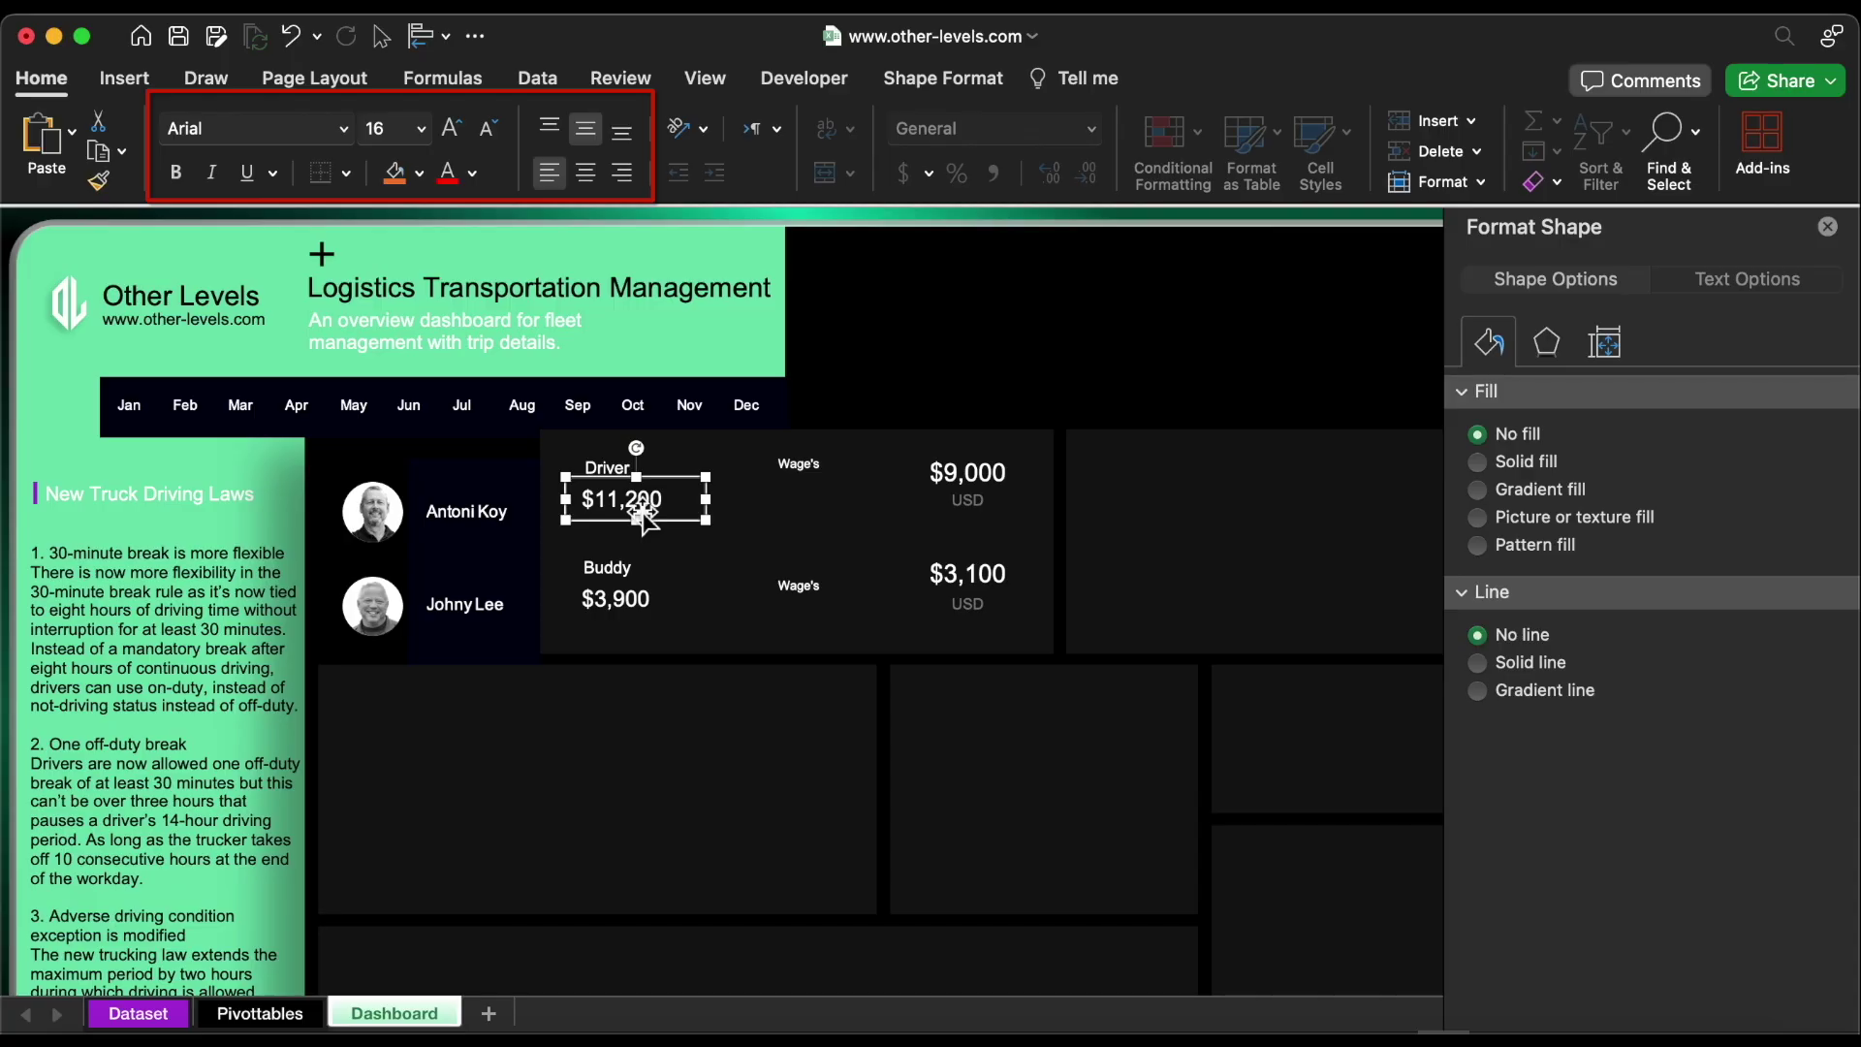
{"action": "left_click", "coordinate": [781, 468]}
{"action": "left_click", "coordinate": [958, 474]}
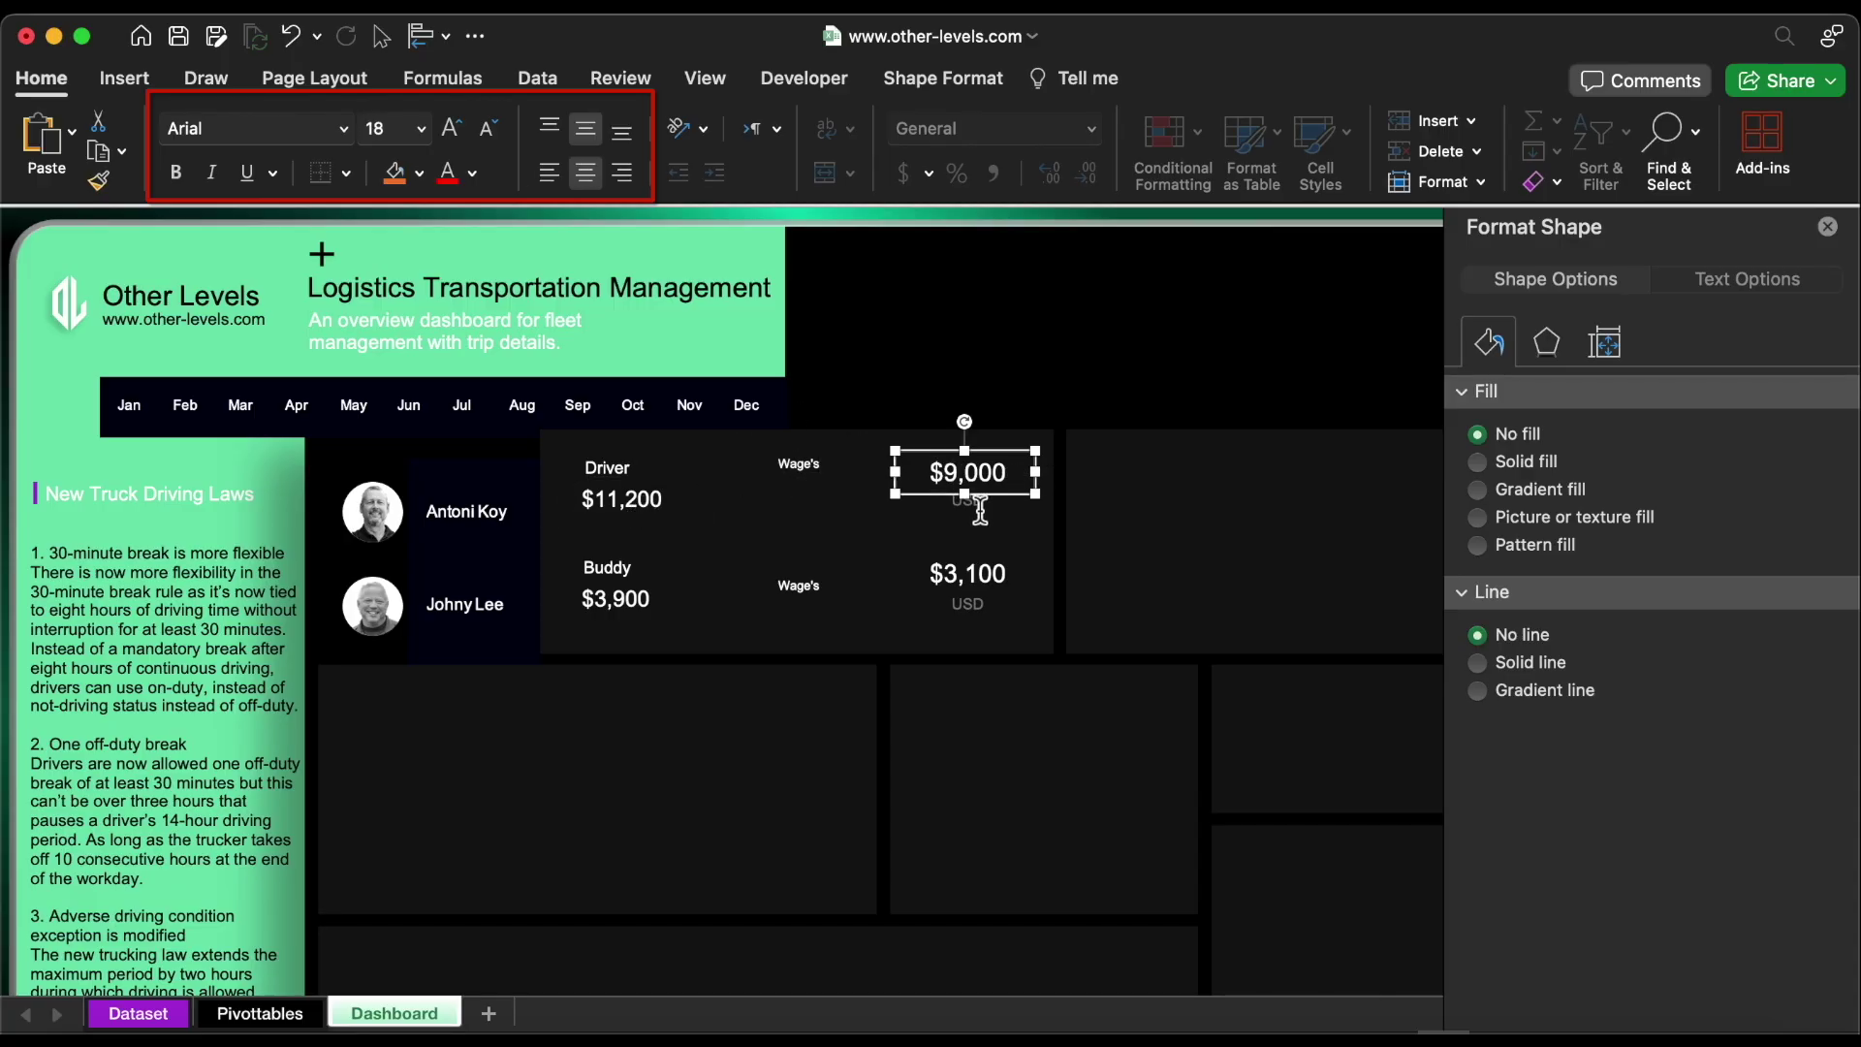
{"action": "left_click", "coordinate": [979, 509]}
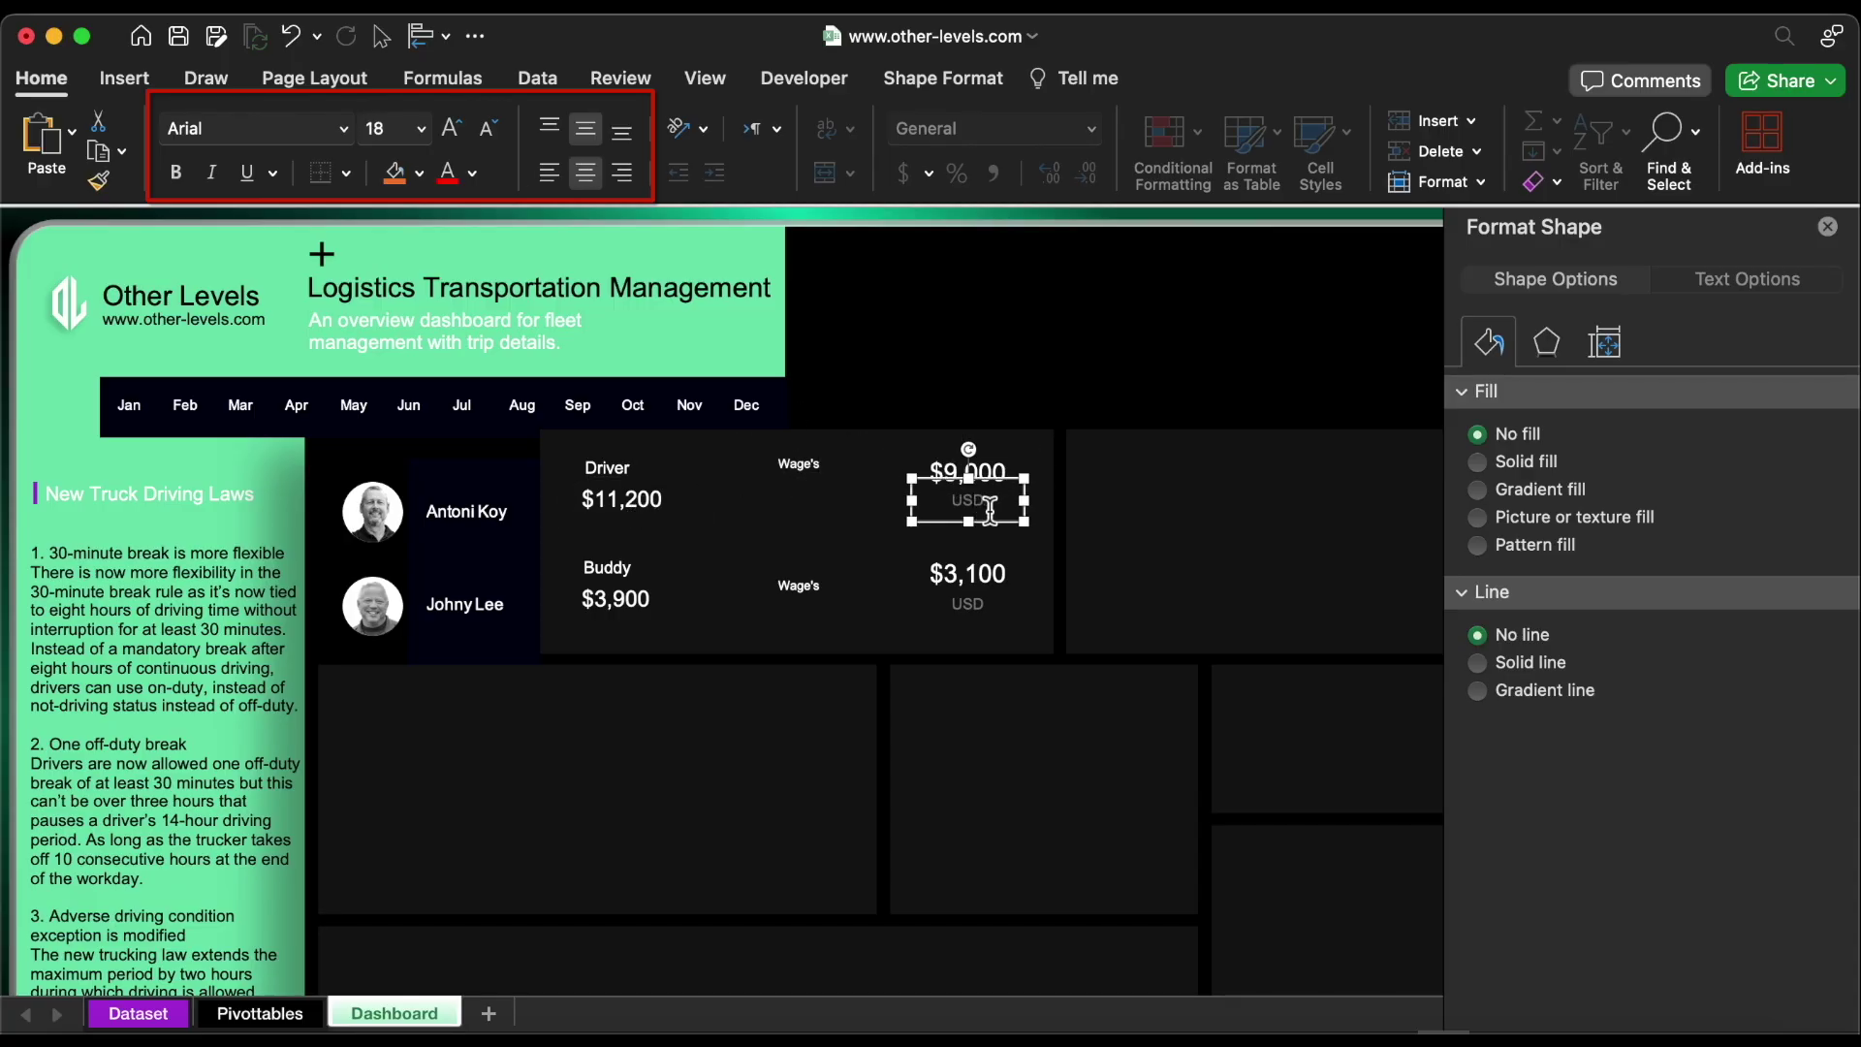
{"action": "left_click", "coordinate": [473, 174]}
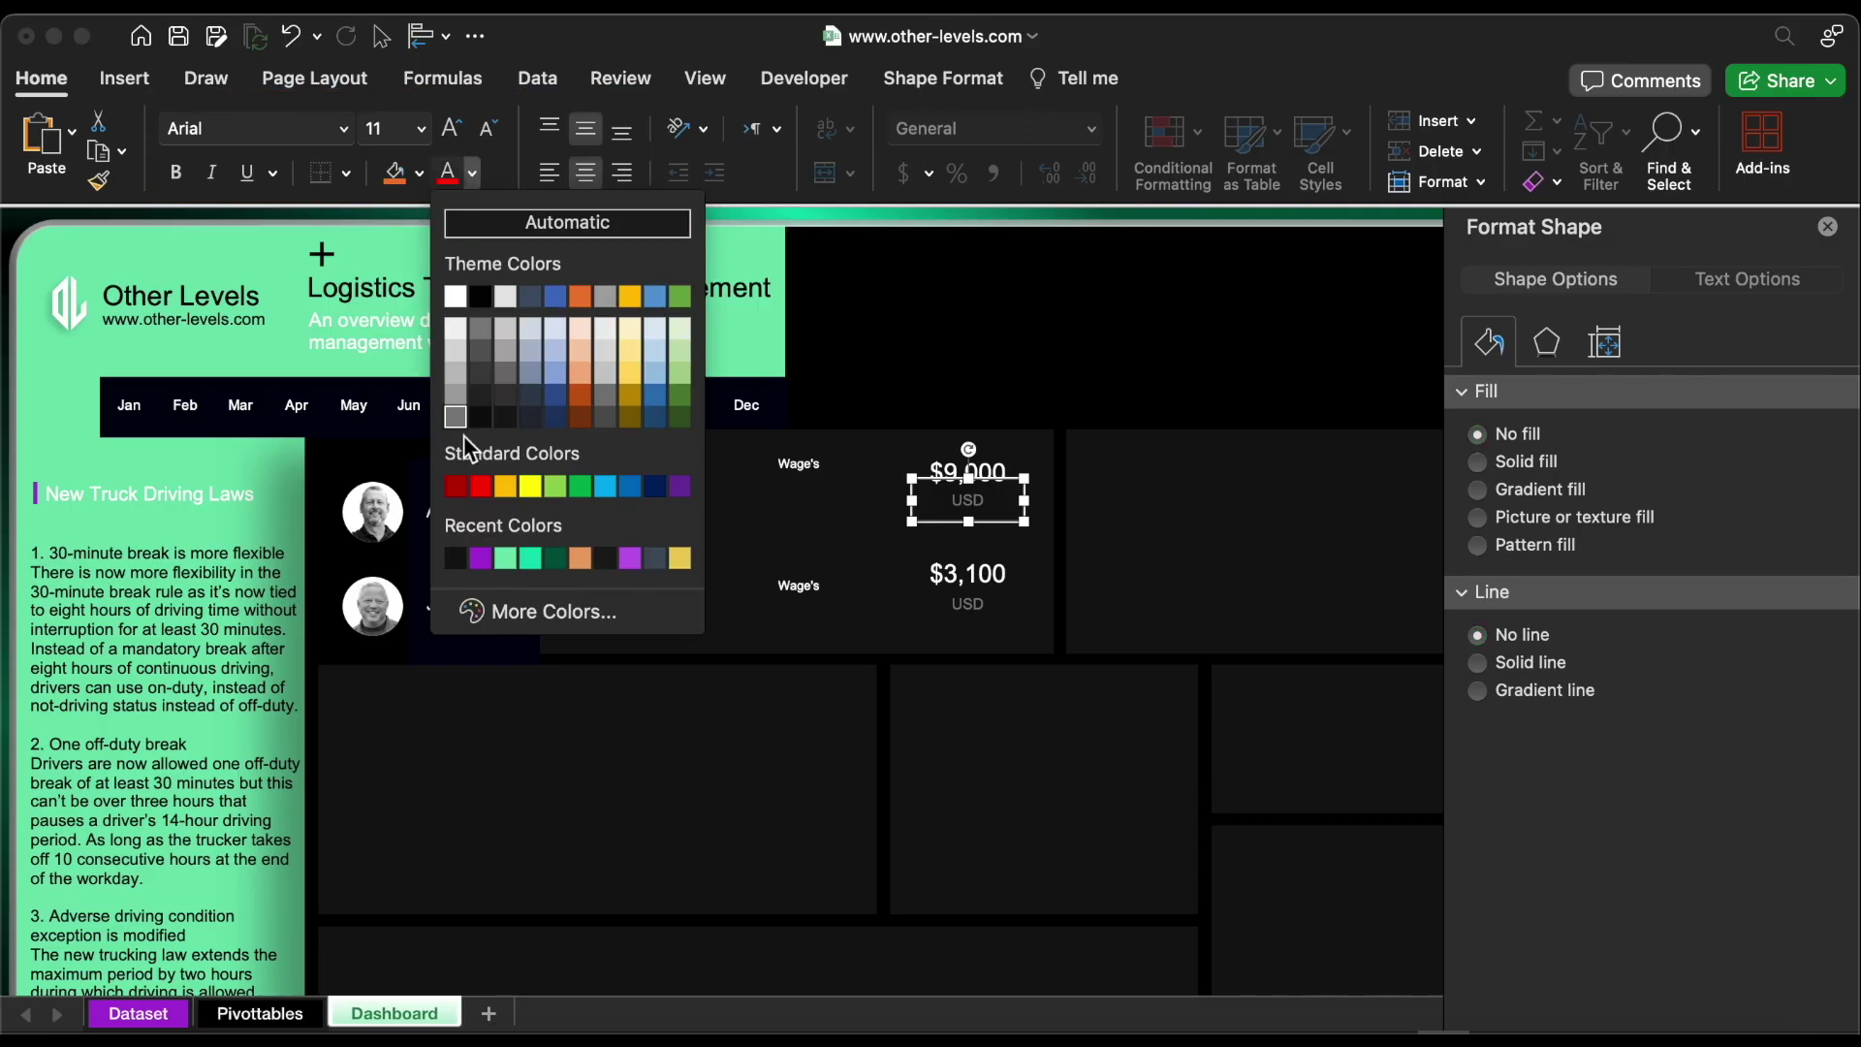
{"action": "left_click", "coordinate": [457, 416]}
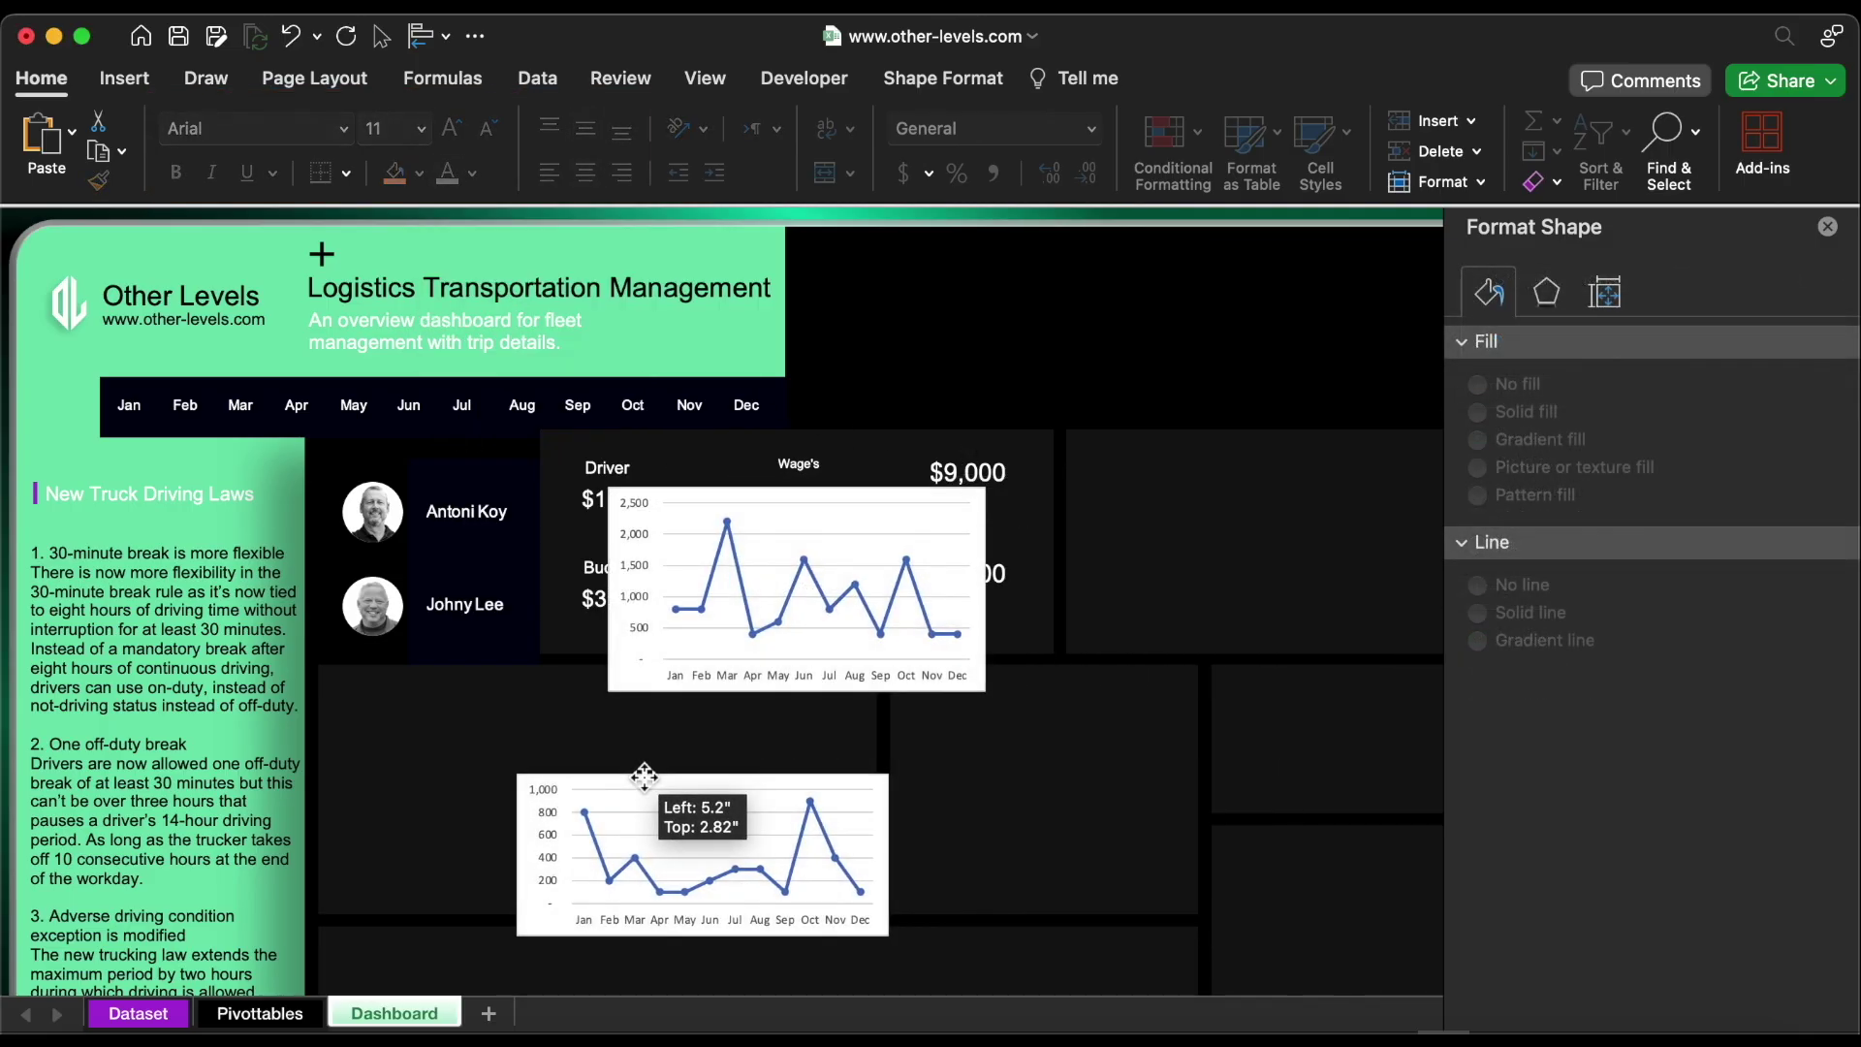
Reposition the two line charts and delete the gridlines and both axes from the upper one
{"action": "left_click_drag", "start_coordinate": [644, 775], "coordinate": [644, 776]}
{"action": "left_click", "coordinate": [921, 533]}
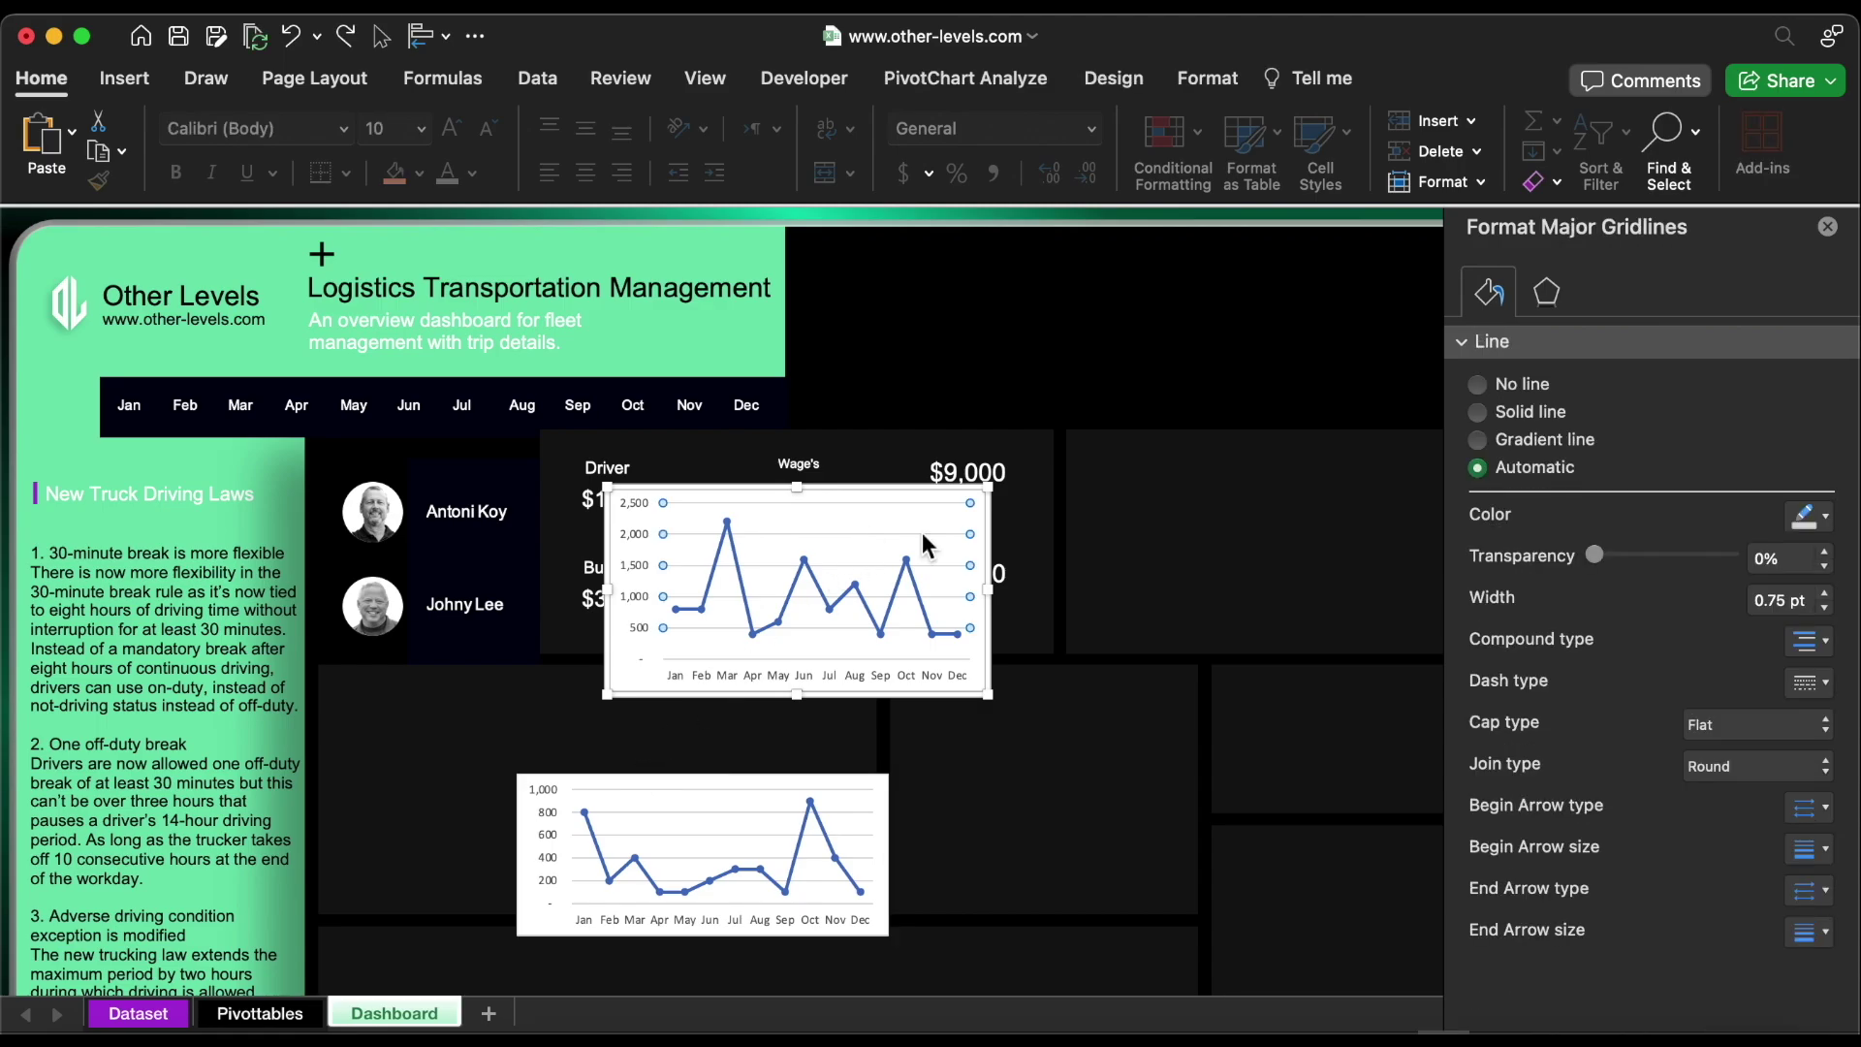
{"action": "left_click", "coordinate": [643, 544]}
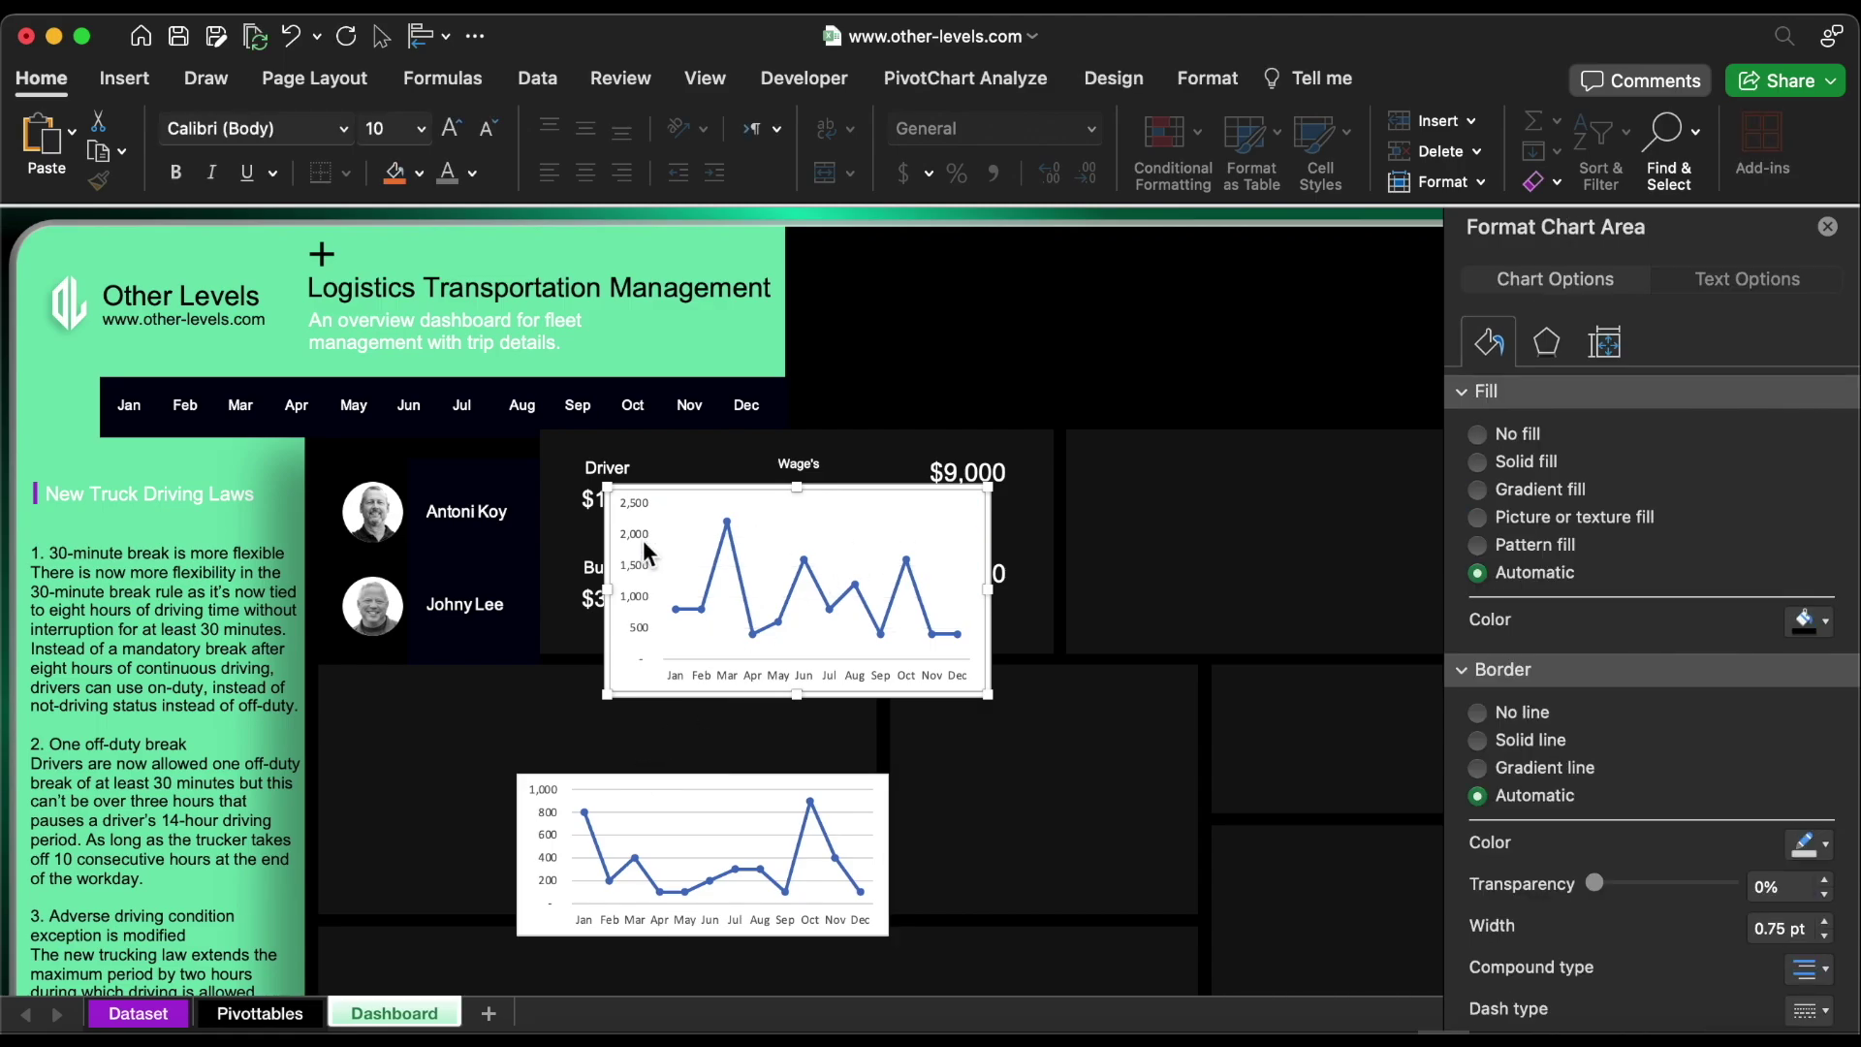
{"action": "key", "text": "Delete"}
{"action": "left_click", "coordinate": [816, 672]}
{"action": "key", "text": "Delete"}
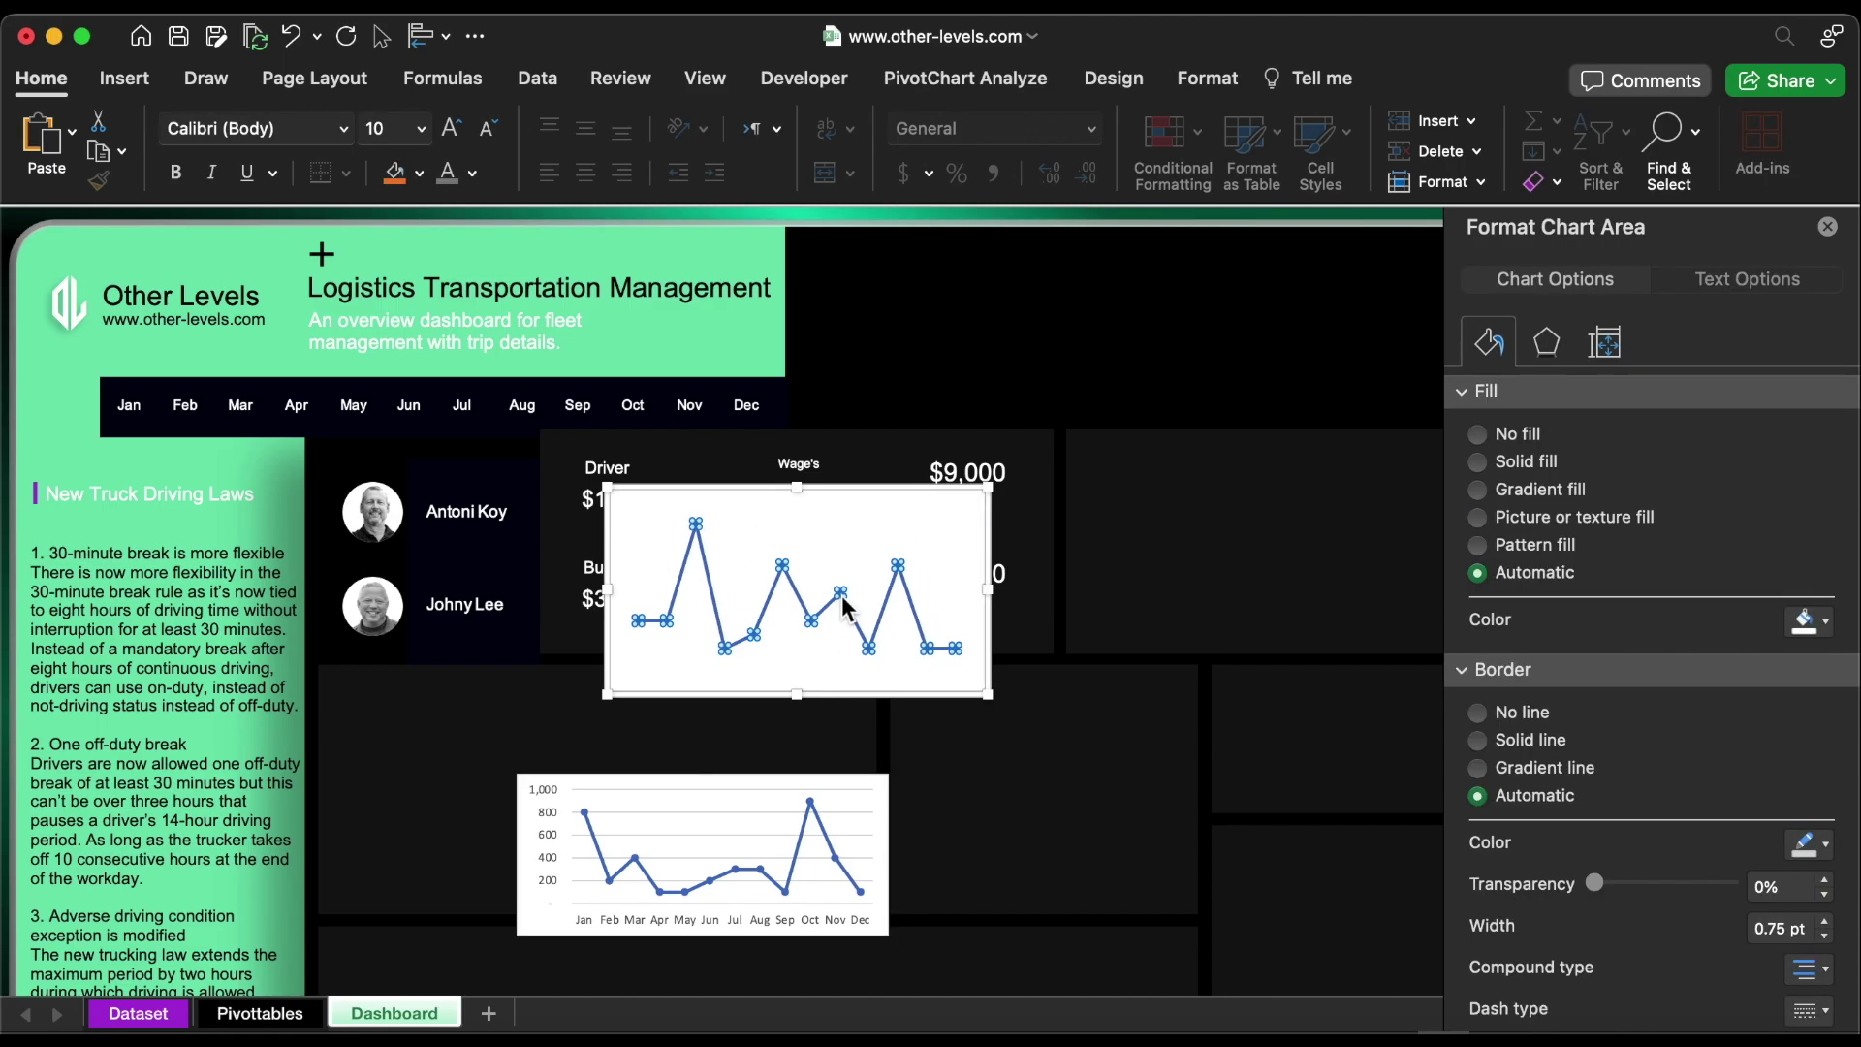
Format the upper chart's data series with no markers and a solid light green line 1 pt wide
{"action": "left_click", "coordinate": [842, 593]}
{"action": "left_click", "coordinate": [1548, 352]}
{"action": "left_click", "coordinate": [1513, 399]}
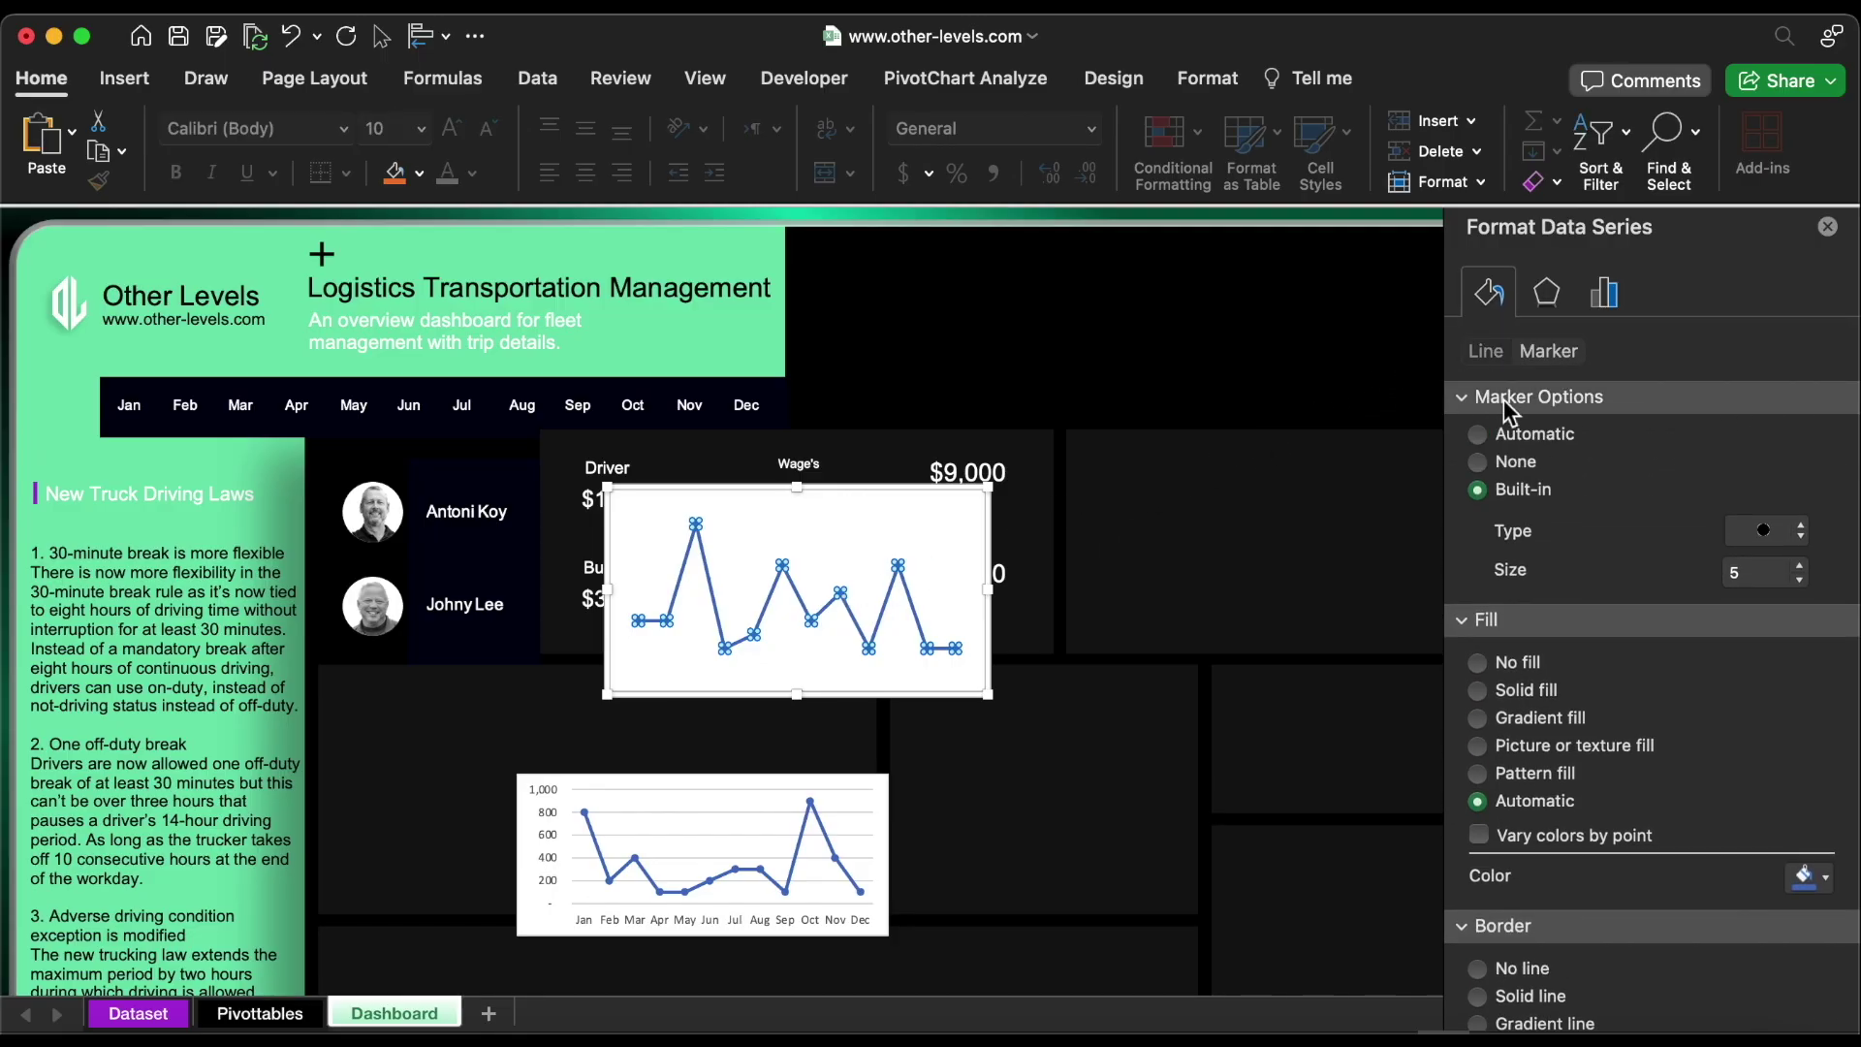
{"action": "left_click", "coordinate": [1485, 352]}
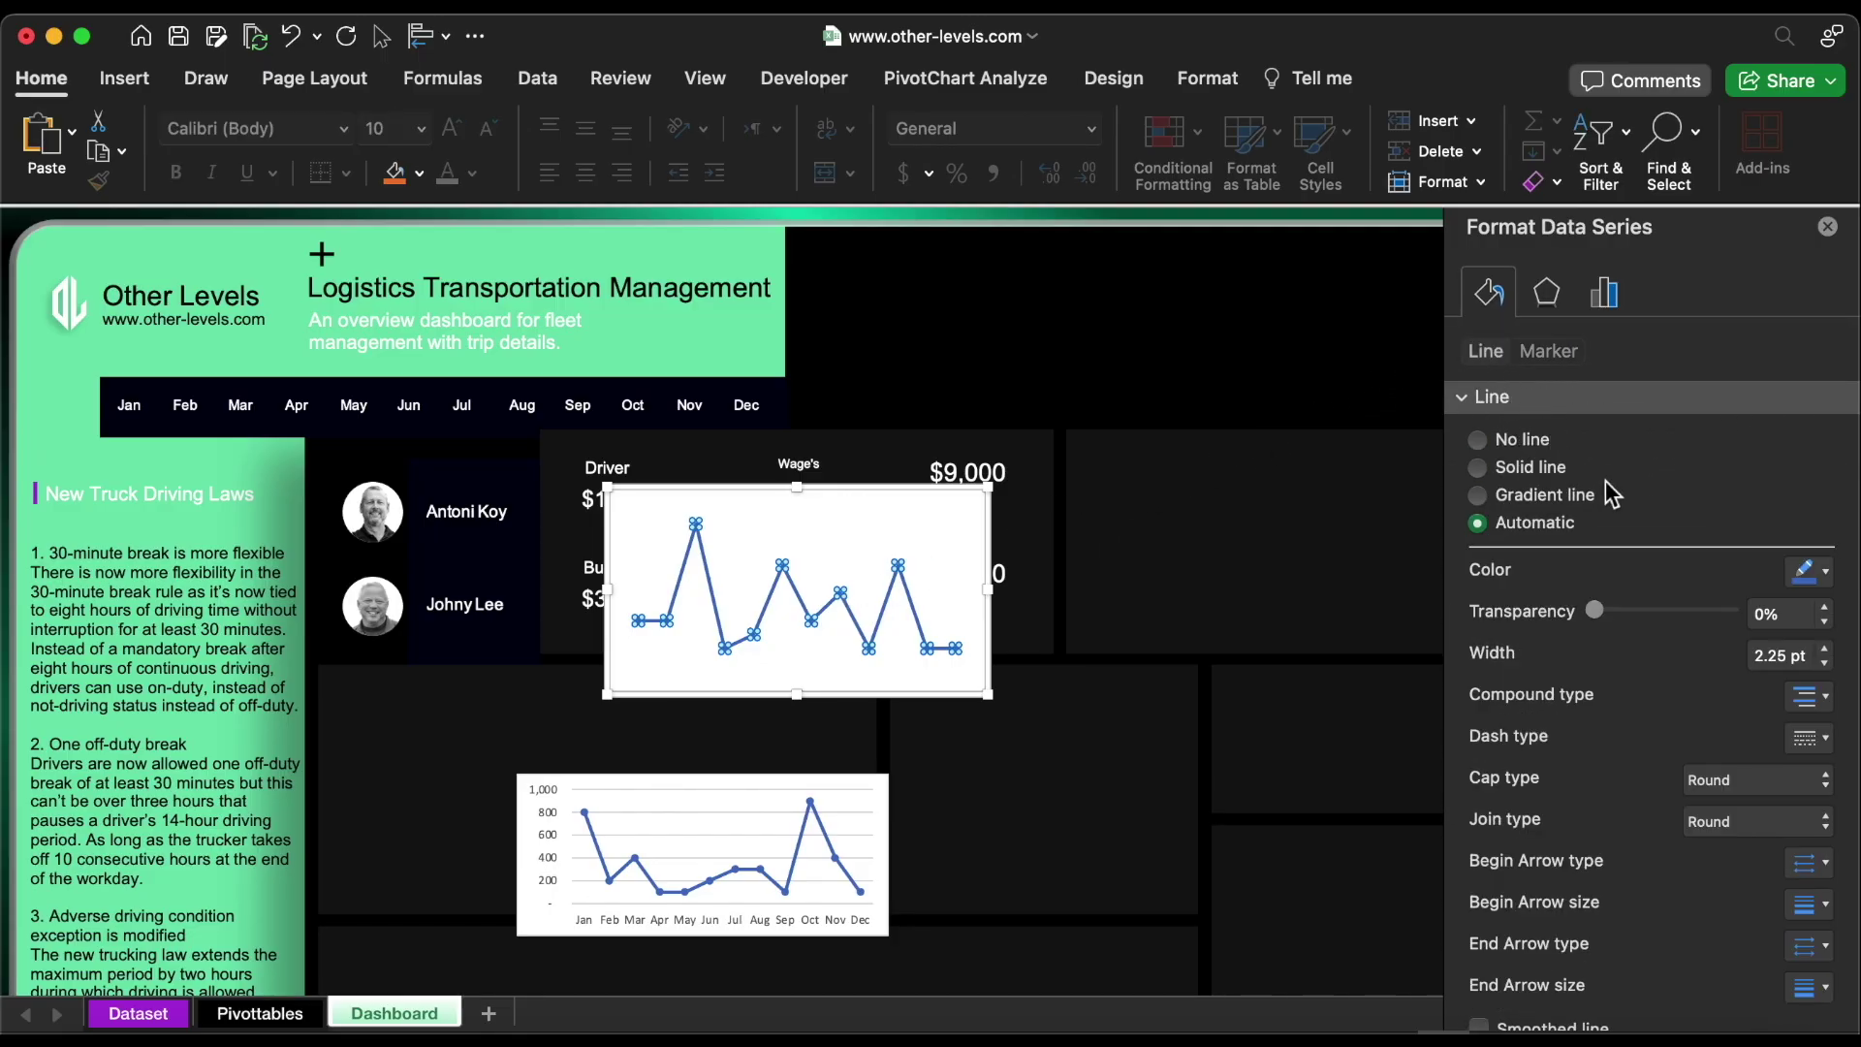
{"action": "left_click", "coordinate": [1826, 662]}
{"action": "left_click", "coordinate": [1826, 662]}
{"action": "left_click", "coordinate": [1822, 572]}
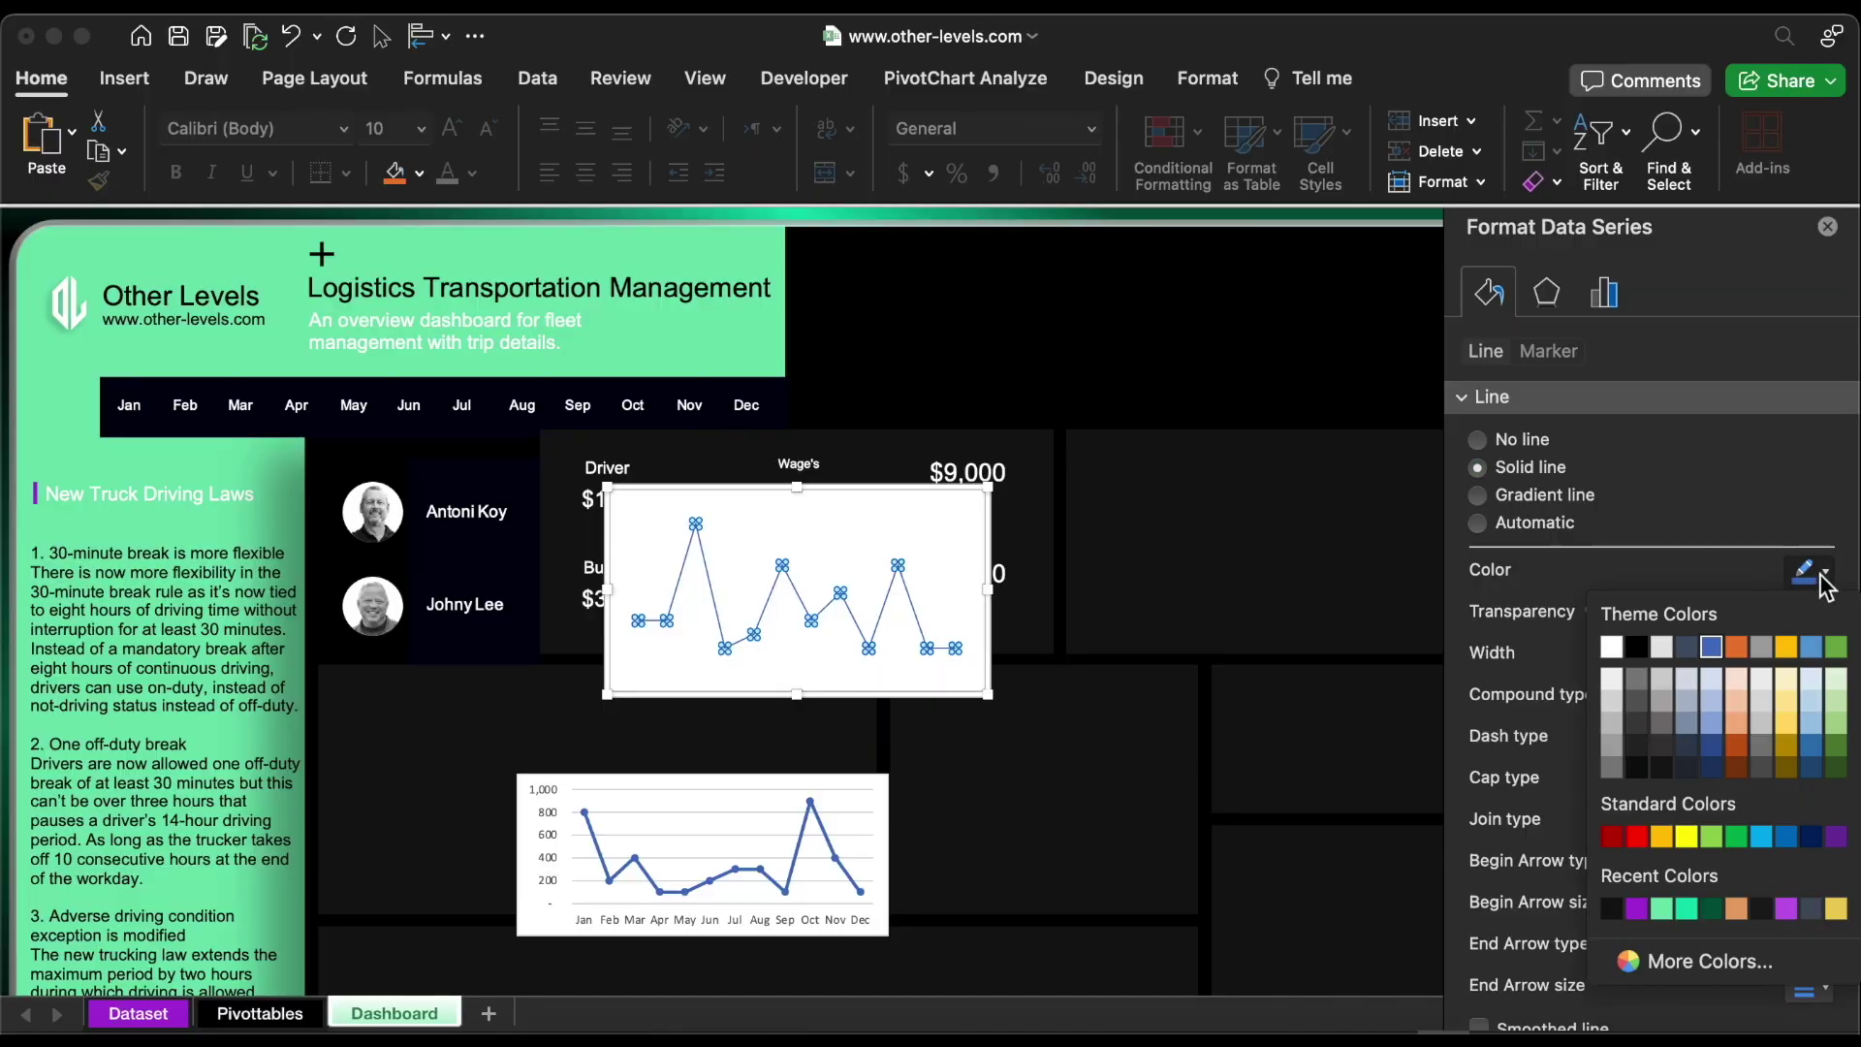
{"action": "left_click", "coordinate": [1665, 909]}
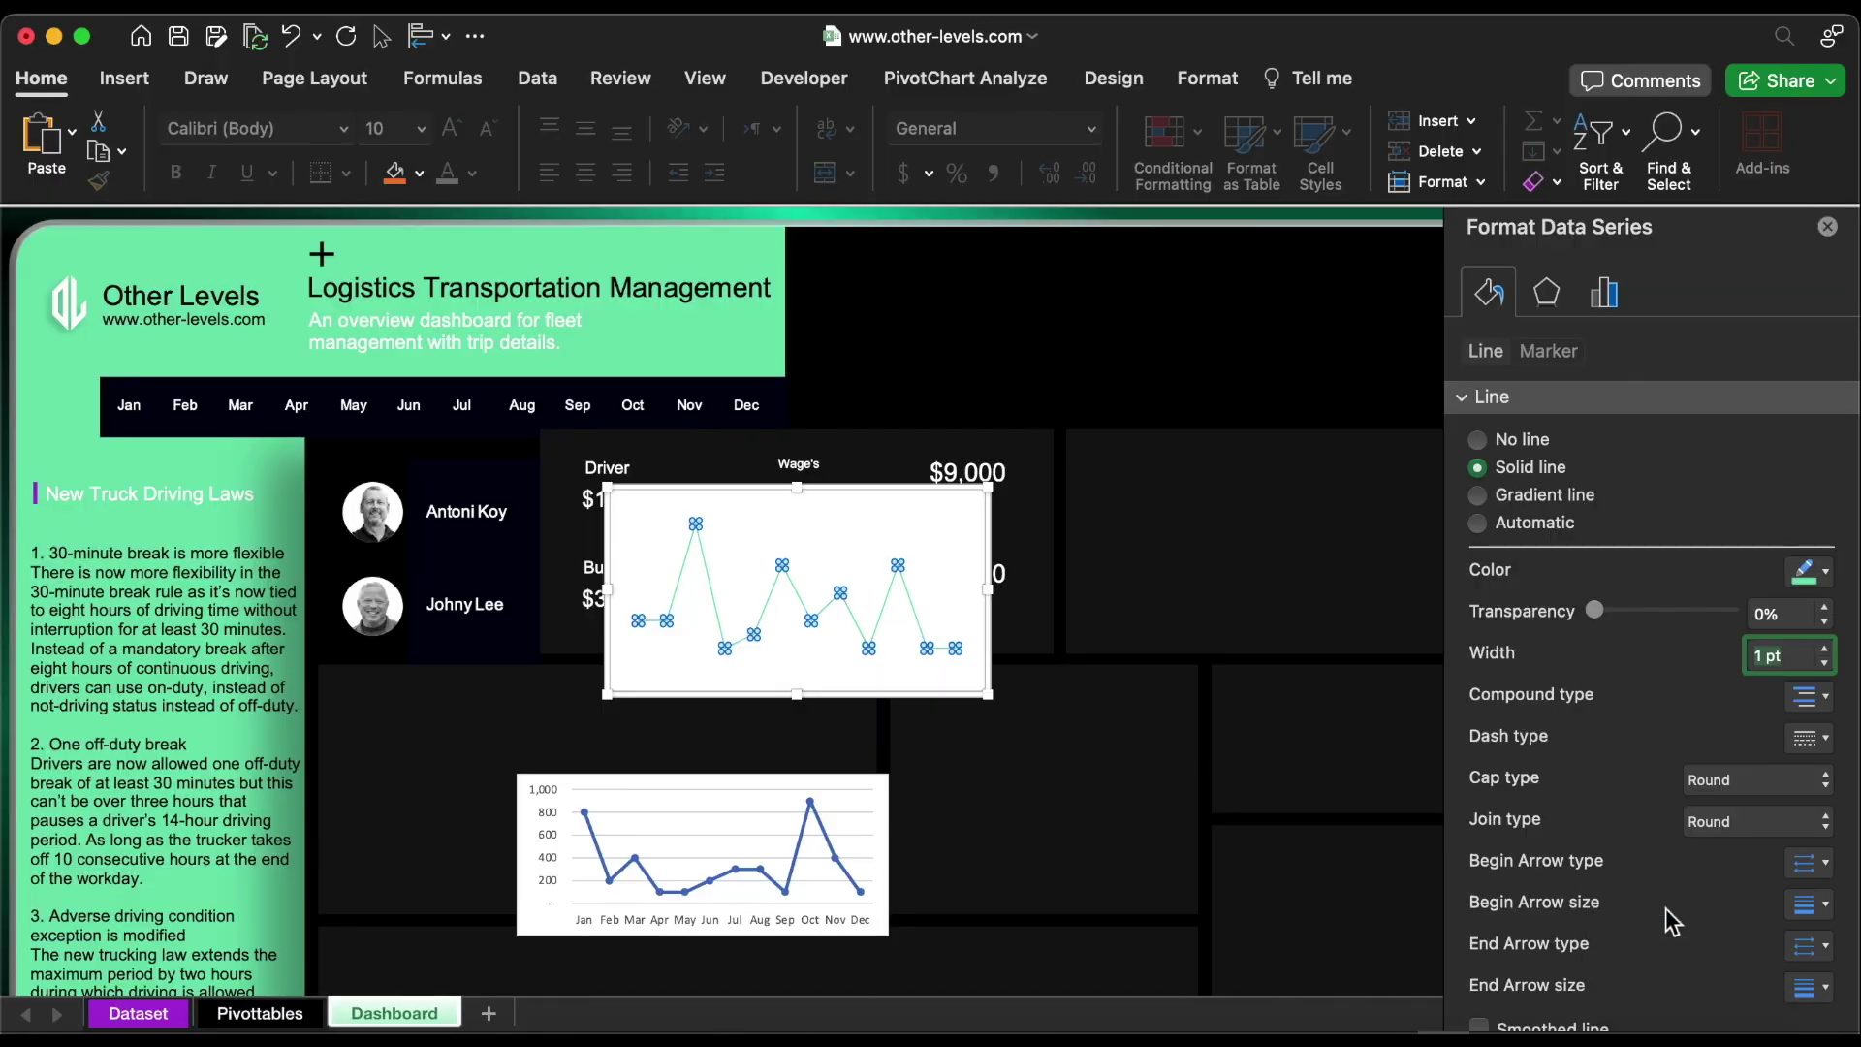
Set the upper chart's area to no fill and no border line
{"action": "left_click", "coordinate": [983, 504]}
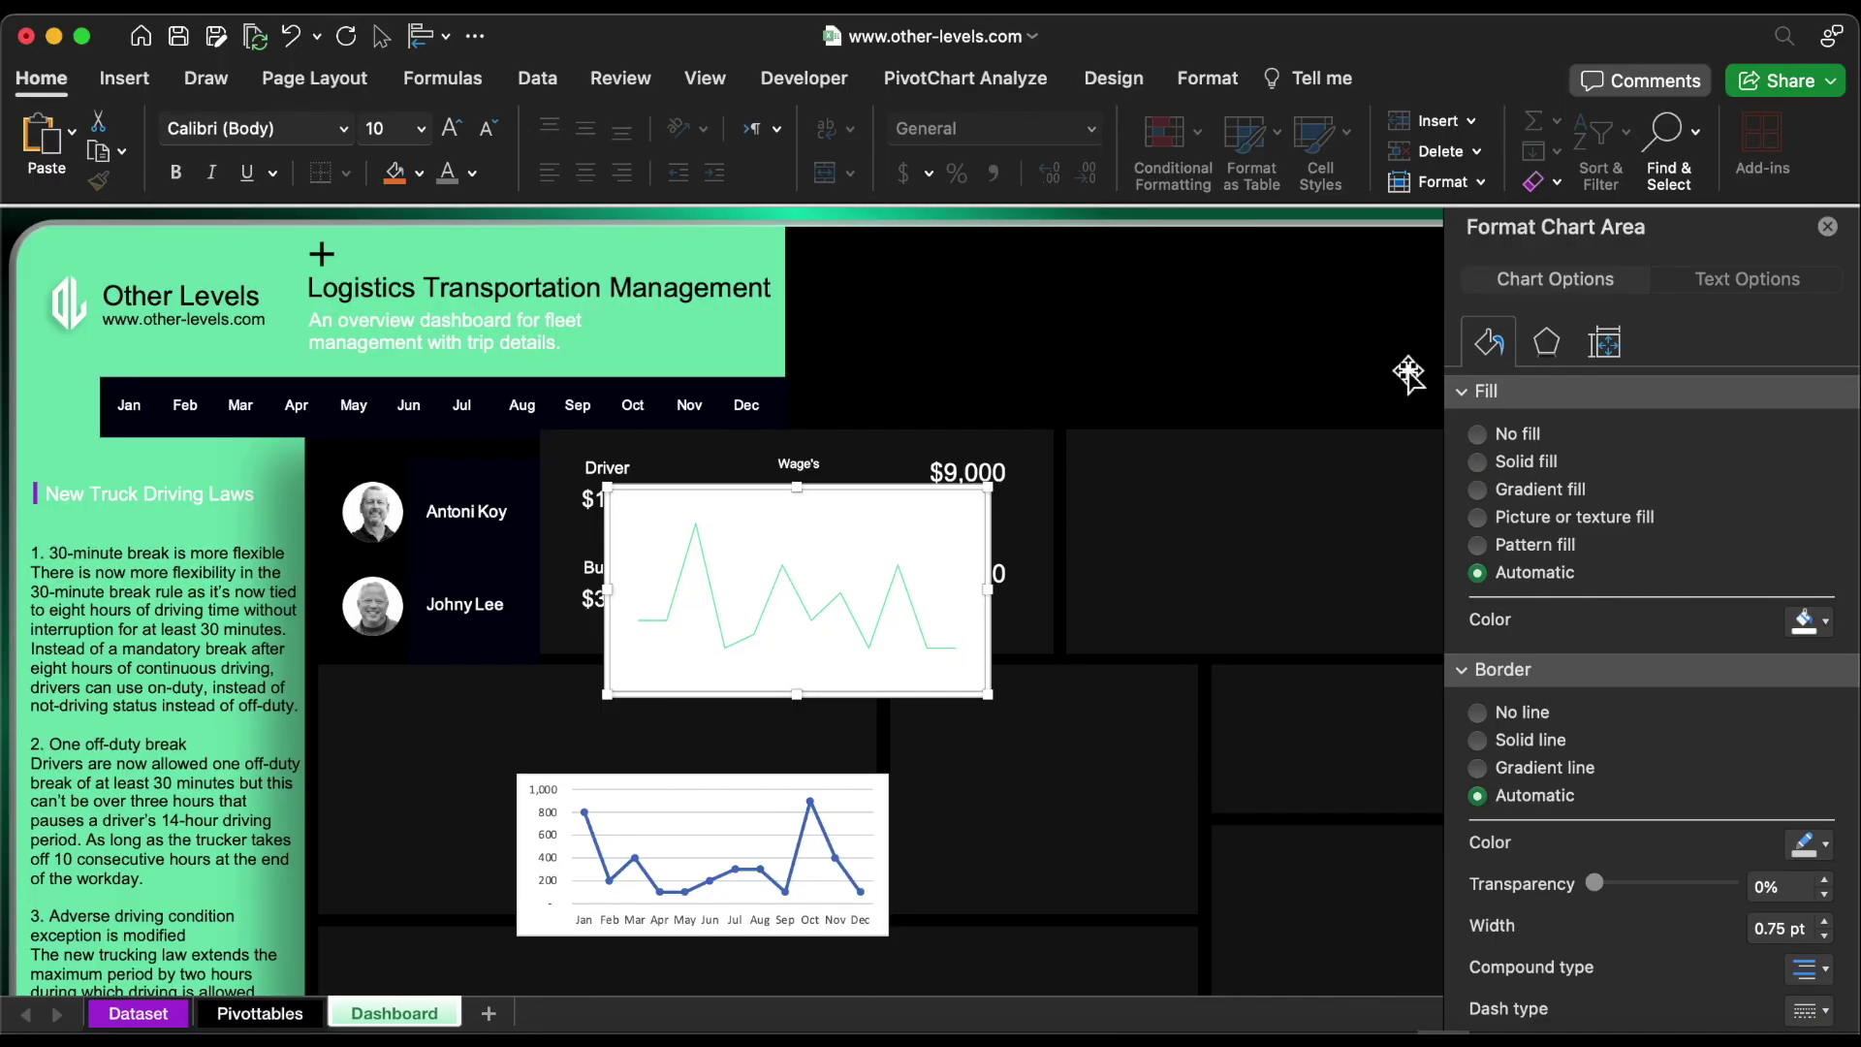
{"action": "left_click", "coordinate": [1504, 428]}
{"action": "left_click", "coordinate": [1521, 665]}
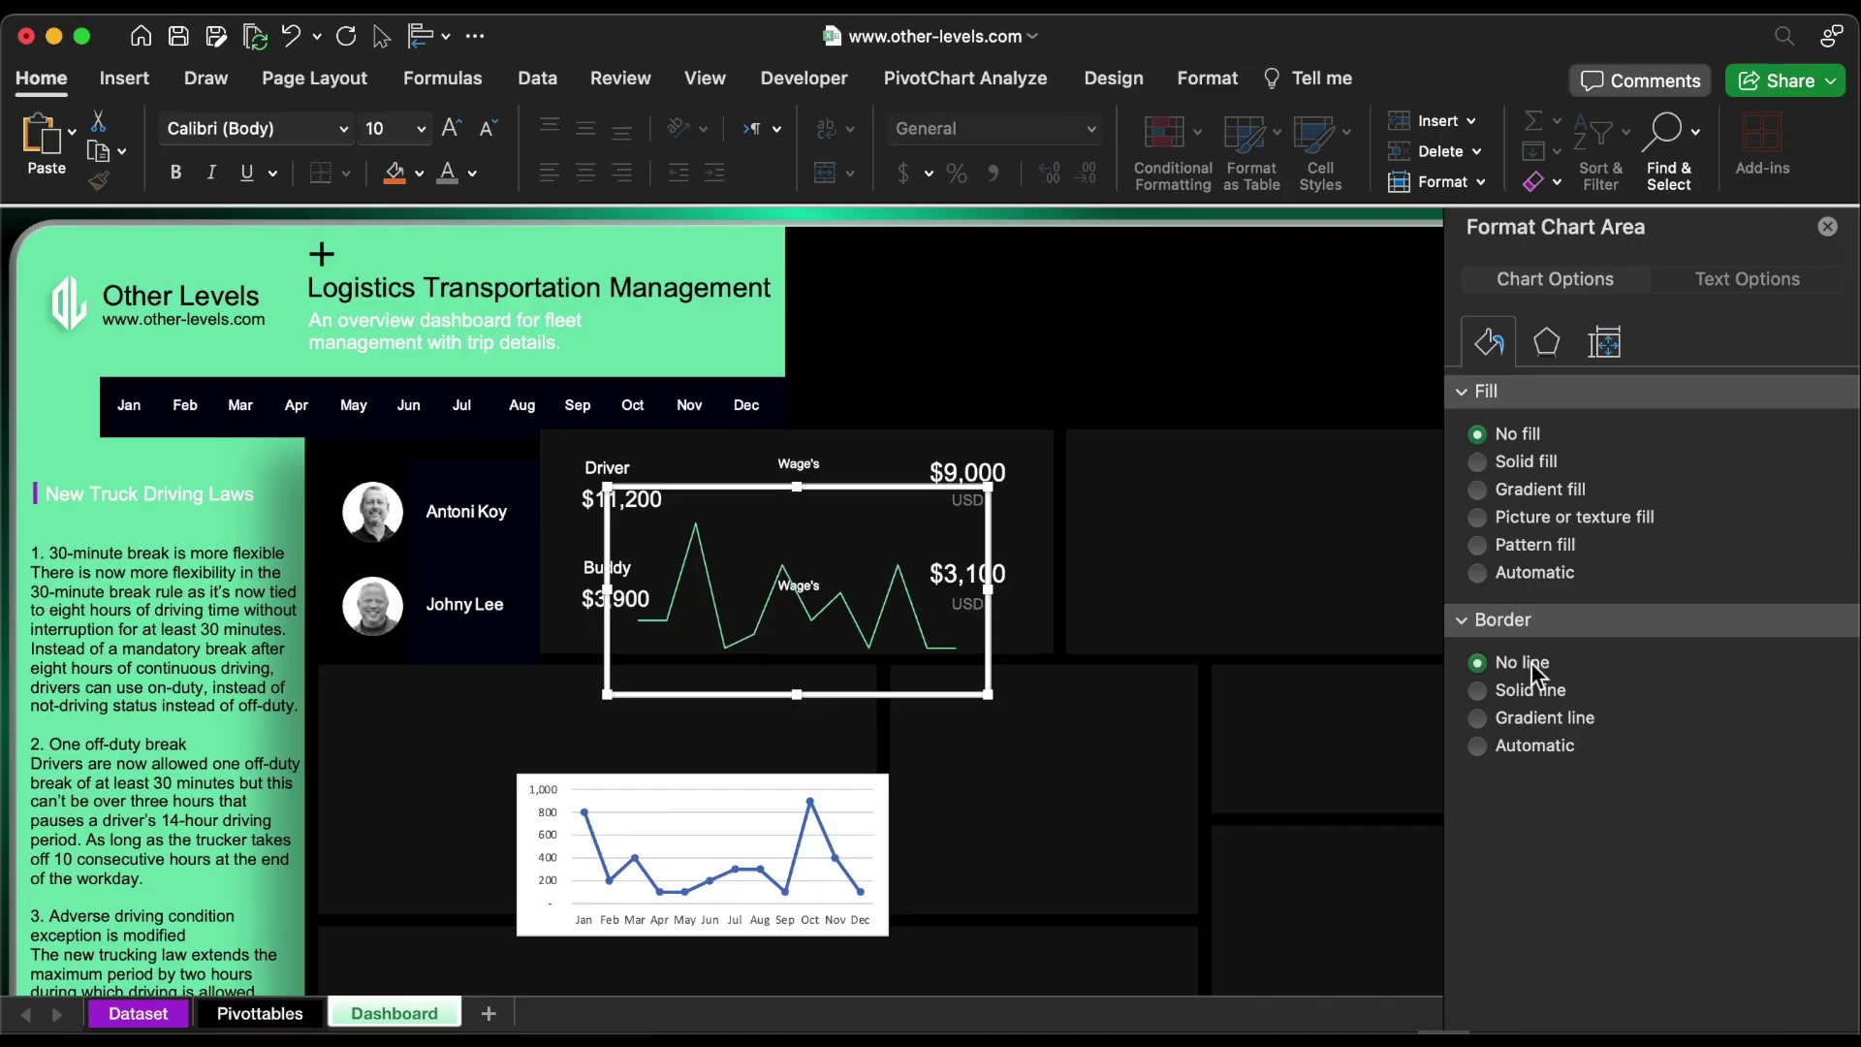
Shrink the upper chart into the Driver row around its Wage's label, and style and fit the lower chart likewise in the Buddy row
{"action": "left_click_drag", "start_coordinate": [988, 698], "coordinate": [877, 556]}
{"action": "left_click_drag", "start_coordinate": [689, 492], "coordinate": [671, 493]}
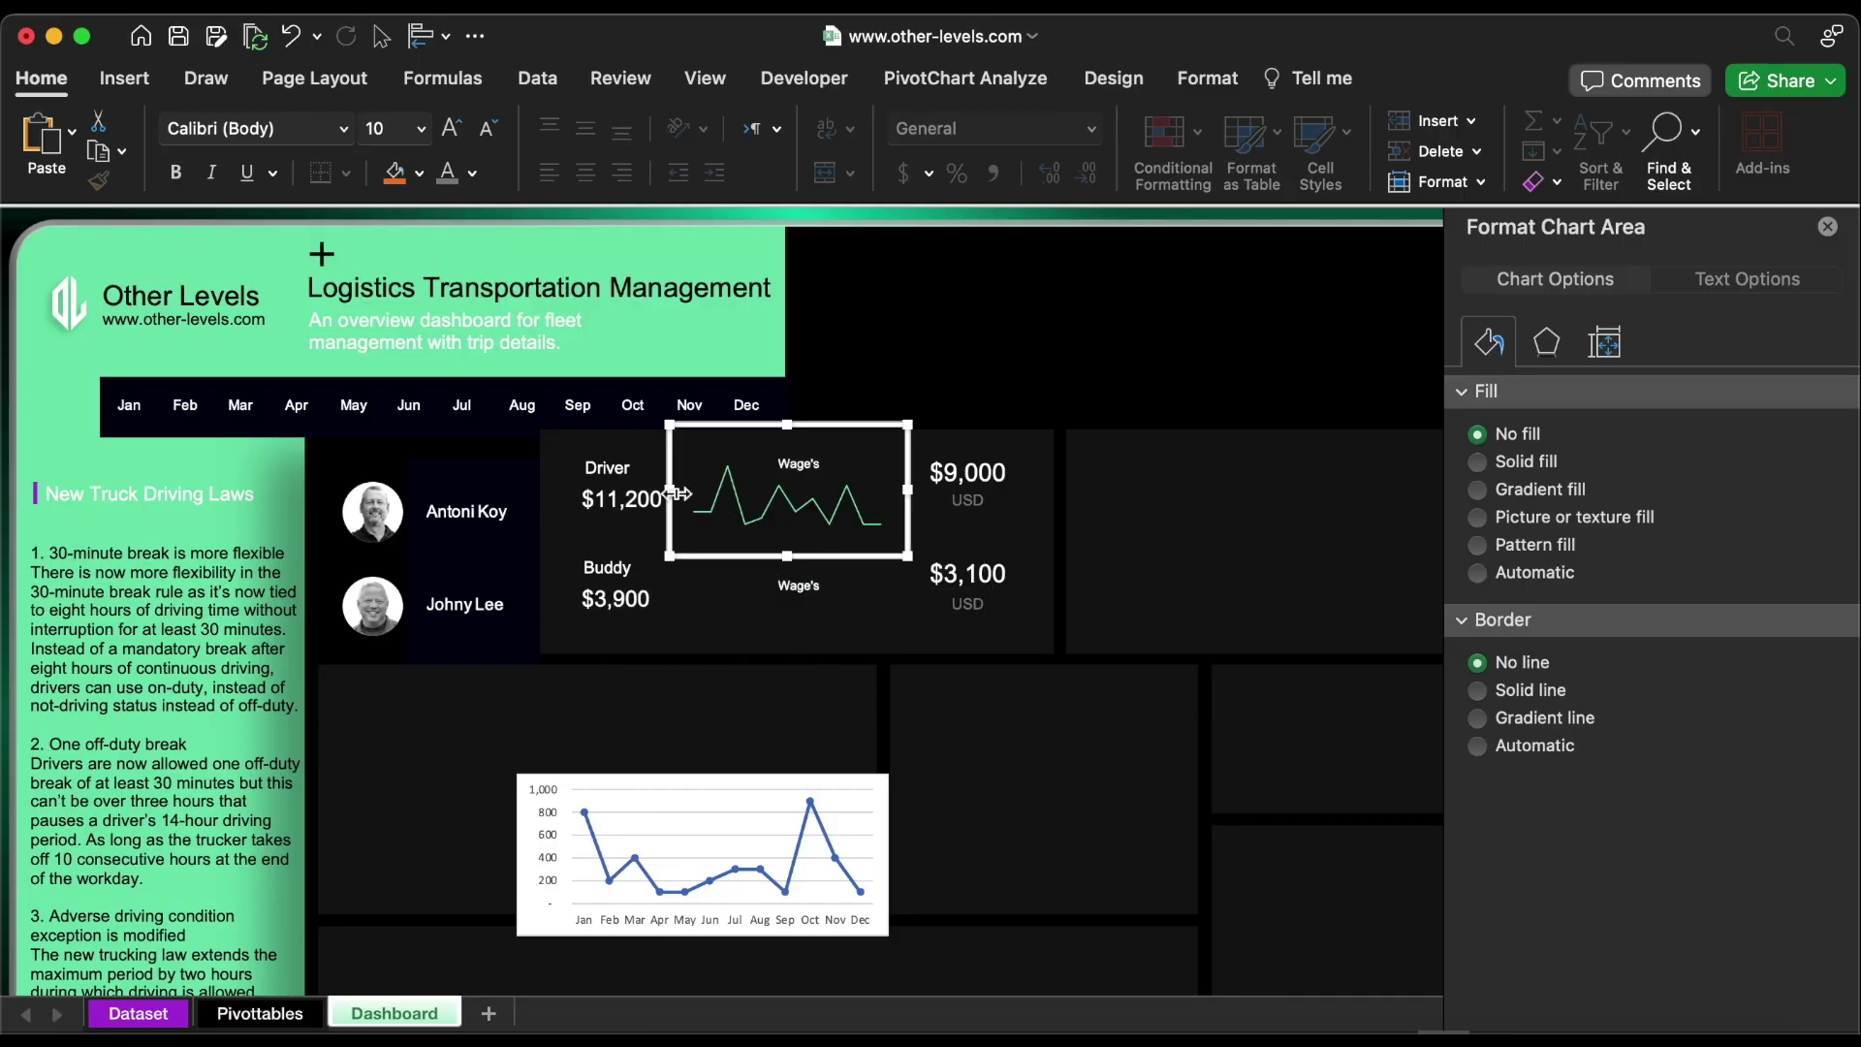
{"action": "left_click", "coordinate": [798, 795]}
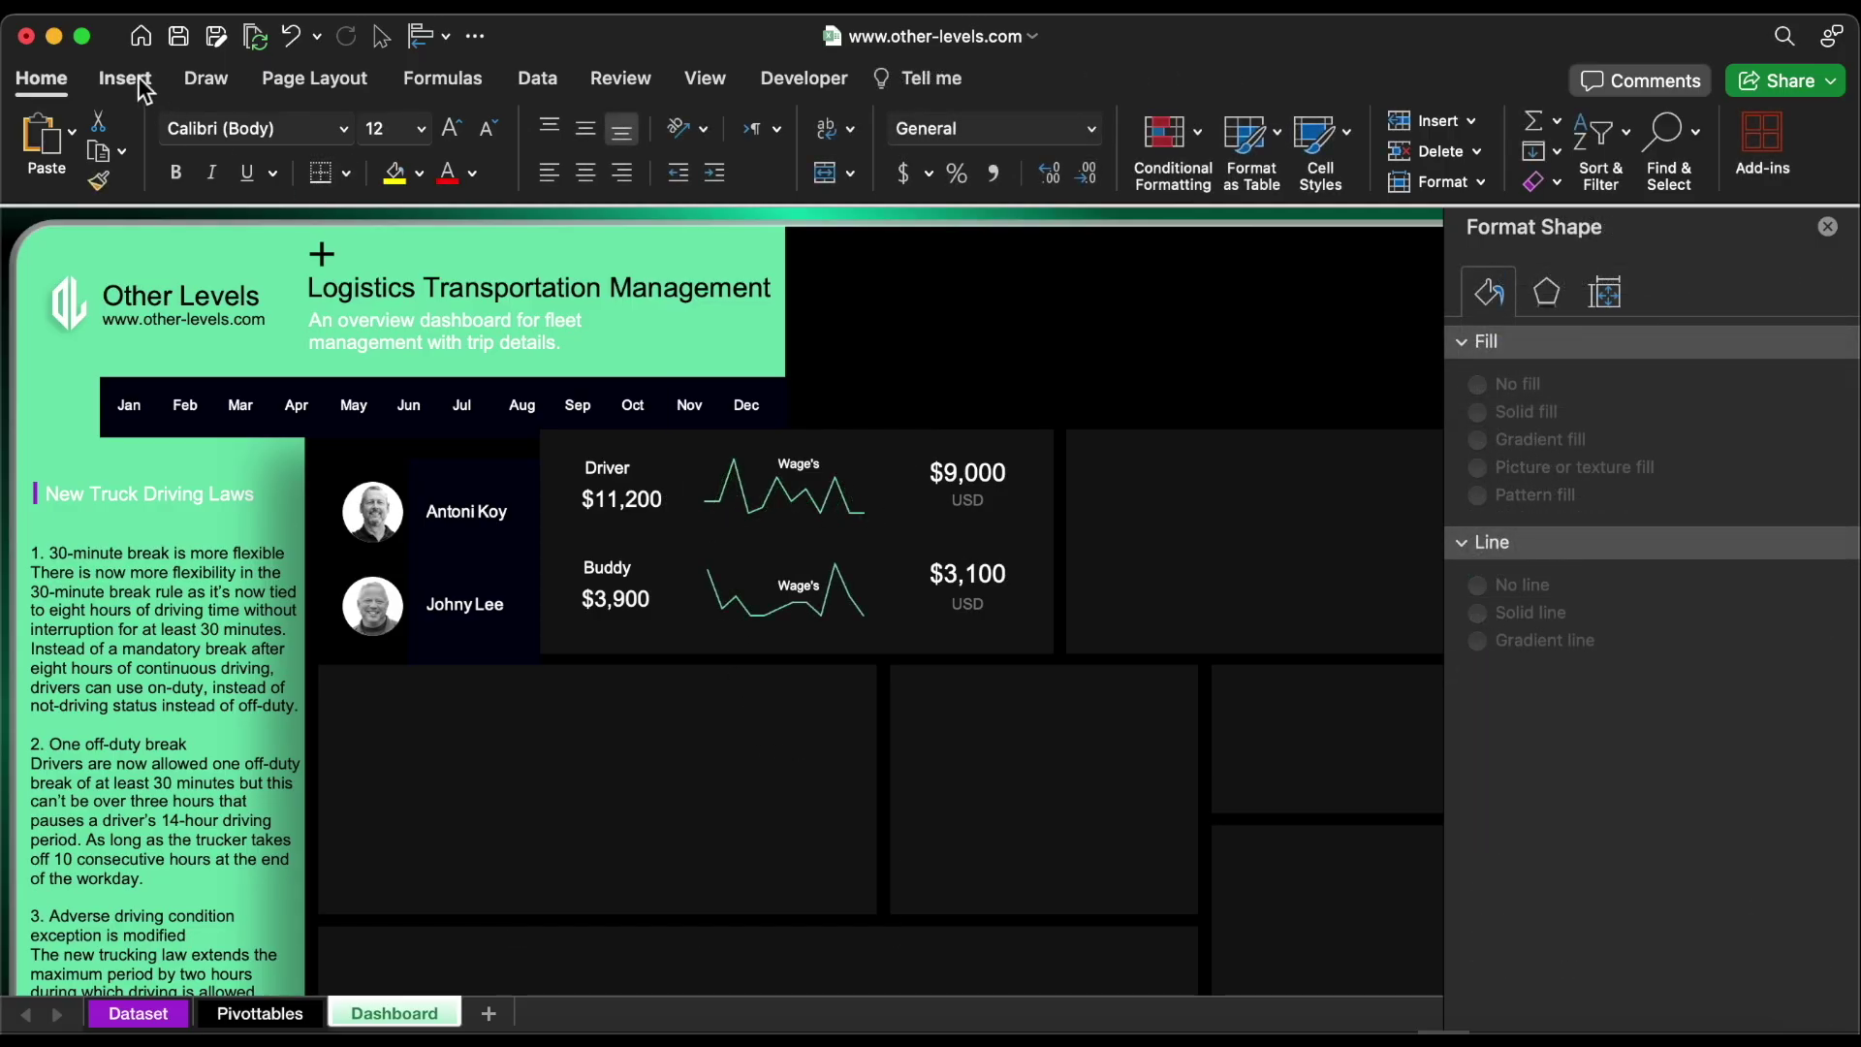
Draw a horizontal divider line about 4.46" wide between the Driver and Buddy rows and color it dark gray
{"action": "left_click", "coordinate": [142, 84]}
{"action": "left_click", "coordinate": [482, 134]}
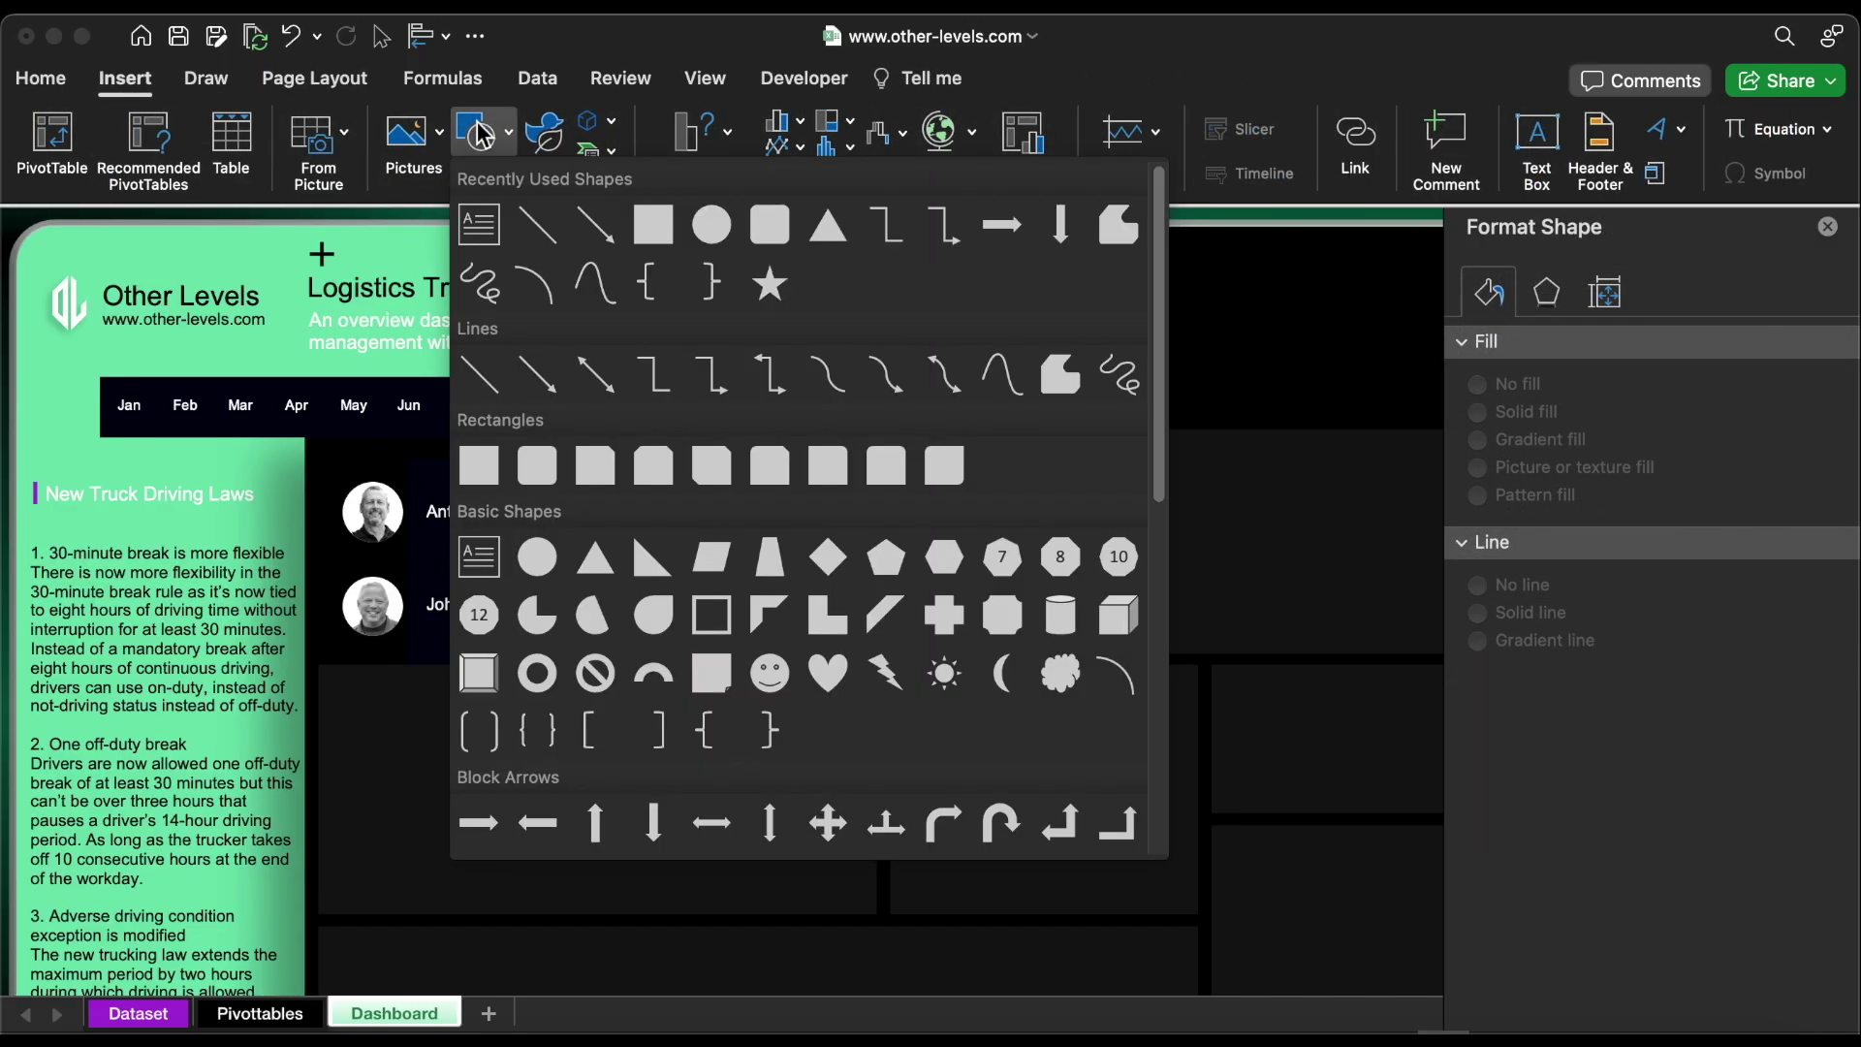
{"action": "left_click", "coordinate": [539, 225]}
{"action": "left_click_drag", "start_coordinate": [581, 536], "coordinate": [1020, 536]}
{"action": "left_click", "coordinate": [1822, 690]}
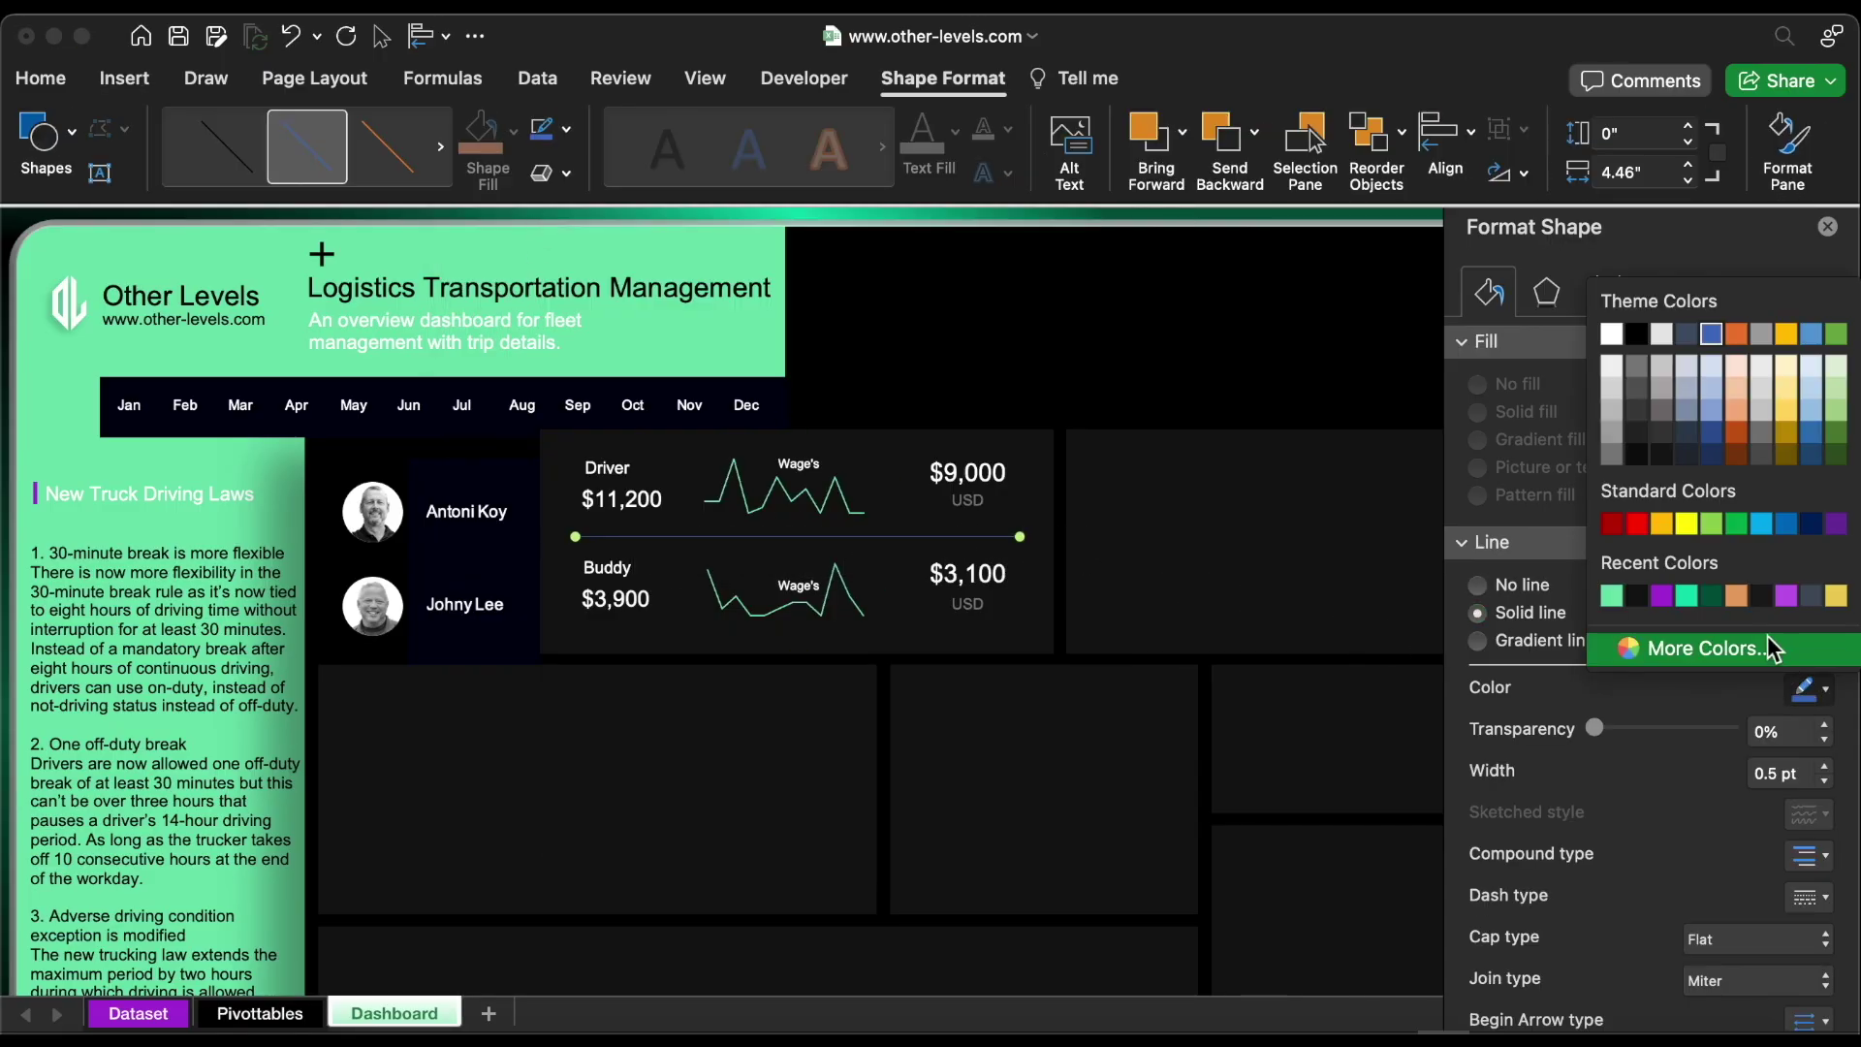
{"action": "left_click", "coordinate": [1637, 411]}
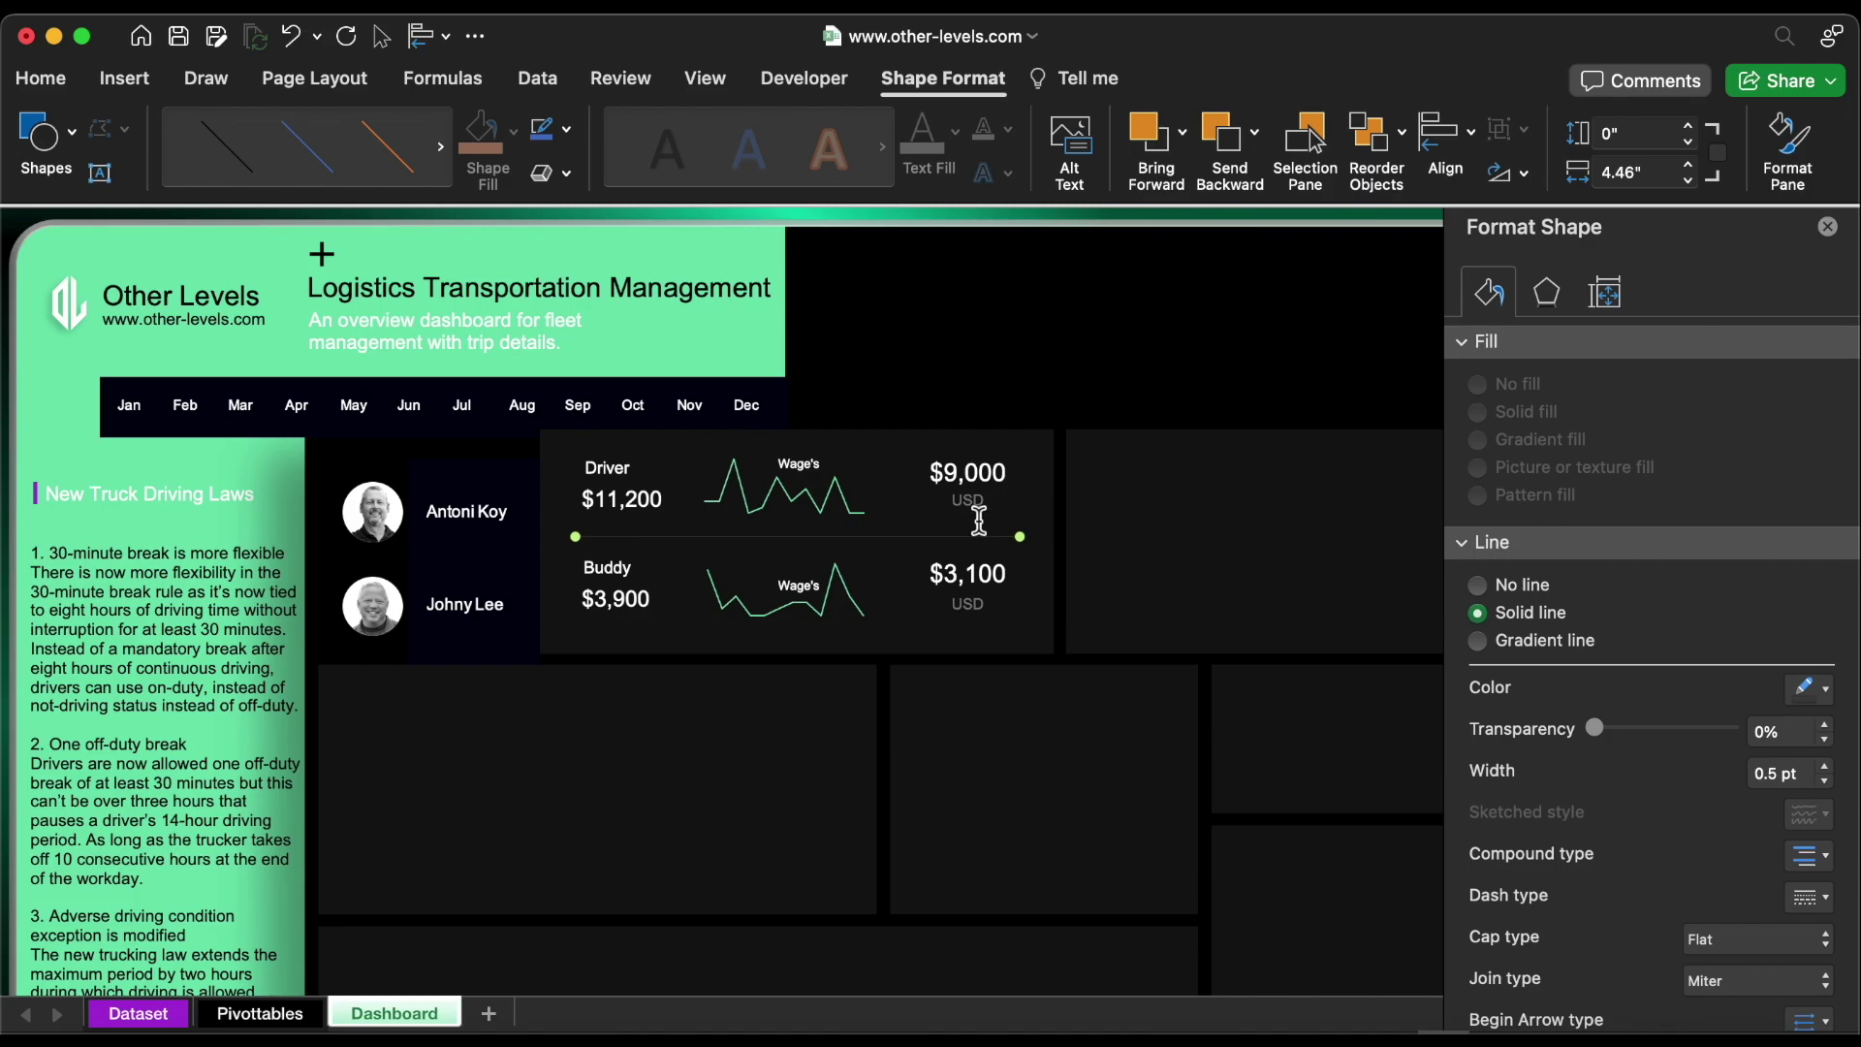
Add copies of the divider as vertical lines, about 0.74" high, between the wage charts and the USD amounts in both rows
{"action": "key", "text": "super+d"}
{"action": "left_click_drag", "start_coordinate": [1036, 554], "coordinate": [897, 454]}
{"action": "left_click_drag", "start_coordinate": [592, 553], "coordinate": [928, 607]}
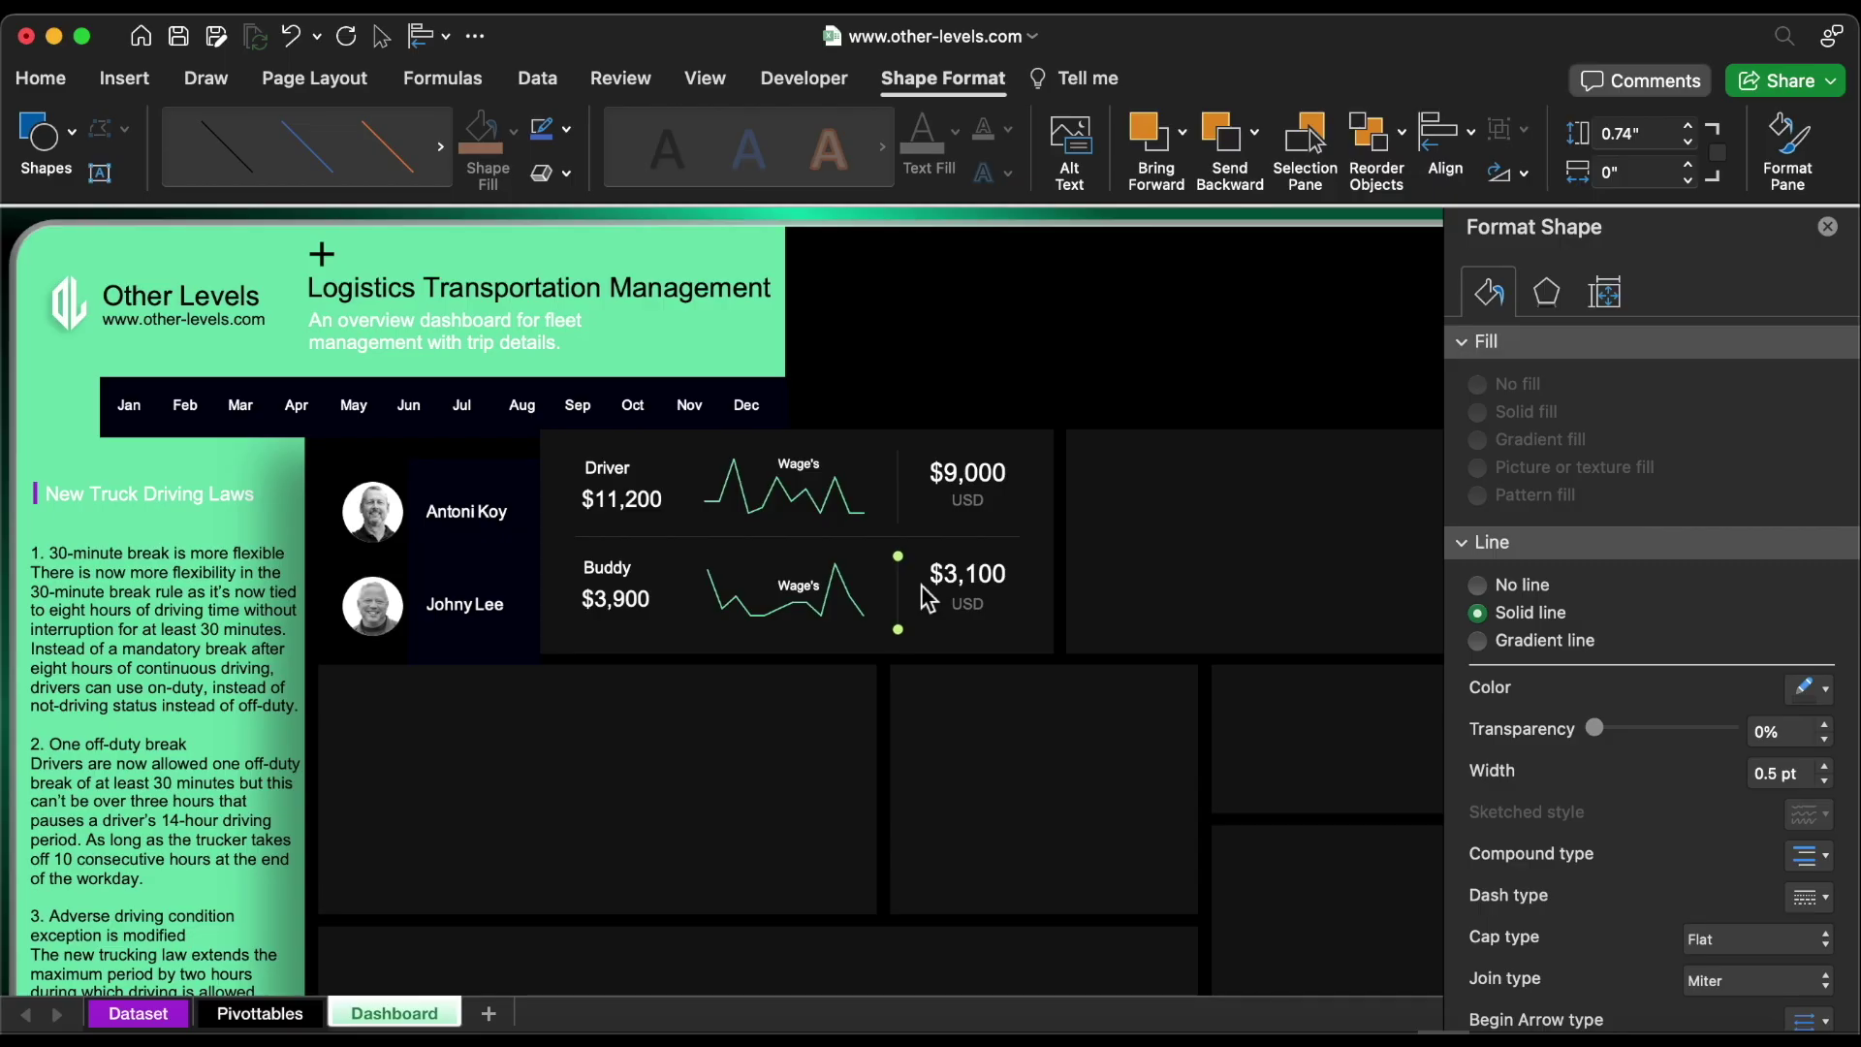
Distribute the horizontal divider and the two vertical dividers vertically
{"action": "left_click", "coordinate": [892, 523], "text": "shift"}
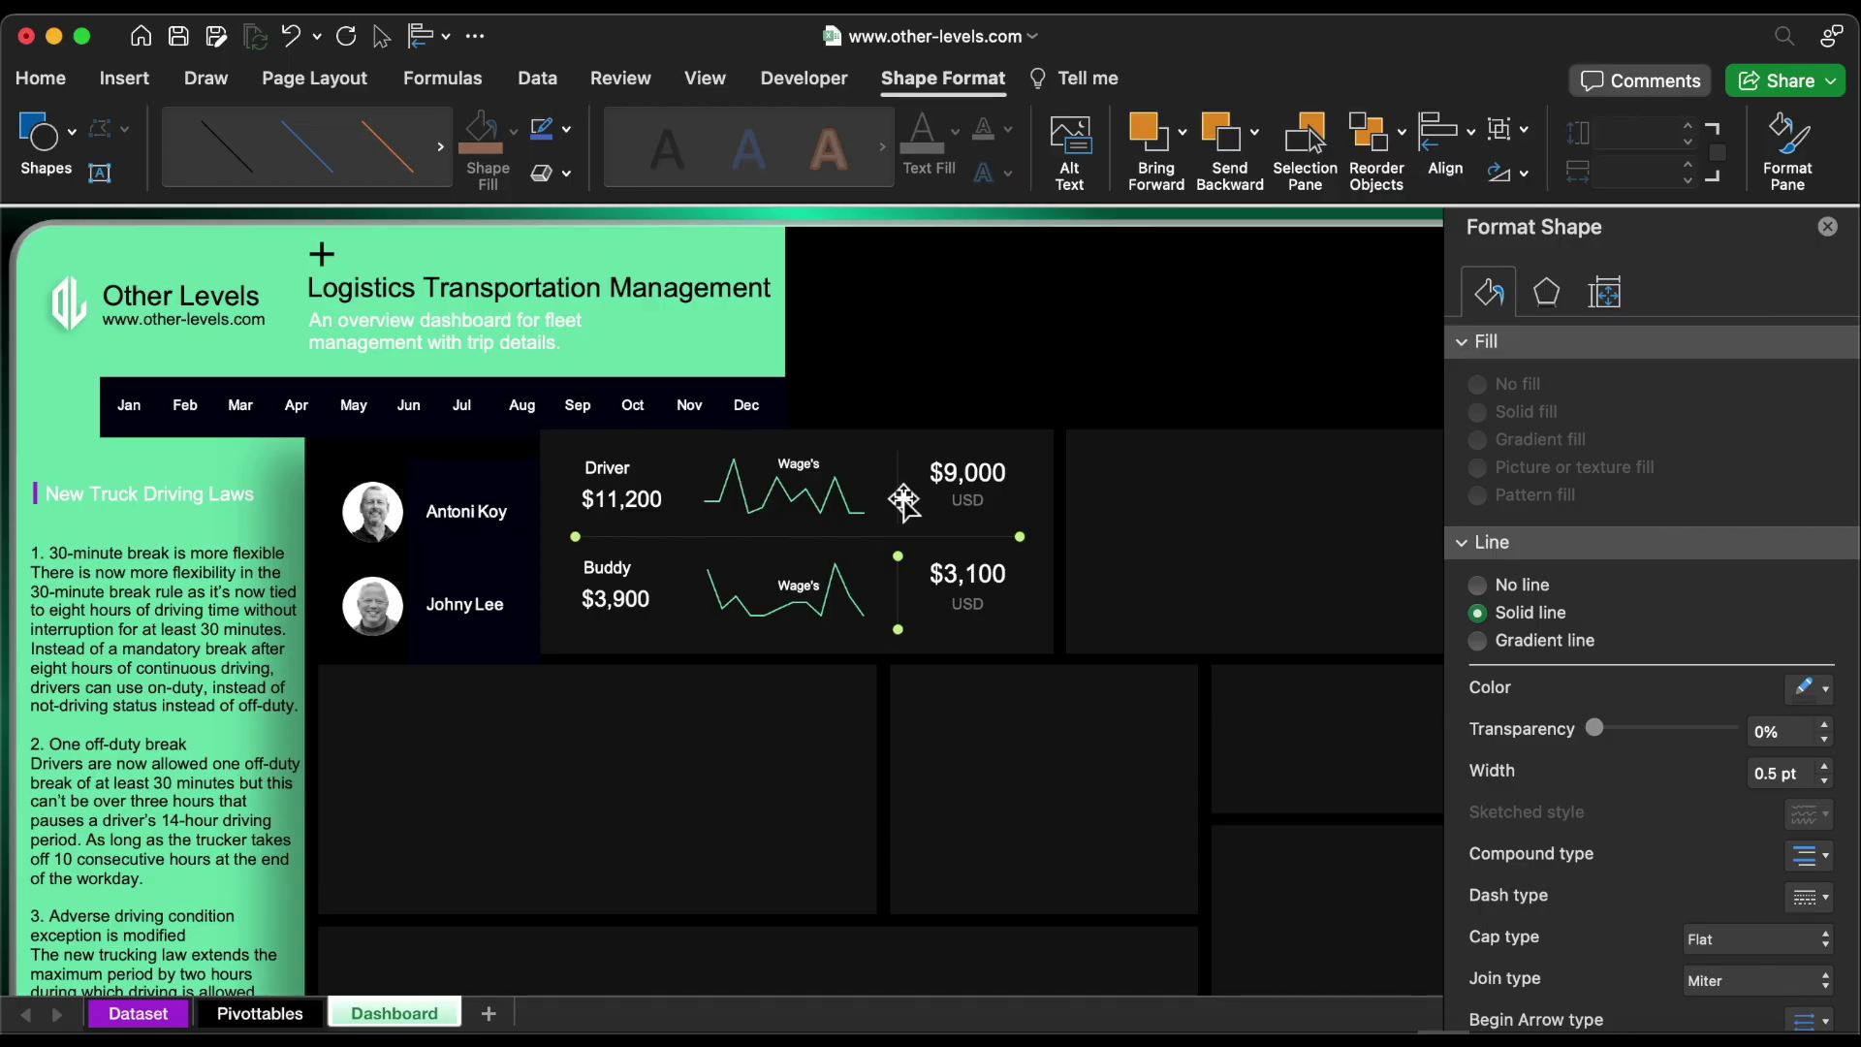
{"action": "left_click", "coordinate": [1442, 136]}
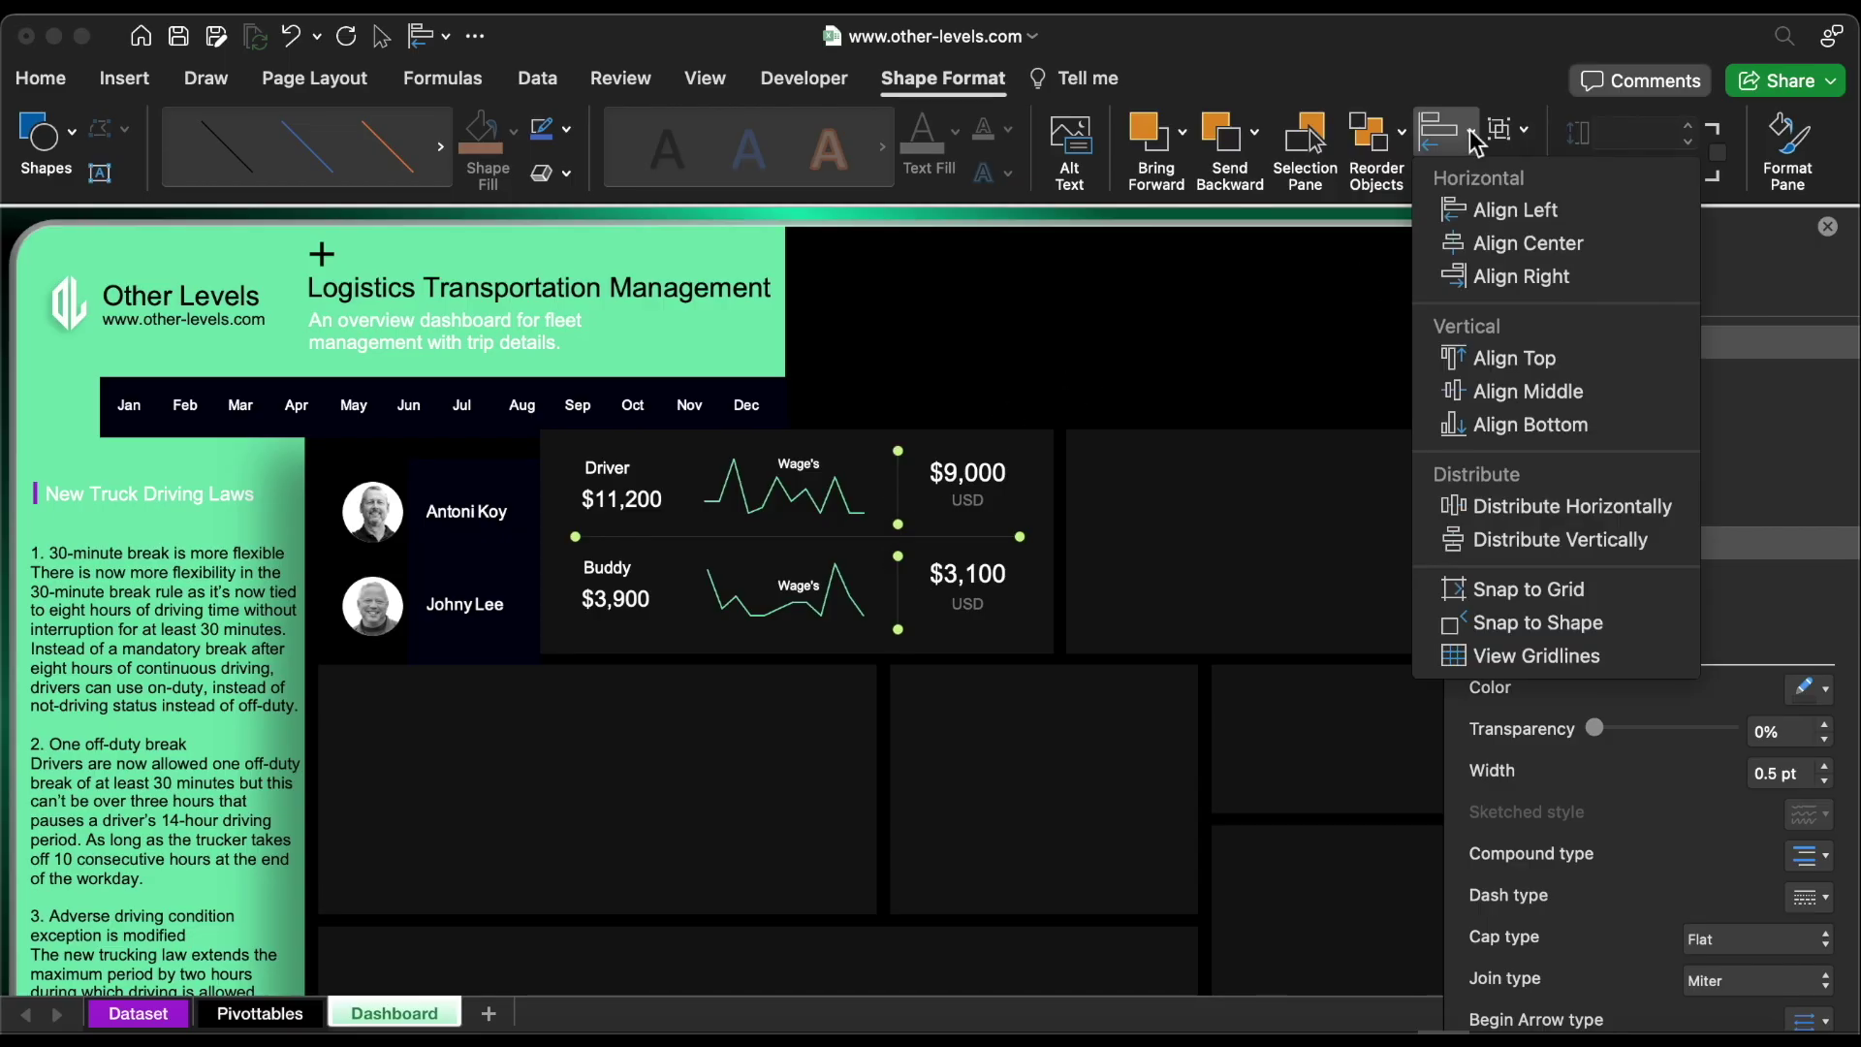
{"action": "left_click", "coordinate": [1504, 543]}
{"action": "key", "text": "Escape"}
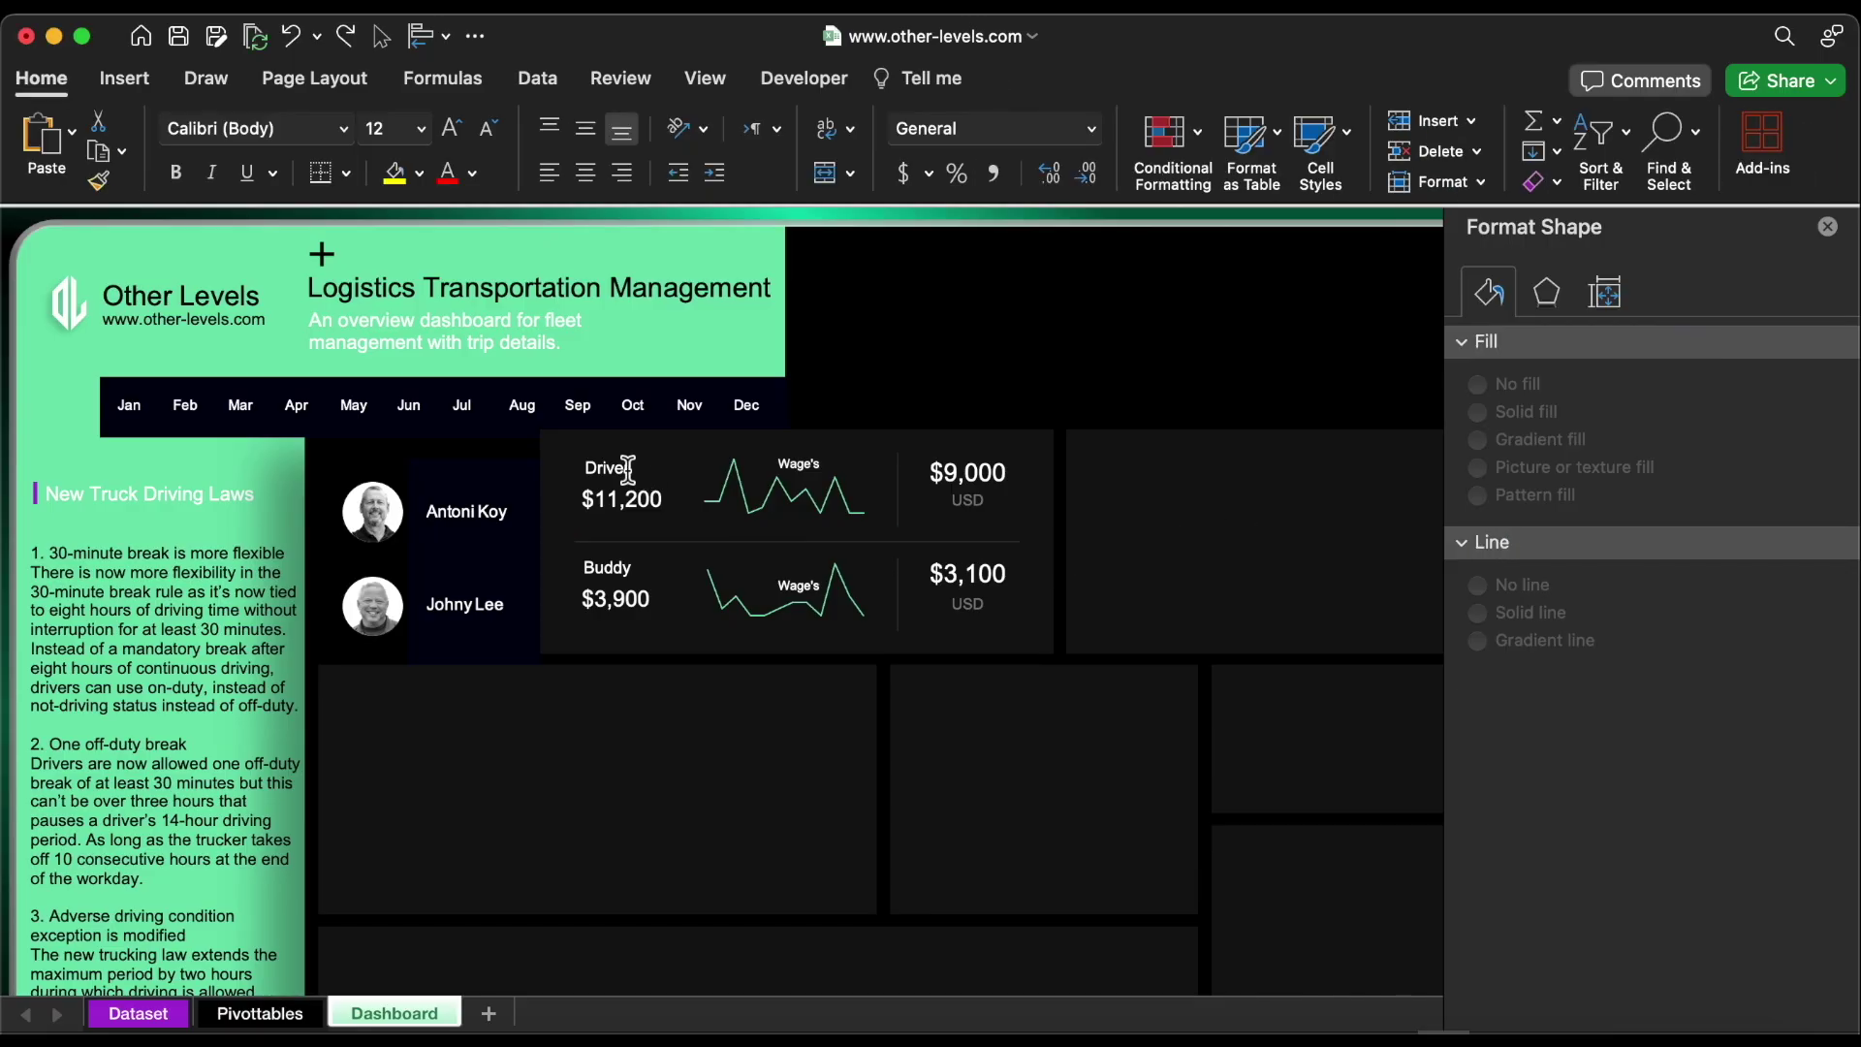
Copy the Driver label into the card beside the wage panel and word it "Driver & Buddy Income" with extra space before "Buddy"
{"action": "left_click", "coordinate": [632, 447]}
{"action": "key", "text": "super+d"}
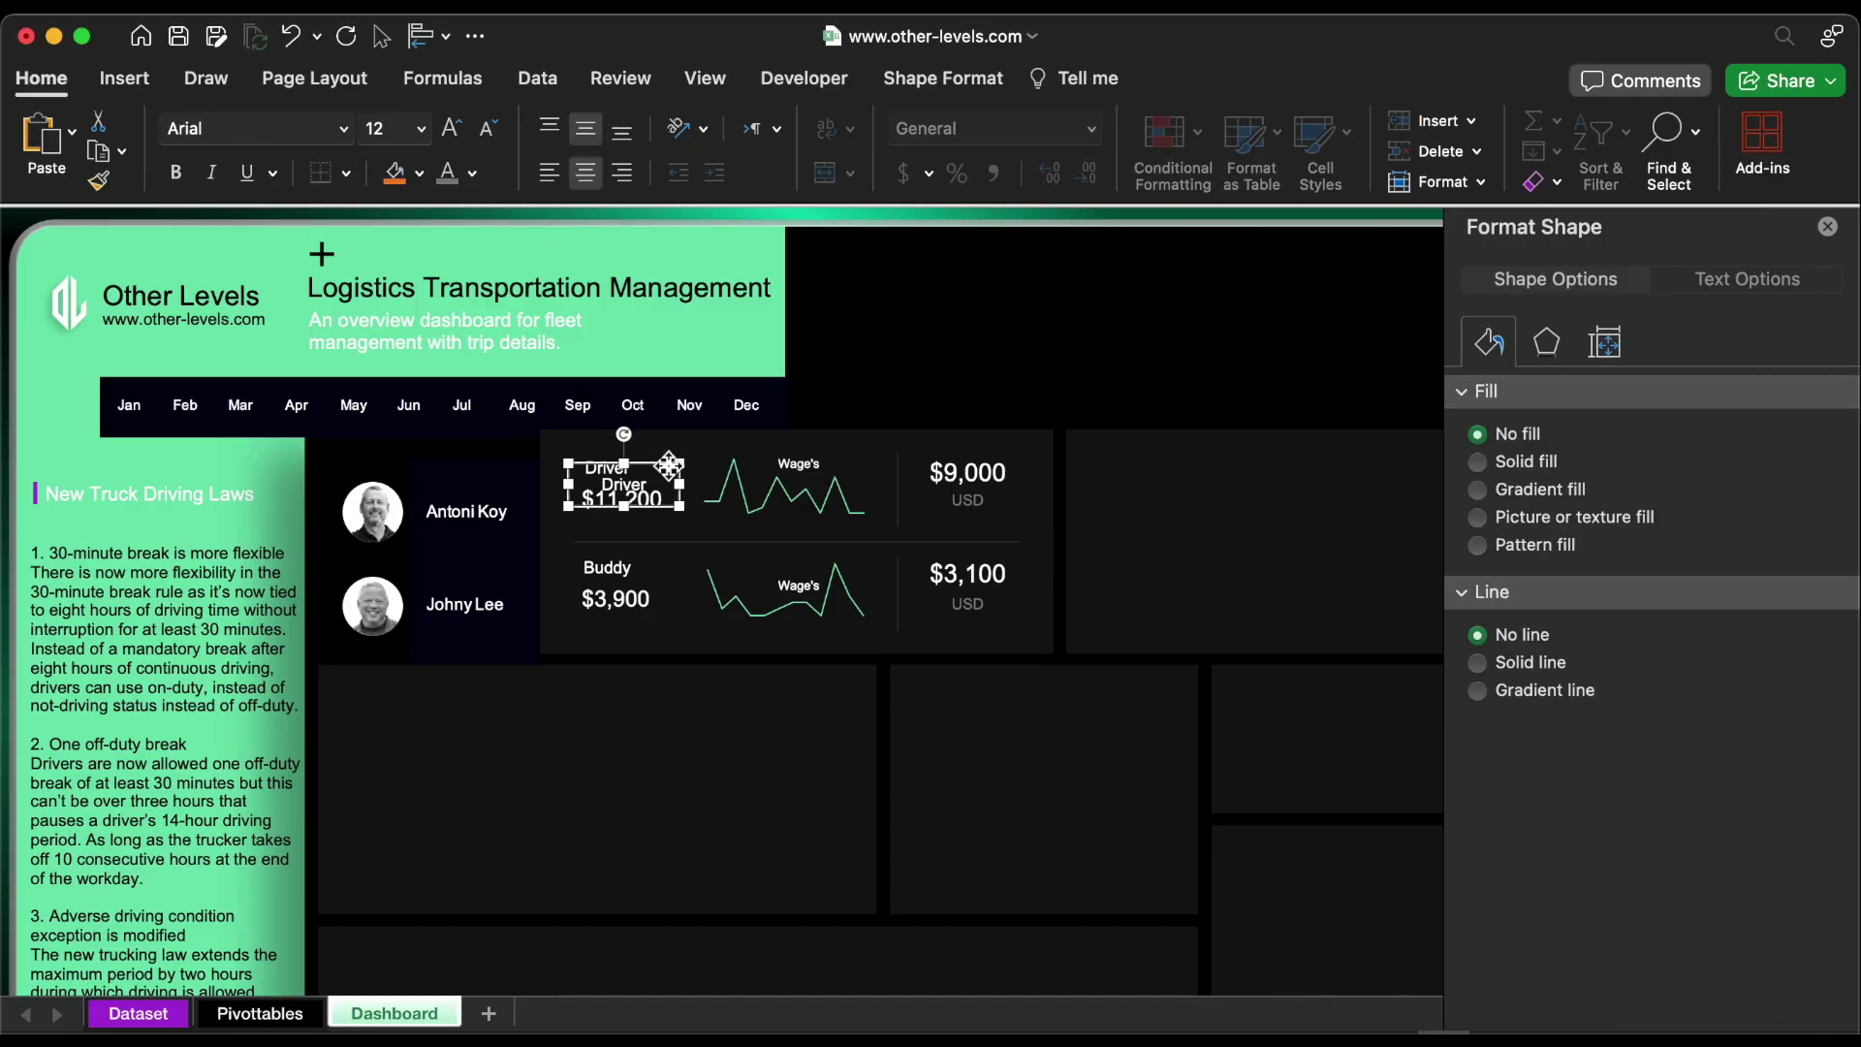
{"action": "left_click_drag", "start_coordinate": [664, 464], "coordinate": [1416, 461]}
{"action": "type", "text": "& Buddy In"}
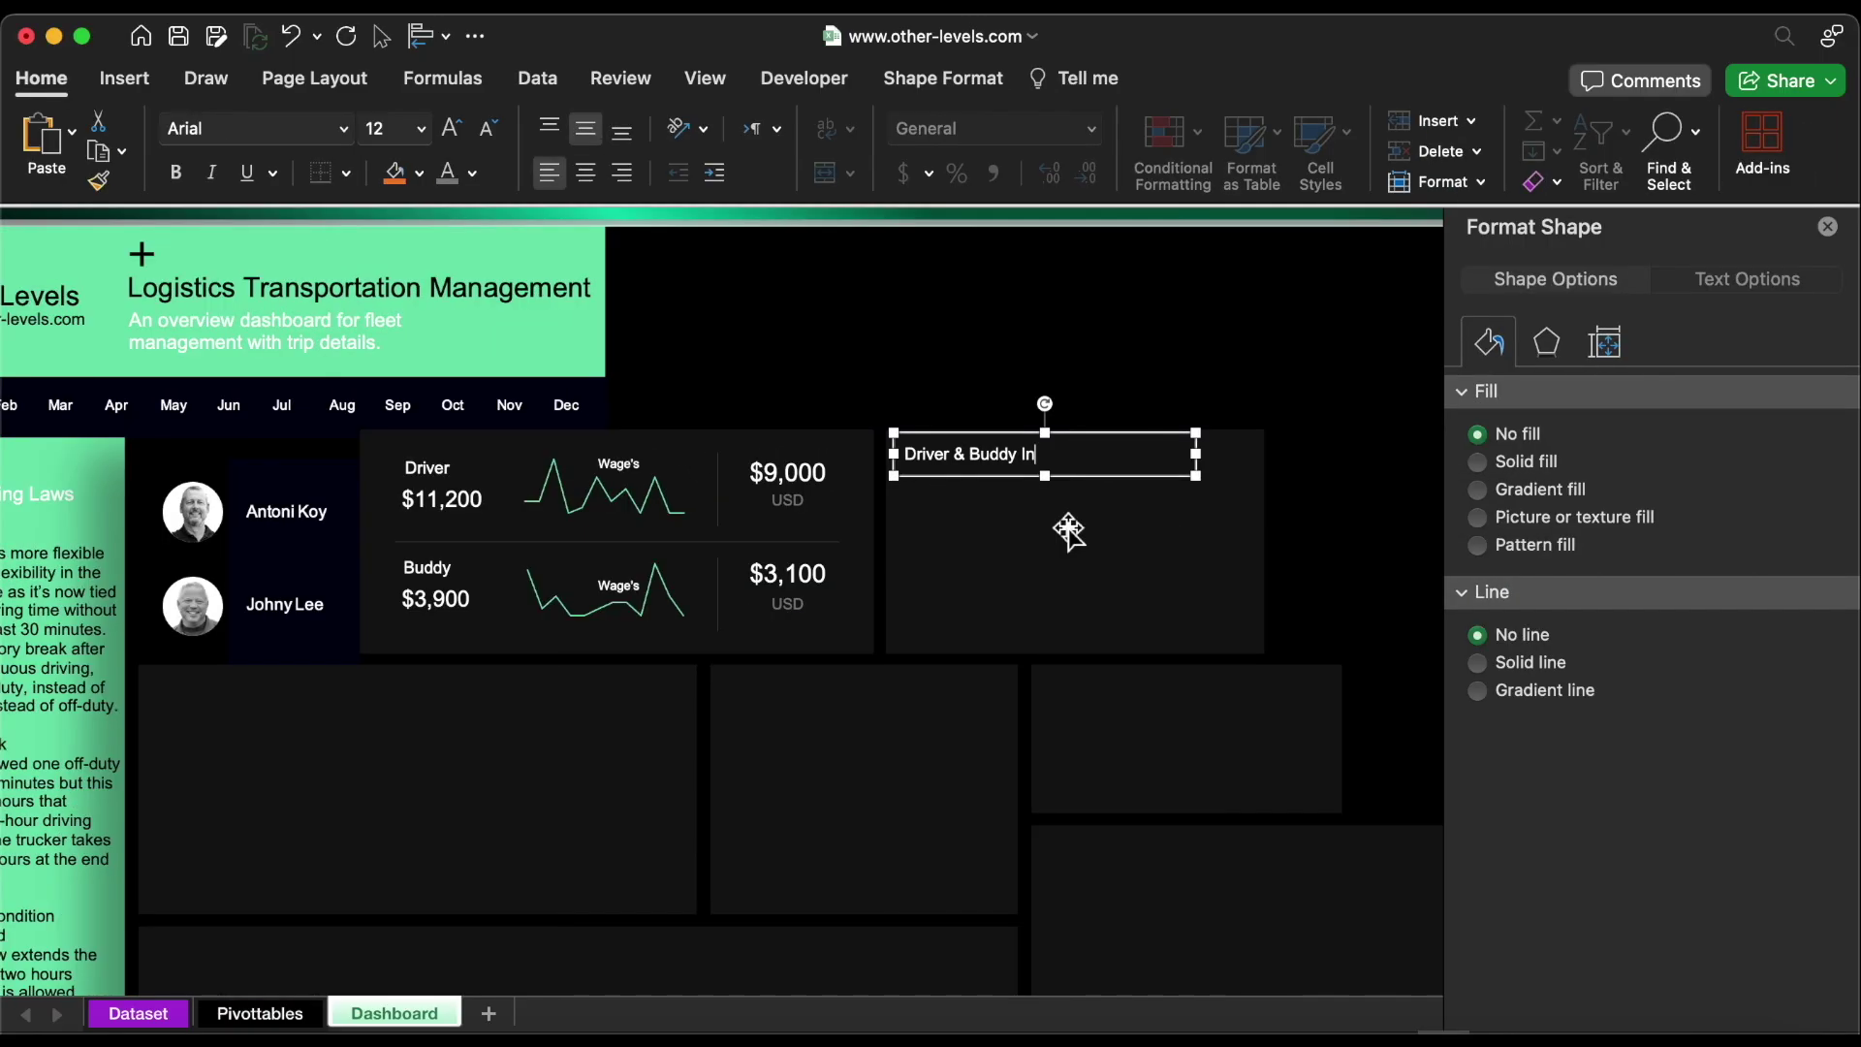
{"action": "type", "text": "come"}
{"action": "key", "text": "alt+Left"}
{"action": "key", "text": "alt+Left"}
Add a copy of the vertical divider before "Driver" in the income title, 1.25 pt wide, light green and 0.2" high
{"action": "left_click", "coordinate": [719, 493]}
{"action": "left_click_drag", "start_coordinate": [722, 494], "coordinate": [903, 481]}
{"action": "left_click", "coordinate": [1825, 766]}
{"action": "left_click", "coordinate": [1825, 766]}
{"action": "left_click", "coordinate": [1824, 765]}
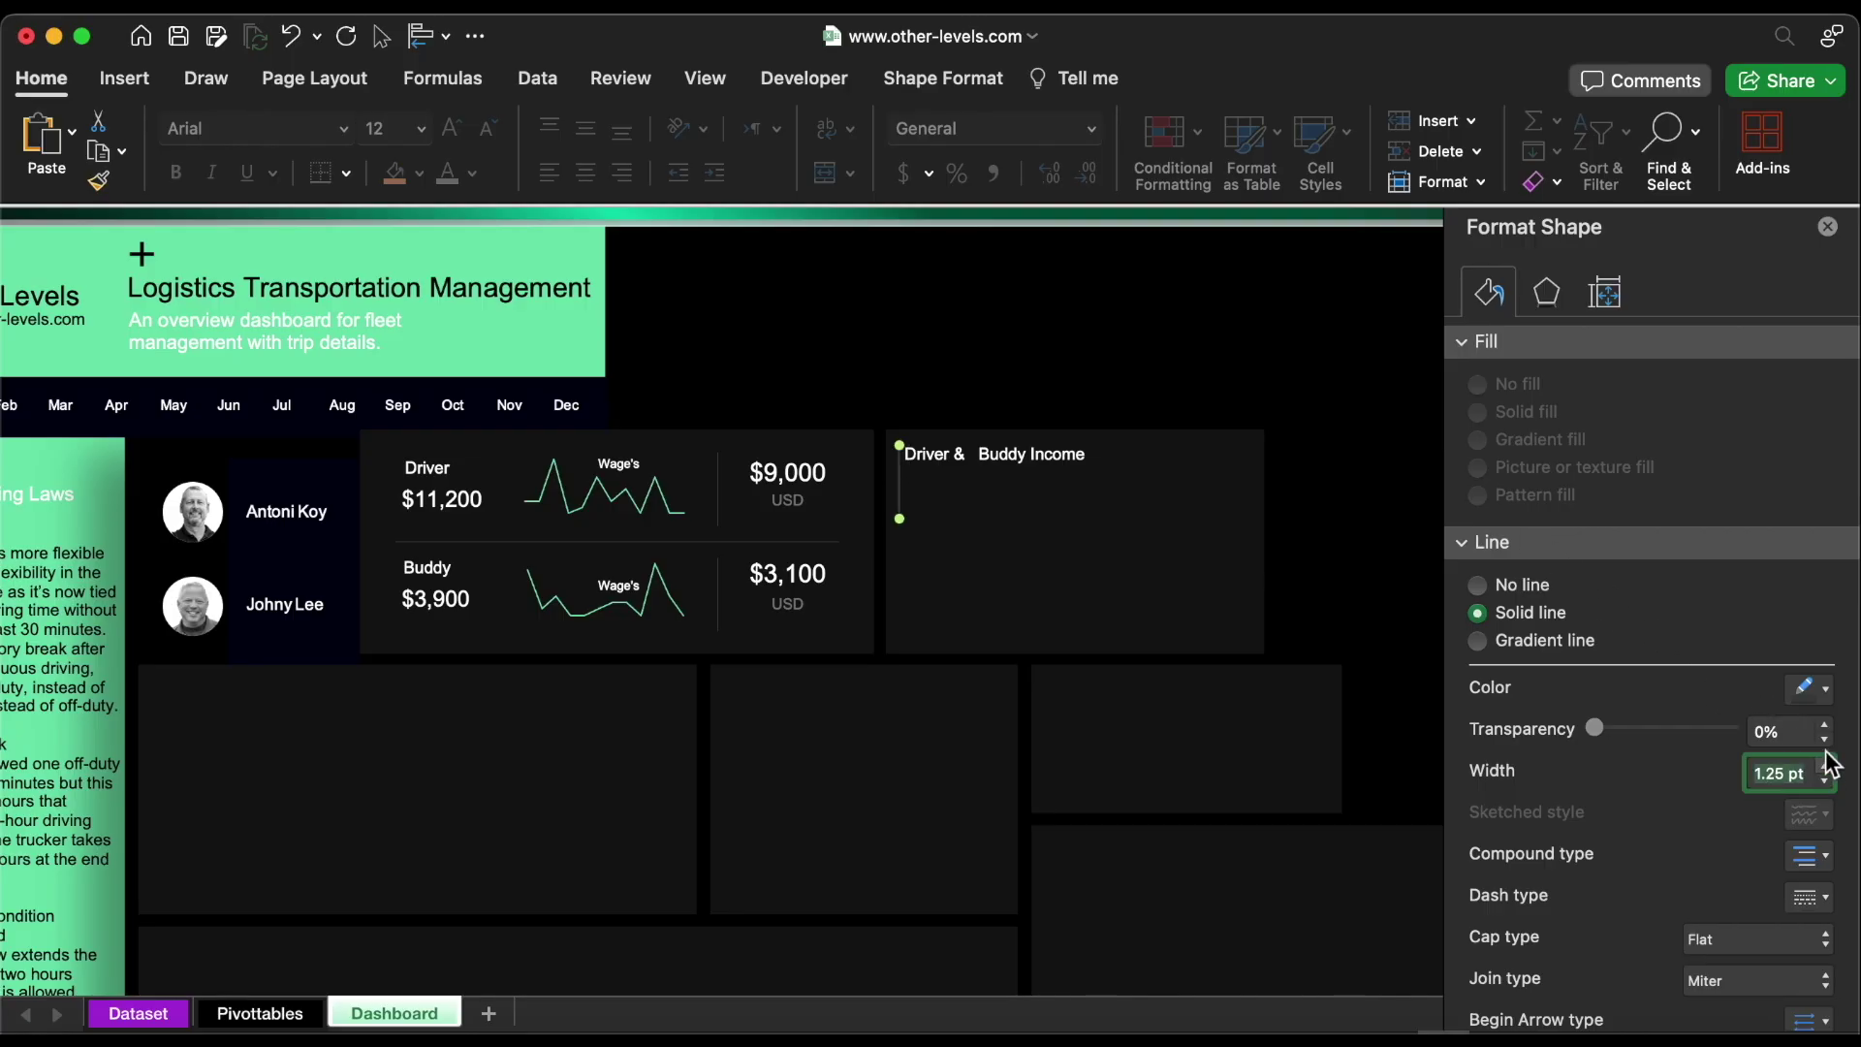
{"action": "left_click", "coordinate": [1810, 688]}
{"action": "left_click", "coordinate": [1610, 595]}
{"action": "left_click", "coordinate": [940, 77]}
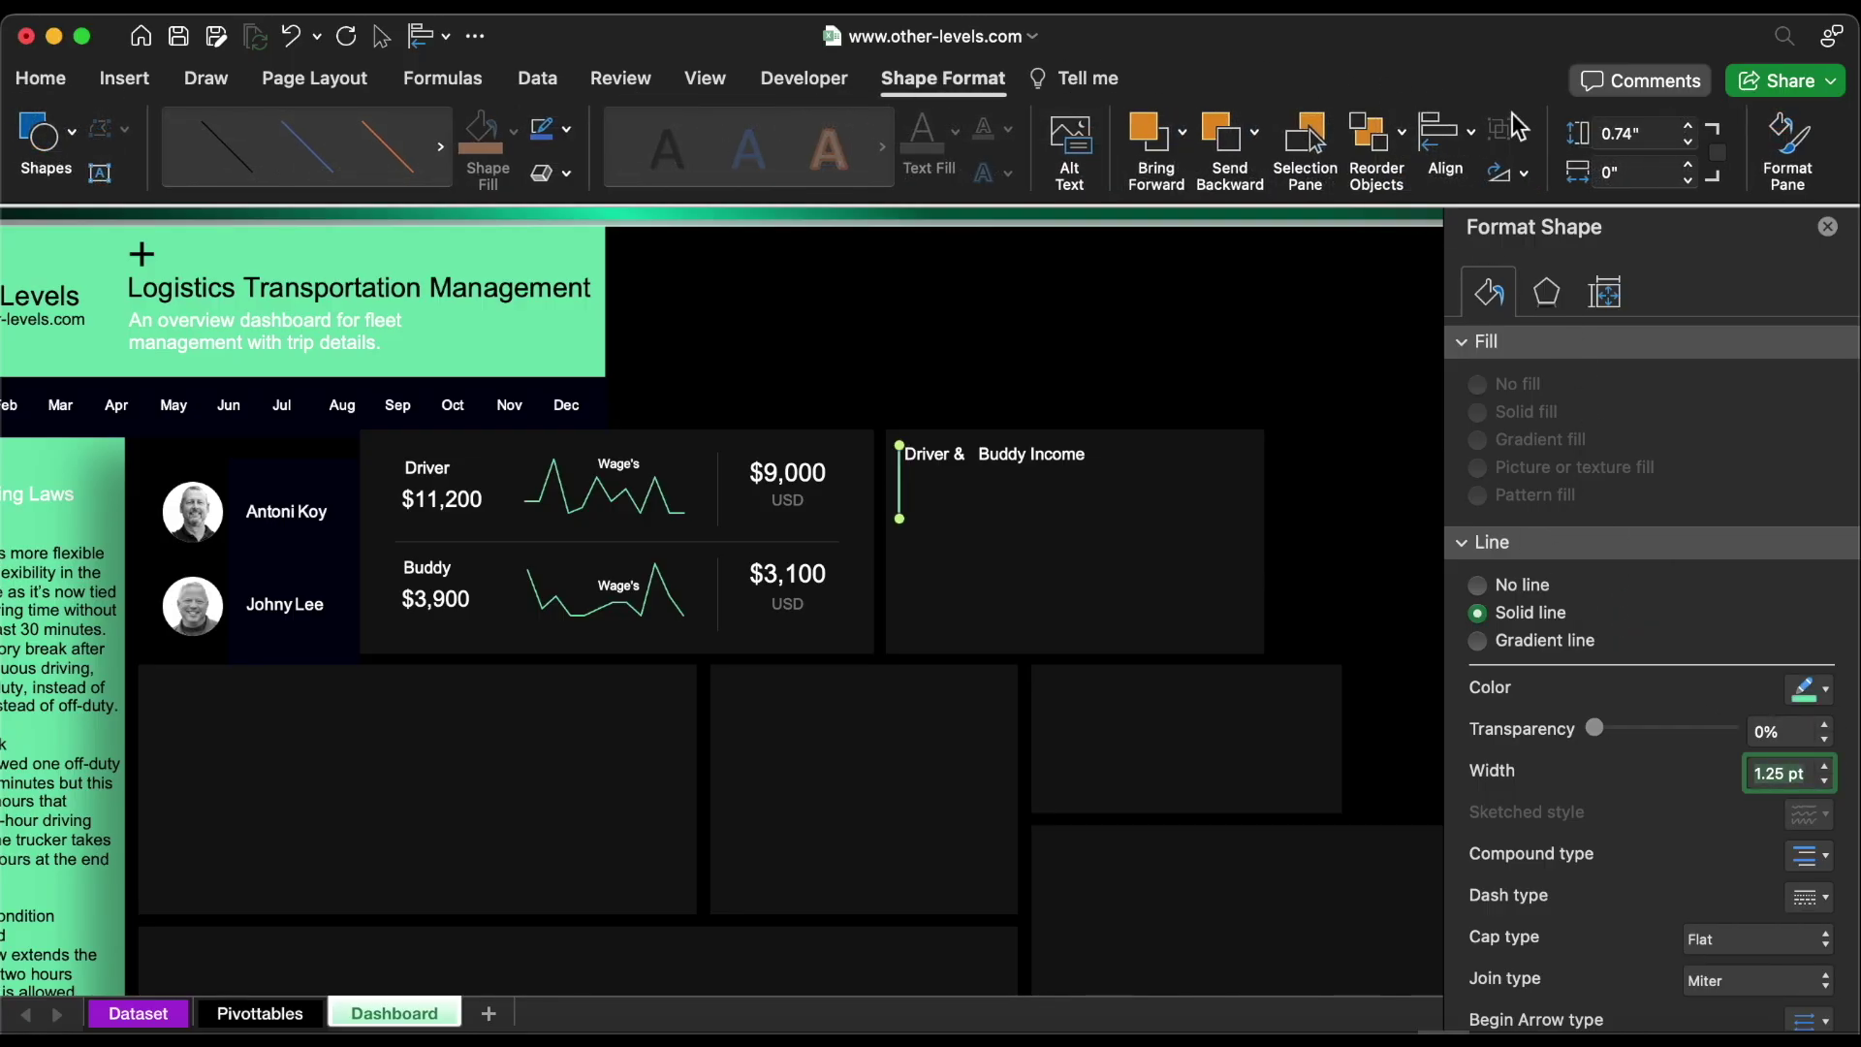
{"action": "left_click", "coordinate": [1688, 146]}
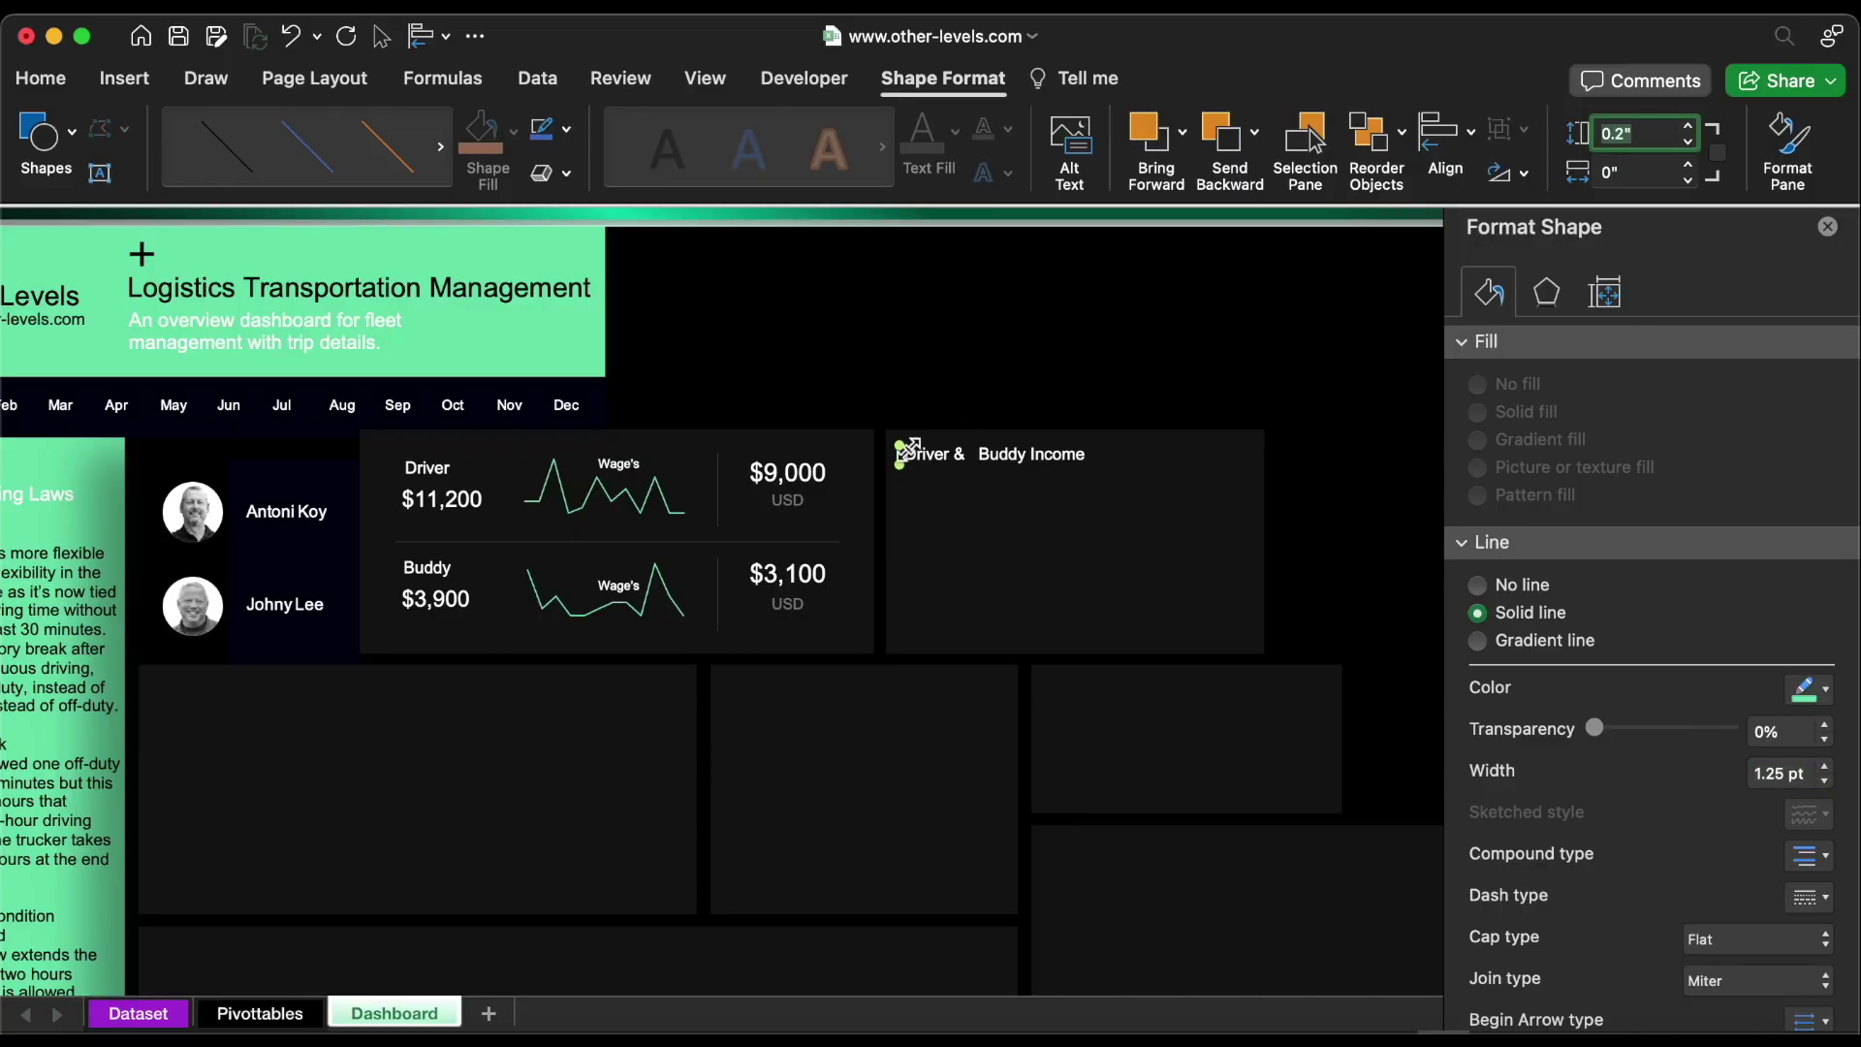
Add a copy of the green marker before "Buddy" in the income title and color it gray
{"action": "left_click_drag", "start_coordinate": [899, 458], "coordinate": [972, 460]}
{"action": "left_click", "coordinate": [1811, 689]}
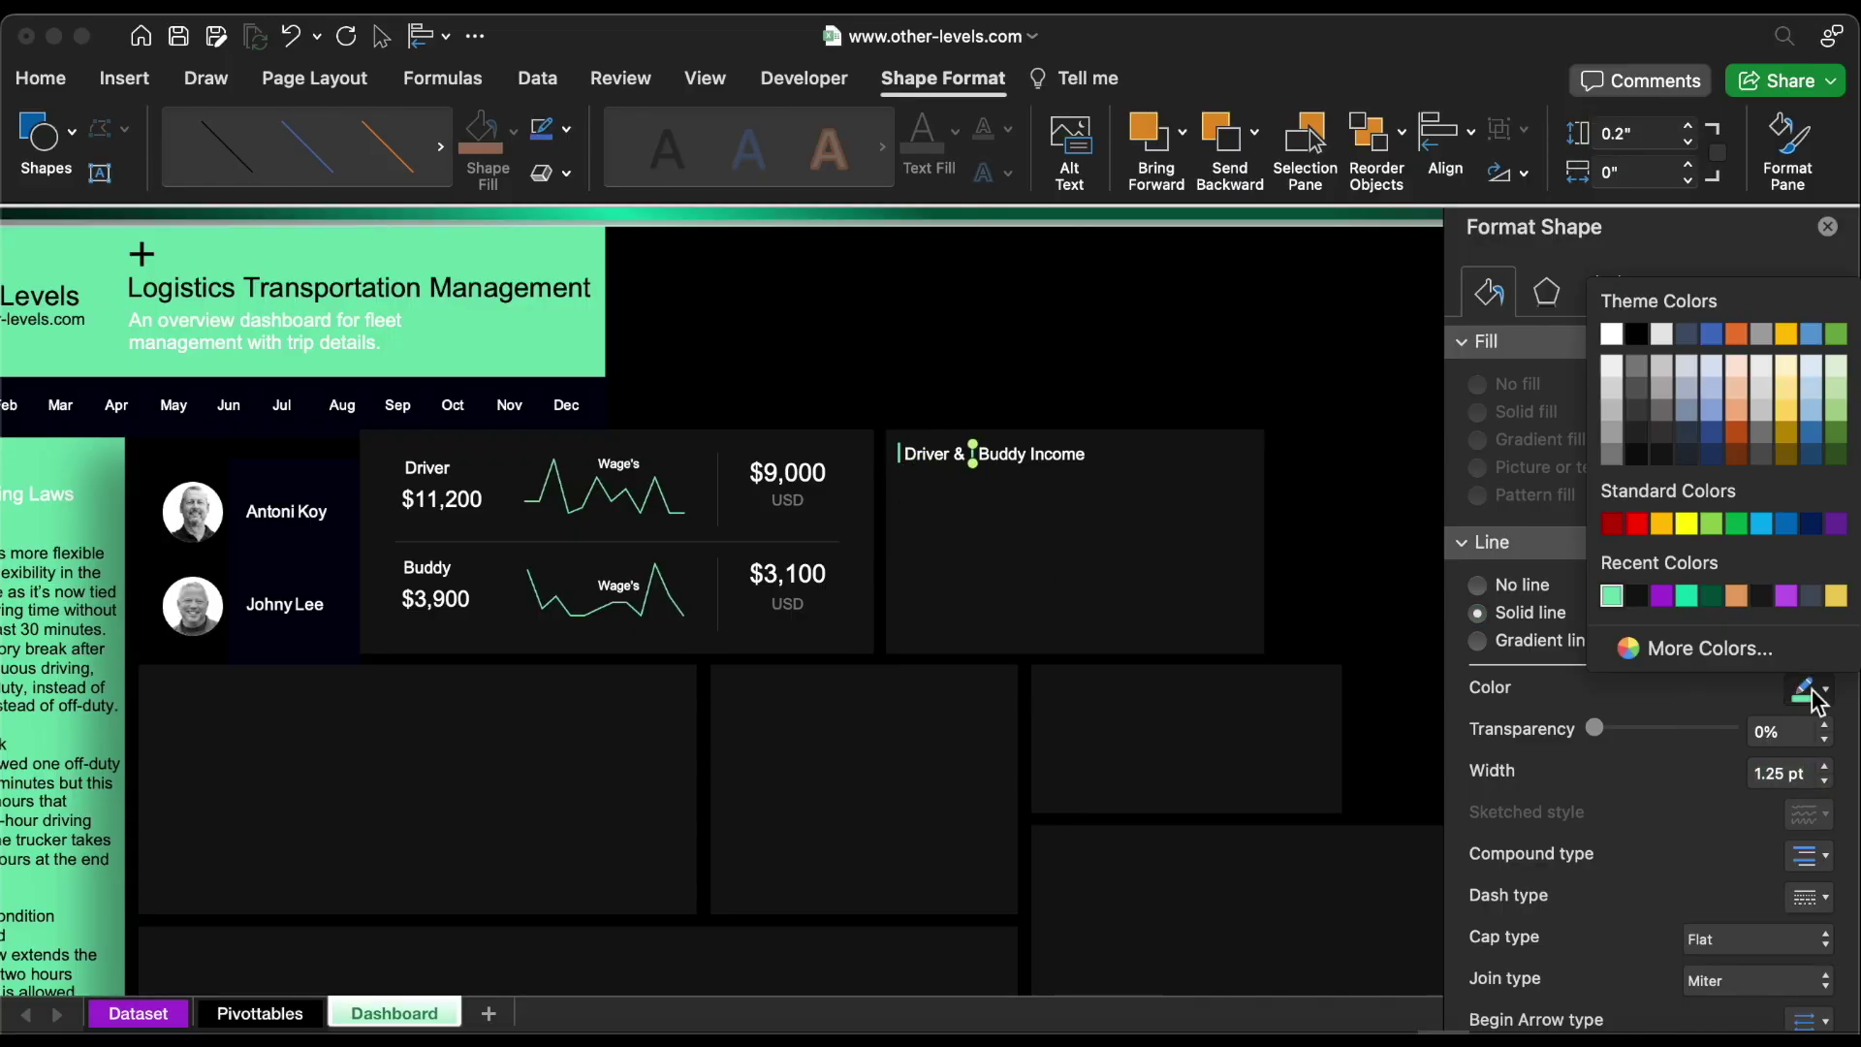
{"action": "left_click", "coordinate": [1611, 454]}
Place the income column chart under the Driver & Buddy Income title and remove its gridlines
{"action": "left_click_drag", "start_coordinate": [1163, 476], "coordinate": [1116, 484]}
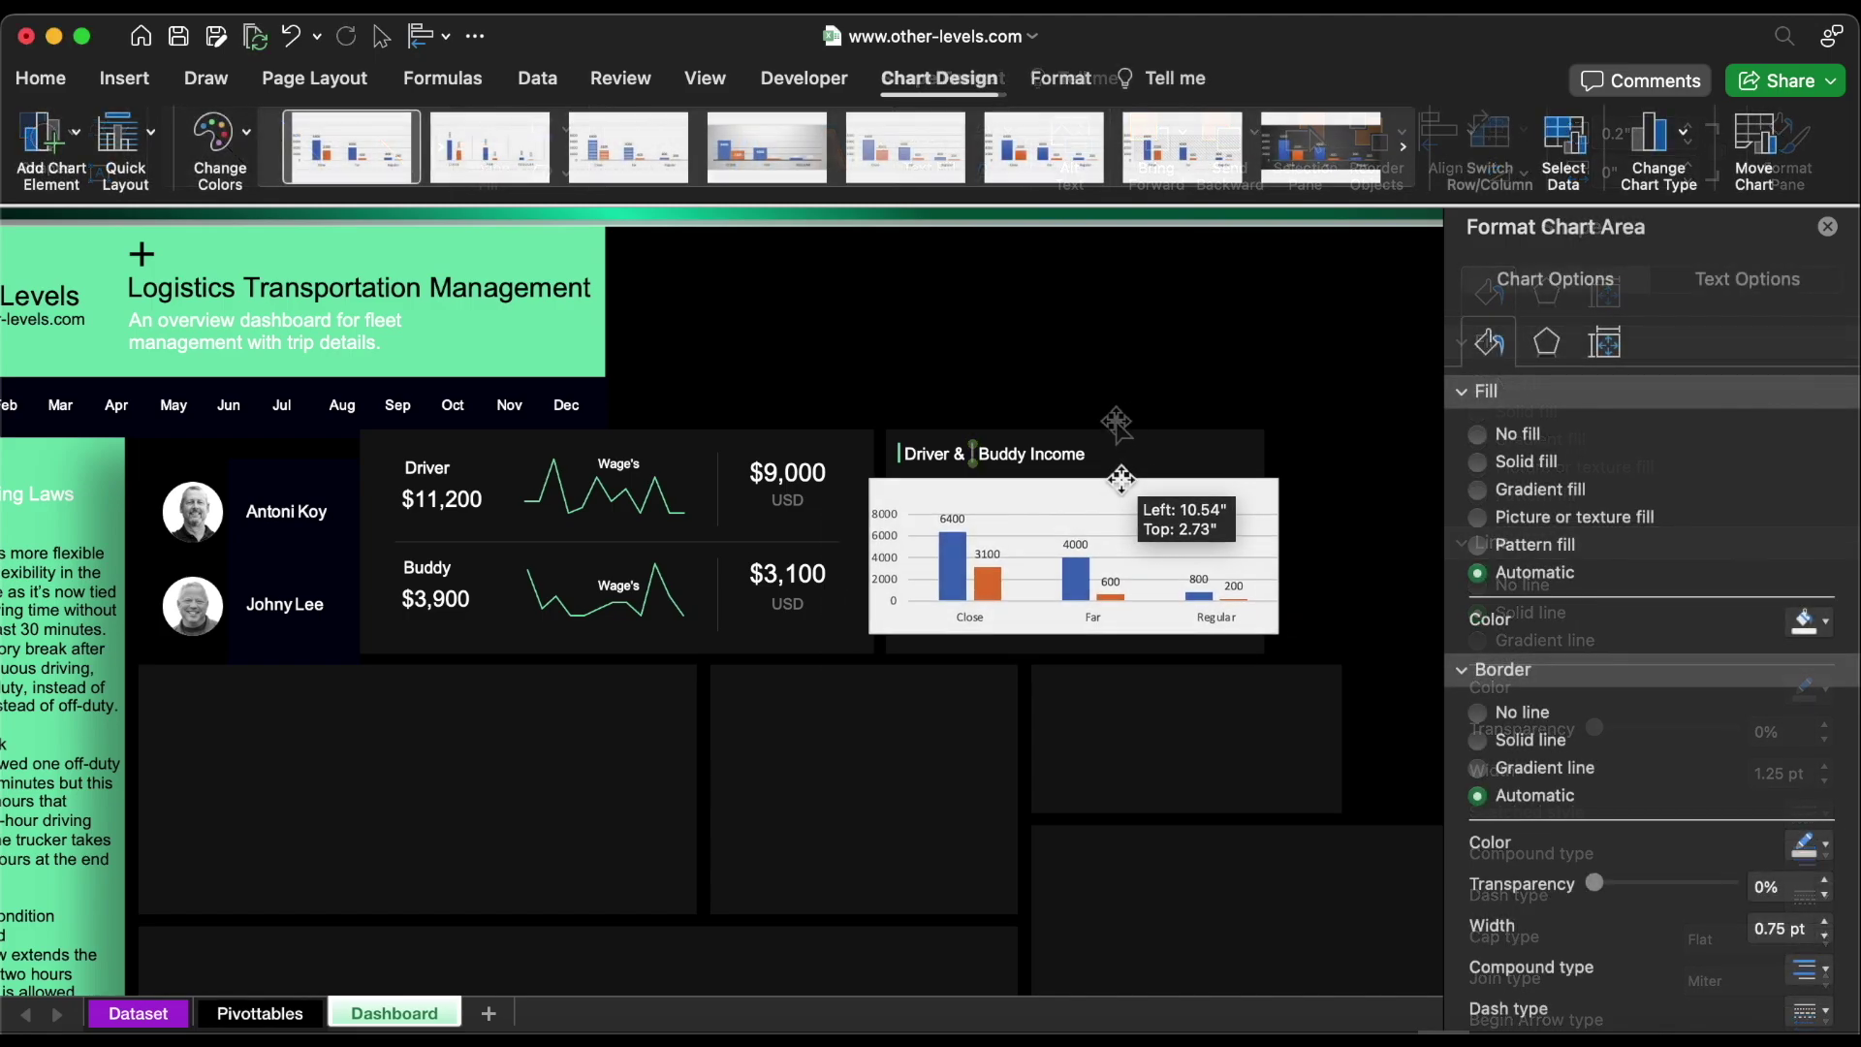
{"action": "key", "text": "Delete"}
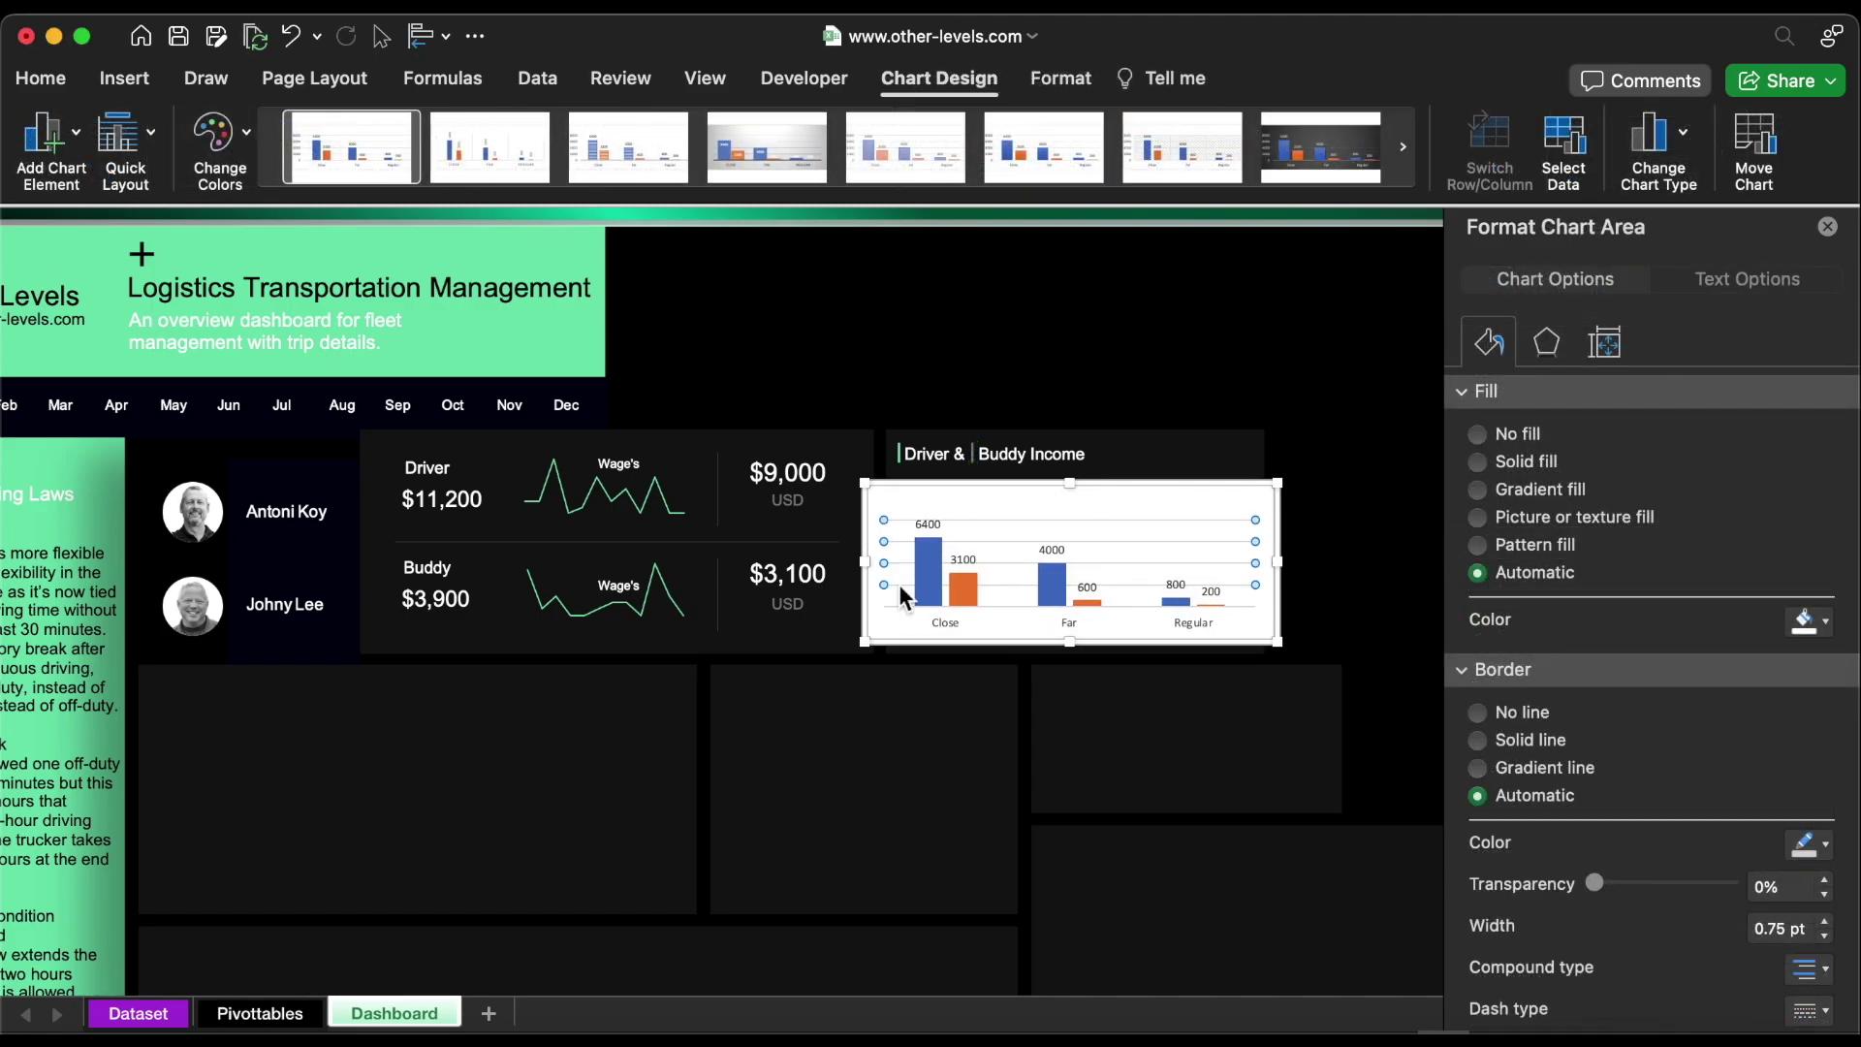
{"action": "left_click", "coordinate": [902, 585]}
{"action": "key", "text": "Delete"}
Fill the blue column series with a linear two-stop gradient, teal green at 0% and light green at the other end
{"action": "left_click", "coordinate": [916, 586]}
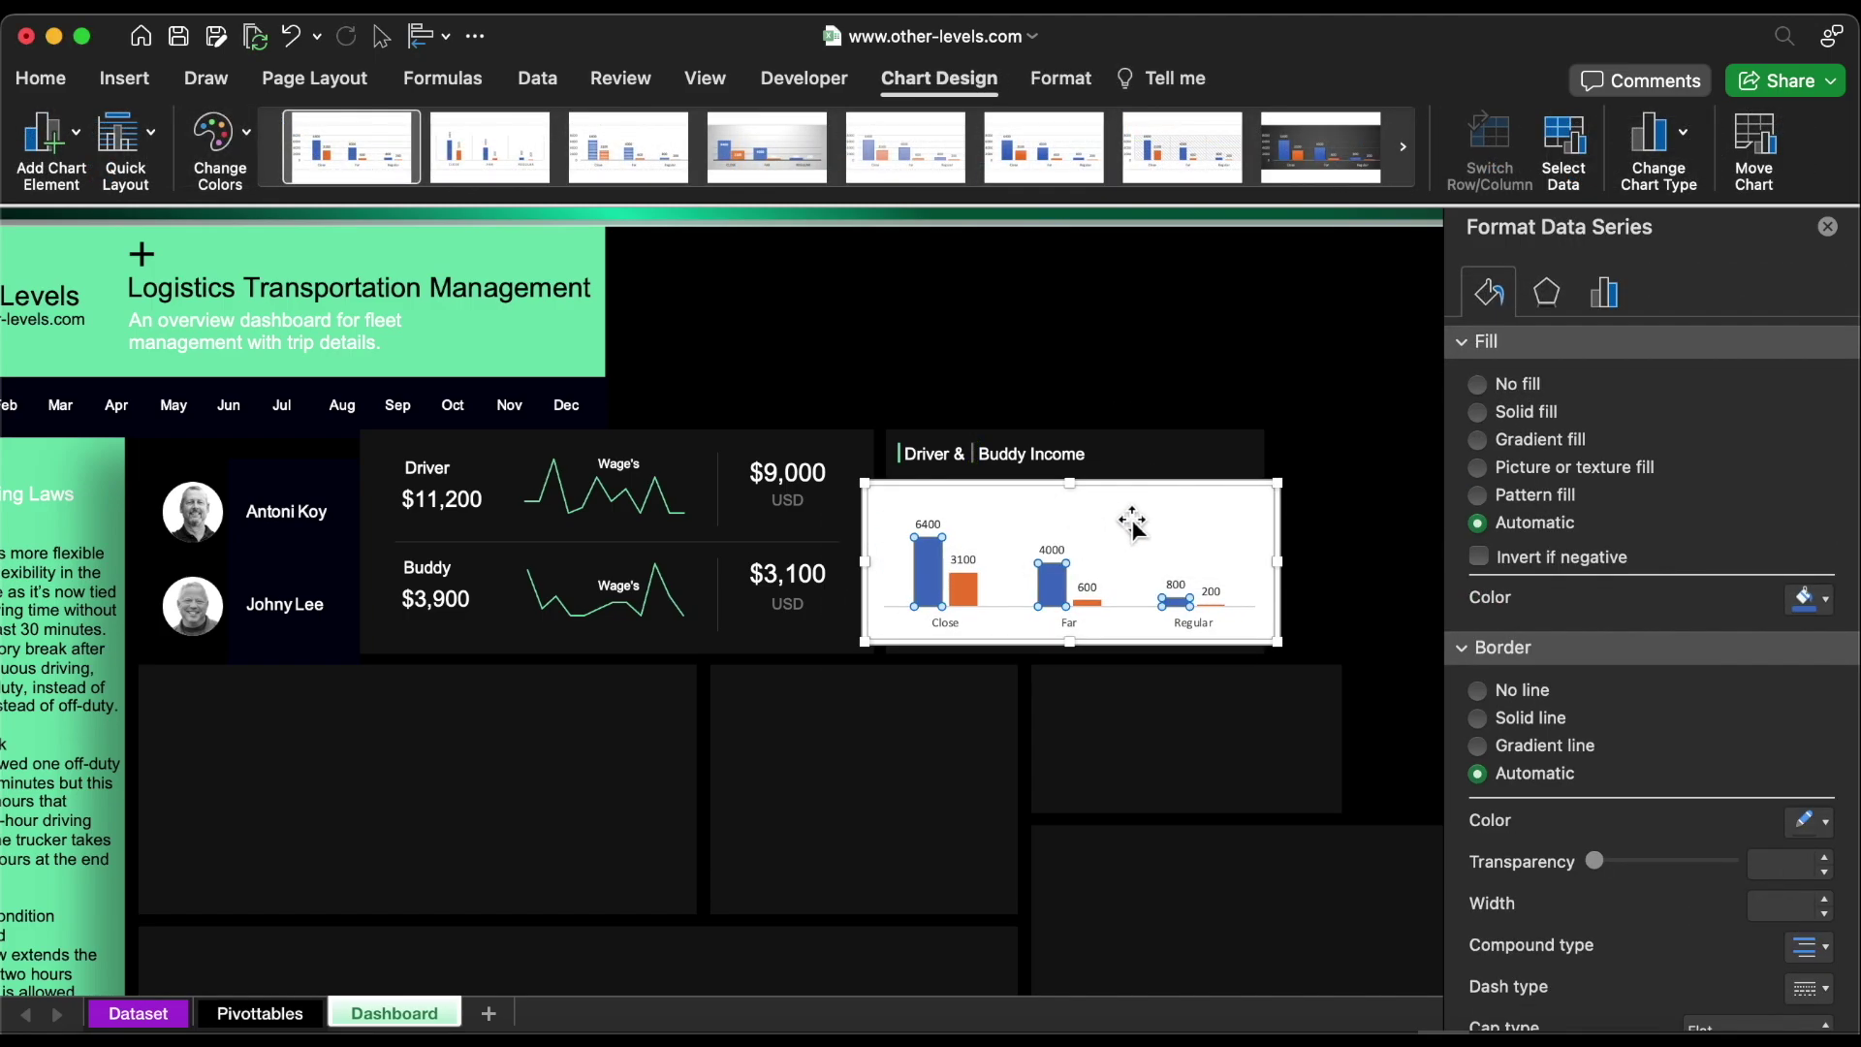
{"action": "left_click", "coordinate": [1531, 439]}
{"action": "left_click", "coordinate": [1805, 877]}
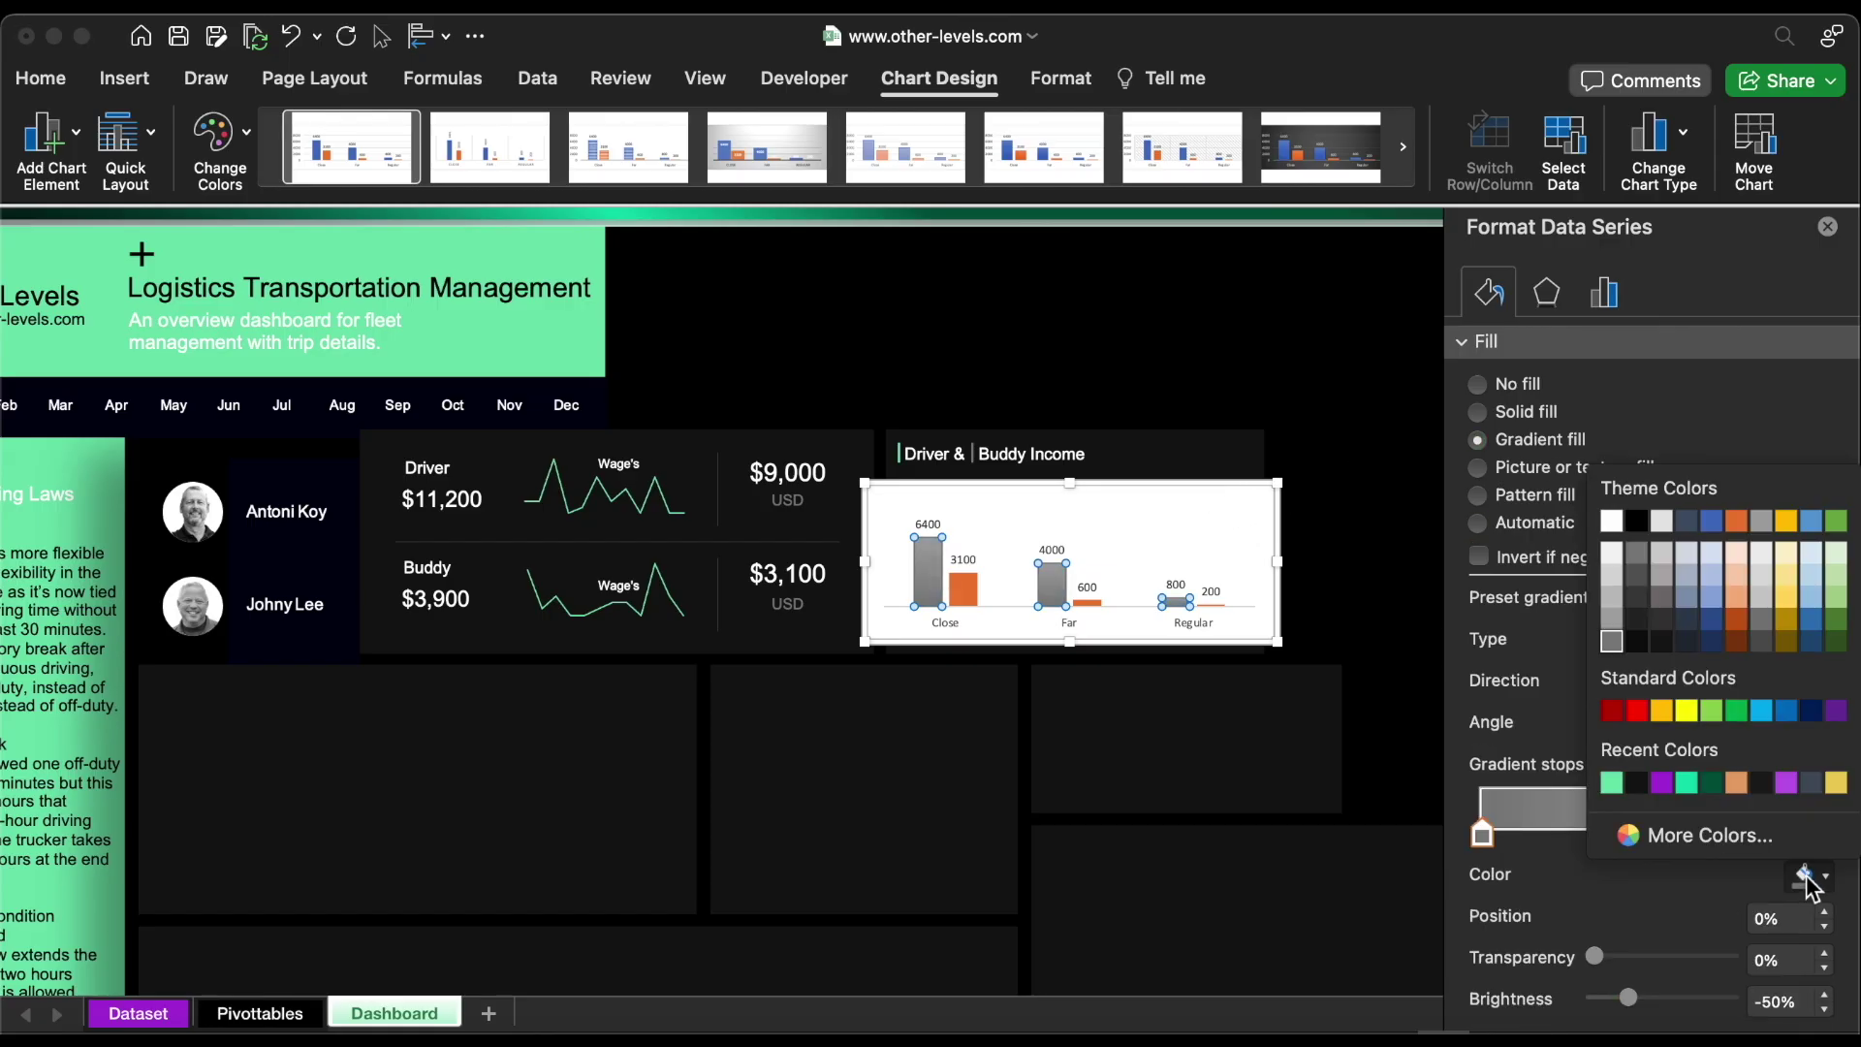
{"action": "left_click", "coordinate": [1612, 785]}
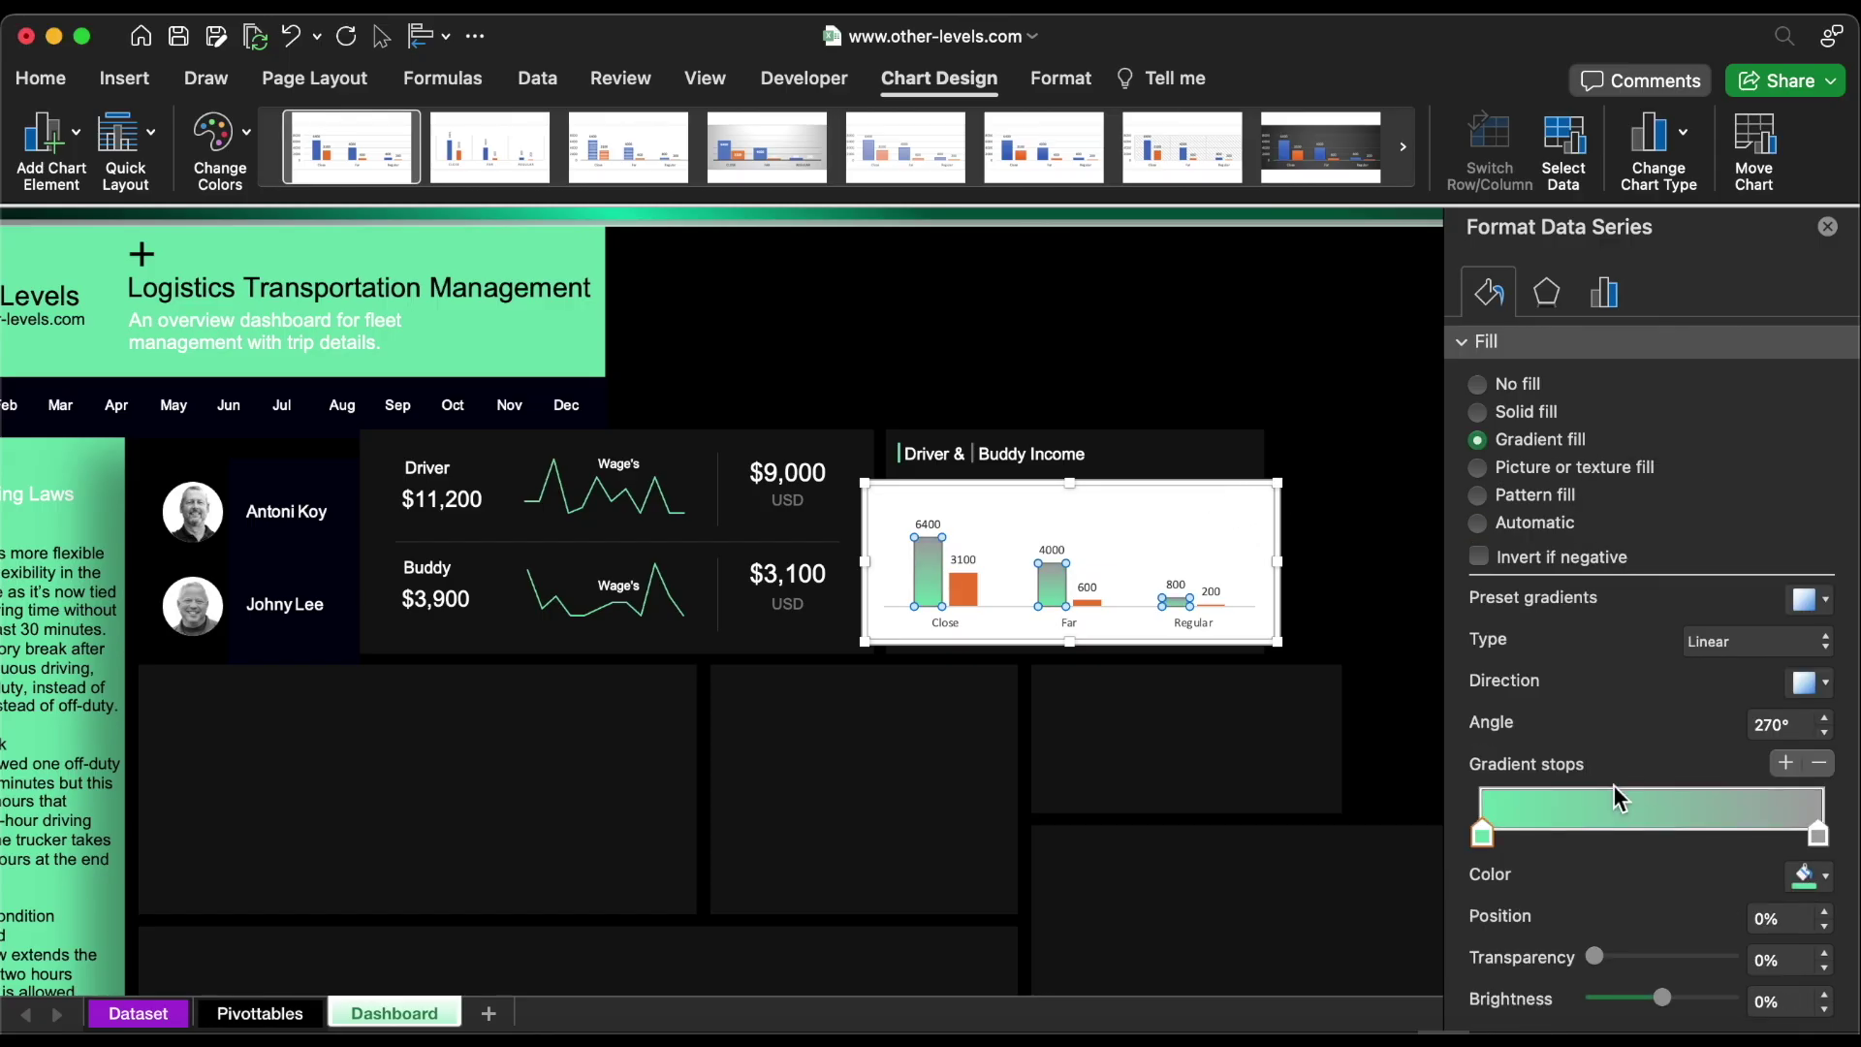
{"action": "left_click", "coordinate": [1818, 835]}
{"action": "left_click", "coordinate": [1804, 877]}
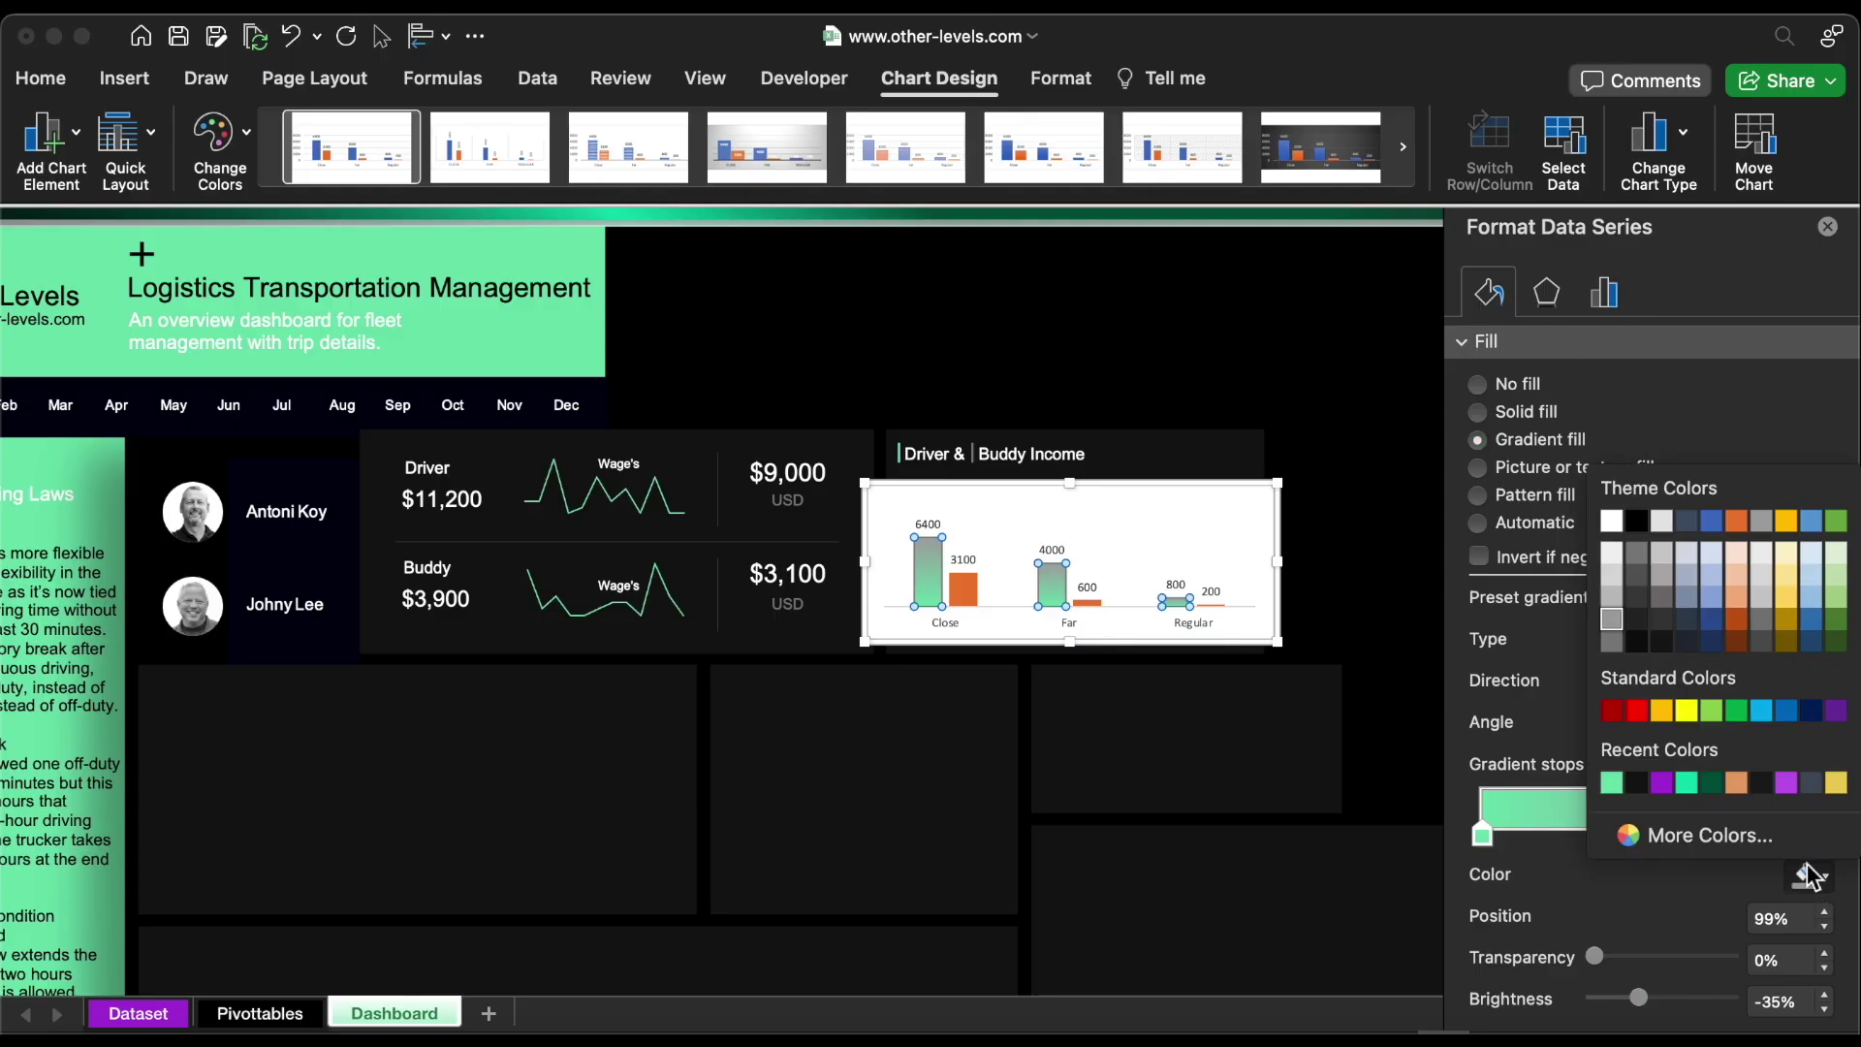
{"action": "left_click", "coordinate": [1691, 795]}
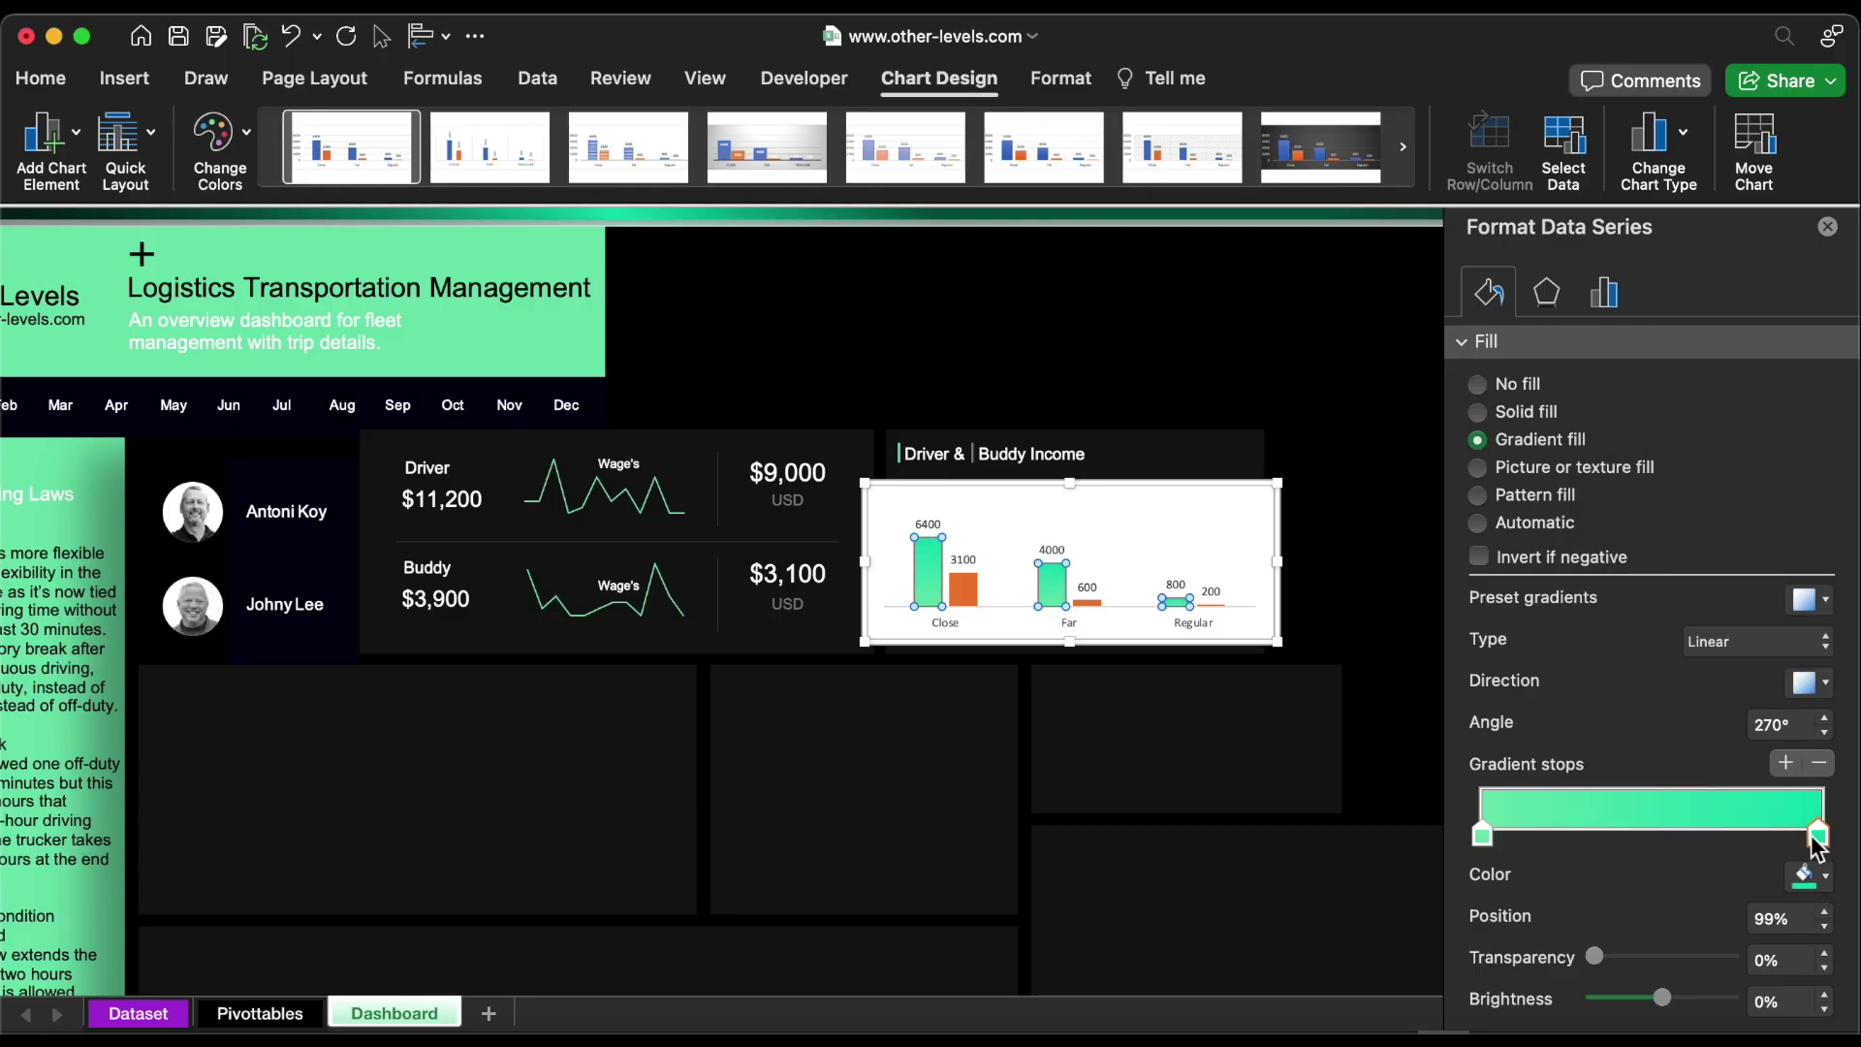
{"action": "left_click_drag", "start_coordinate": [1818, 836], "coordinate": [1671, 839]}
{"action": "left_click_drag", "start_coordinate": [1482, 835], "coordinate": [1846, 832]}
{"action": "left_click_drag", "start_coordinate": [1670, 836], "coordinate": [1368, 832]}
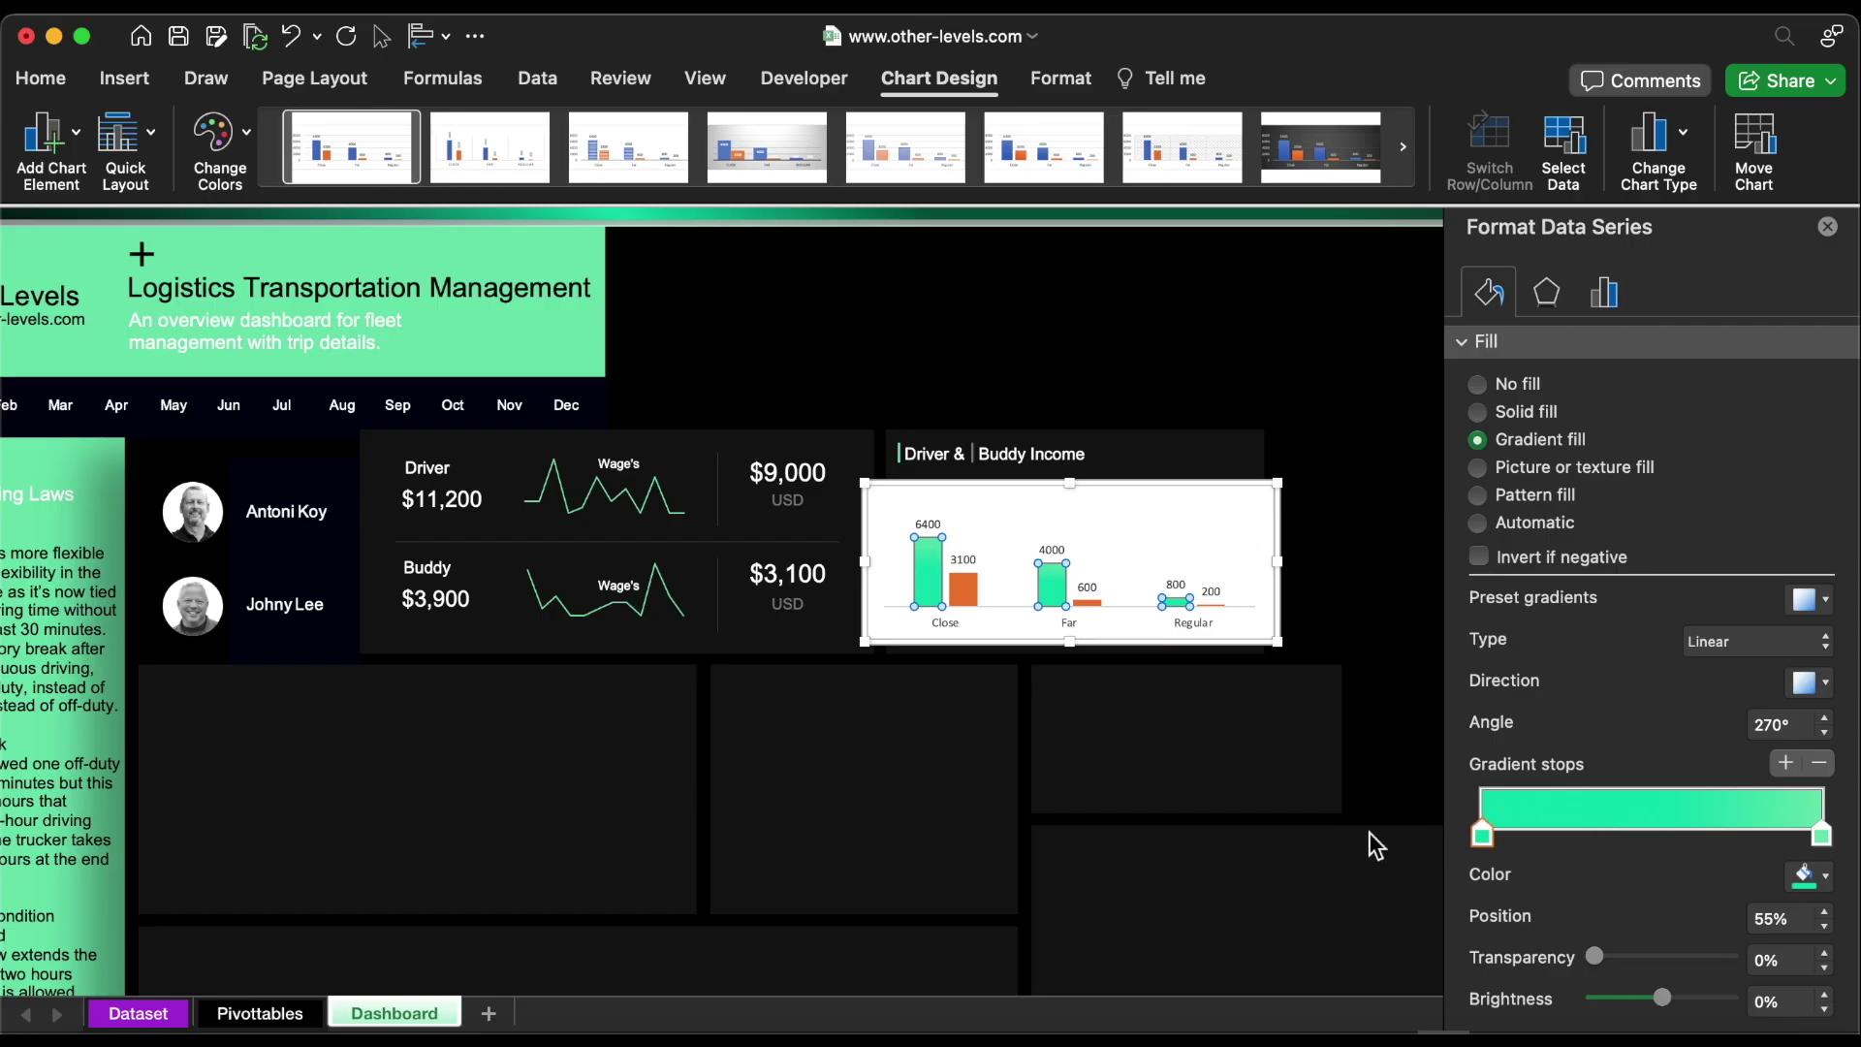
Fill the orange column series with a gray gradient, the darker 50% gray at 0% and a lighter gray at 100%
{"action": "left_click", "coordinate": [970, 590]}
{"action": "left_click", "coordinate": [1537, 441]}
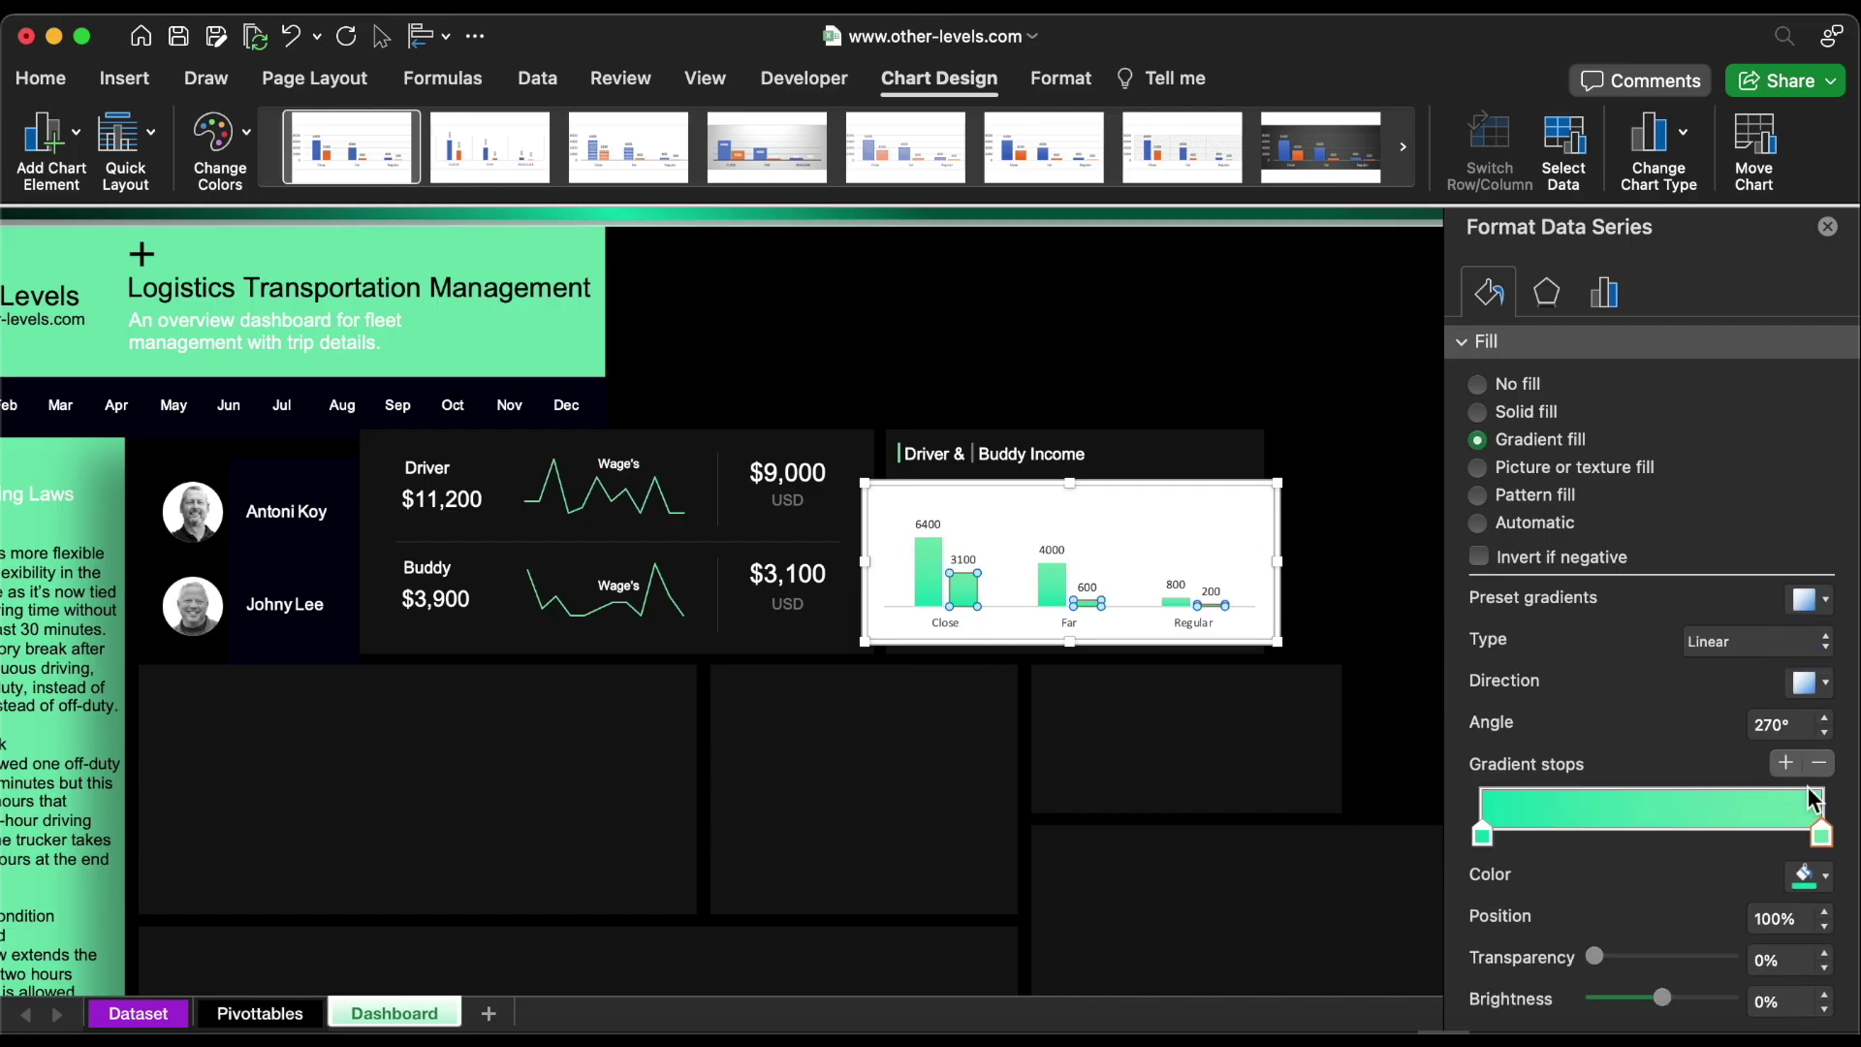
{"action": "left_click", "coordinate": [1826, 875]}
{"action": "left_click", "coordinate": [1610, 643]}
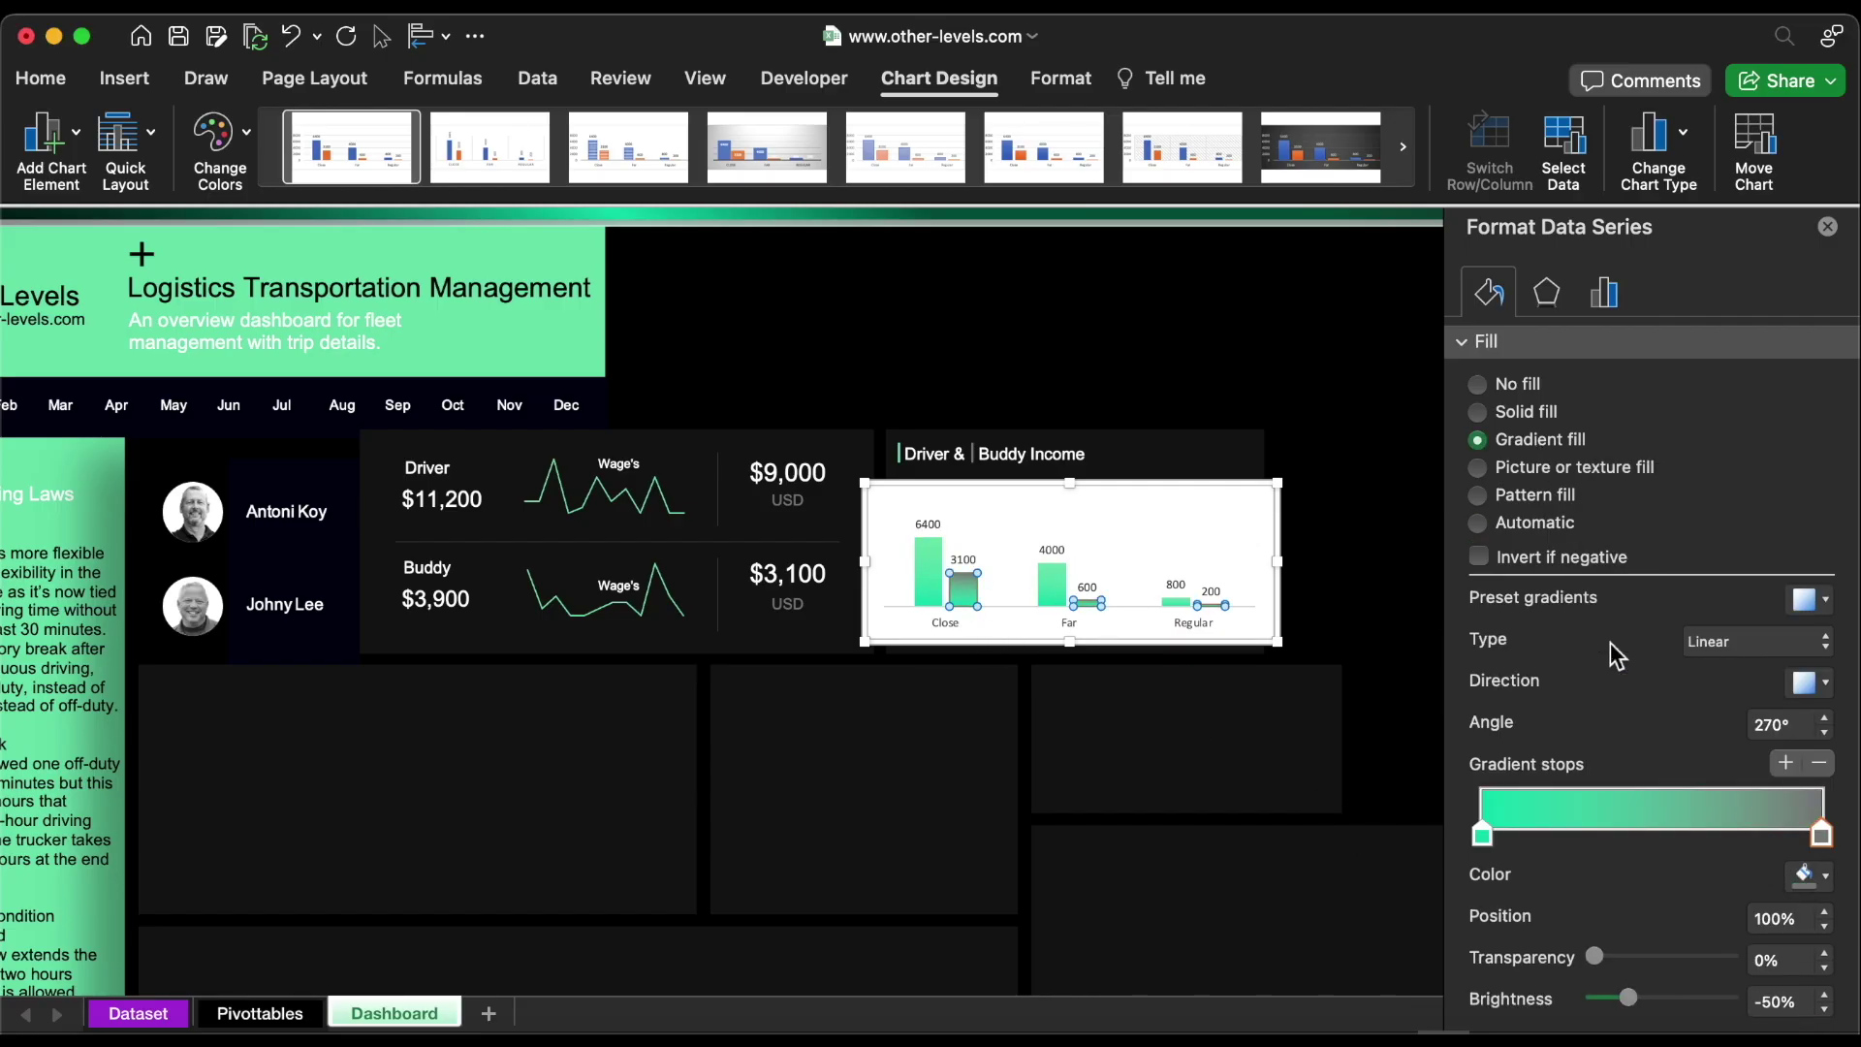
{"action": "key", "text": "super+z"}
{"action": "left_click", "coordinate": [1822, 876]}
{"action": "left_click", "coordinate": [1713, 711]}
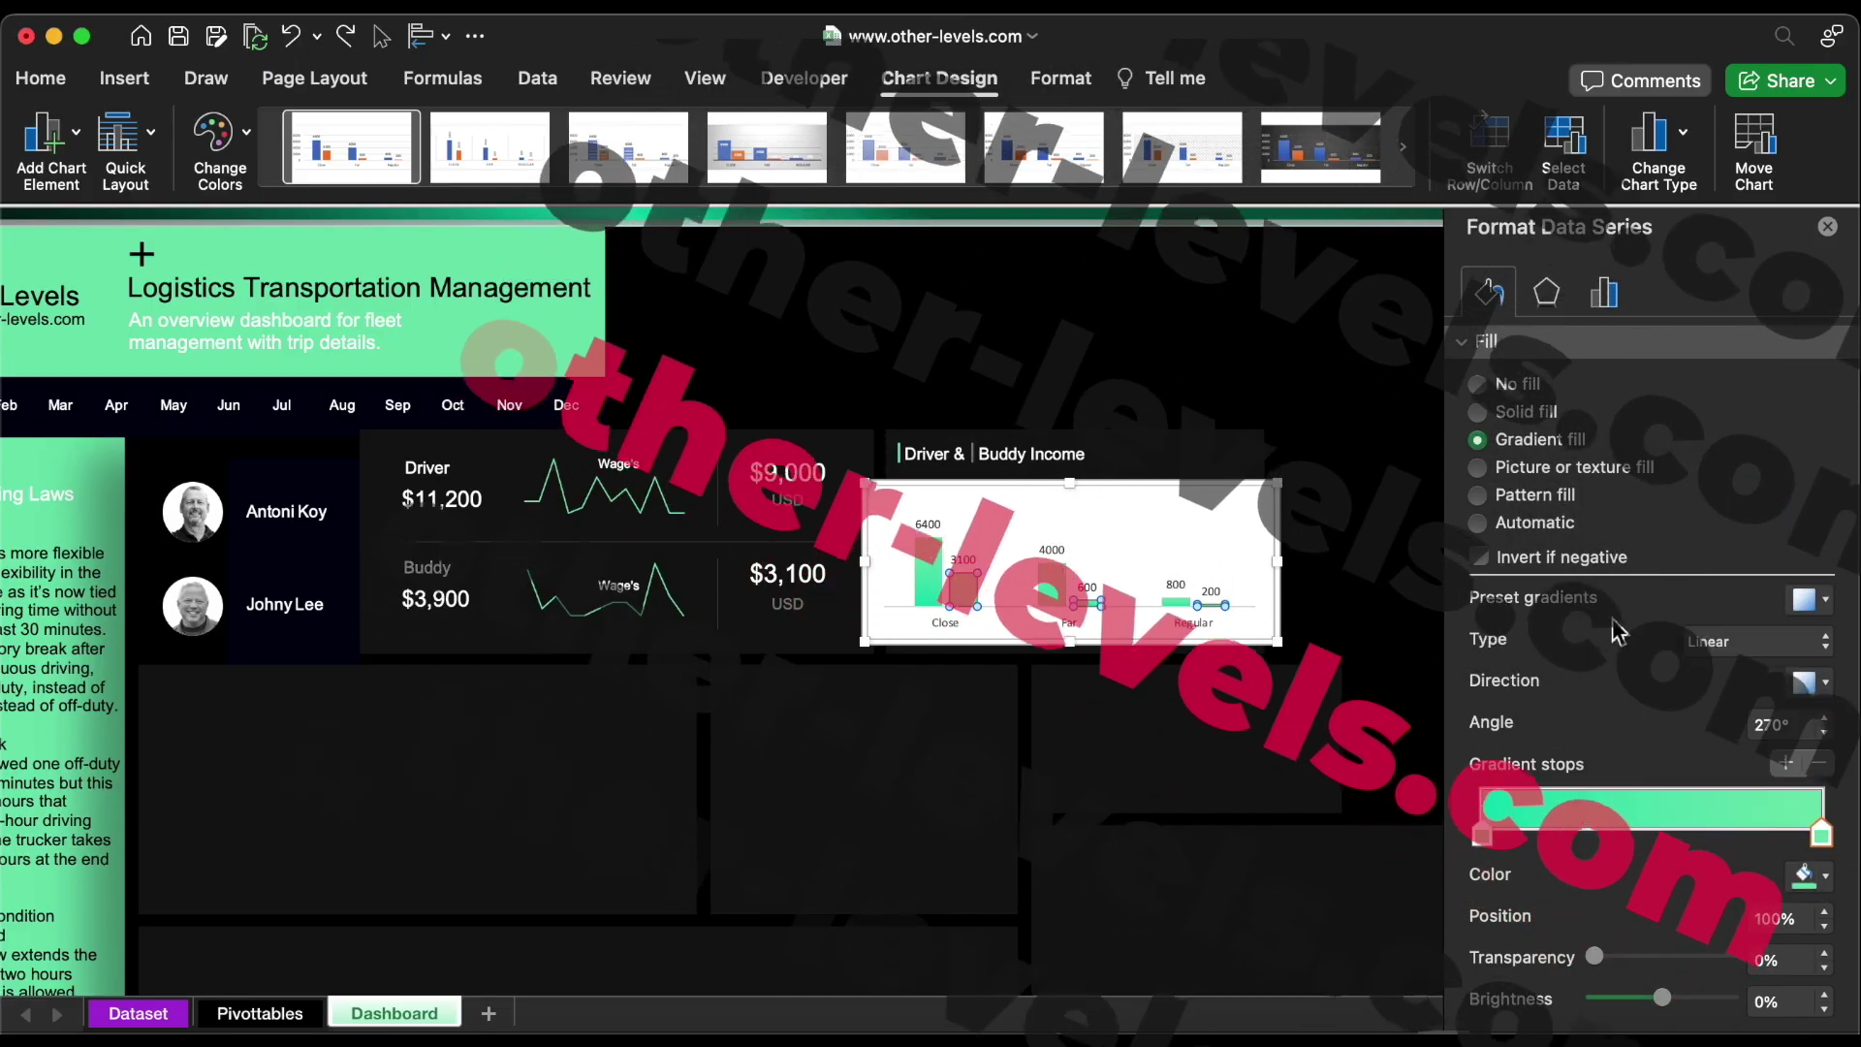
{"action": "left_click", "coordinate": [1482, 834]}
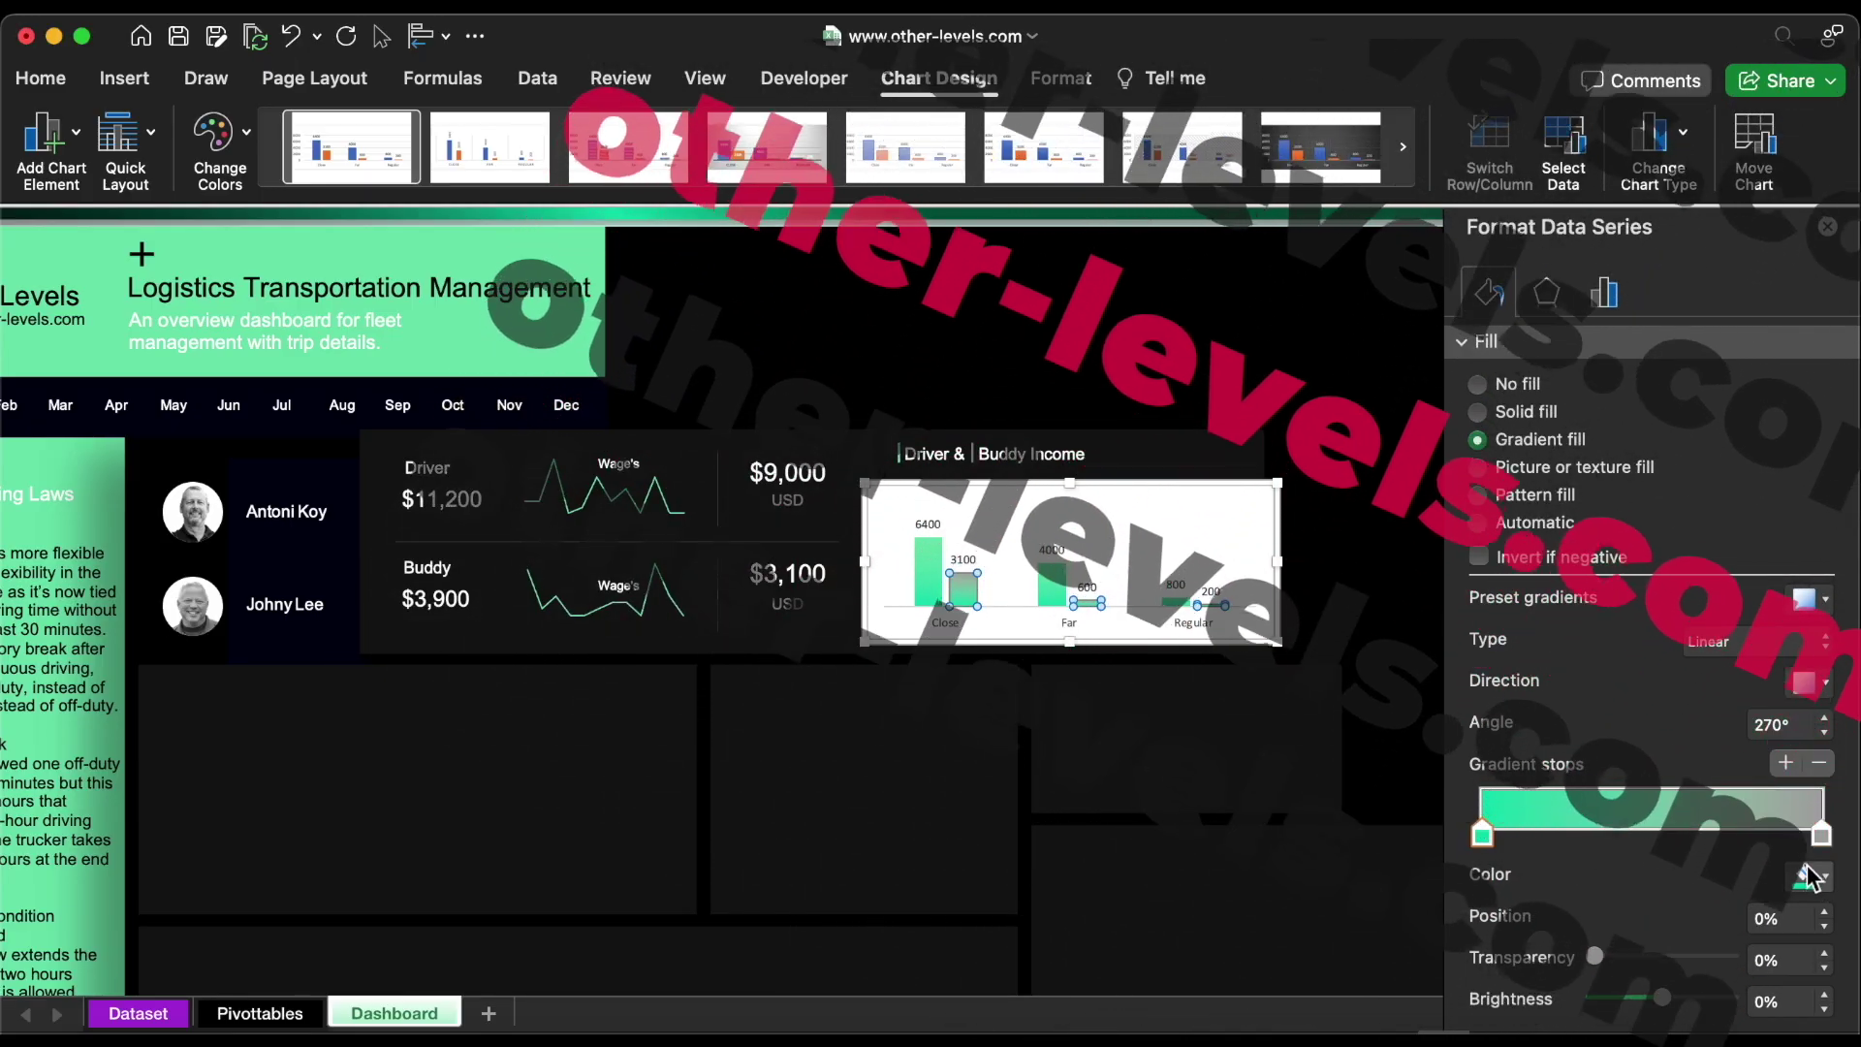
{"action": "left_click", "coordinate": [1826, 875]}
{"action": "left_click", "coordinate": [1611, 642]}
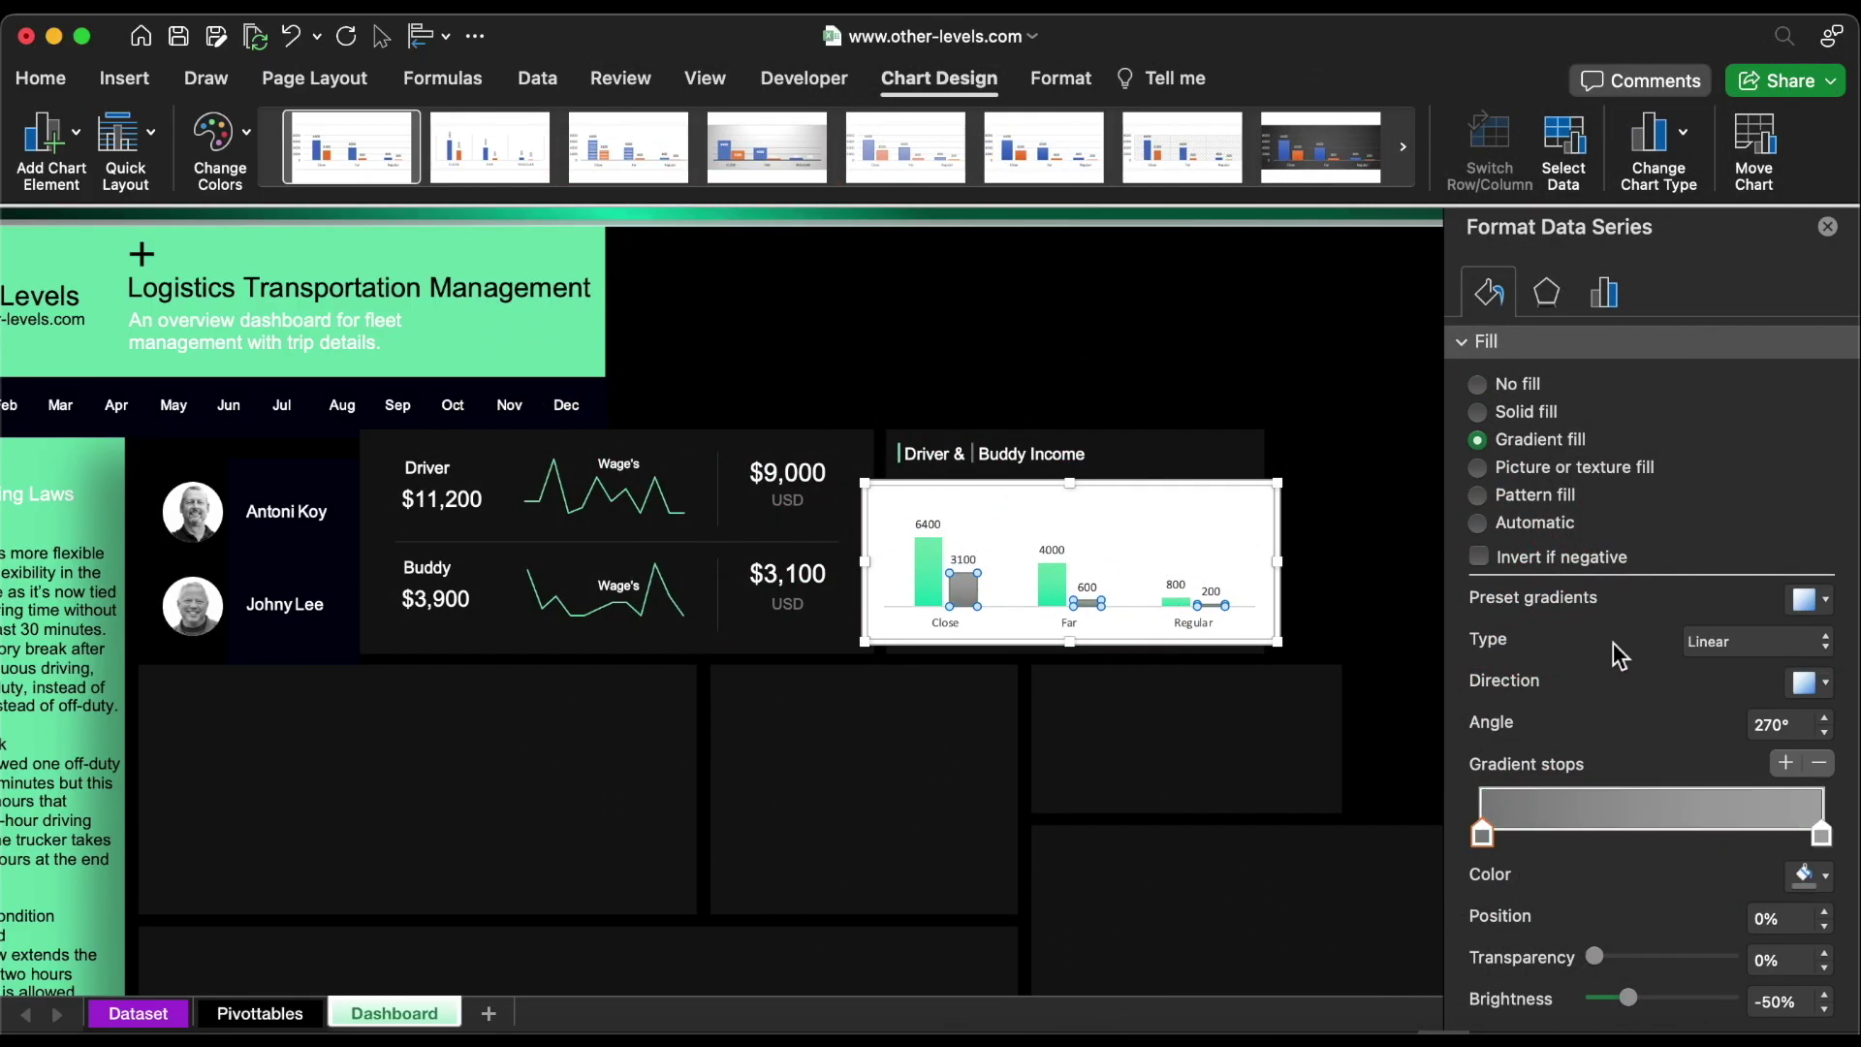
Remove the income chart's border and background fill, and color the green columns' data labels white
{"action": "left_click", "coordinate": [1273, 514]}
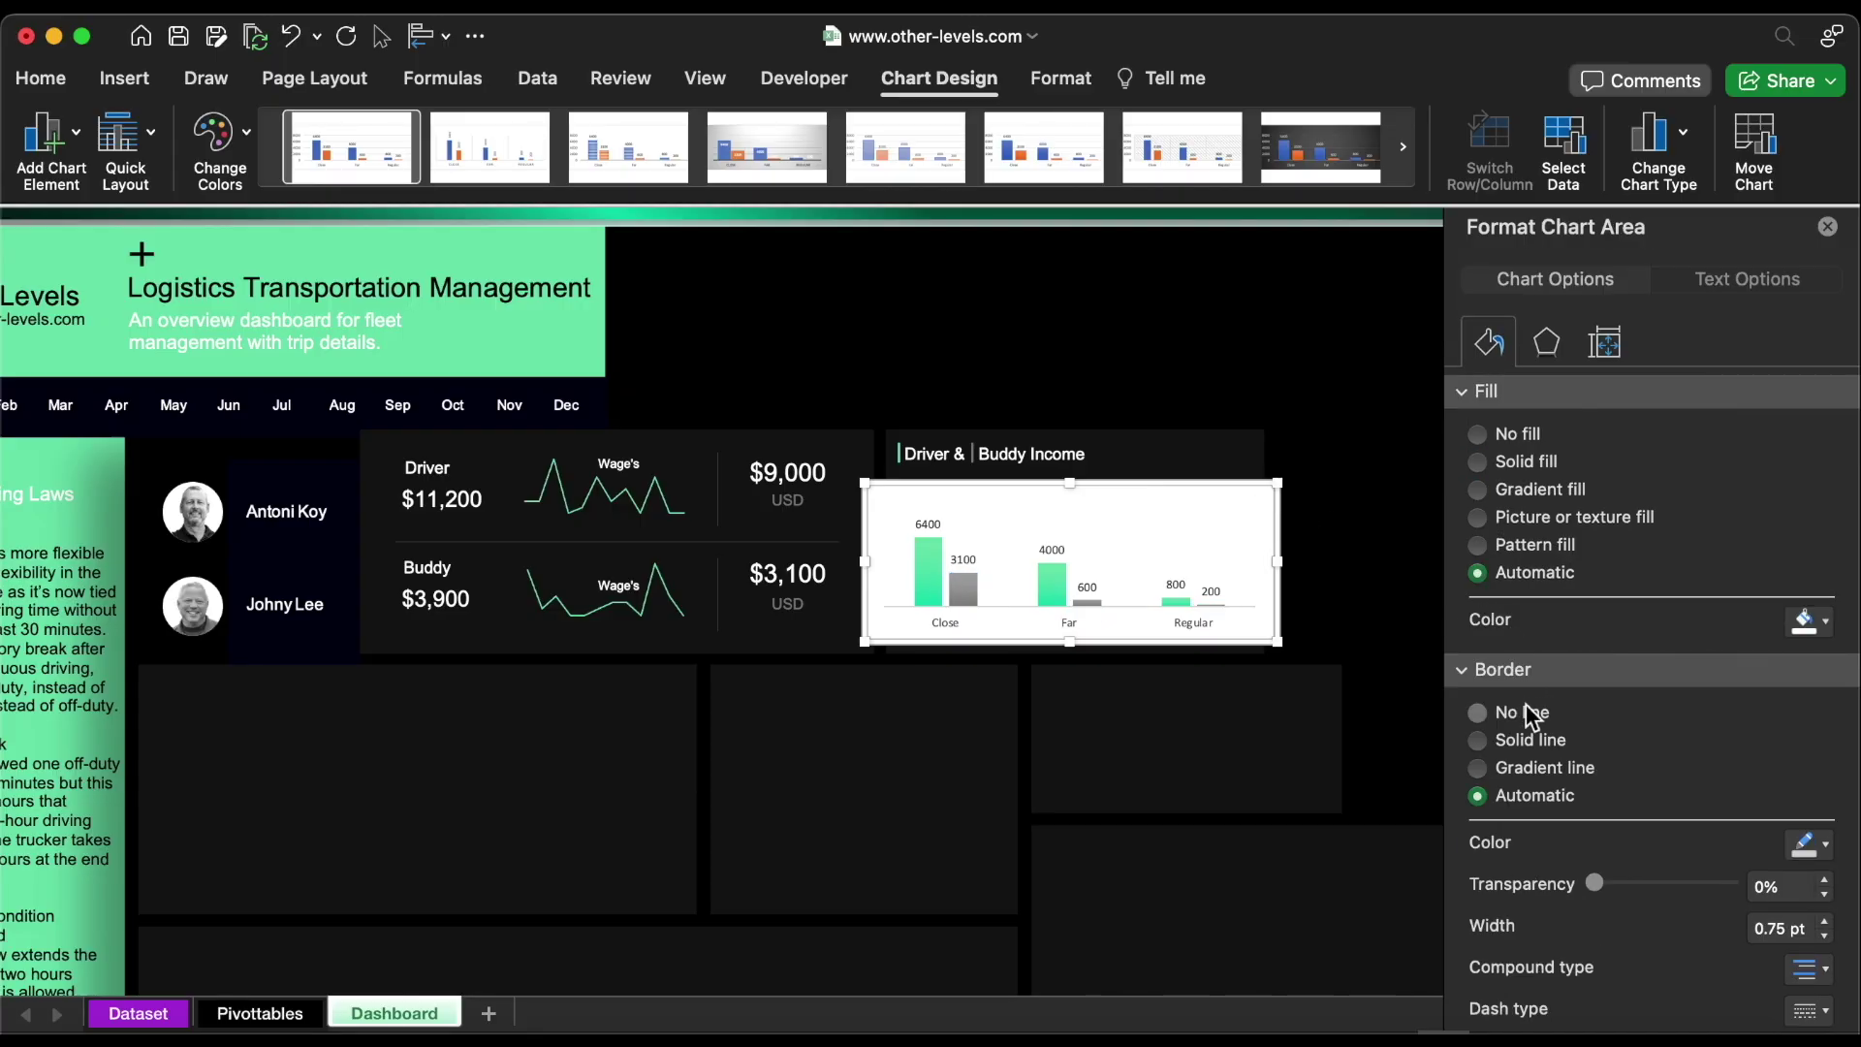
{"action": "left_click", "coordinate": [1525, 708]}
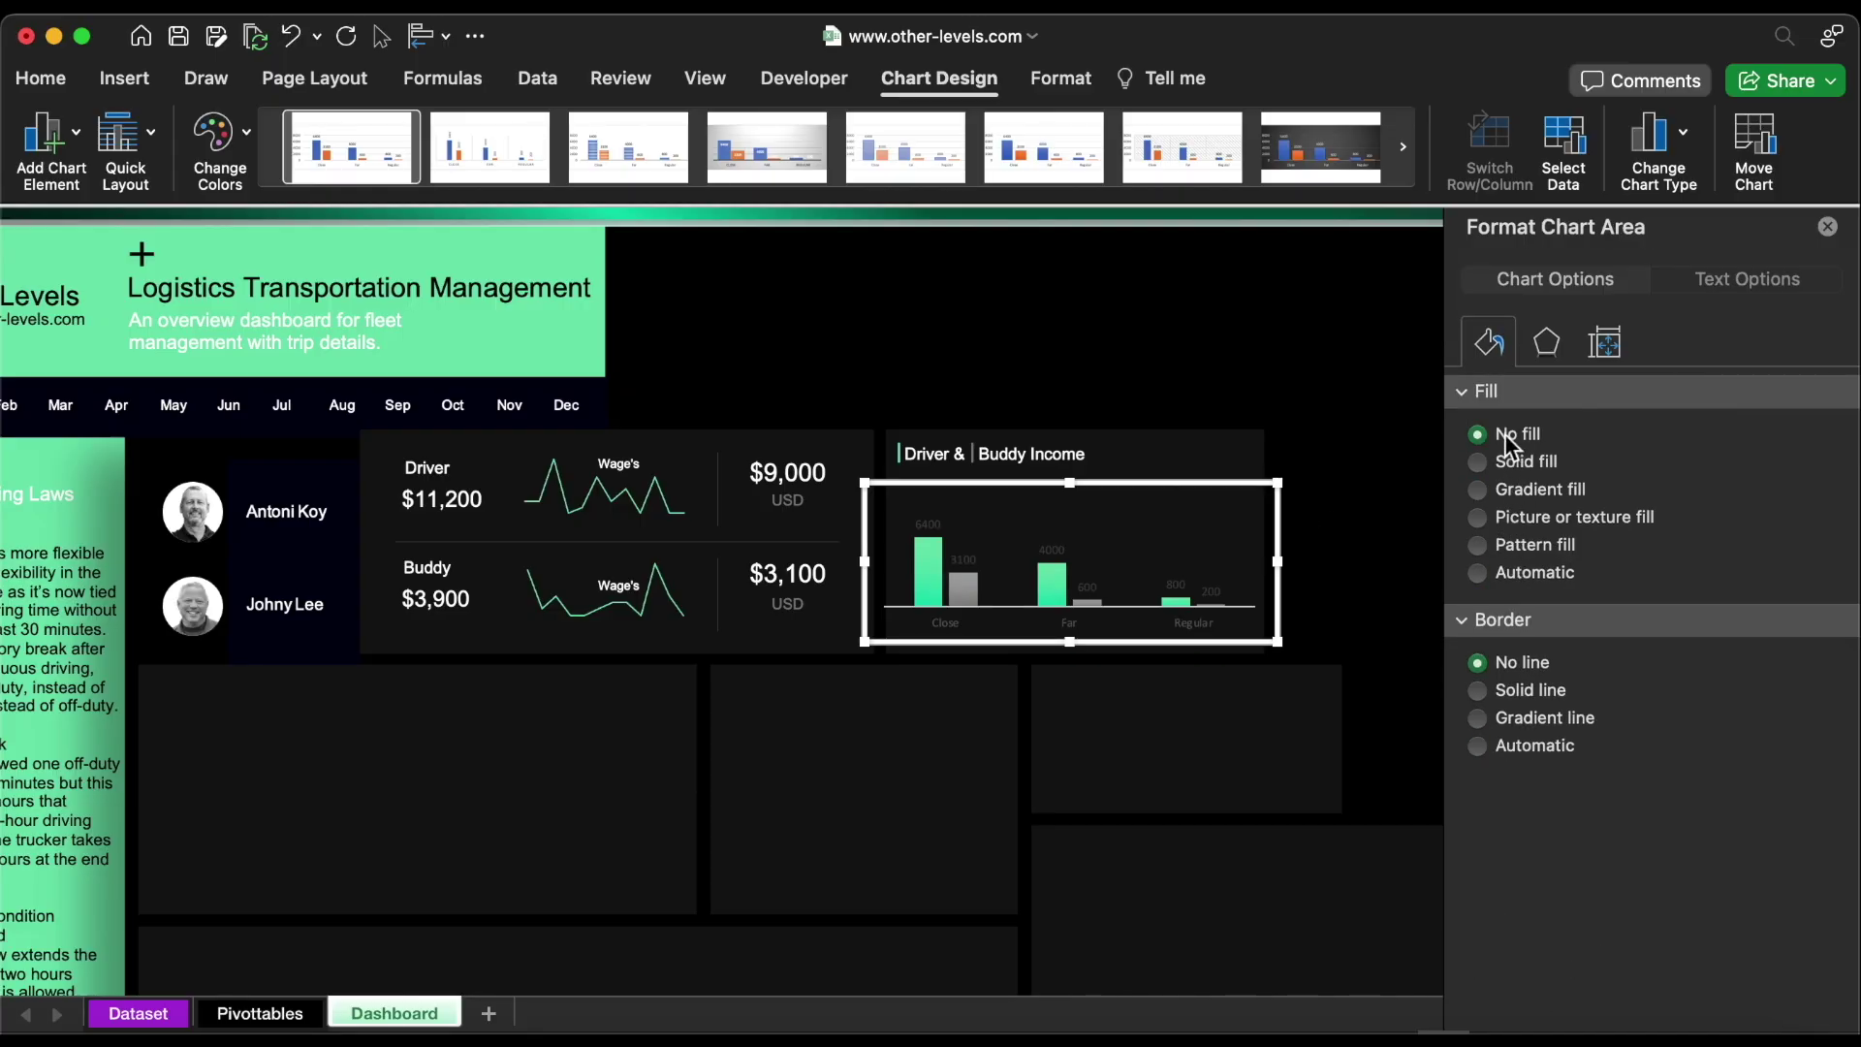
{"action": "left_click", "coordinate": [1055, 547]}
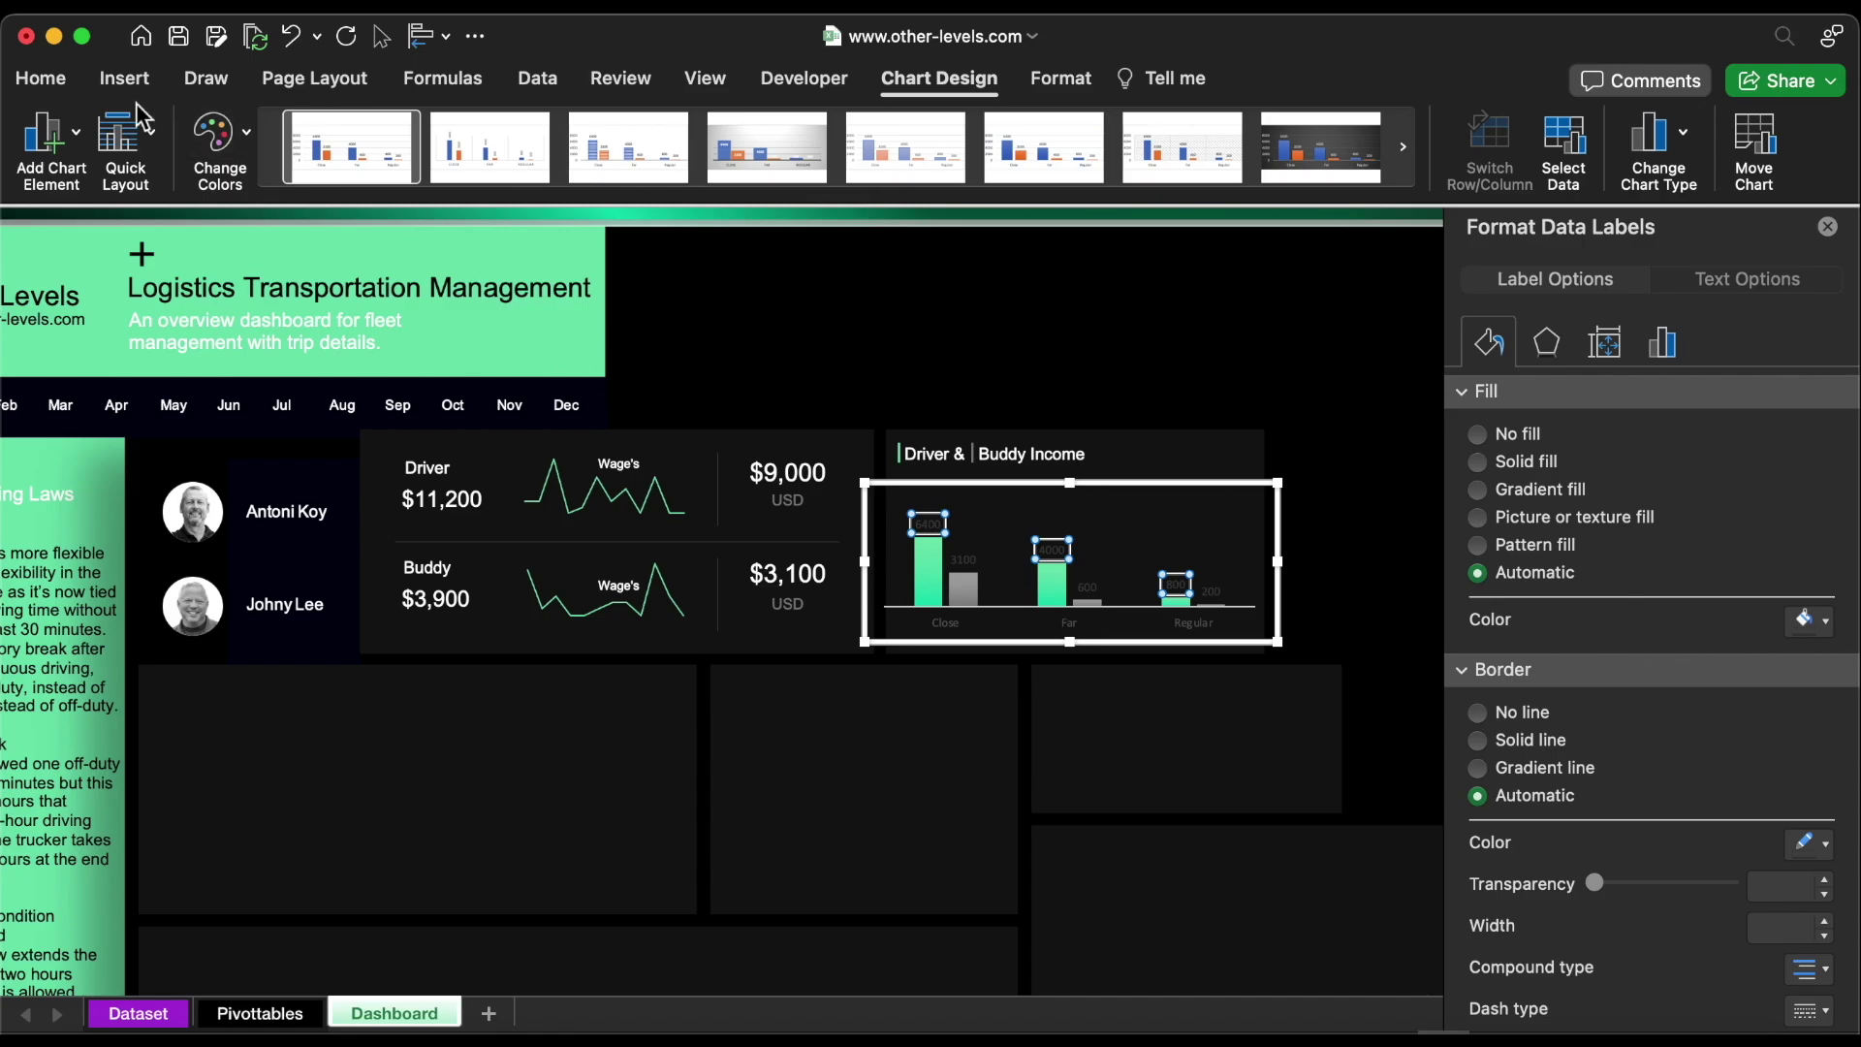
{"action": "left_click", "coordinate": [58, 85]}
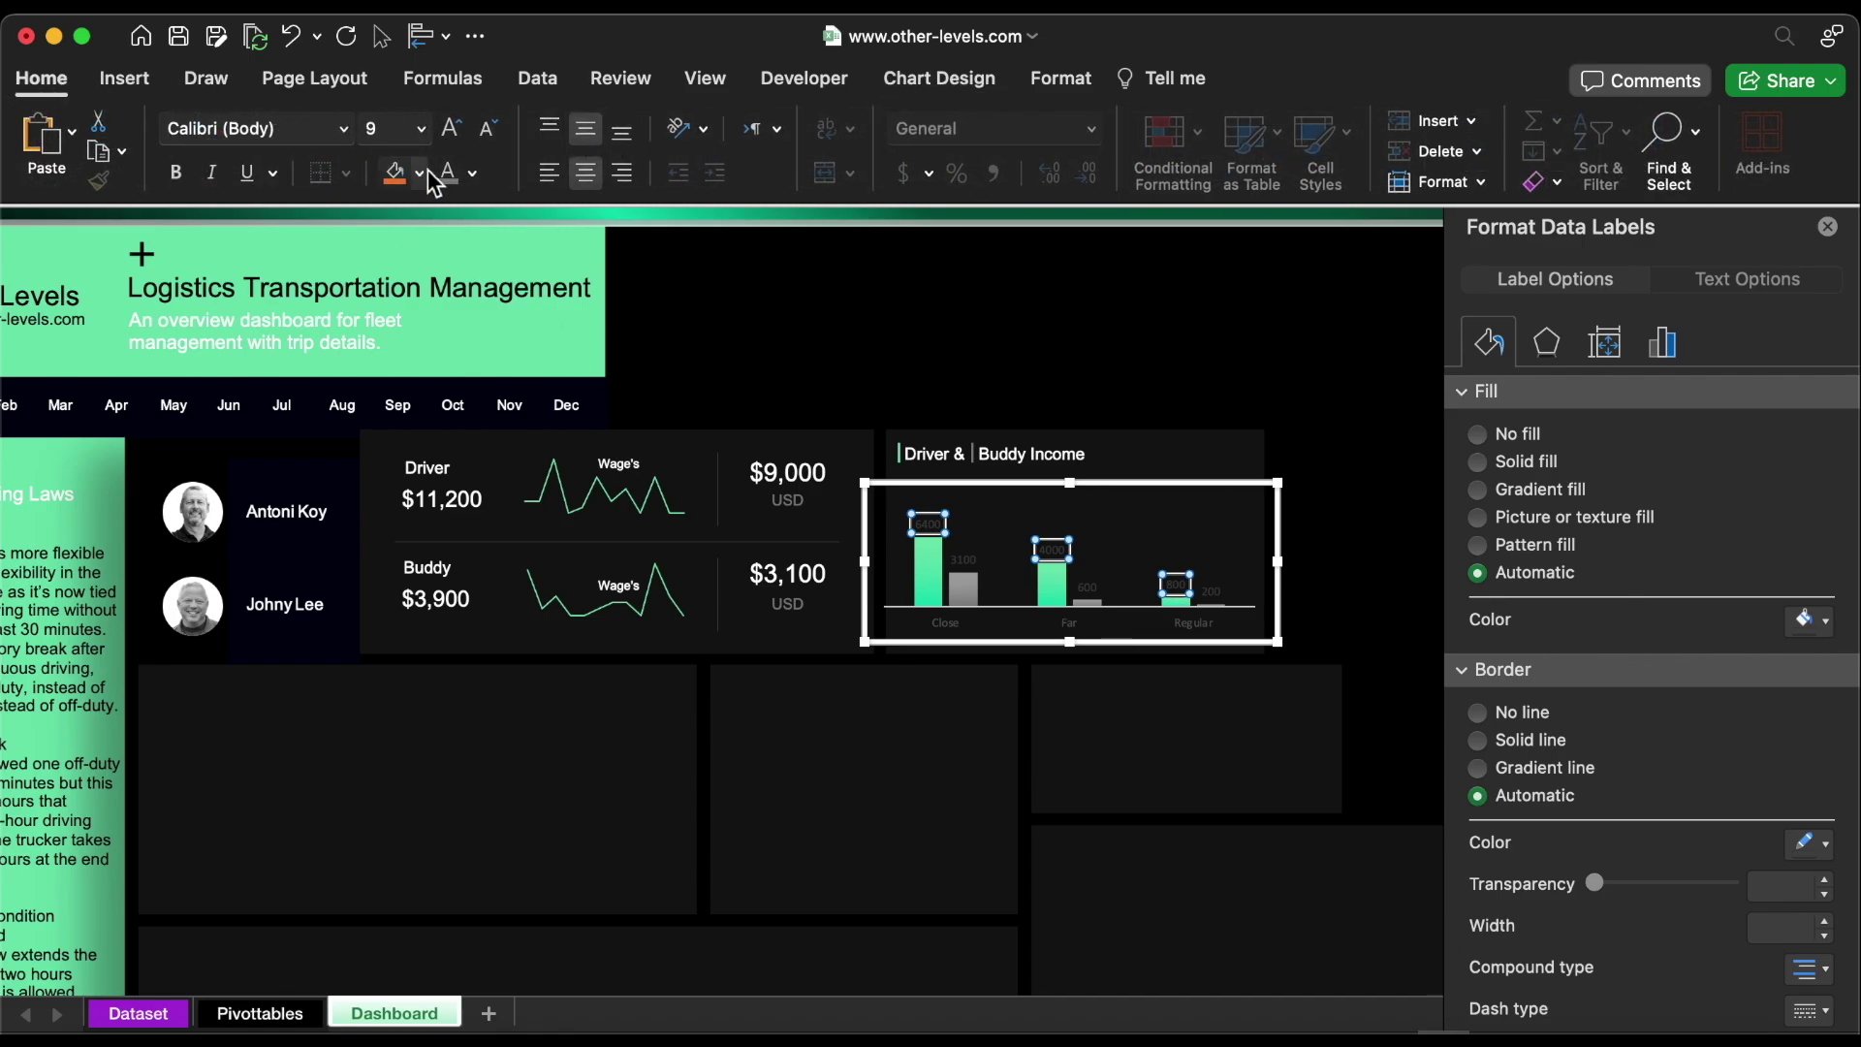
{"action": "left_click", "coordinate": [473, 177]}
{"action": "left_click", "coordinate": [457, 293]}
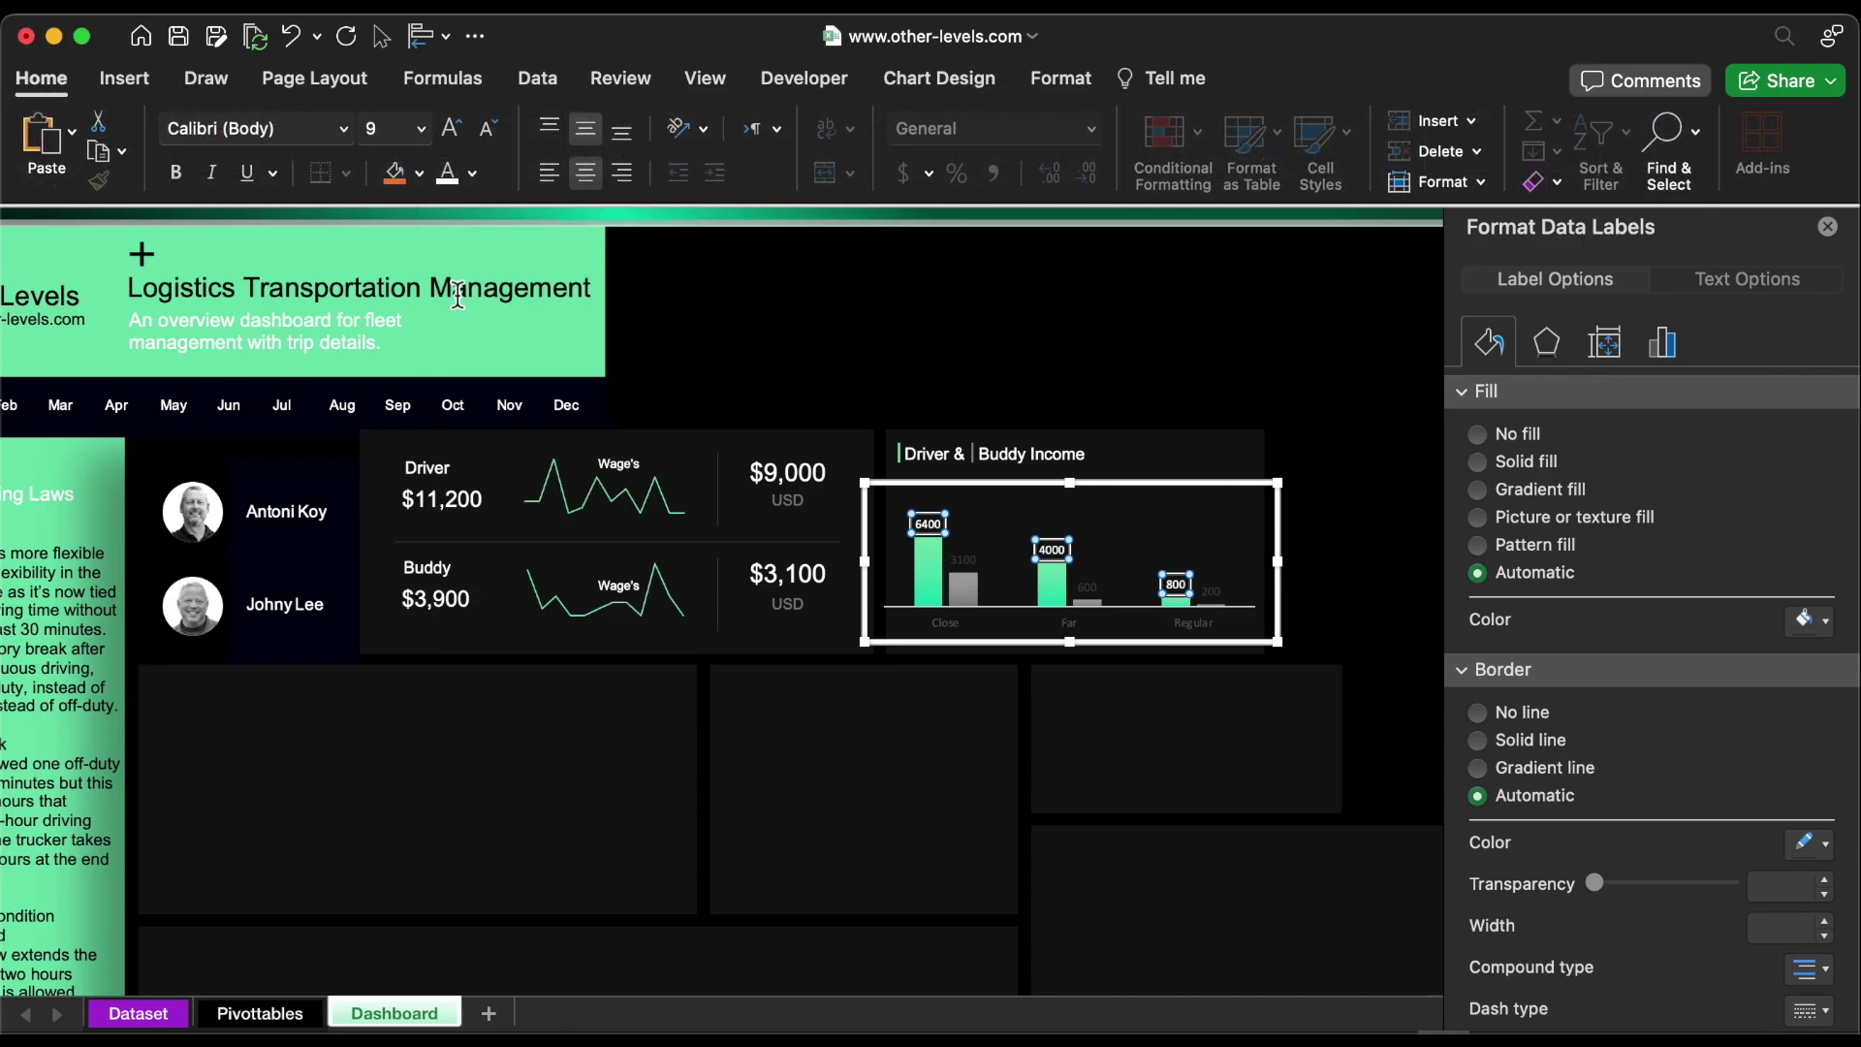
Remove the category axis line and set the axis labels to Arial, 10.5 pt, gray
{"action": "left_click", "coordinate": [1085, 618]}
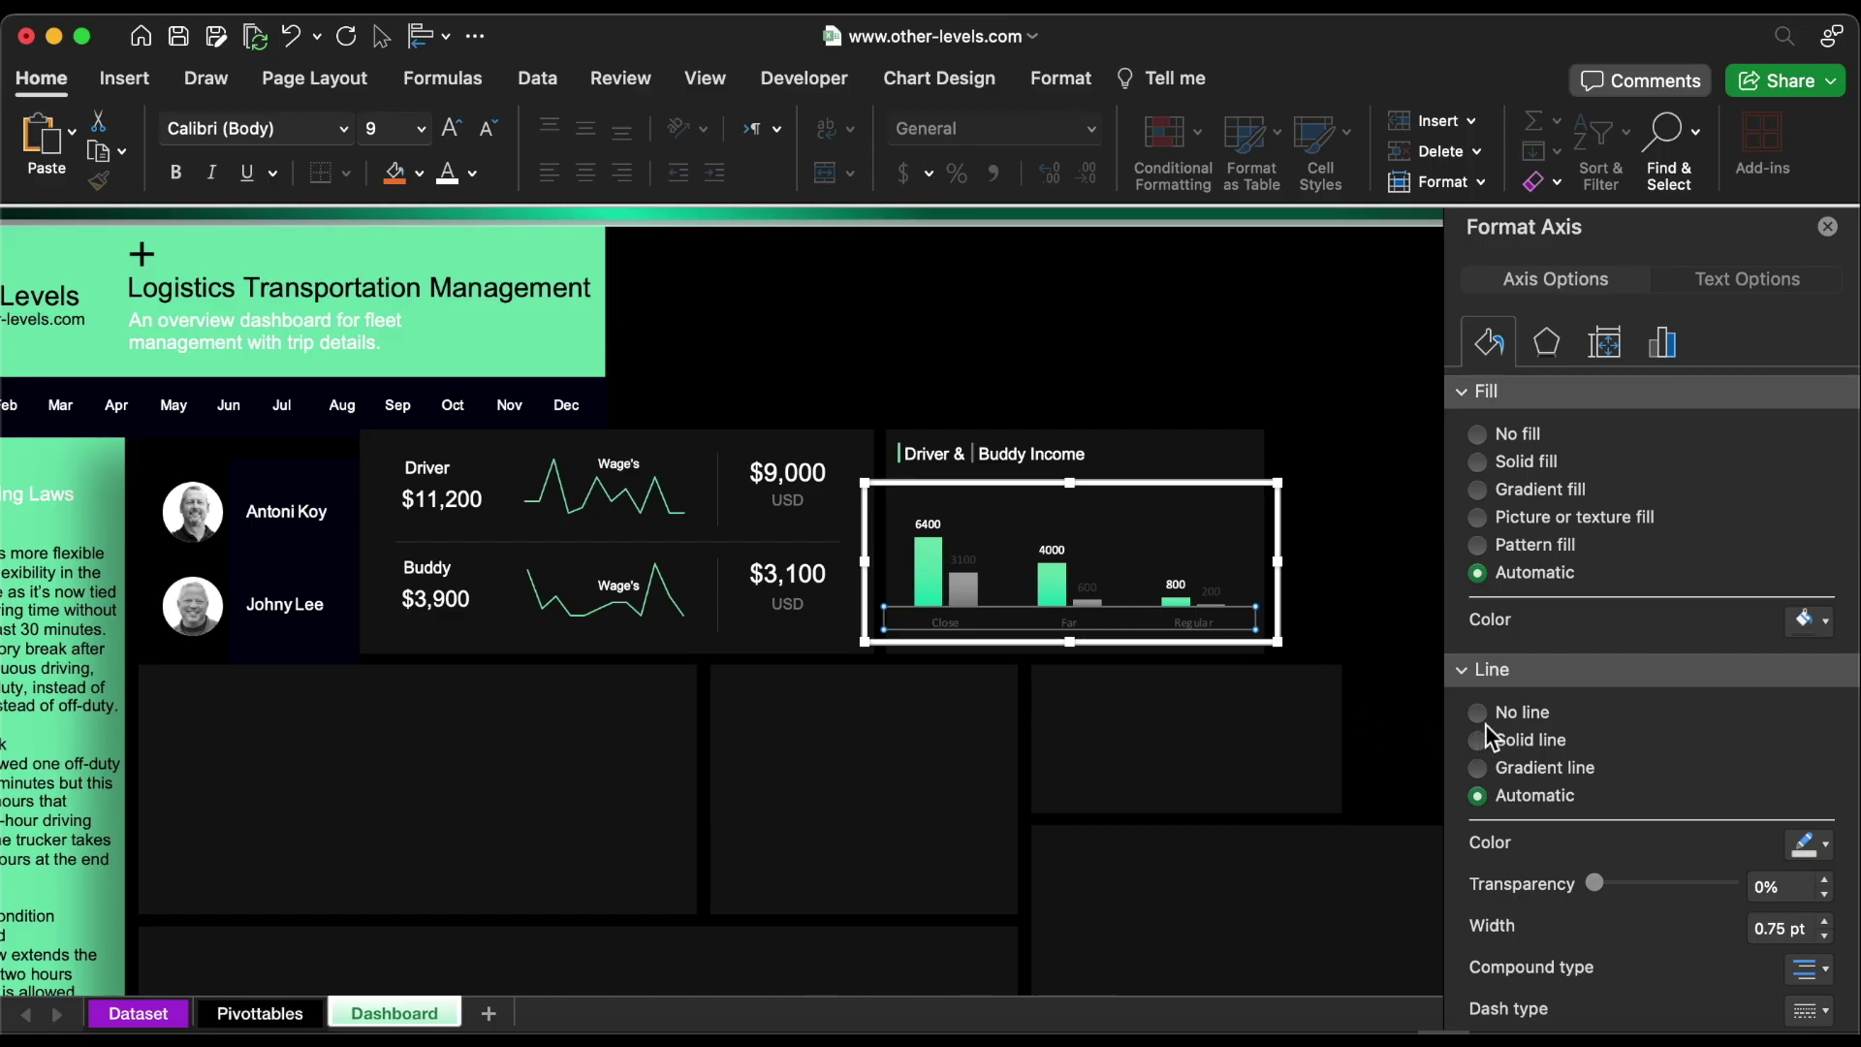
{"action": "left_click", "coordinate": [1519, 722]}
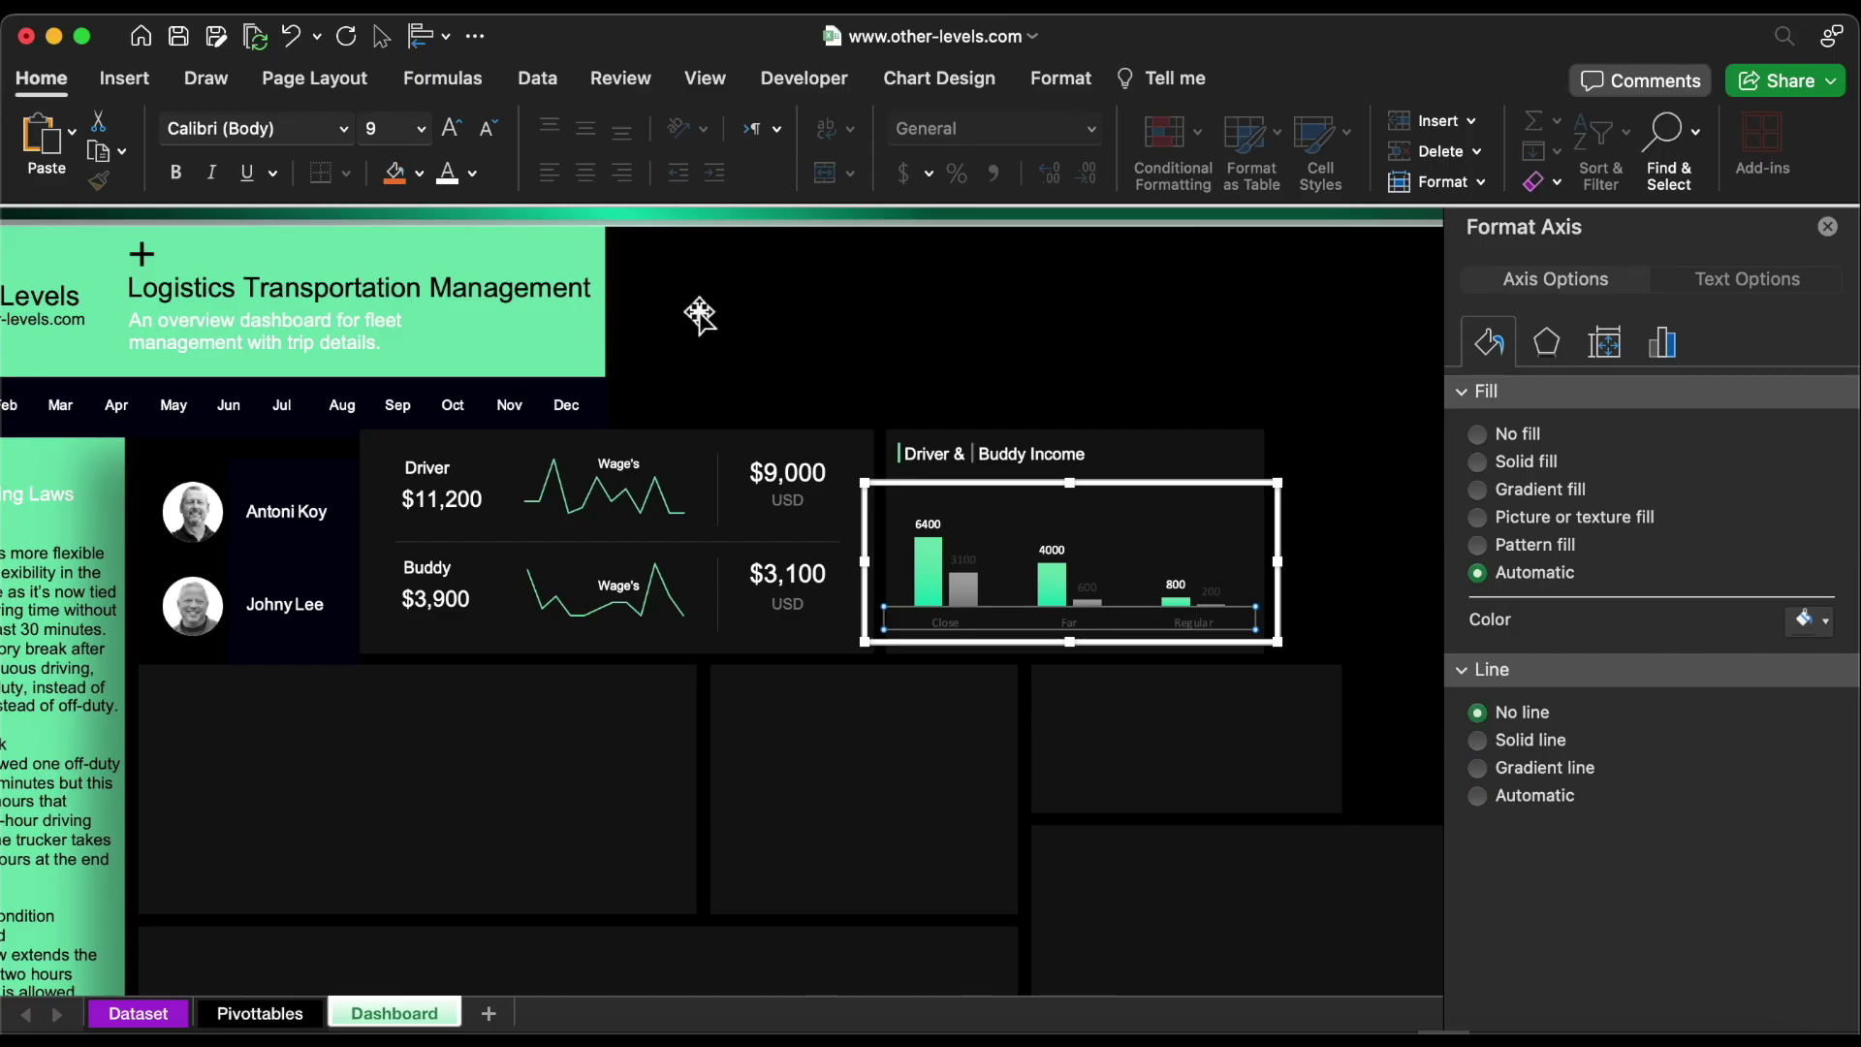
{"action": "left_click", "coordinate": [347, 130]}
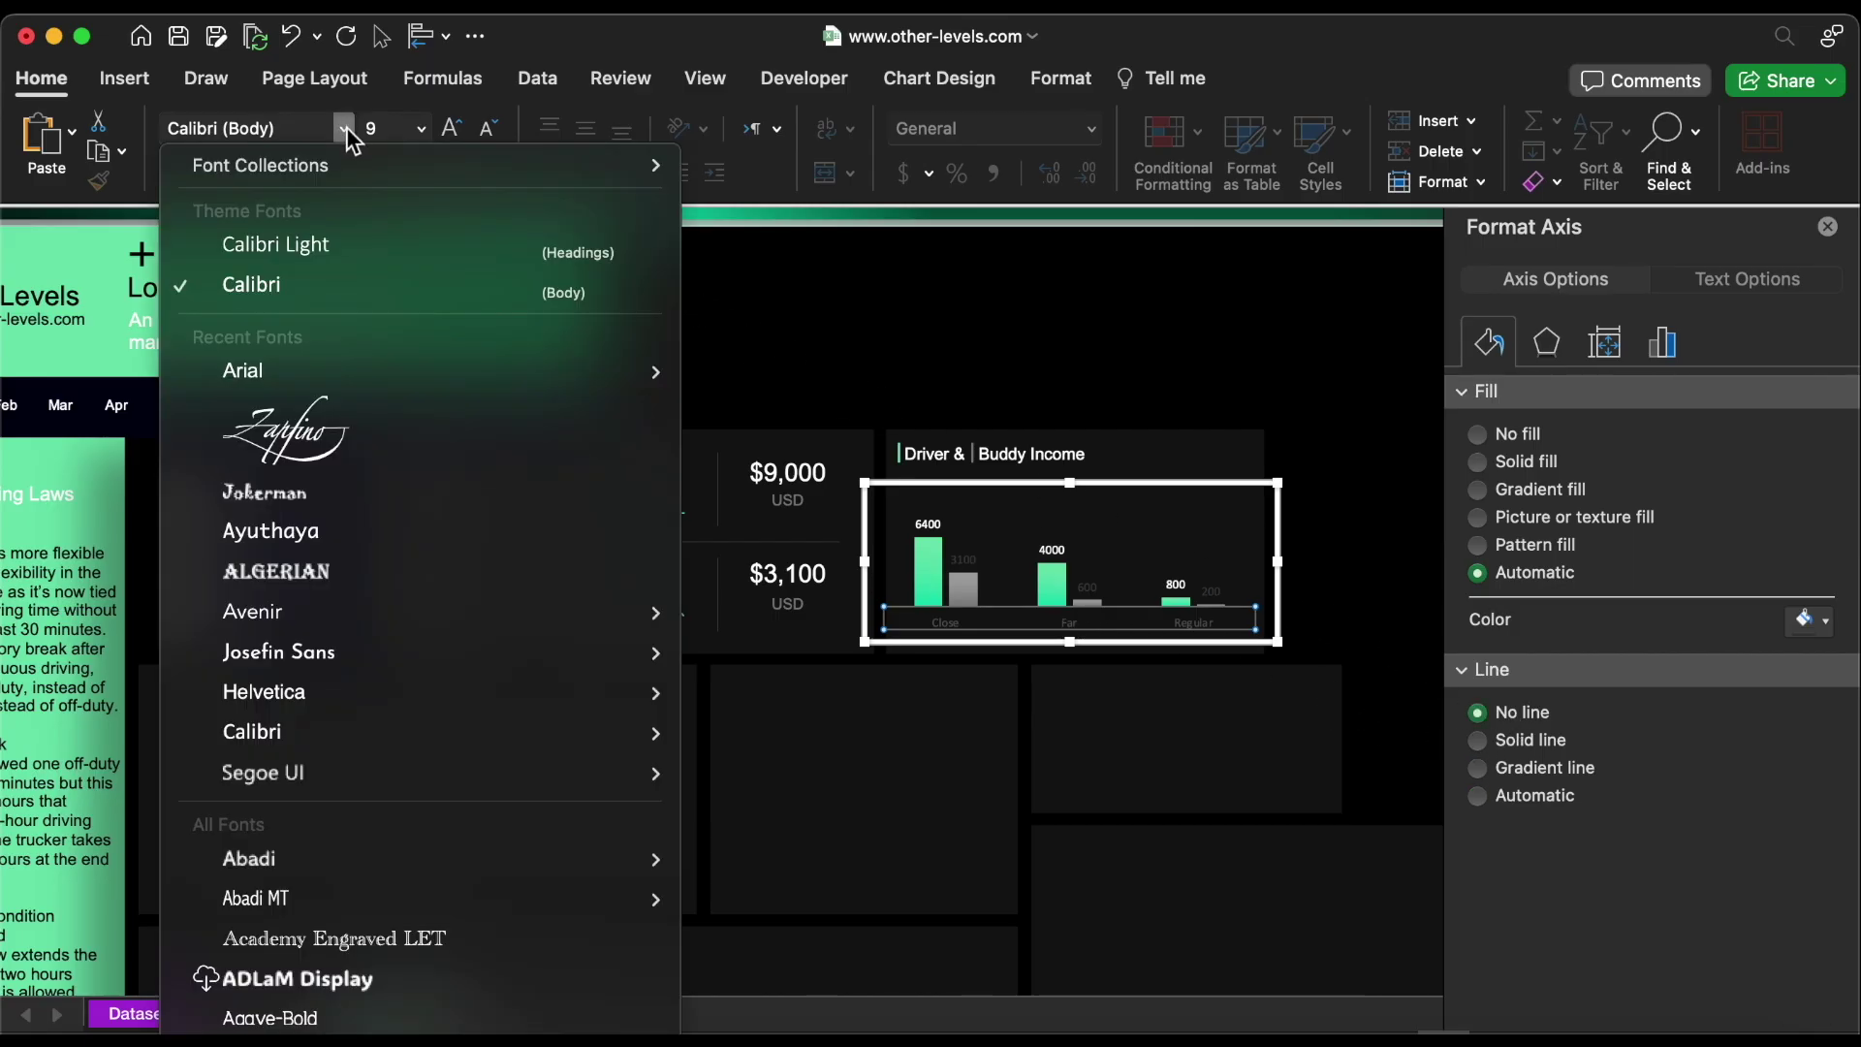
{"action": "left_click", "coordinate": [308, 365]}
{"action": "left_click", "coordinate": [475, 175]}
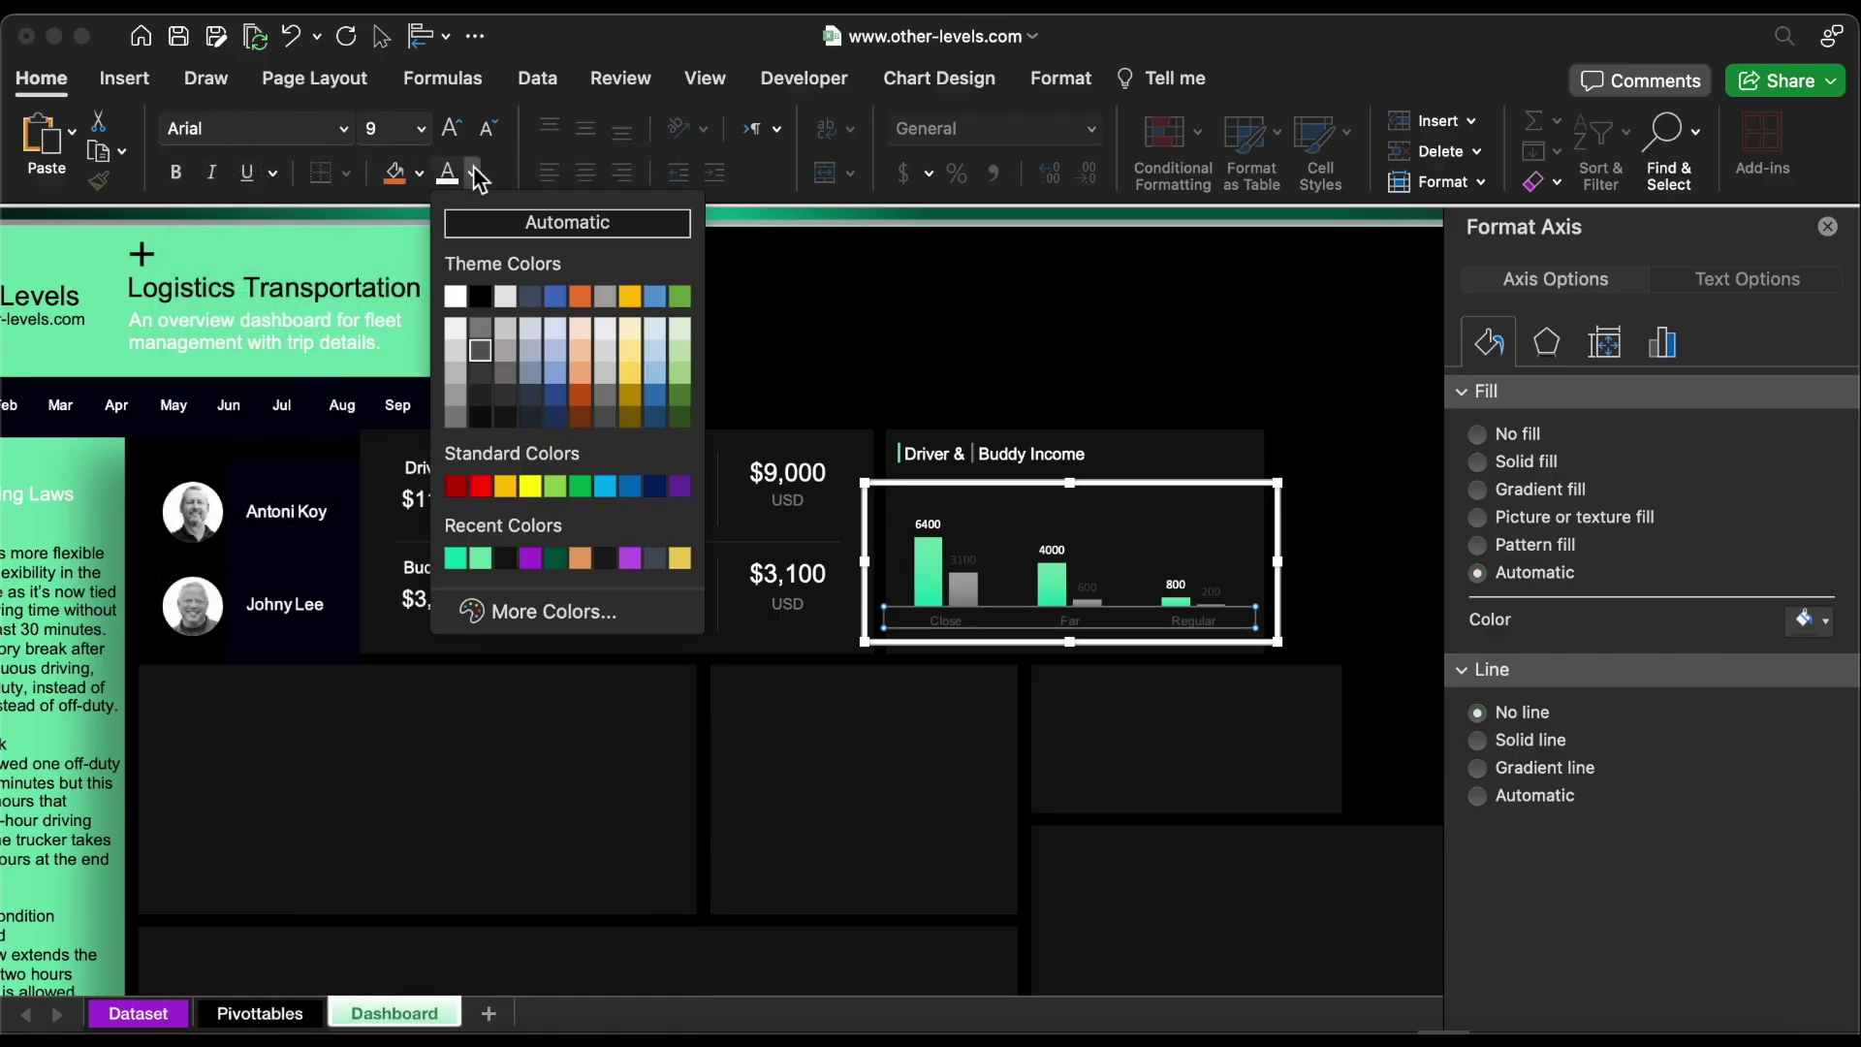
{"action": "left_click", "coordinate": [456, 418]}
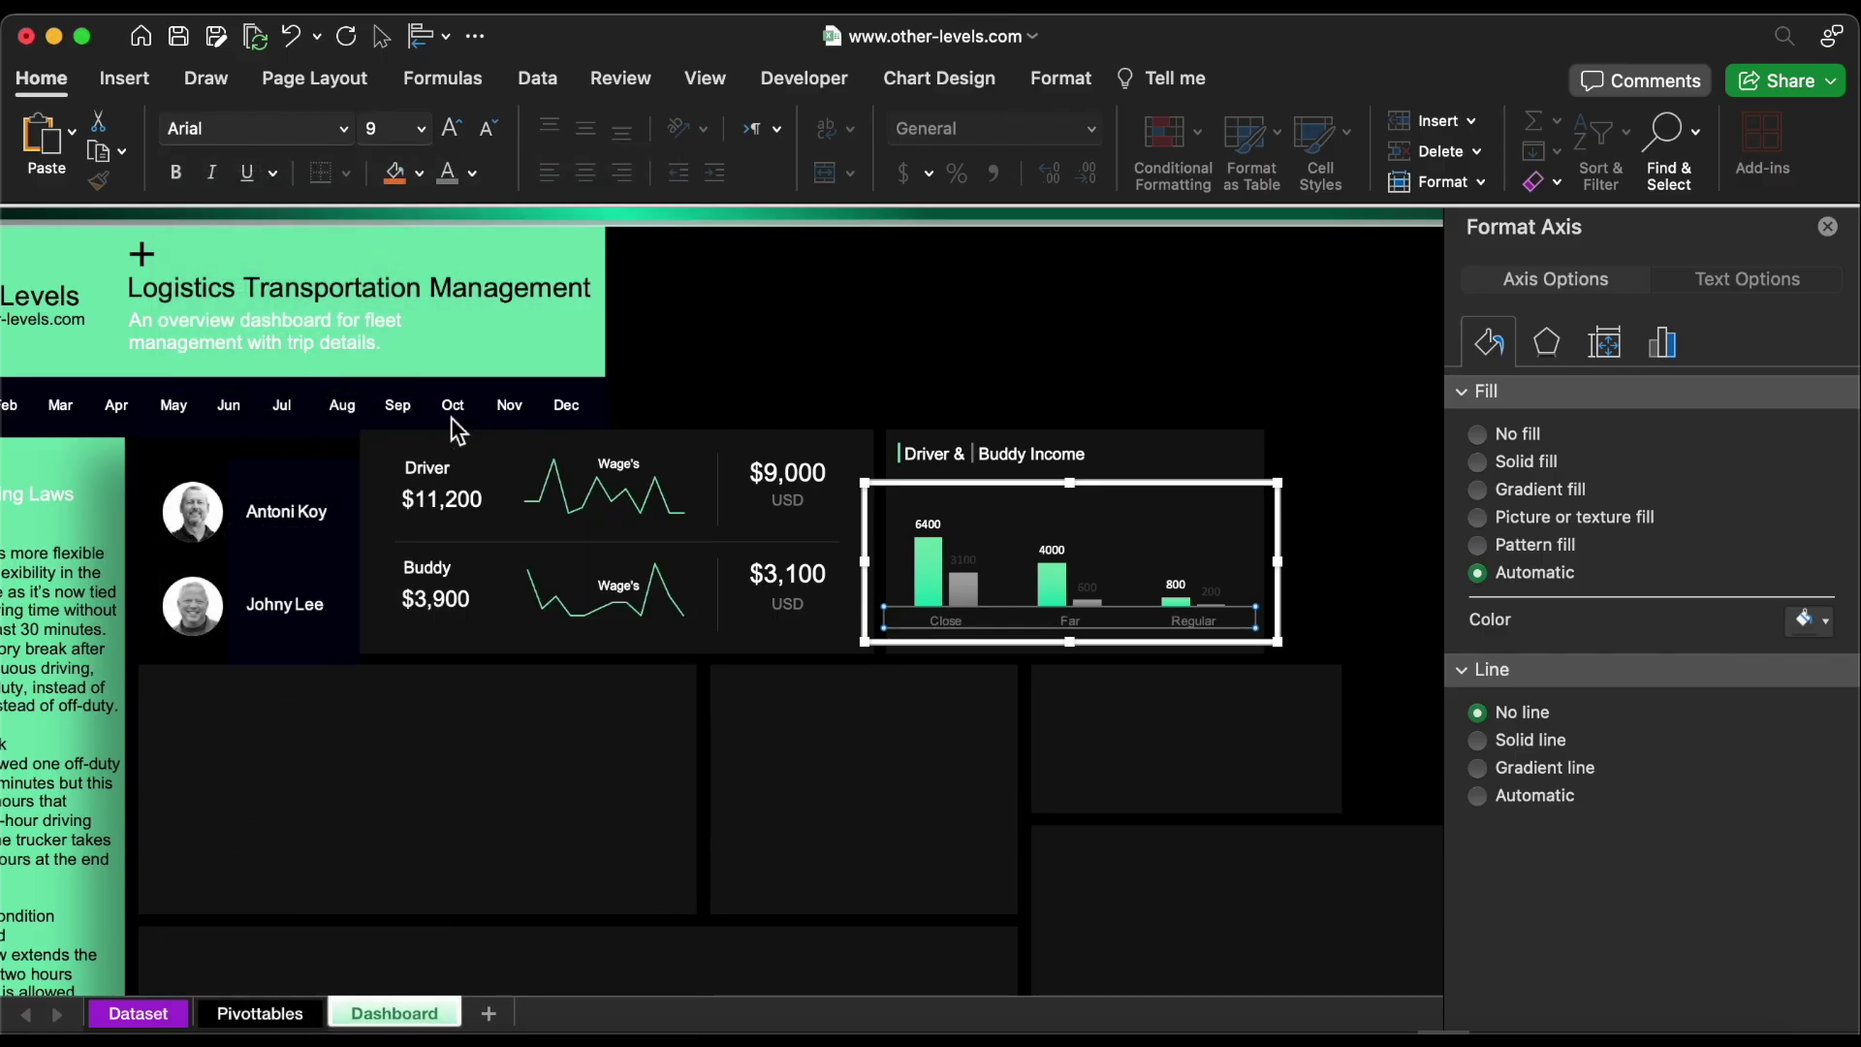
{"action": "left_click", "coordinate": [421, 129]}
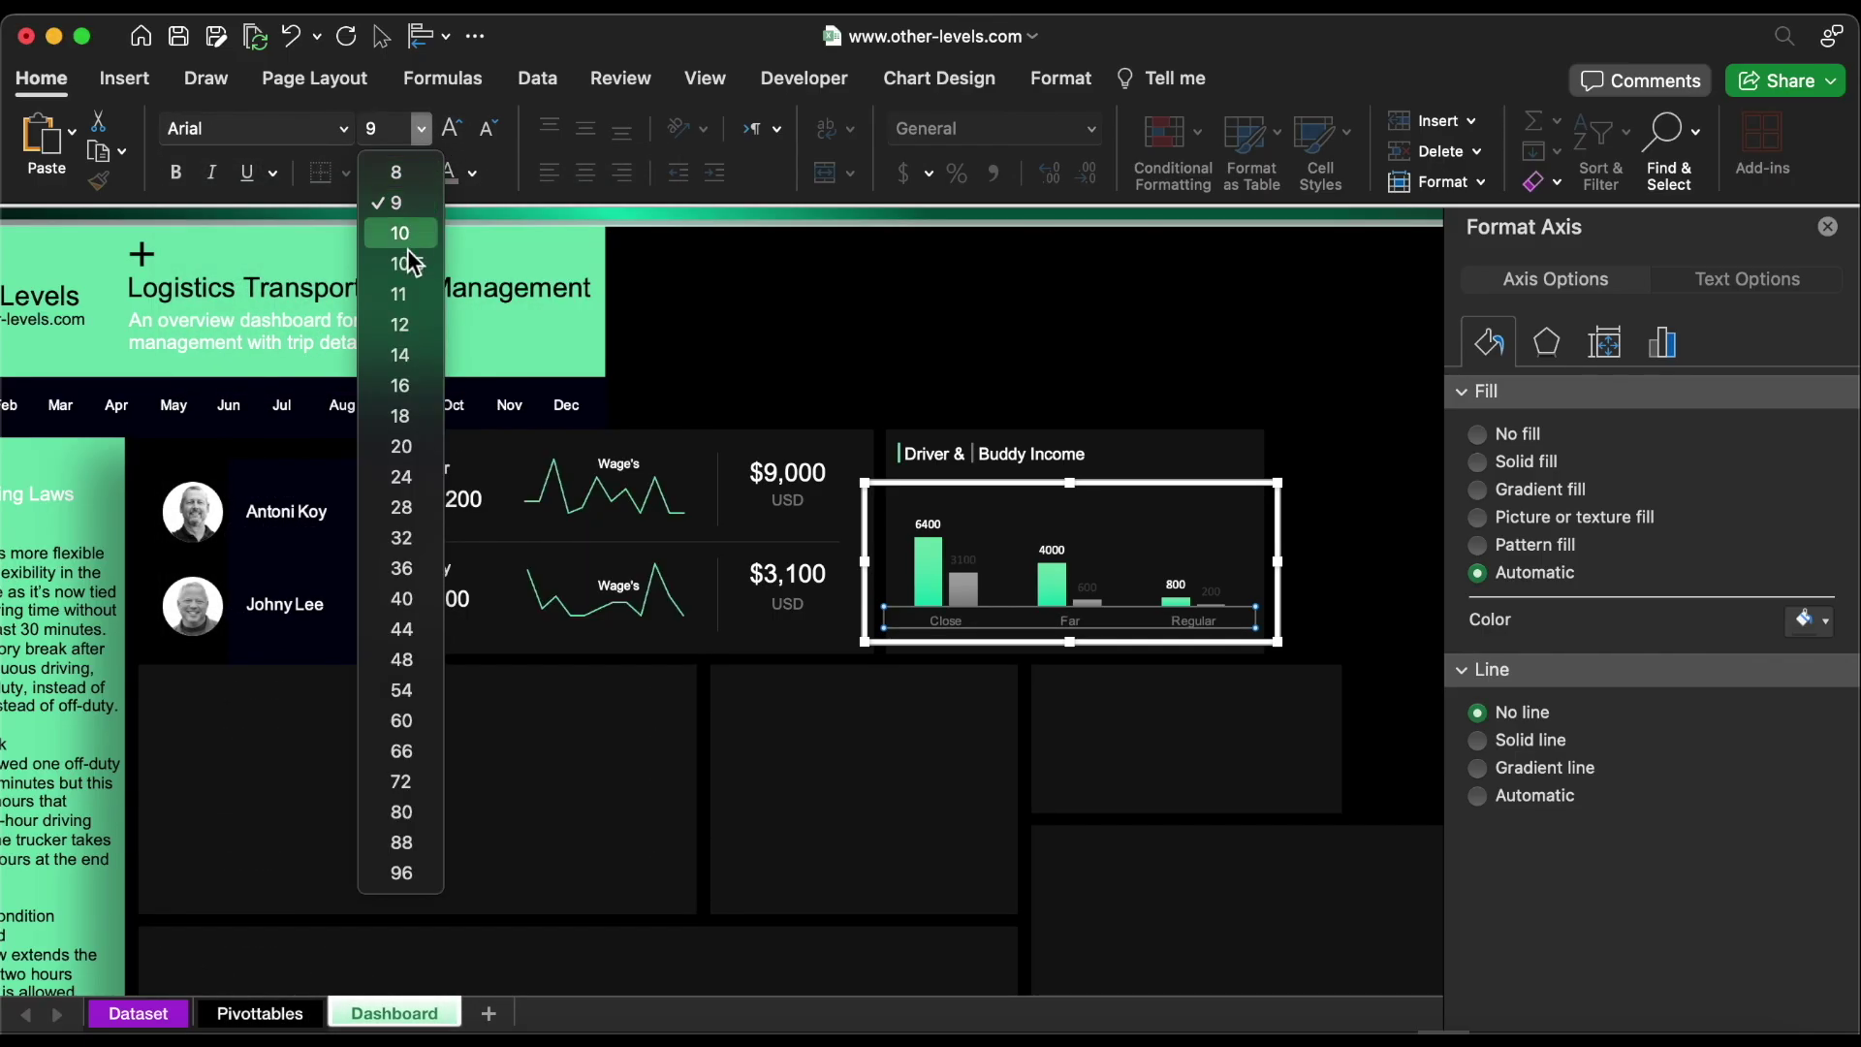
{"action": "left_click", "coordinate": [408, 270]}
Set the green columns' data labels to Arial, 10.5 pt
{"action": "left_click", "coordinate": [926, 523]}
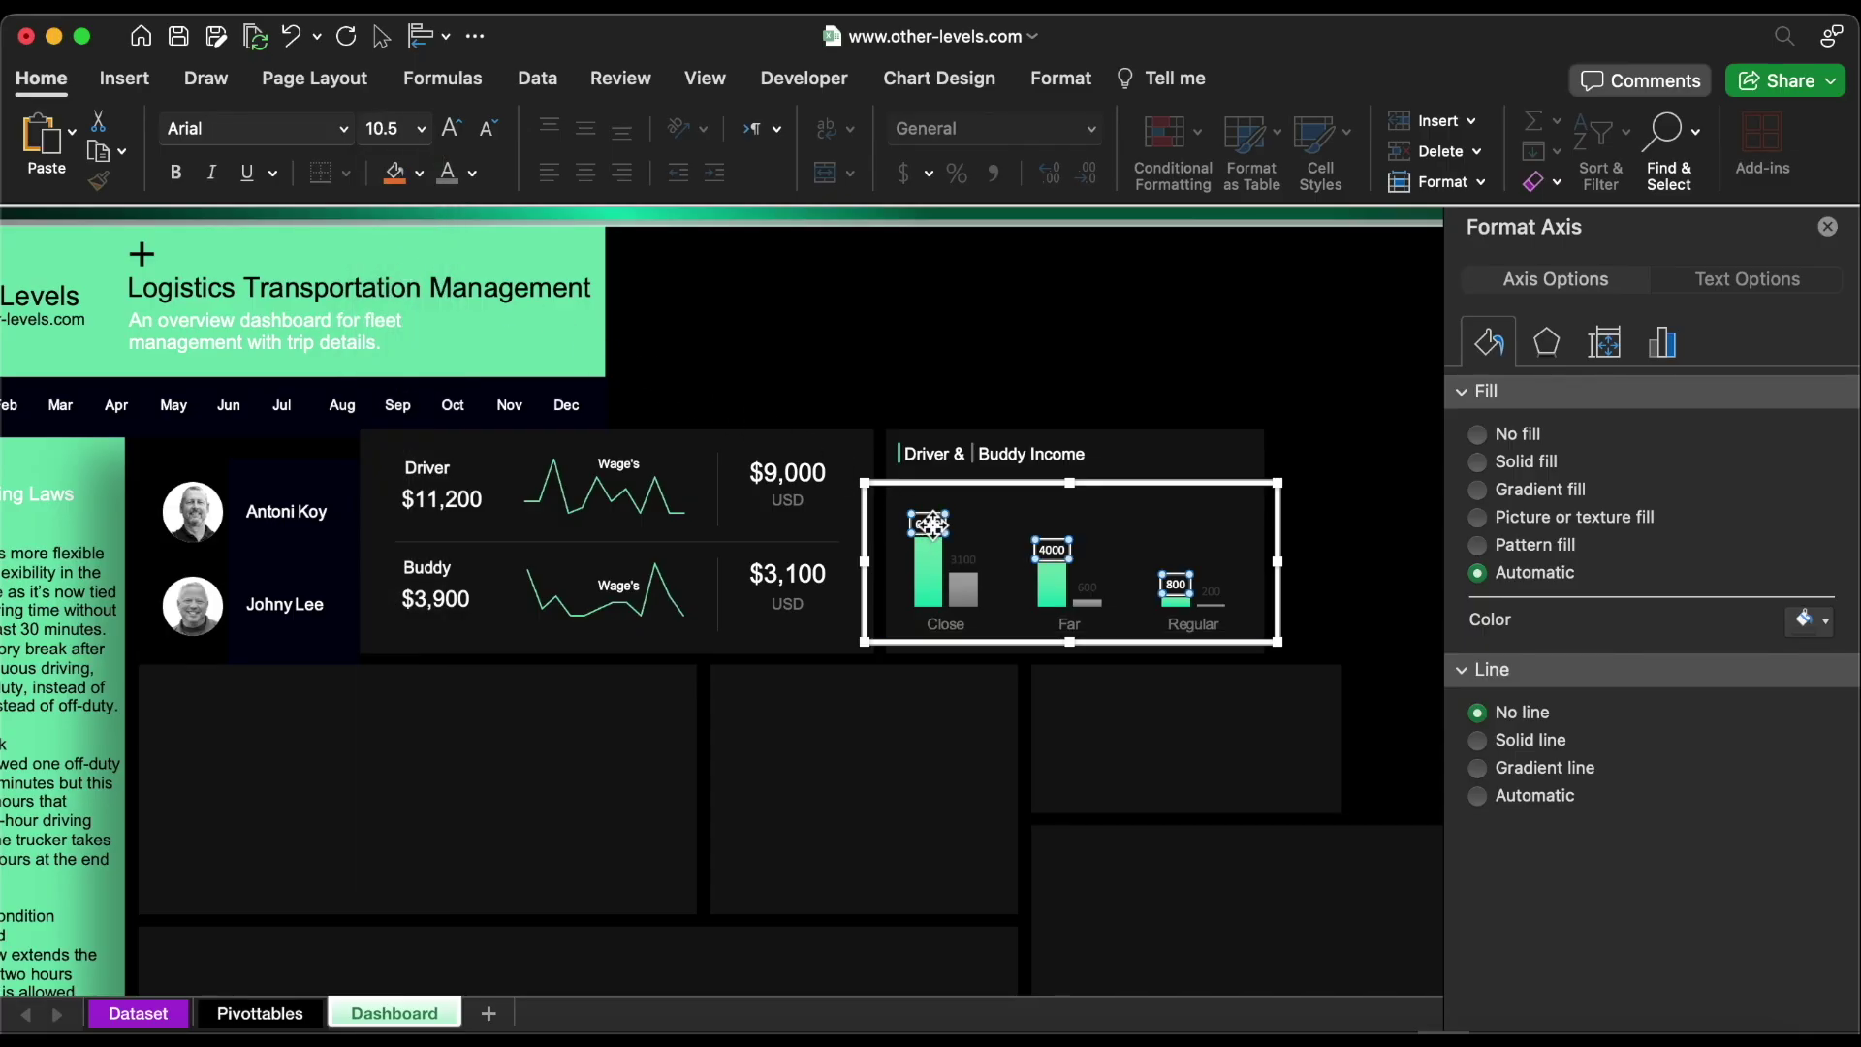
{"action": "left_click", "coordinate": [345, 131]}
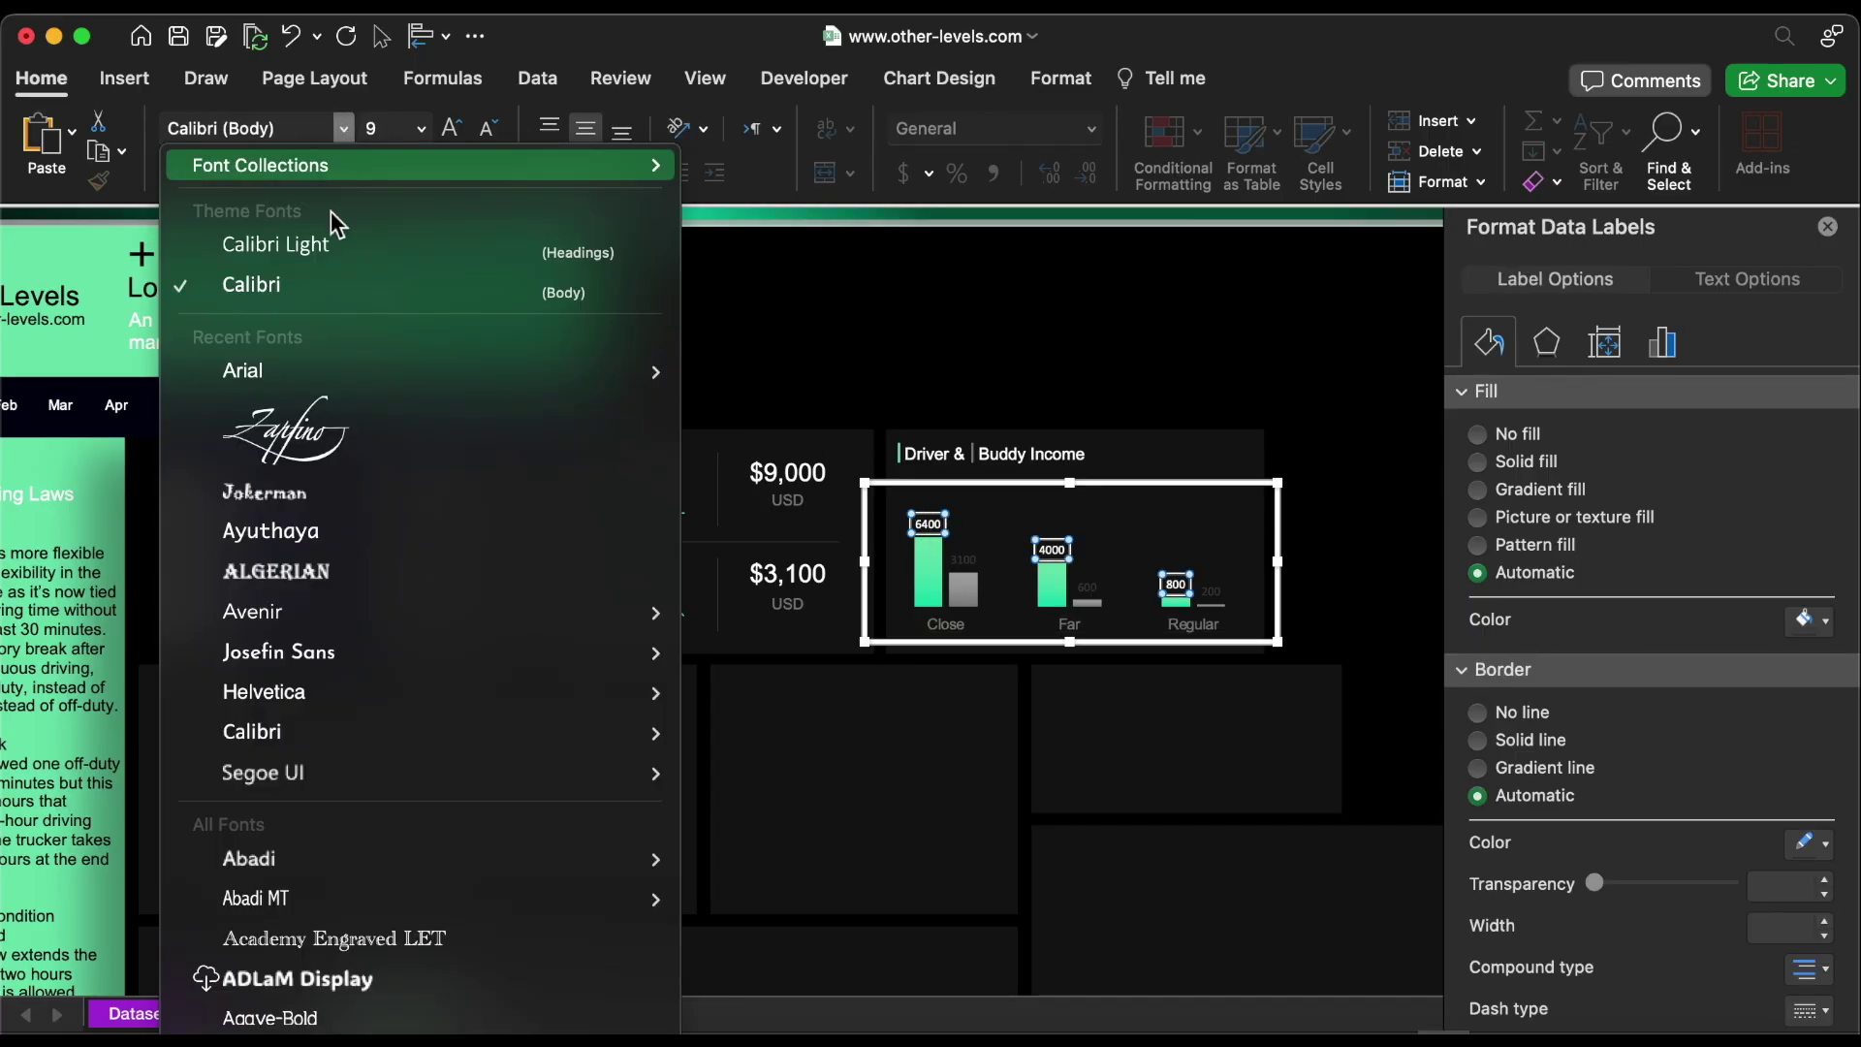
{"action": "left_click", "coordinate": [308, 368]}
{"action": "left_click", "coordinate": [421, 128]}
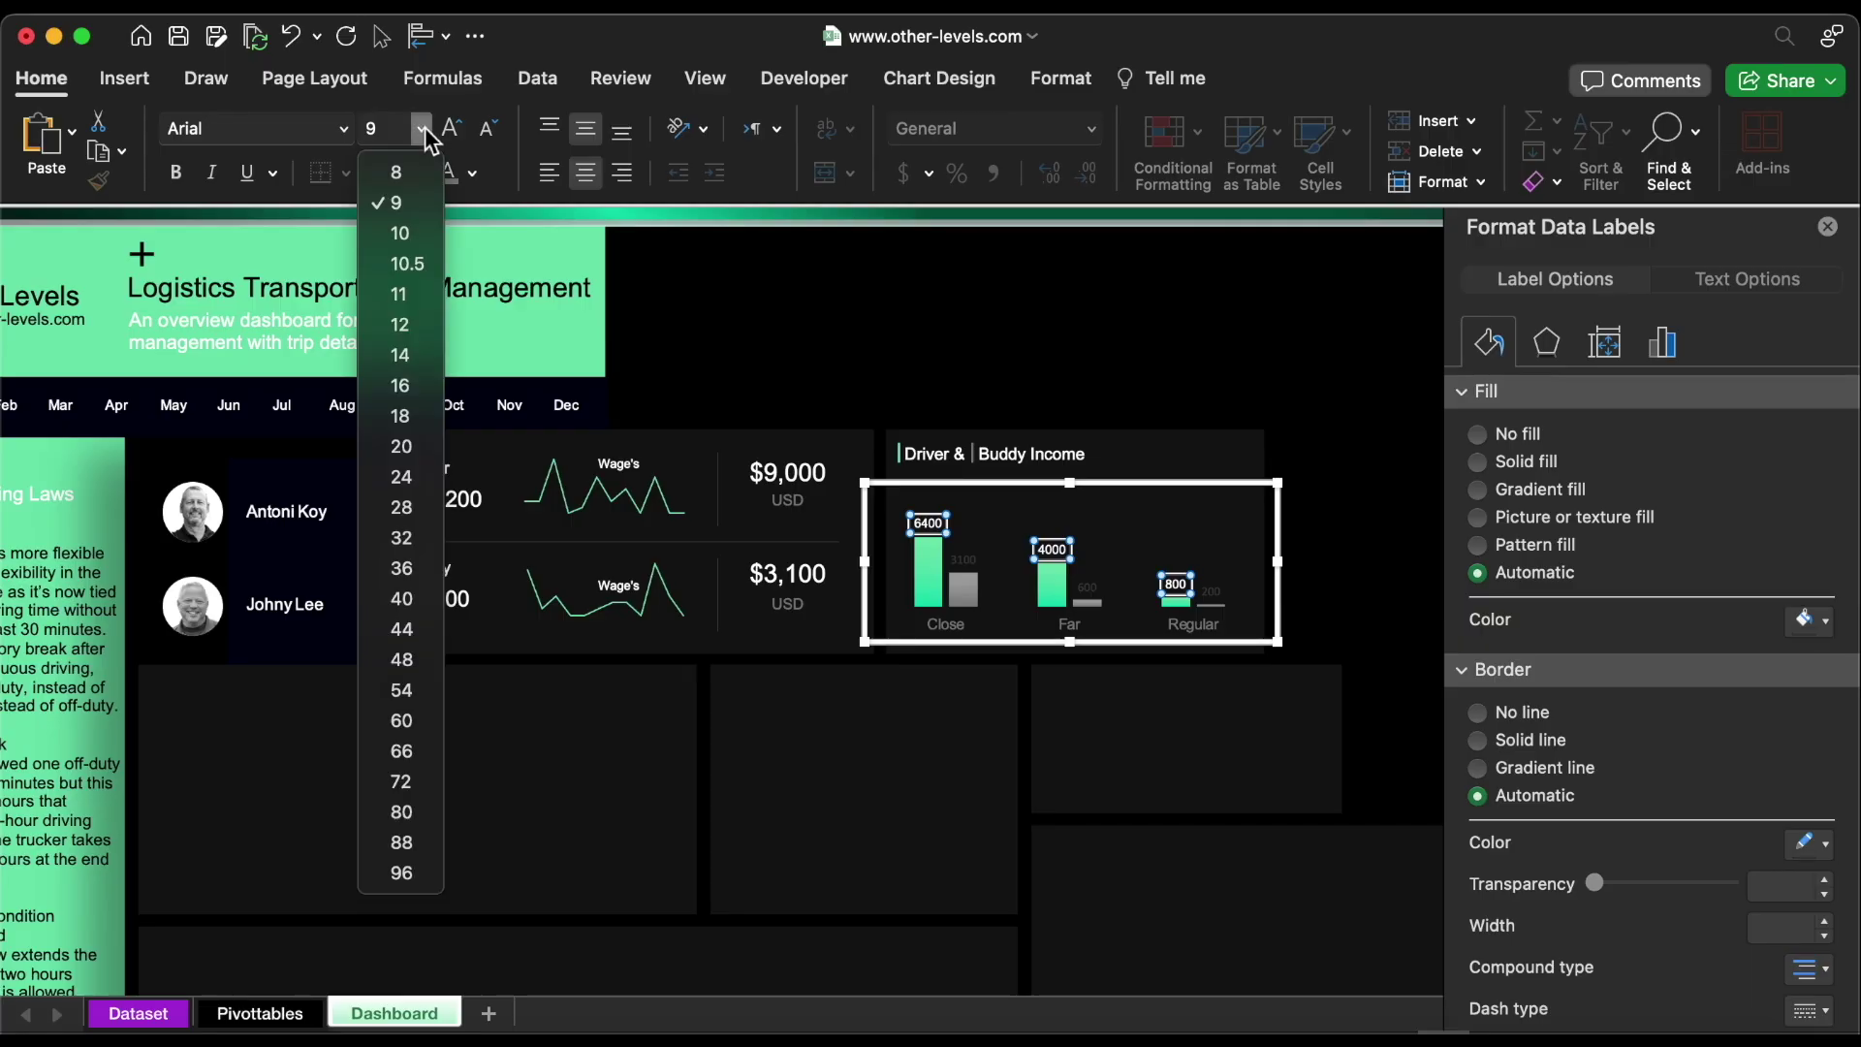
{"action": "left_click", "coordinate": [408, 264]}
Set the gray columns' data labels to 10.5 pt Arial
{"action": "left_click", "coordinate": [963, 560]}
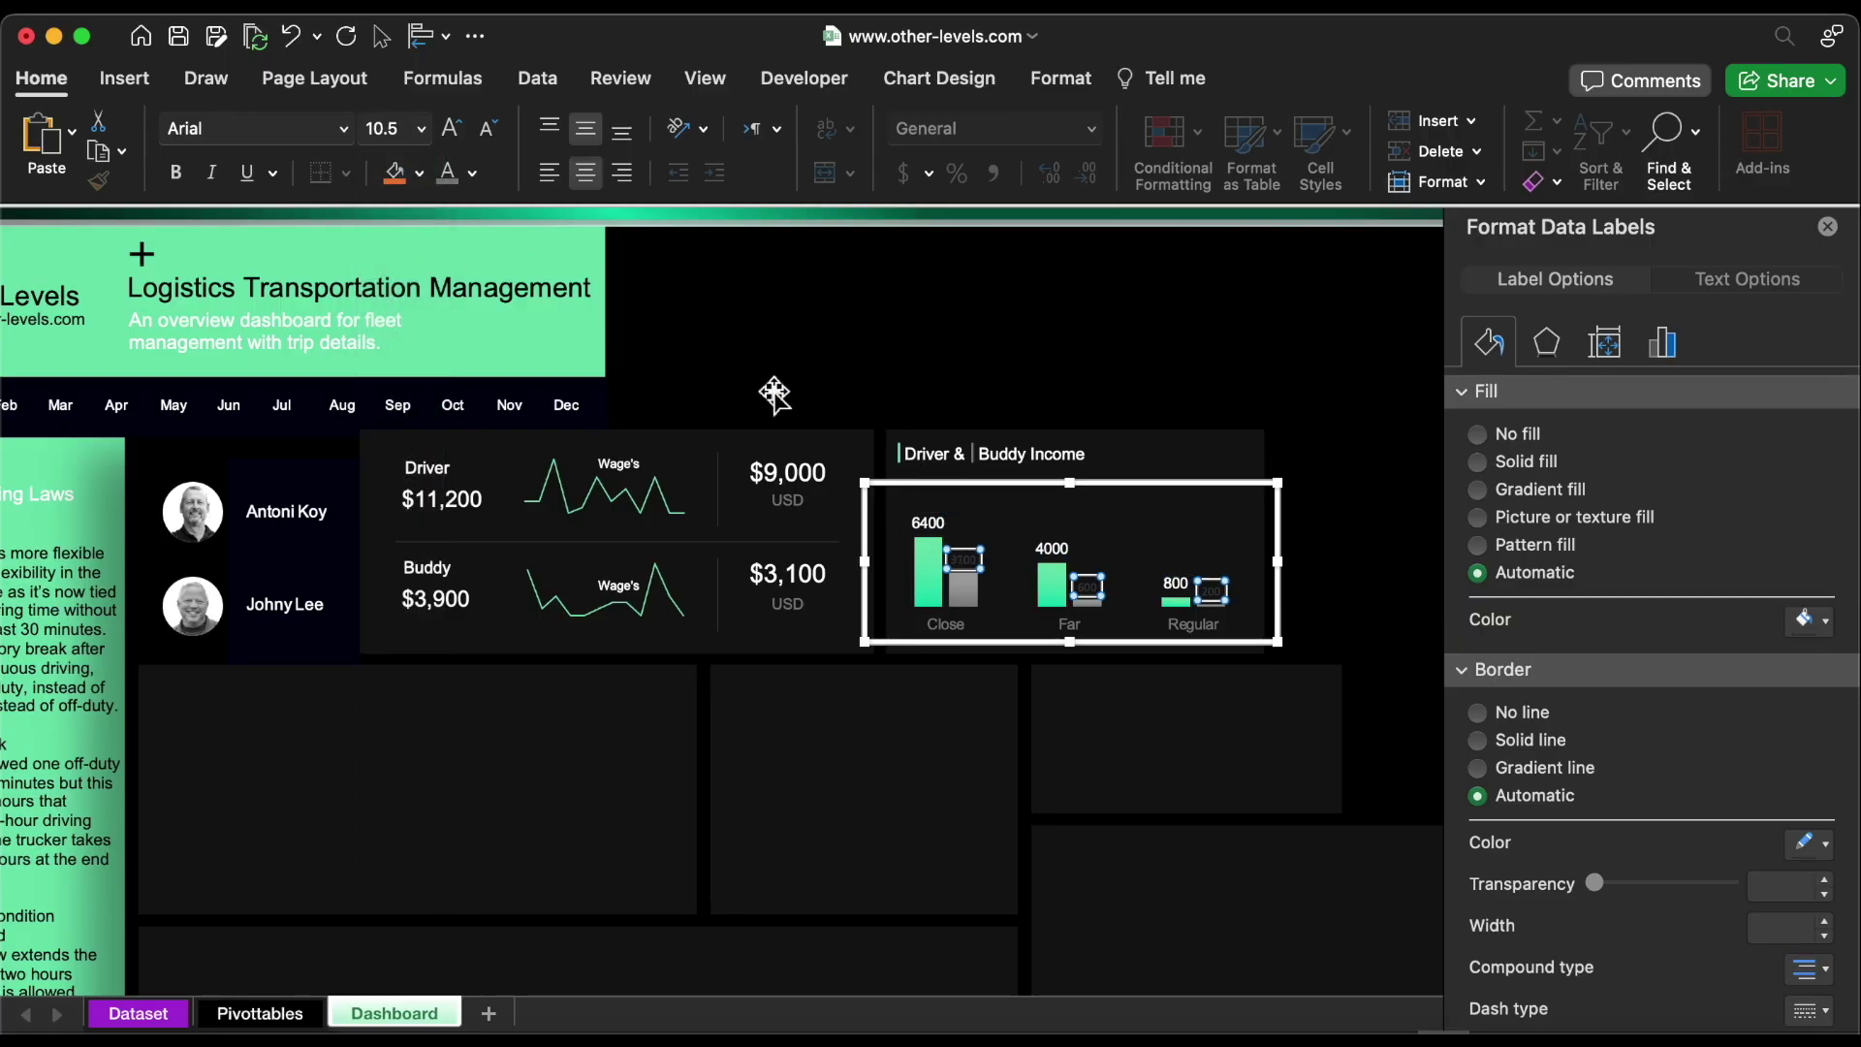
{"action": "left_click", "coordinate": [420, 129]}
{"action": "left_click", "coordinate": [408, 264]}
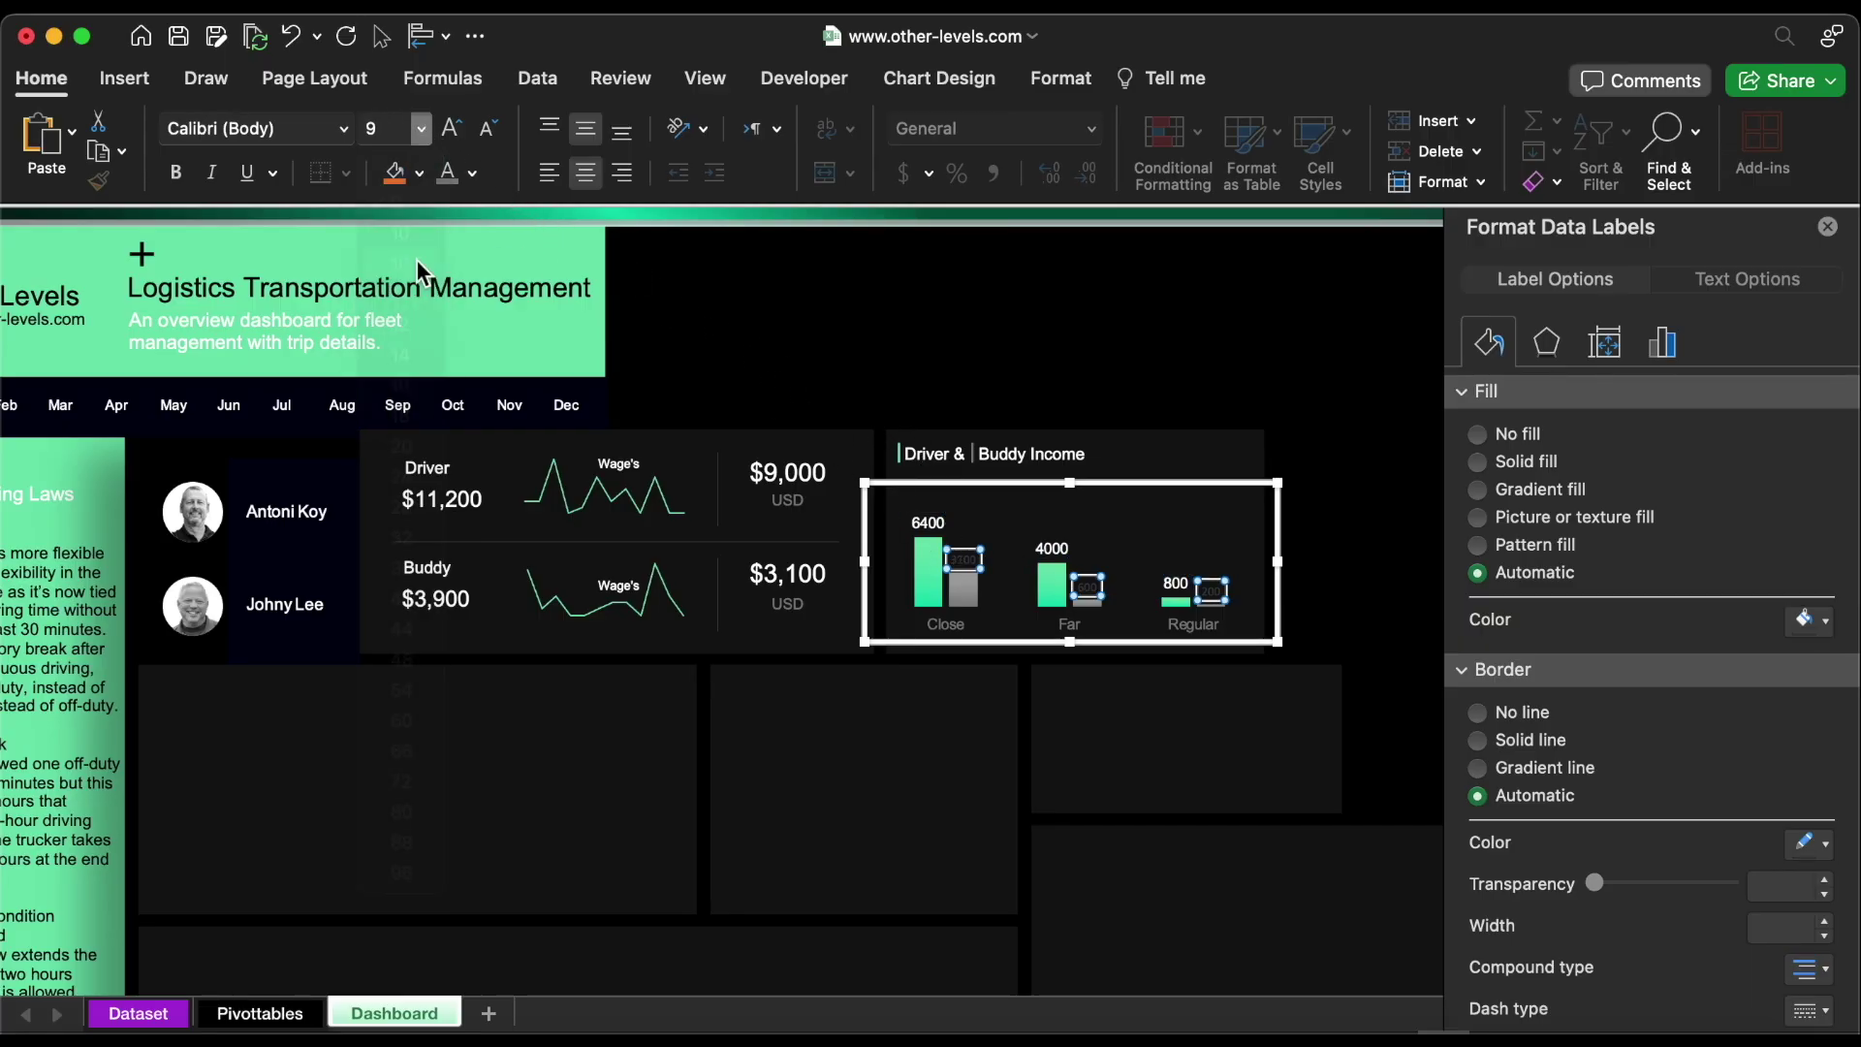
{"action": "left_click", "coordinate": [345, 128]}
{"action": "left_click", "coordinate": [303, 373]}
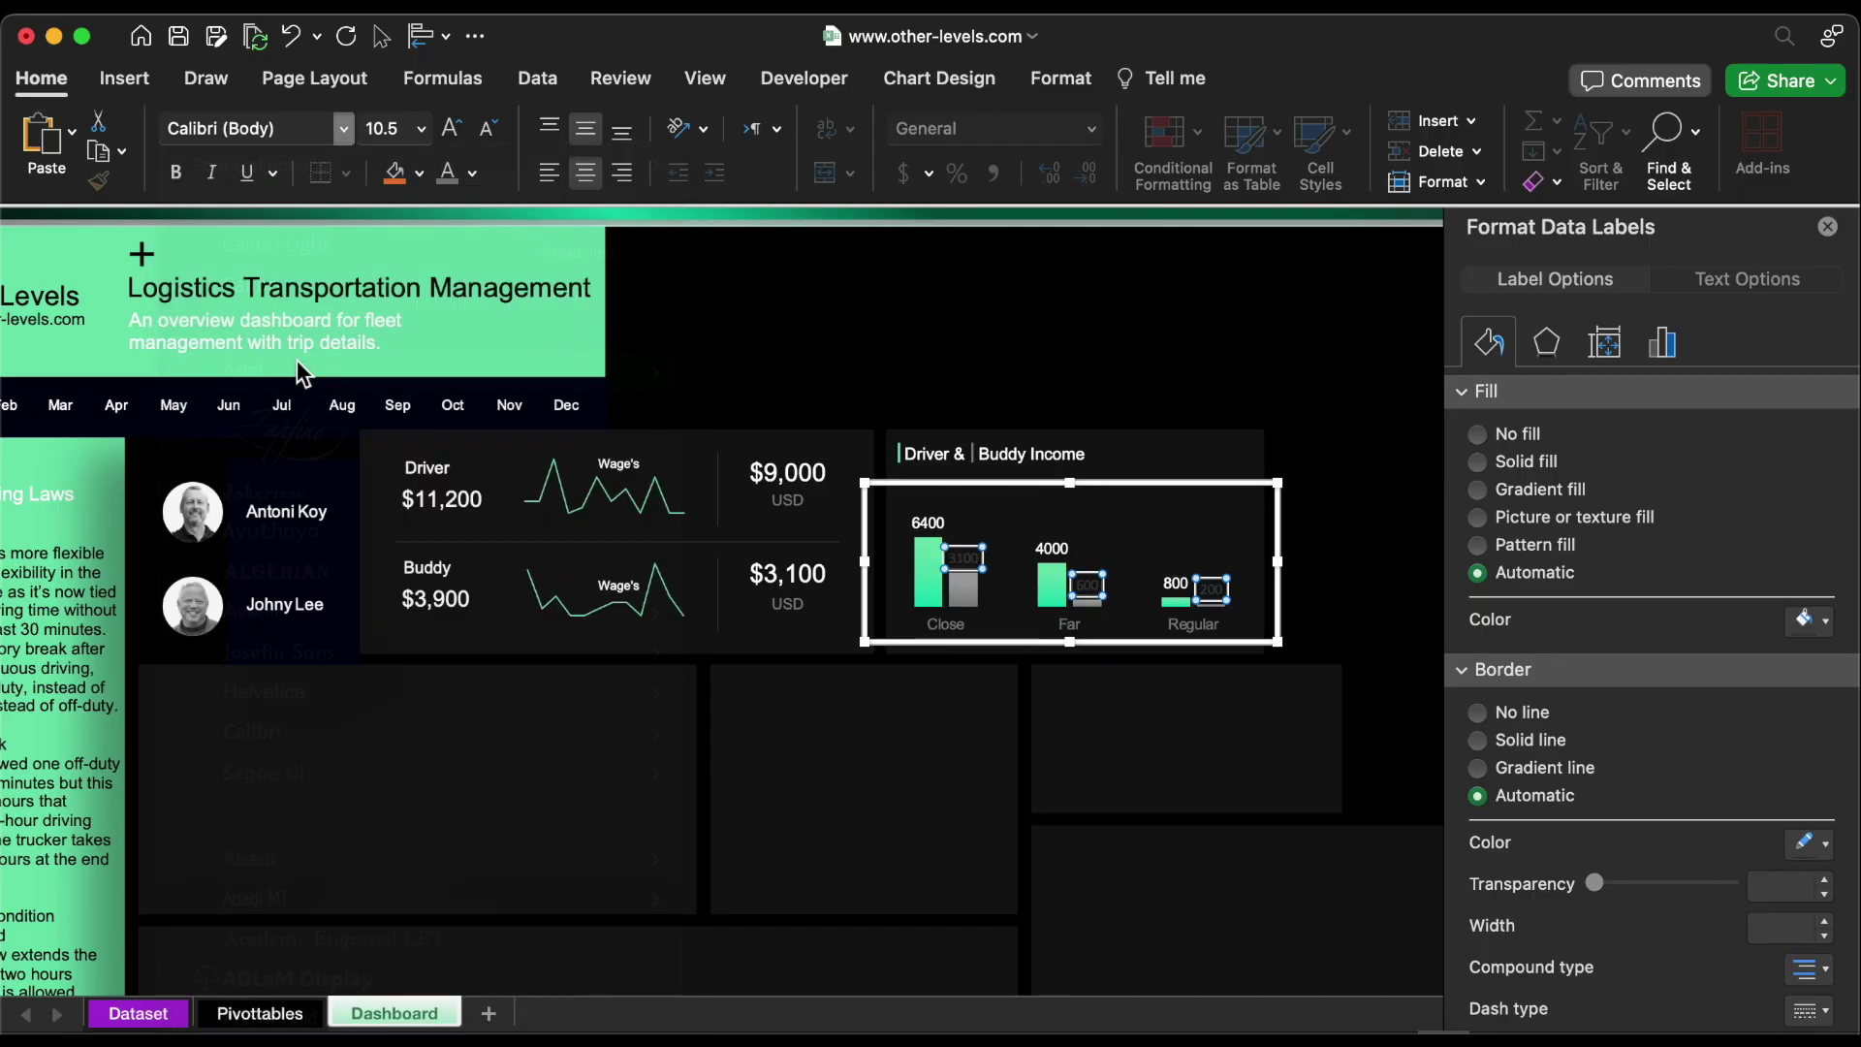
Color the gray columns' data labels white and format them as numbers with zero decimals and a thousands separator
{"action": "left_click", "coordinate": [472, 172]}
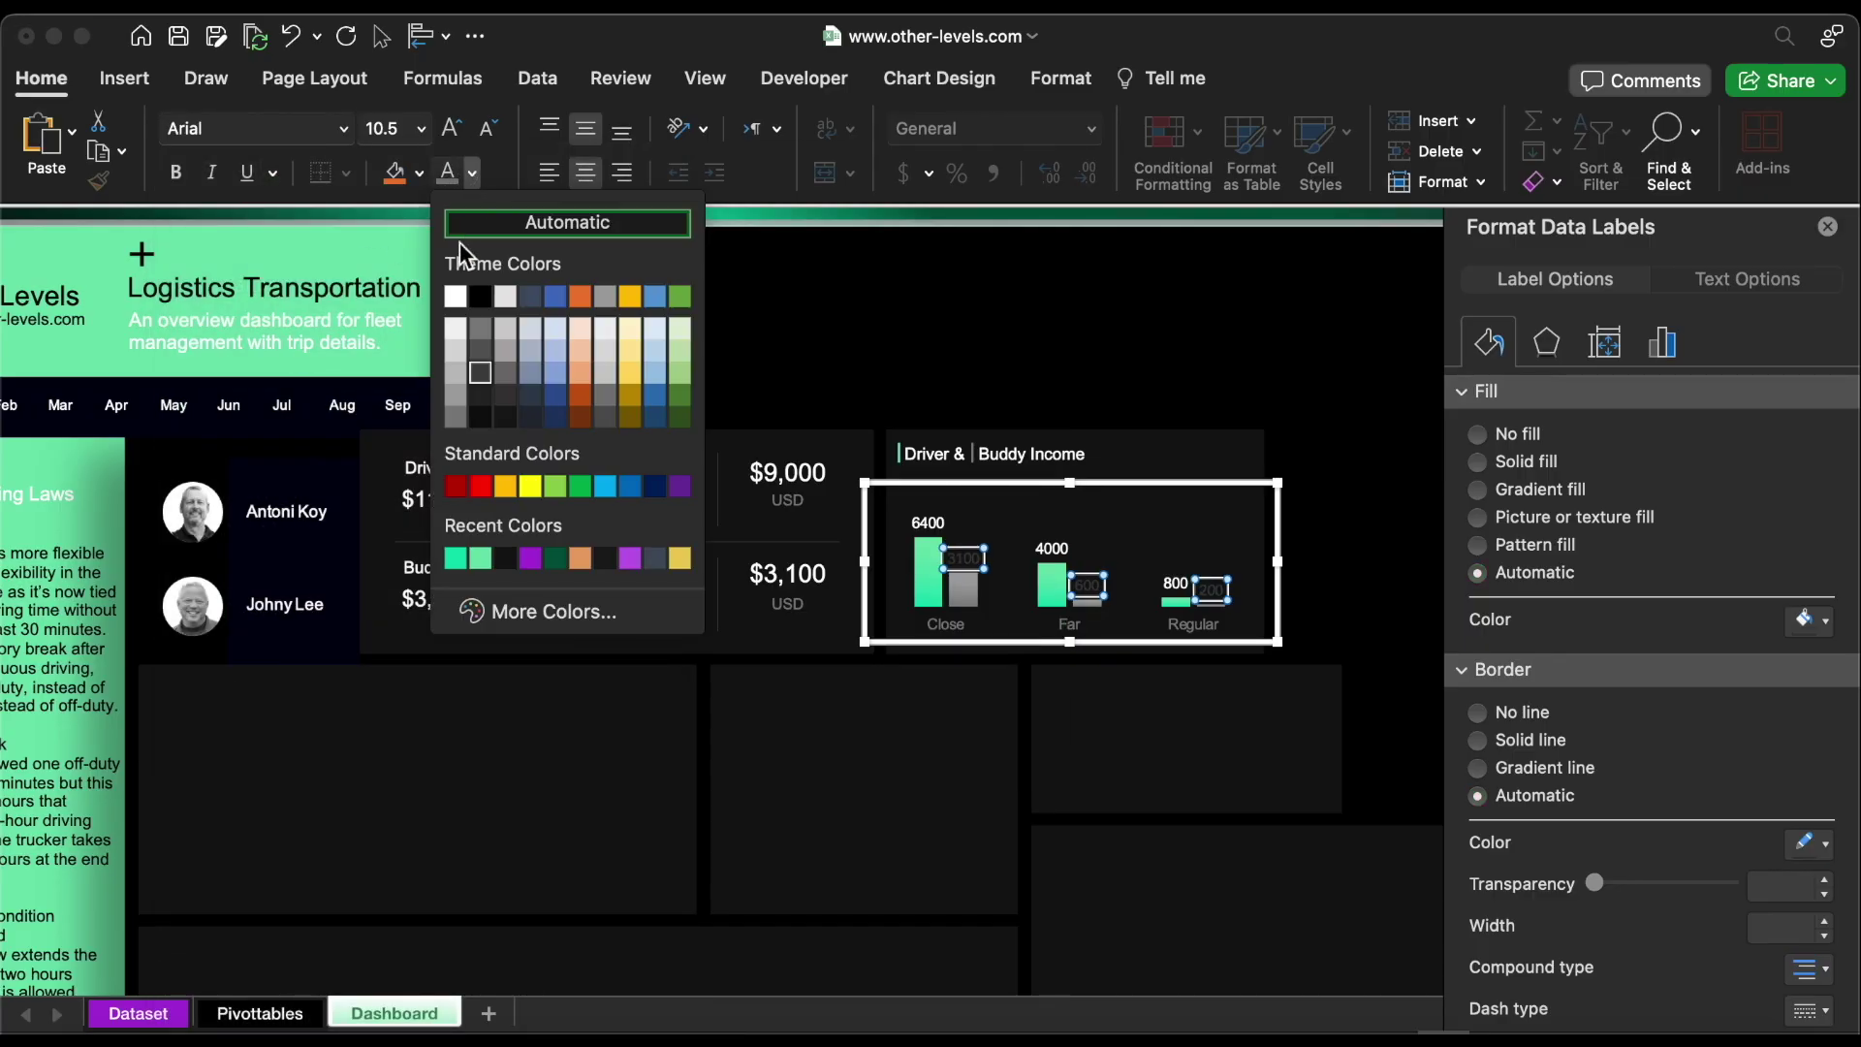
{"action": "left_click", "coordinate": [454, 296]}
{"action": "left_click", "coordinate": [1662, 342]}
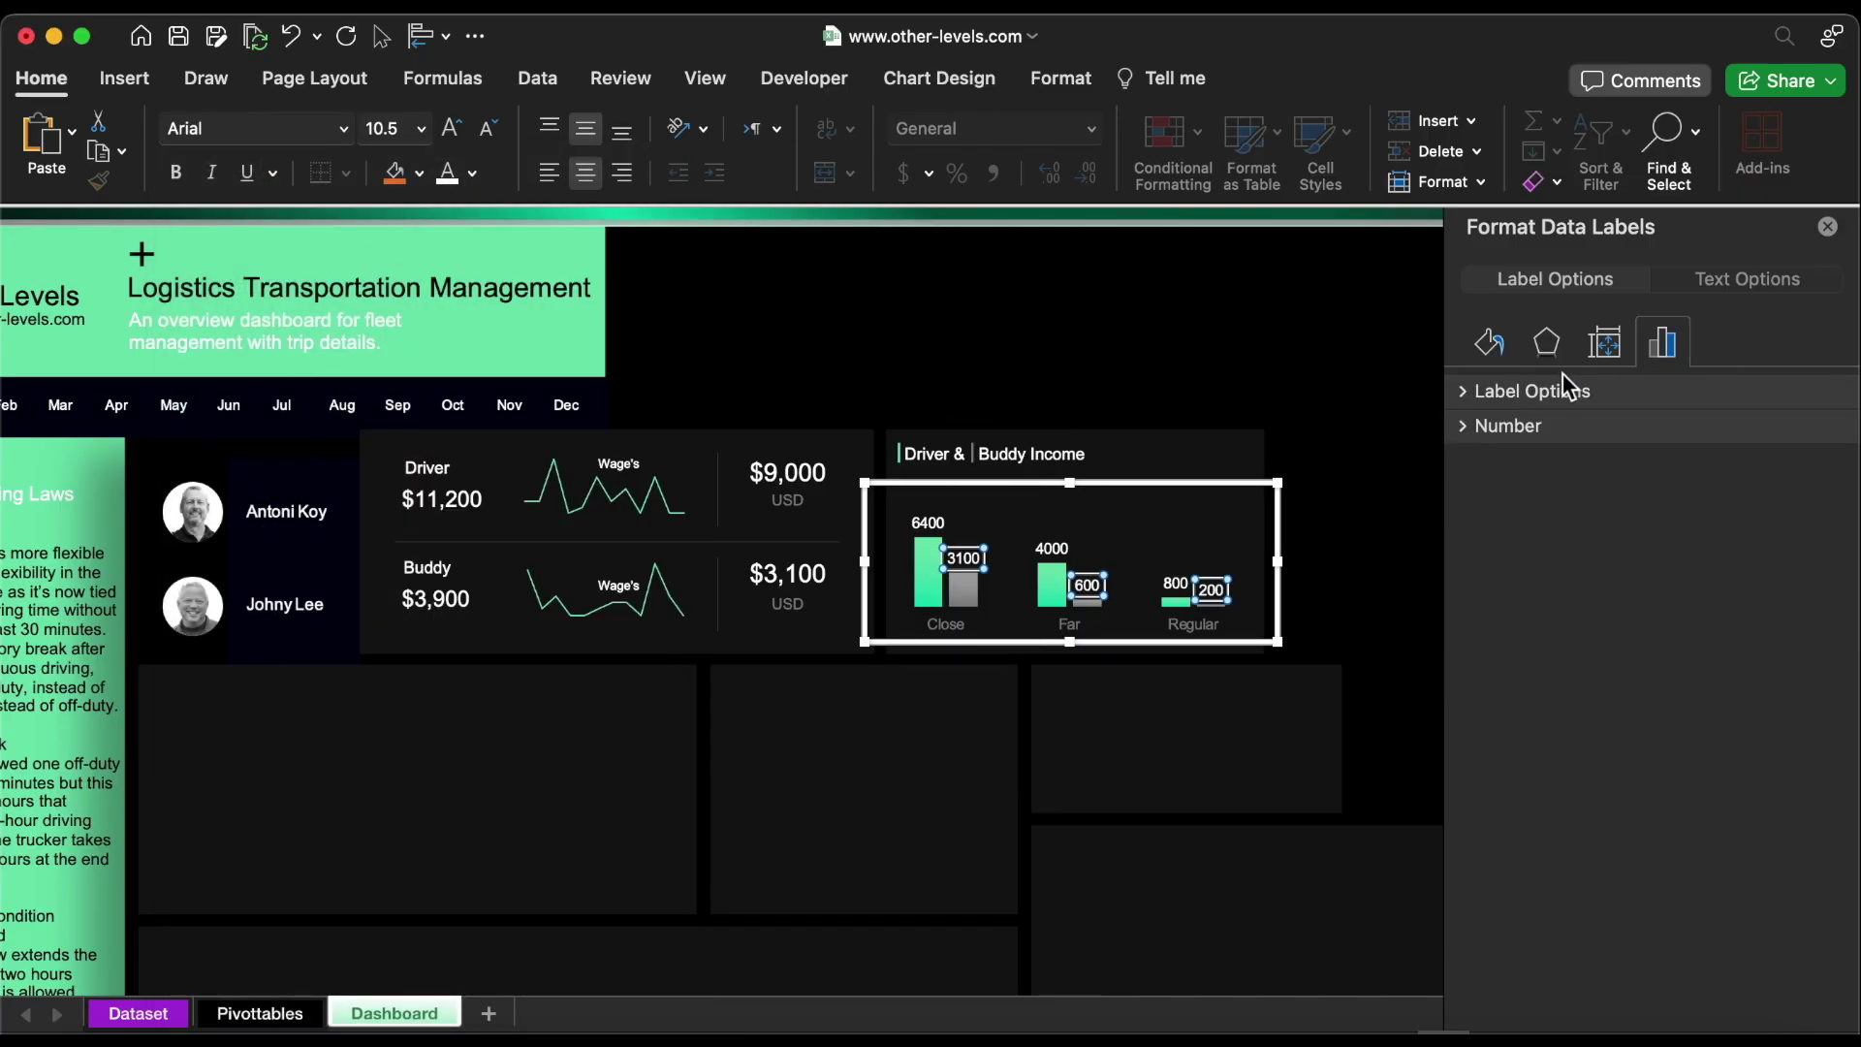
{"action": "left_click", "coordinate": [1575, 390]}
{"action": "left_click", "coordinate": [1507, 979]}
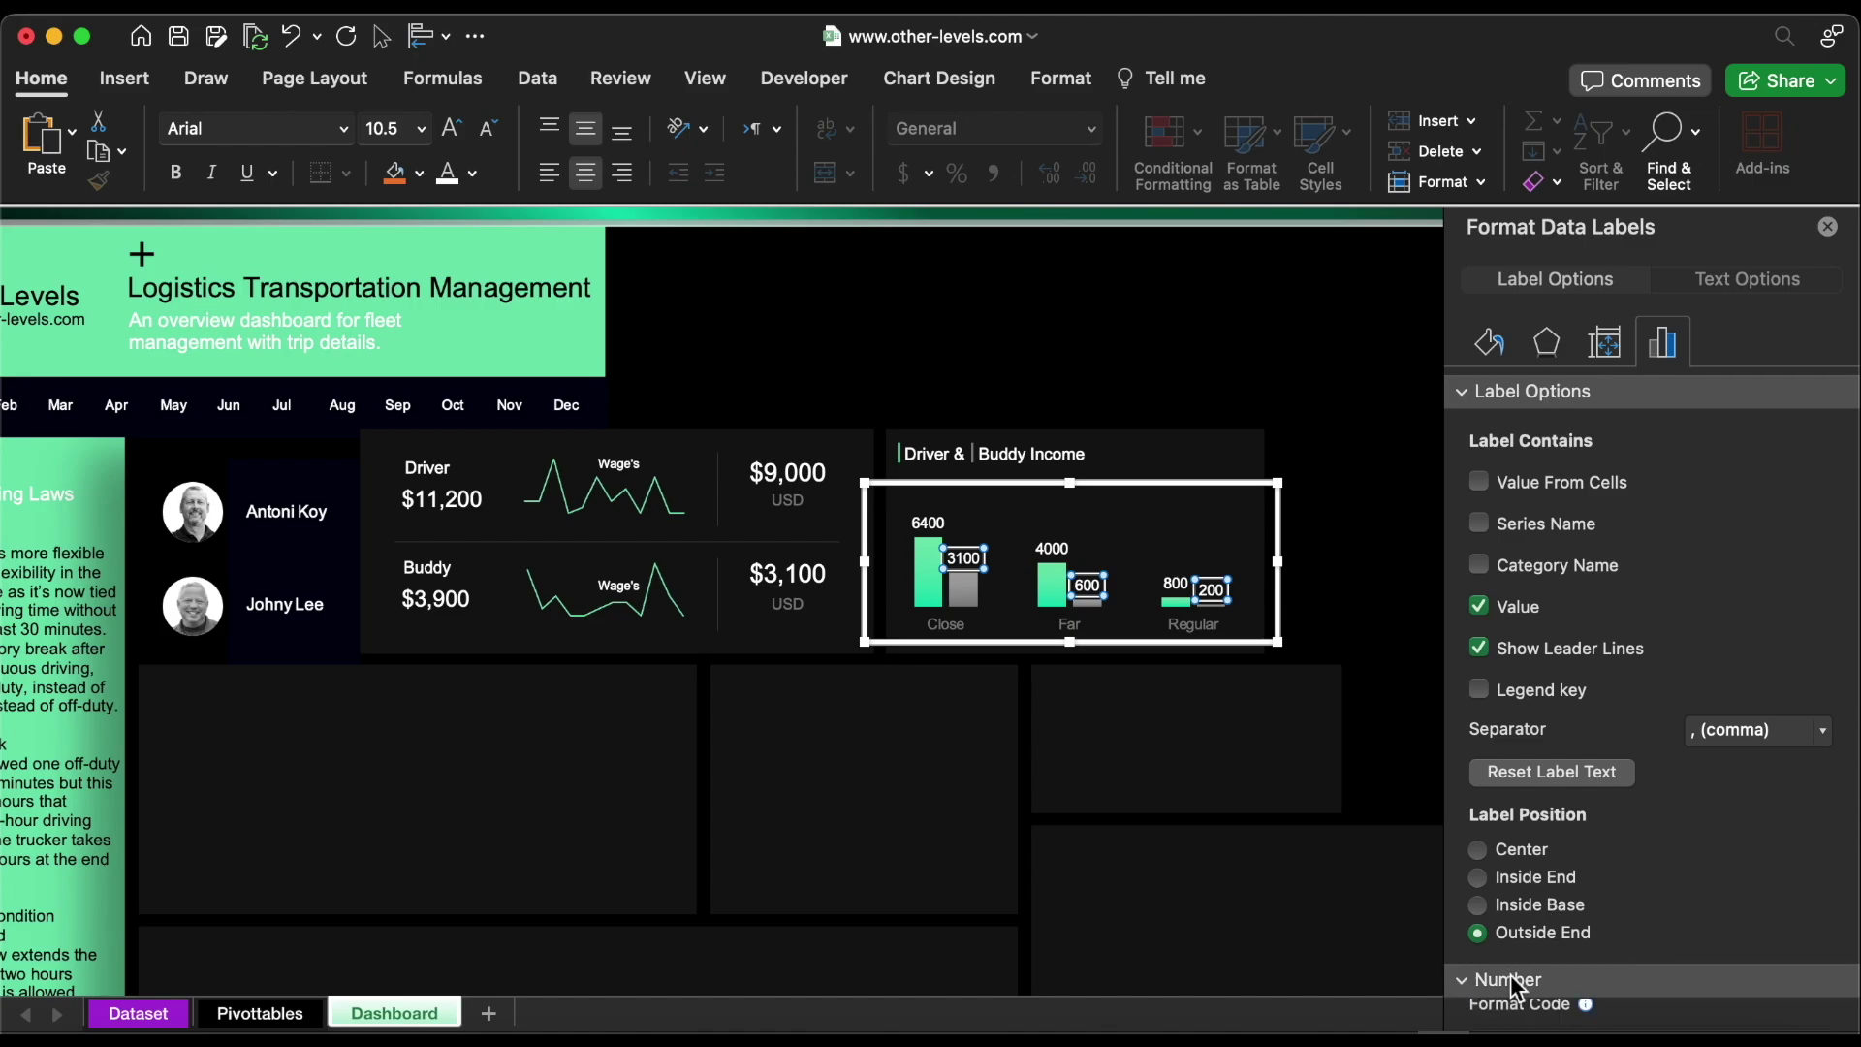
{"action": "left_click", "coordinate": [1589, 836]}
{"action": "left_click", "coordinate": [1604, 867]}
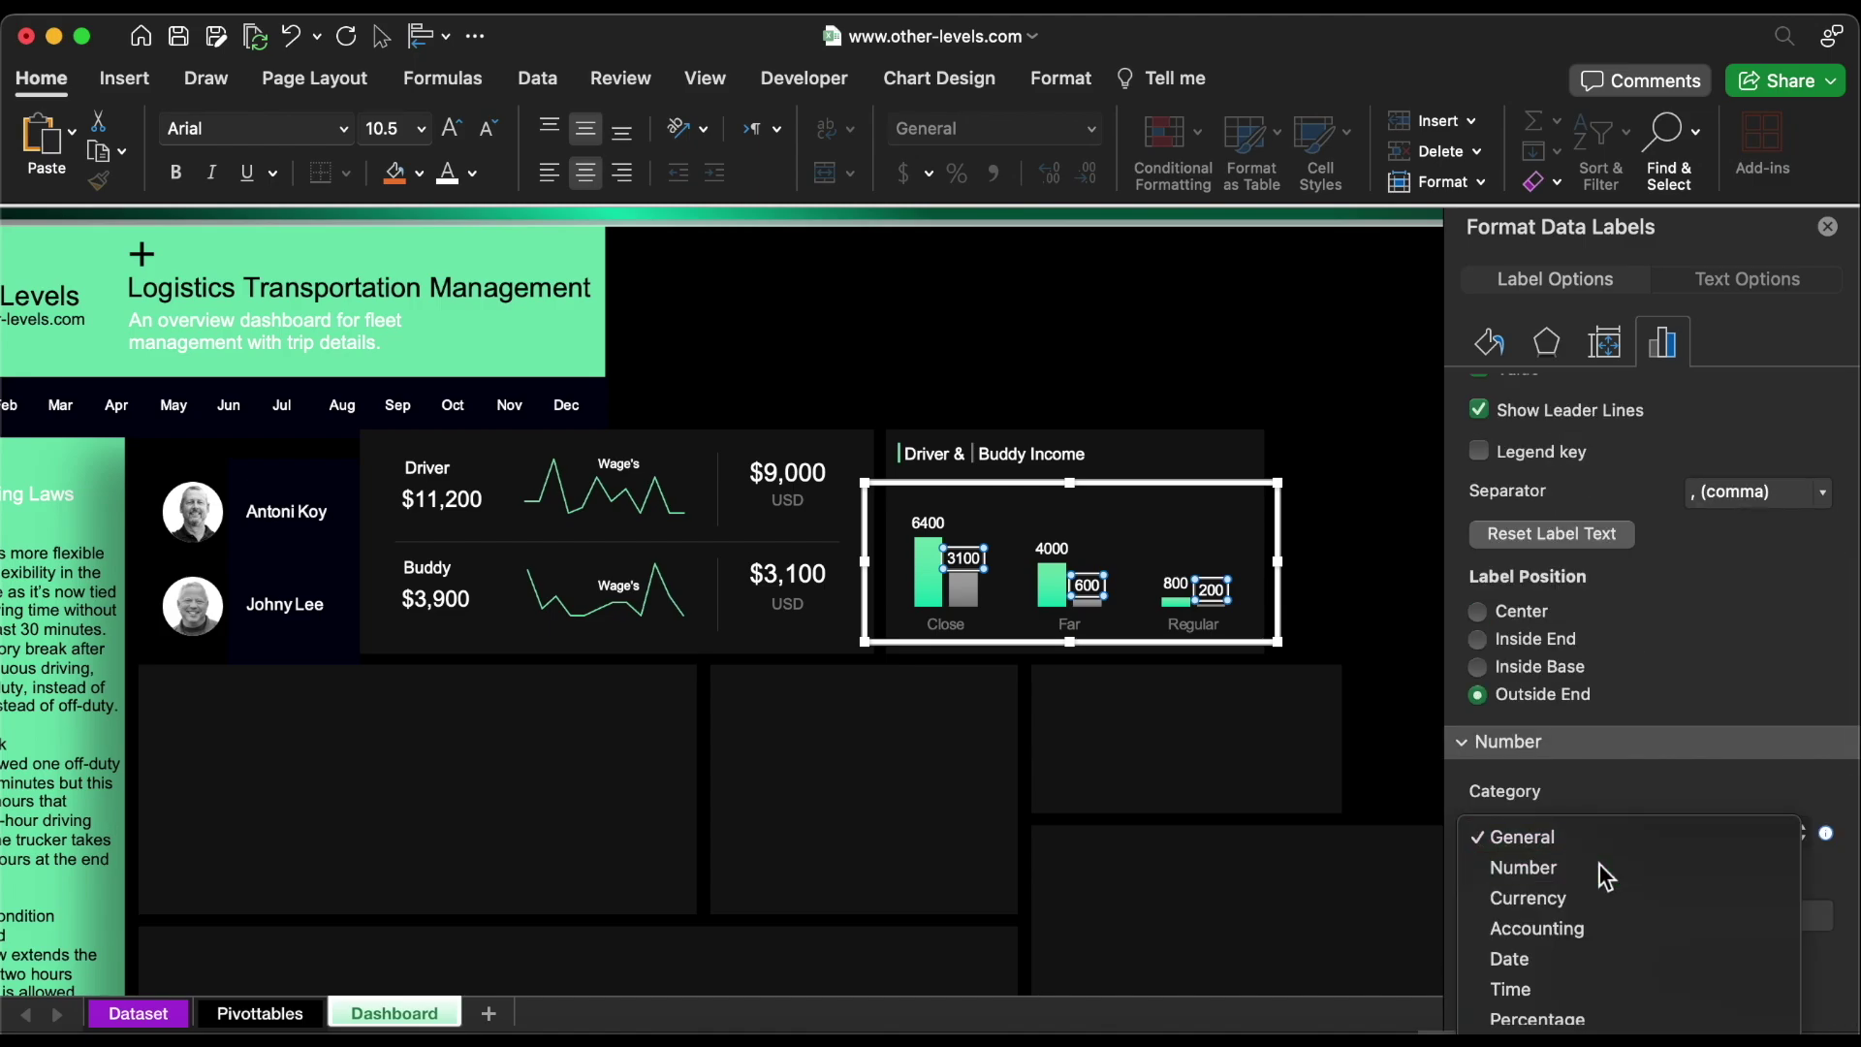
{"action": "double_click", "coordinate": [1761, 872]}
{"action": "type", "text": "0"}
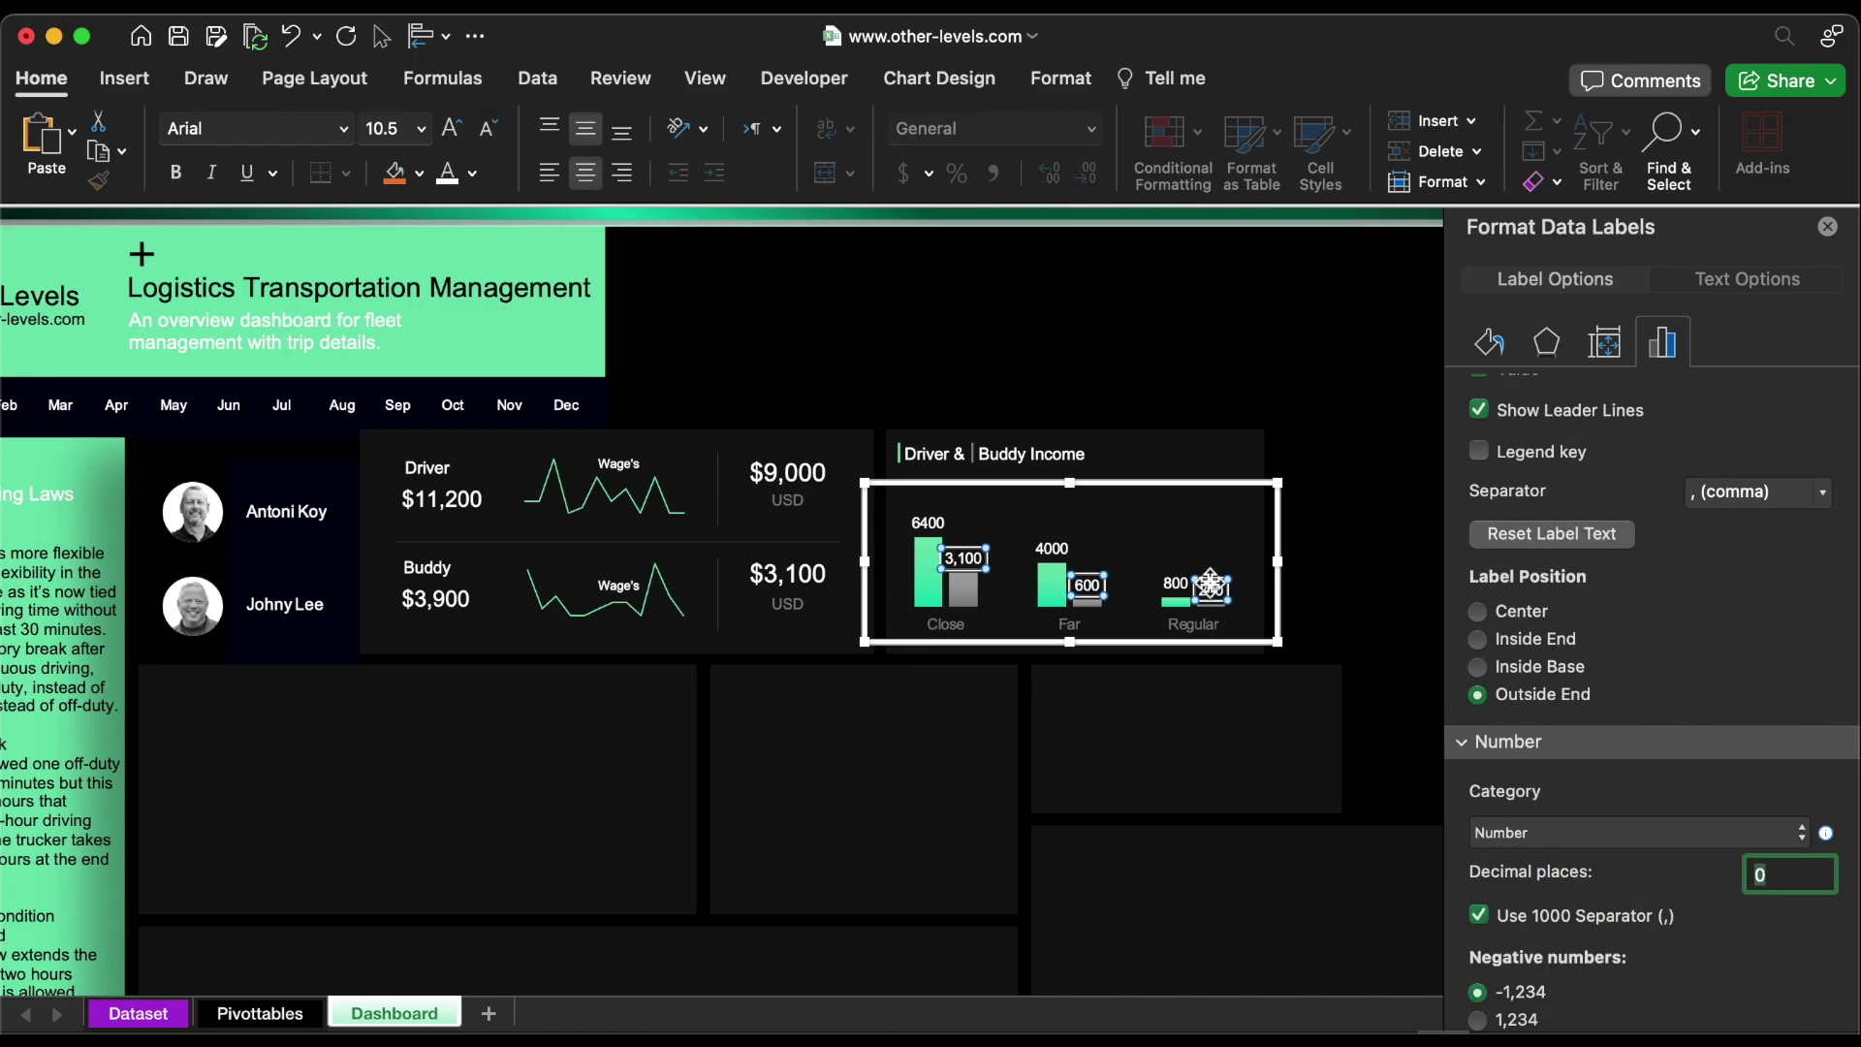
Format the green columns' data labels as numbers with zero decimal places and a thousands separator
{"action": "left_click", "coordinate": [1063, 550]}
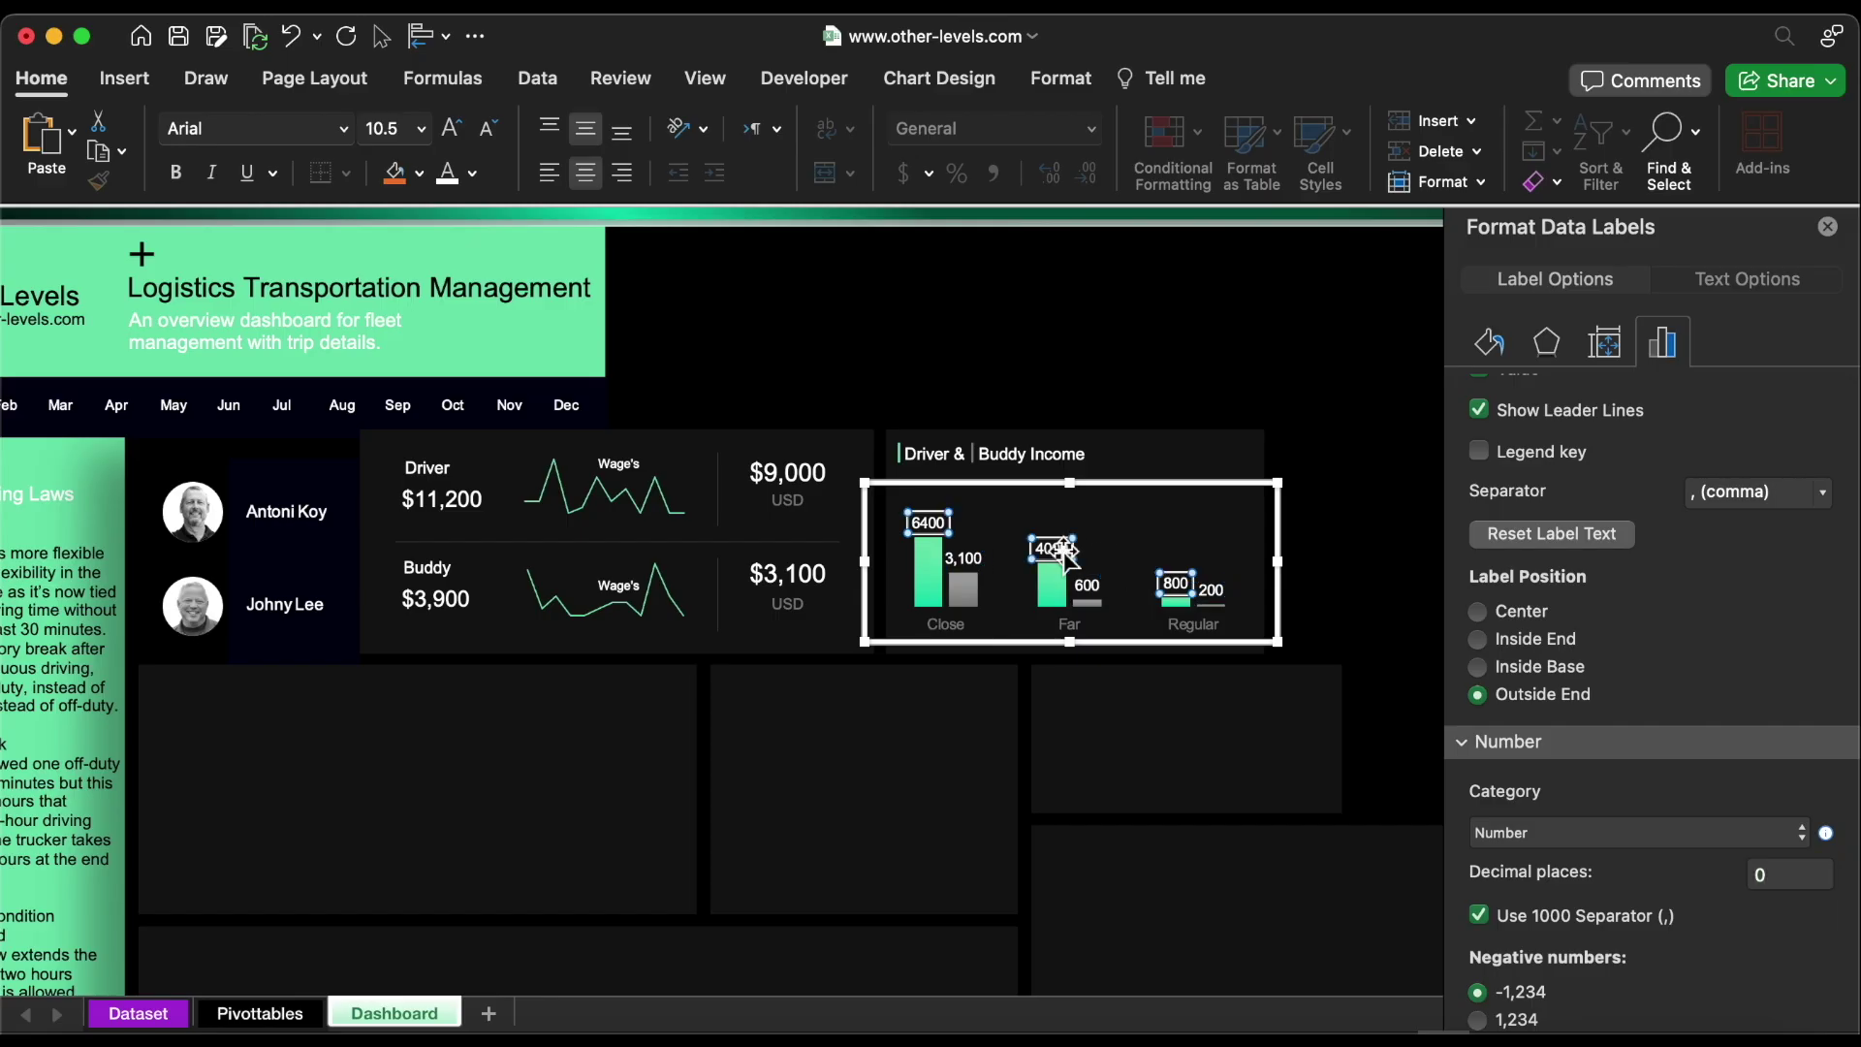
{"action": "left_click", "coordinate": [1551, 835]}
{"action": "left_click", "coordinate": [1565, 869]}
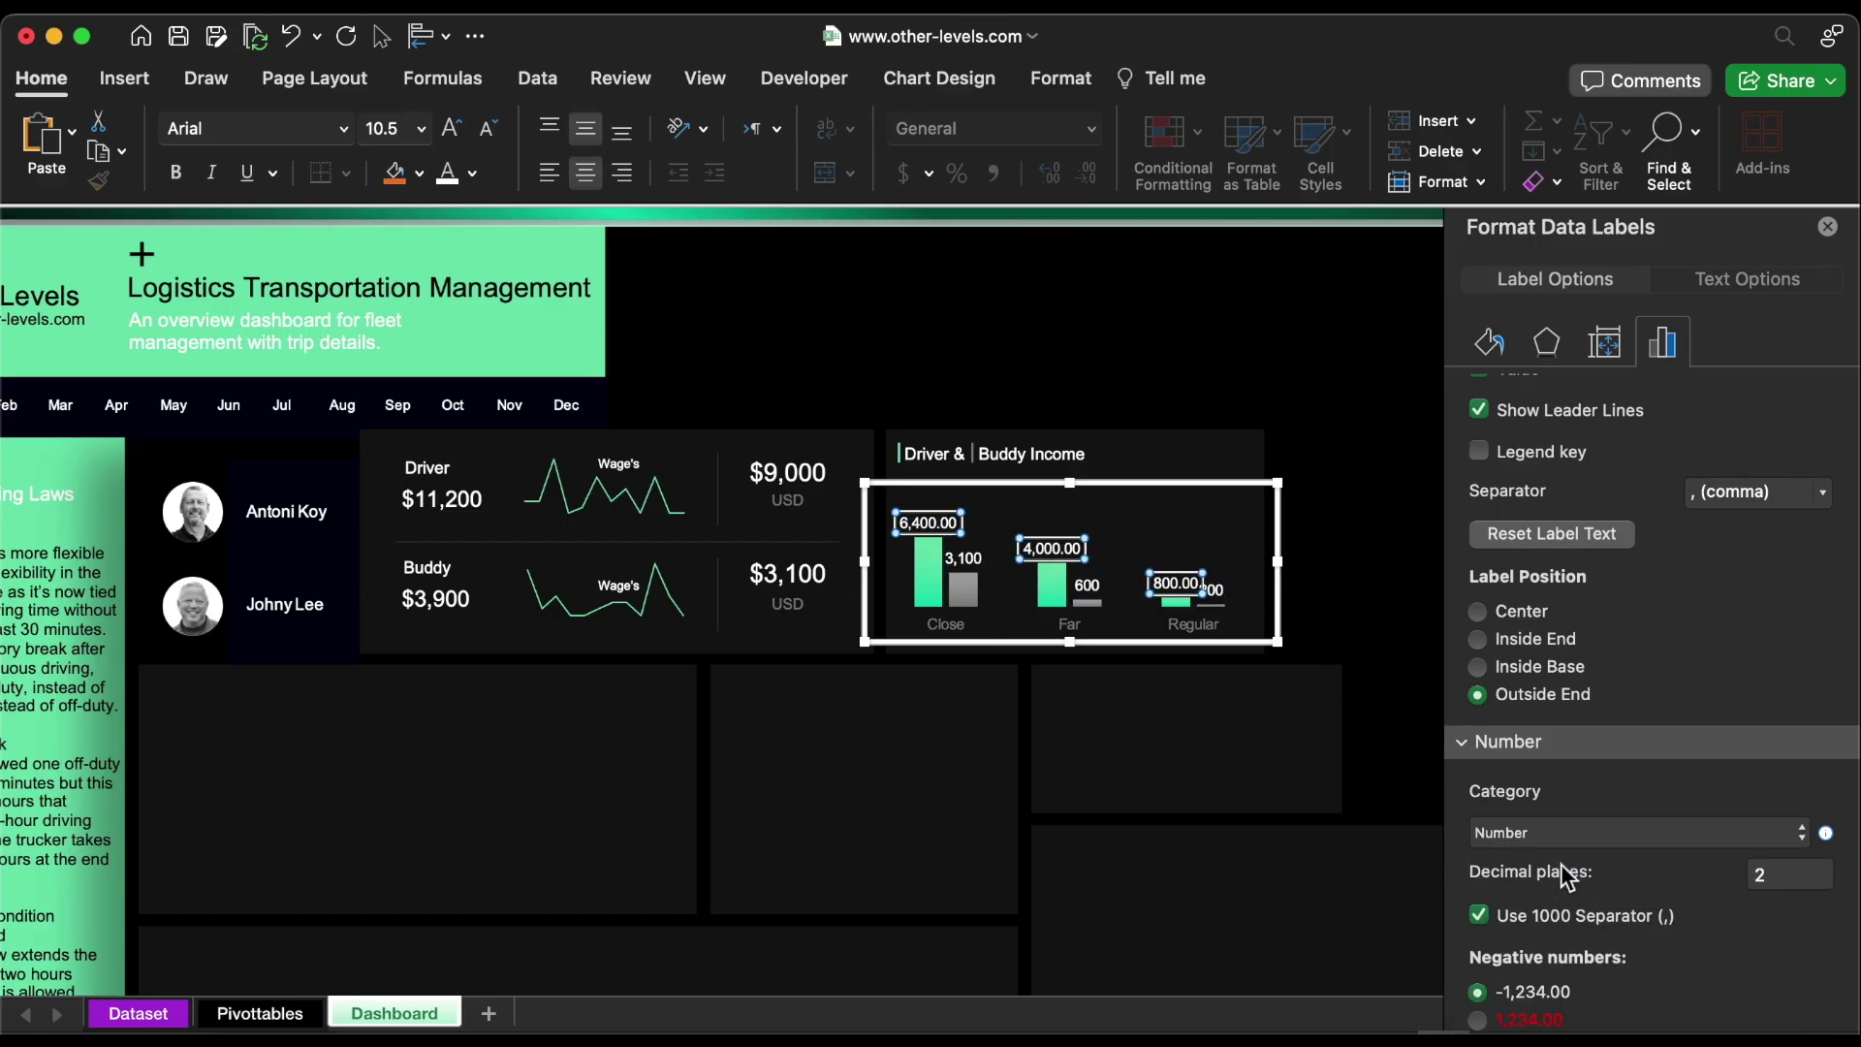
{"action": "double_click", "coordinate": [1778, 872]}
{"action": "type", "text": "0"}
Set the income columns' gap width to 175% and series overlap to -40%, and nudge the chart into position on its card
{"action": "left_click_drag", "start_coordinate": [1247, 628], "coordinate": [1254, 630]}
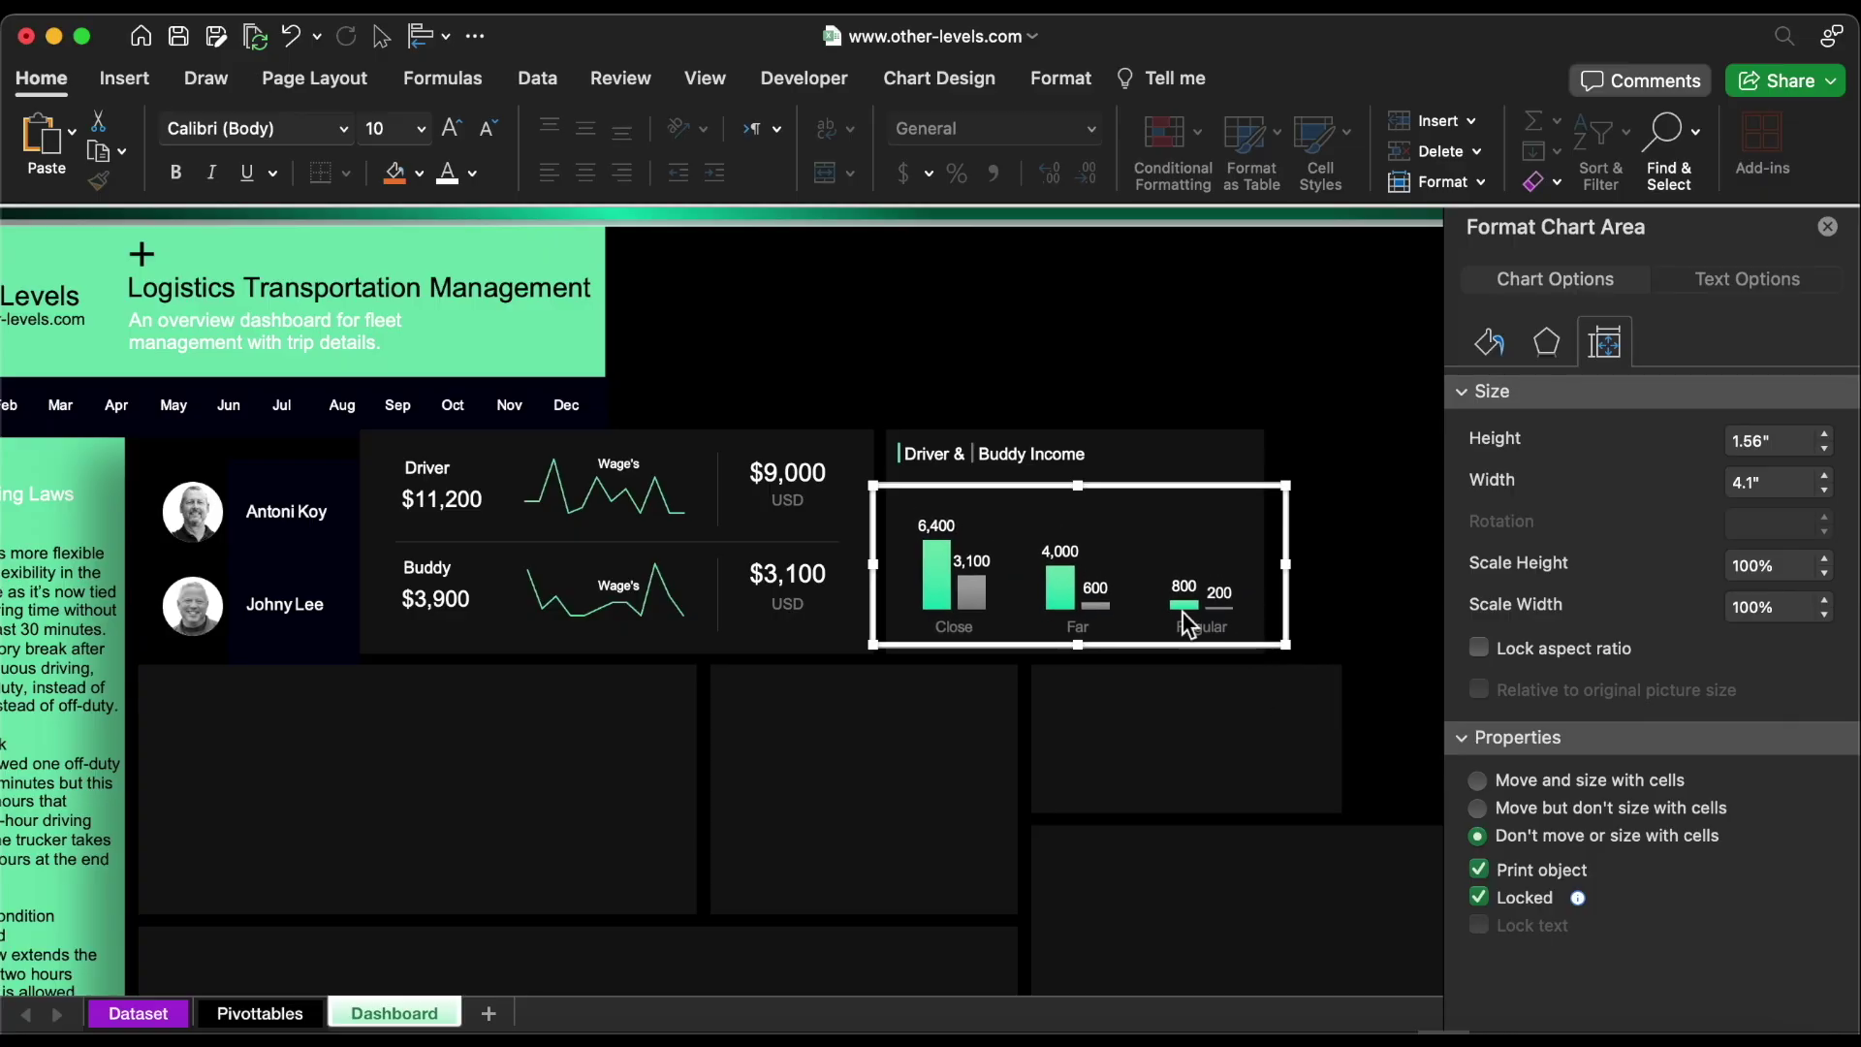
{"action": "left_click", "coordinate": [1067, 600]}
{"action": "left_click", "coordinate": [1800, 538]}
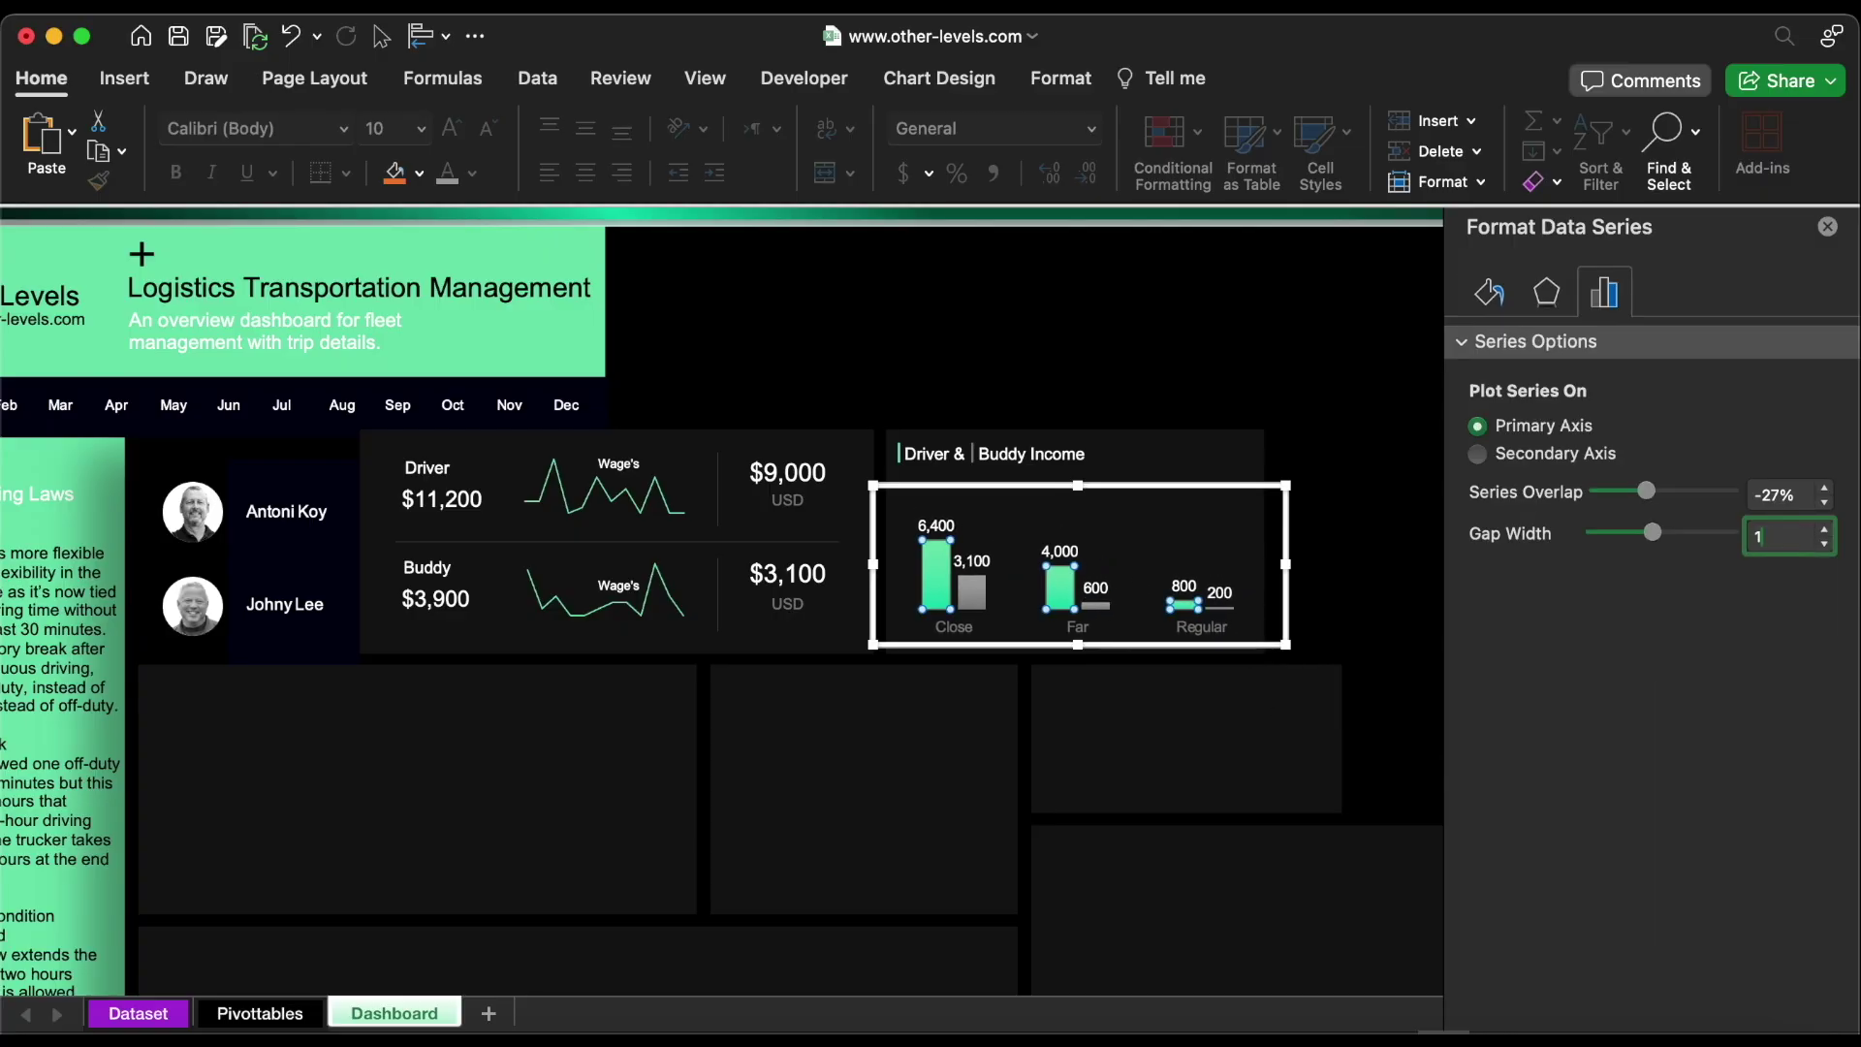
{"action": "left_click", "coordinate": [1790, 495]}
{"action": "type", "text": "-40"}
{"action": "key", "text": "Return"}
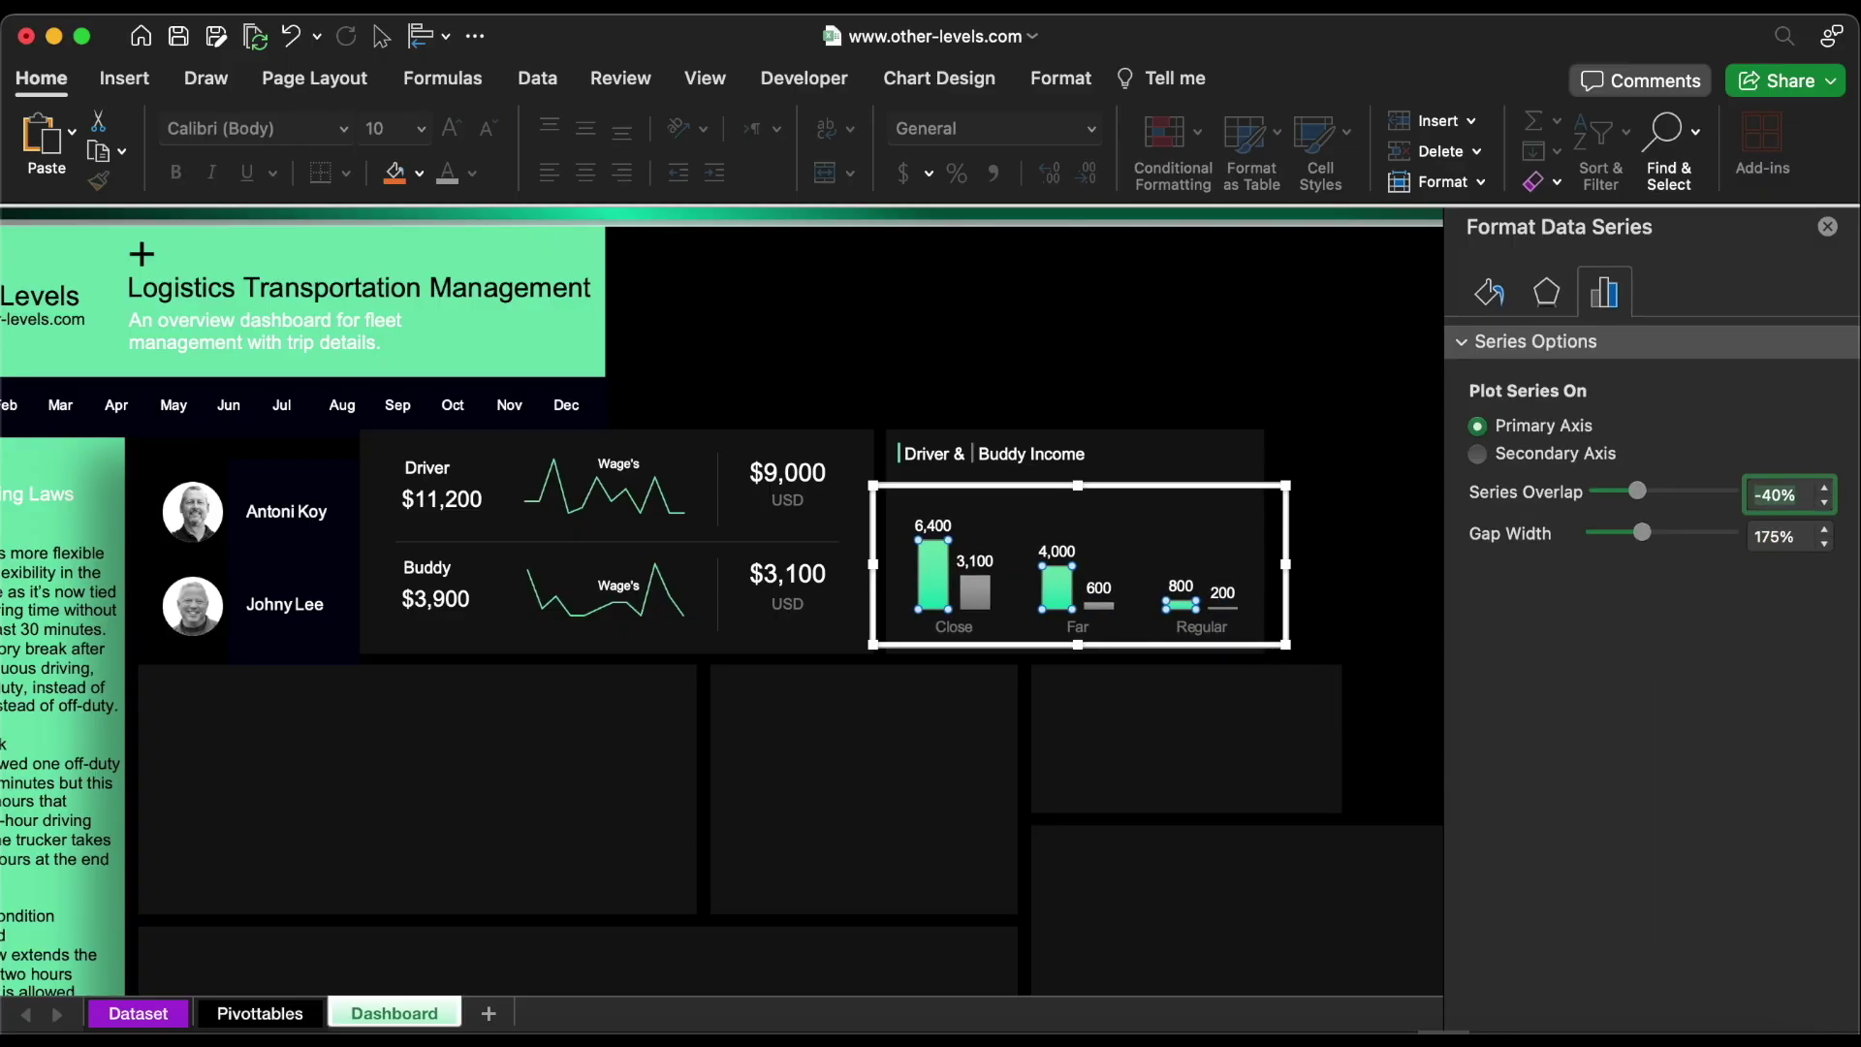
{"action": "left_click_drag", "start_coordinate": [1144, 504], "coordinate": [1144, 500]}
Duplicate the income chart's title text box beside the original and replace its text with "Per Trip Classify"
{"action": "left_click", "coordinate": [1018, 453]}
{"action": "left_click_drag", "start_coordinate": [999, 476], "coordinate": [1190, 478]}
{"action": "triple_click", "coordinate": [1148, 452]}
{"action": "type", "text": "Per Trip Classif"}
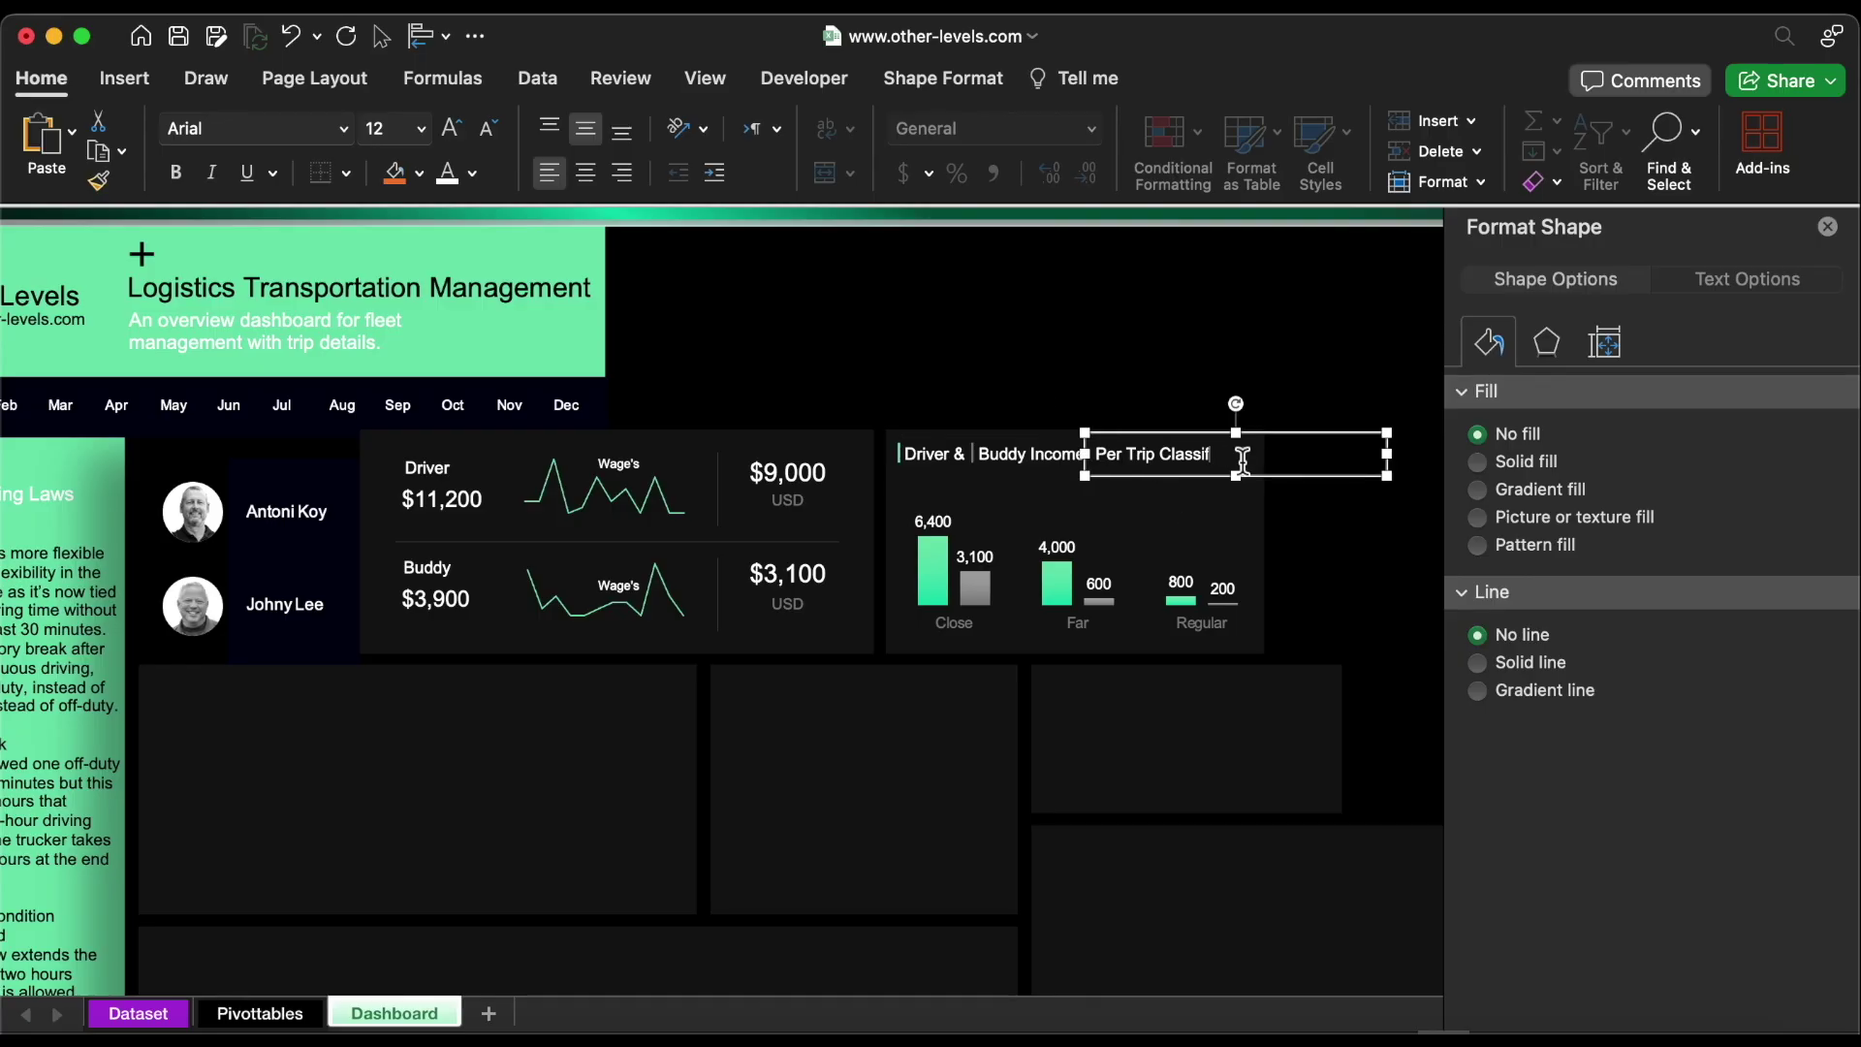
{"action": "type", "text": "y"}
Color the "Per Trip Classify" text light green and reduce it to 11 pt
{"action": "key", "text": "super+a"}
{"action": "left_click", "coordinate": [472, 172]}
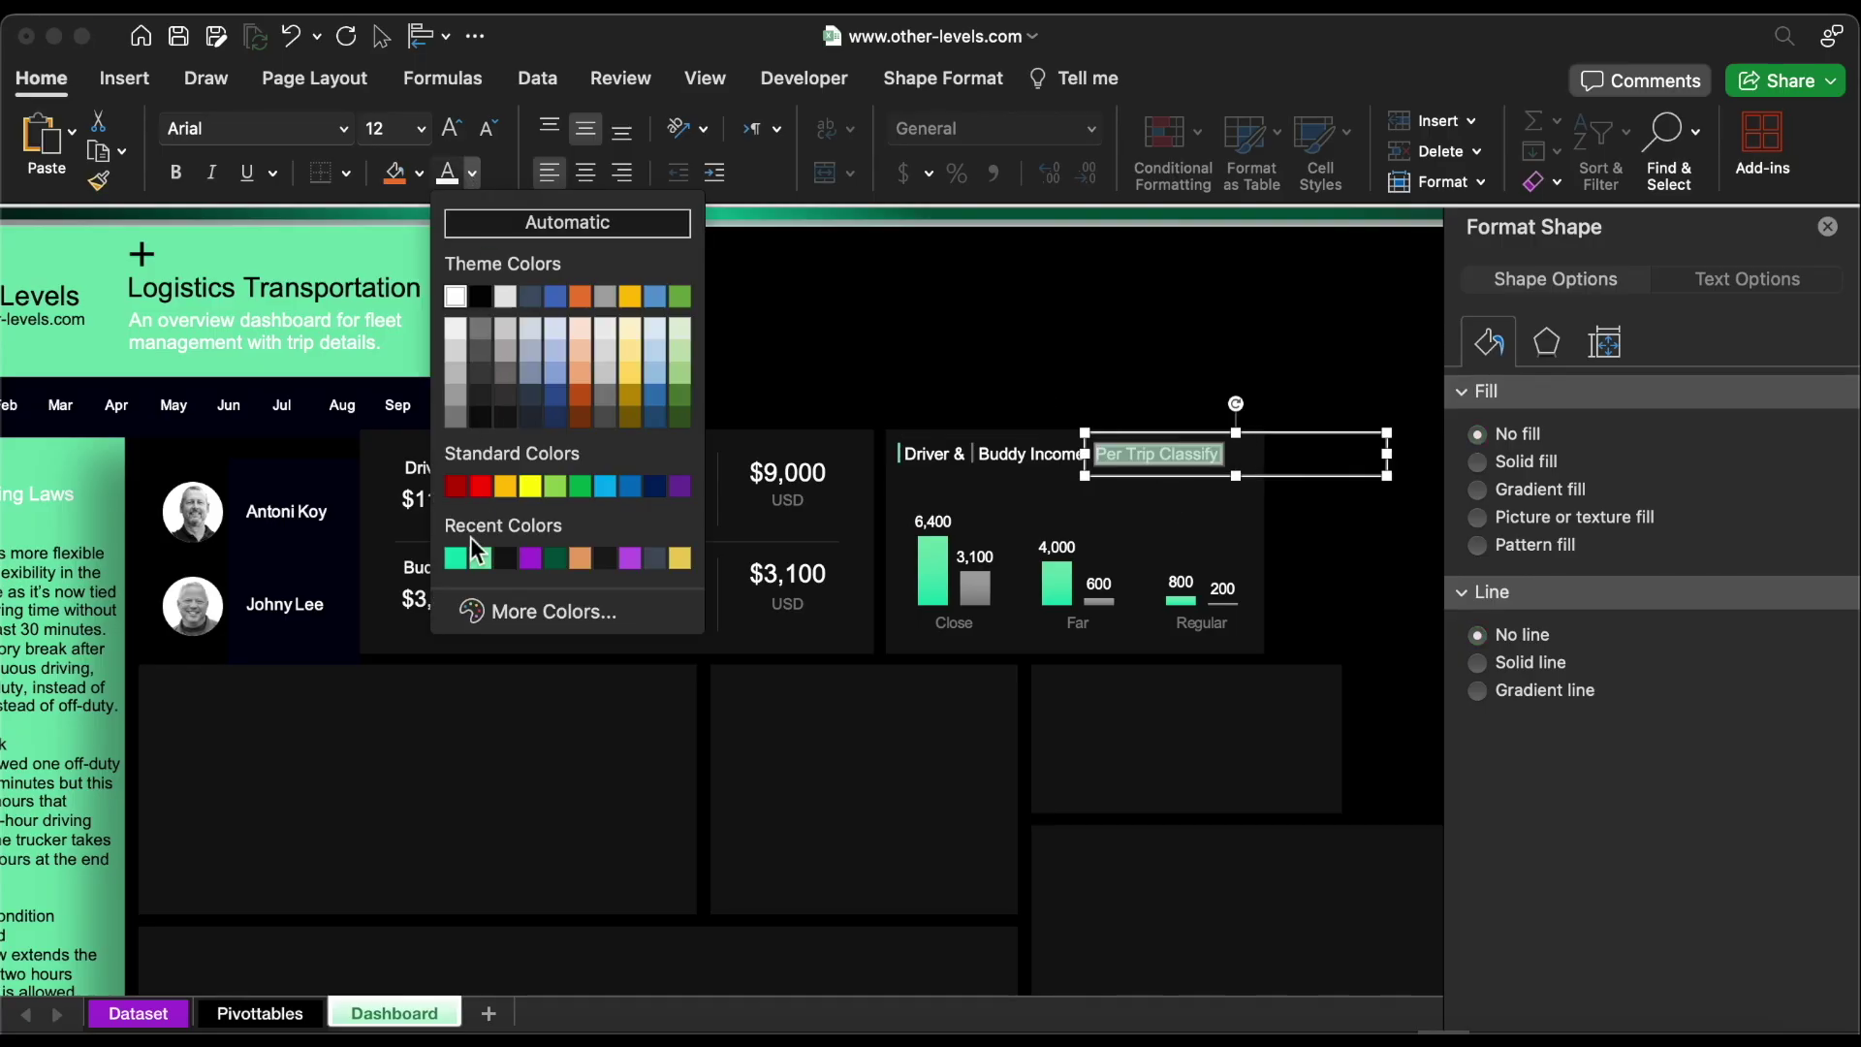
{"action": "left_click", "coordinate": [481, 558]}
{"action": "left_click", "coordinate": [488, 129]}
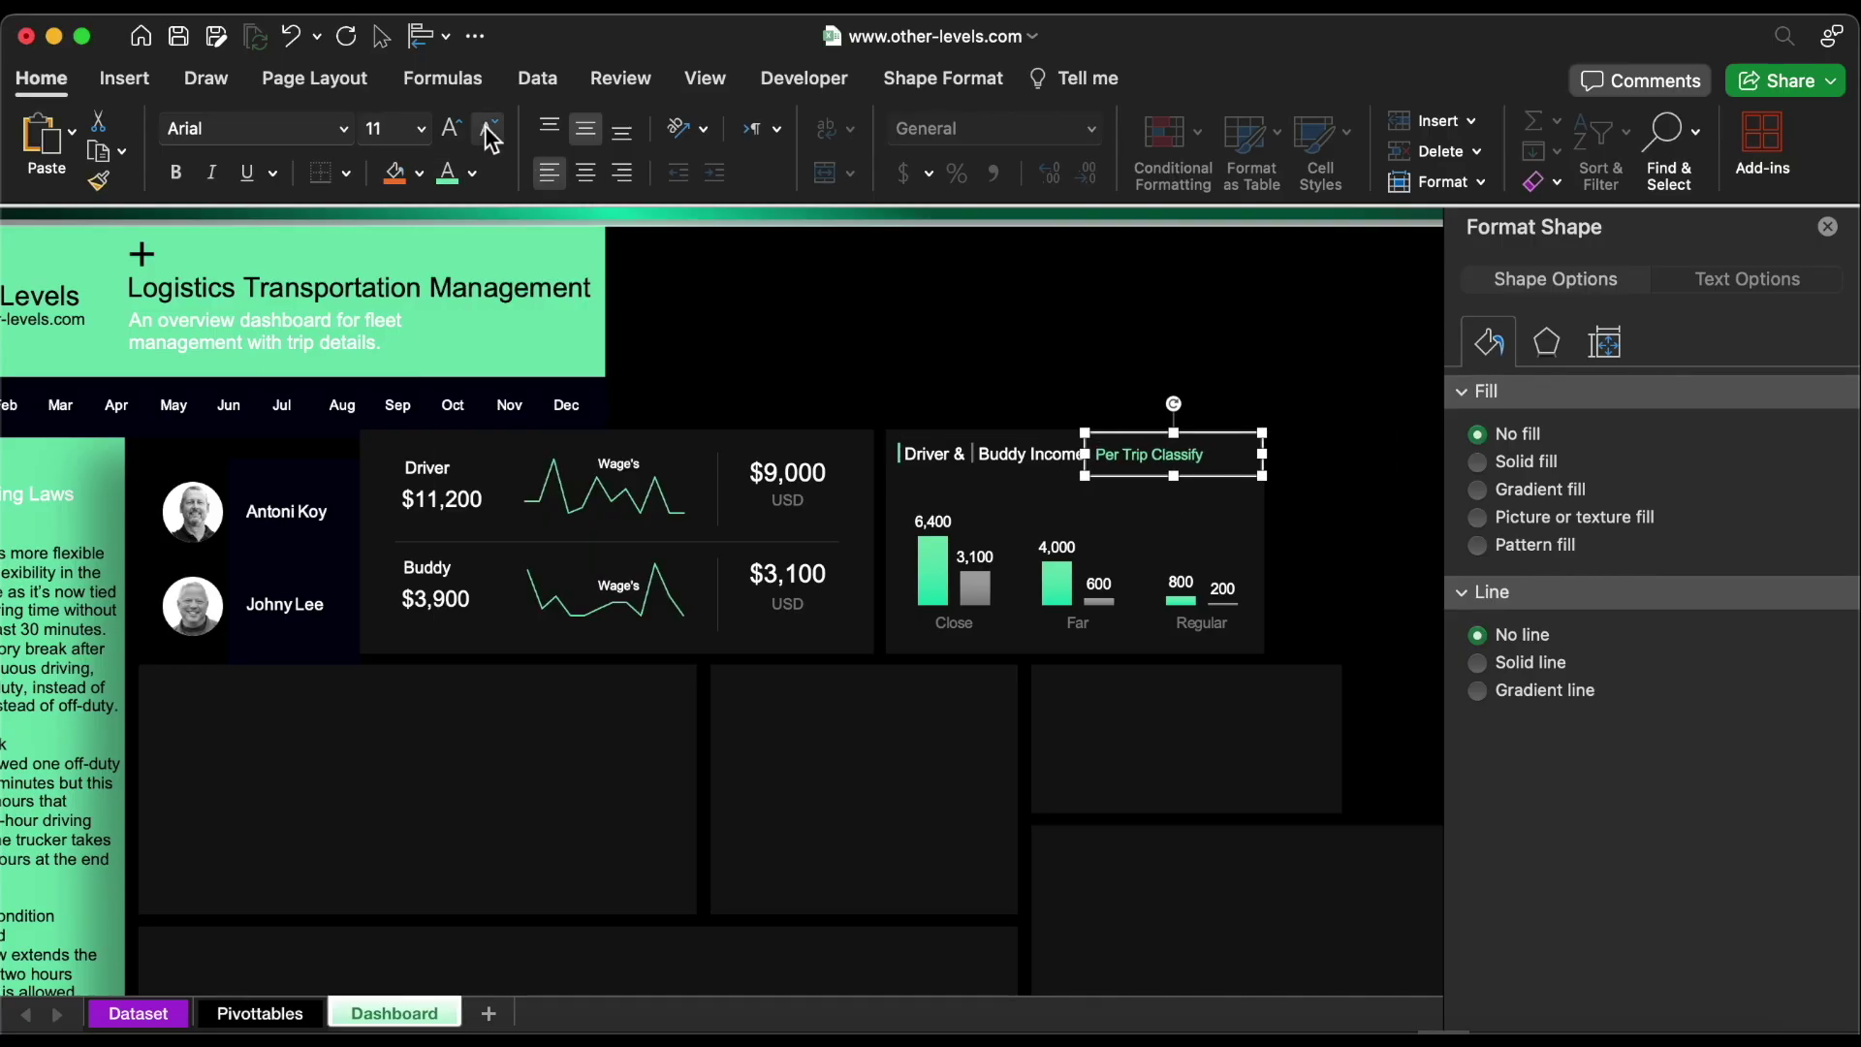
Position the monthly column chart on the Expenses by Month card and set its columns' gap width to 80%
{"action": "left_click_drag", "start_coordinate": [829, 692], "coordinate": [830, 706]}
{"action": "left_click_drag", "start_coordinate": [831, 706], "coordinate": [830, 707]}
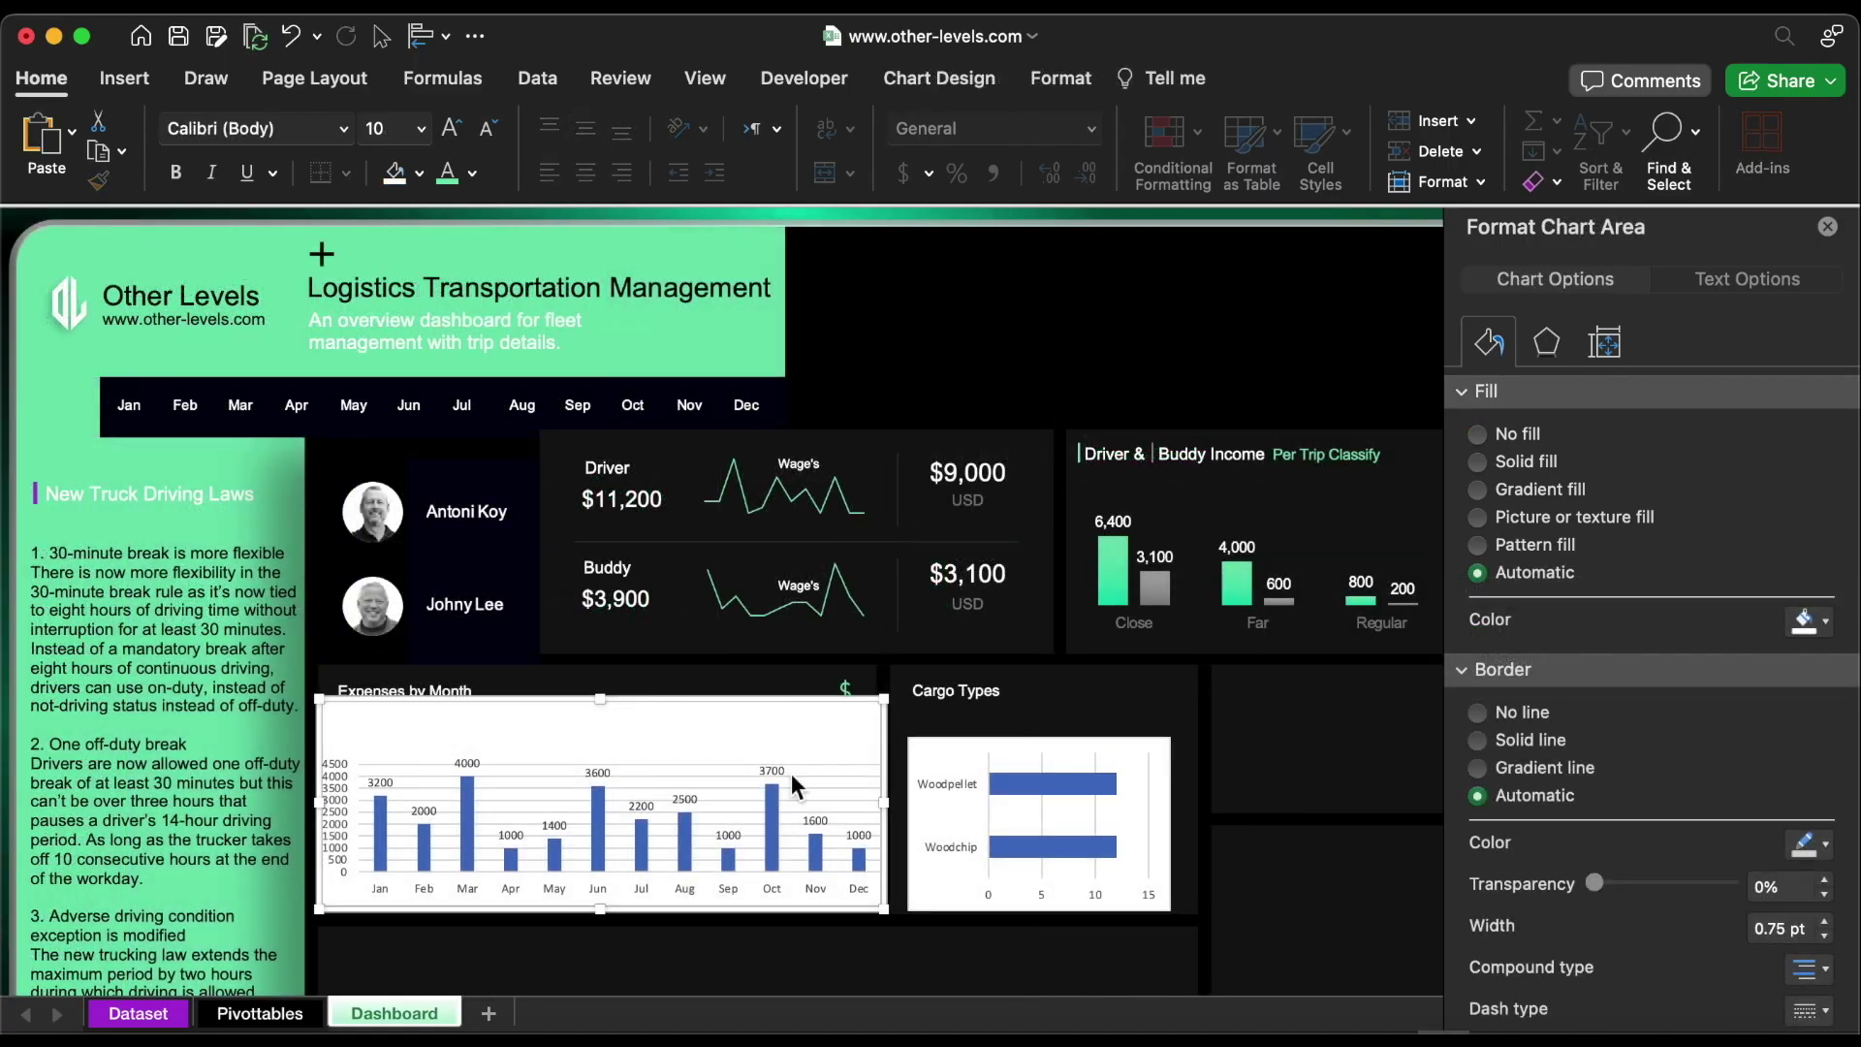
{"action": "left_click", "coordinate": [777, 809]}
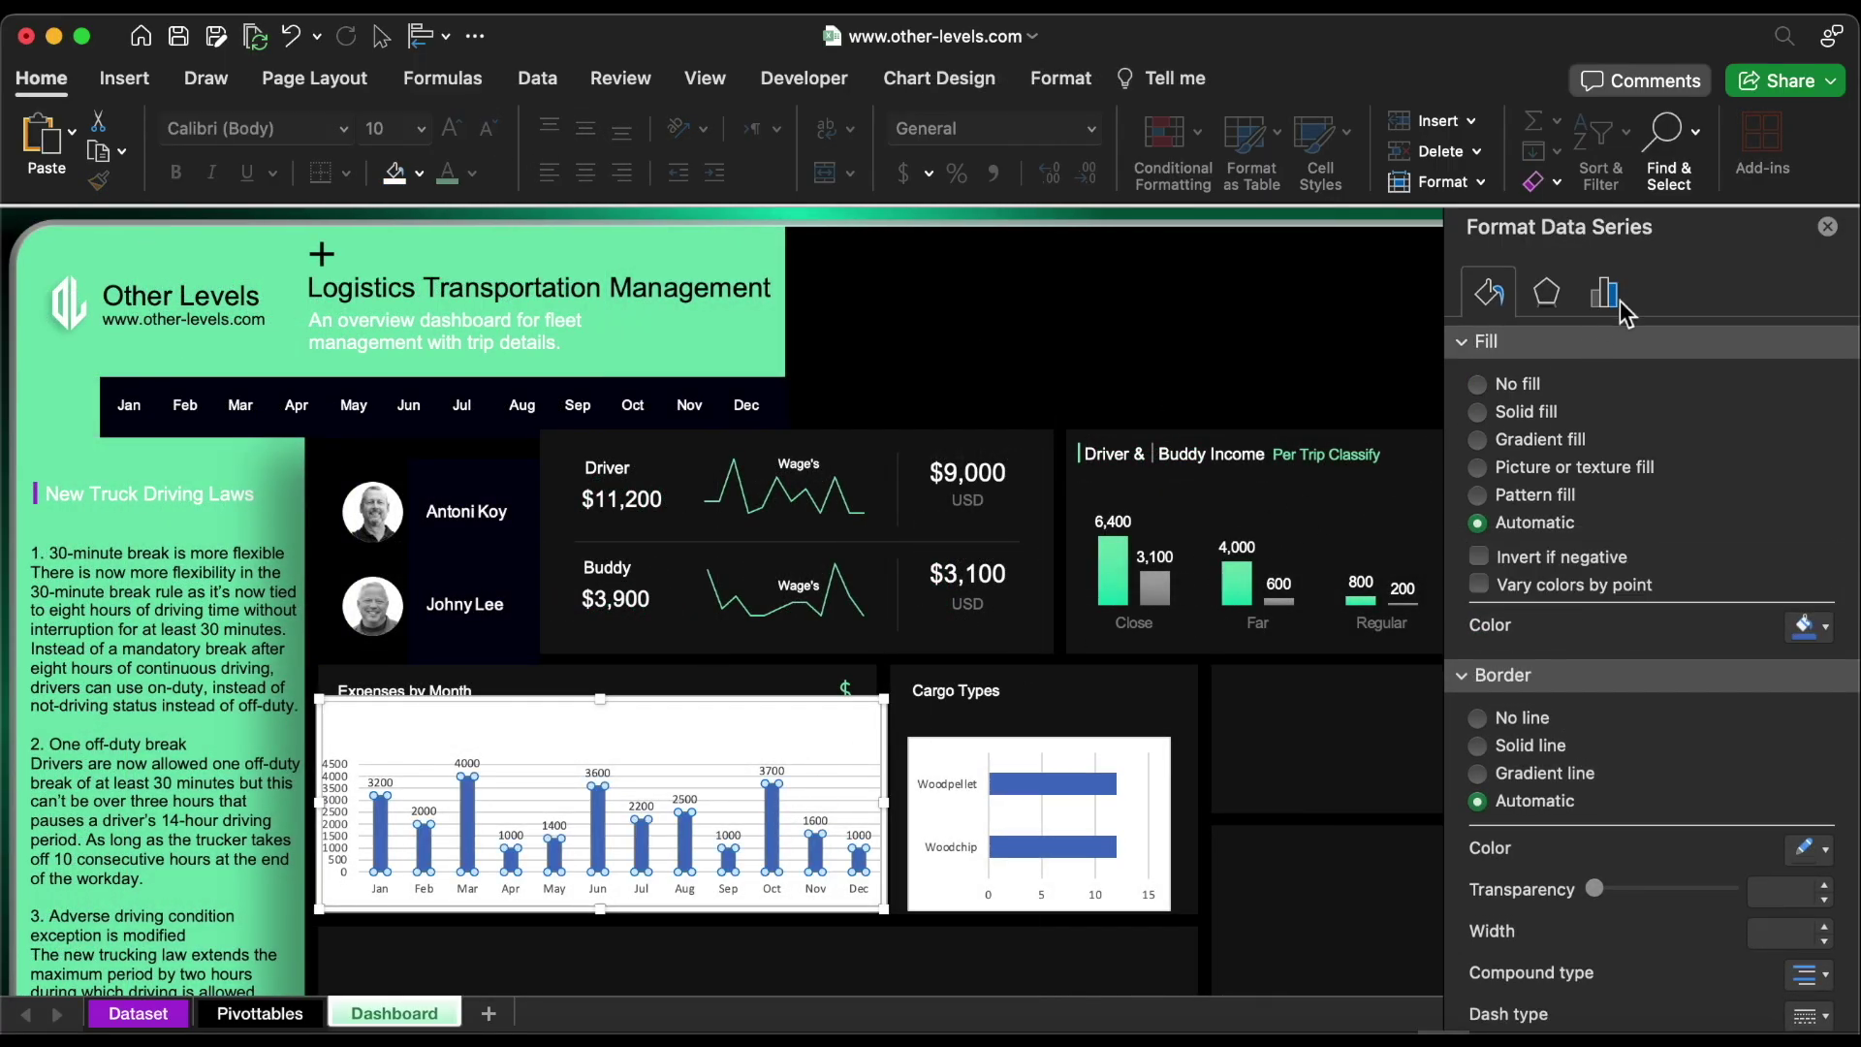
{"action": "left_click", "coordinate": [1607, 295]}
{"action": "left_click", "coordinate": [1801, 536]}
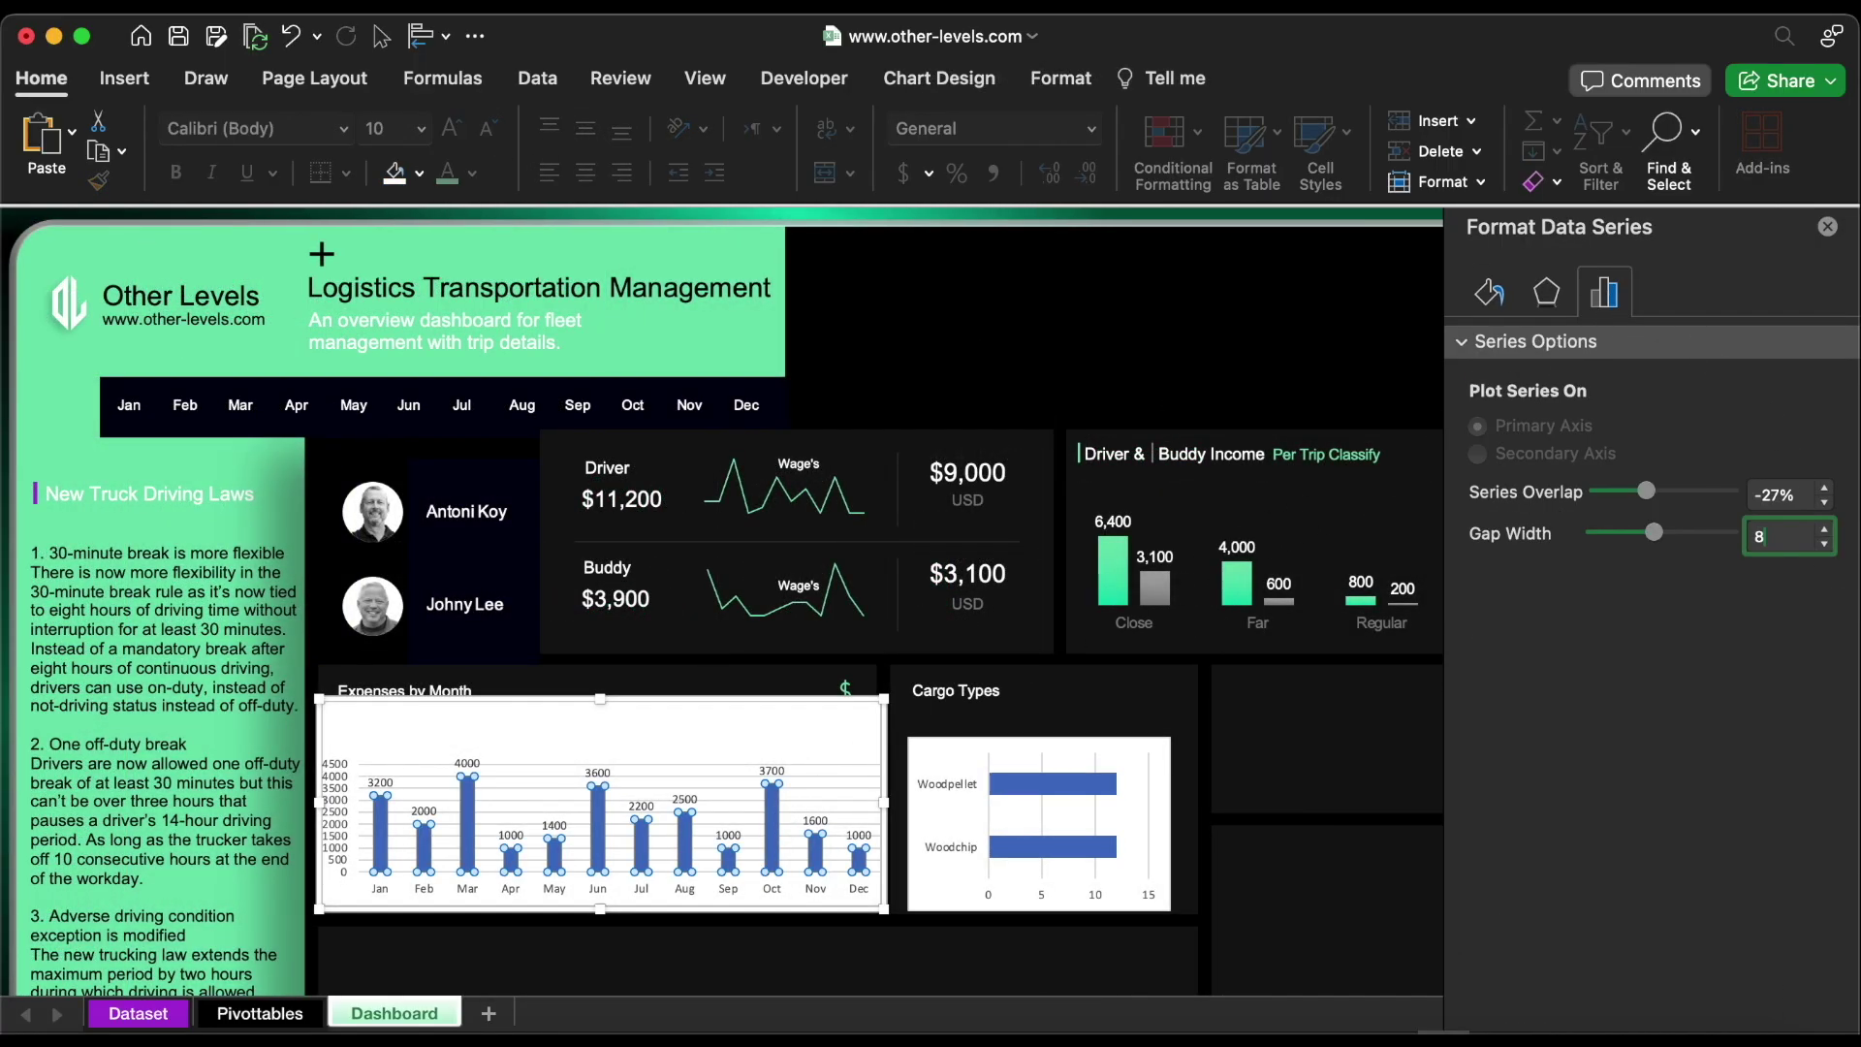
{"action": "type", "text": "80"}
{"action": "key", "text": "Return"}
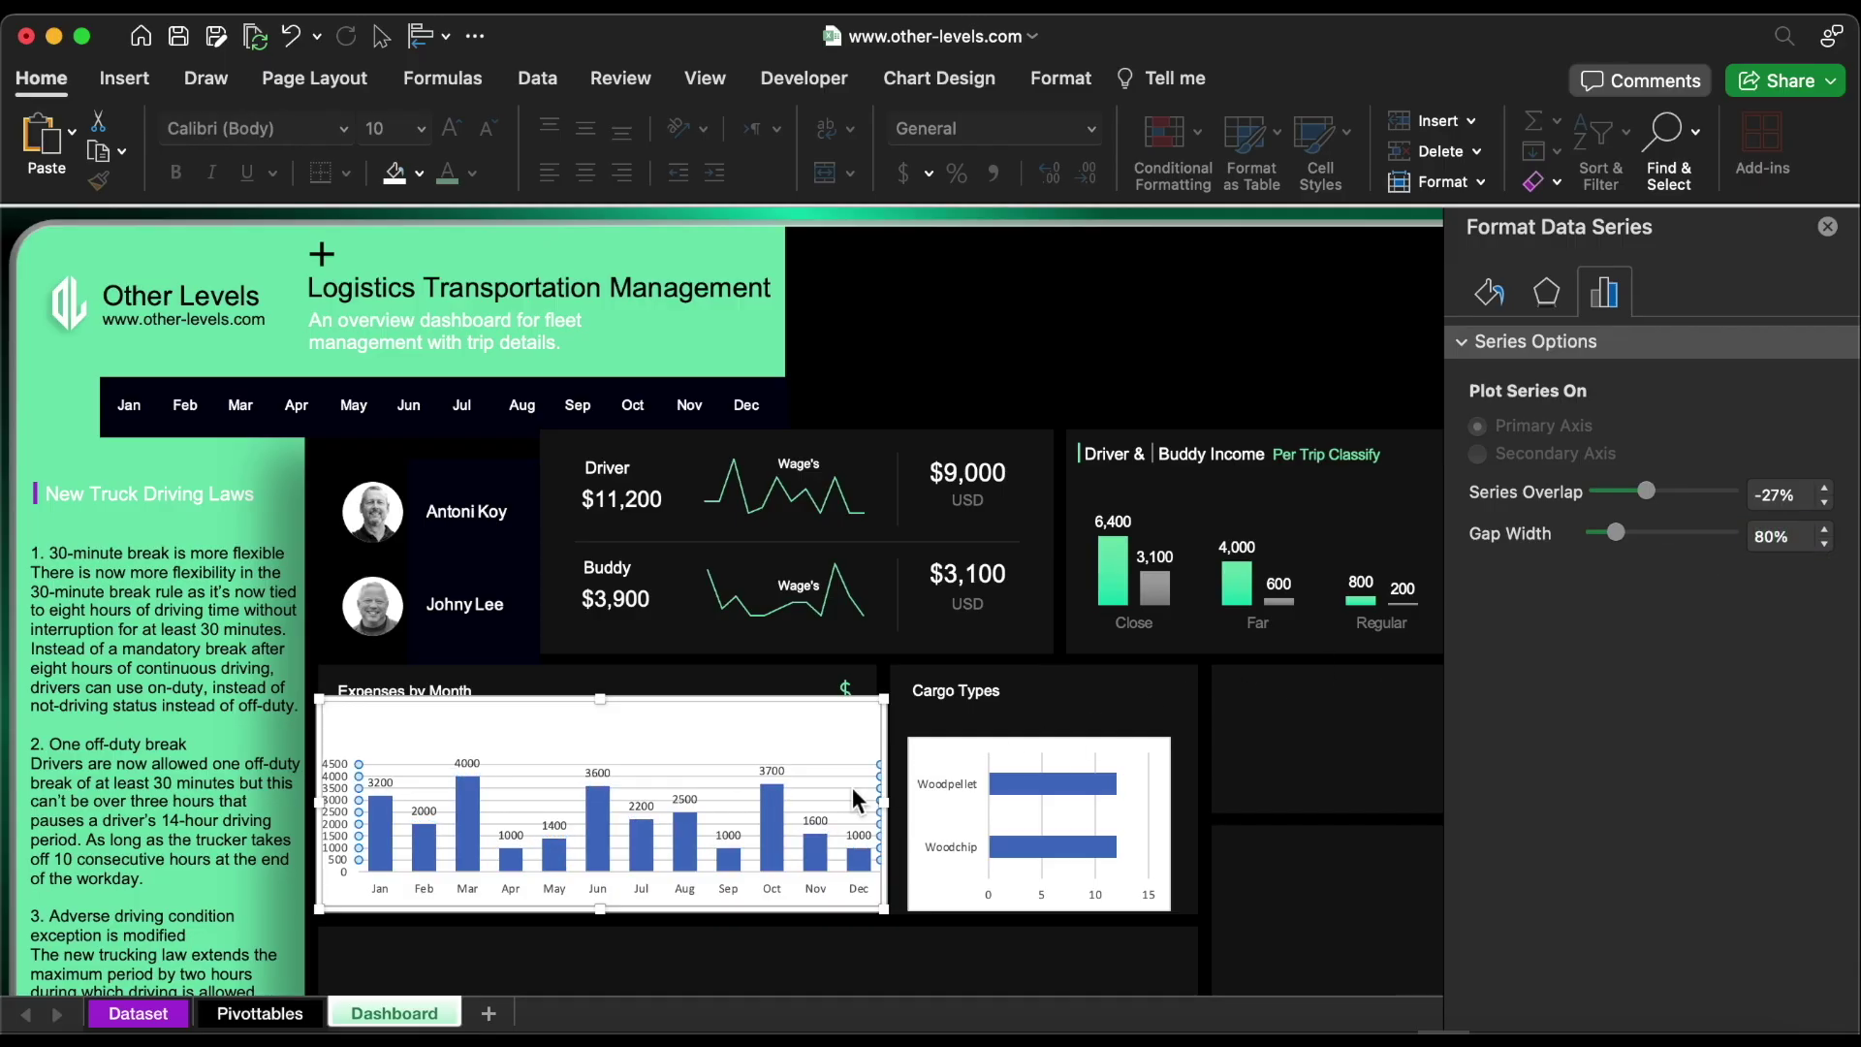
Delete the gridlines and the value axis from the Expenses by Month chart
{"action": "left_click", "coordinate": [852, 787]}
{"action": "left_click", "coordinate": [349, 810]}
{"action": "left_click", "coordinate": [336, 803]}
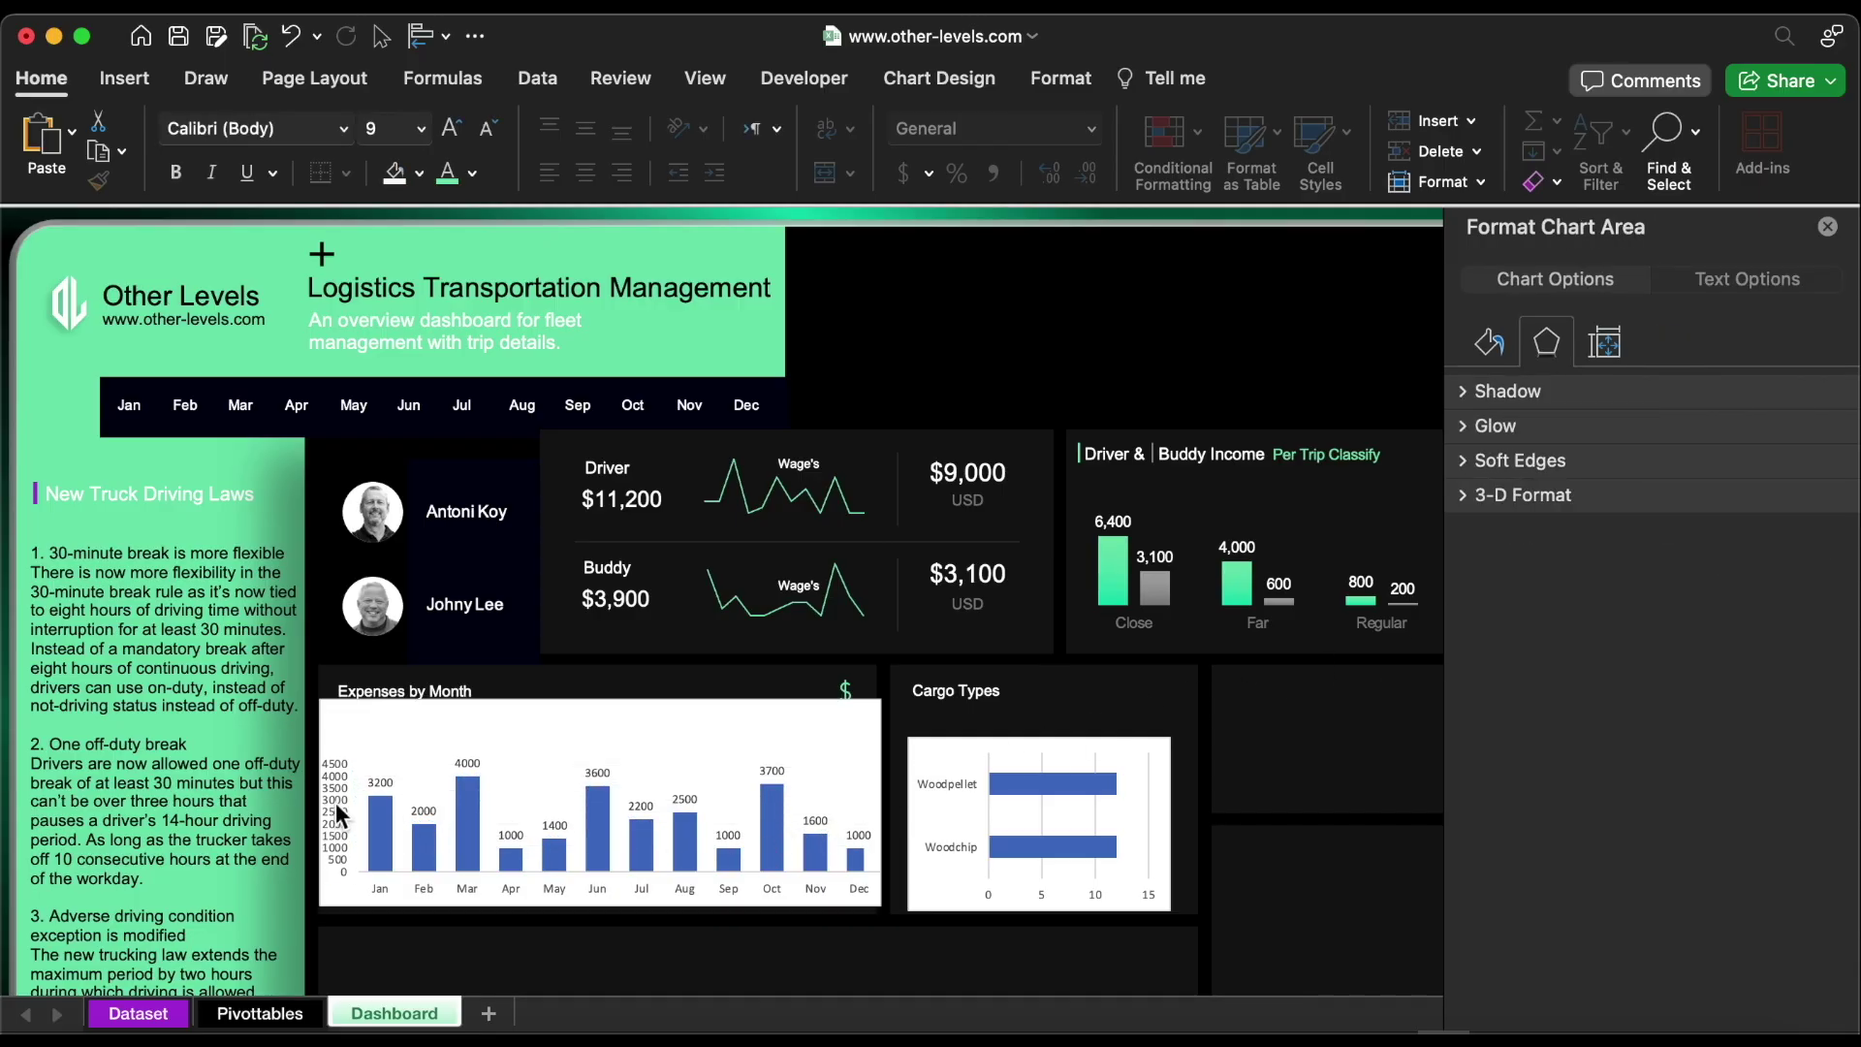
{"action": "key", "text": "Delete"}
Move the Expenses by Month chart slightly up and remove its border and background fill
{"action": "left_click_drag", "start_coordinate": [636, 708], "coordinate": [631, 689]}
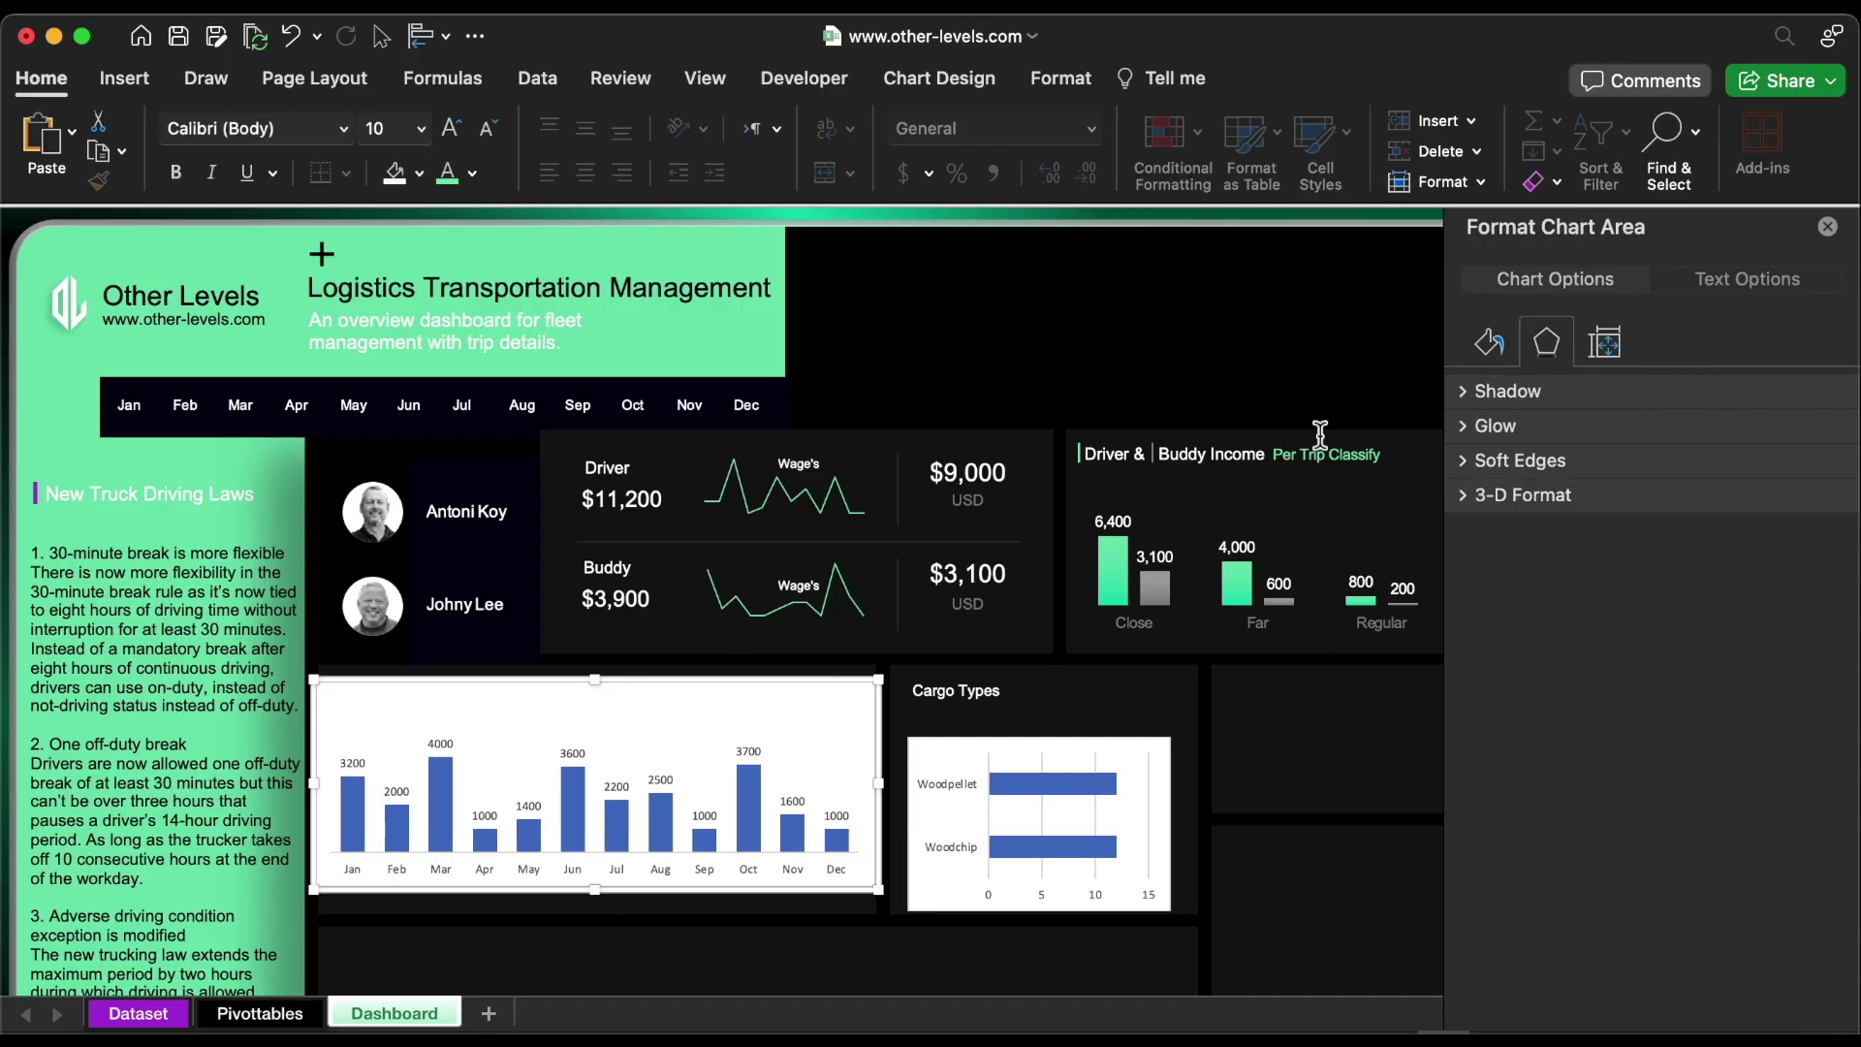
{"action": "left_click", "coordinate": [1490, 345]}
{"action": "left_click", "coordinate": [1531, 712]}
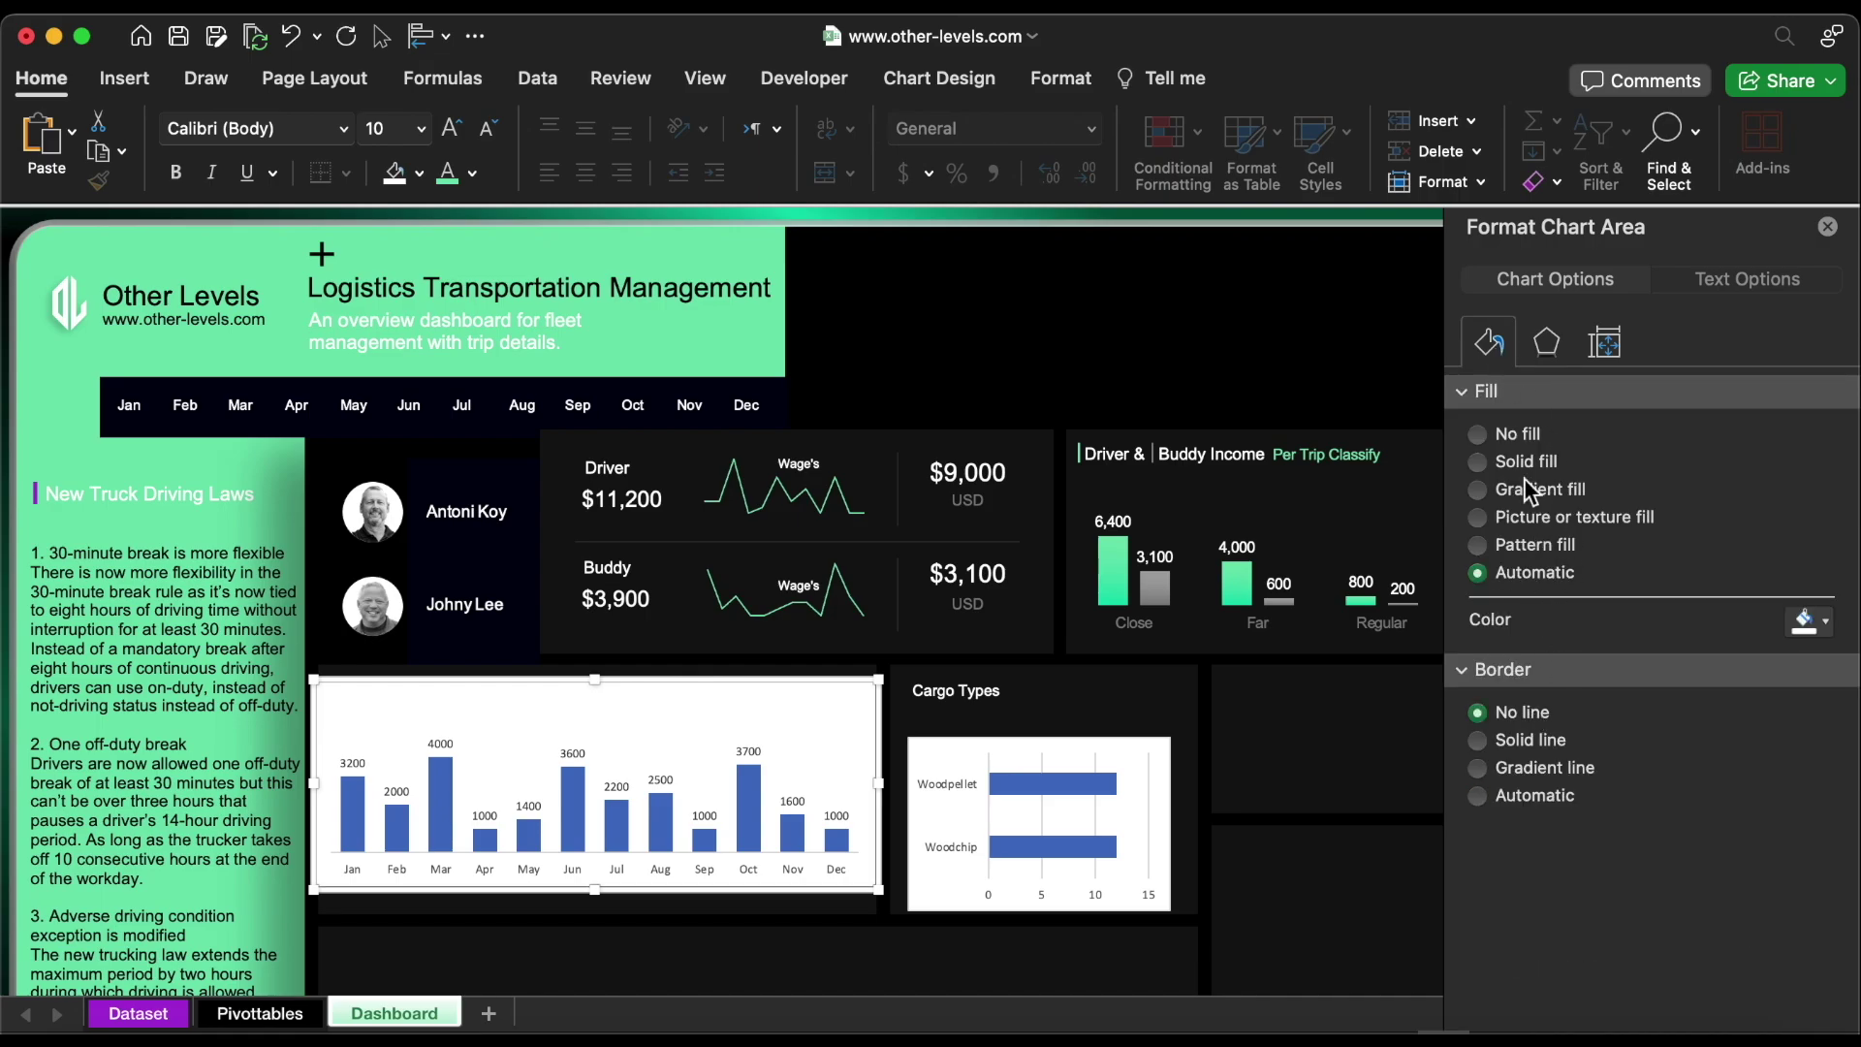
{"action": "left_click", "coordinate": [1504, 434]}
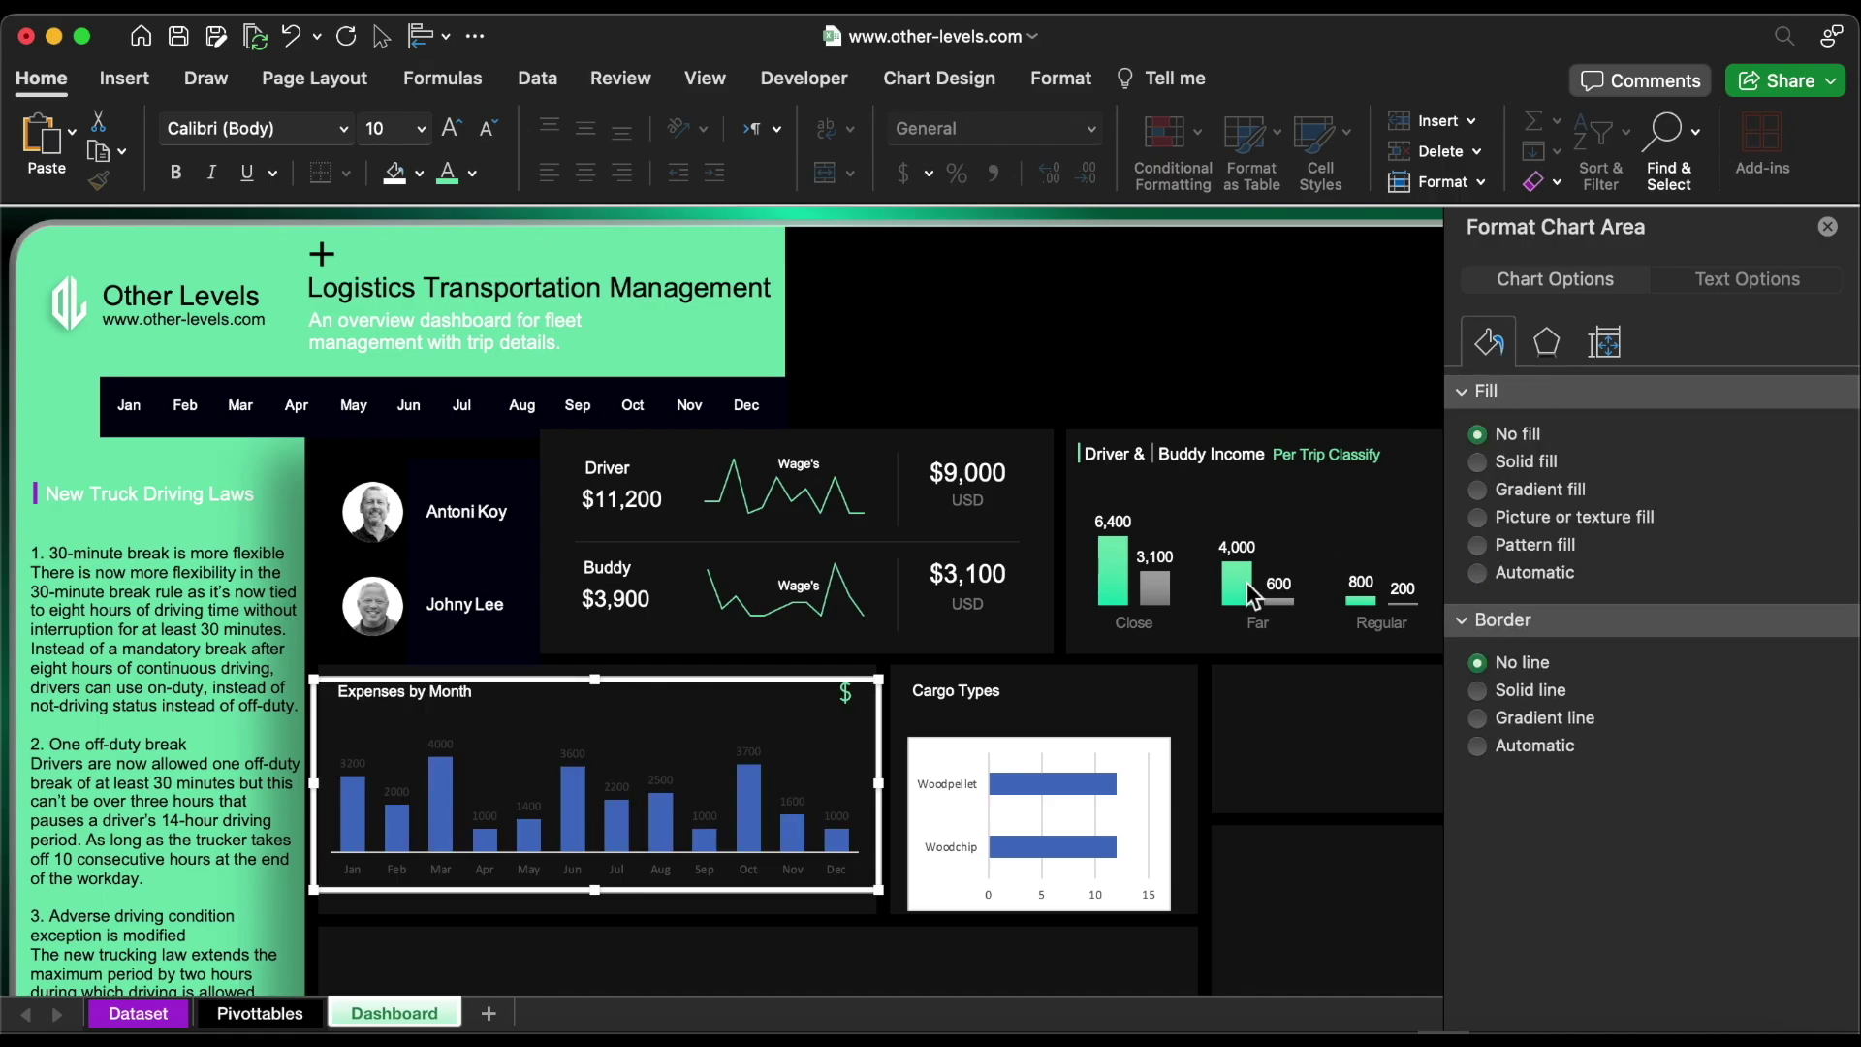
Give the monthly expense columns a solid light green fill with no outline
{"action": "left_click", "coordinate": [761, 804]}
{"action": "left_click", "coordinate": [1528, 717]}
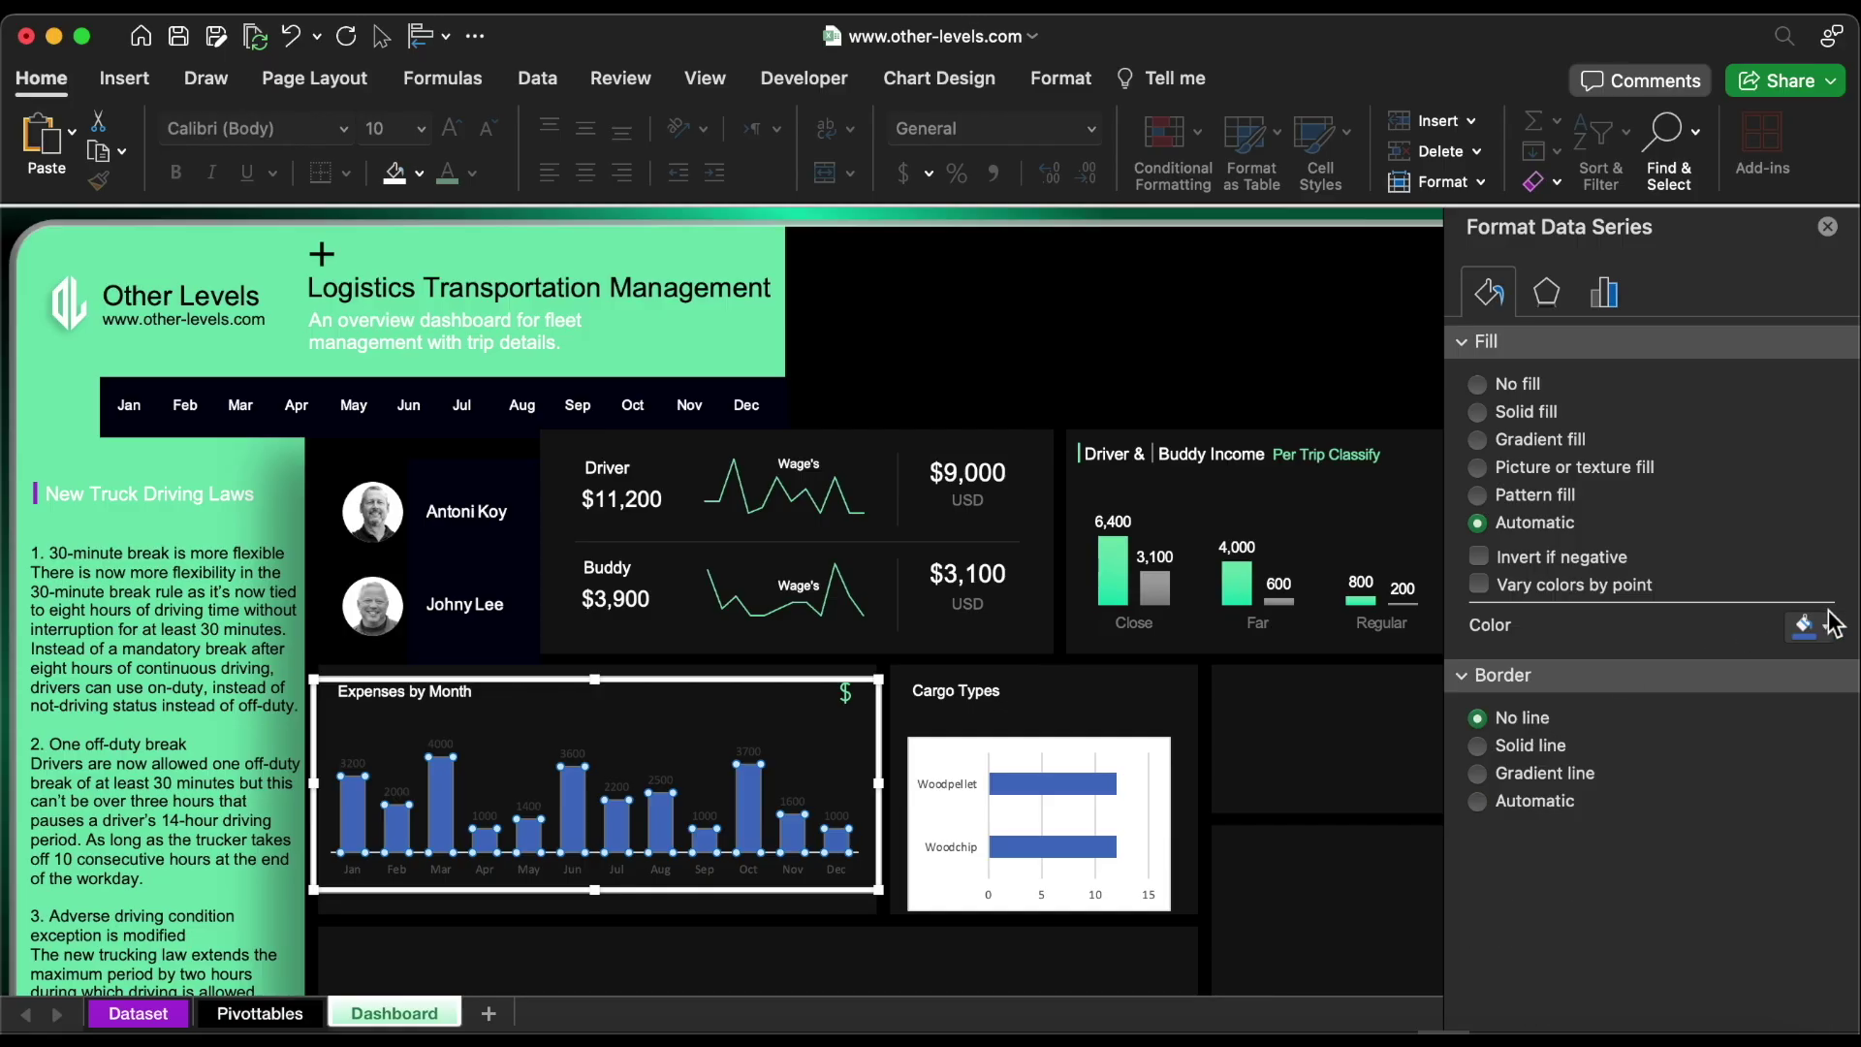
{"action": "left_click", "coordinate": [1828, 627]}
{"action": "left_click", "coordinate": [1612, 964]}
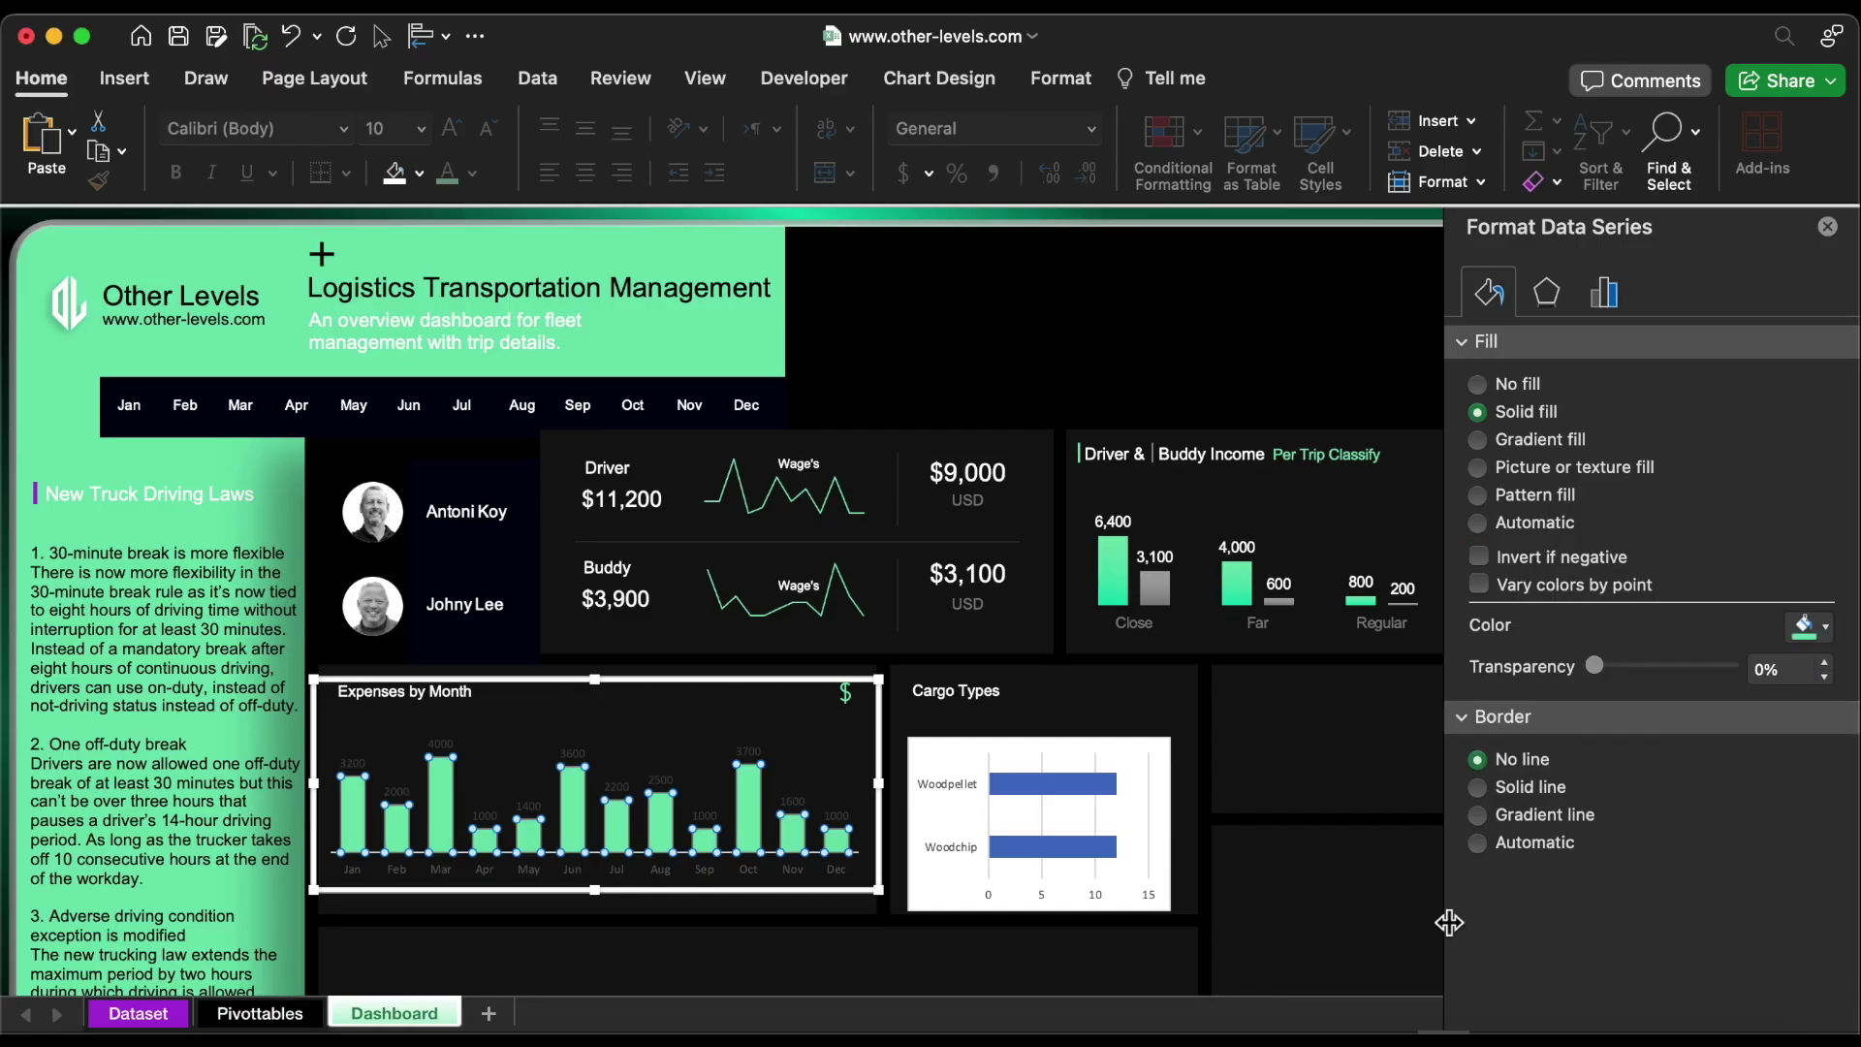
Set the expenses chart's month axis labels to Arial, 10.5 pt, in gray
{"action": "left_click", "coordinate": [836, 871]}
{"action": "left_click", "coordinate": [345, 131]}
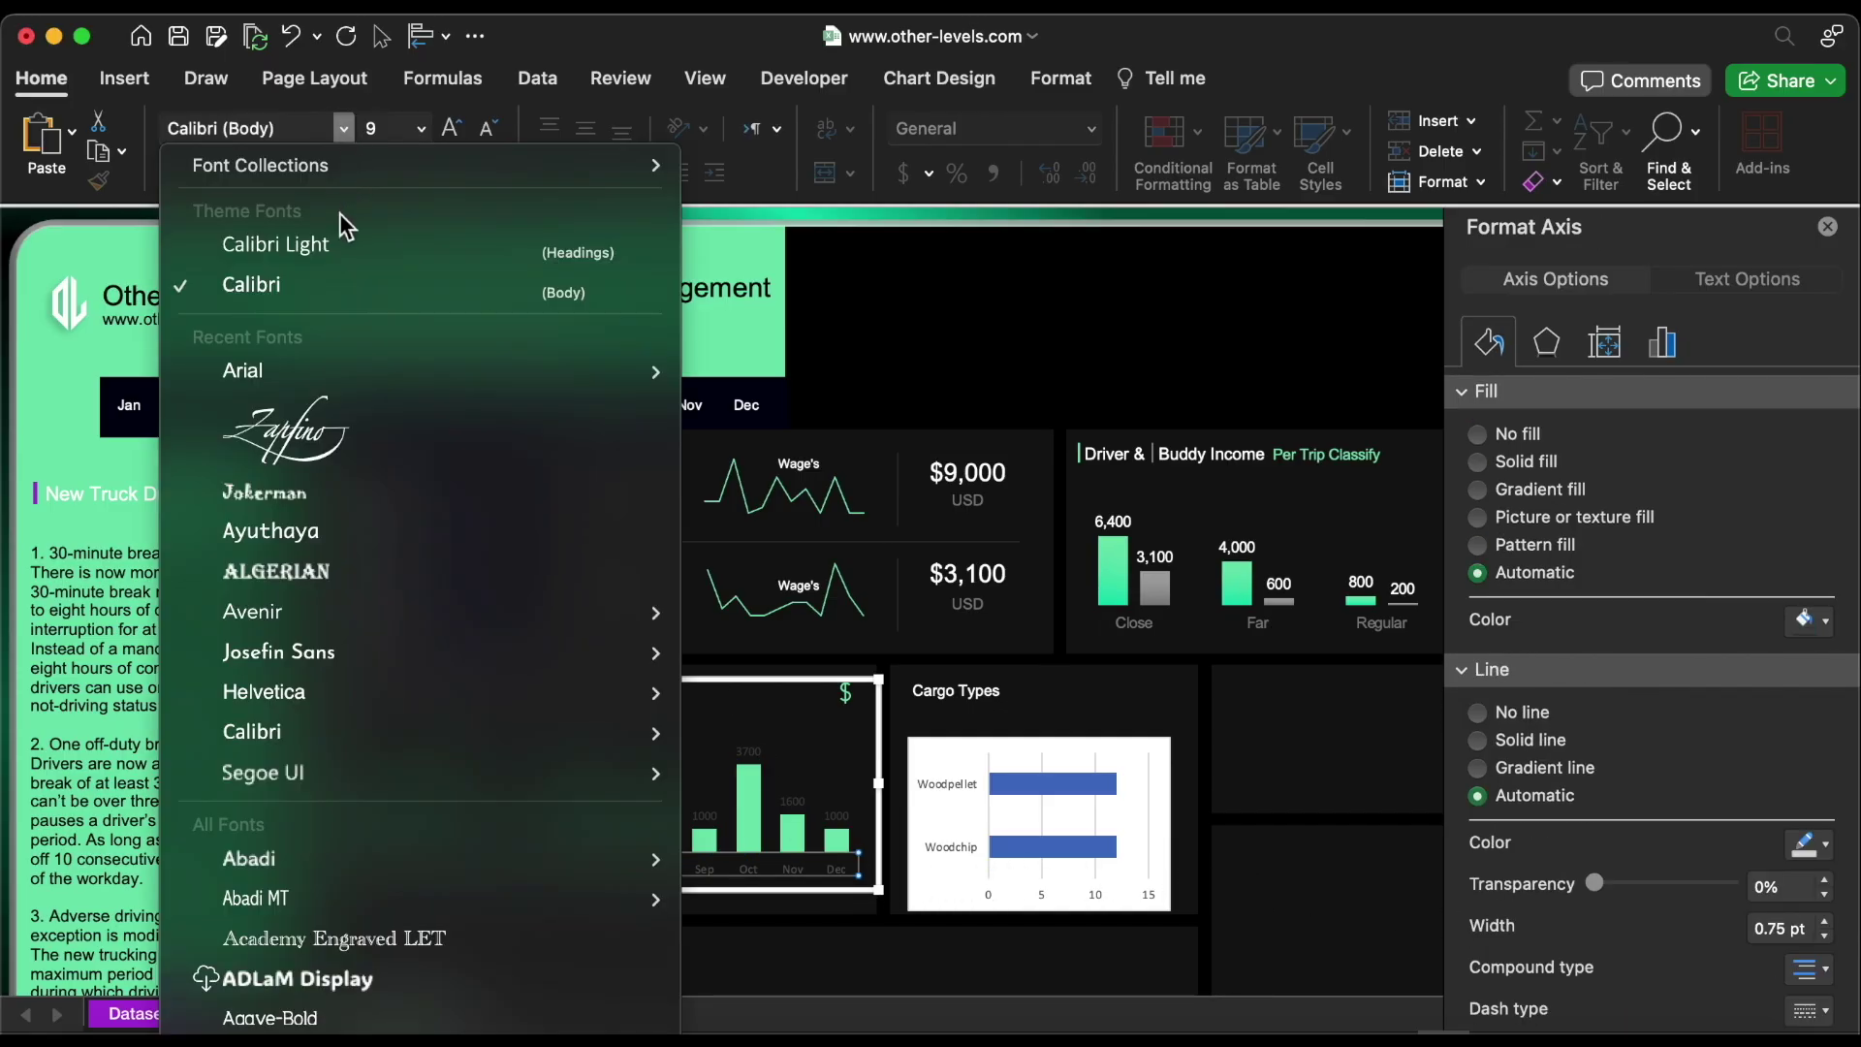
{"action": "left_click", "coordinate": [343, 128]}
{"action": "left_click", "coordinate": [421, 127]}
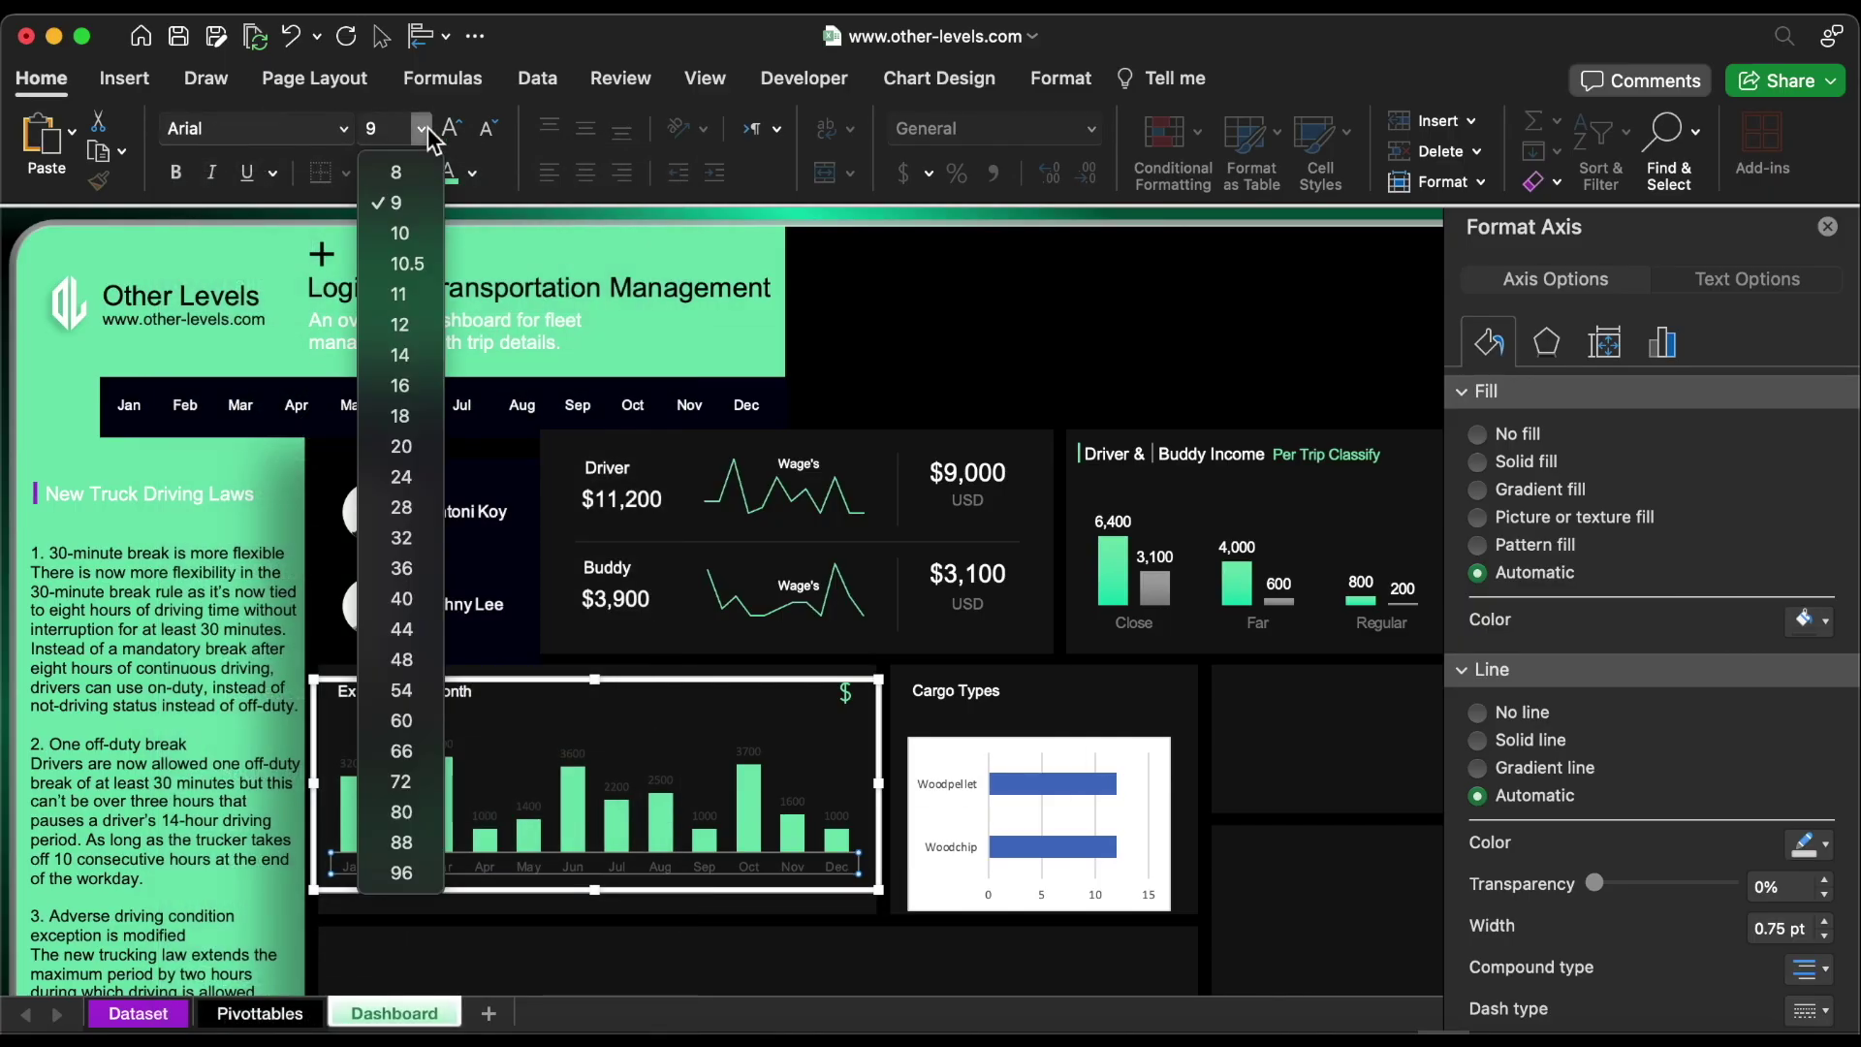
{"action": "left_click", "coordinate": [397, 259]}
{"action": "left_click", "coordinate": [472, 172]}
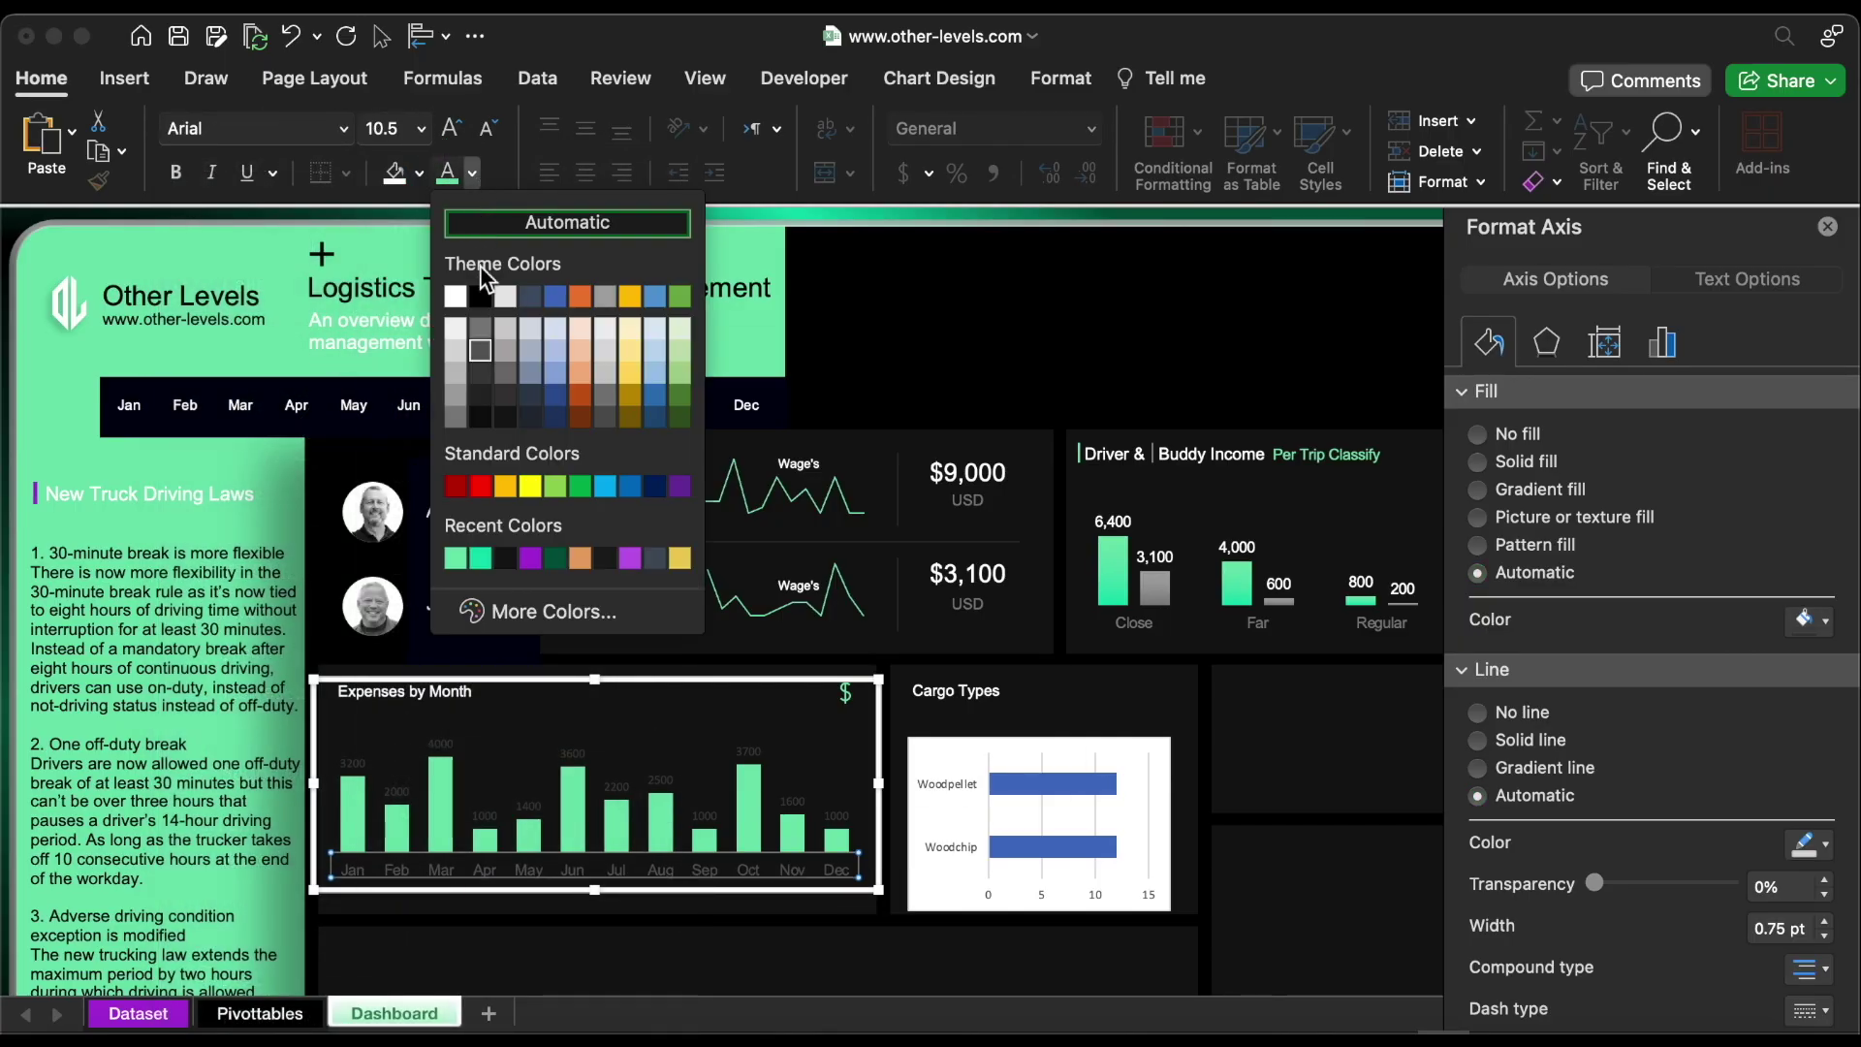
{"action": "left_click", "coordinate": [456, 417]}
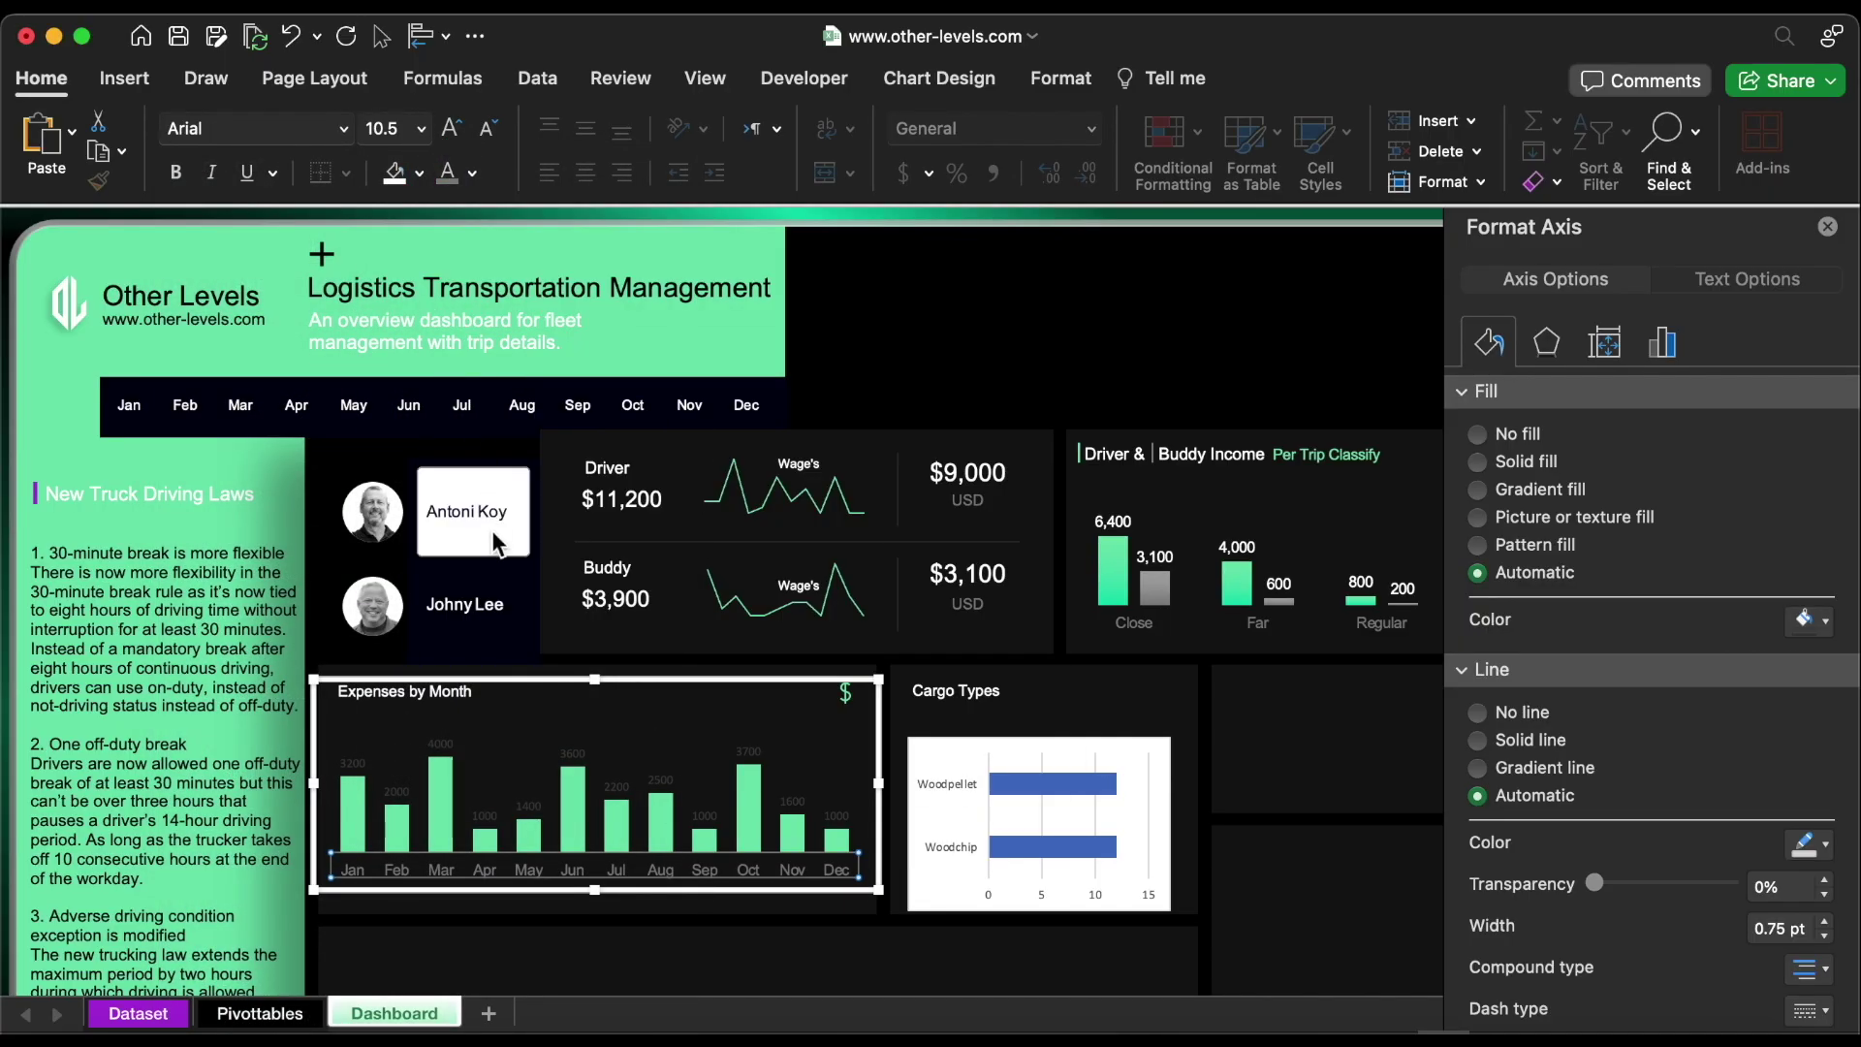
Set the monthly expense columns' data labels to Arial, 10.5 pt, in white
{"action": "left_click", "coordinate": [573, 755]}
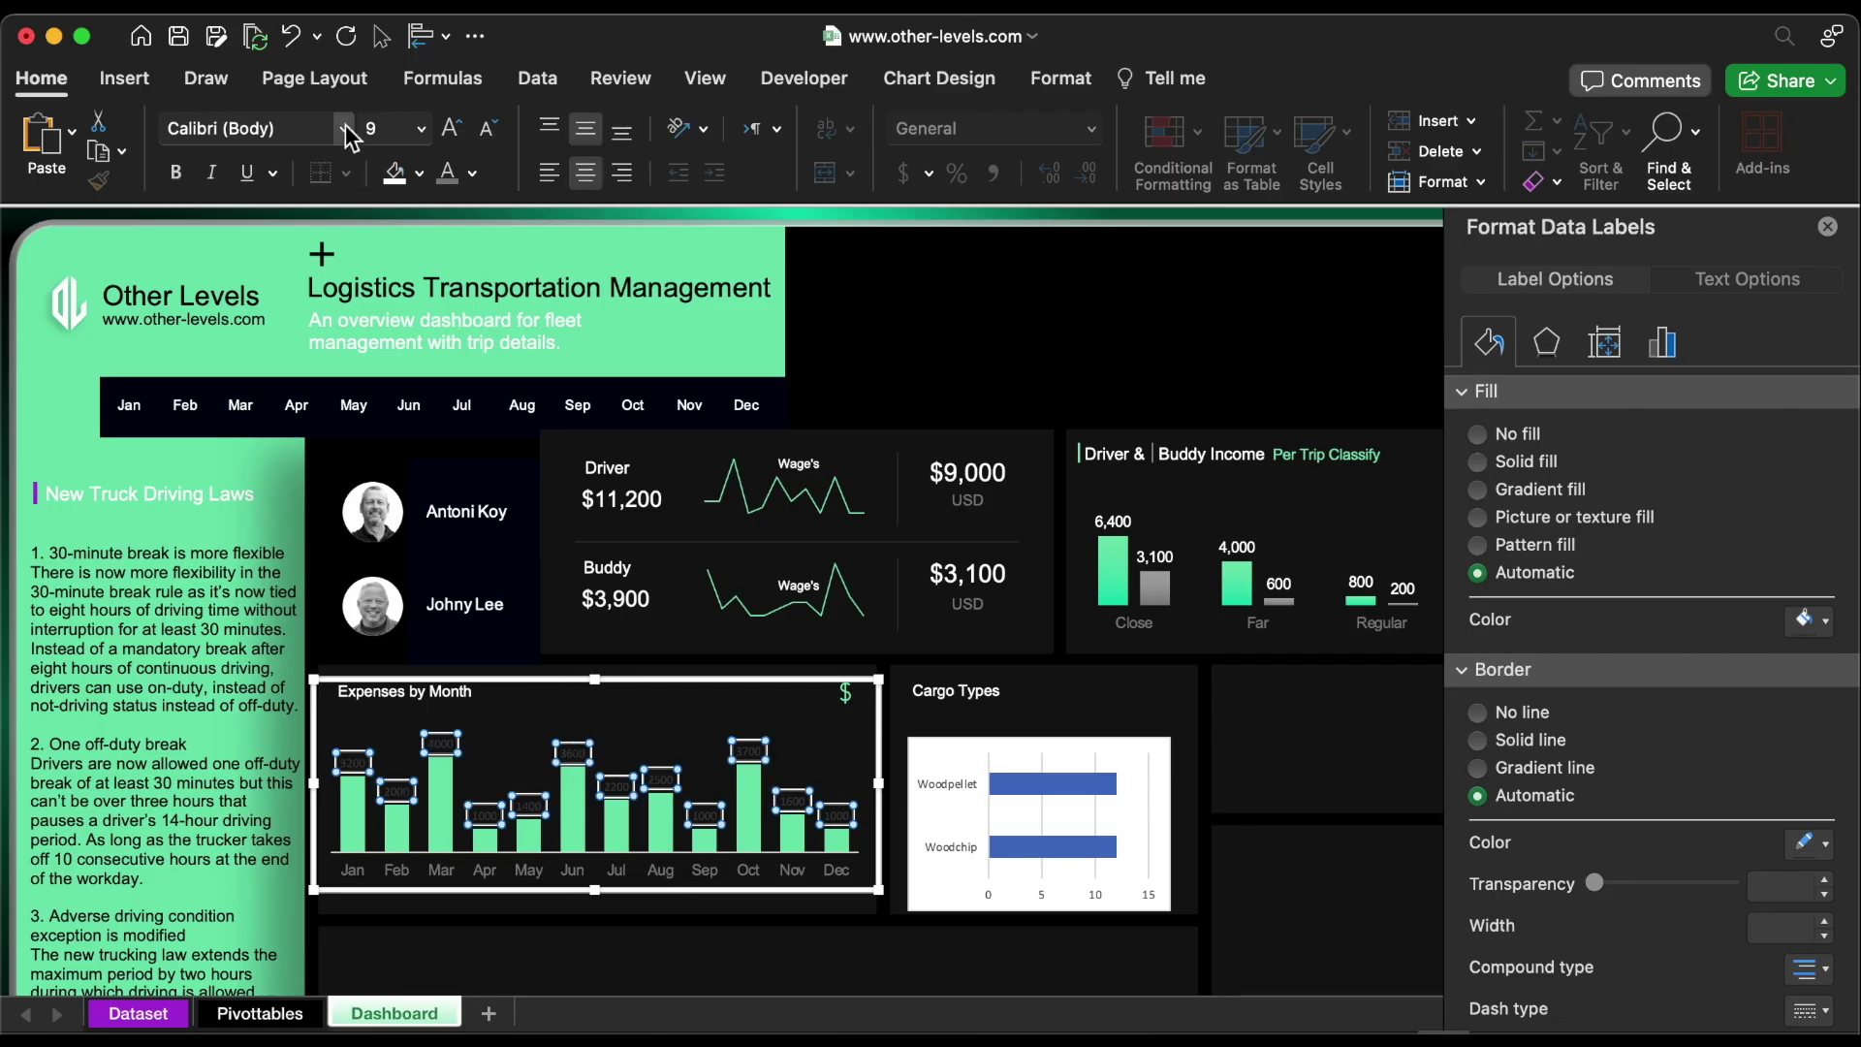
{"action": "left_click", "coordinate": [345, 131]}
{"action": "left_click", "coordinate": [311, 367]}
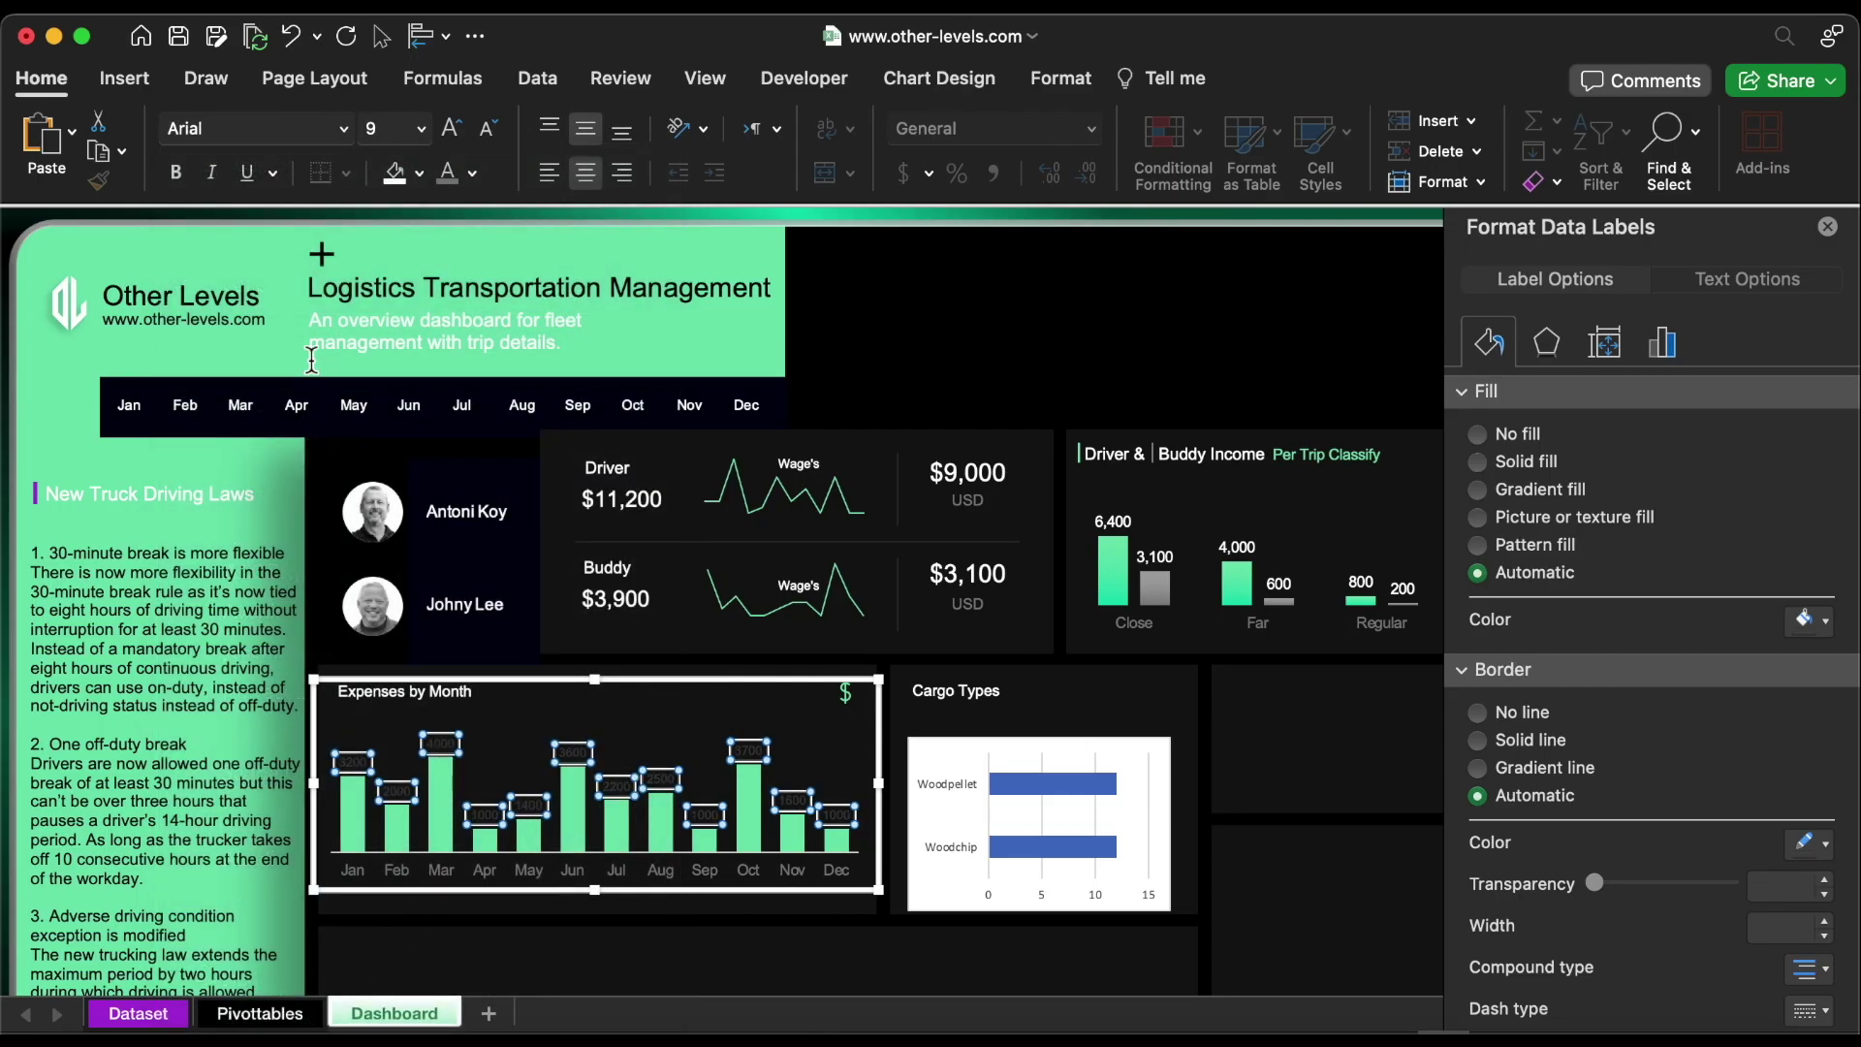
{"action": "left_click", "coordinate": [421, 128]}
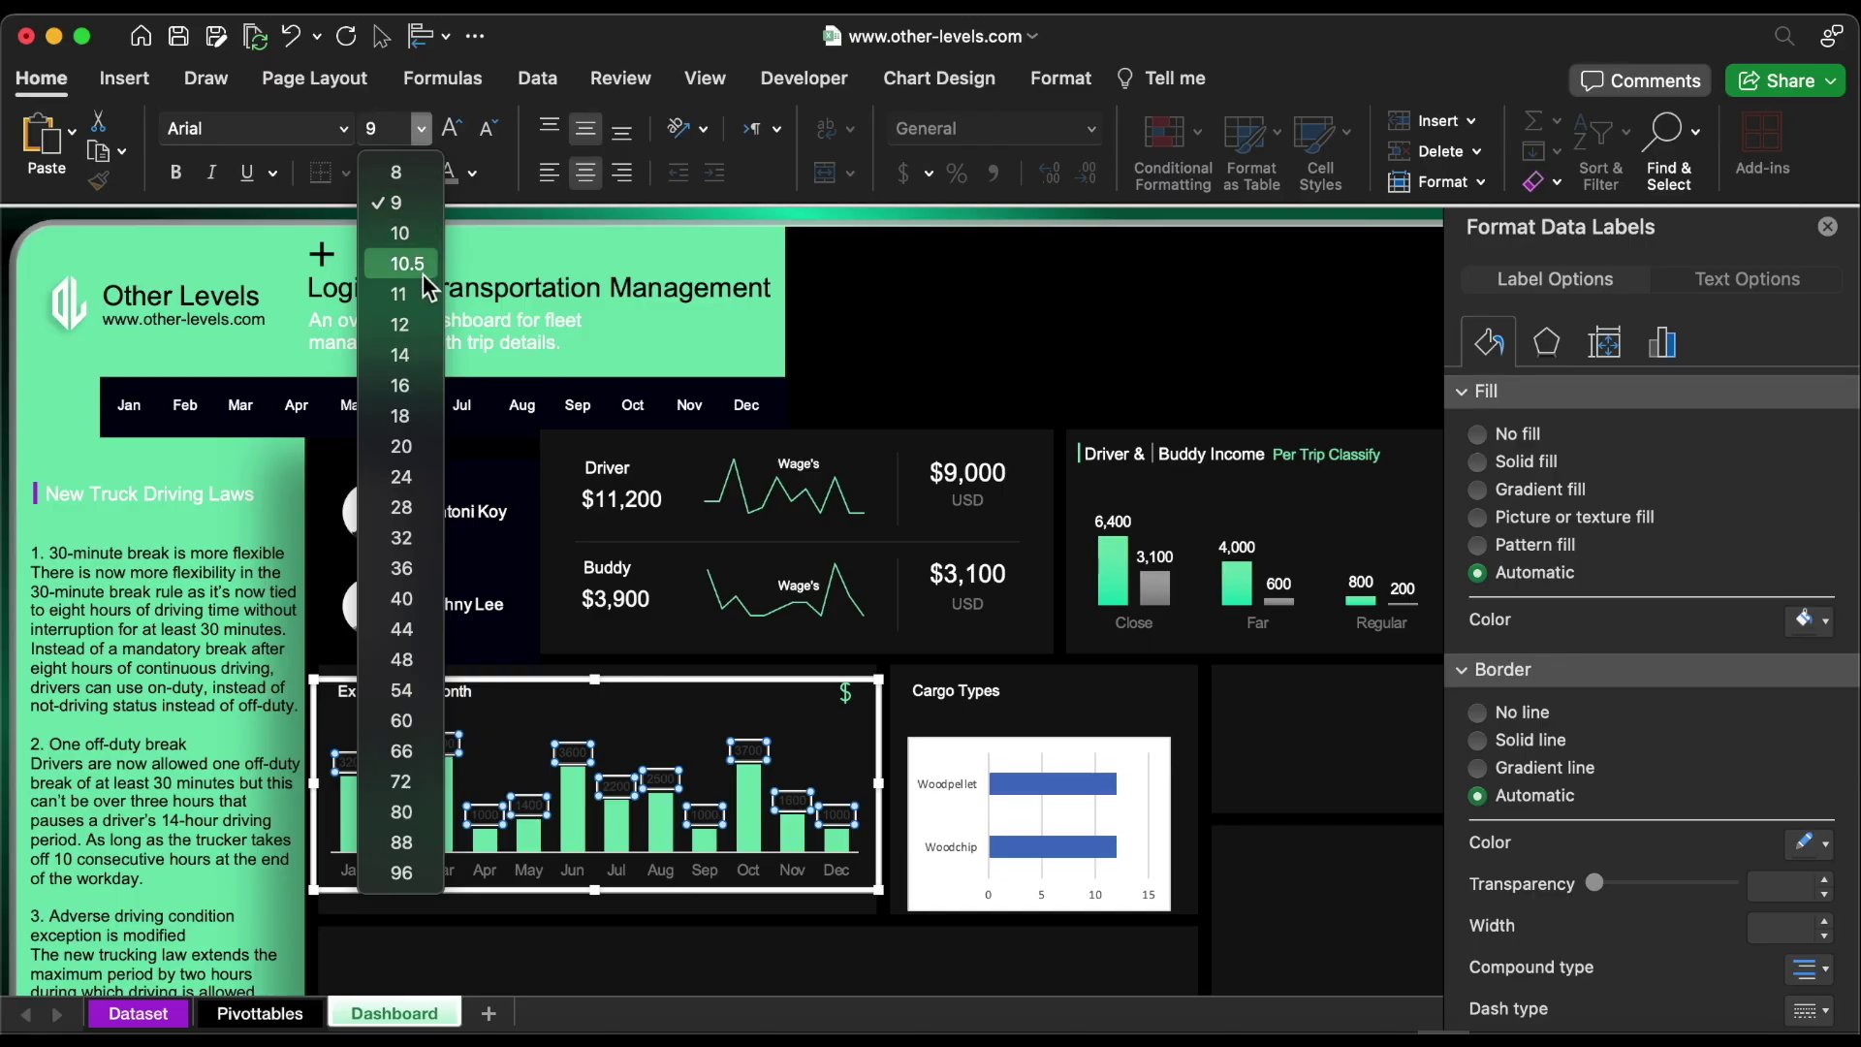
{"action": "left_click", "coordinate": [418, 271]}
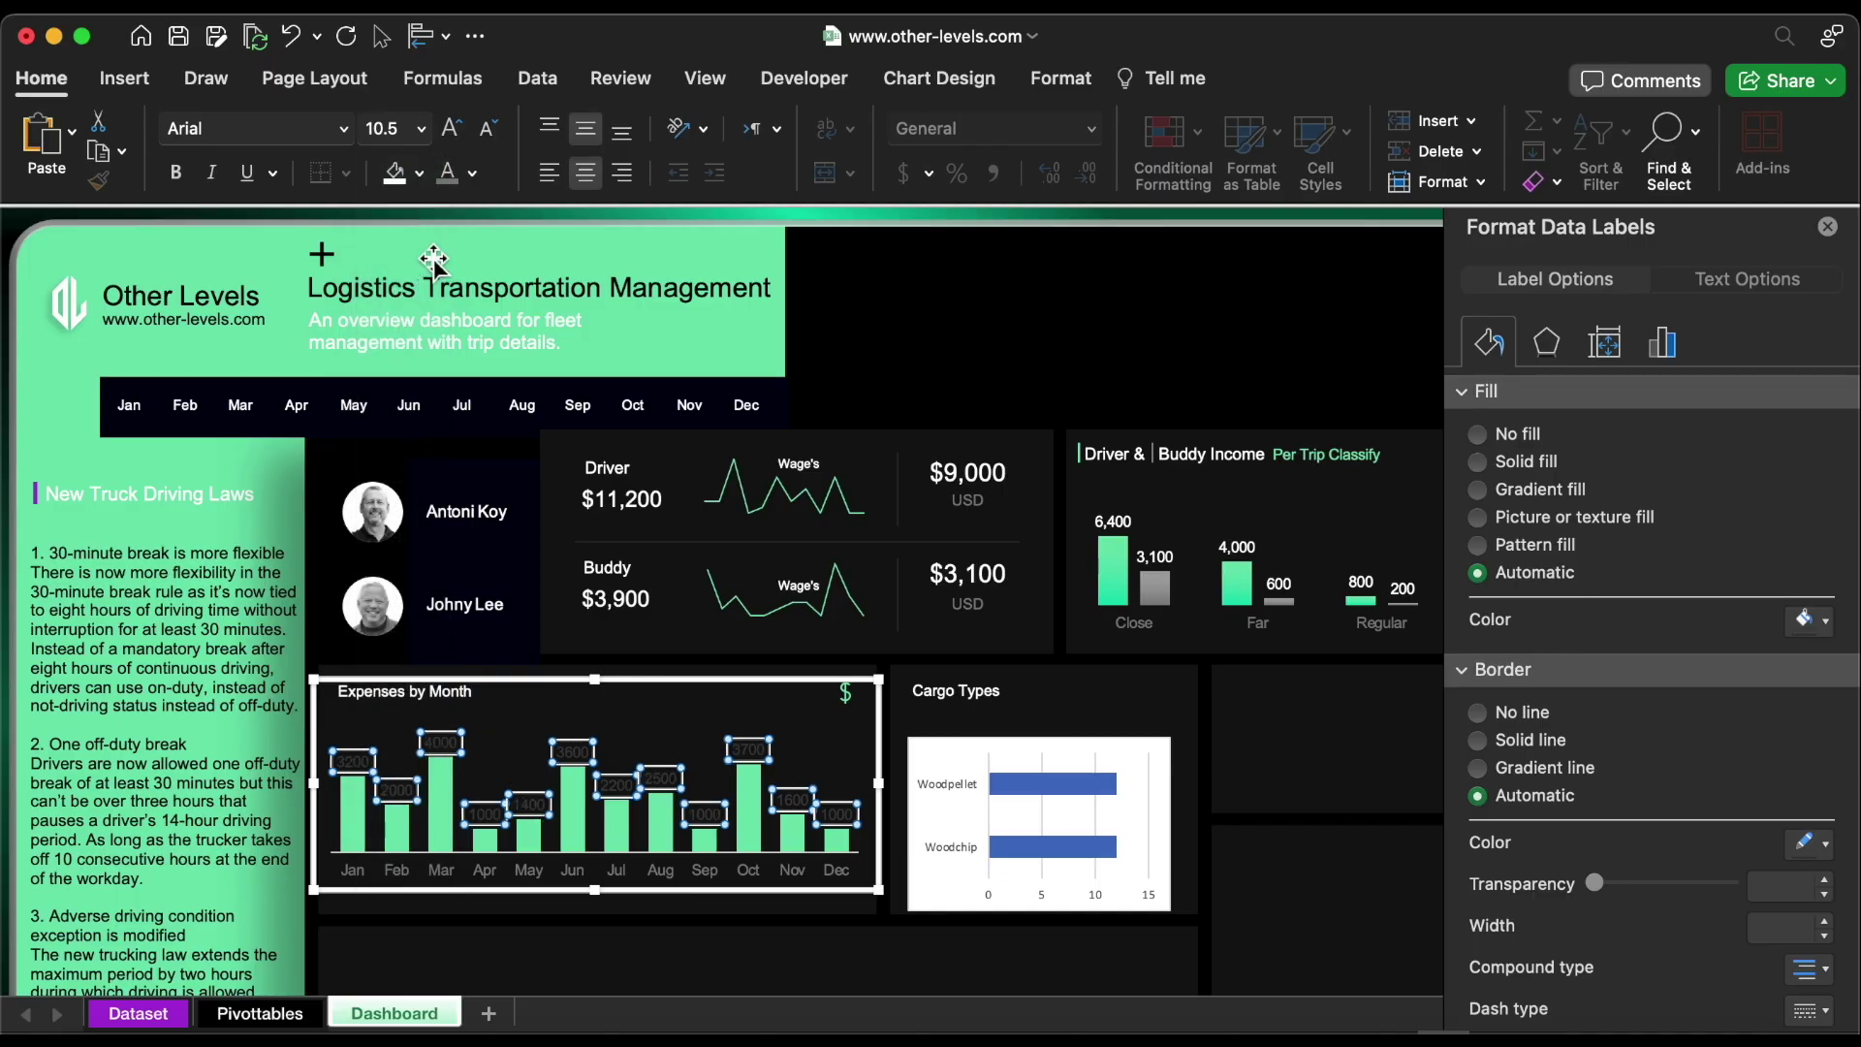
{"action": "left_click", "coordinate": [472, 174]}
{"action": "left_click", "coordinate": [454, 296]}
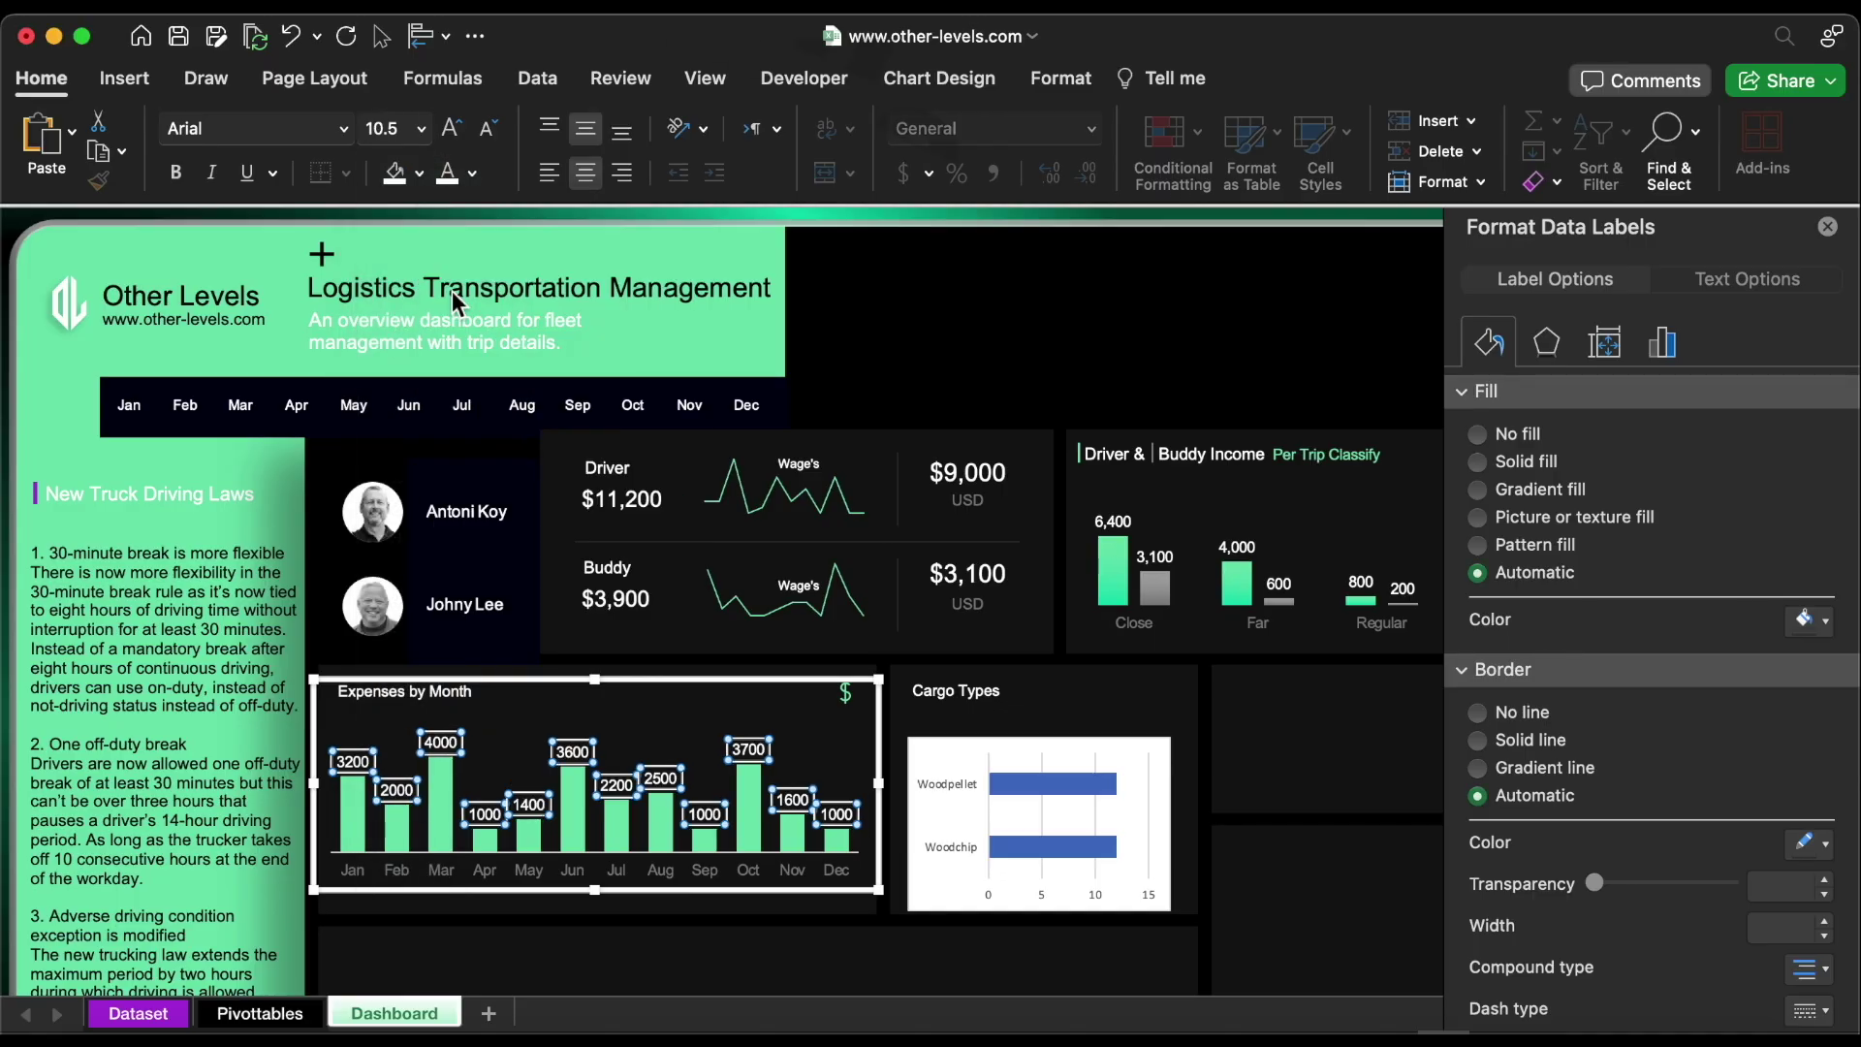
Format the monthly expense data labels as numbers with a thousands separator and zero decimal places
{"action": "left_click", "coordinate": [1661, 346]}
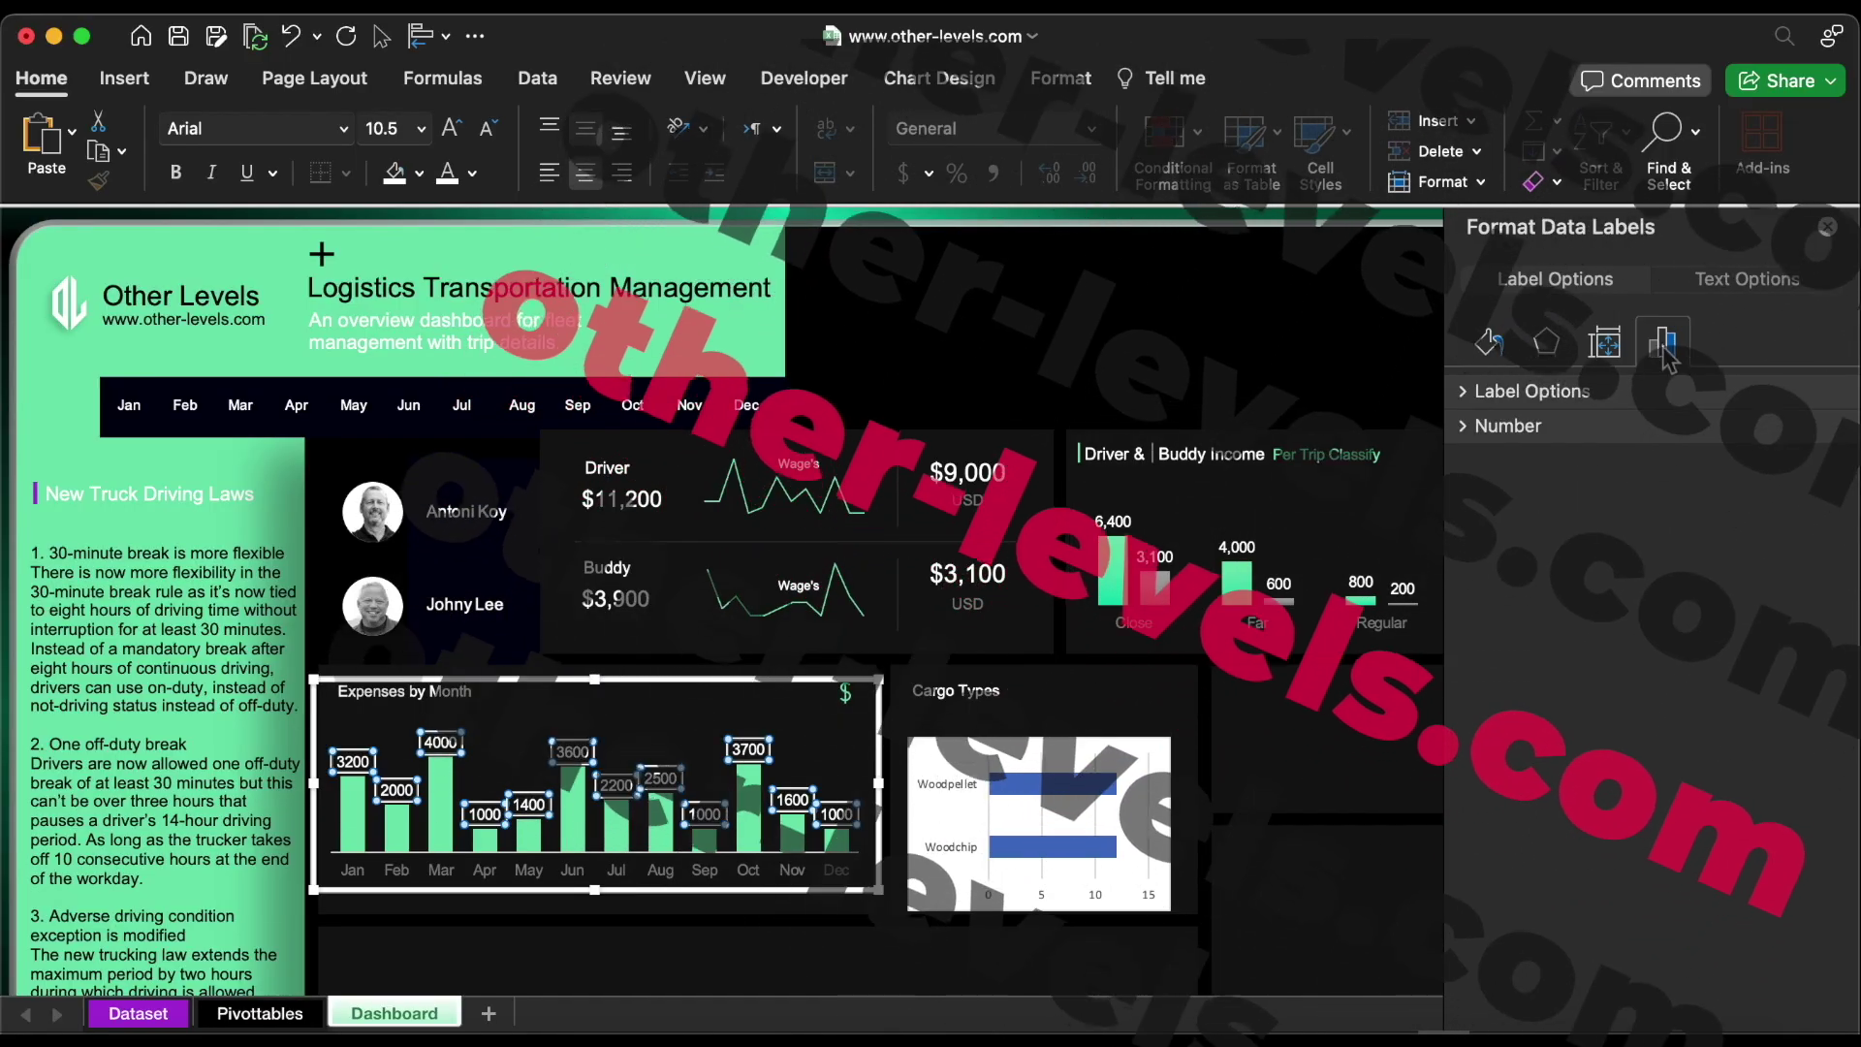
{"action": "left_click", "coordinate": [1578, 426]}
{"action": "left_click", "coordinate": [1572, 517]}
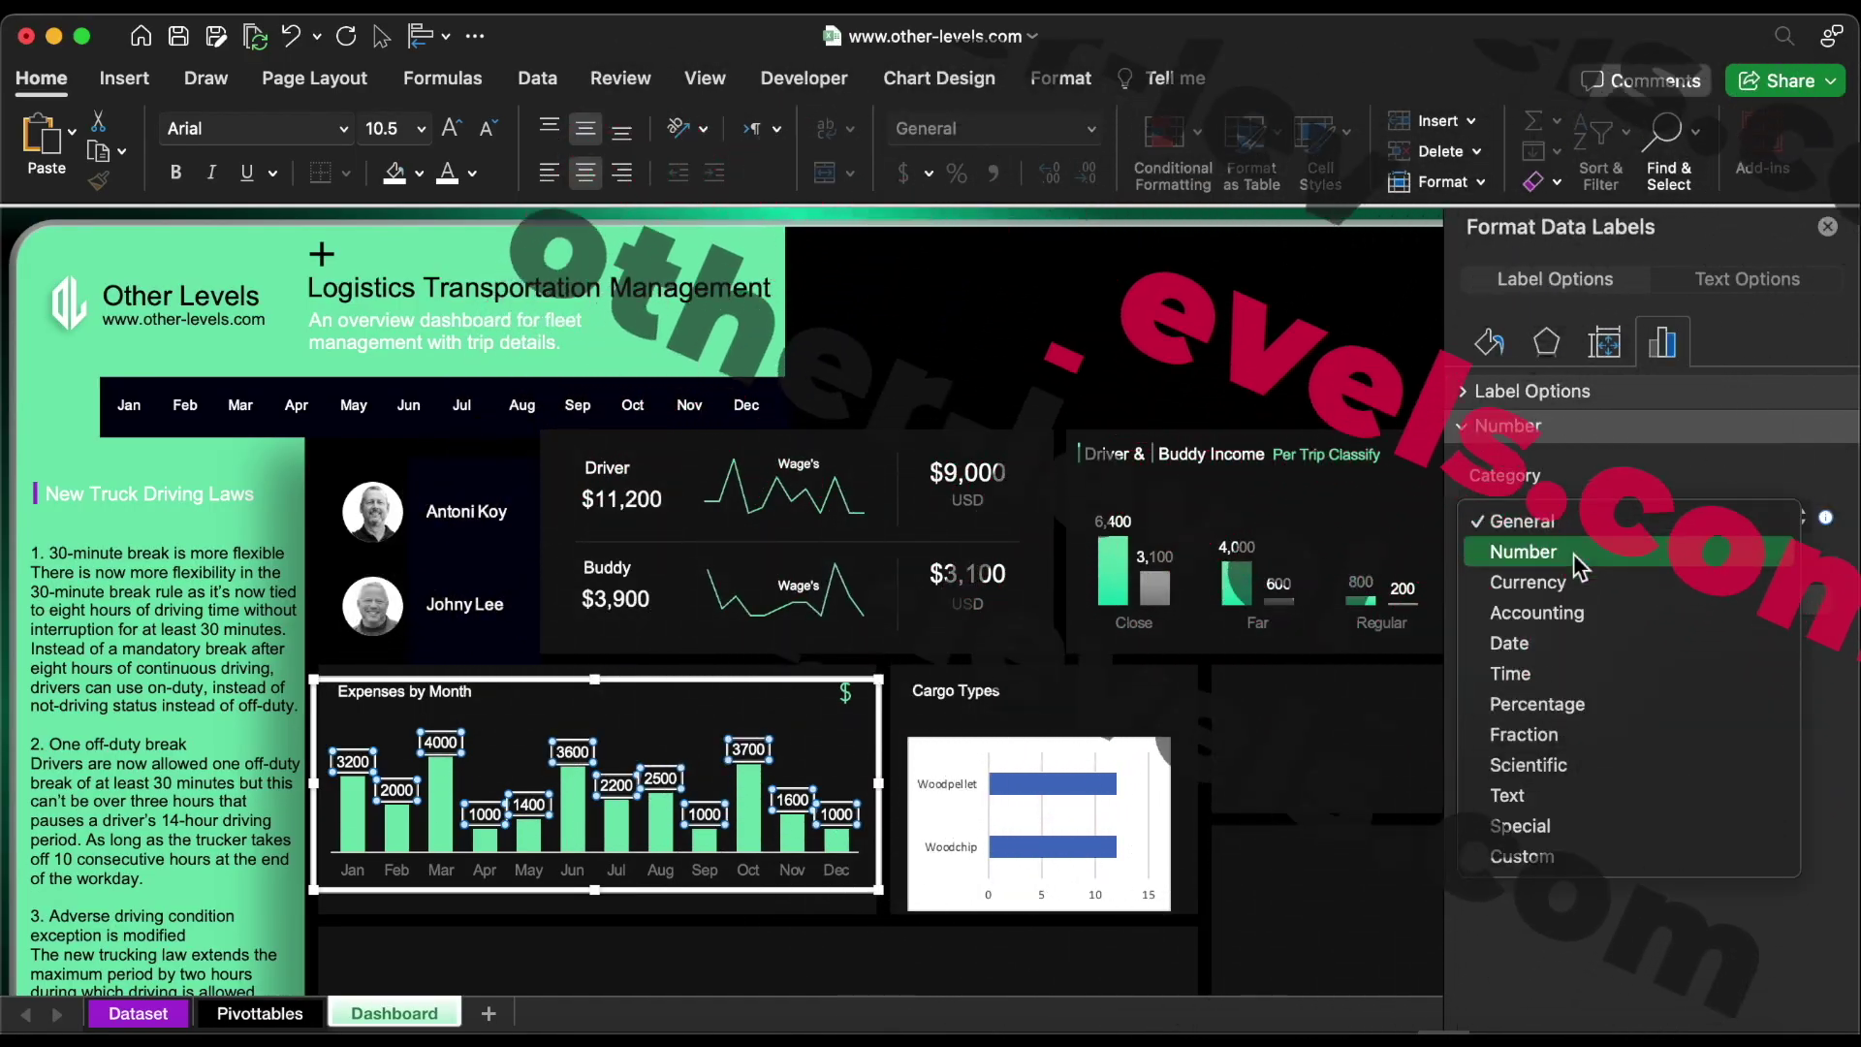
{"action": "left_click", "coordinate": [1575, 552]}
{"action": "left_click", "coordinate": [1786, 562]}
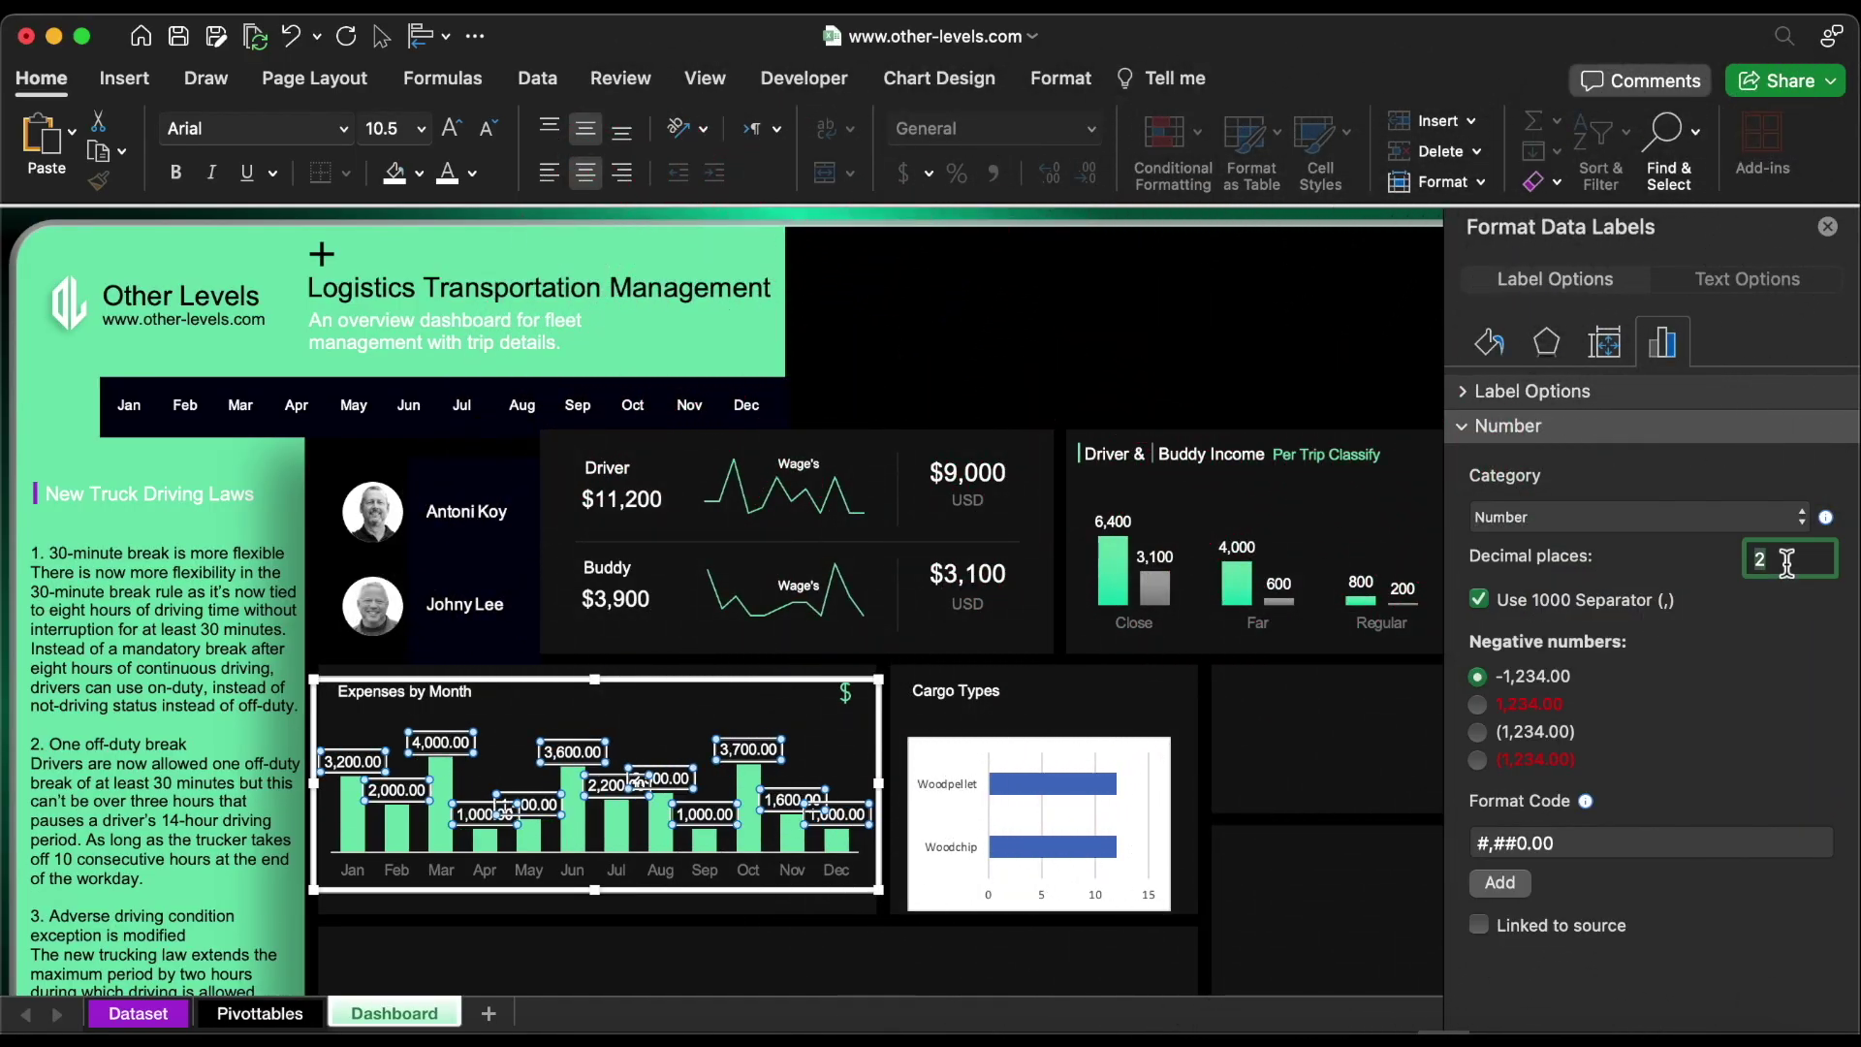
{"action": "key", "text": "Return"}
Remove the line from the expenses chart's month axis and move the chart slightly lower in its card
{"action": "left_click", "coordinate": [792, 875]}
{"action": "left_click", "coordinate": [792, 875]}
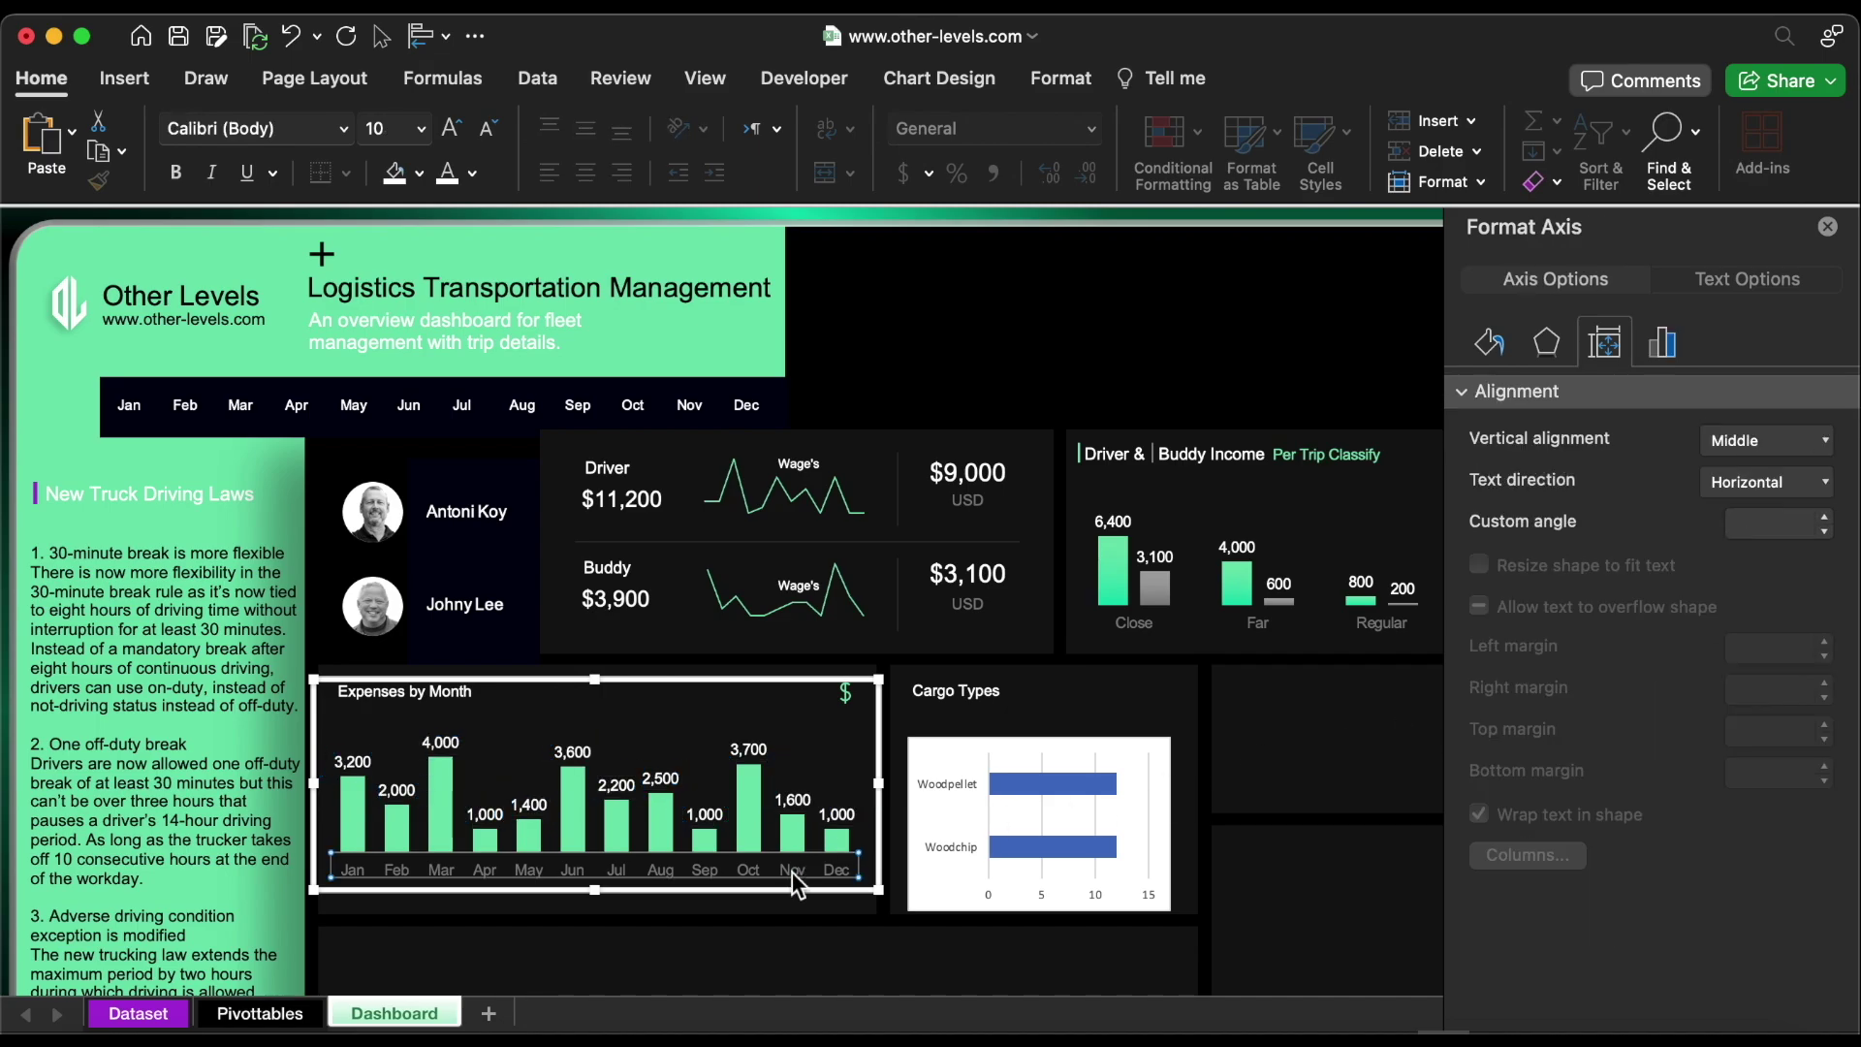
{"action": "left_click", "coordinate": [1489, 343]}
{"action": "left_click_drag", "start_coordinate": [877, 766], "coordinate": [1110, 905]}
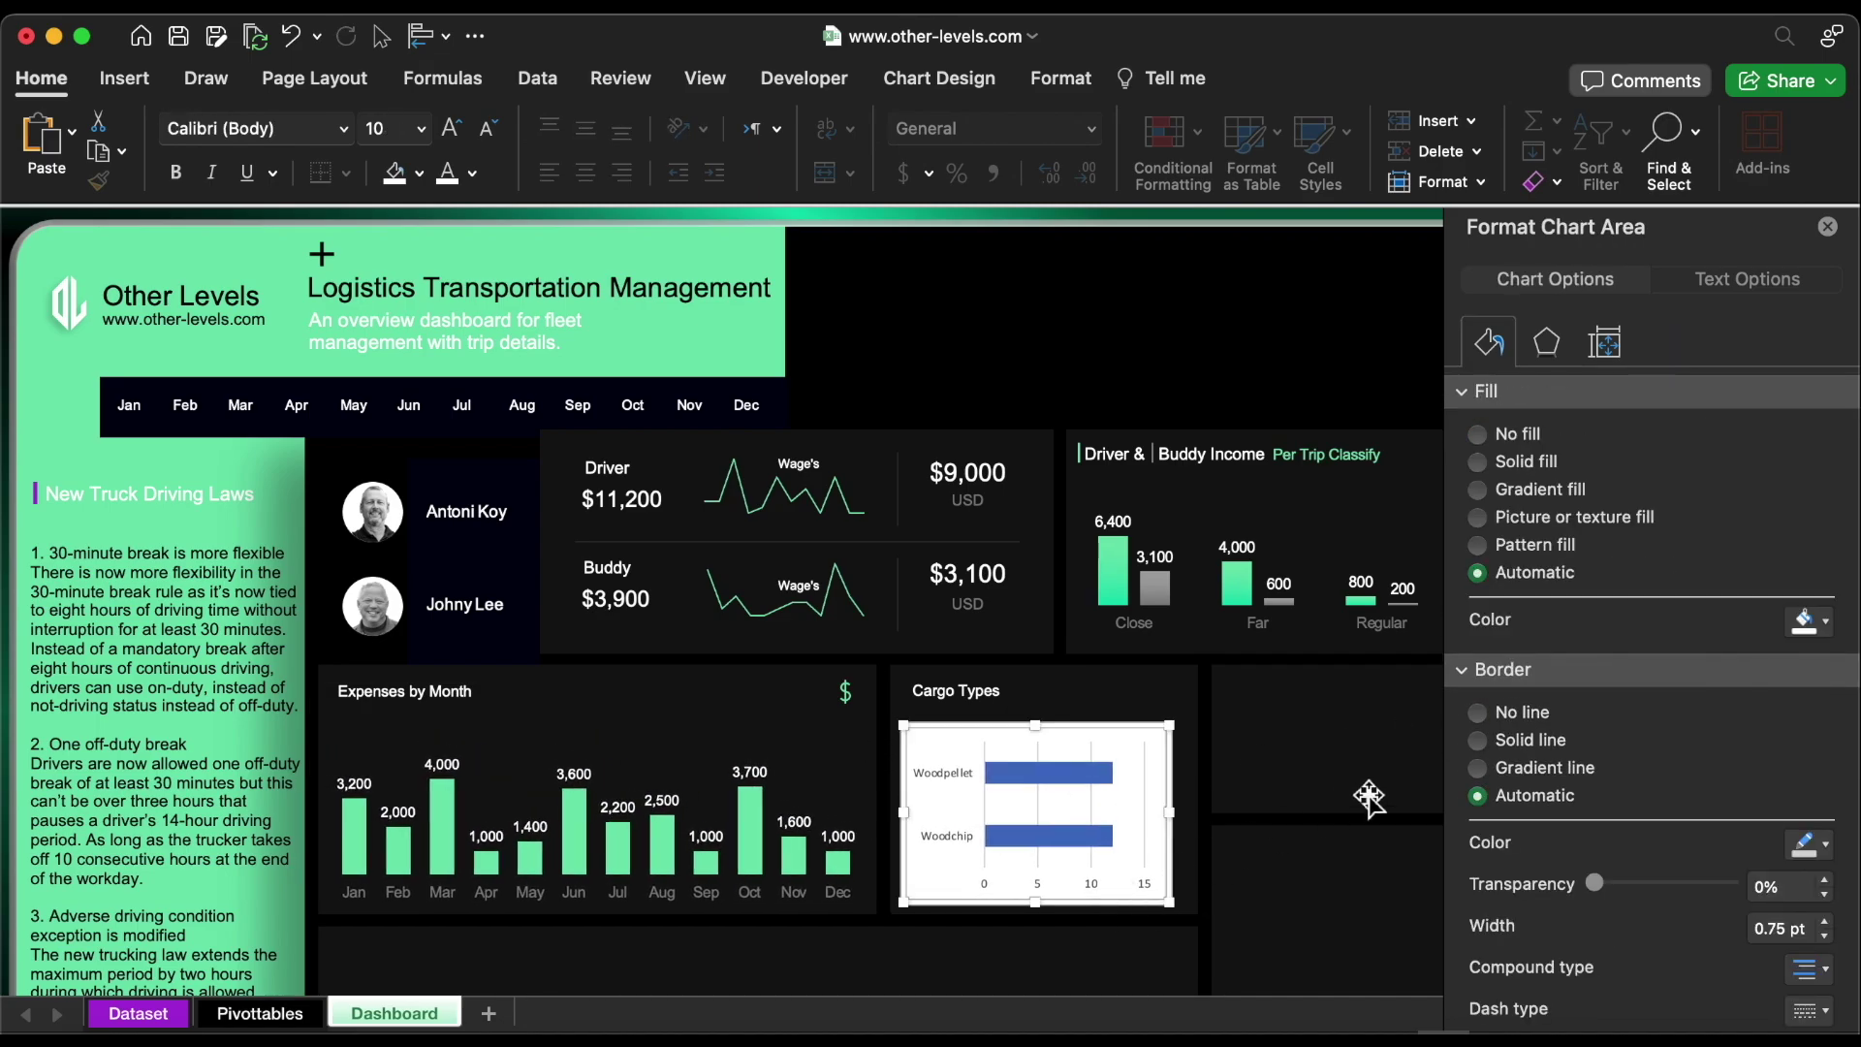
Remove the cargo chart's border and background fill and set its cargo name labels to white Arial
{"action": "left_click", "coordinate": [1508, 713]}
{"action": "left_click", "coordinate": [1502, 436]}
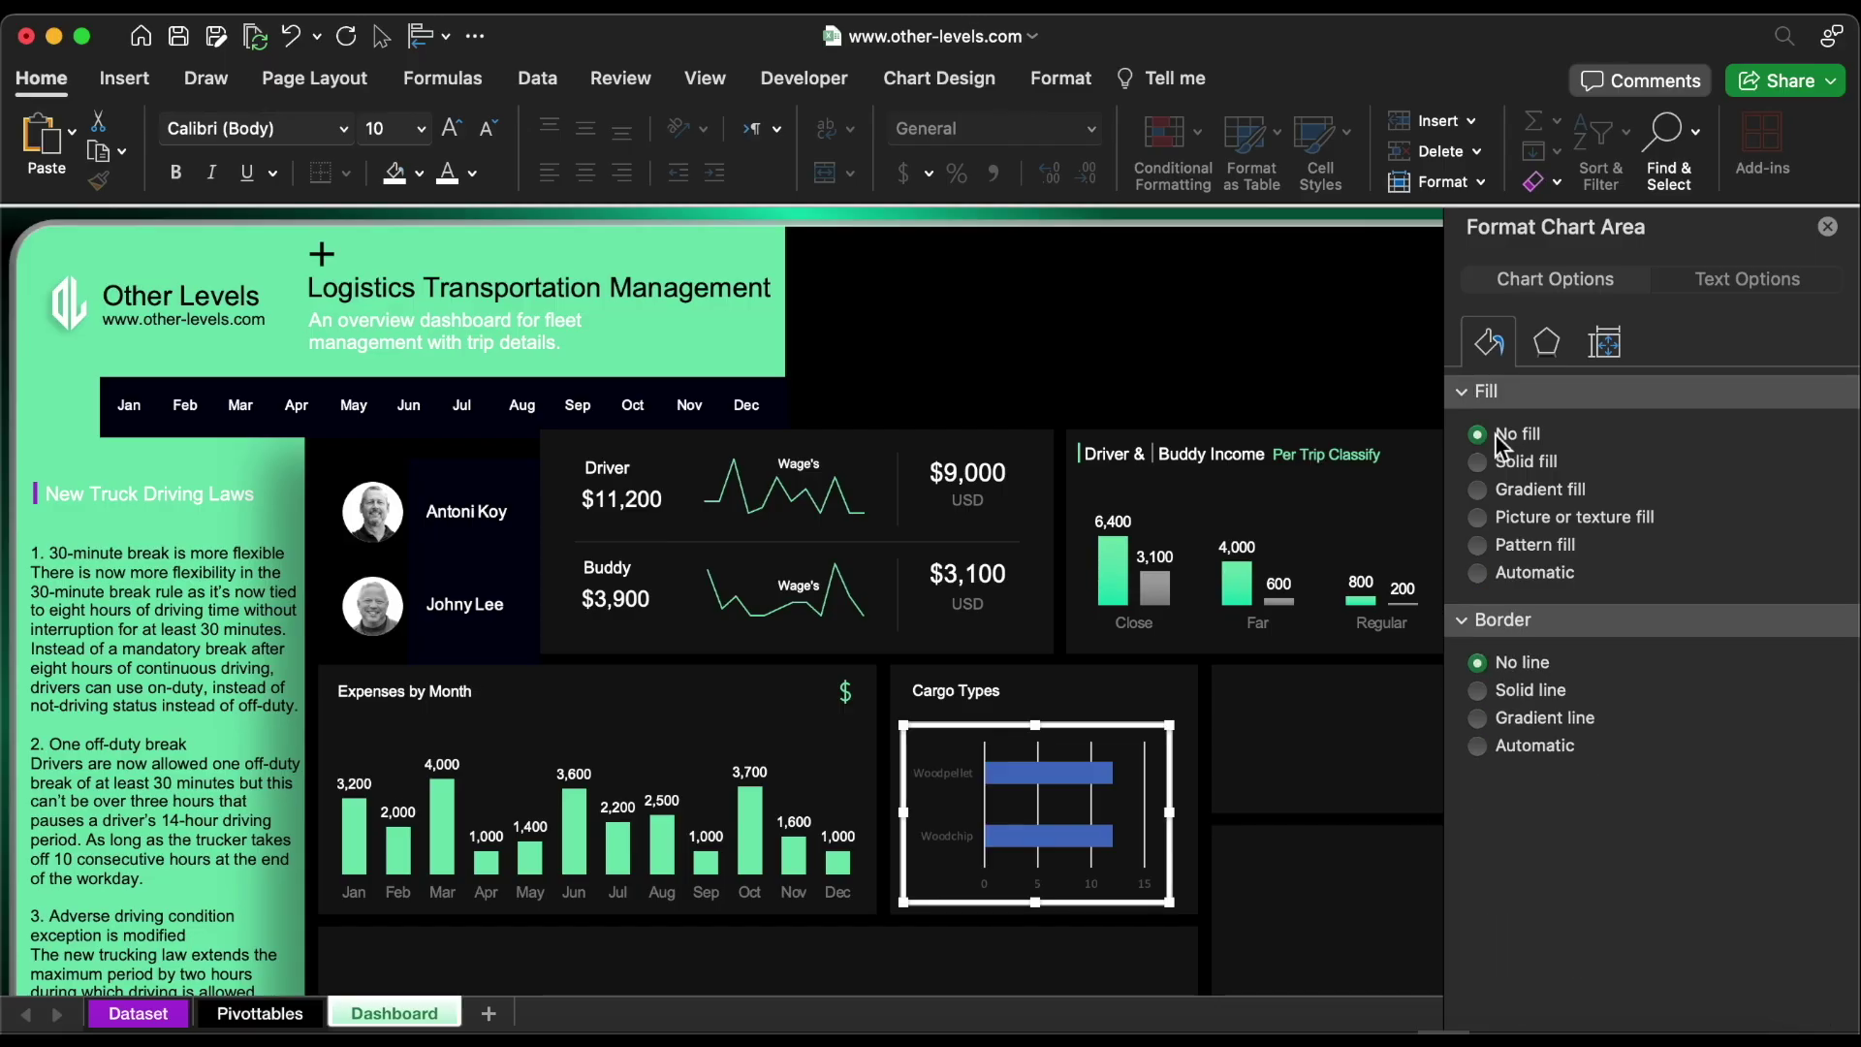
{"action": "left_click", "coordinate": [945, 785]}
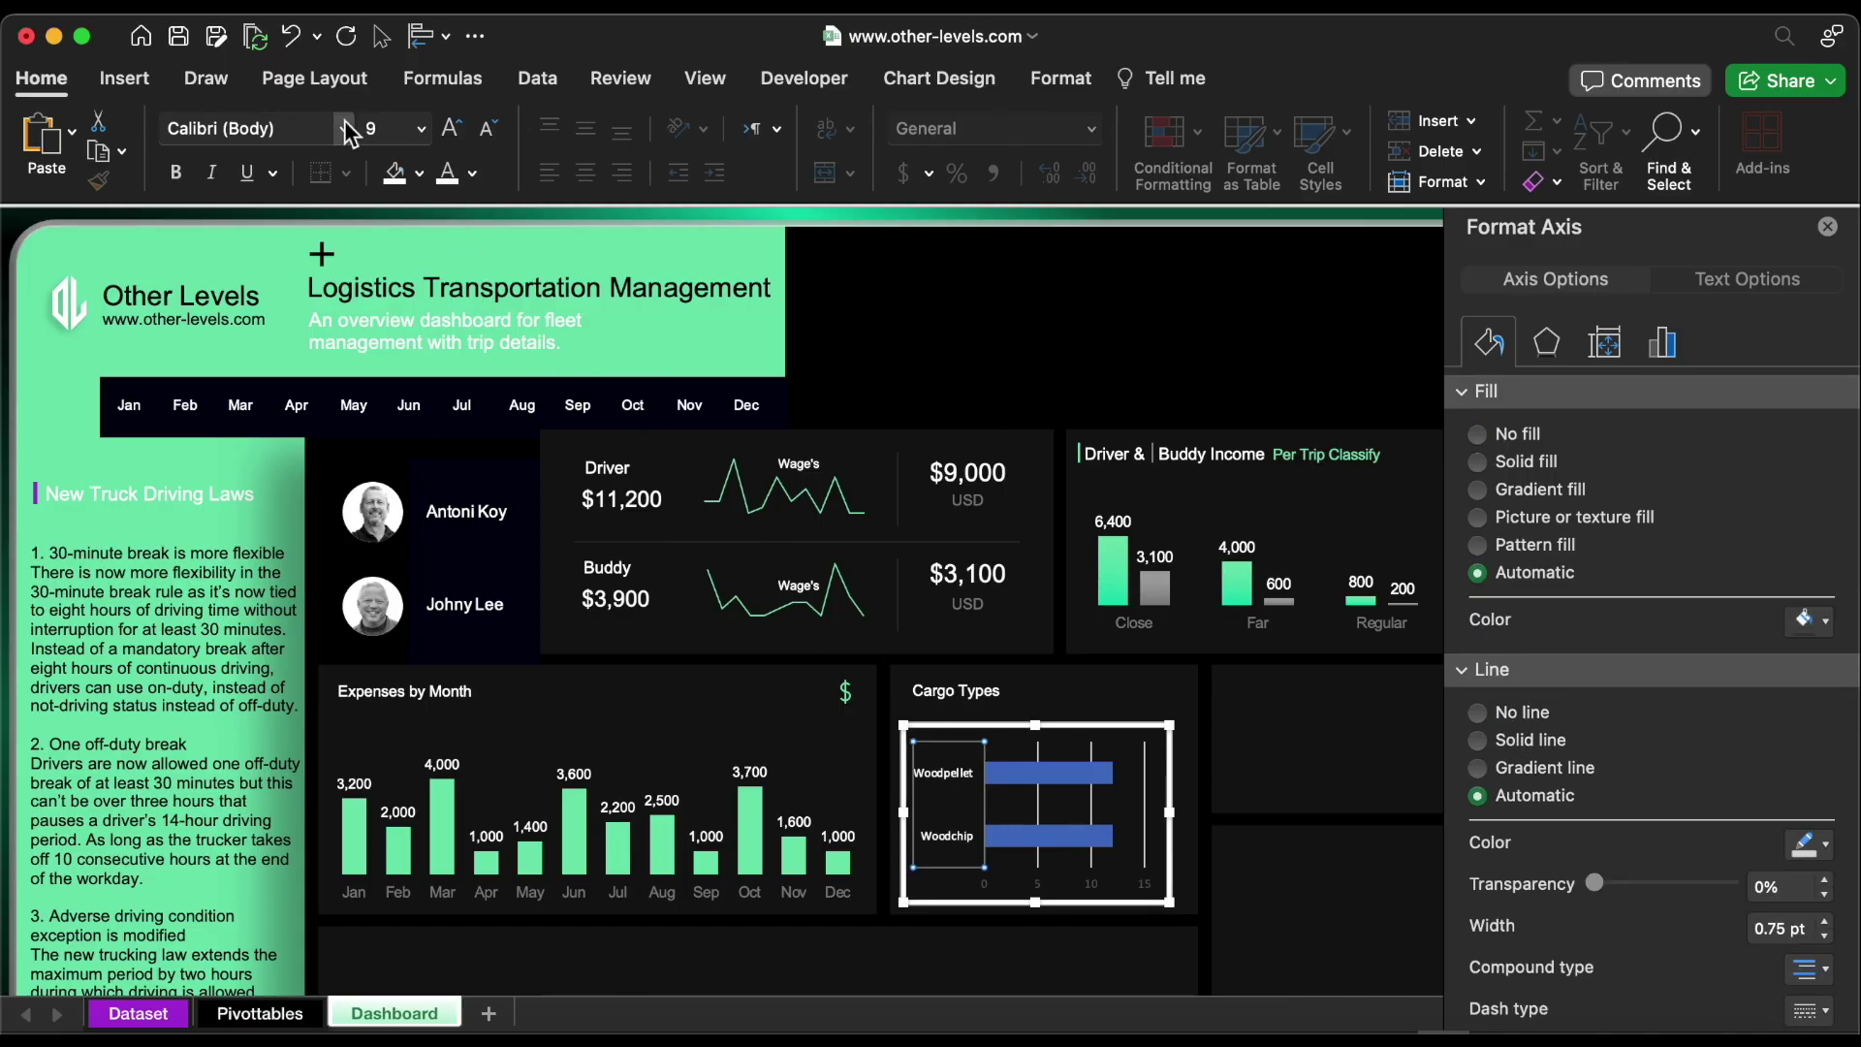
{"action": "left_click", "coordinate": [344, 128]}
{"action": "left_click", "coordinate": [291, 374]}
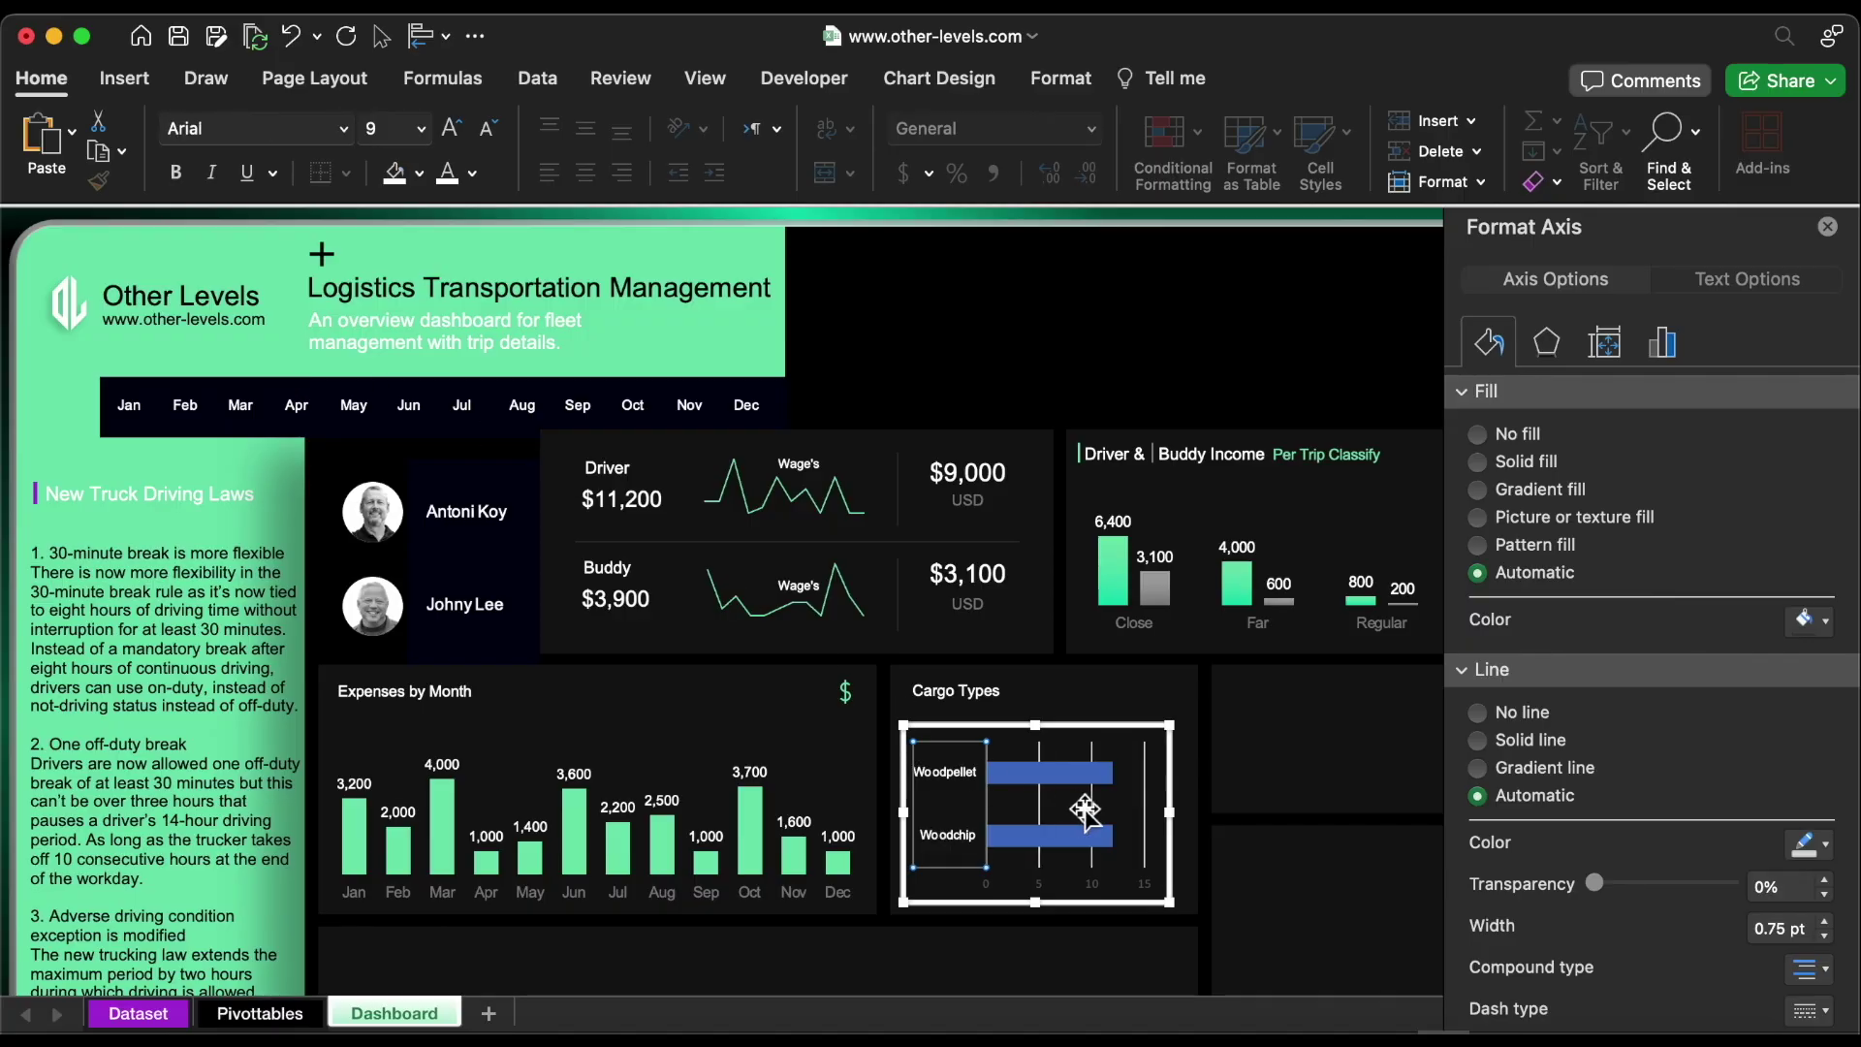
Set the cargo chart's major gridlines to a solid 0.5 pt line in a dark gray shade
{"action": "left_click", "coordinate": [1046, 814]}
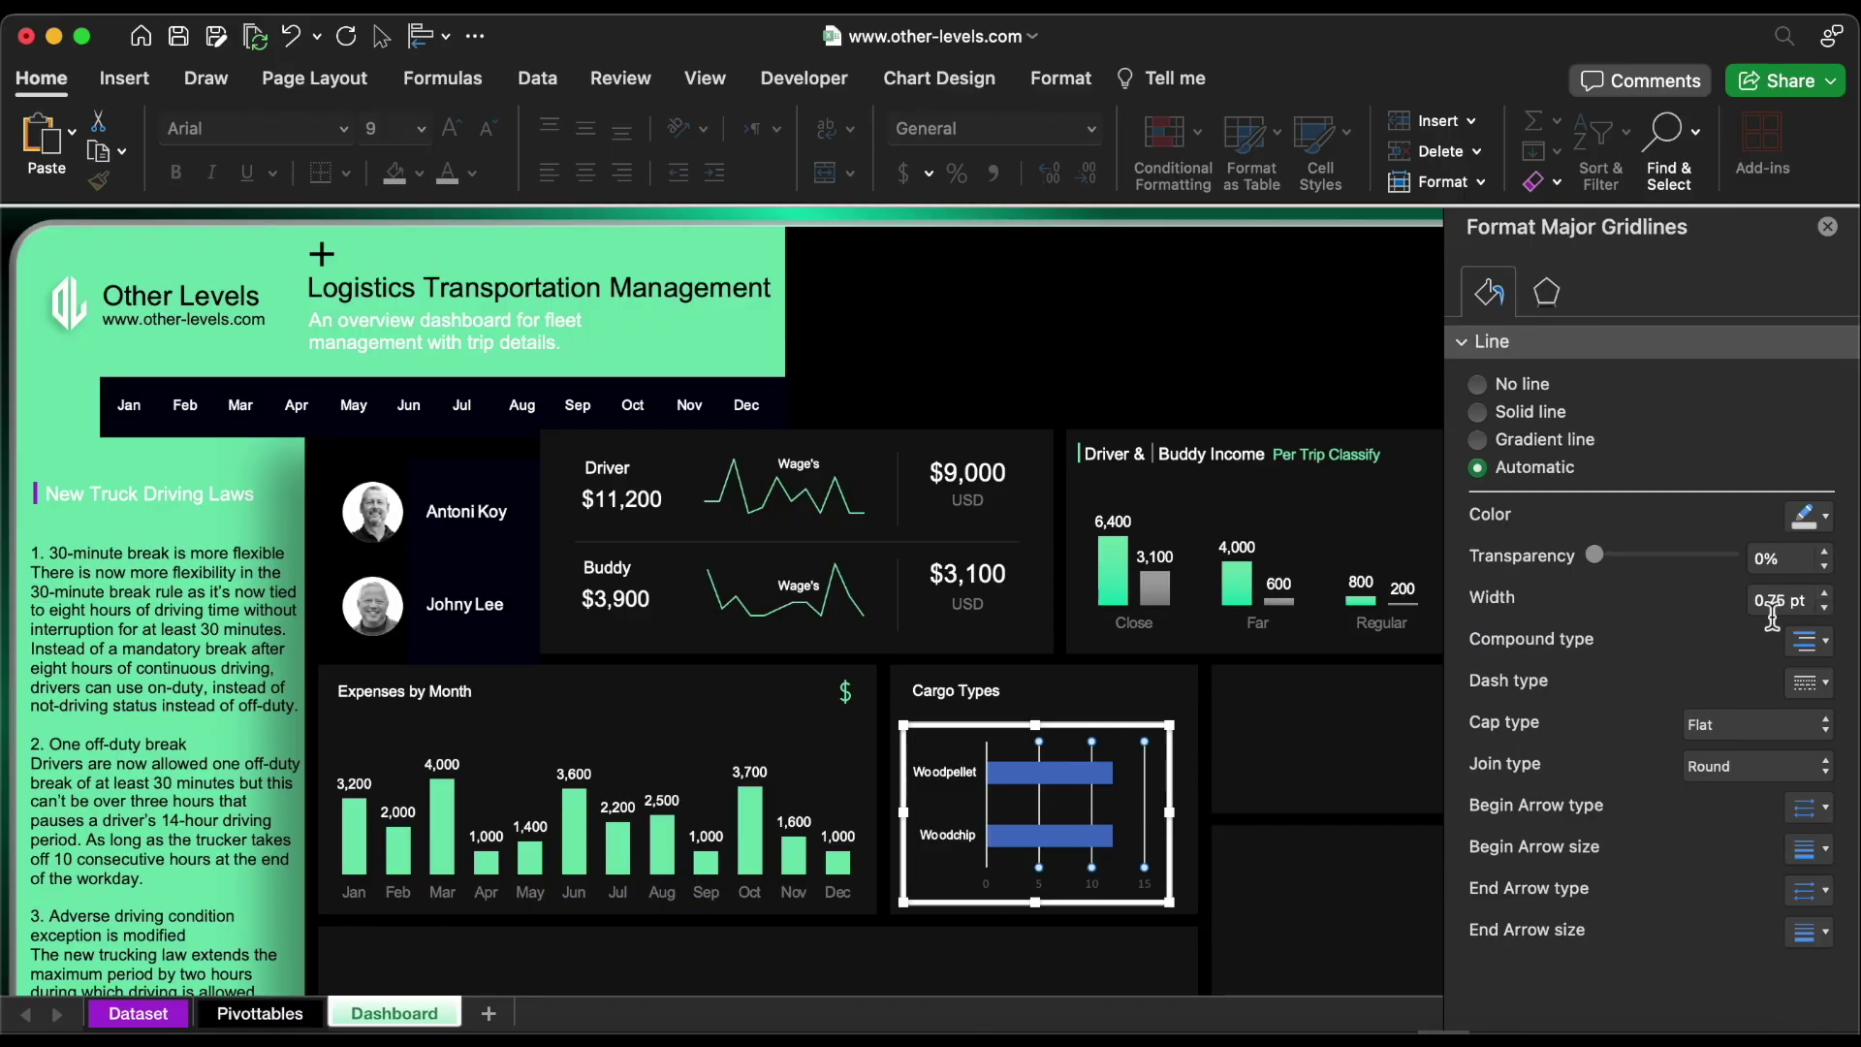
{"action": "left_click", "coordinate": [1825, 607]}
{"action": "left_click", "coordinate": [1815, 516]}
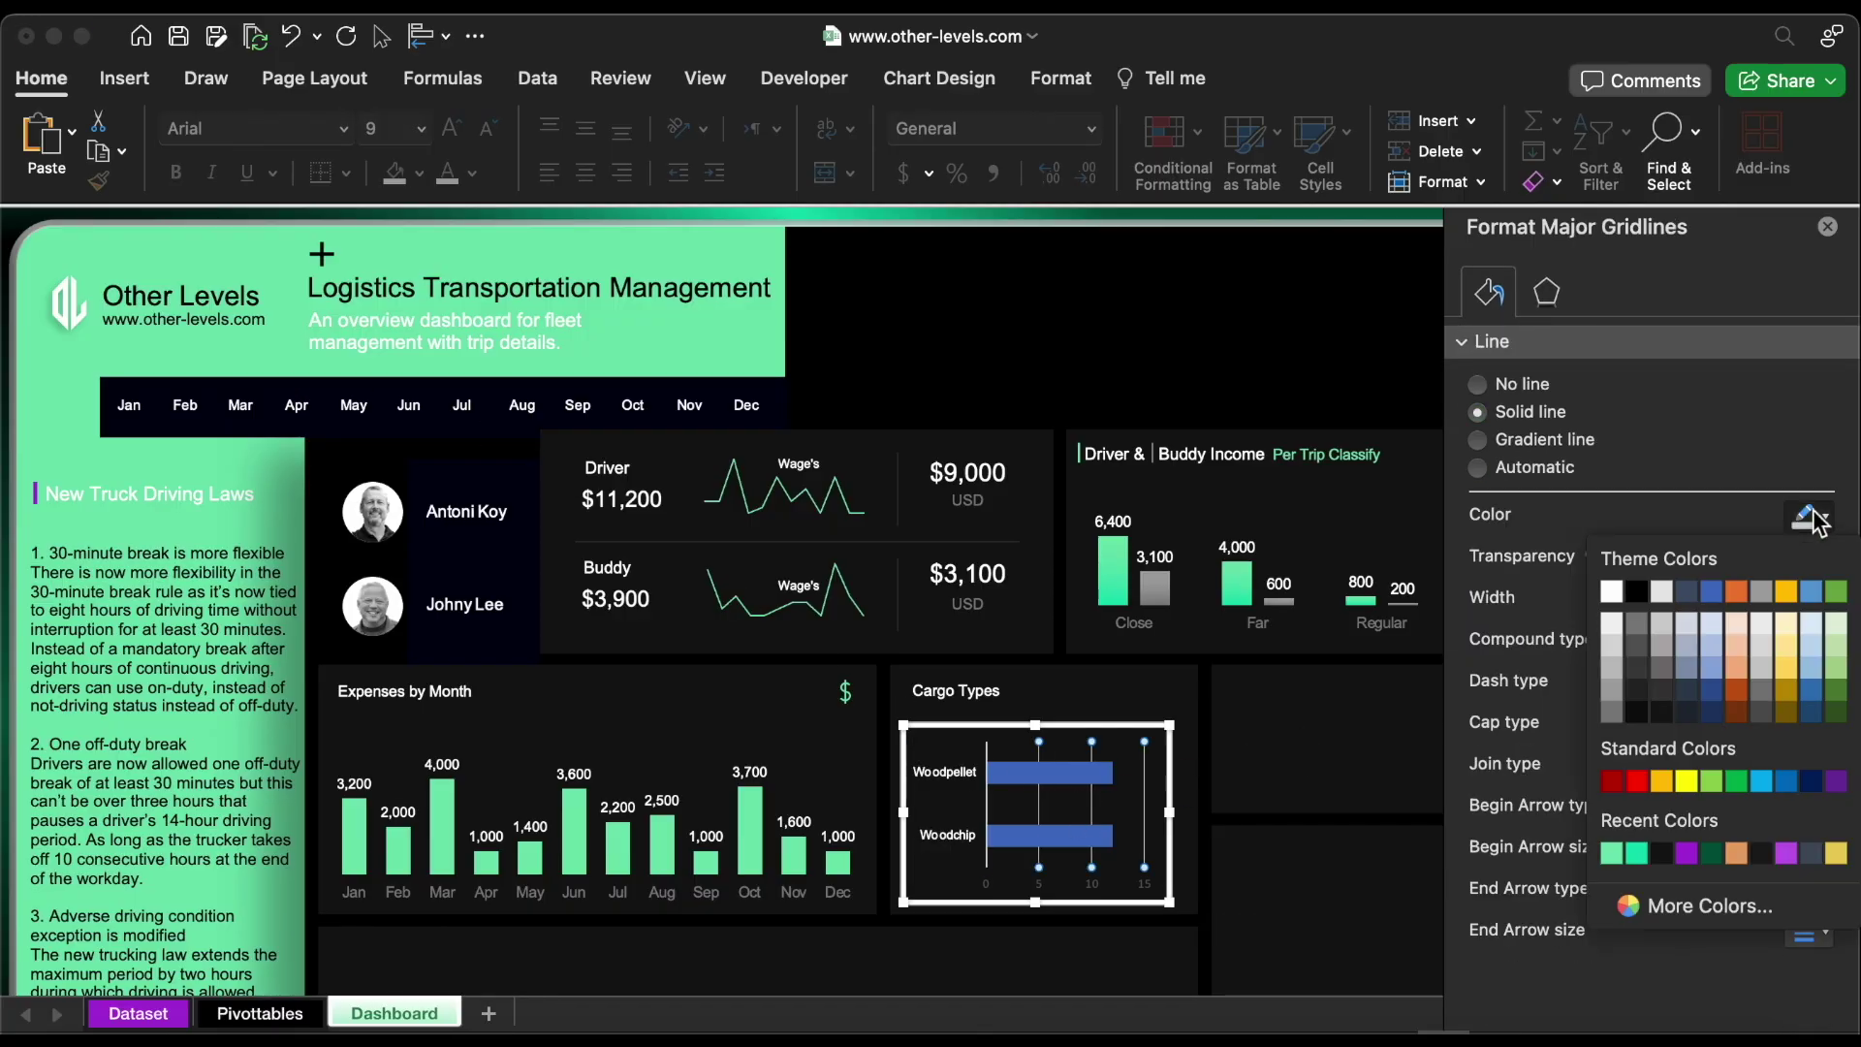
{"action": "left_click", "coordinate": [1637, 671]}
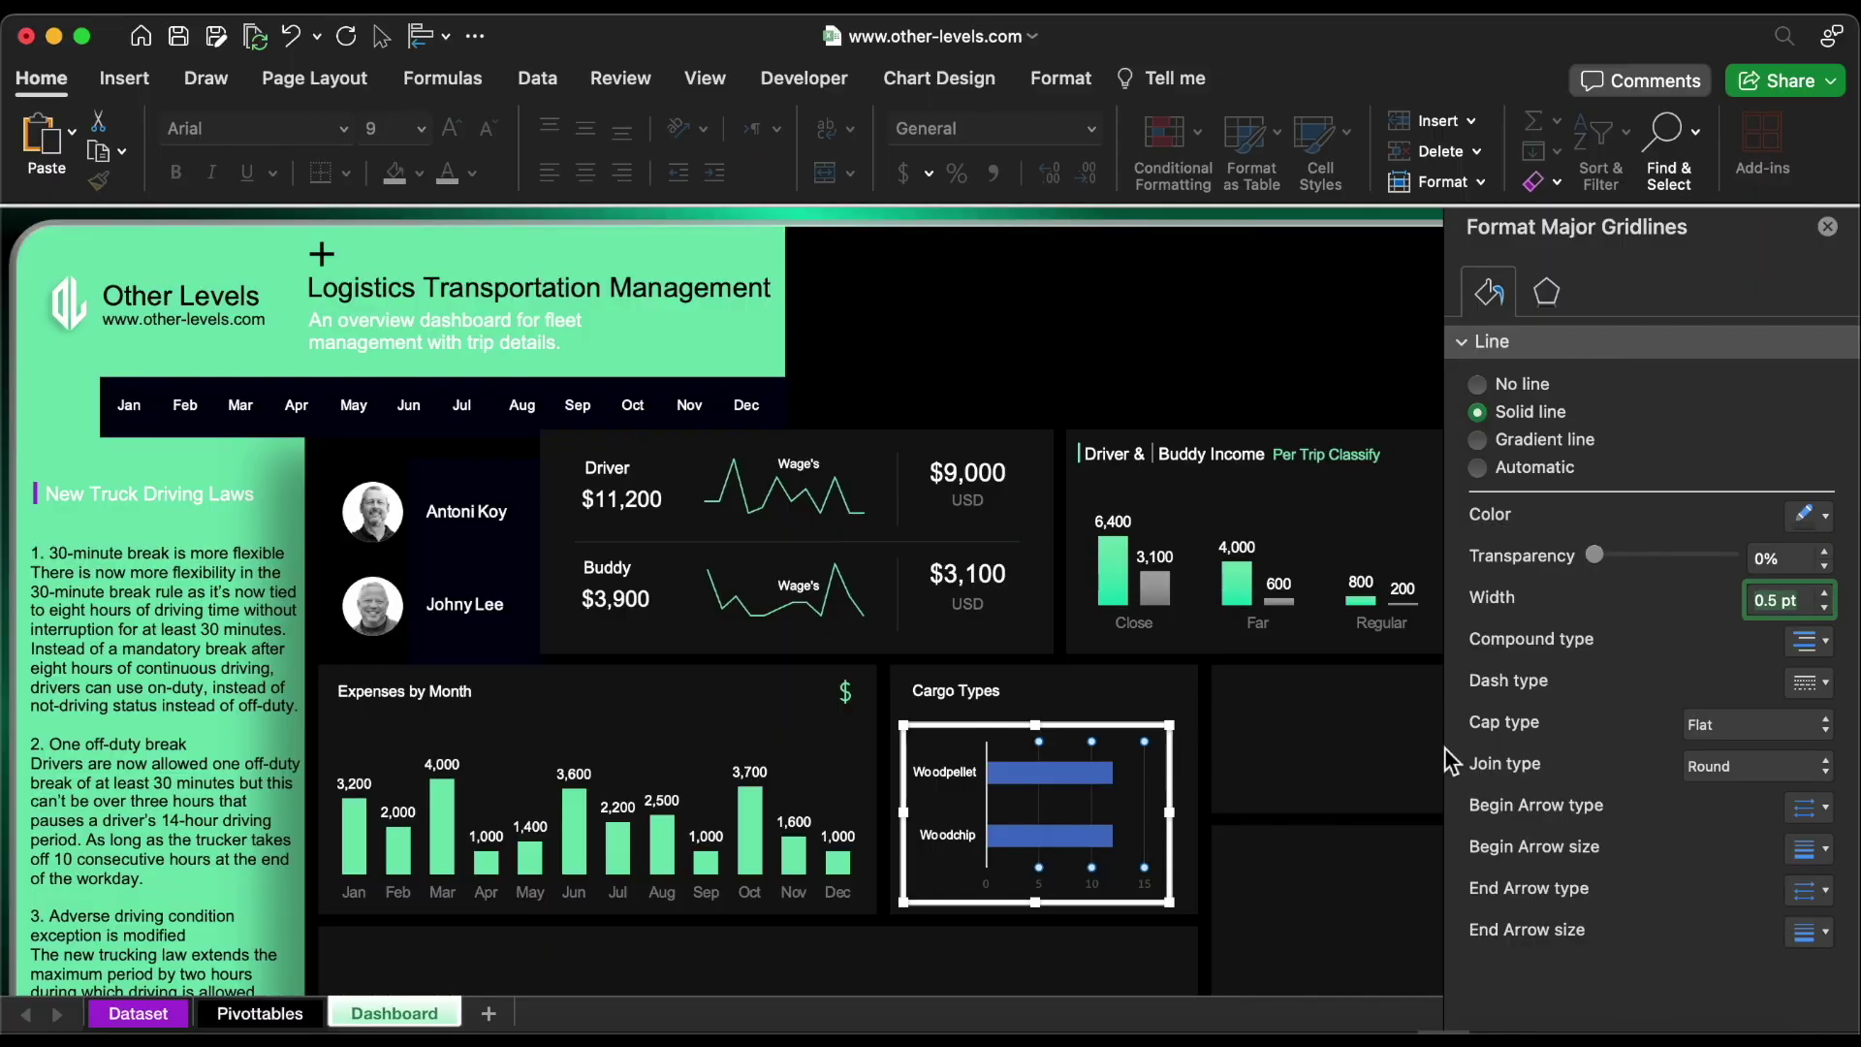
Set the cargo chart's value axis labels to Arial in gray
{"action": "left_click", "coordinate": [1122, 877]}
{"action": "left_click", "coordinate": [472, 172]}
{"action": "left_click", "coordinate": [461, 415]}
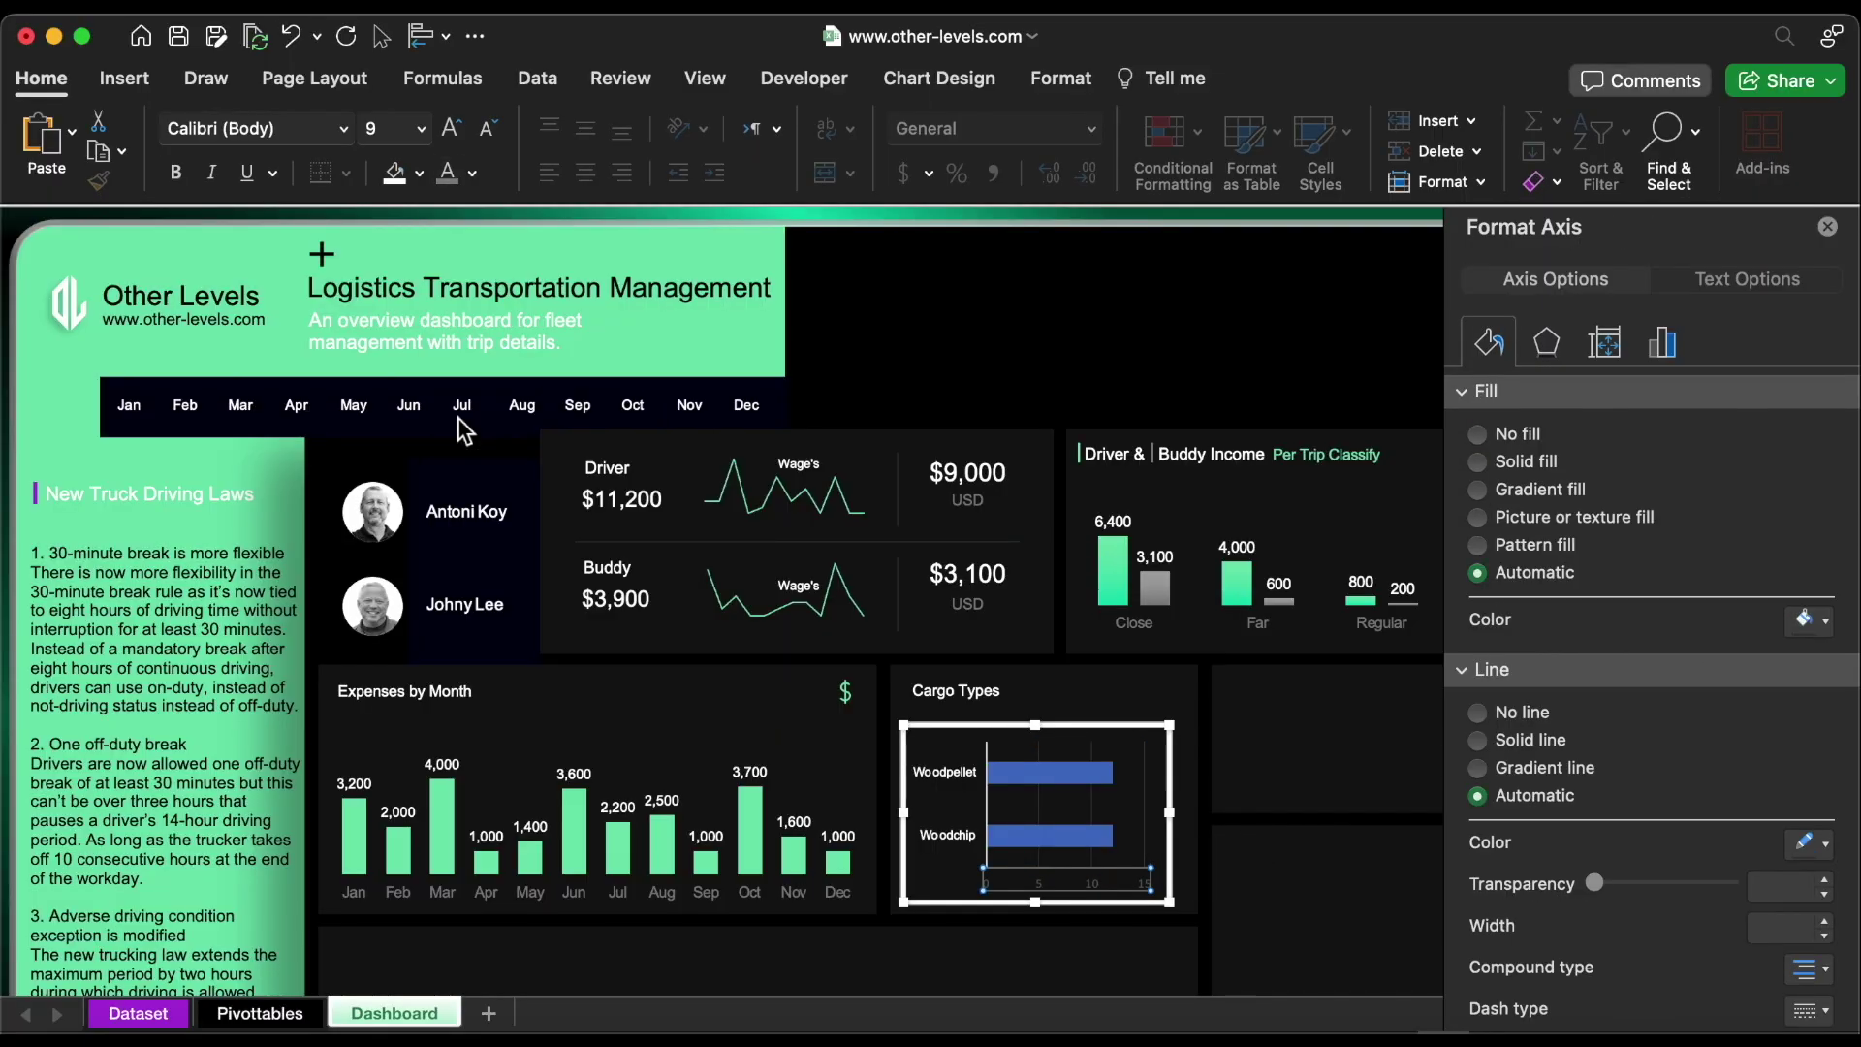
{"action": "left_click", "coordinate": [344, 129]}
{"action": "left_click", "coordinate": [298, 369]}
Enlarge the Woodpellet and Woodchip axis labels to 12 pt
{"action": "left_click", "coordinate": [955, 790]}
{"action": "left_click", "coordinate": [422, 129]}
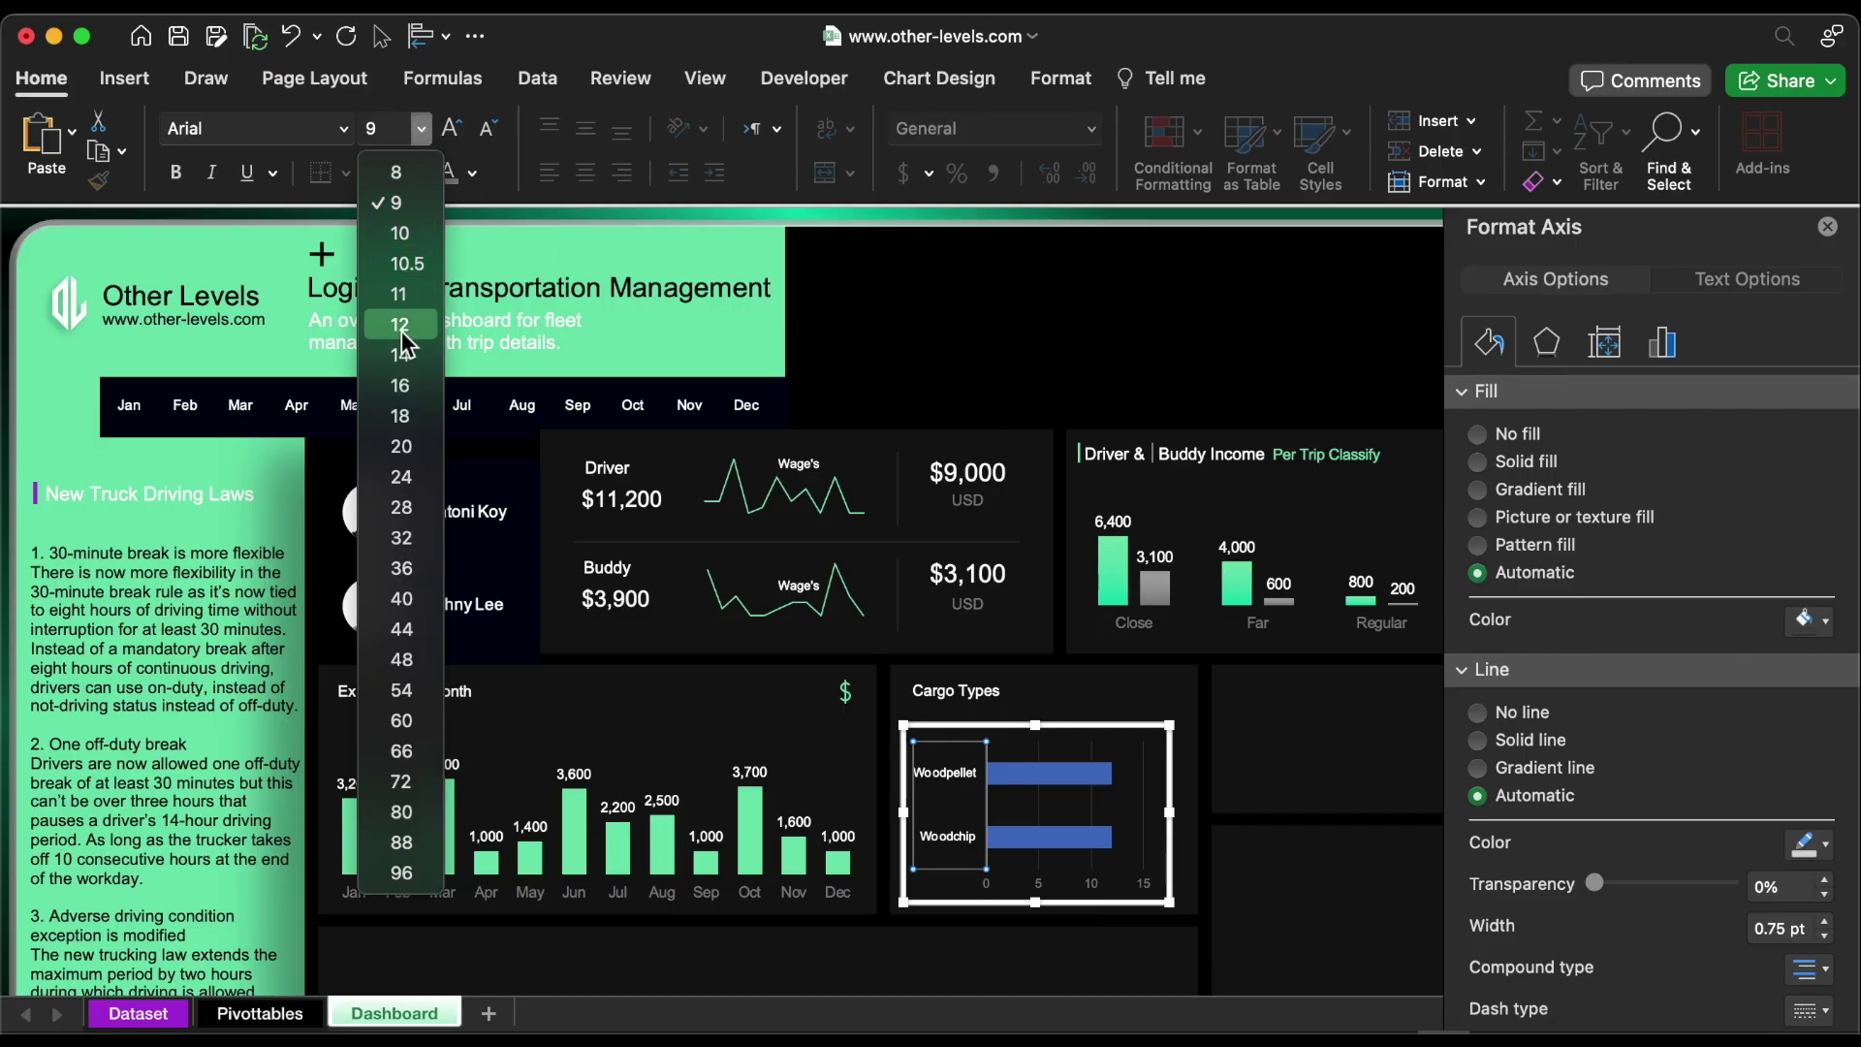
{"action": "left_click", "coordinate": [403, 327]}
Give the cargo bars a gray gradient fill with no outline
{"action": "left_click", "coordinate": [1078, 774]}
{"action": "key", "text": "super+z"}
{"action": "left_click", "coordinate": [1537, 440]}
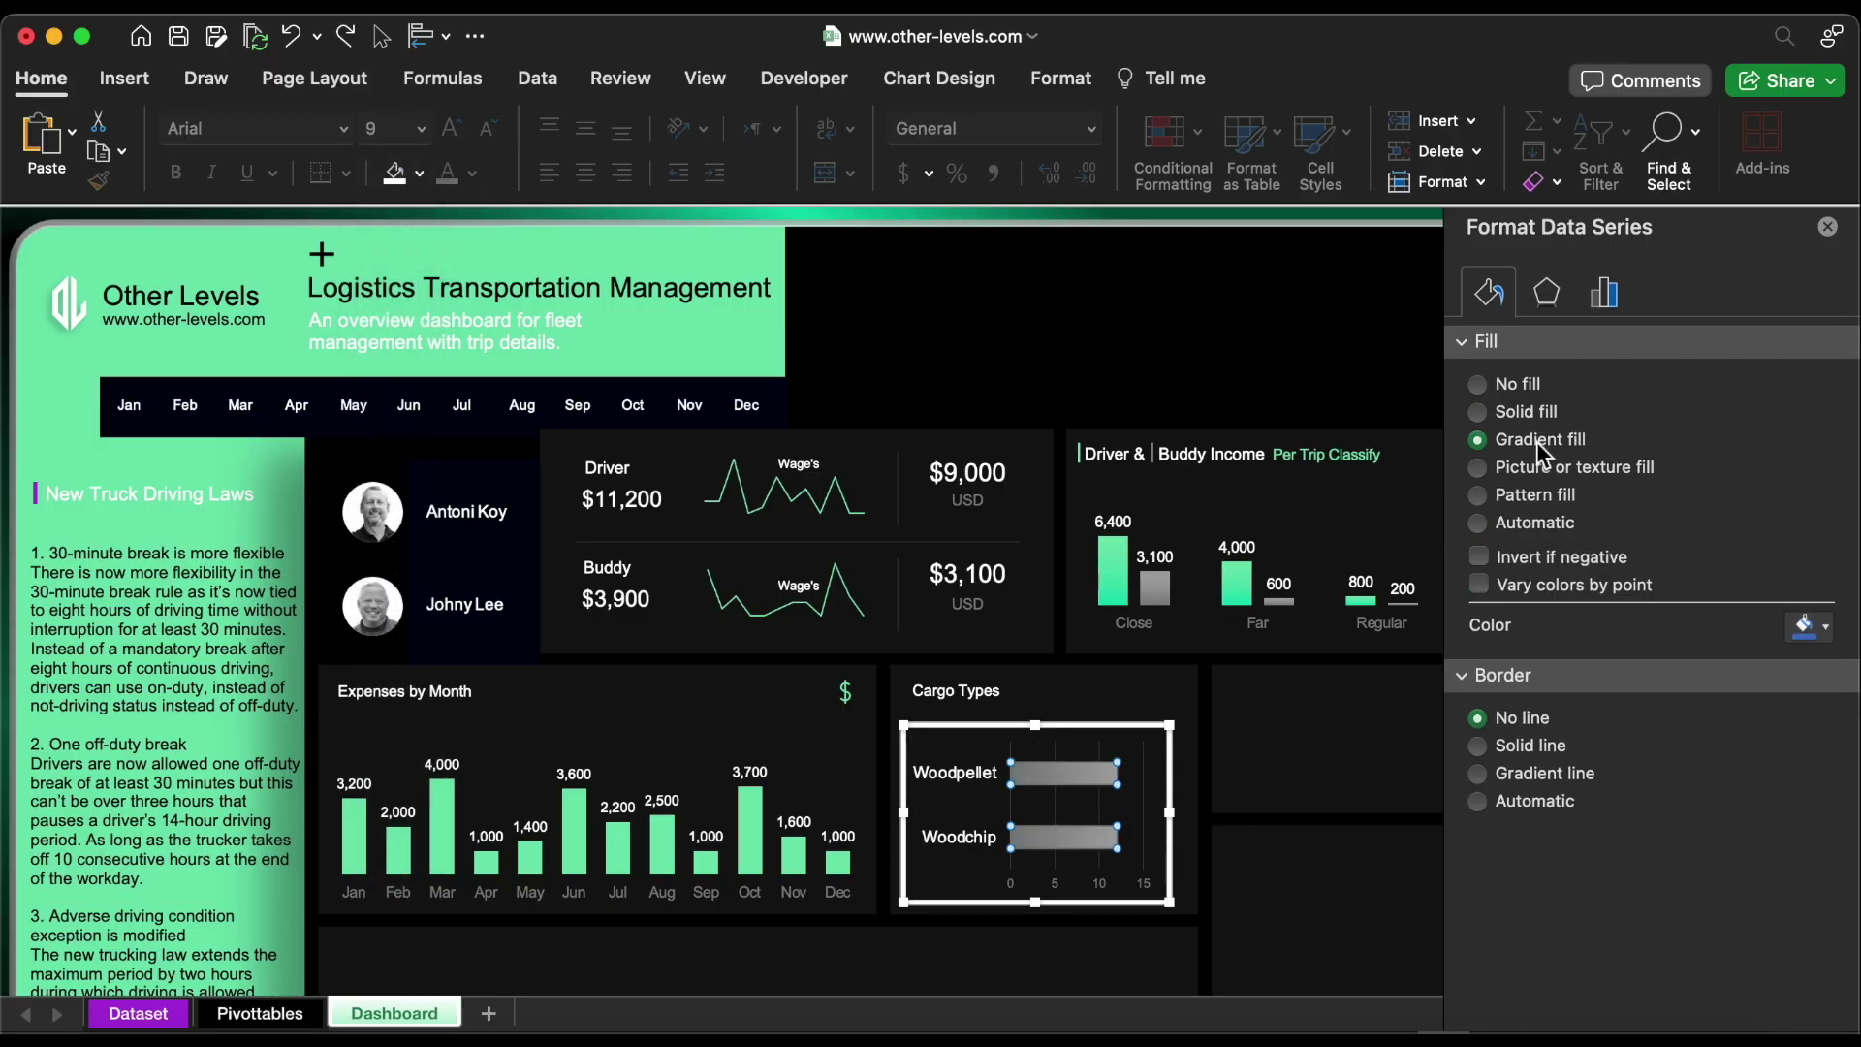
Recolor only the Woodpellet bar's gradient, running from light green to a brighter teal green
{"action": "left_click", "coordinate": [1068, 775]}
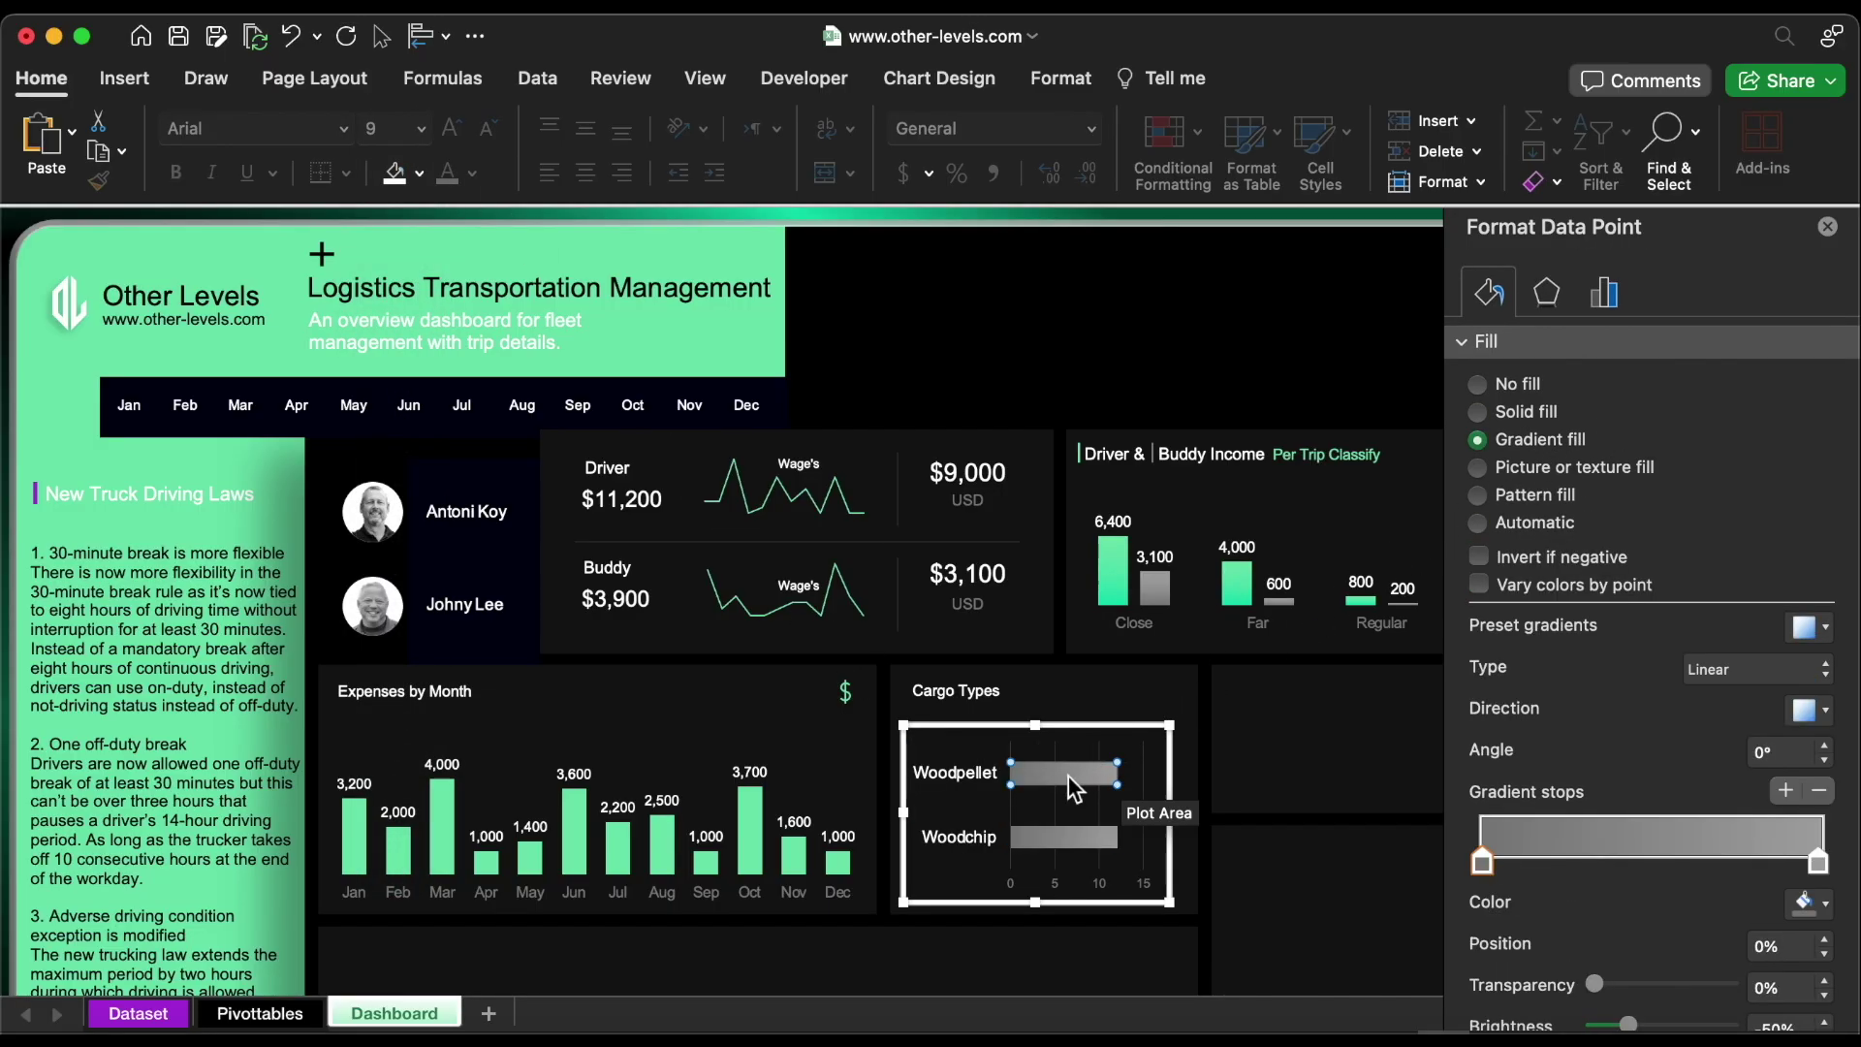
{"action": "left_click", "coordinate": [1804, 902]}
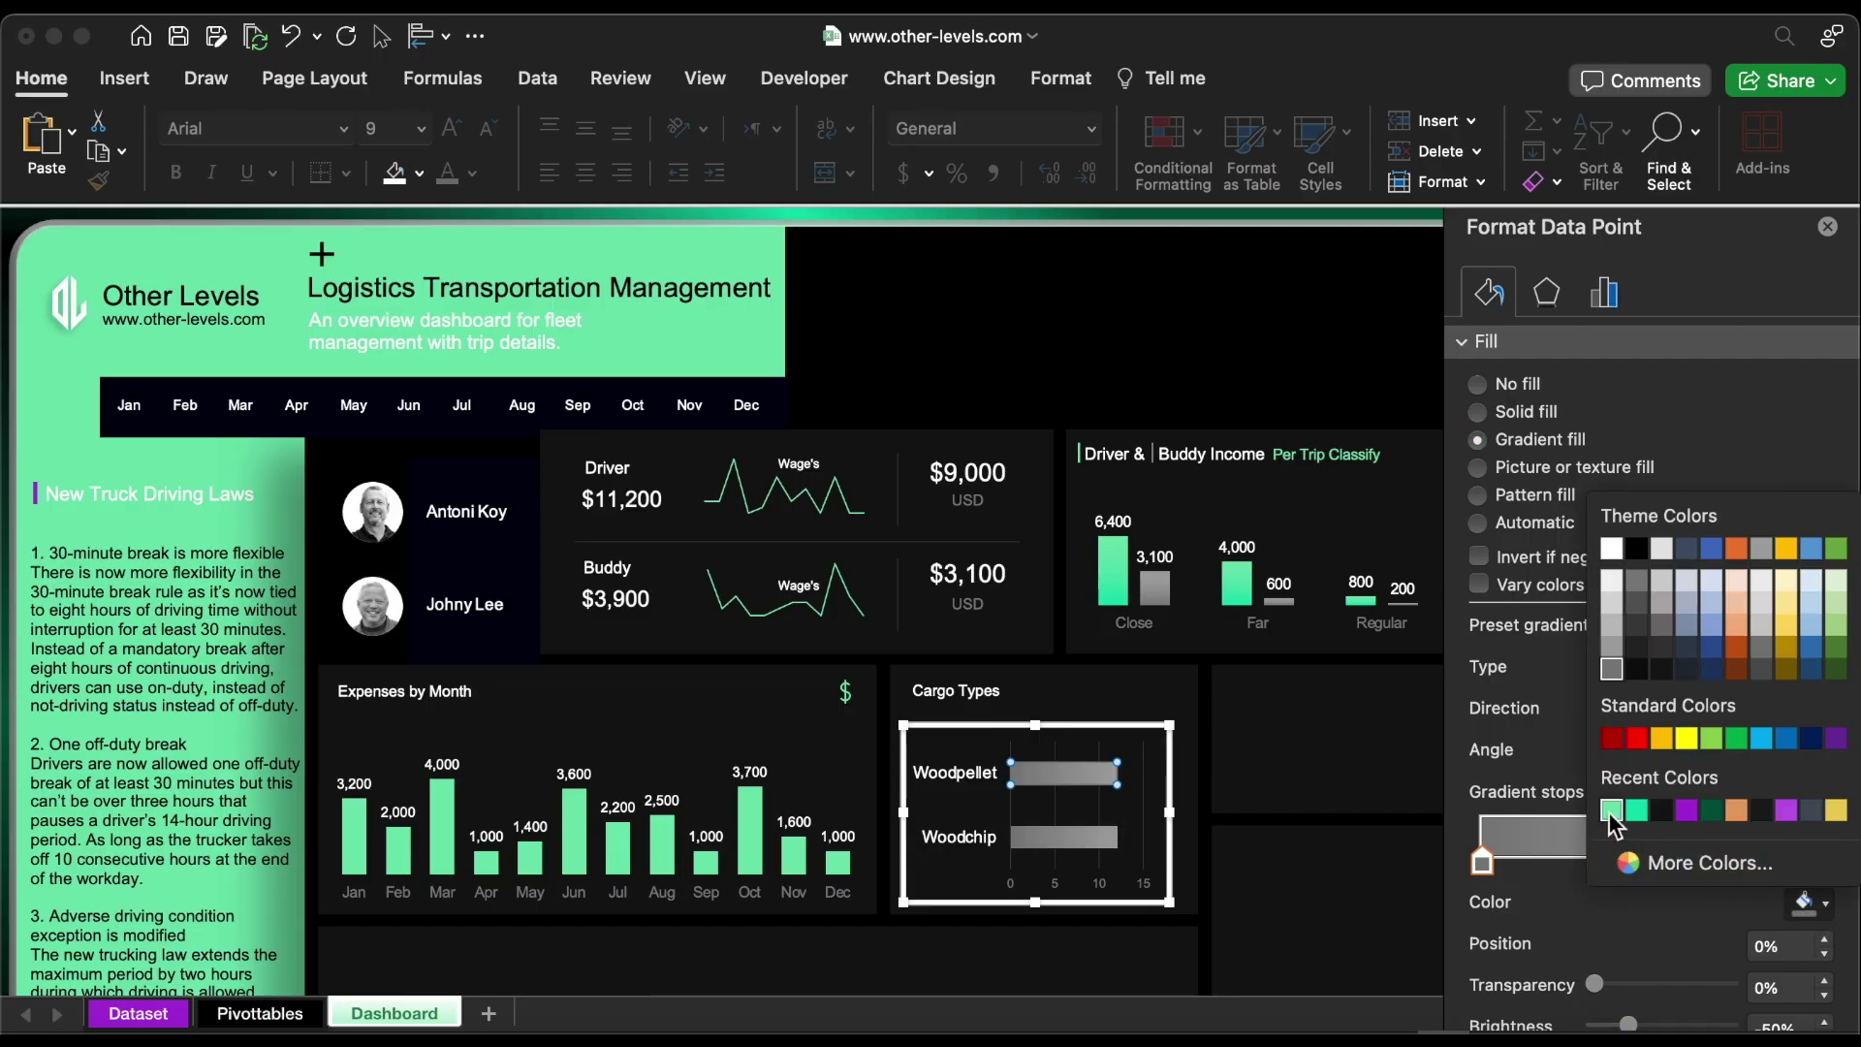
{"action": "left_click", "coordinate": [1611, 812]}
{"action": "left_click", "coordinate": [1743, 862]}
{"action": "left_click", "coordinate": [1810, 902]}
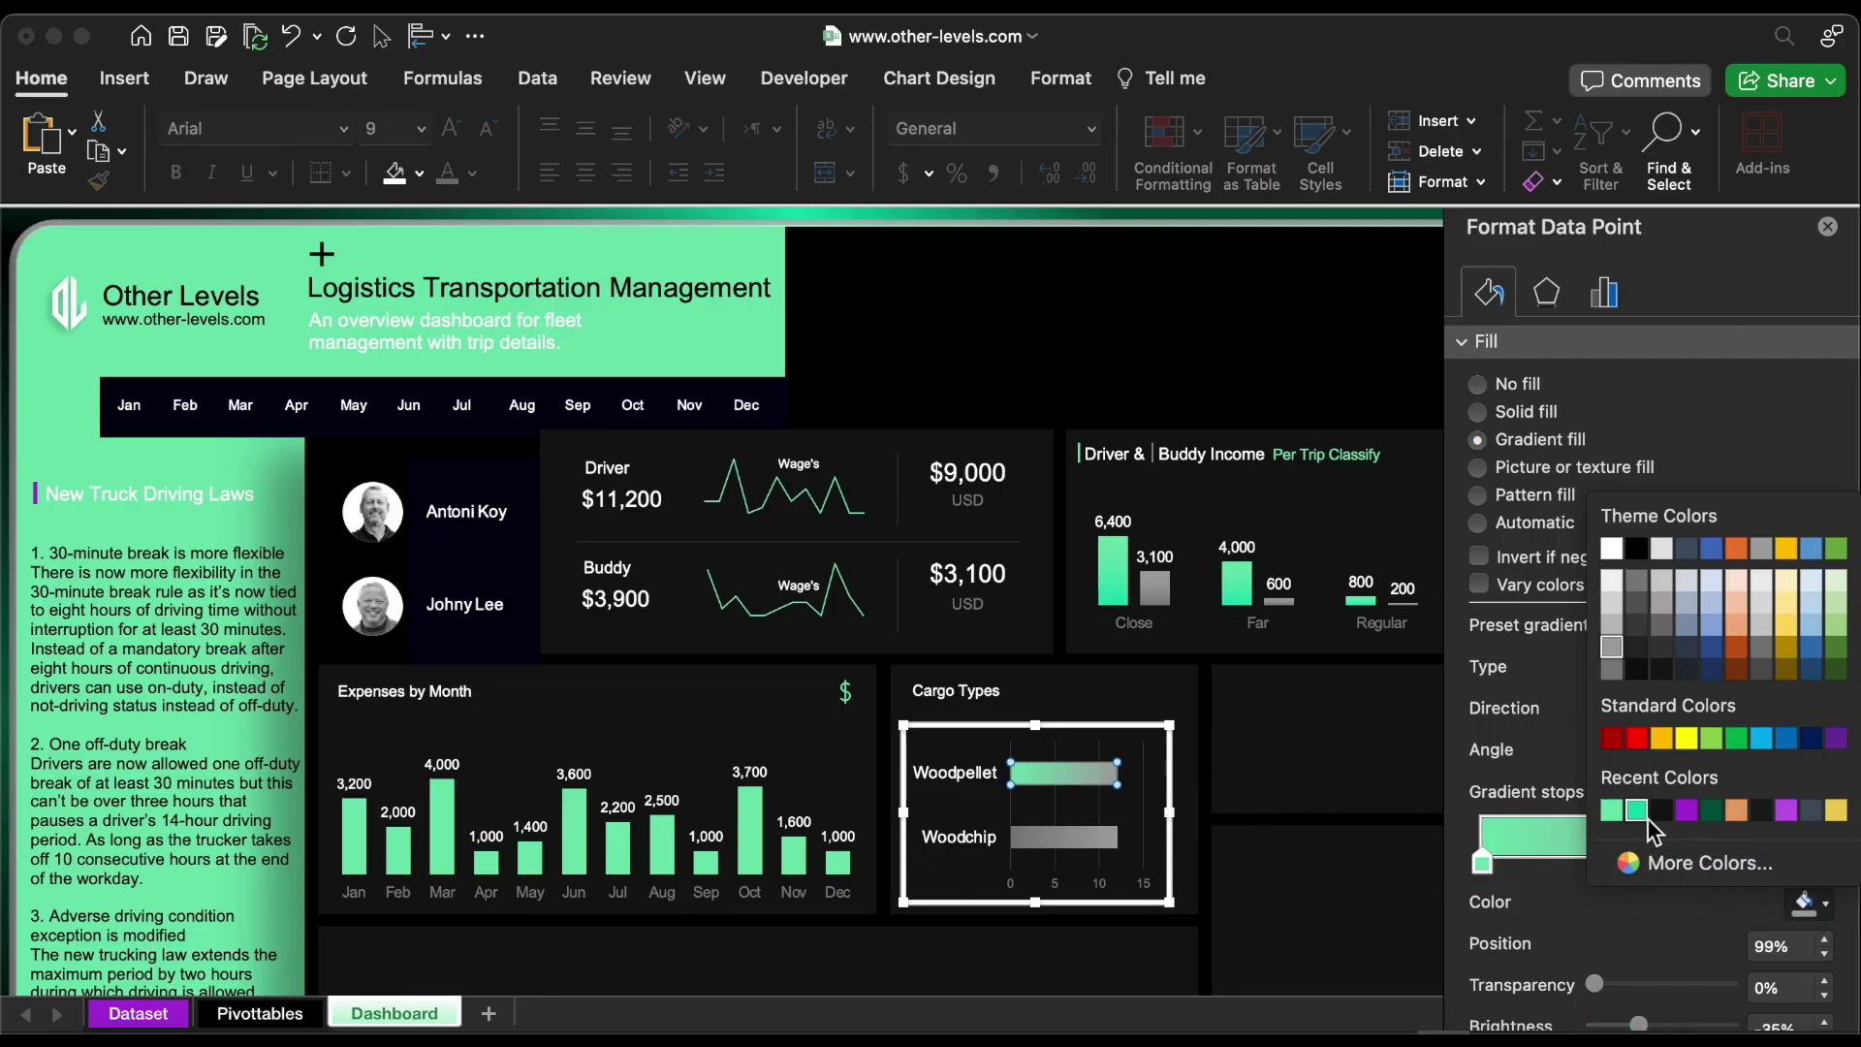
{"action": "left_click", "coordinate": [1642, 817]}
Open the gap width of the cargo bars for editing
{"action": "left_click", "coordinate": [1606, 303]}
{"action": "left_click", "coordinate": [1793, 539]}
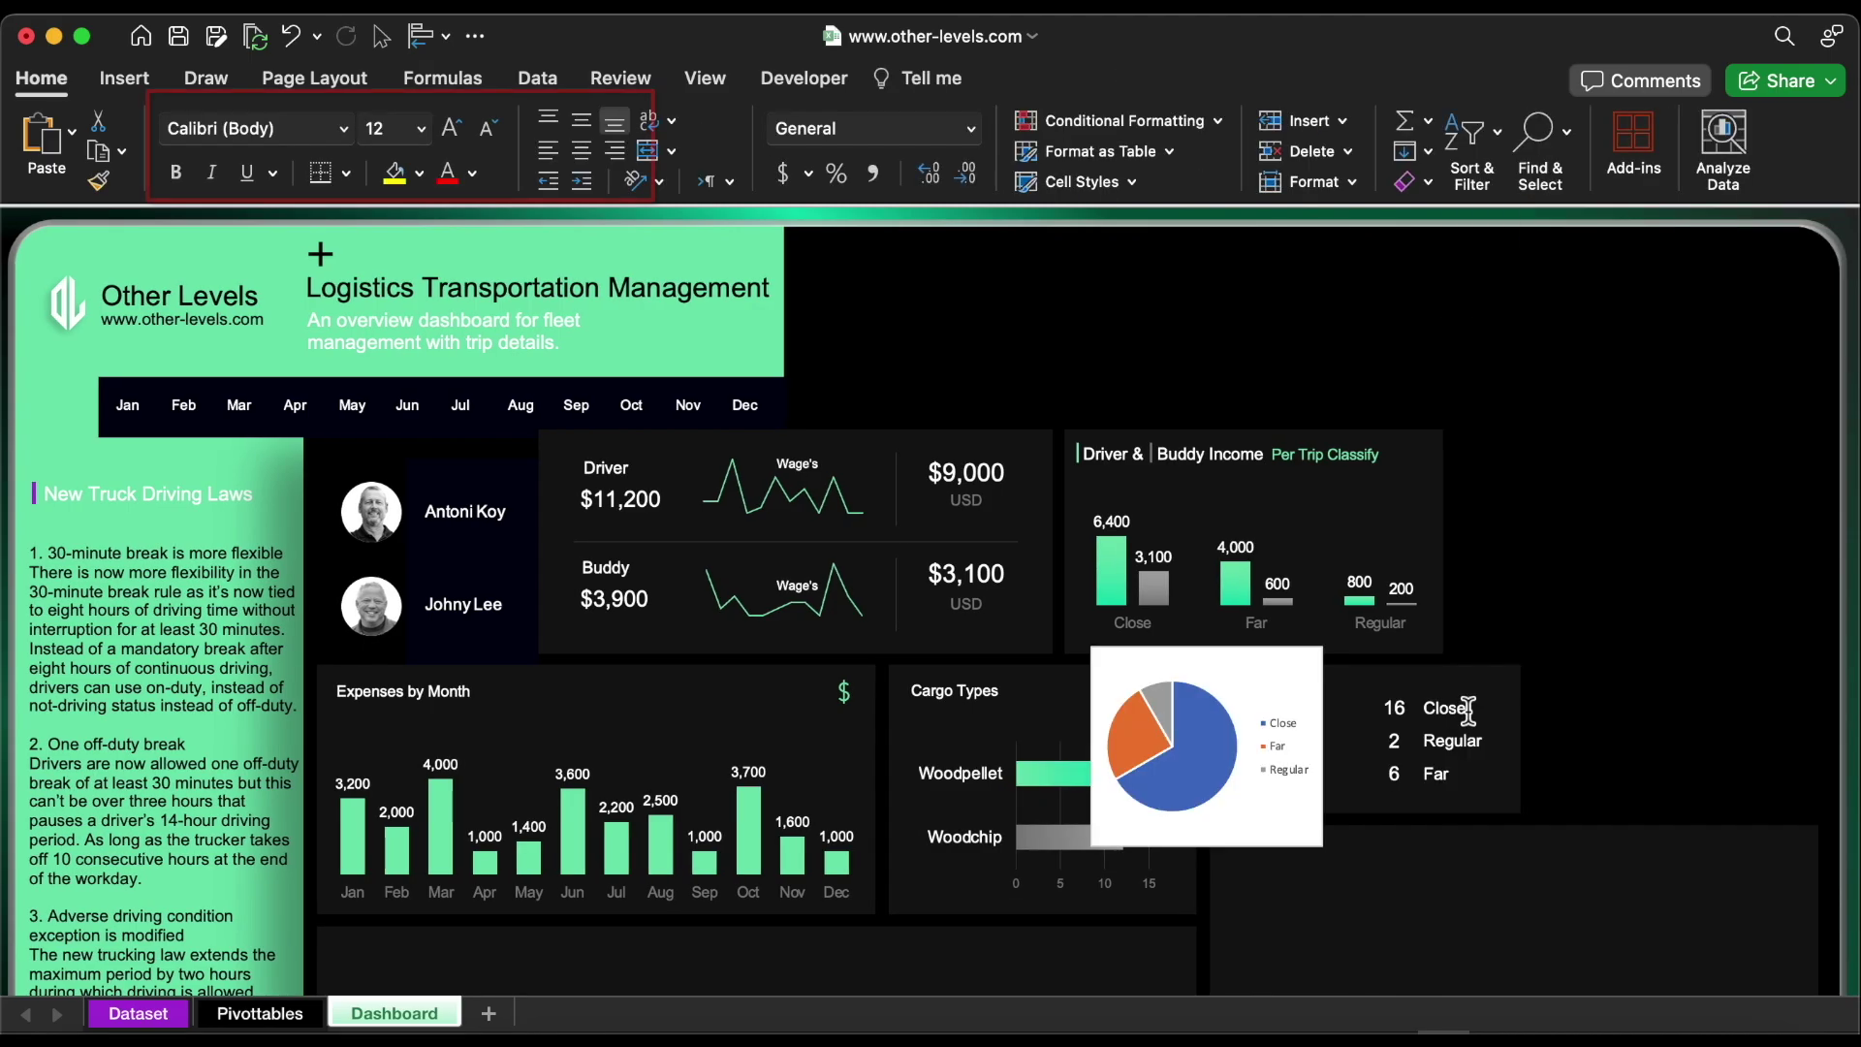
Select the Close text label in the trip distance card
{"action": "left_click", "coordinate": [1459, 707]}
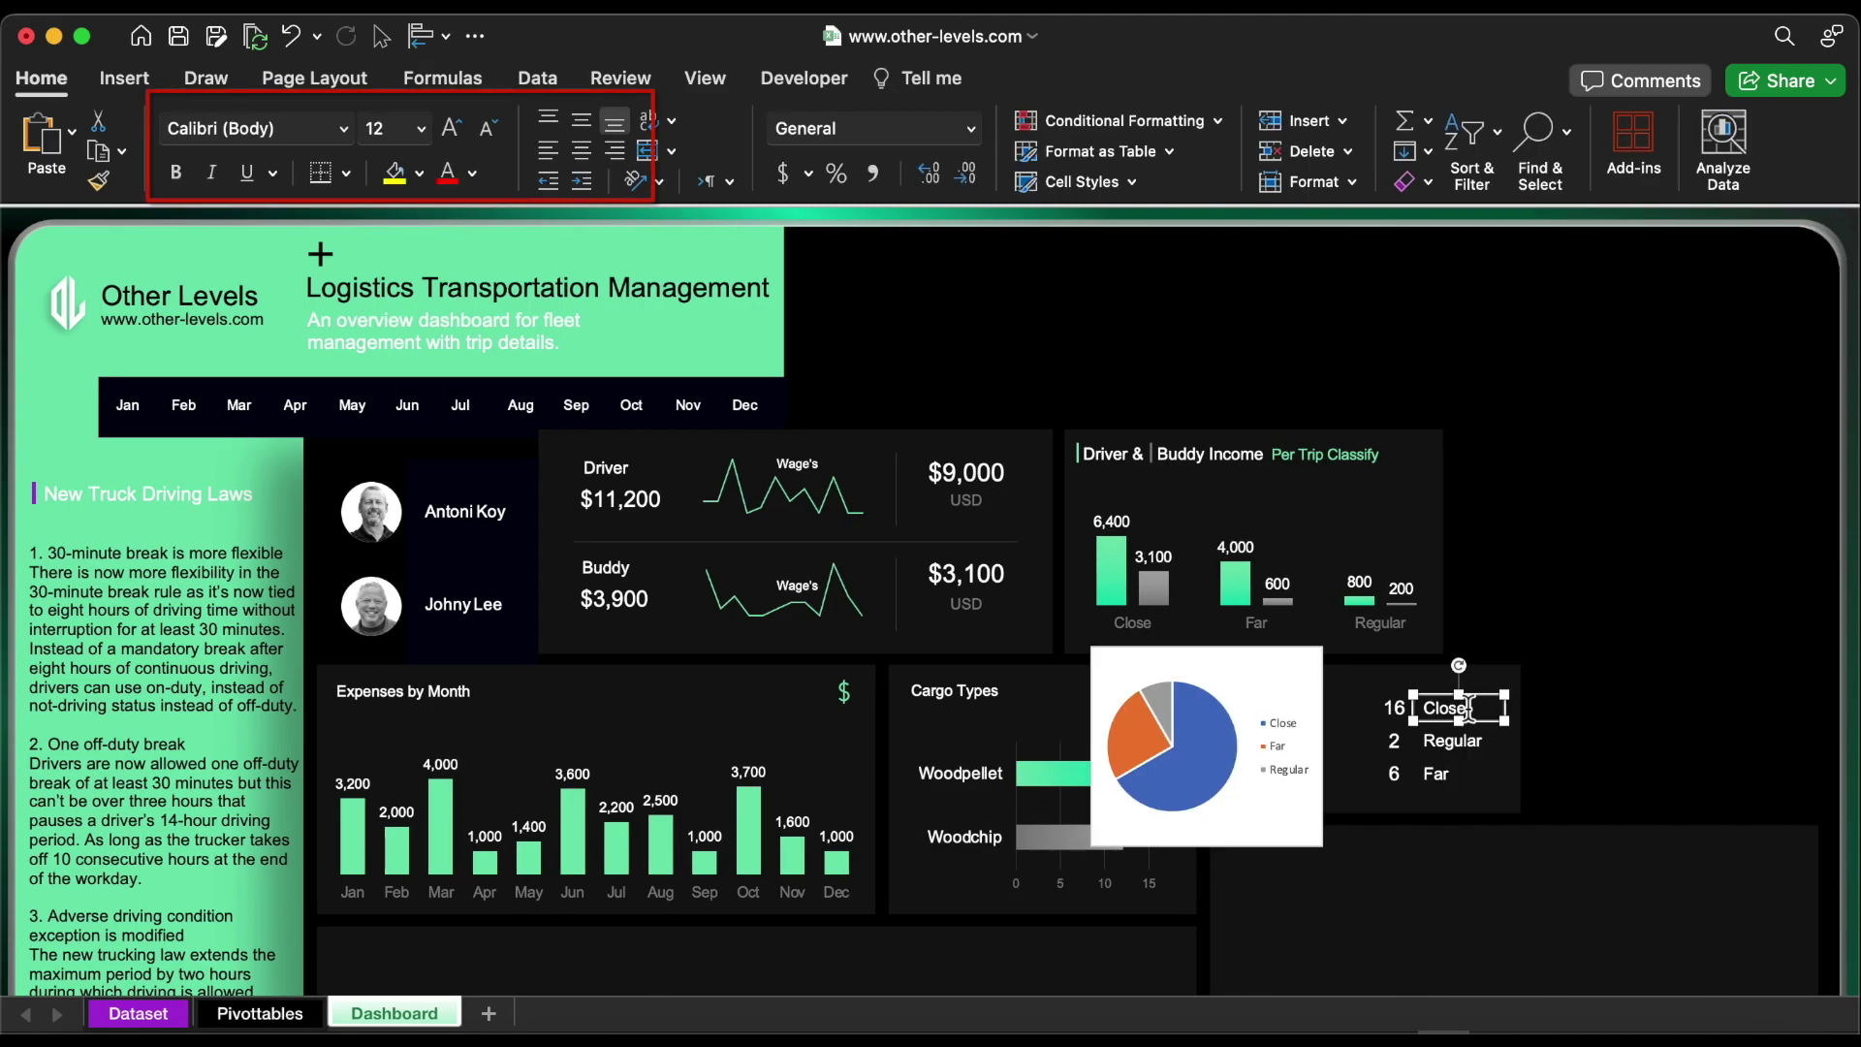
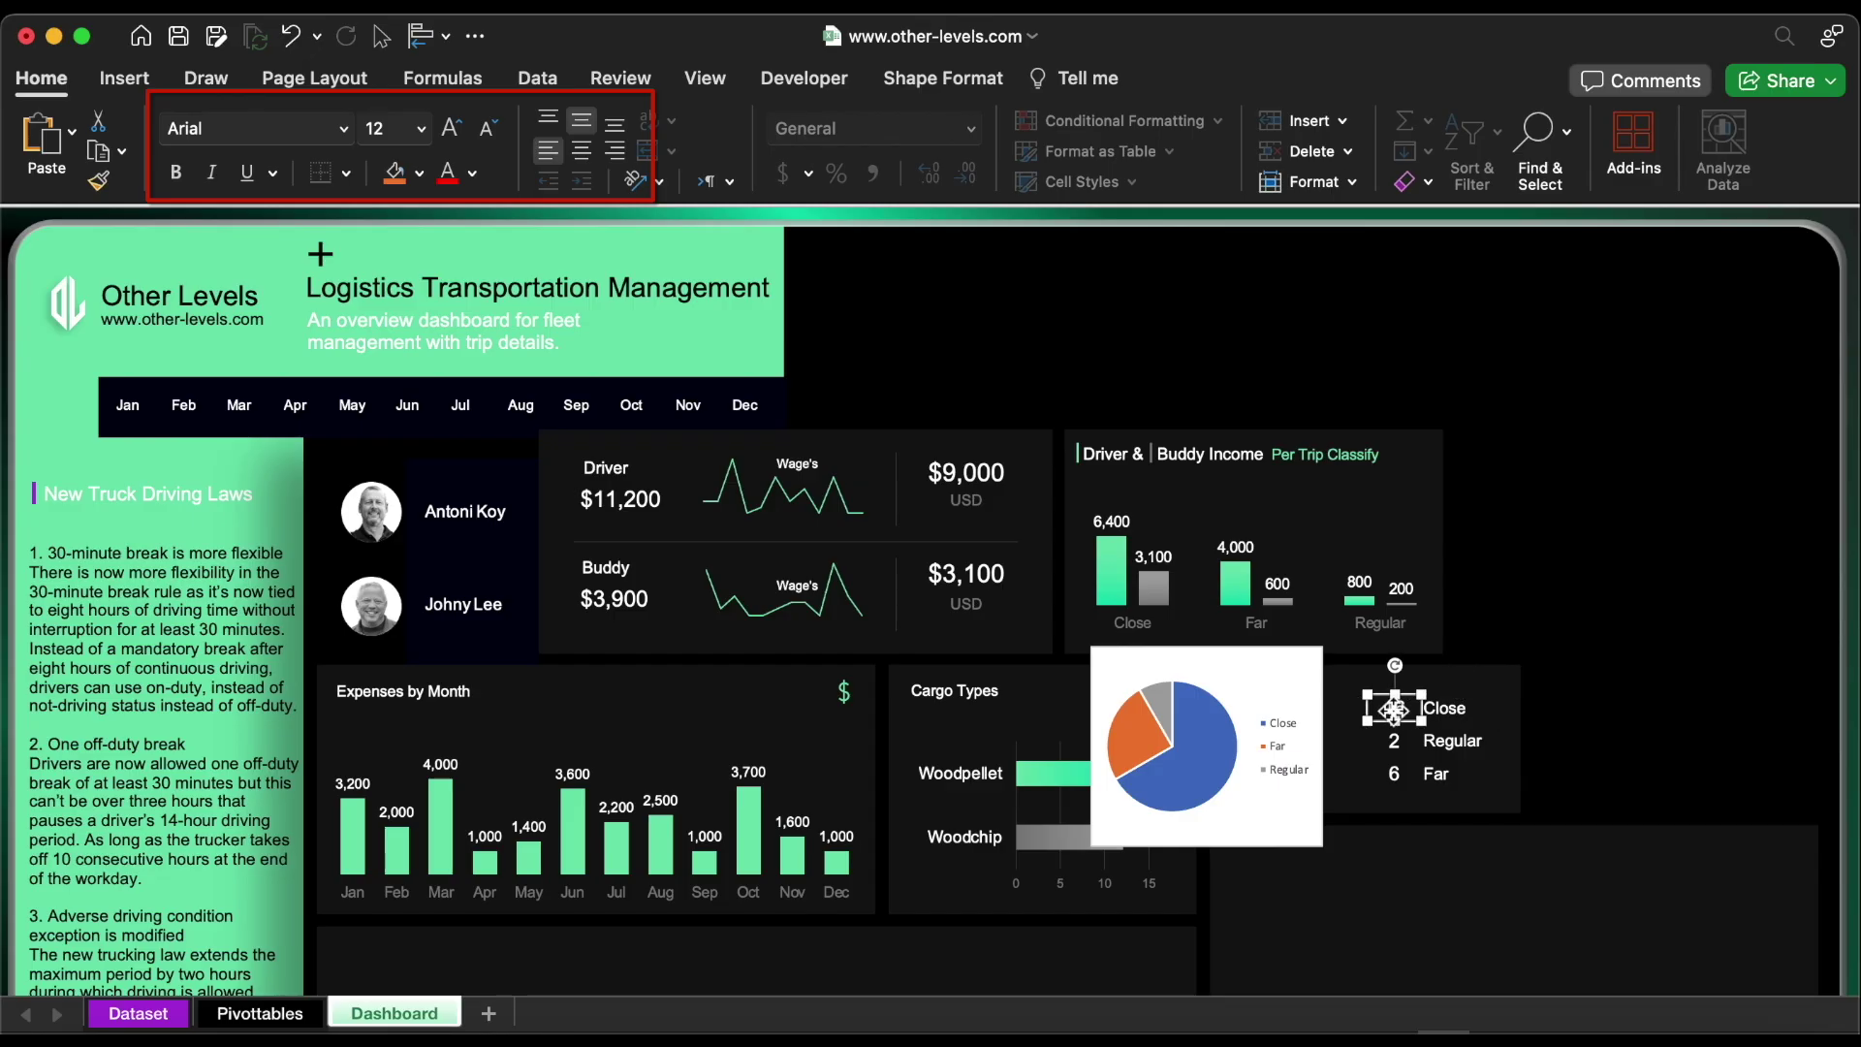
Delete the pie chart's legend and give its chart area no fill and no border
{"action": "left_click", "coordinate": [1279, 768]}
{"action": "key", "text": "Delete"}
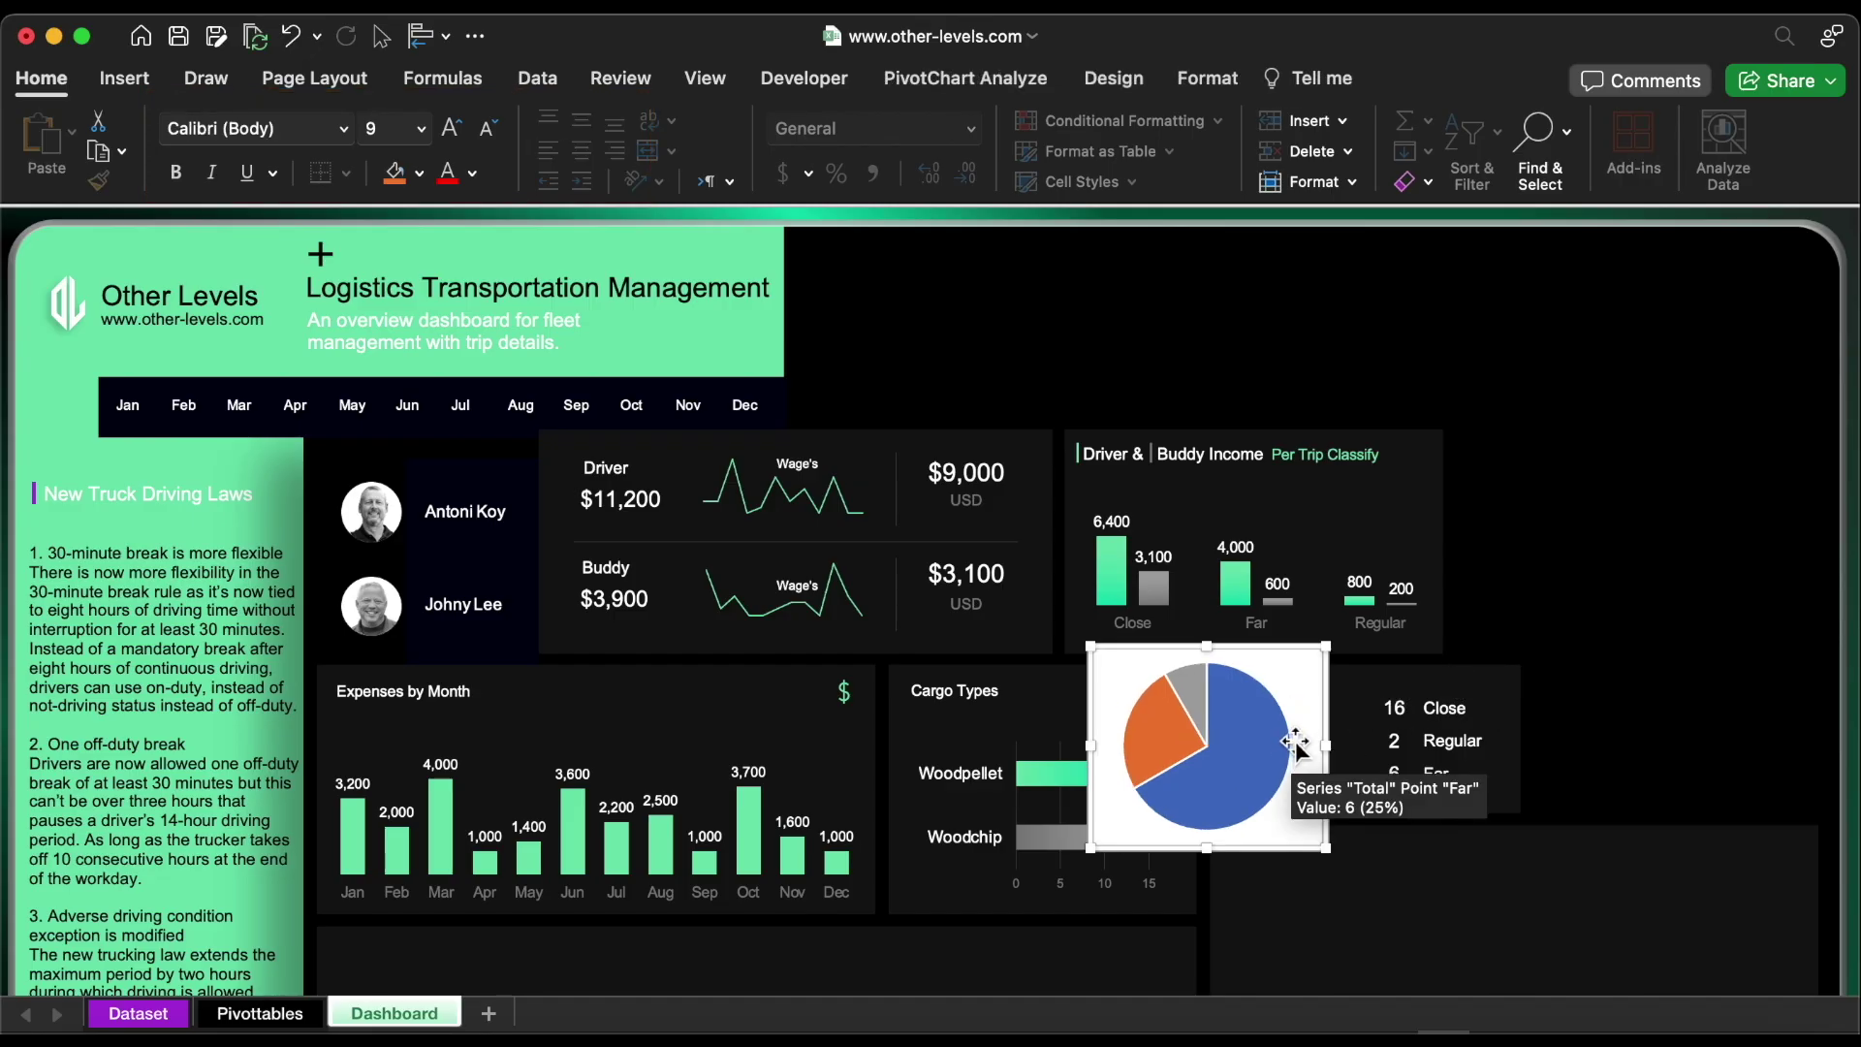
{"action": "double_click", "coordinate": [1324, 661]}
{"action": "left_click", "coordinate": [1482, 393]}
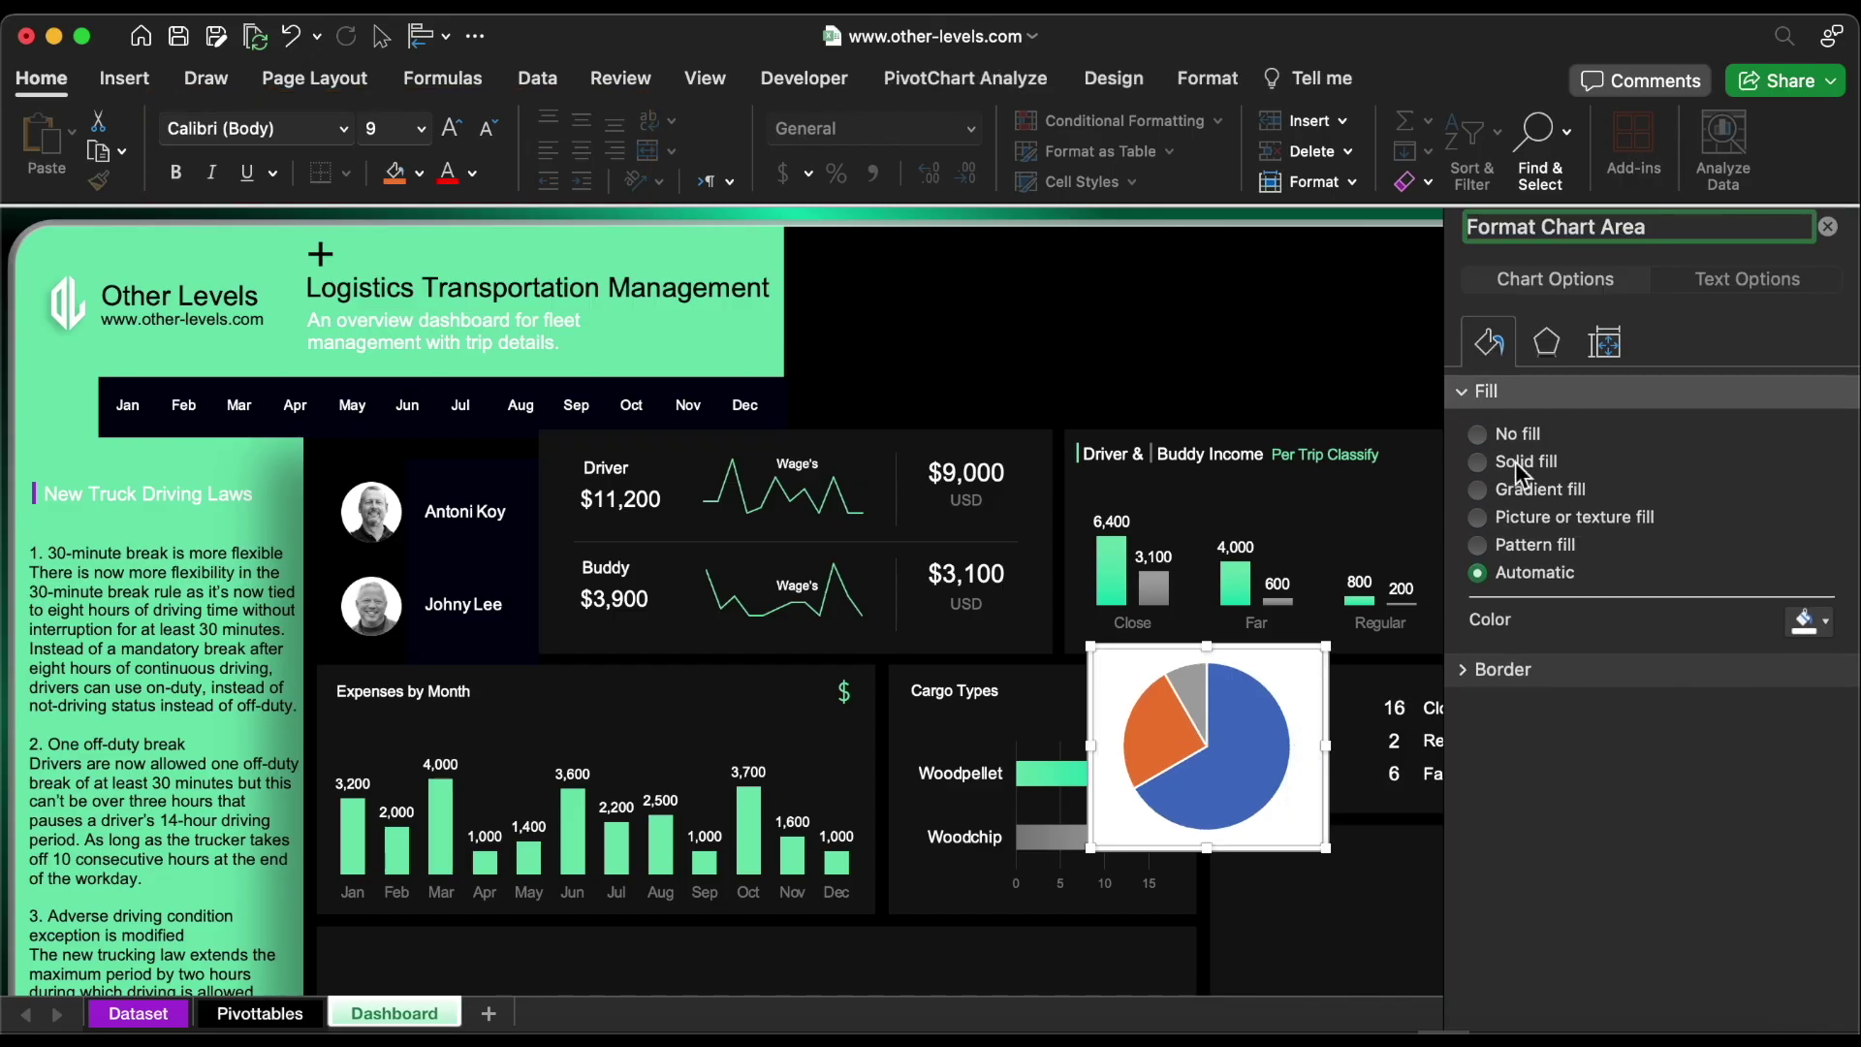
{"action": "left_click", "coordinate": [1516, 433]}
{"action": "left_click", "coordinate": [1500, 619]}
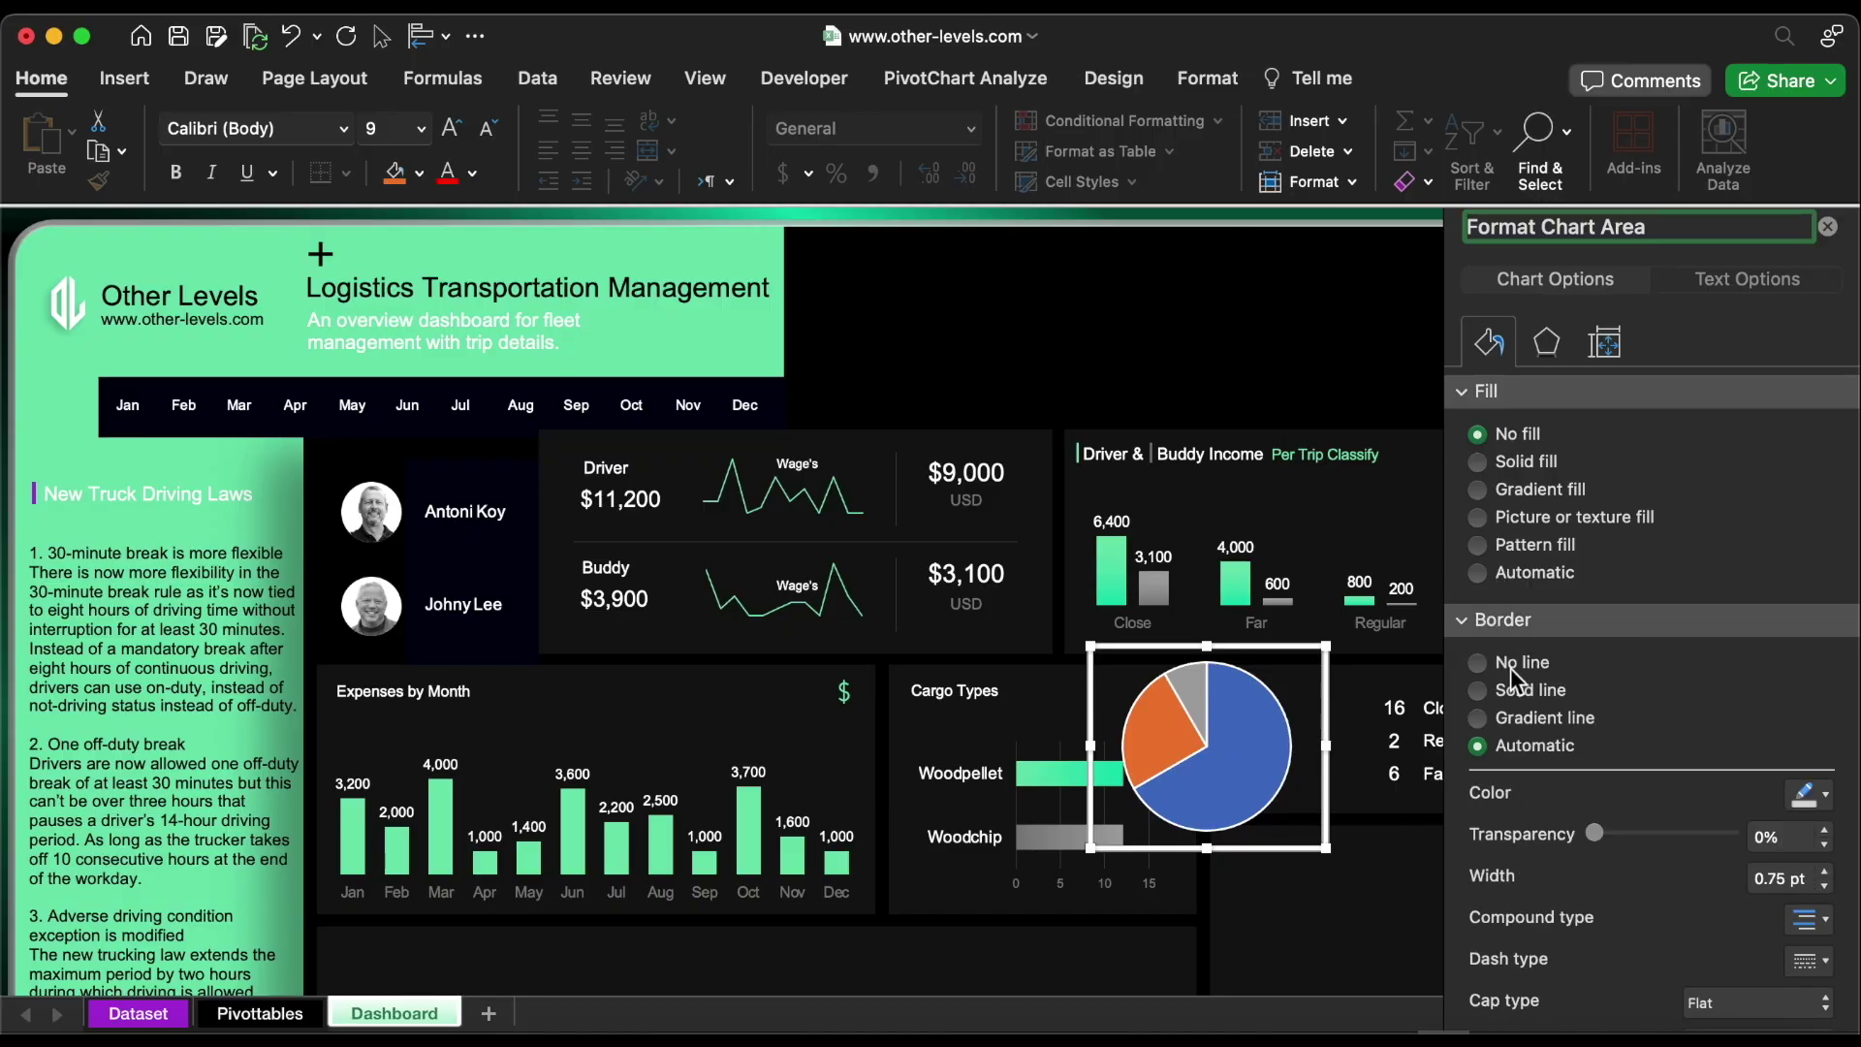
{"action": "left_click", "coordinate": [1510, 663]}
Remove the outlines of the pie slices and fill the largest slice with the dashboard's light green
{"action": "left_click", "coordinate": [1275, 738]}
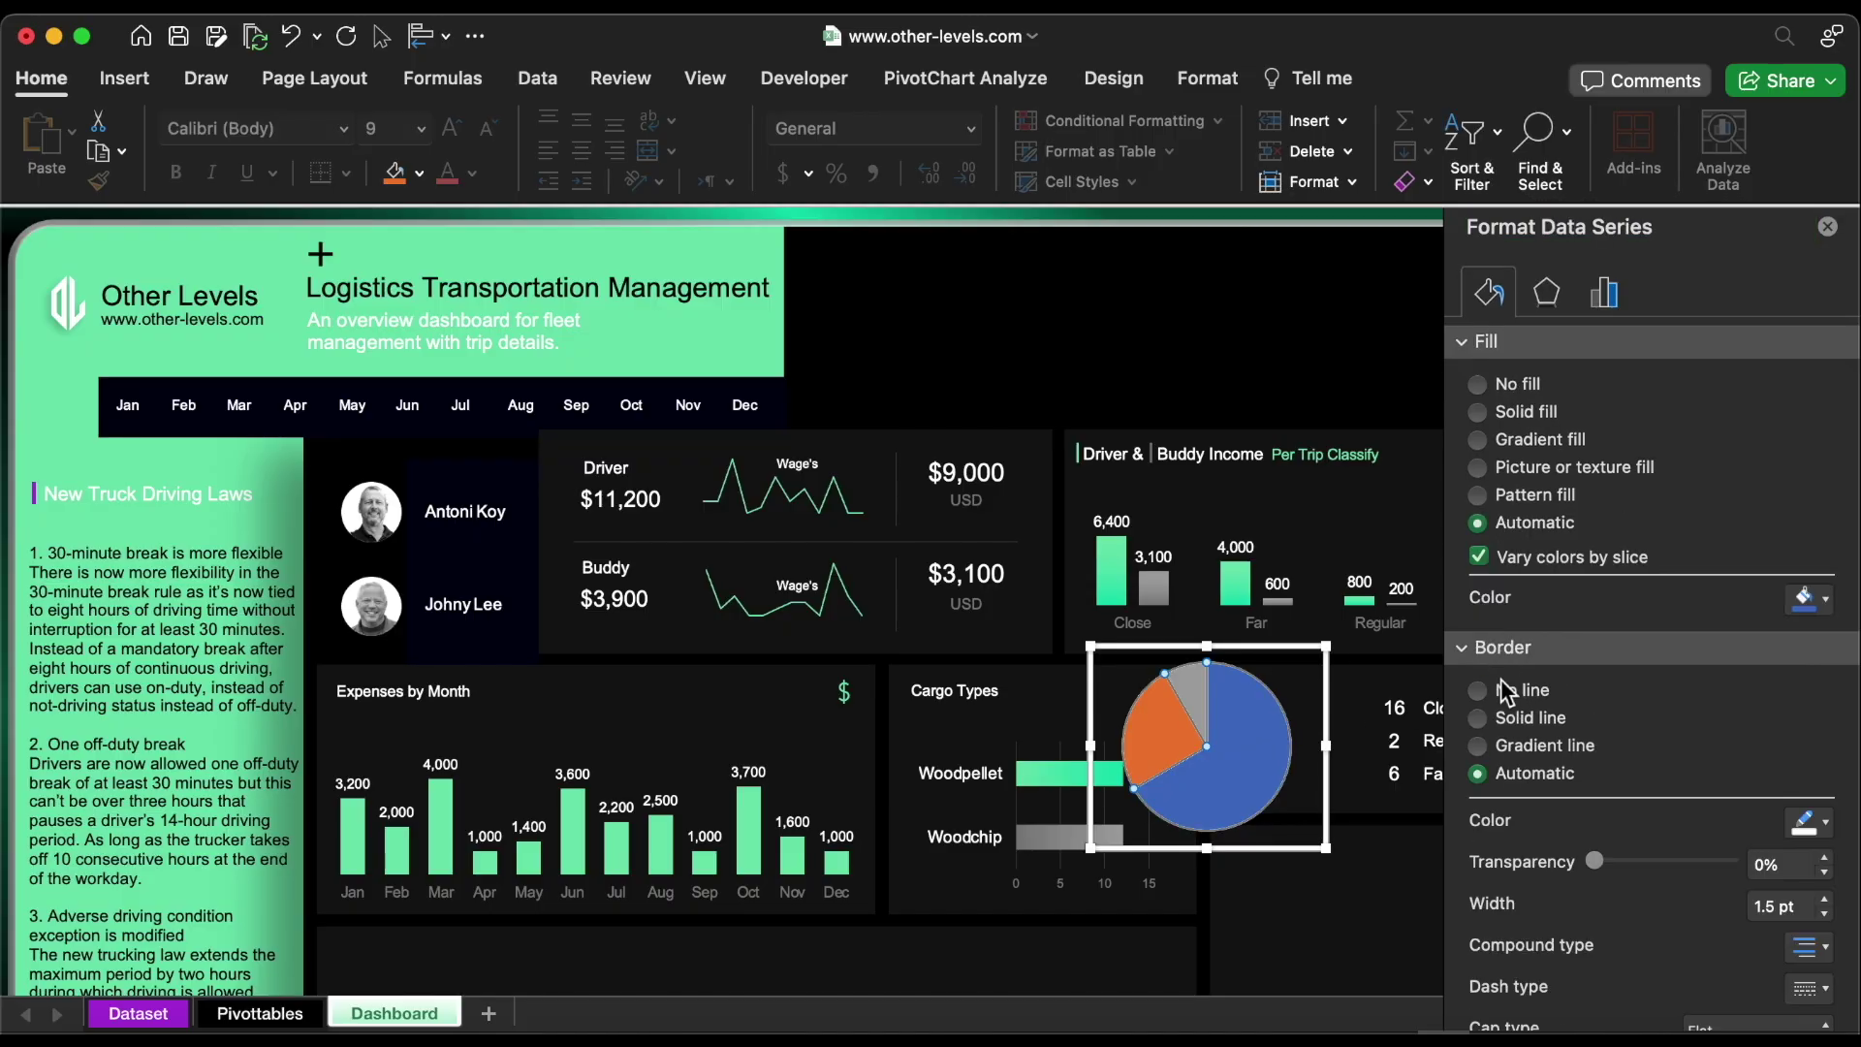
{"action": "left_click", "coordinate": [1512, 690]}
{"action": "left_click", "coordinate": [1248, 748]}
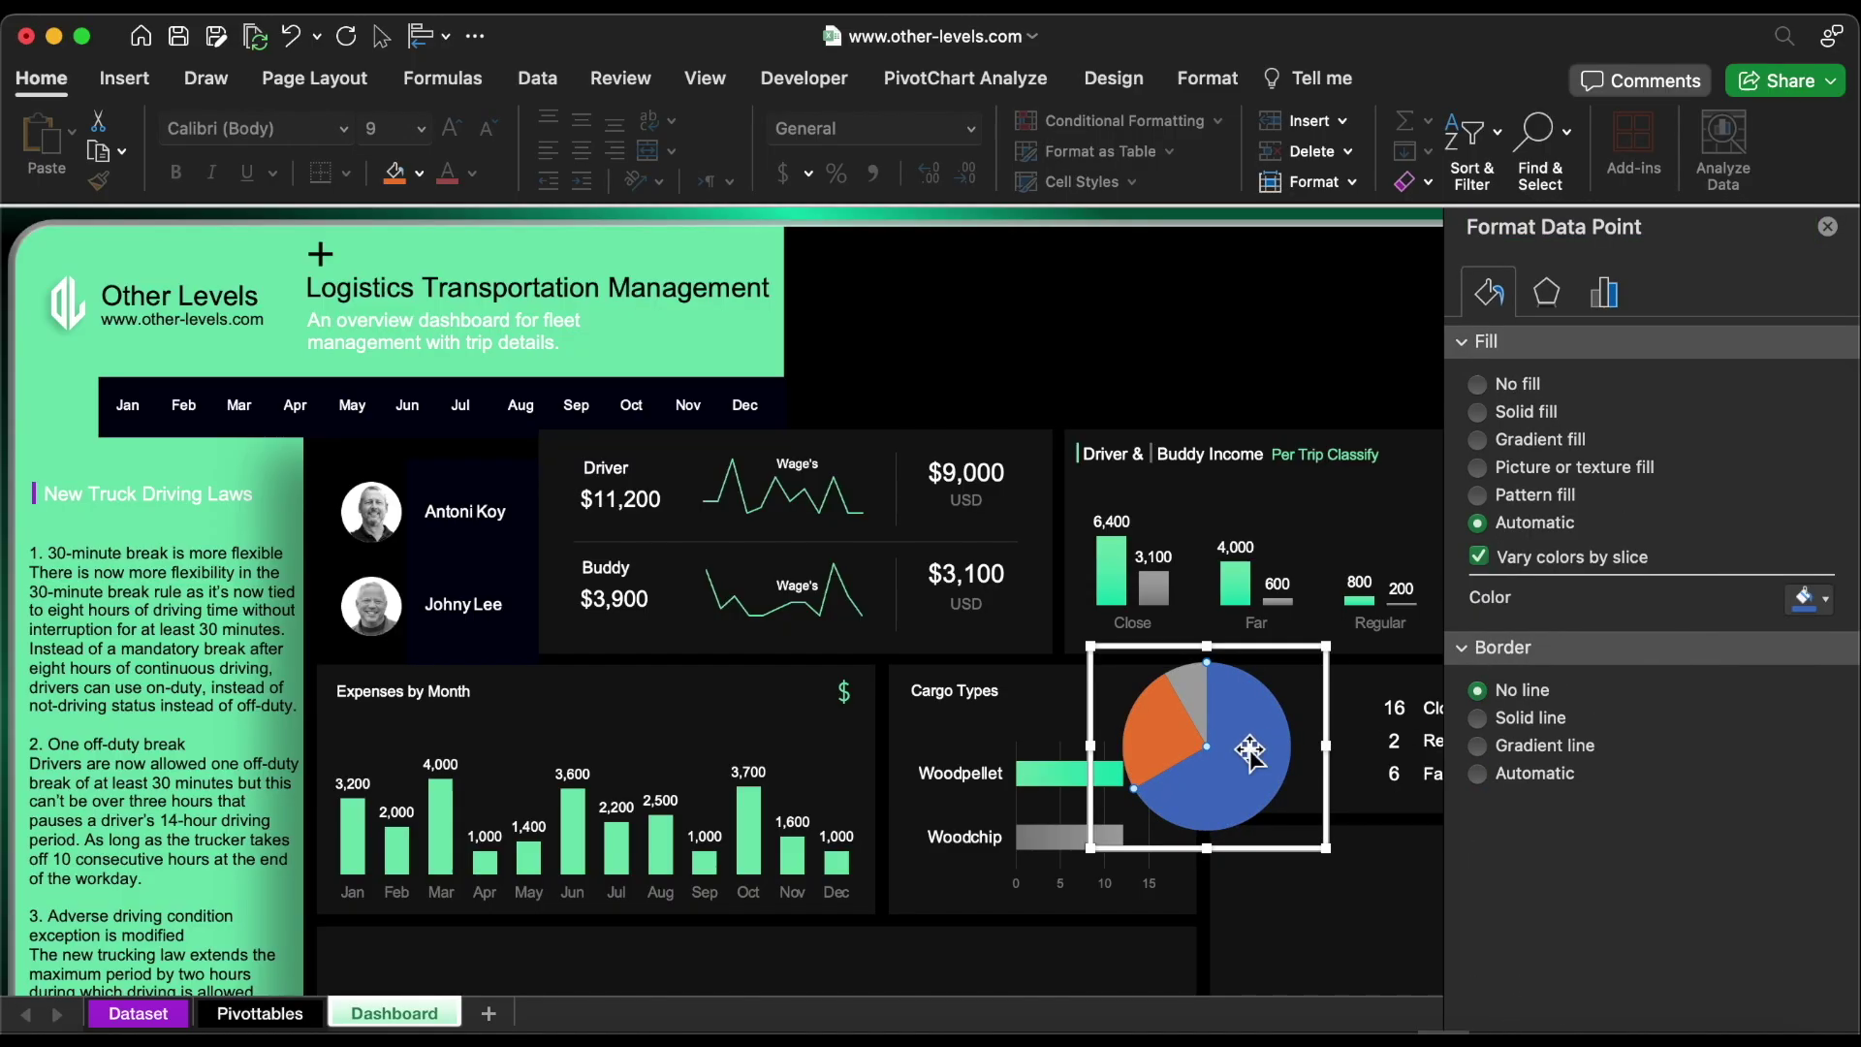
{"action": "left_click", "coordinate": [1809, 595]}
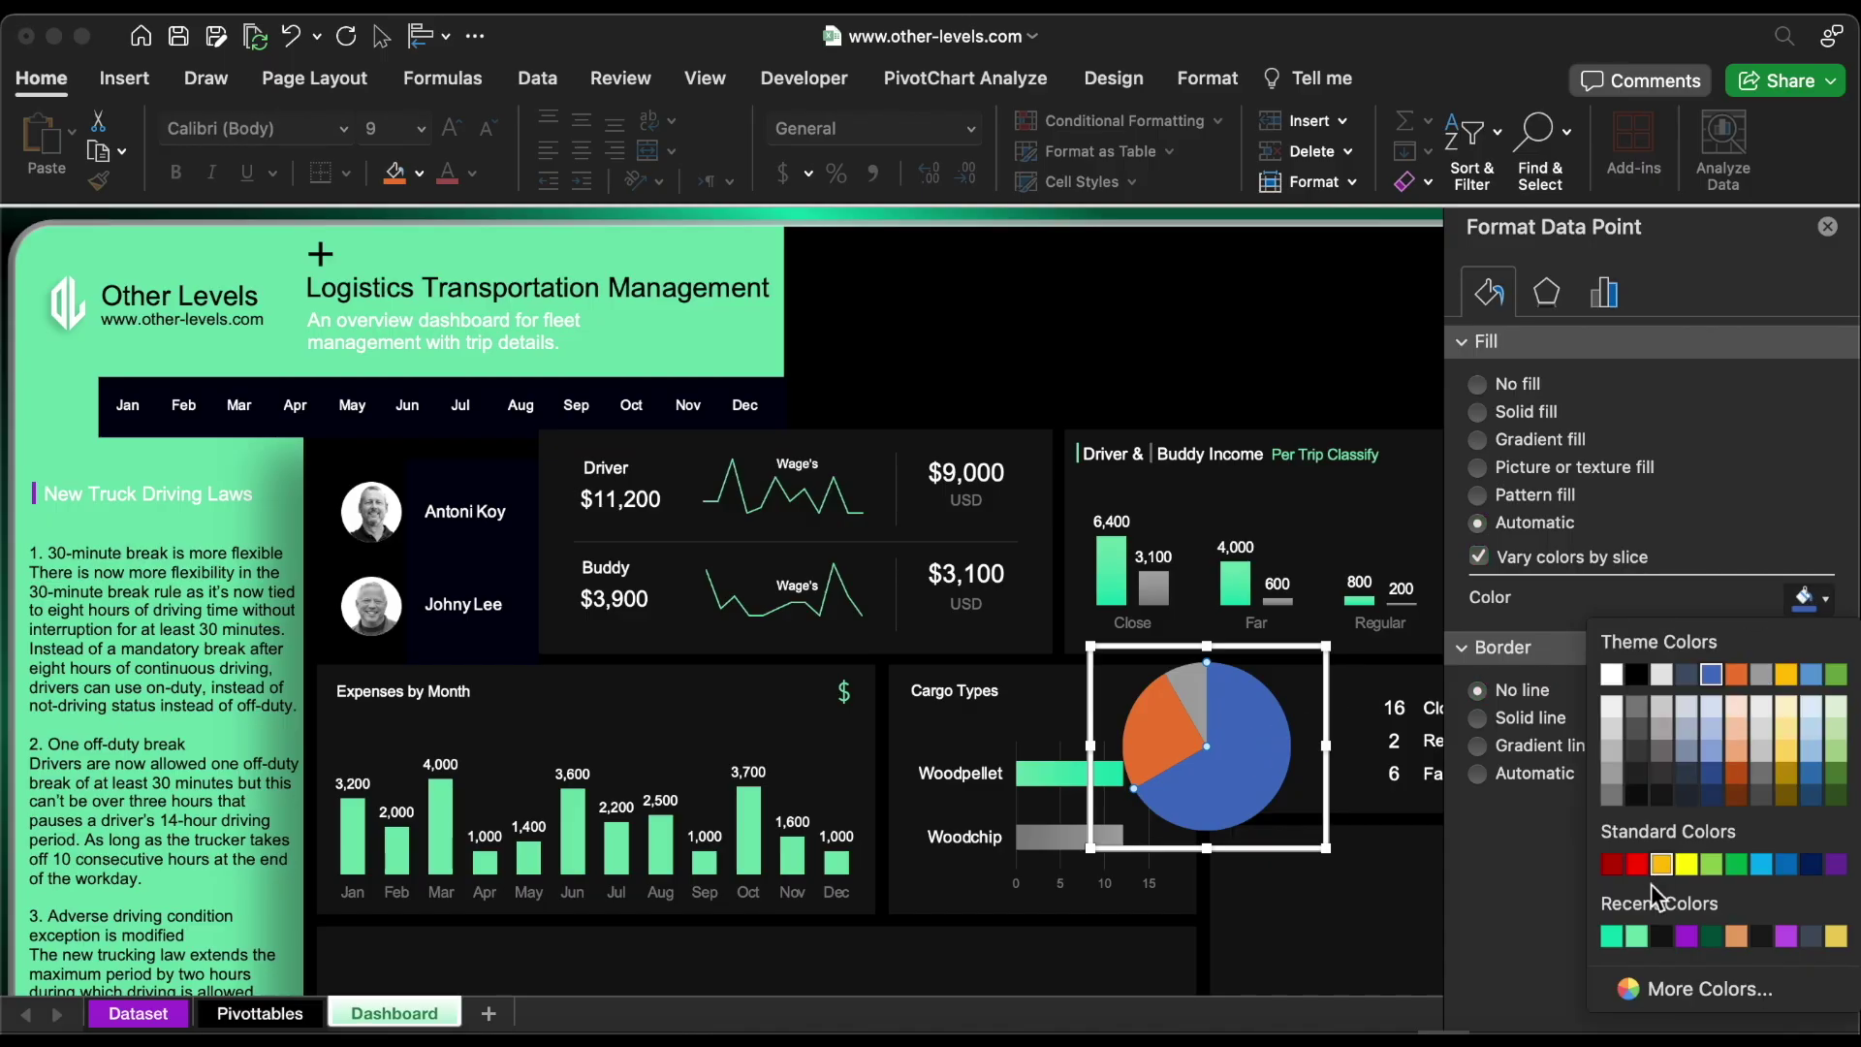
{"action": "left_click", "coordinate": [1634, 940]}
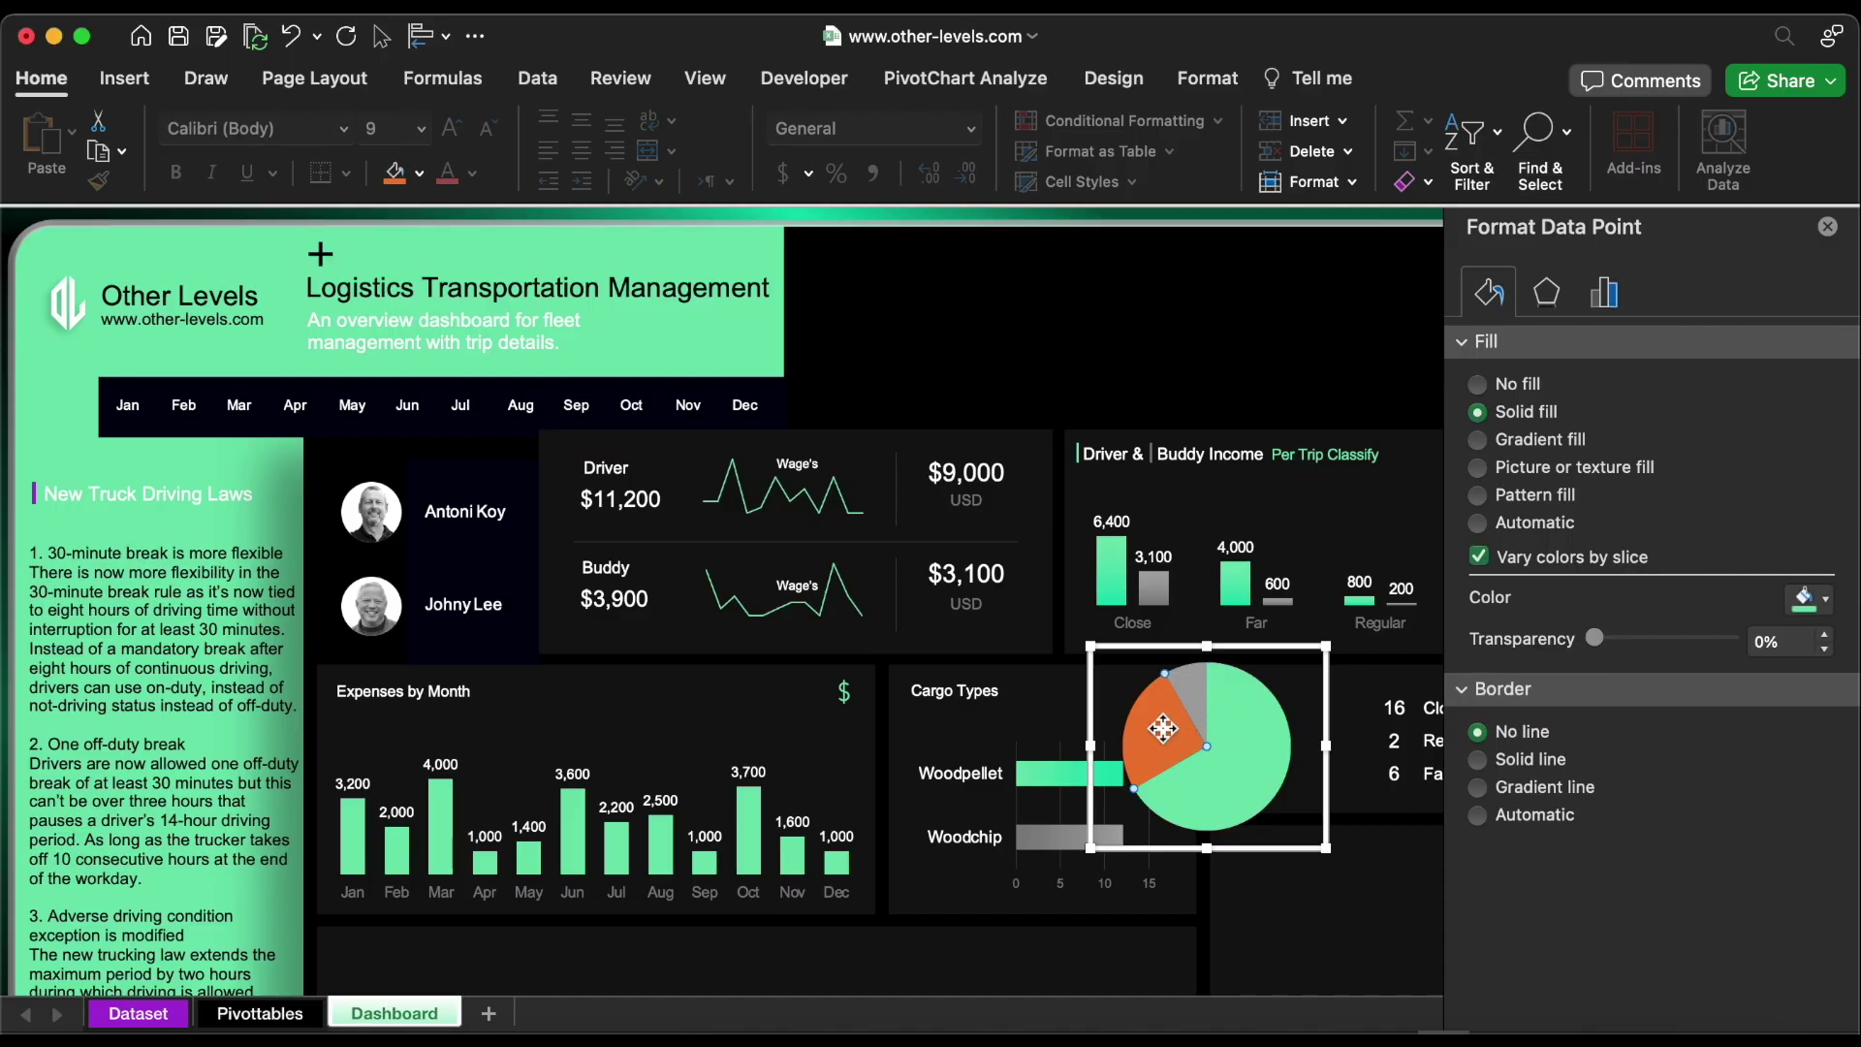
Recolor the orange pie slice light tan-orange and the gray slice purple
{"action": "left_click", "coordinate": [1809, 595]}
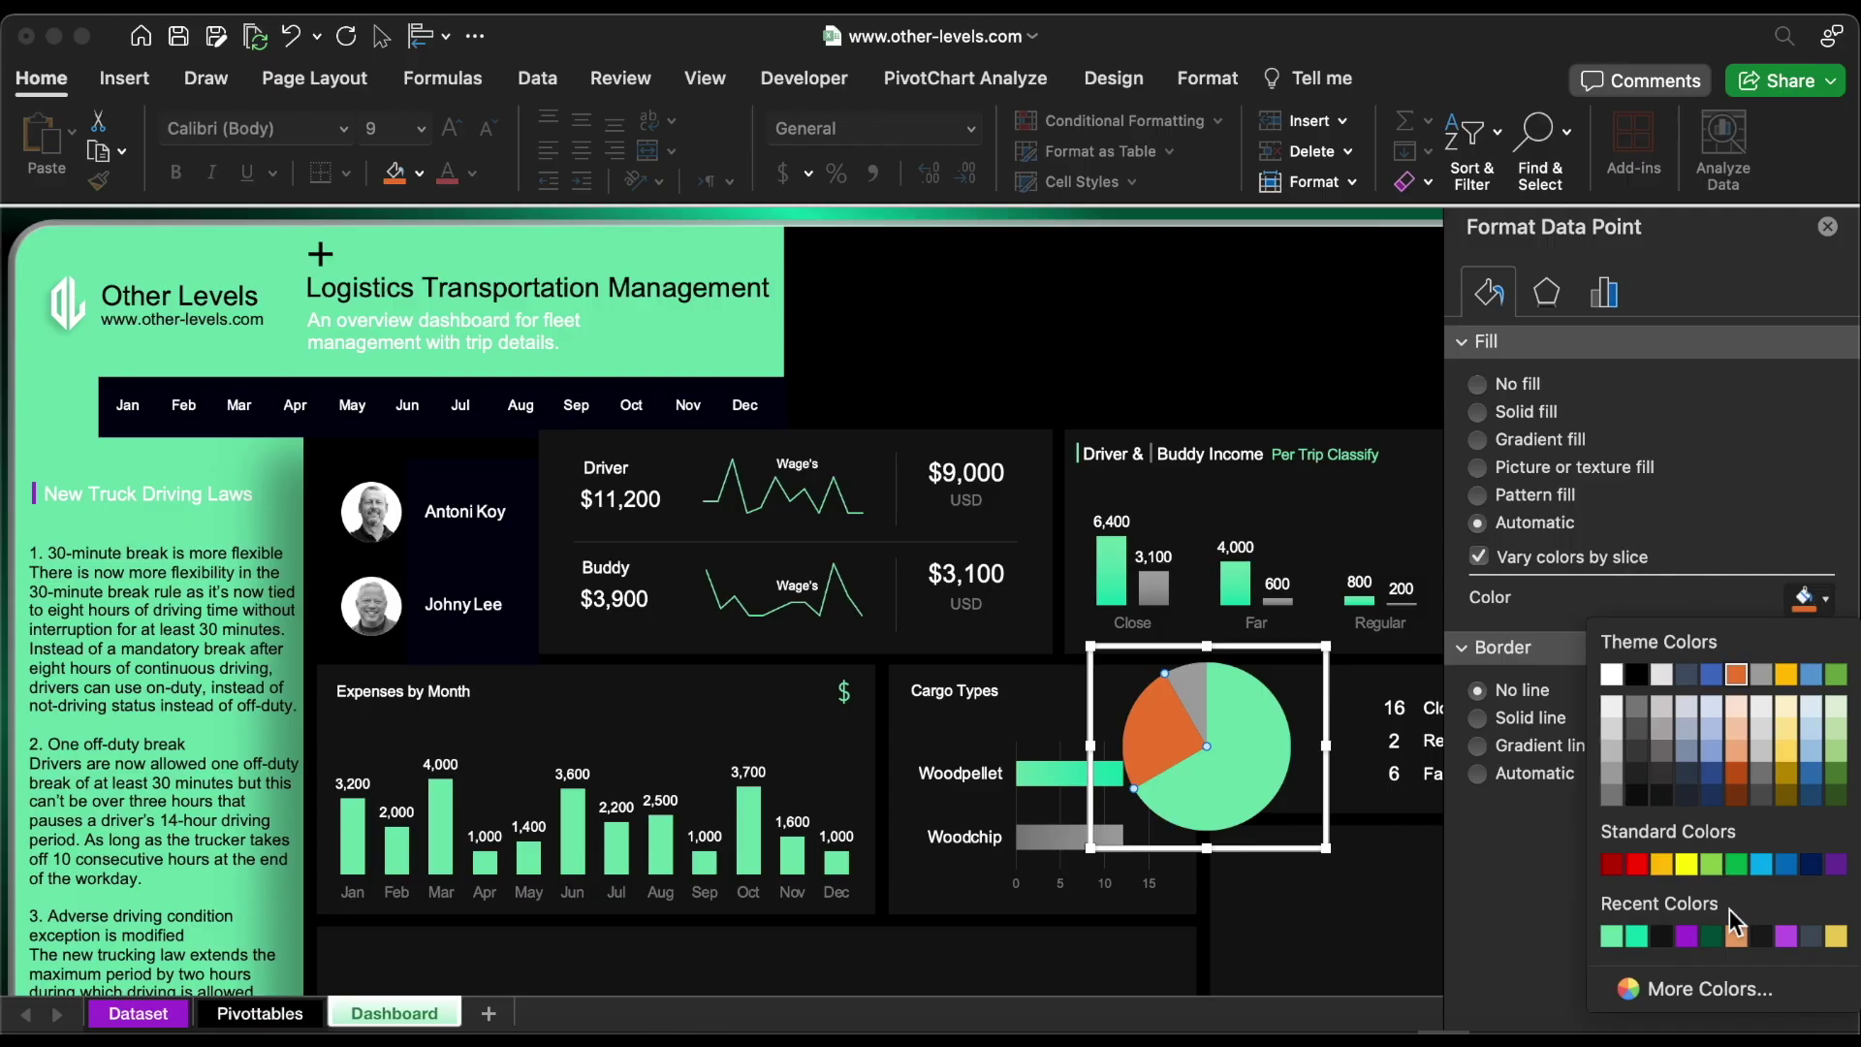
{"action": "left_click", "coordinate": [1708, 988]}
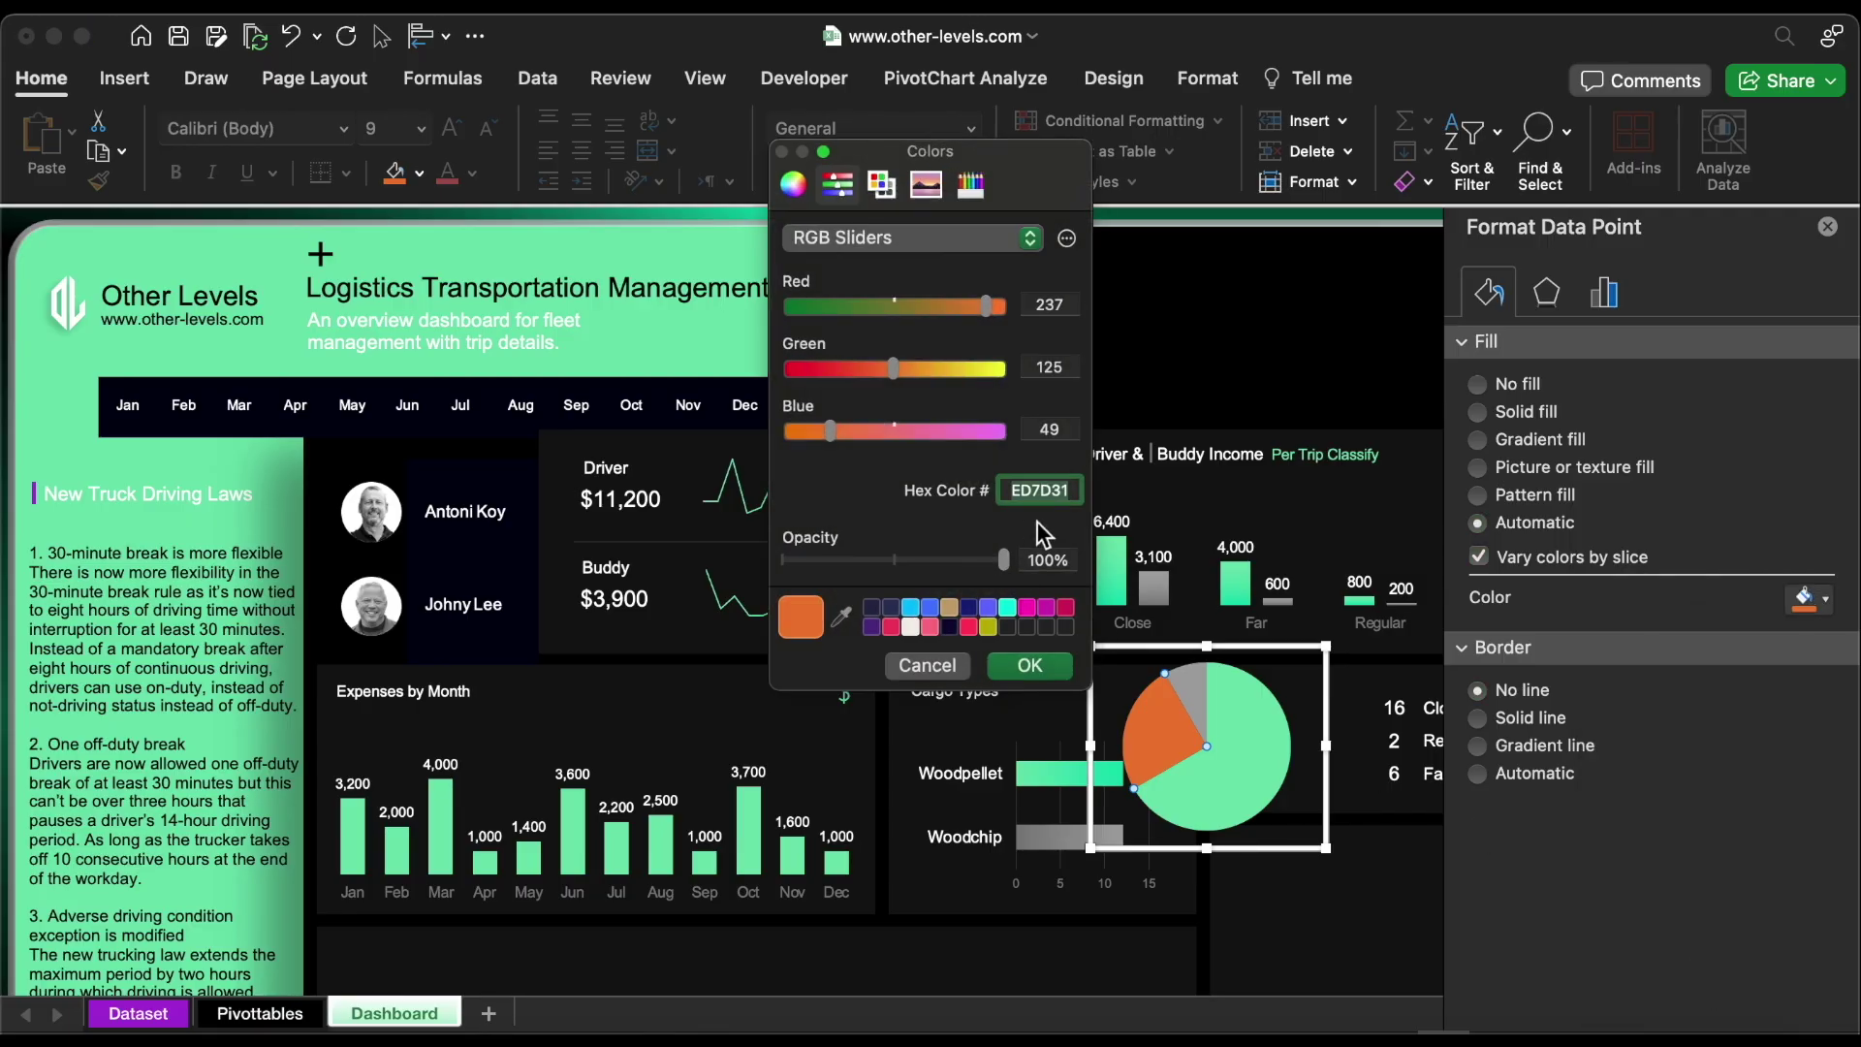
{"action": "left_click", "coordinate": [1030, 665]}
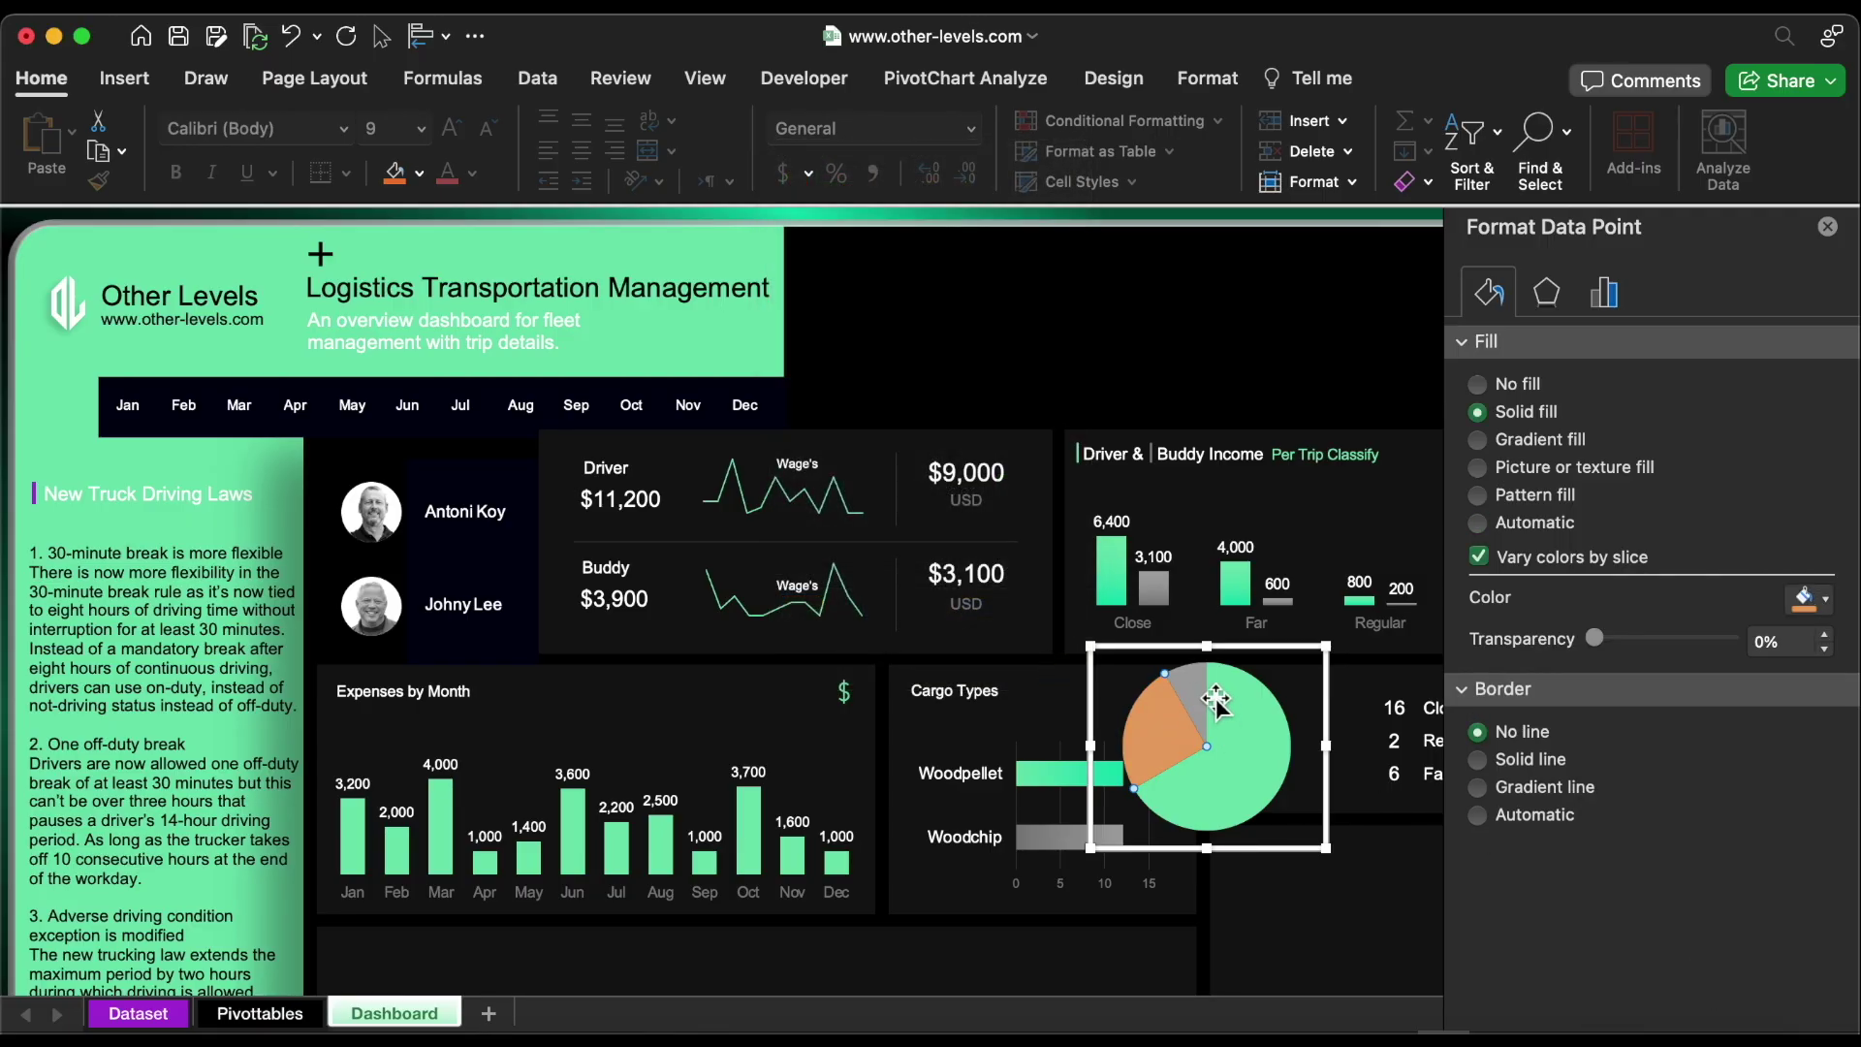
{"action": "left_click", "coordinate": [1813, 600]}
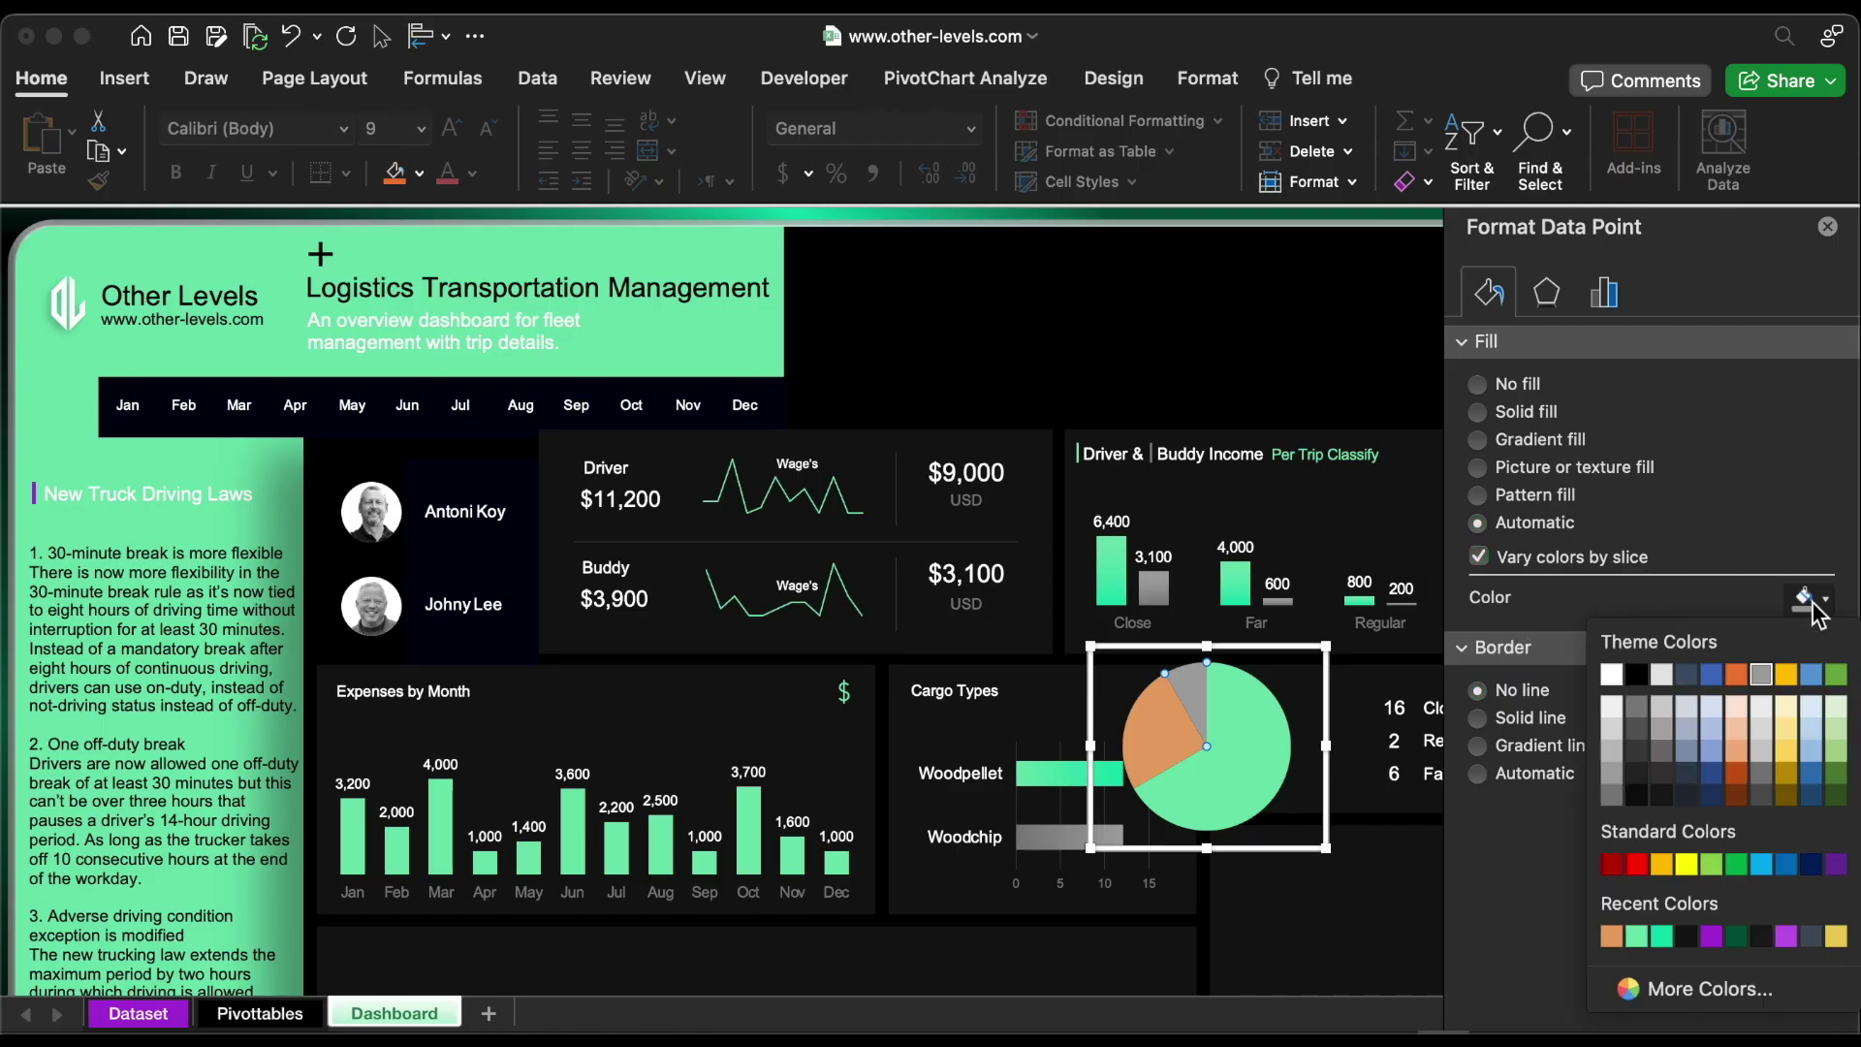
{"action": "left_click", "coordinate": [1713, 935]}
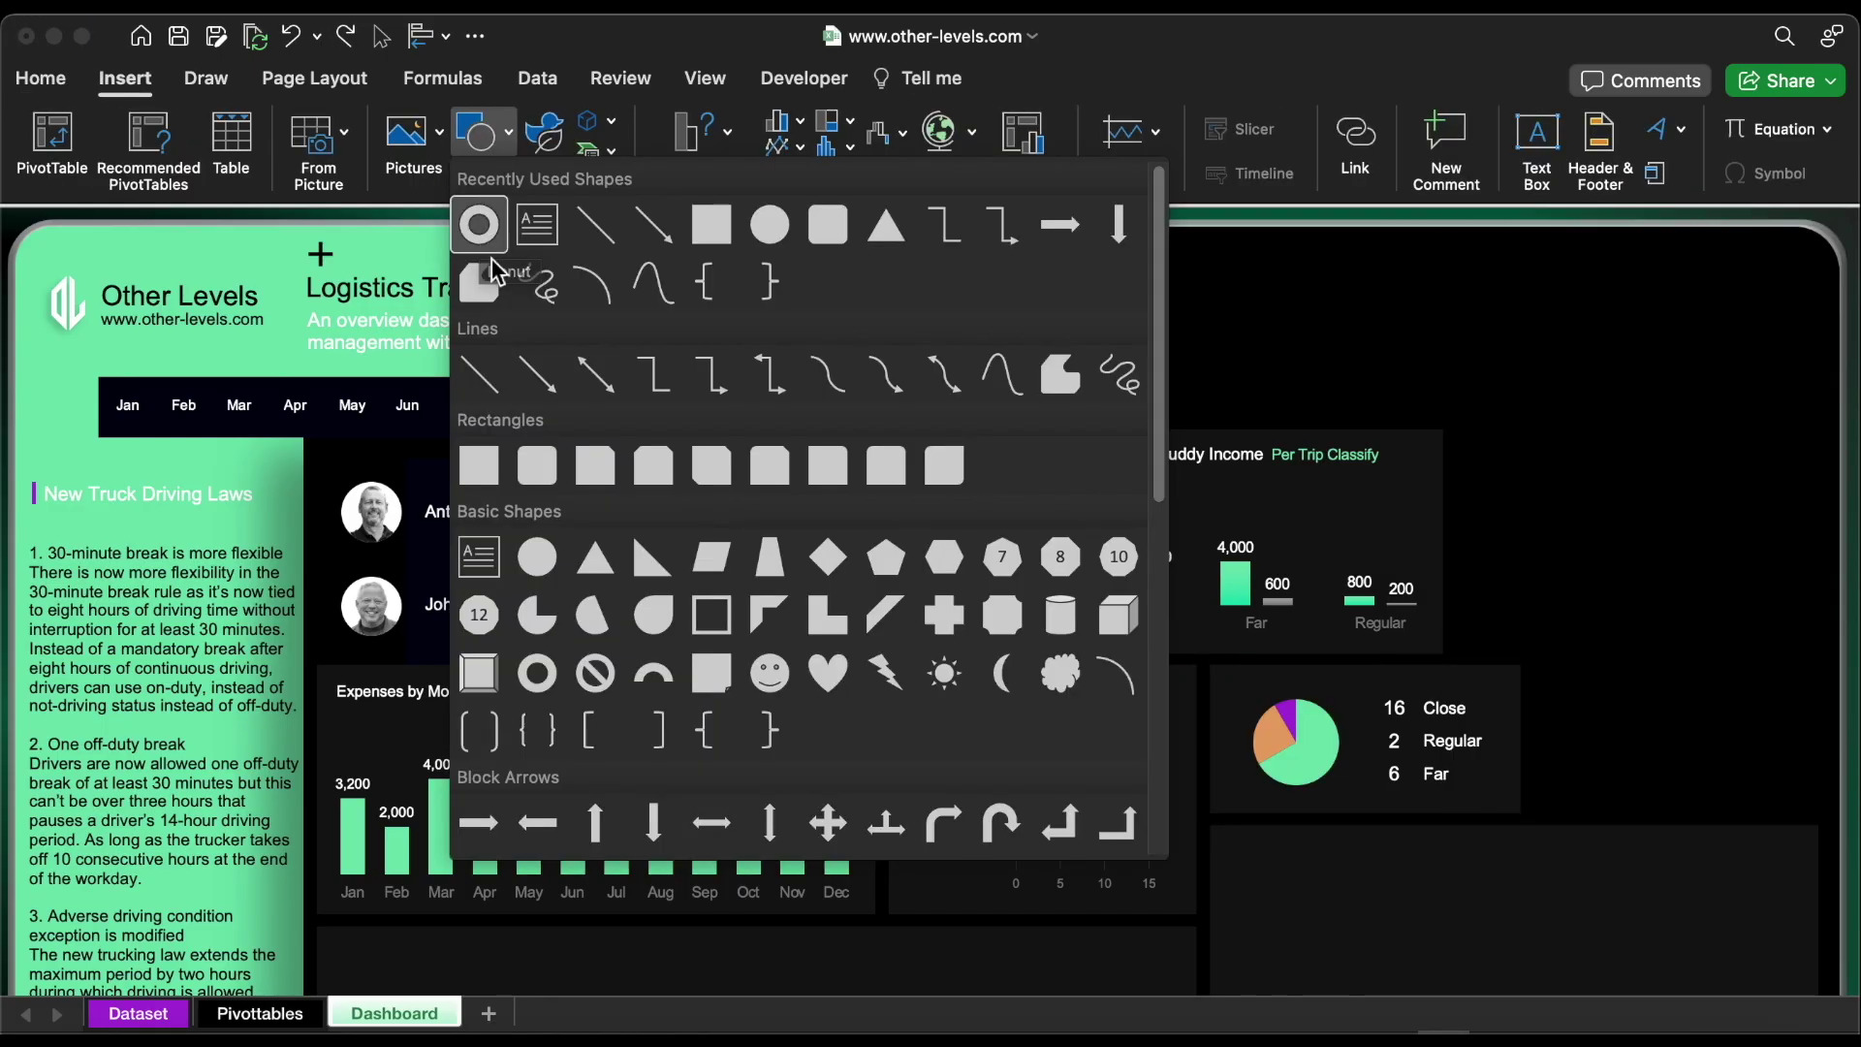
Draw a 1.33 by 1.33 inch ring around the pie chart and fill it dark gray
{"action": "left_click", "coordinate": [545, 681]}
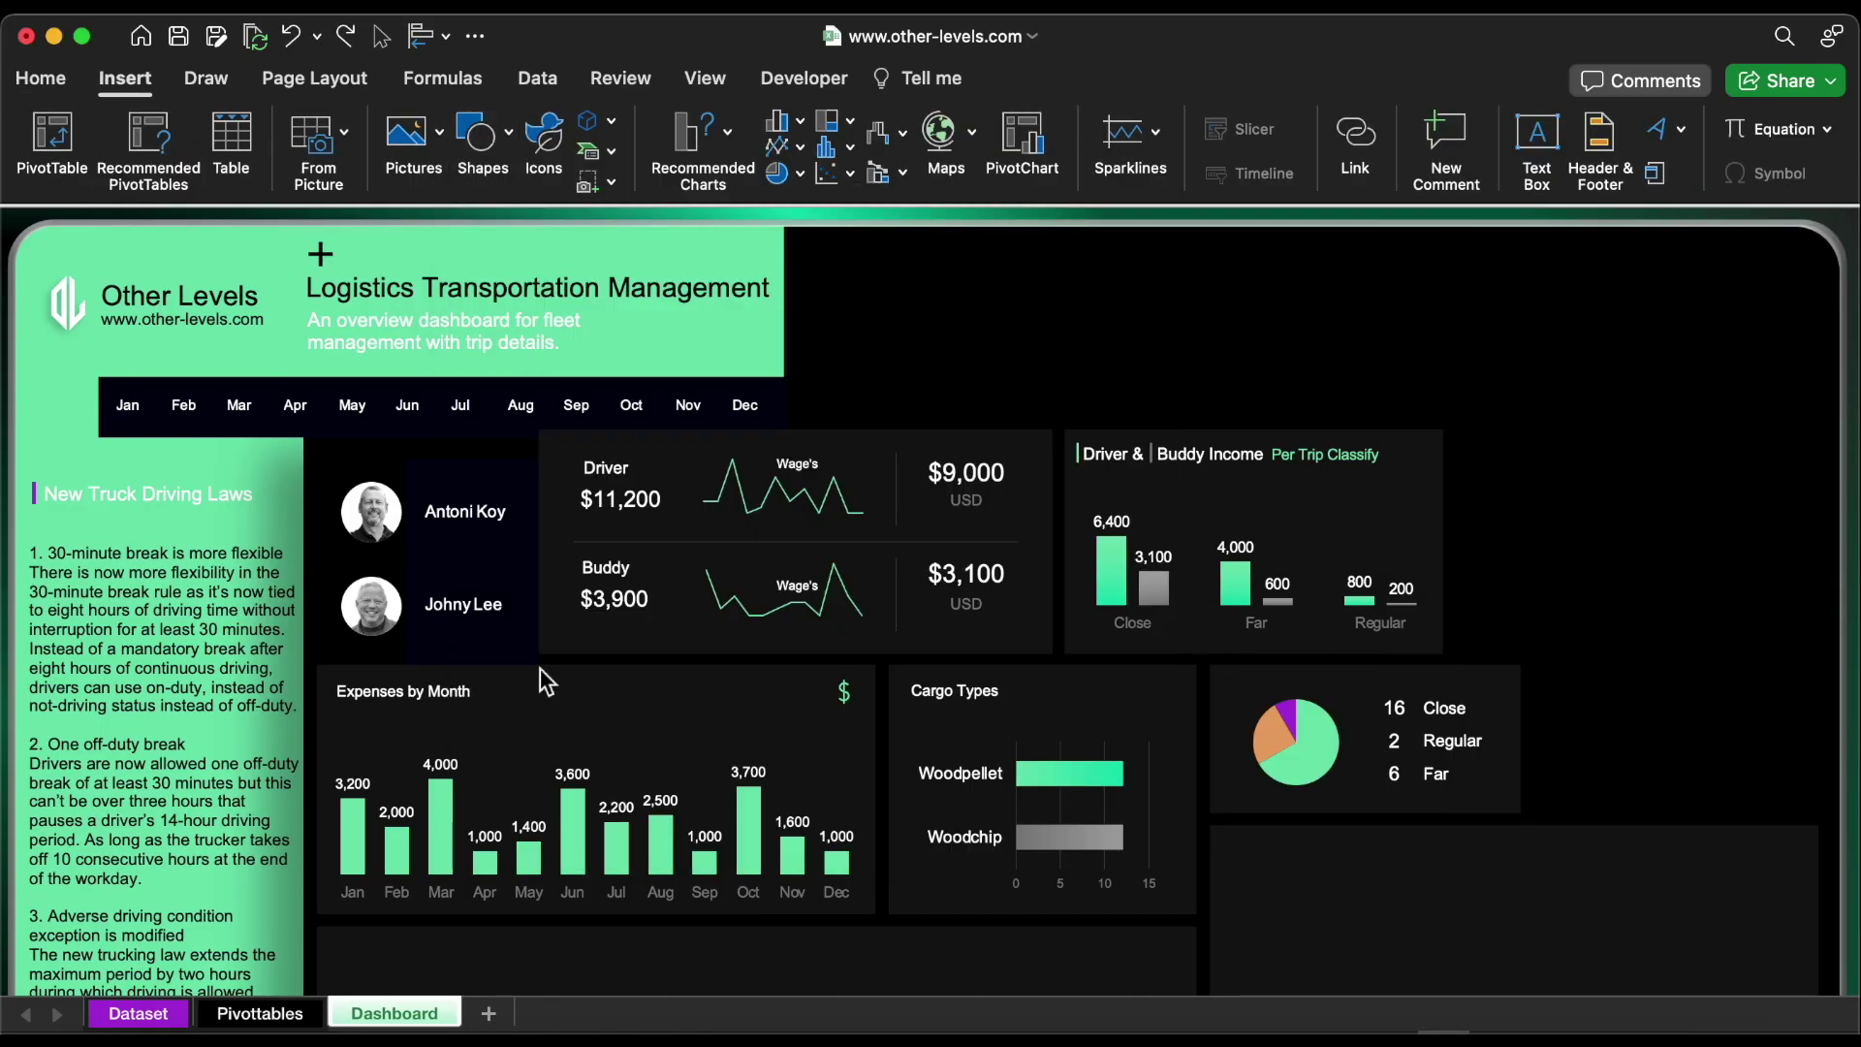
{"action": "left_click_drag", "start_coordinate": [1231, 674], "coordinate": [1364, 809]}
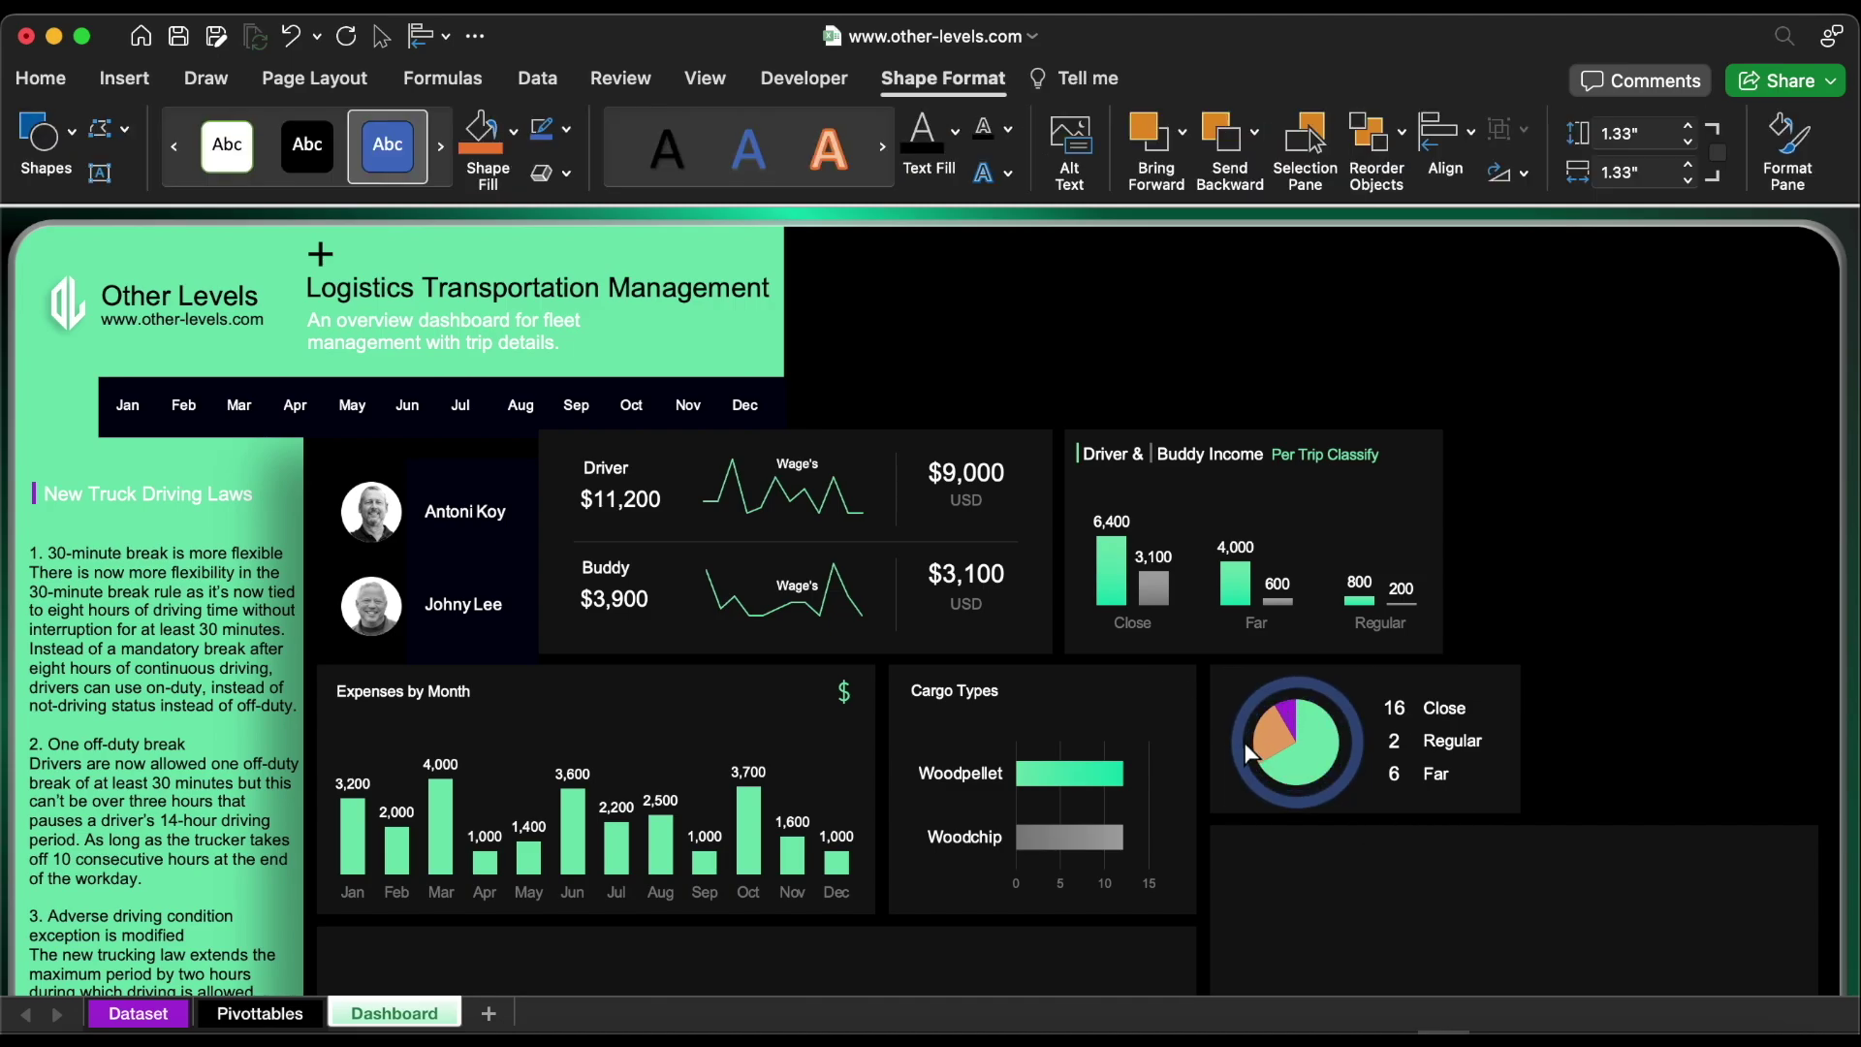
{"action": "left_click", "coordinate": [419, 174]}
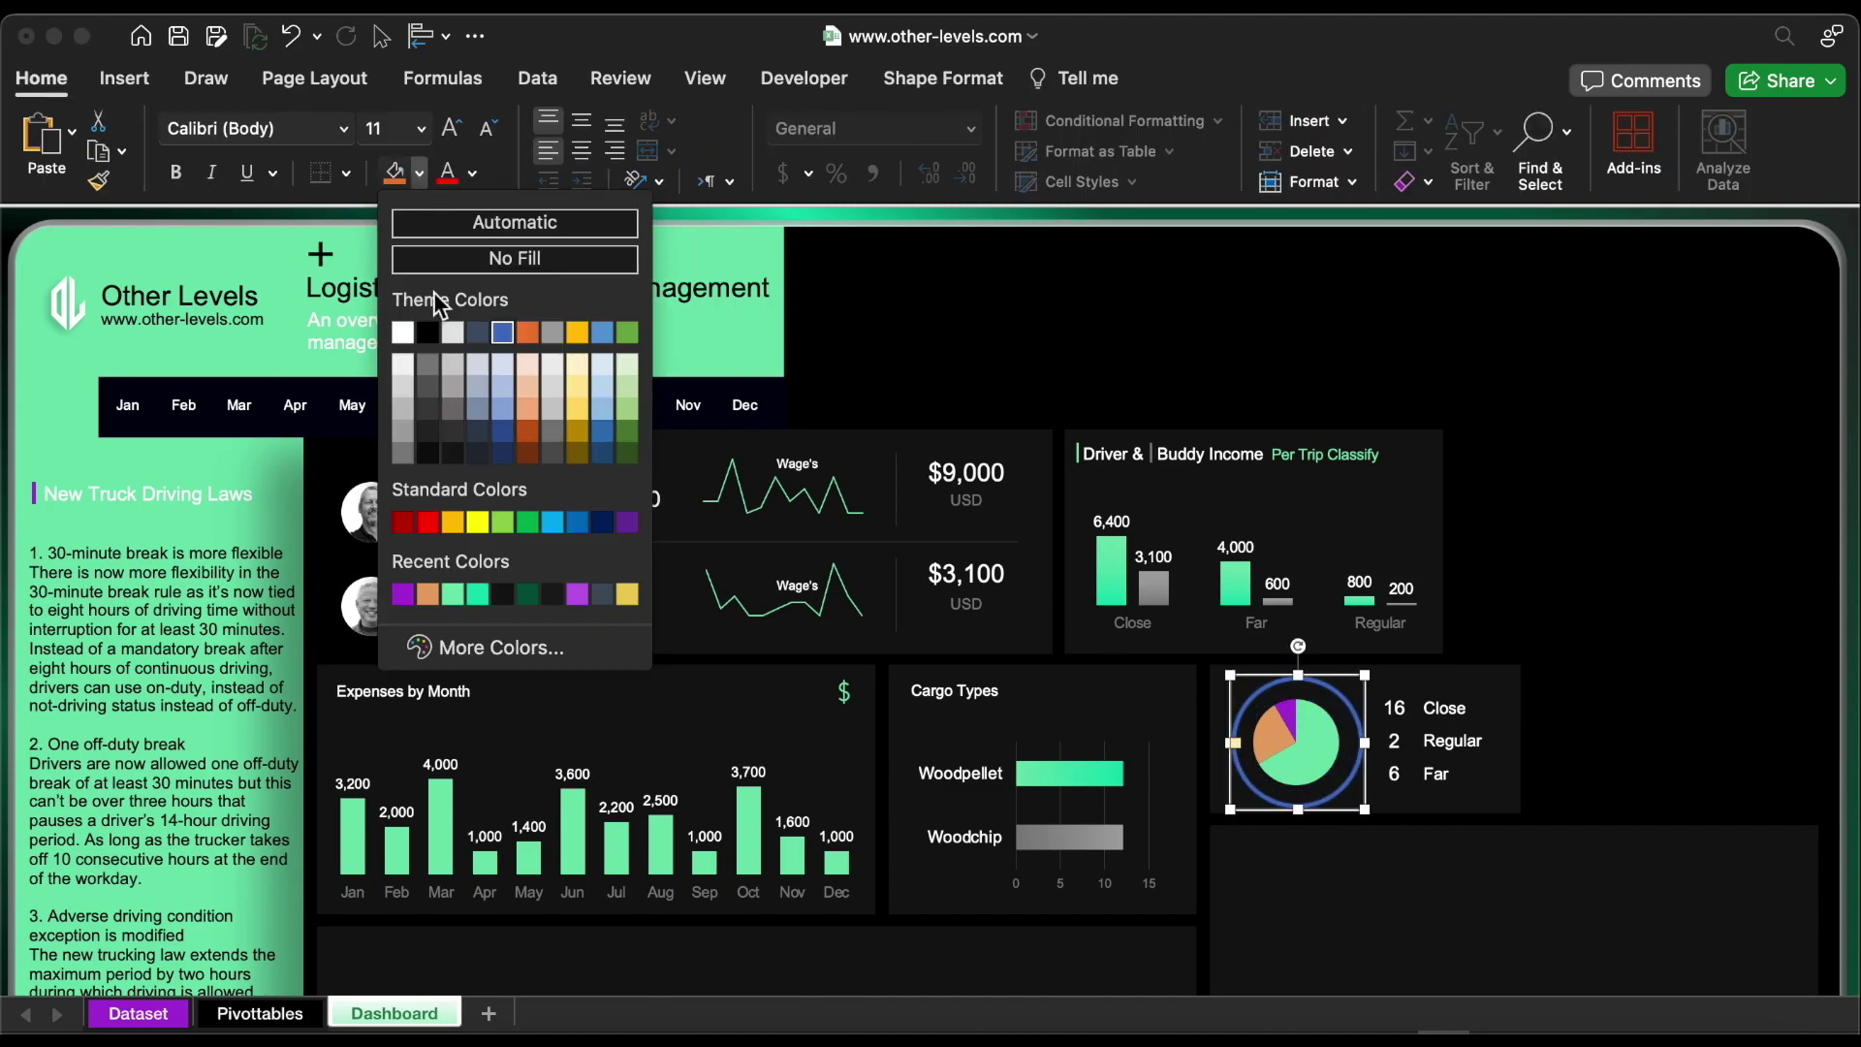
{"action": "left_click", "coordinate": [429, 433]}
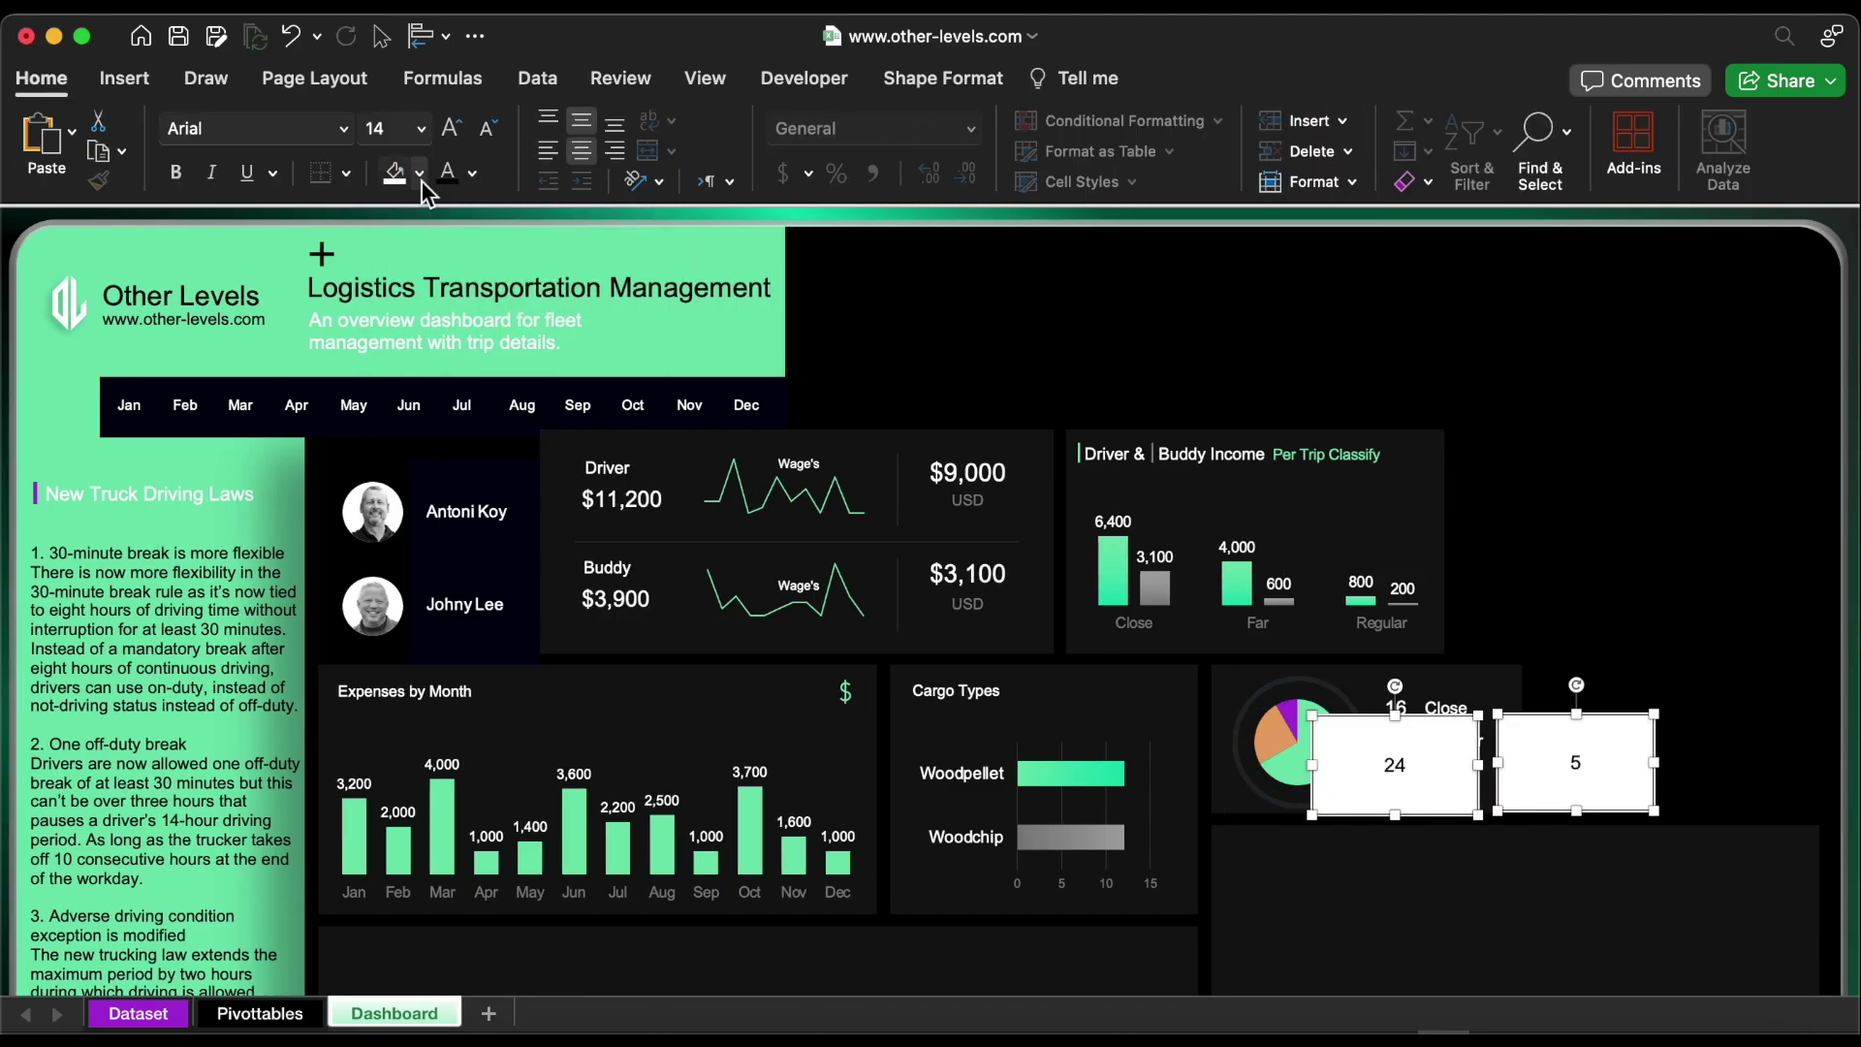
Remove the fill from the 24 and 5 value boxes and color their text light green
{"action": "left_click", "coordinate": [419, 173]}
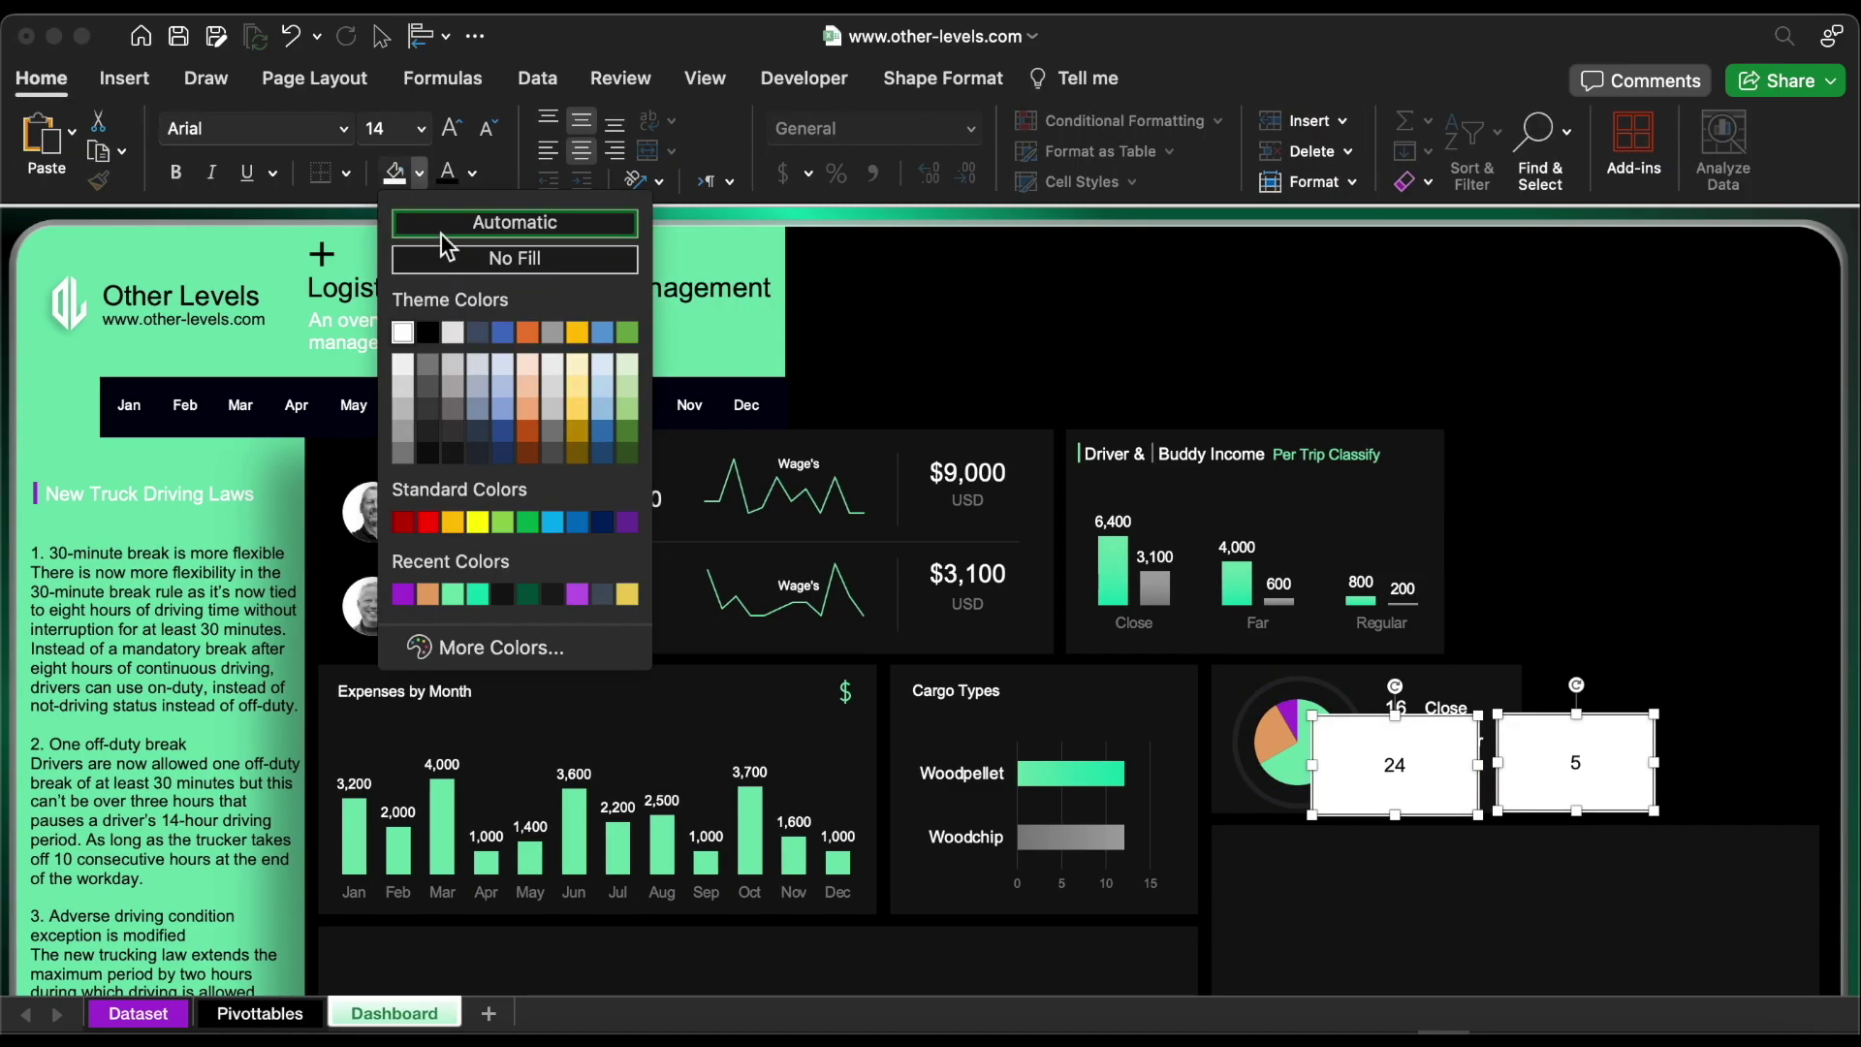
{"action": "left_click", "coordinate": [454, 262]}
{"action": "left_click", "coordinate": [473, 173]}
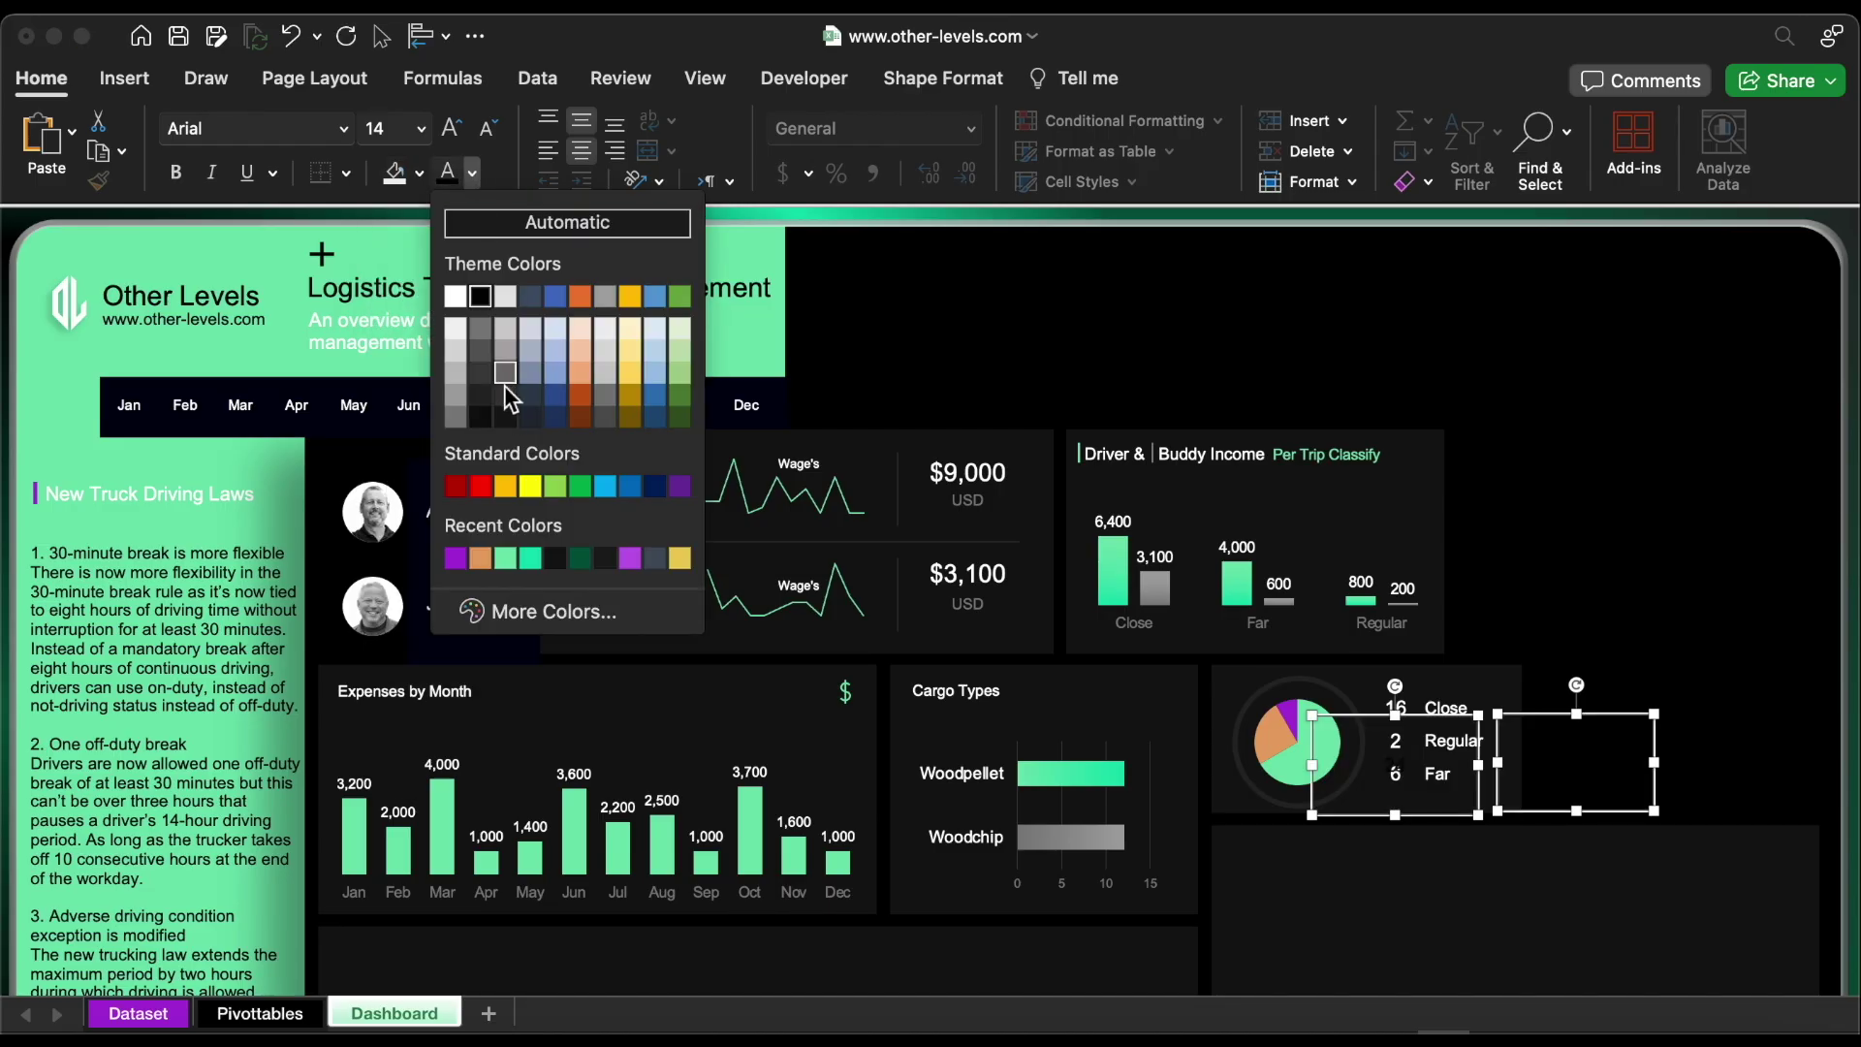
{"action": "left_click", "coordinate": [508, 558]}
Move the 24 and 5 values beside the pie card and add a centered "Total Trips" label copied from the Close label
{"action": "left_click_drag", "start_coordinate": [1358, 716], "coordinate": [1619, 702]}
{"action": "left_click", "coordinate": [1453, 704]}
{"action": "key", "text": "super+d"}
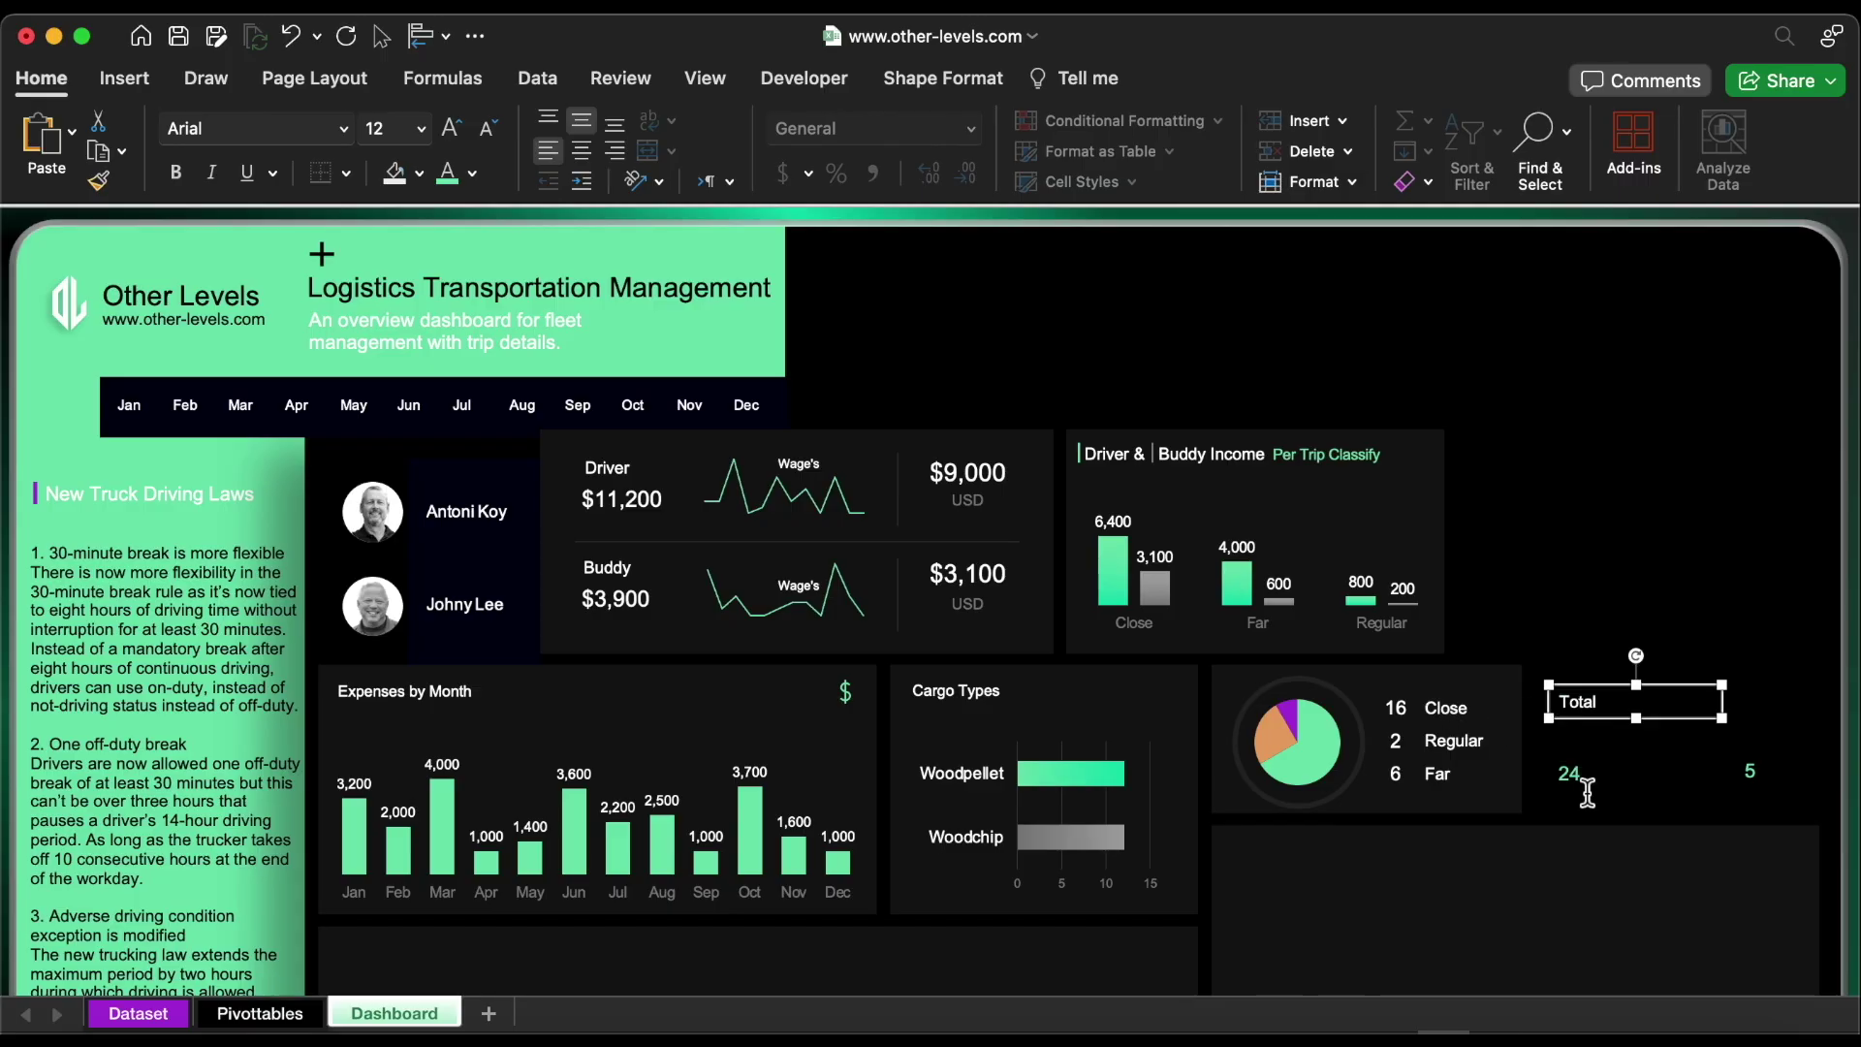
{"action": "type", "text": "Trips"}
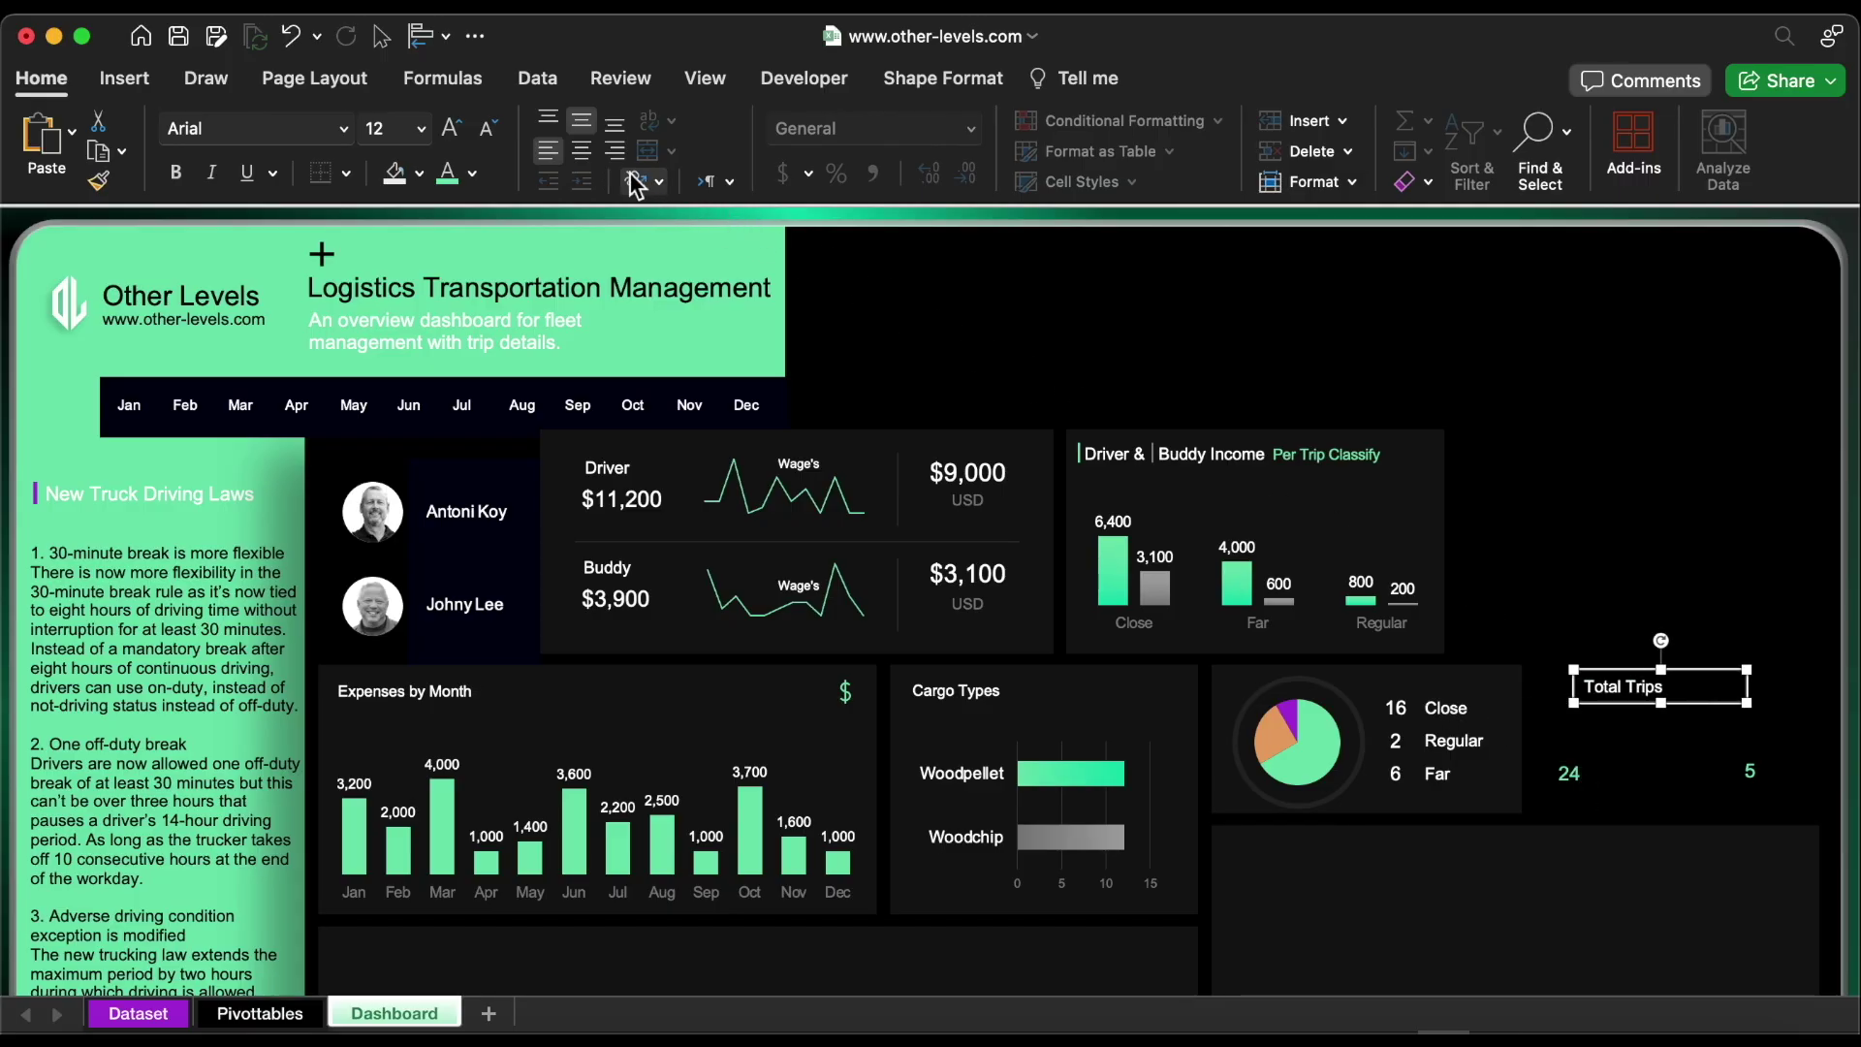
{"action": "left_click", "coordinate": [582, 150]}
Copy the label below itself as "Hired Transportation" and set the Total Trips text to size 14
{"action": "left_click_drag", "start_coordinate": [1648, 705], "coordinate": [1661, 771]}
{"action": "triple_click", "coordinate": [1650, 746]}
{"action": "type", "text": "Hi"}
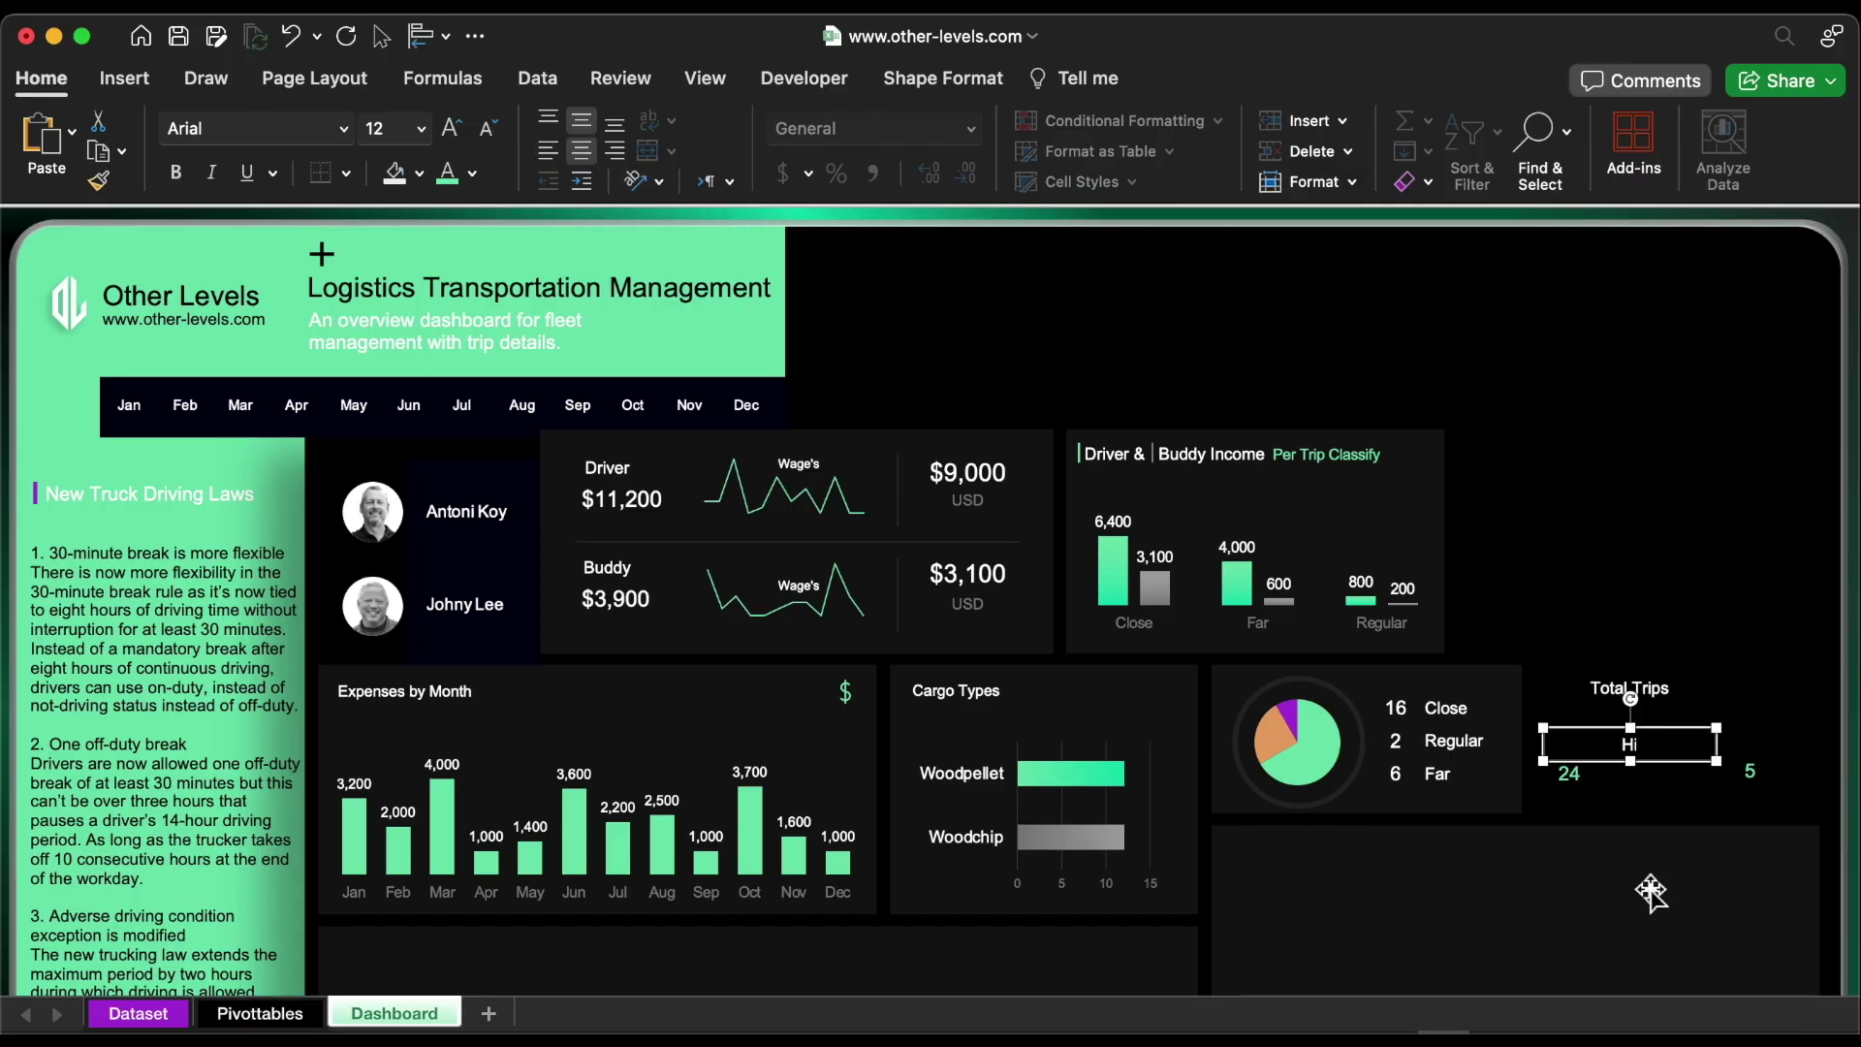
{"action": "left_click", "coordinate": [1651, 673]}
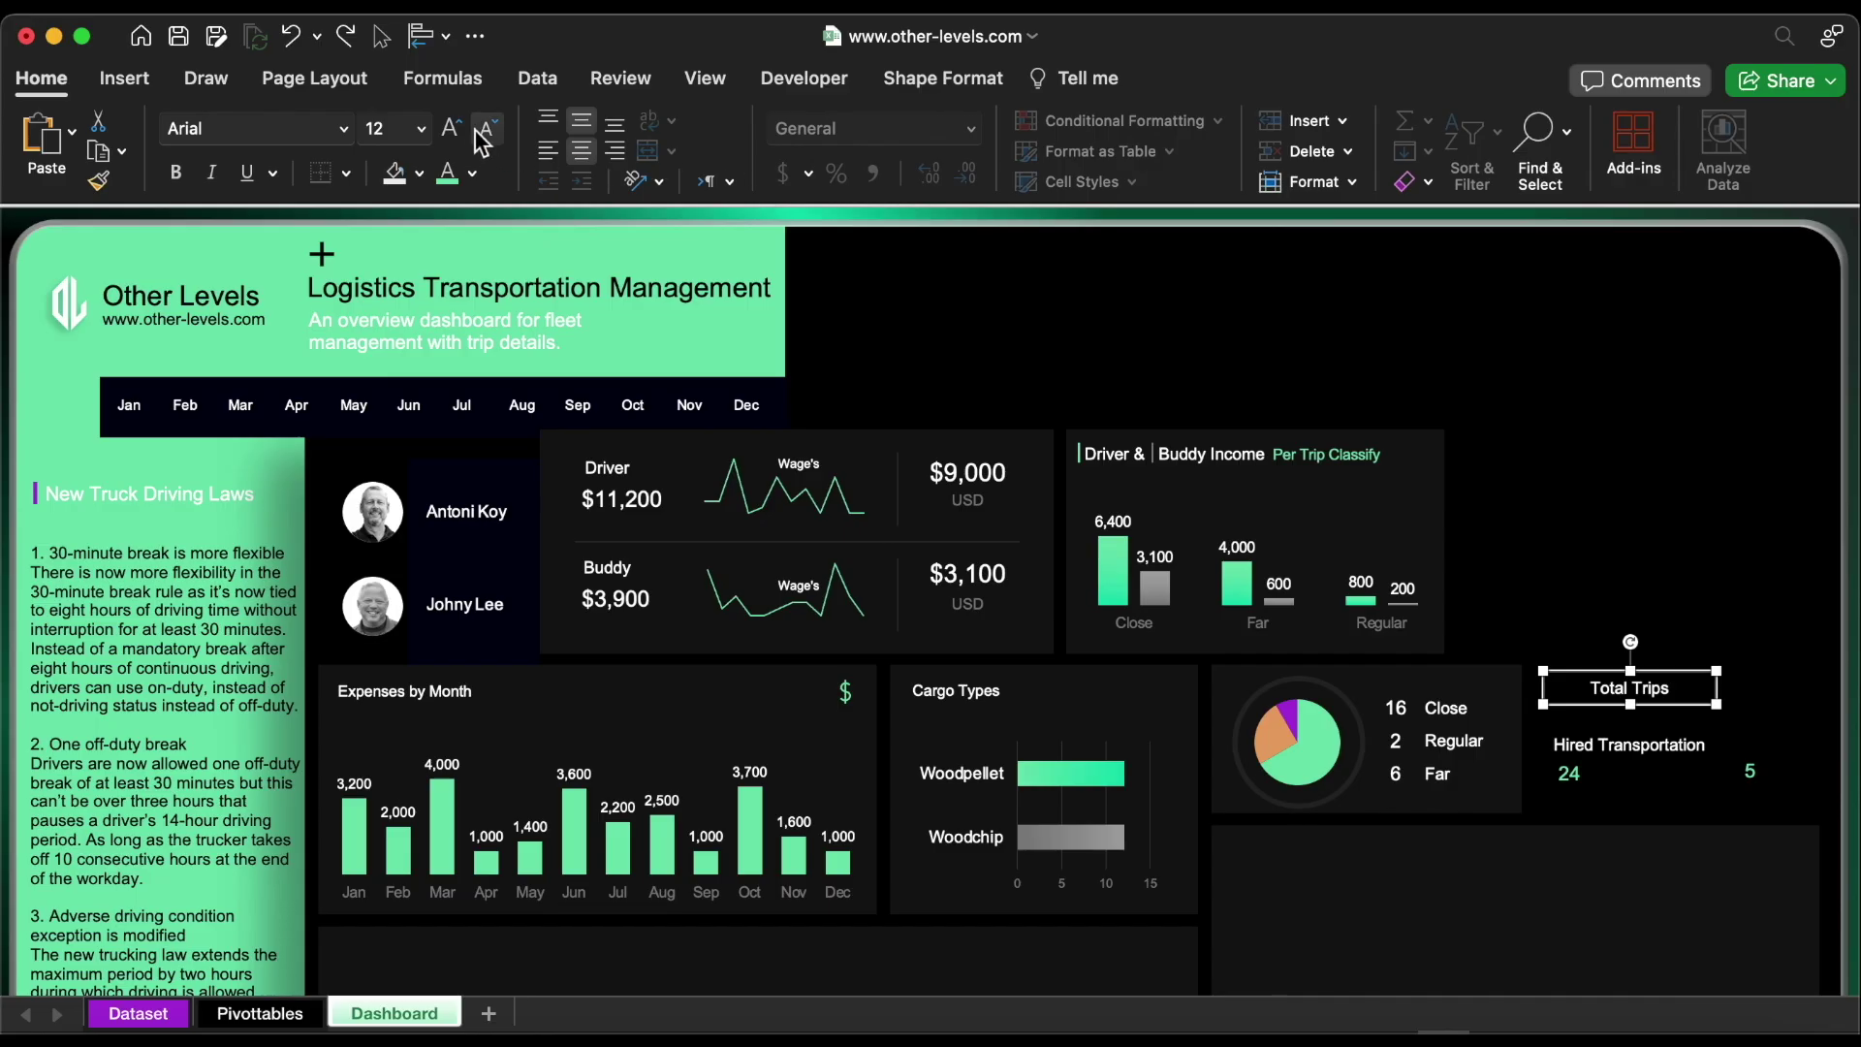
{"action": "left_click", "coordinate": [453, 129]}
Stack the 24 between Total Trips and Hired Transportation, centered, and enlarge it to size 24
{"action": "left_click_drag", "start_coordinate": [1587, 773], "coordinate": [1579, 721]}
{"action": "left_click_drag", "start_coordinate": [1695, 733], "coordinate": [1689, 767]}
{"action": "left_click", "coordinate": [1616, 721]}
{"action": "left_click", "coordinate": [582, 150]}
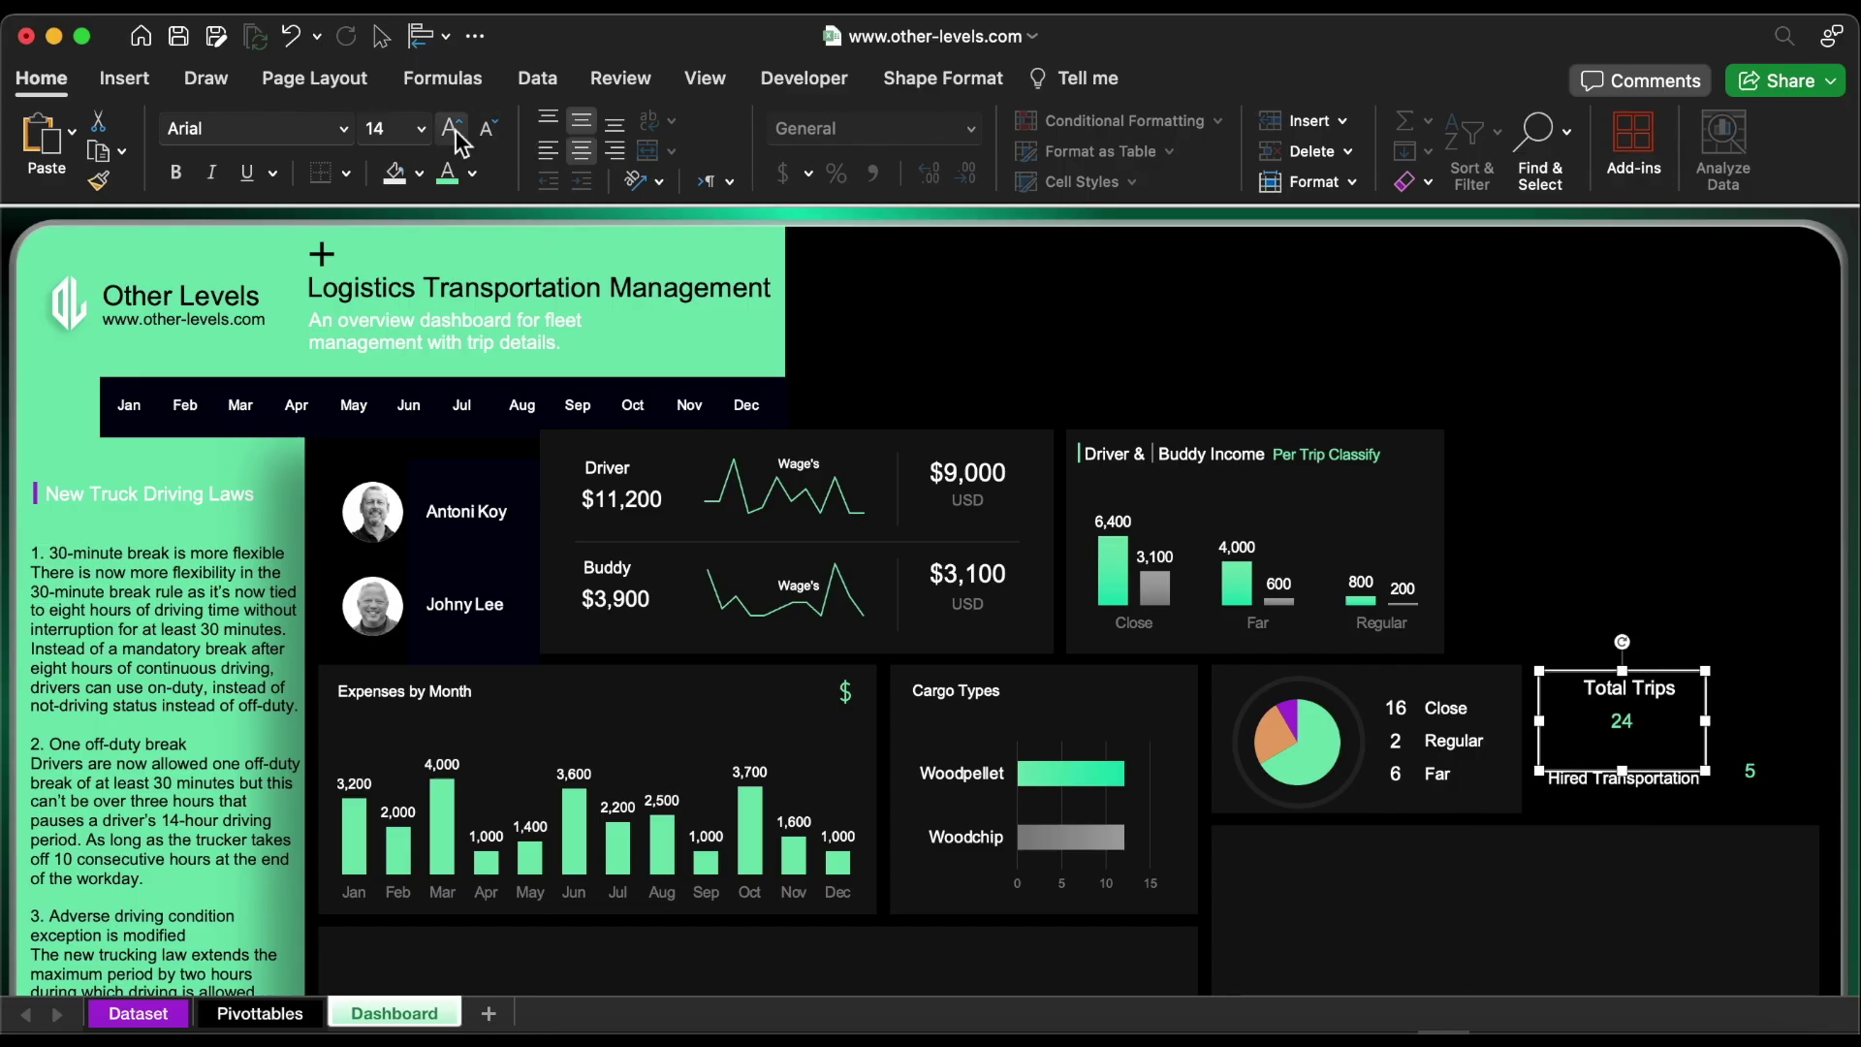
Shrink the Hired Transportation text, add a matching "Trips" label after the 5, and center the 24 under Total Trips
{"action": "left_click", "coordinate": [1602, 775]}
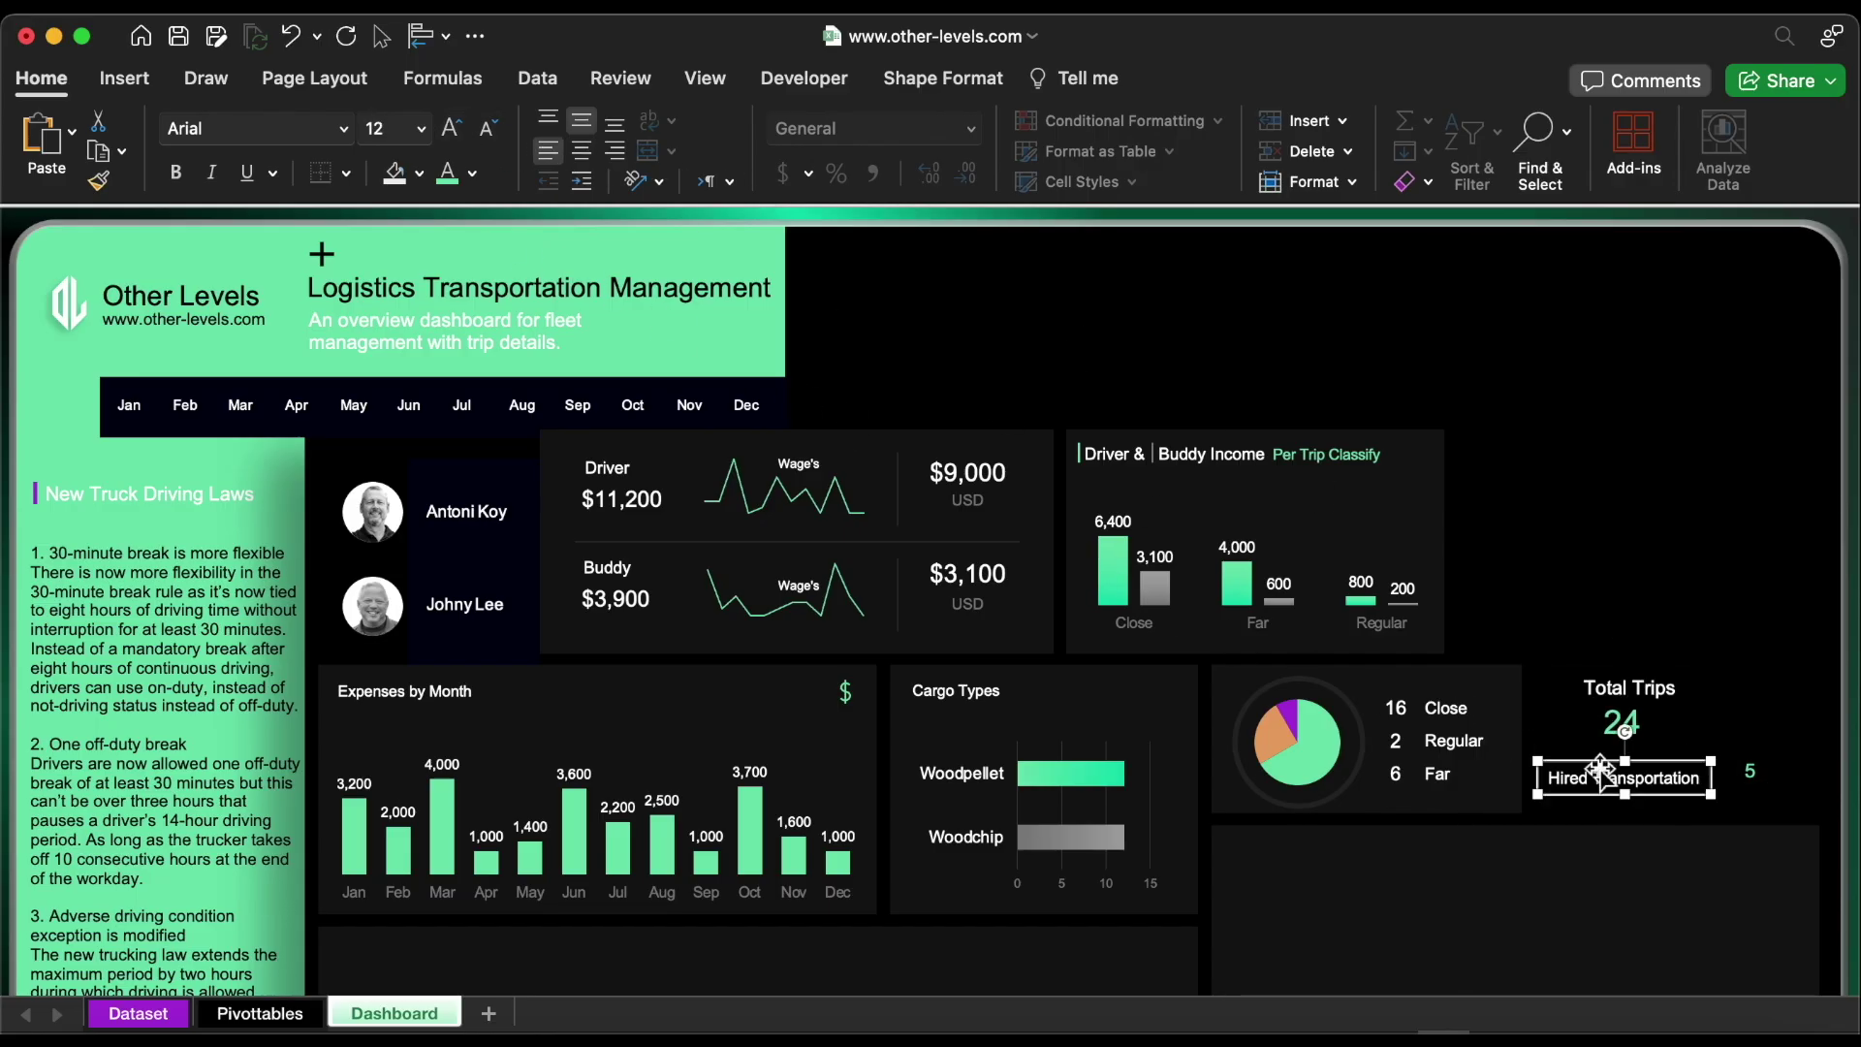
{"action": "left_click", "coordinate": [496, 124]}
{"action": "left_click_drag", "start_coordinate": [1711, 780], "coordinate": [1757, 778]}
{"action": "type", "text": "Trips"}
{"action": "left_click_drag", "start_coordinate": [1636, 738], "coordinate": [1644, 746]}
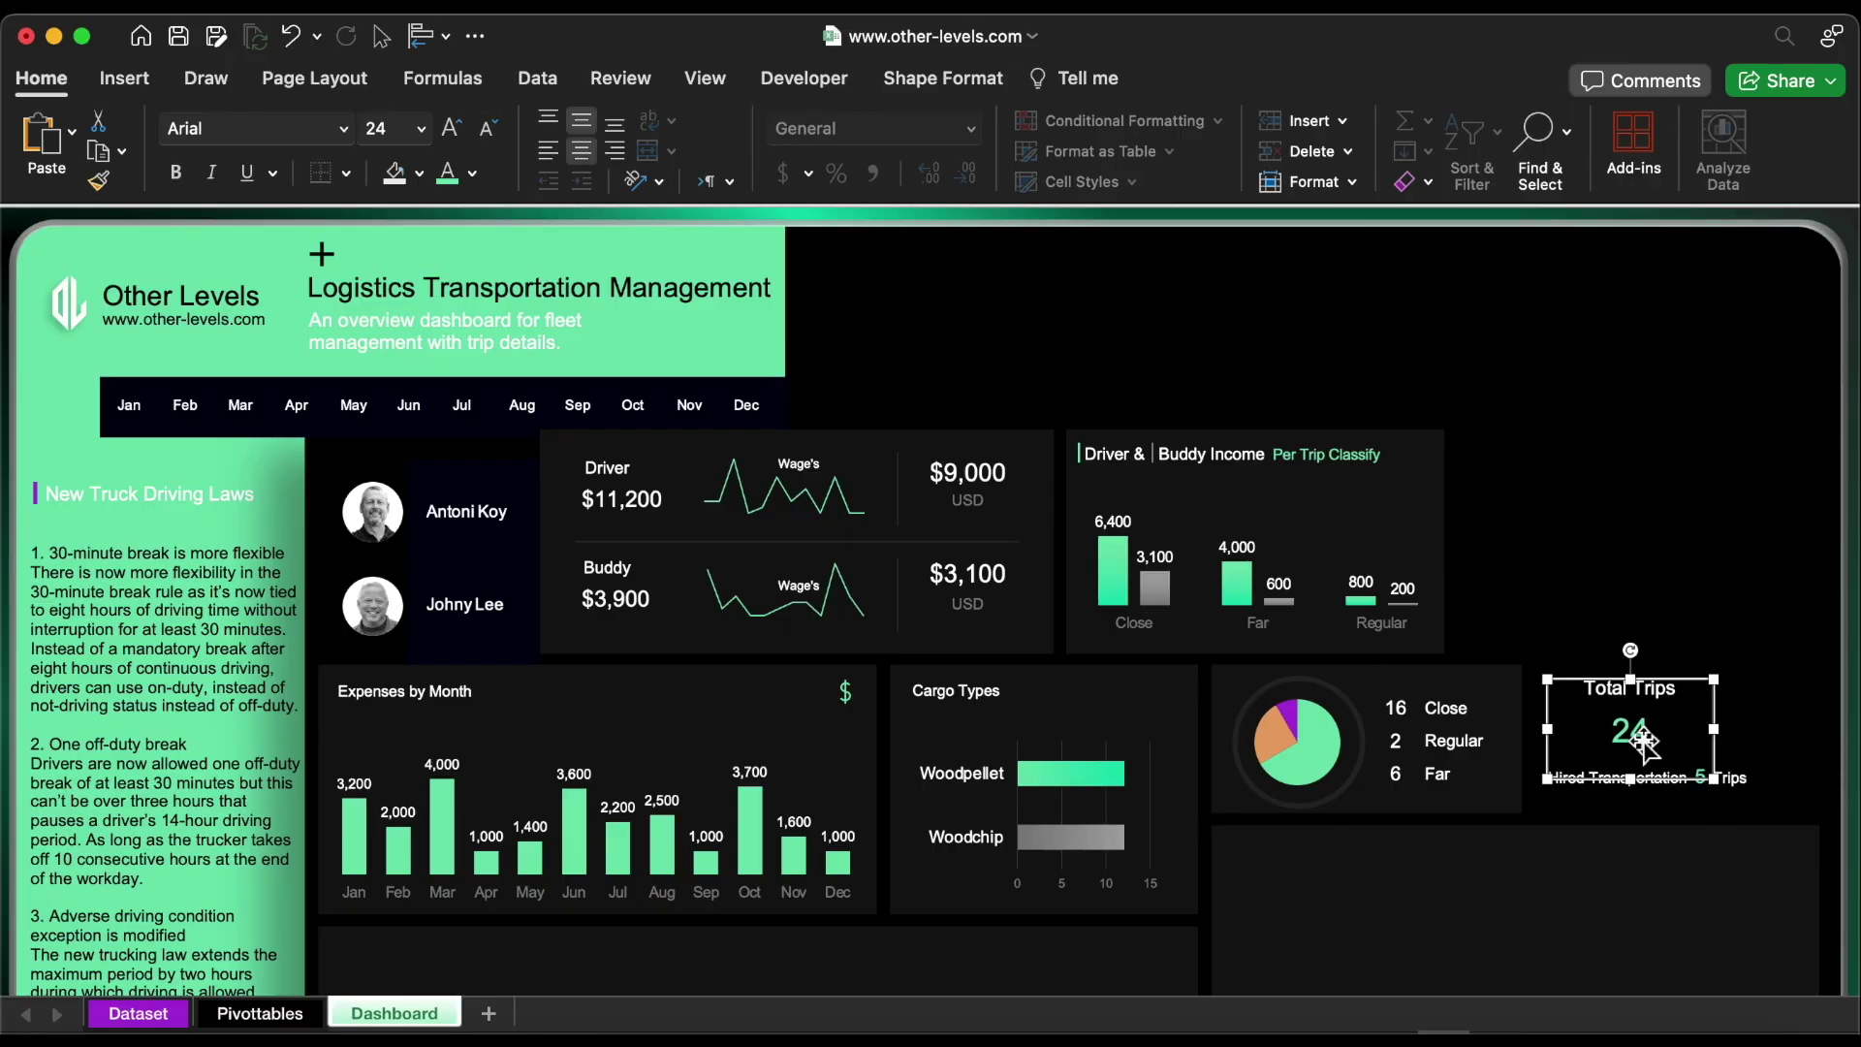
Insert the truck picture beside the Total Trips figures
{"action": "left_click", "coordinate": [124, 78]}
{"action": "left_click", "coordinate": [407, 133]}
{"action": "mouse_move", "coordinate": [582, 211]}
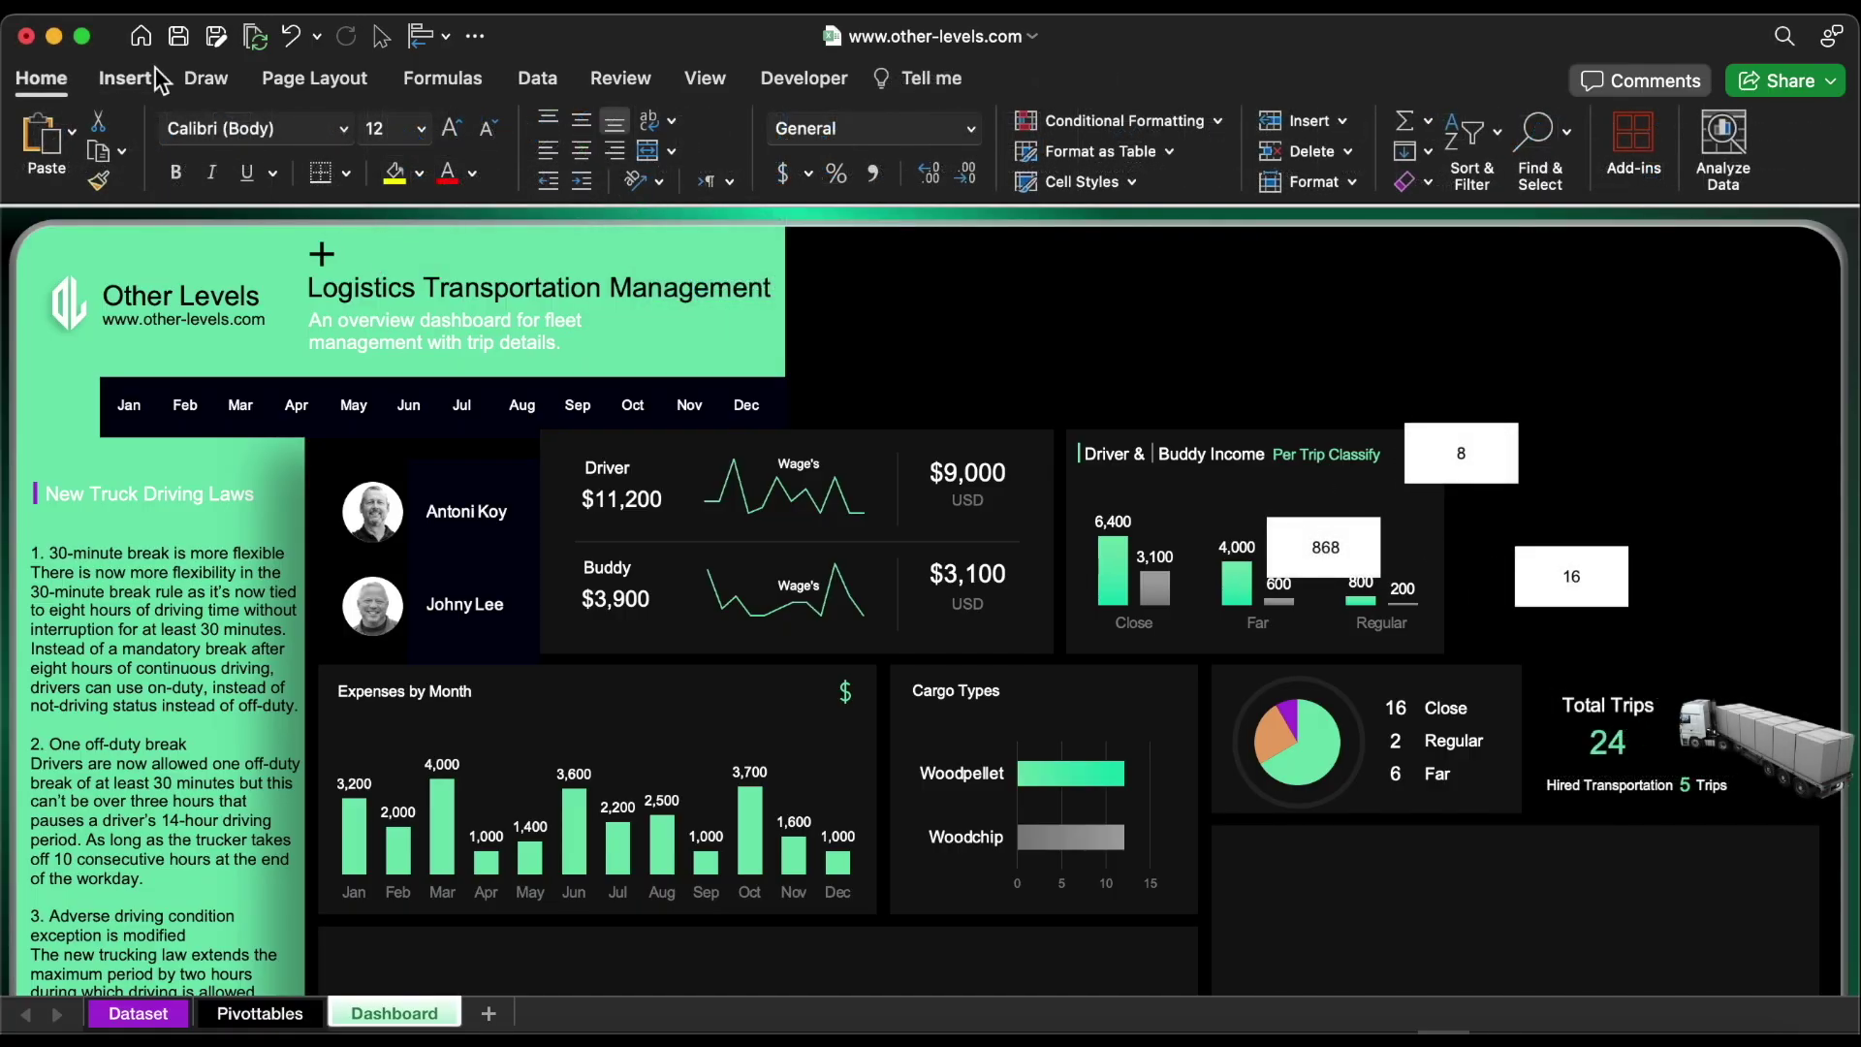
Draw a rectangle 3.86 inches wide and 0.69 inches high above the Total Trips figures
{"action": "left_click", "coordinate": [126, 78]}
{"action": "left_click", "coordinate": [479, 133]}
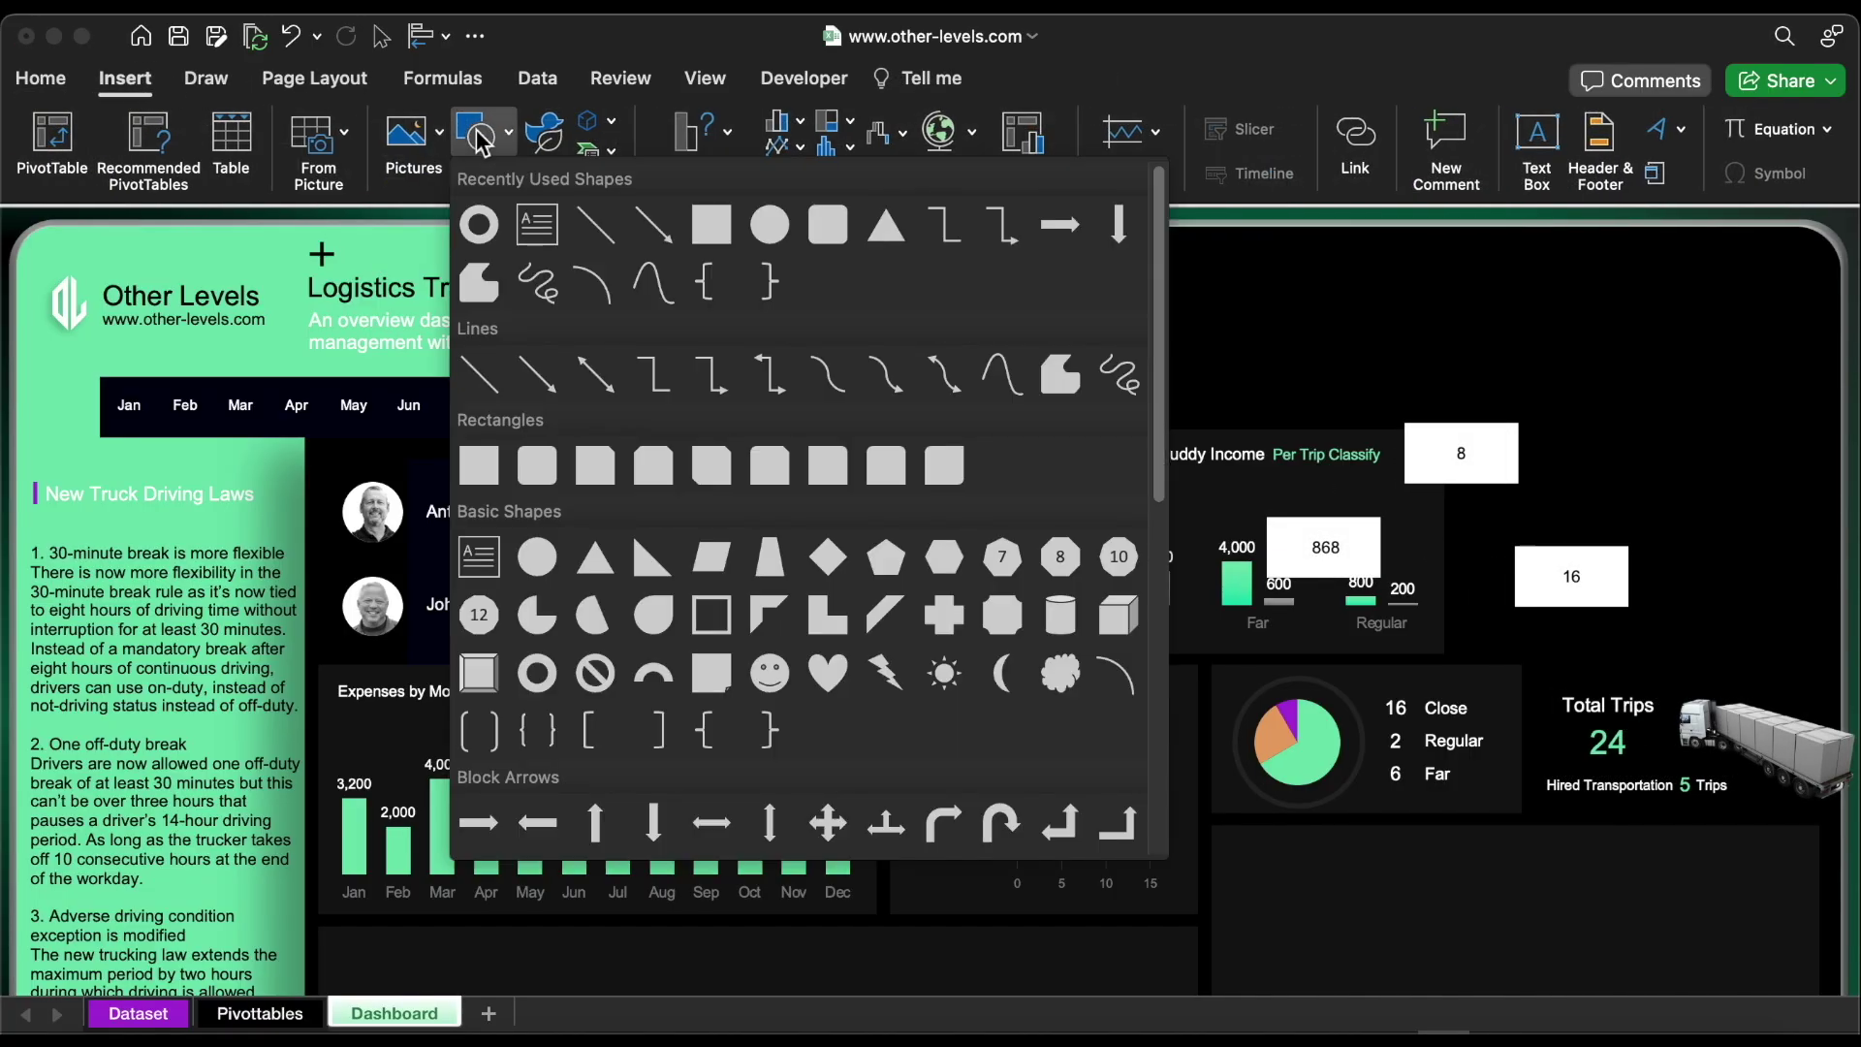
{"action": "left_click", "coordinate": [722, 232]}
{"action": "left_click_drag", "start_coordinate": [1453, 584], "coordinate": [1839, 654]}
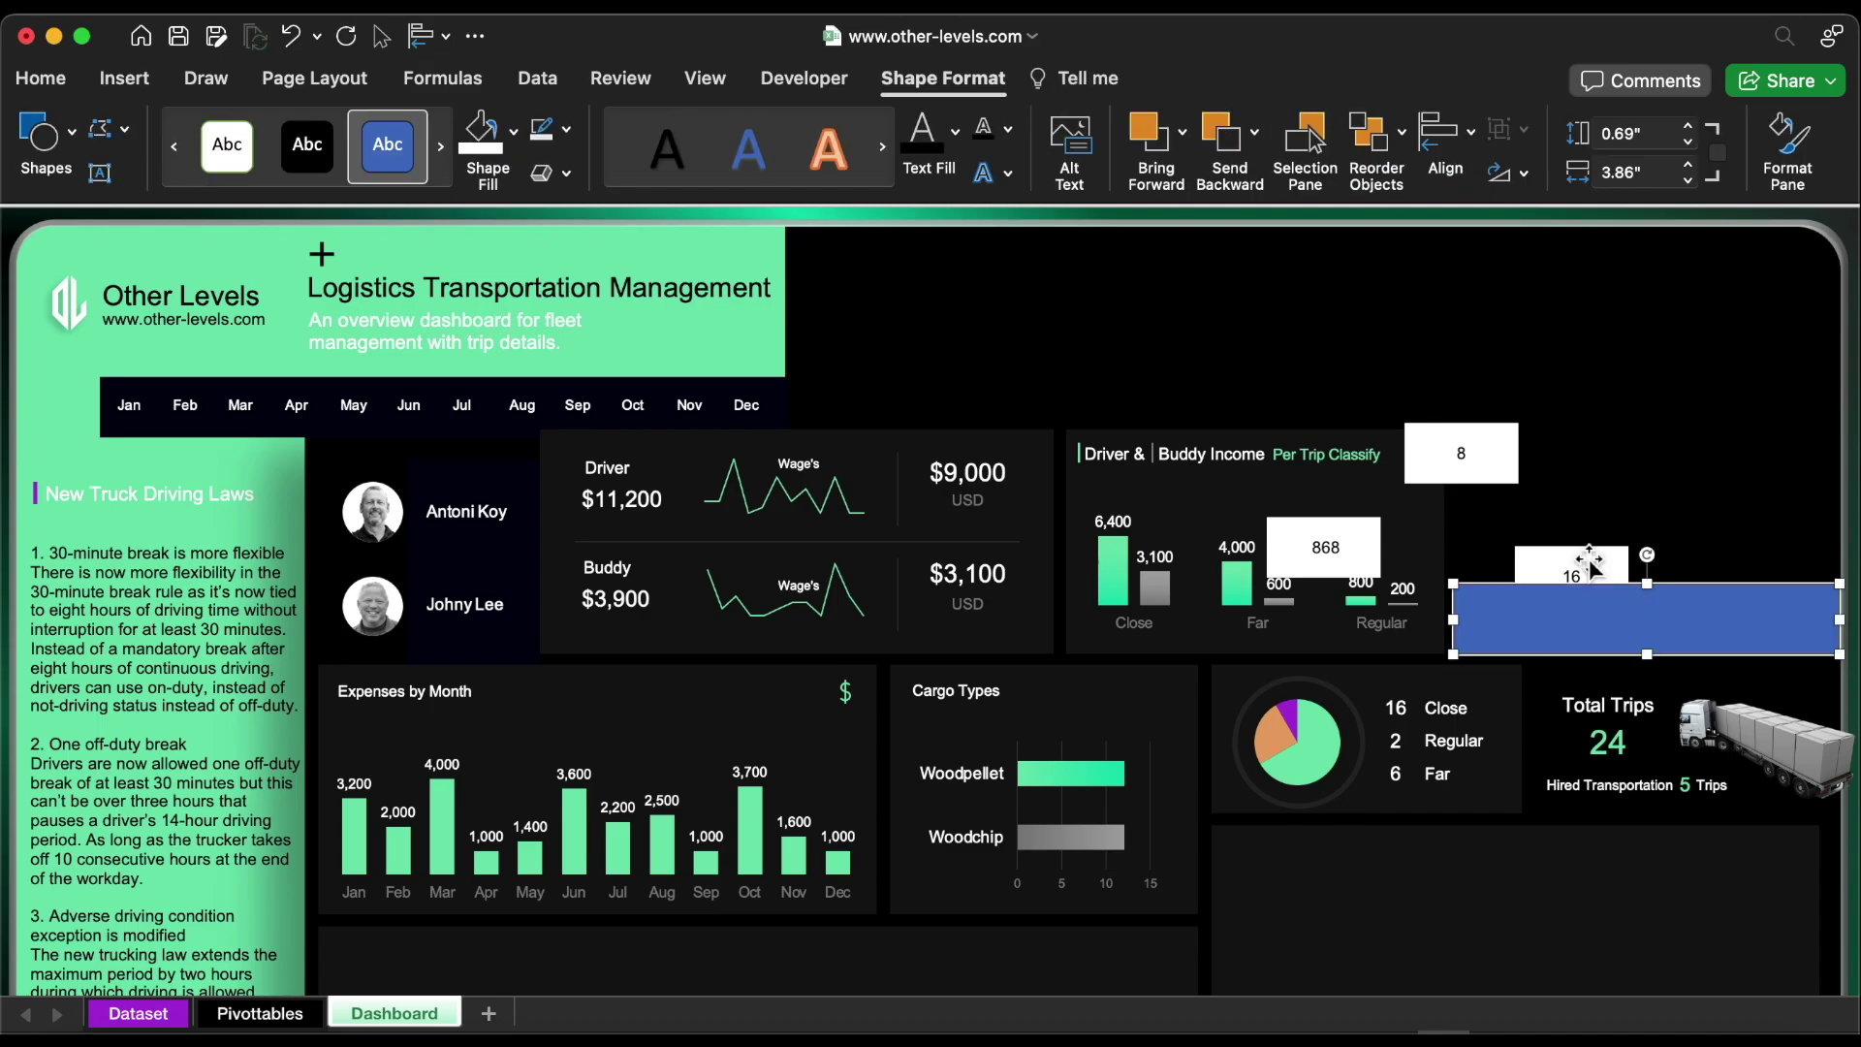
Remove the new rectangle's outline and fill it light green
{"action": "left_click", "coordinate": [566, 130]}
{"action": "left_click", "coordinate": [566, 129]}
{"action": "left_click", "coordinate": [513, 131]}
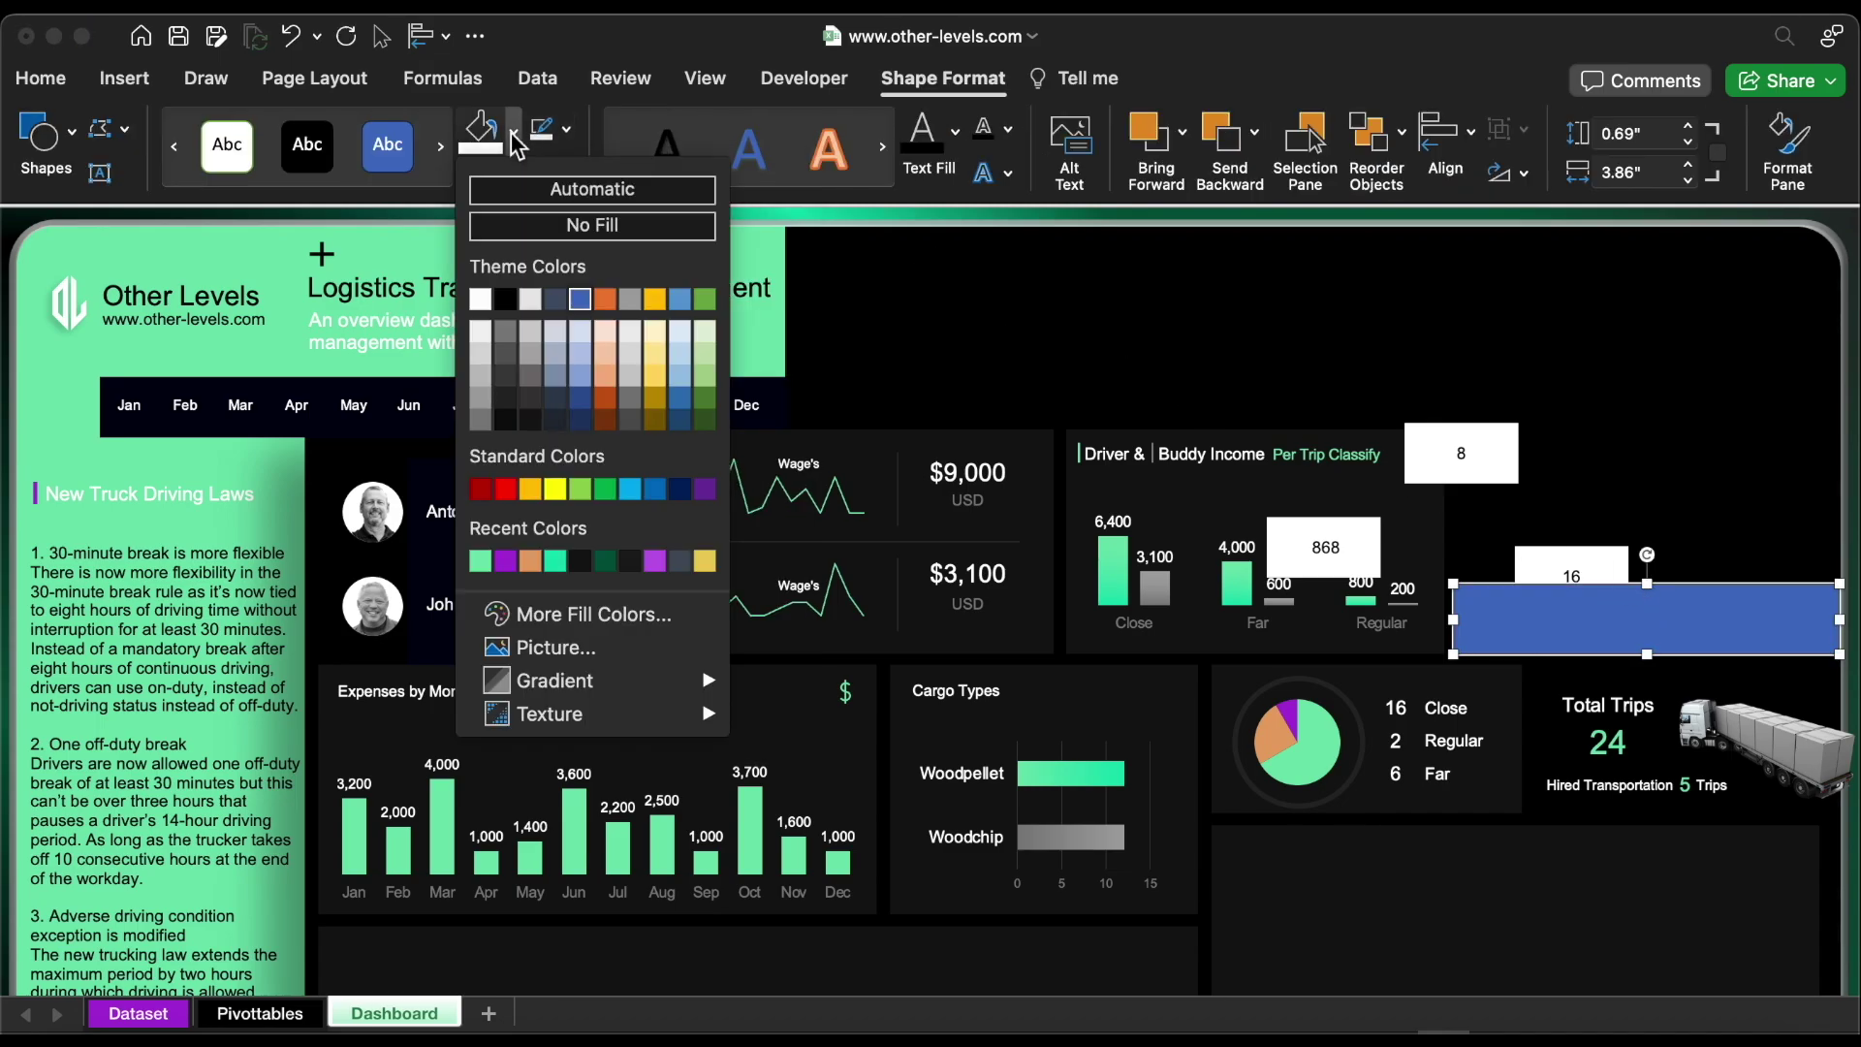
{"action": "left_click", "coordinate": [479, 561]}
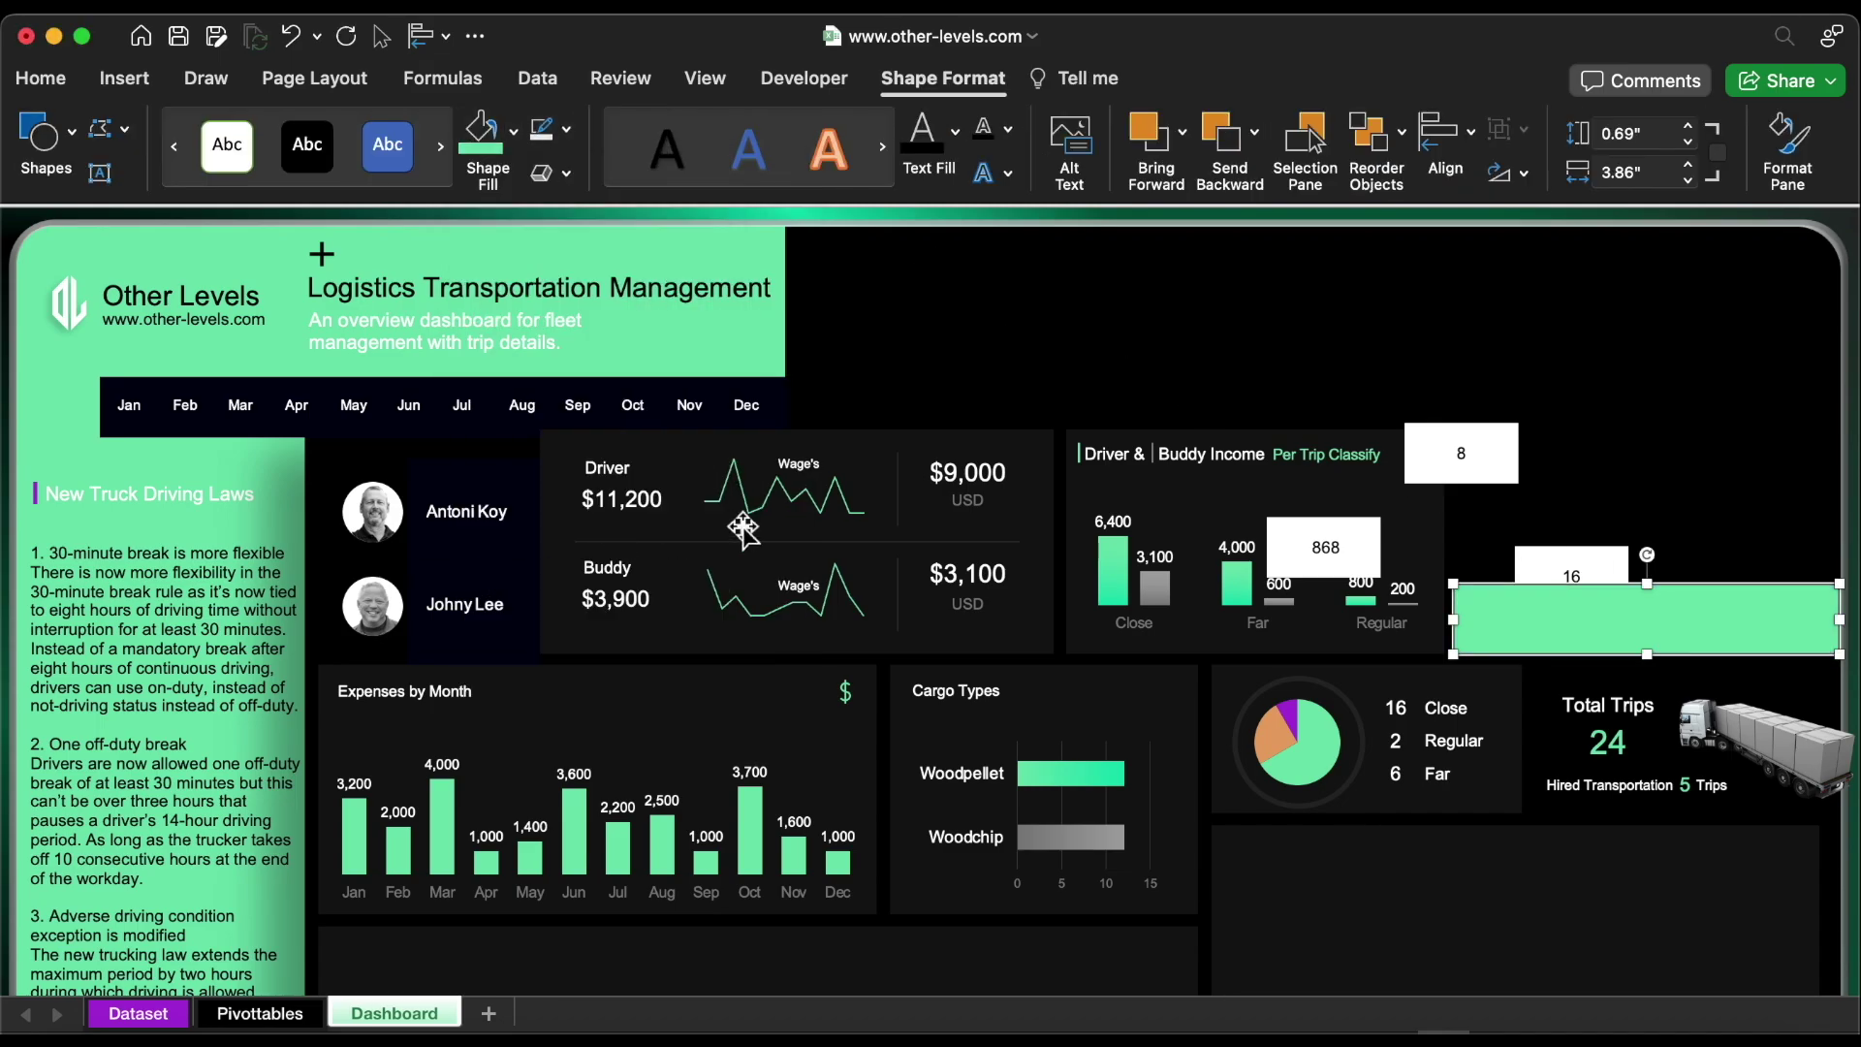
Gather the 868, 8 and 16 value boxes around the green rectangle and remove their fill
{"action": "left_click_drag", "start_coordinate": [1503, 477], "coordinate": [1704, 532]}
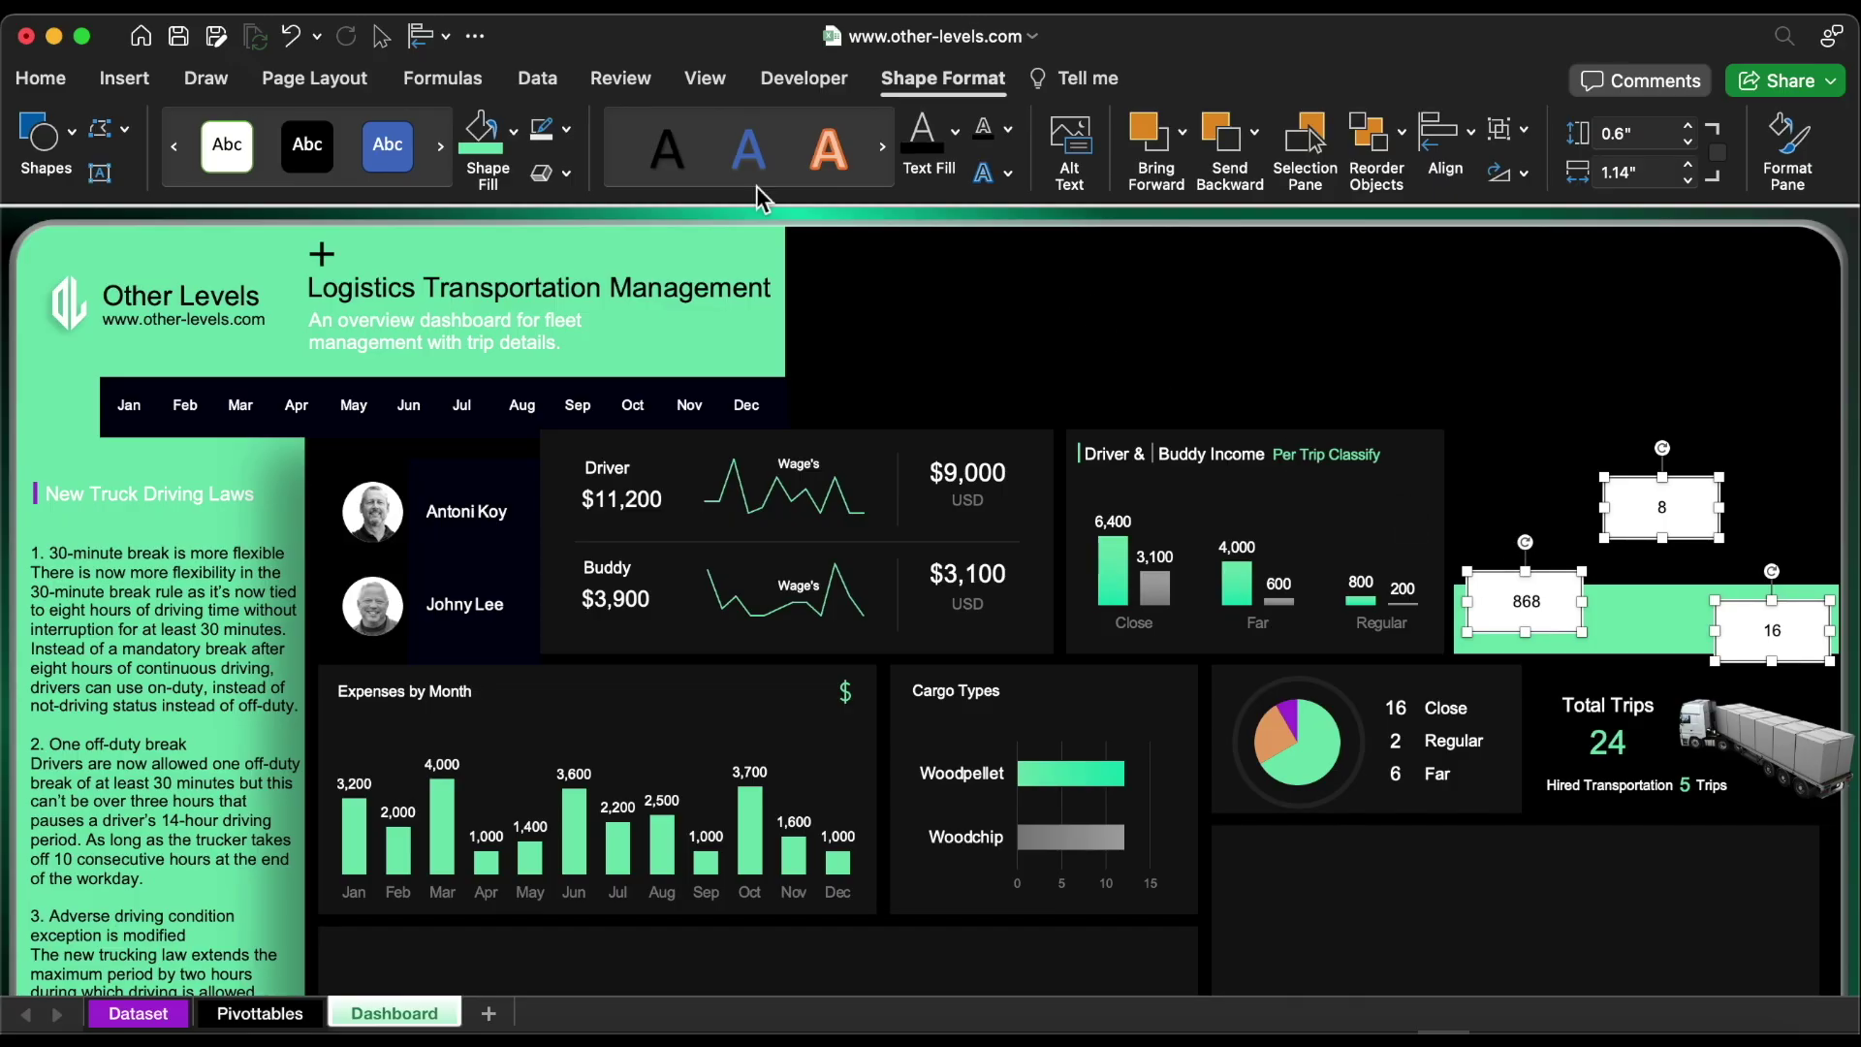
{"action": "left_click", "coordinate": [513, 130]}
{"action": "left_click", "coordinate": [560, 231]}
Place the 8 on the green rectangle, then align all three values to their middles and distribute them horizontally
{"action": "left_click", "coordinate": [1669, 618]}
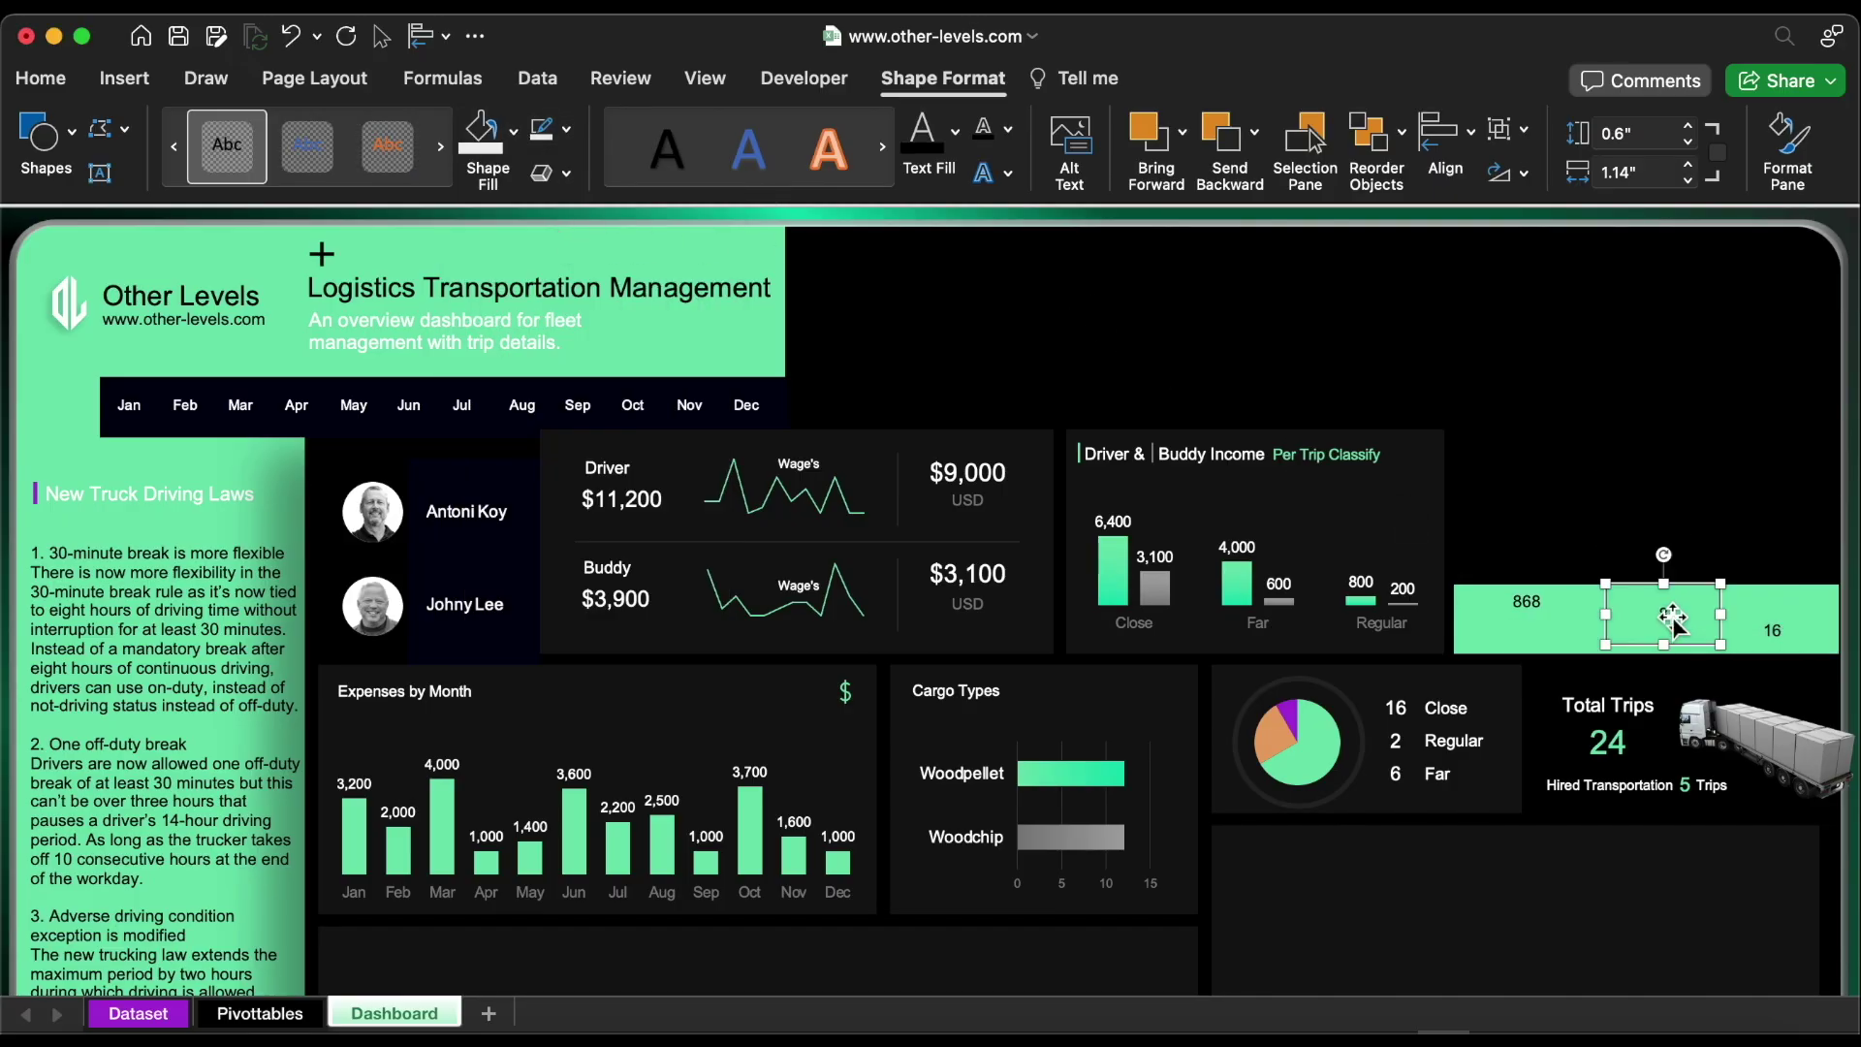
{"action": "left_click", "coordinate": [1773, 633], "text": "shift"}
{"action": "left_click", "coordinate": [1536, 608], "text": "shift"}
{"action": "left_click", "coordinate": [441, 44]}
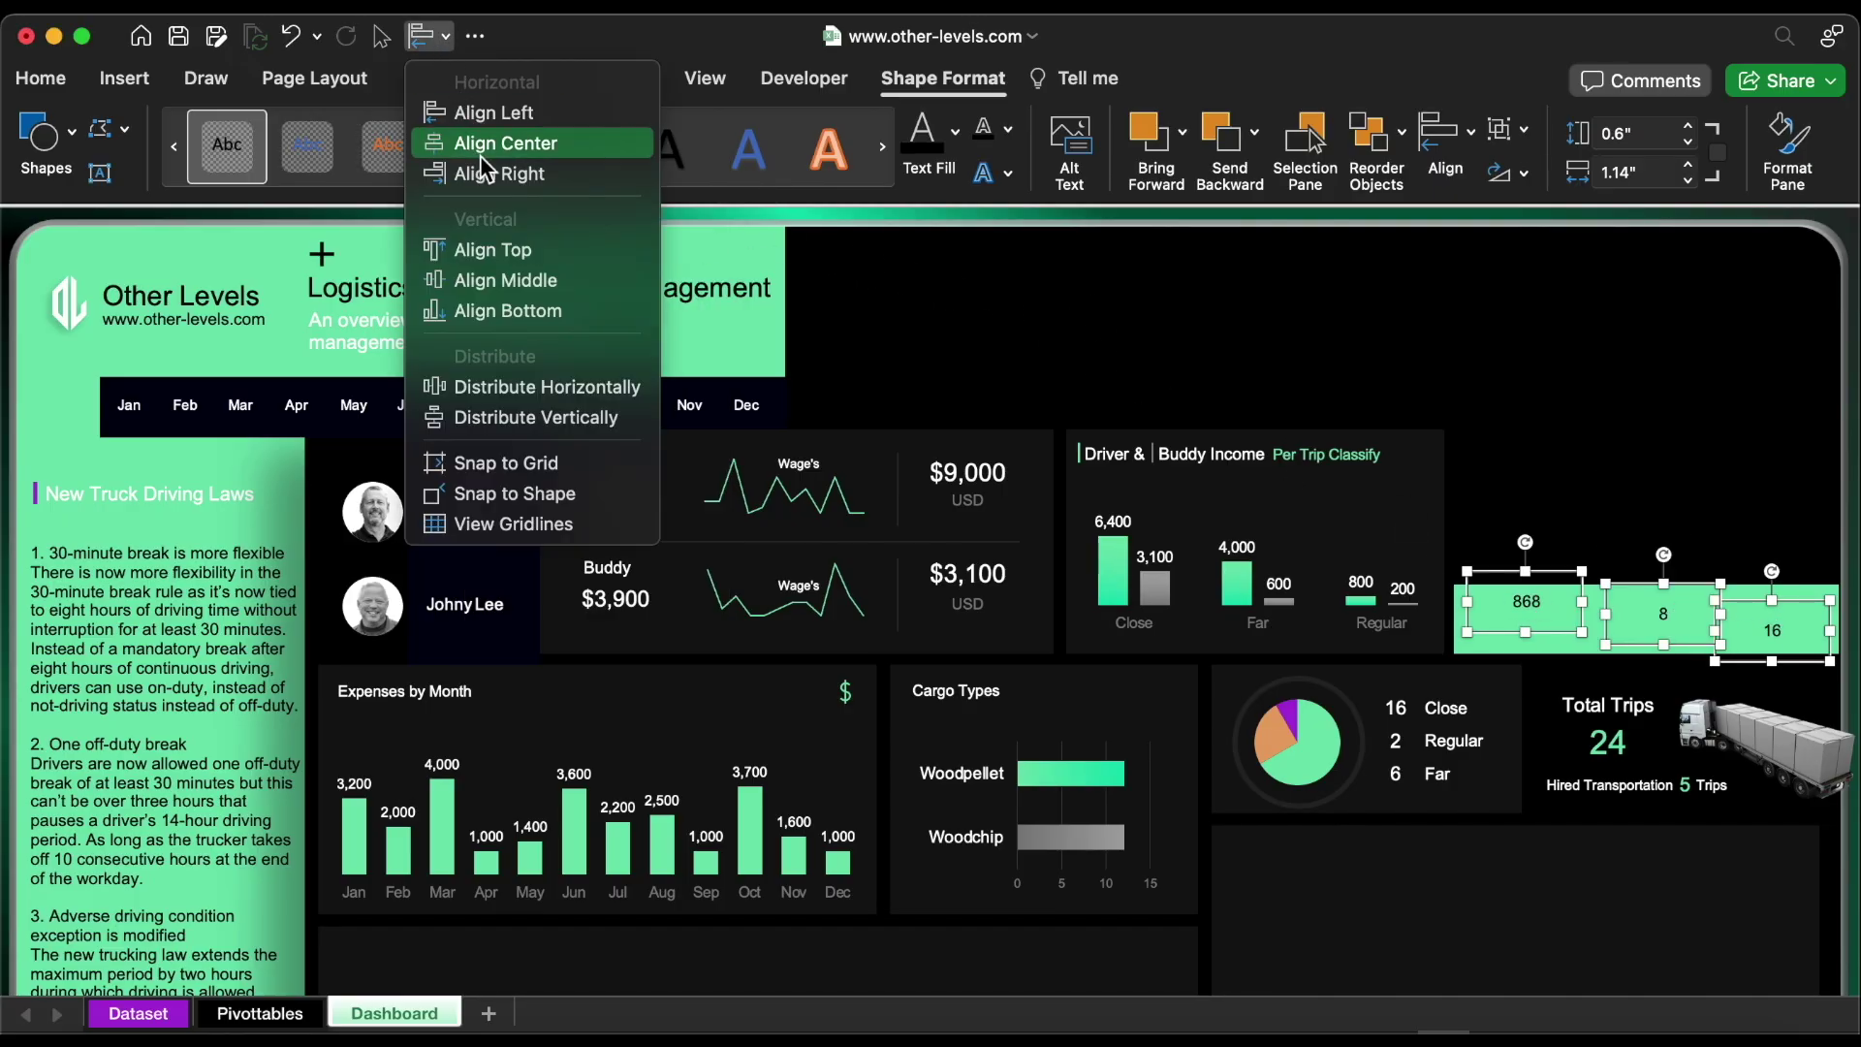
{"action": "left_click", "coordinate": [512, 283]}
{"action": "left_click", "coordinate": [430, 37]}
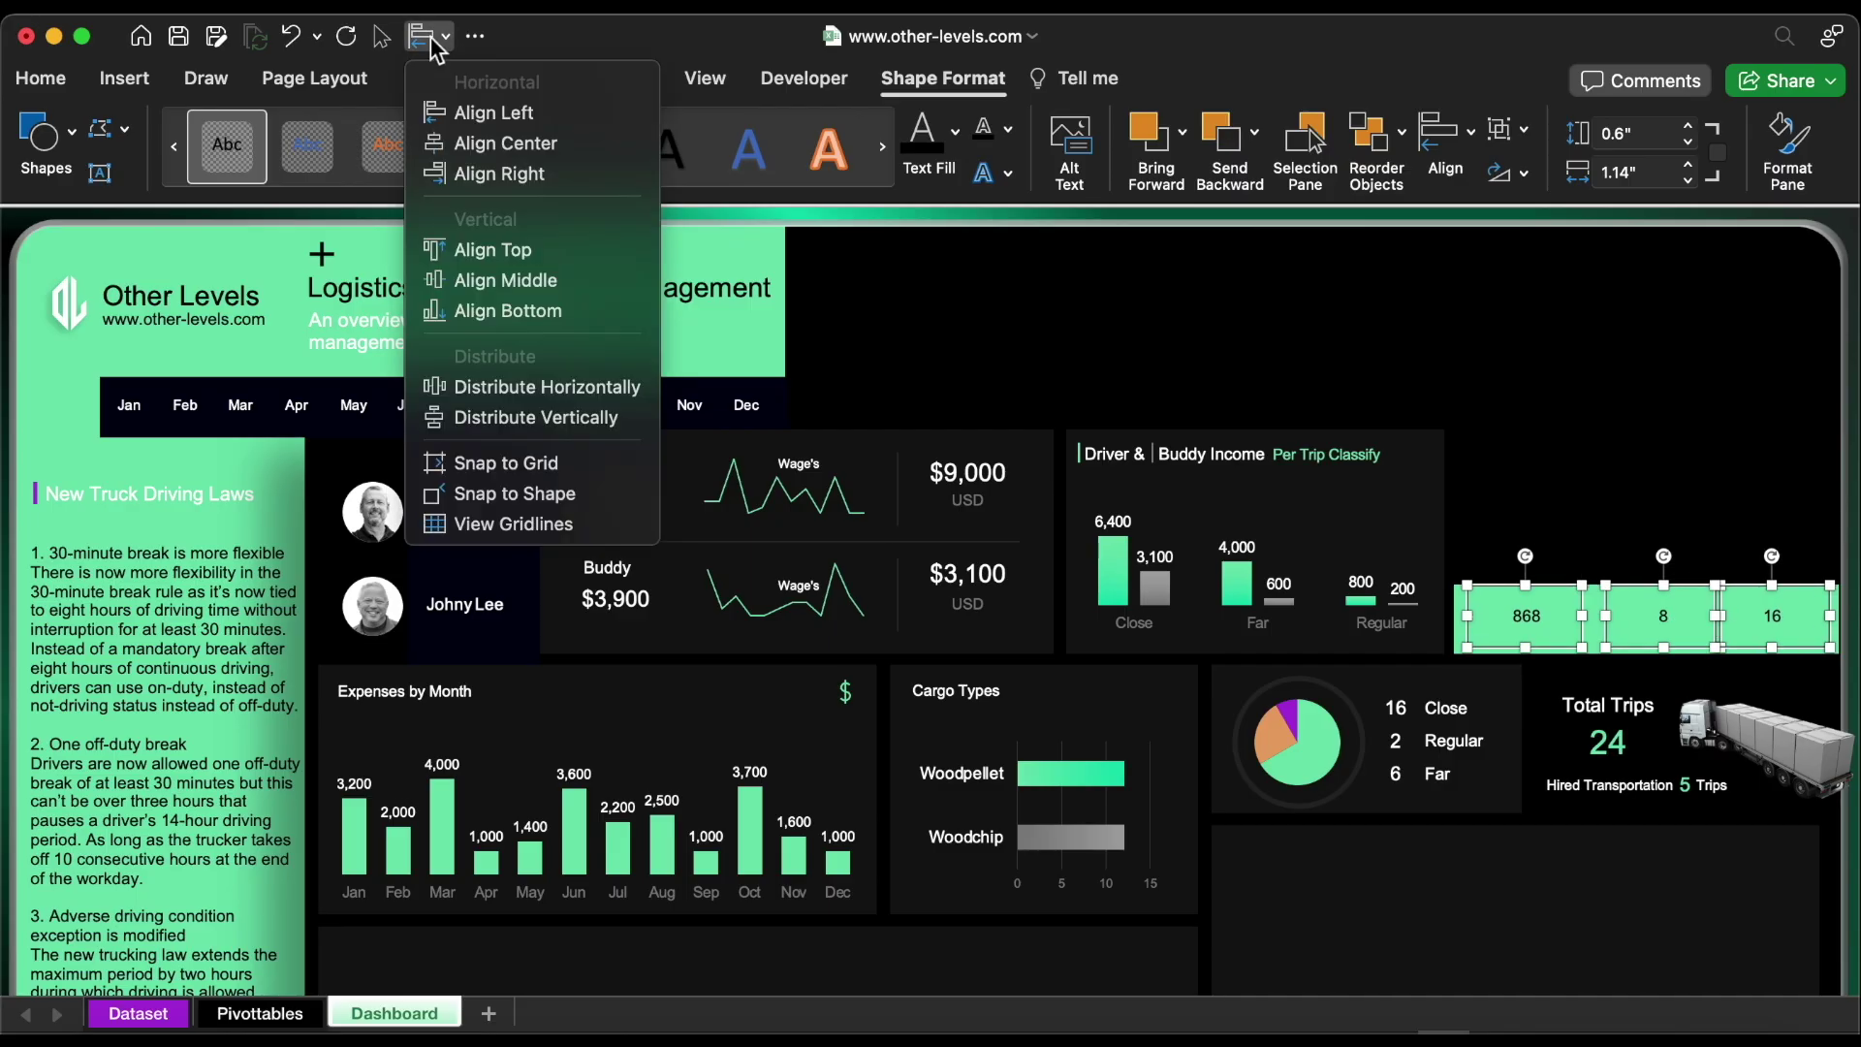
{"action": "left_click", "coordinate": [458, 388]}
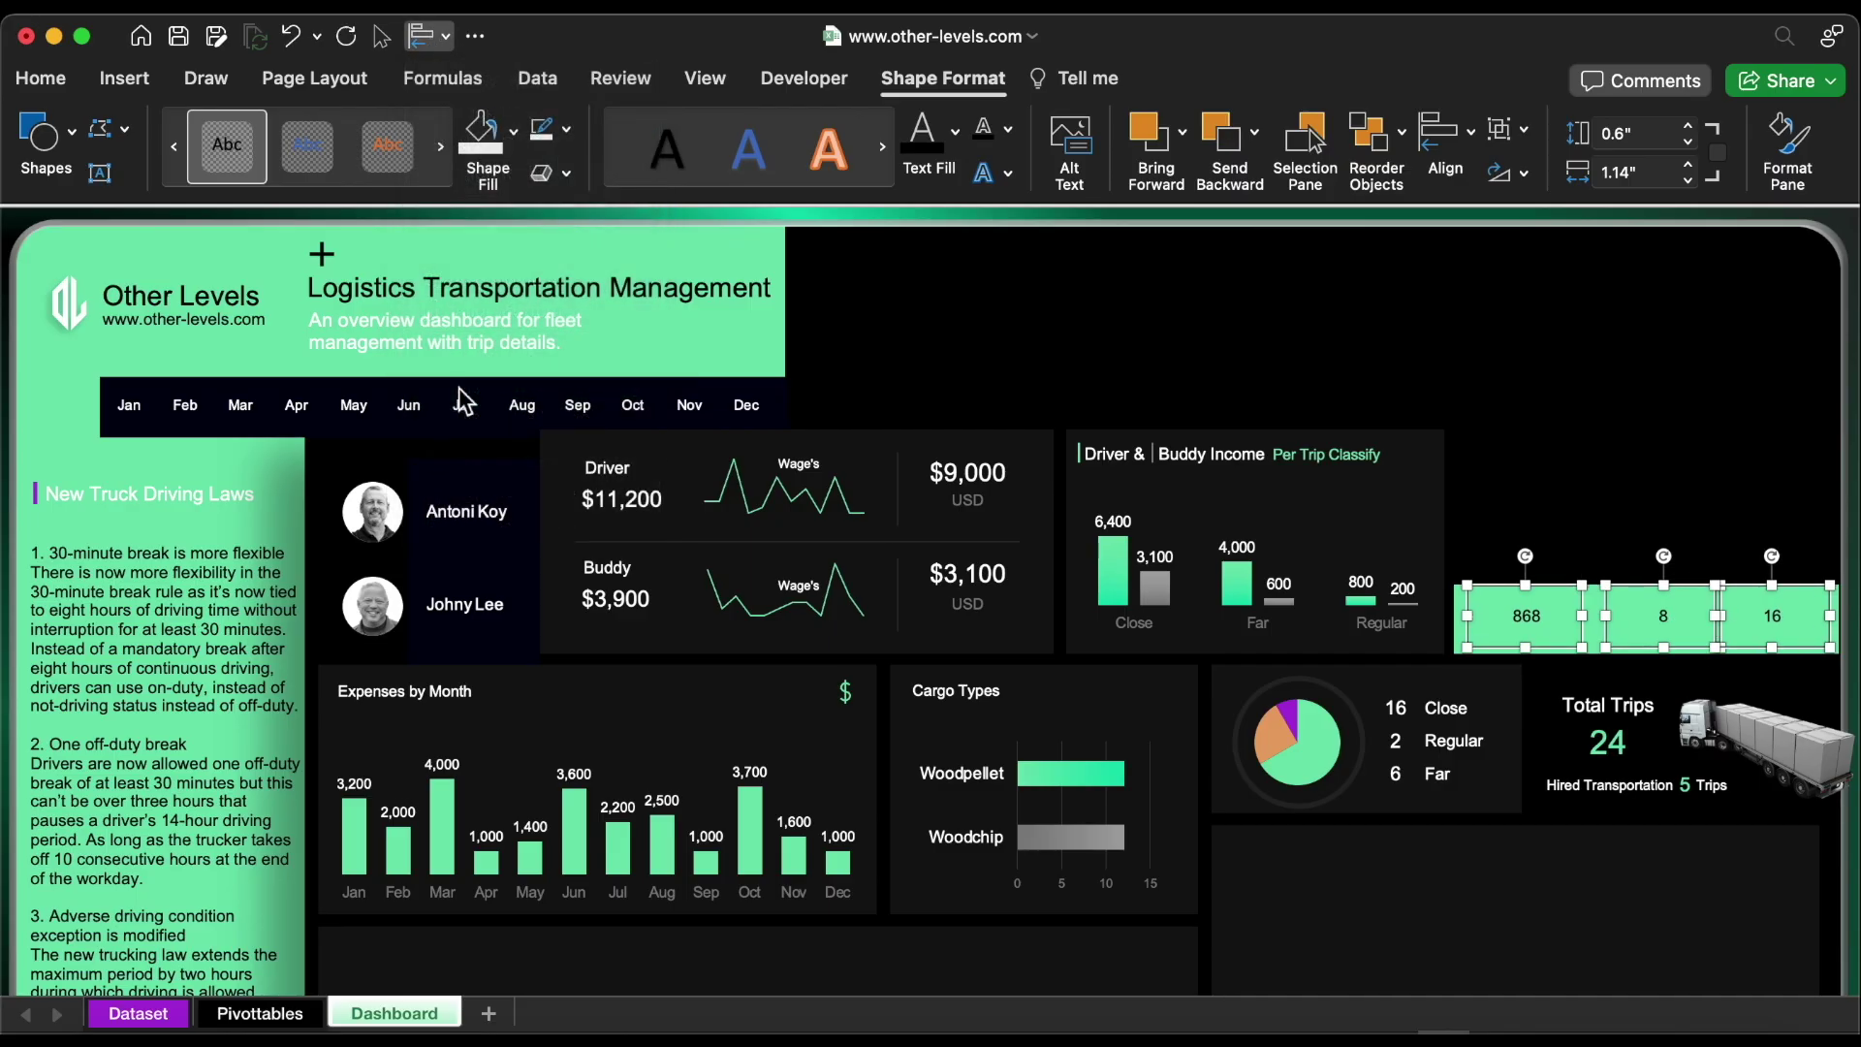
Increase the font size of the 868, 8 and 16 values to 16
{"action": "left_click", "coordinate": [41, 78]}
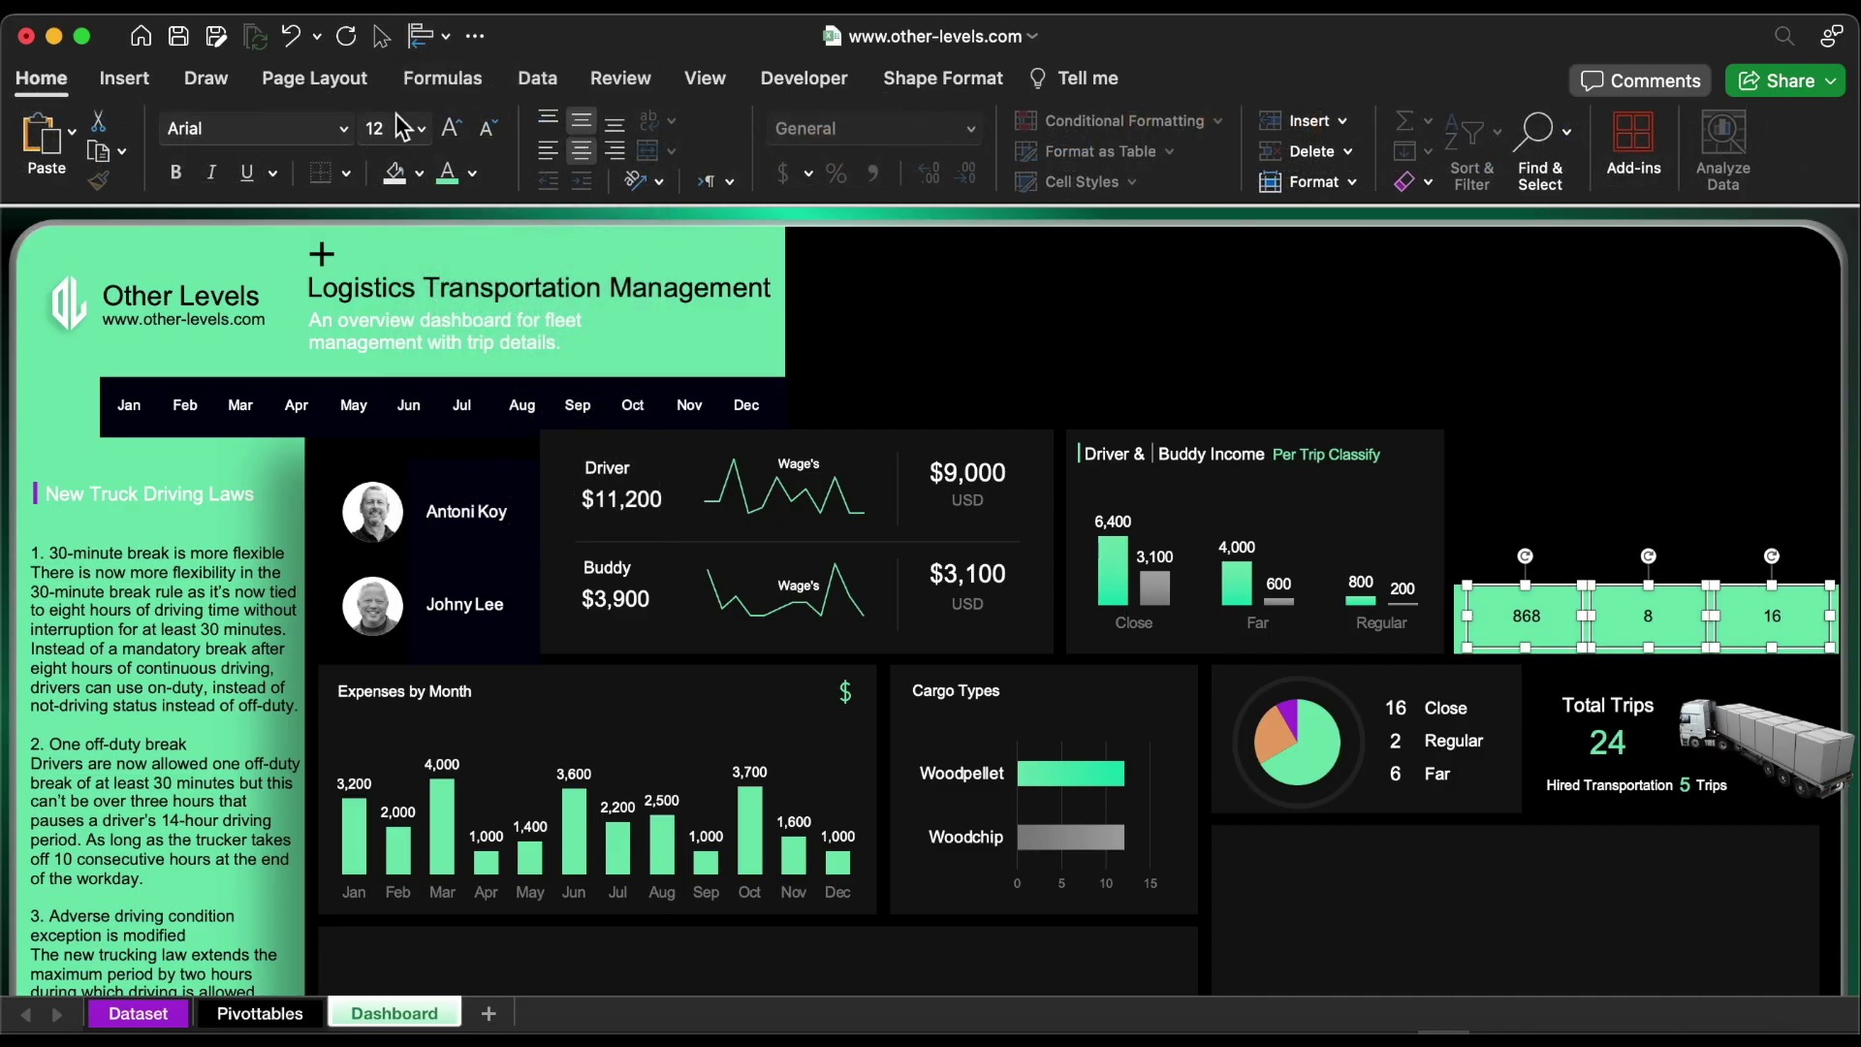
{"action": "left_click", "coordinate": [452, 130]}
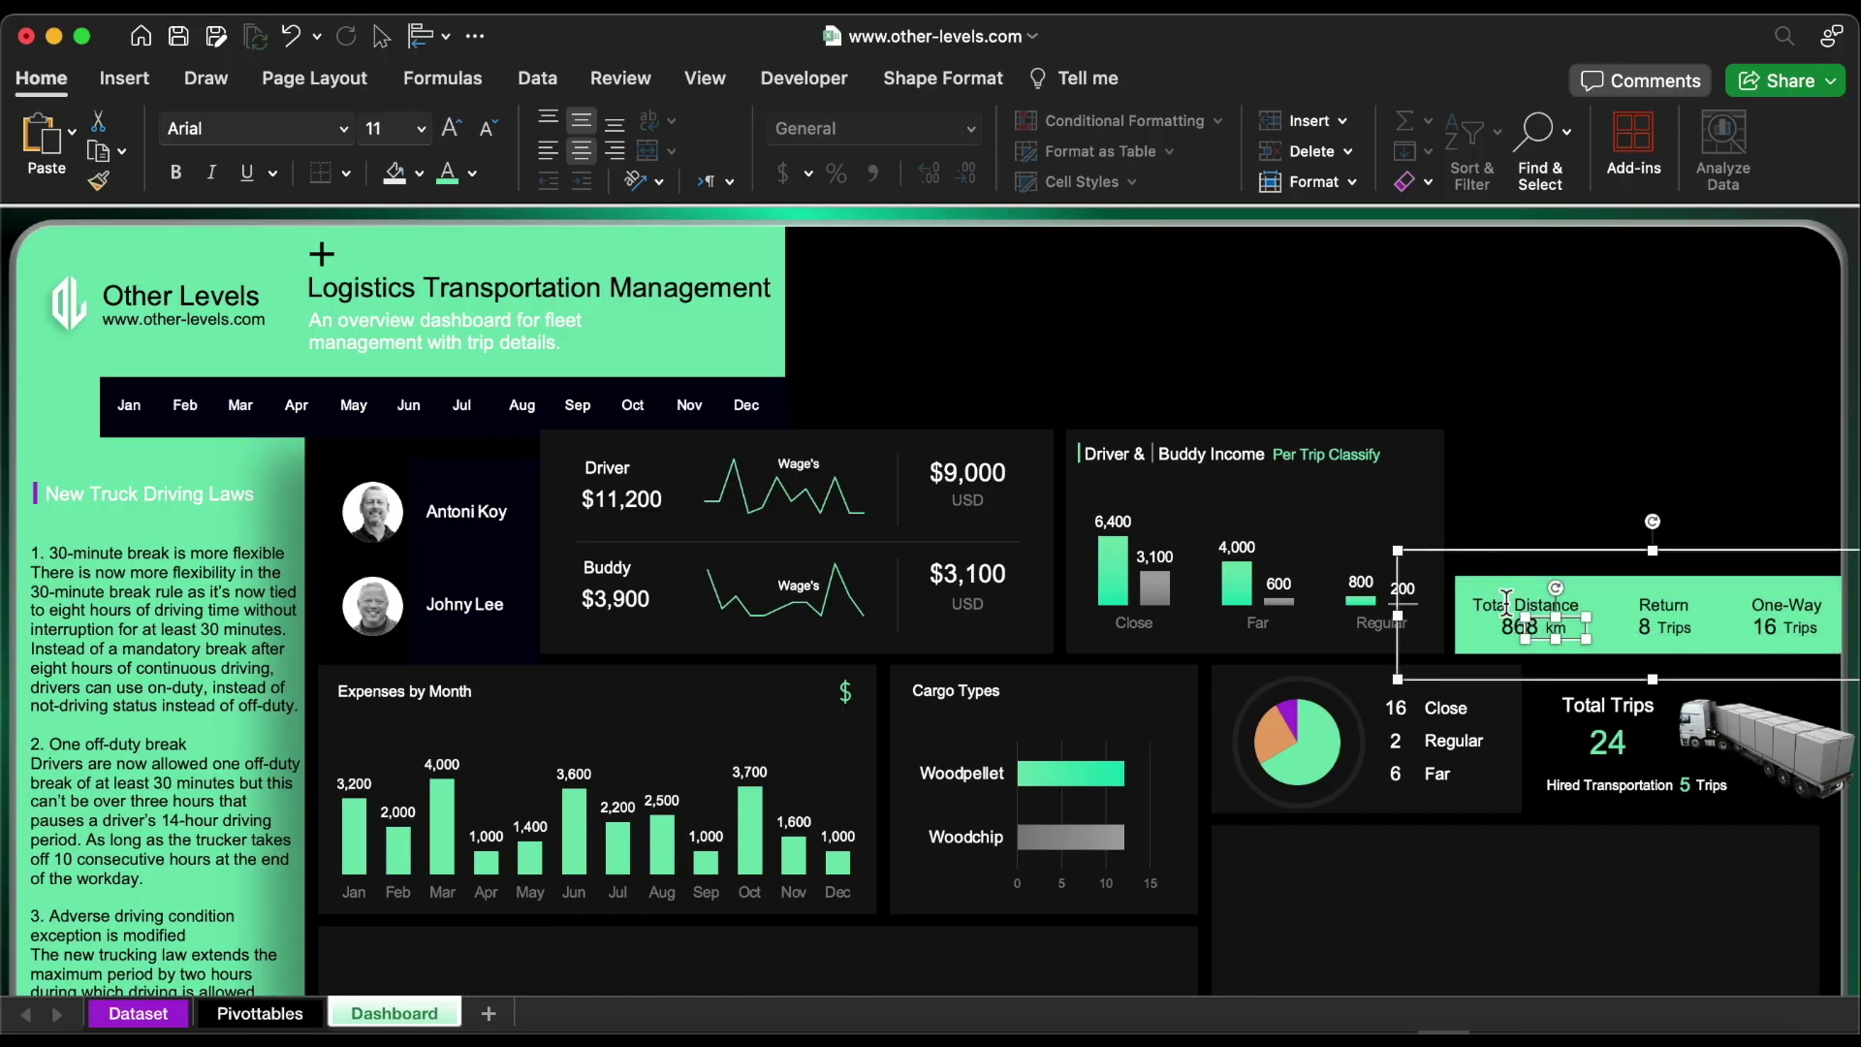
Insert the dark route map picture over the cells and scale it to the width of the green trip details rectangle, directly above it
{"action": "left_click", "coordinate": [1506, 603]}
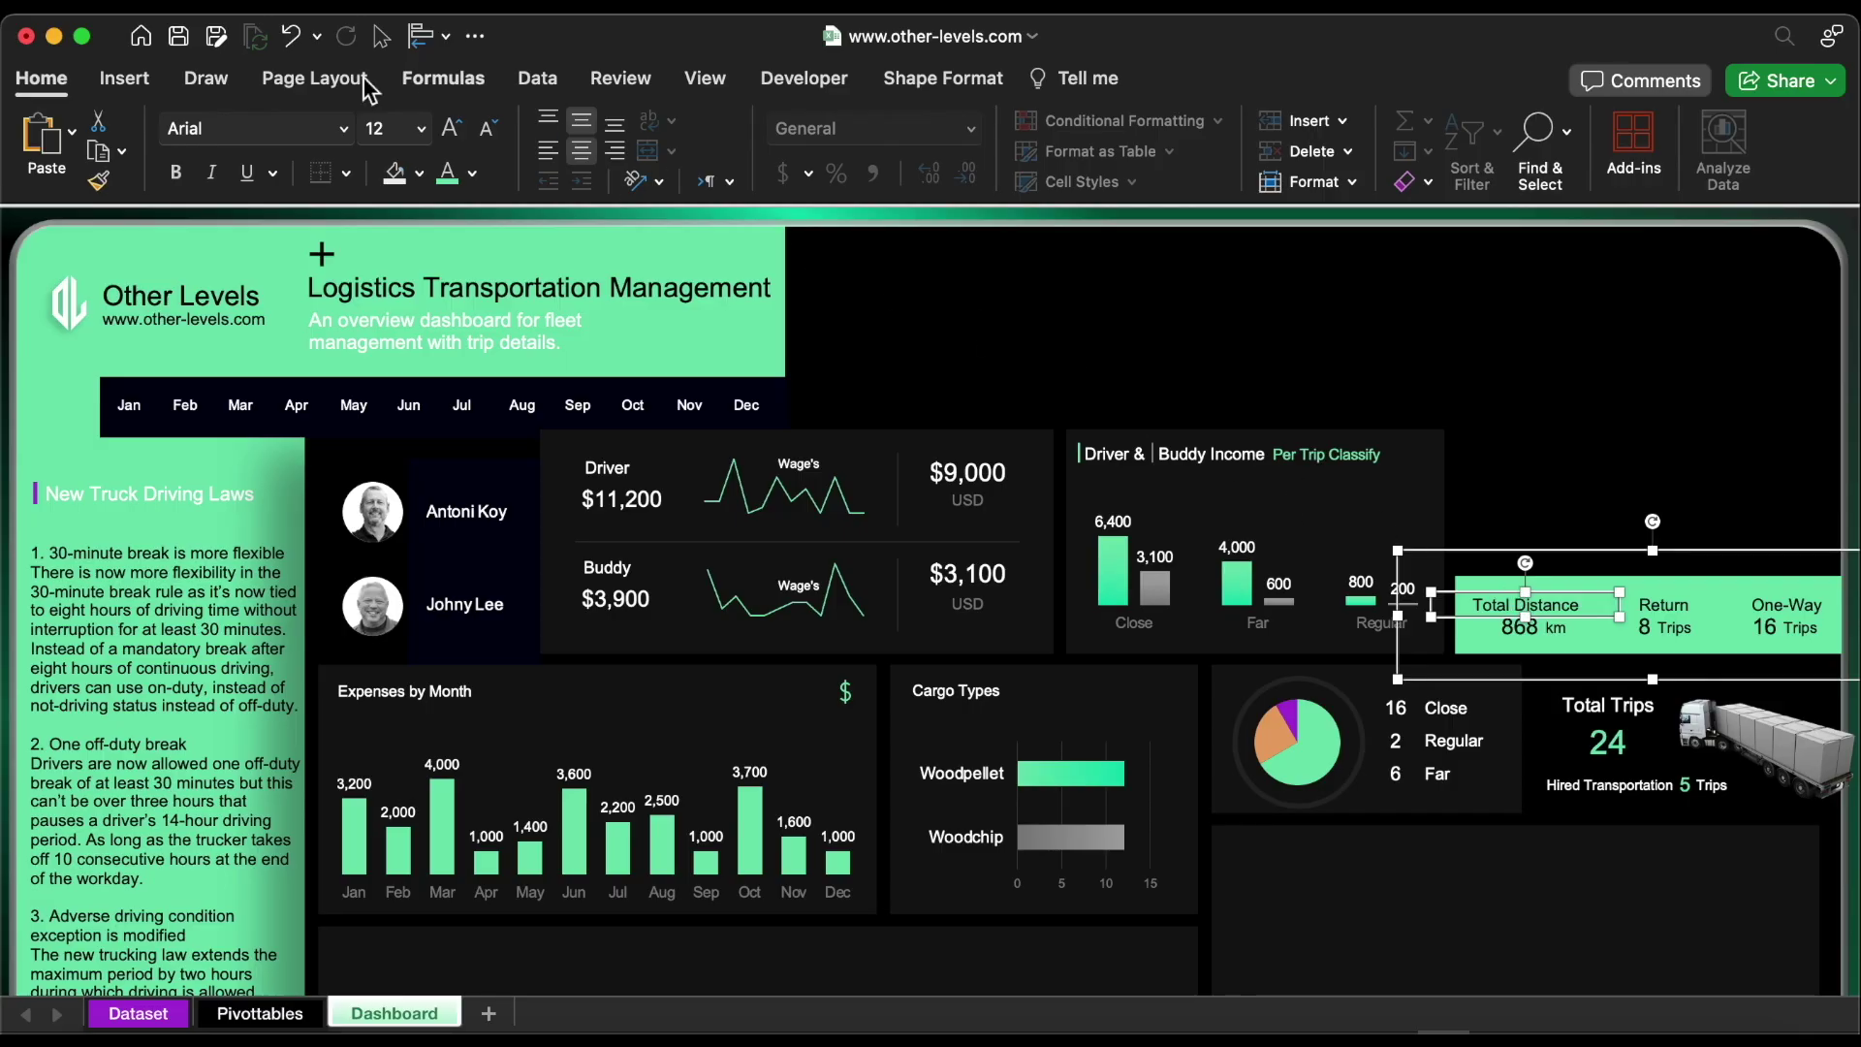
{"action": "left_click", "coordinate": [126, 78]}
{"action": "left_click", "coordinate": [424, 157]}
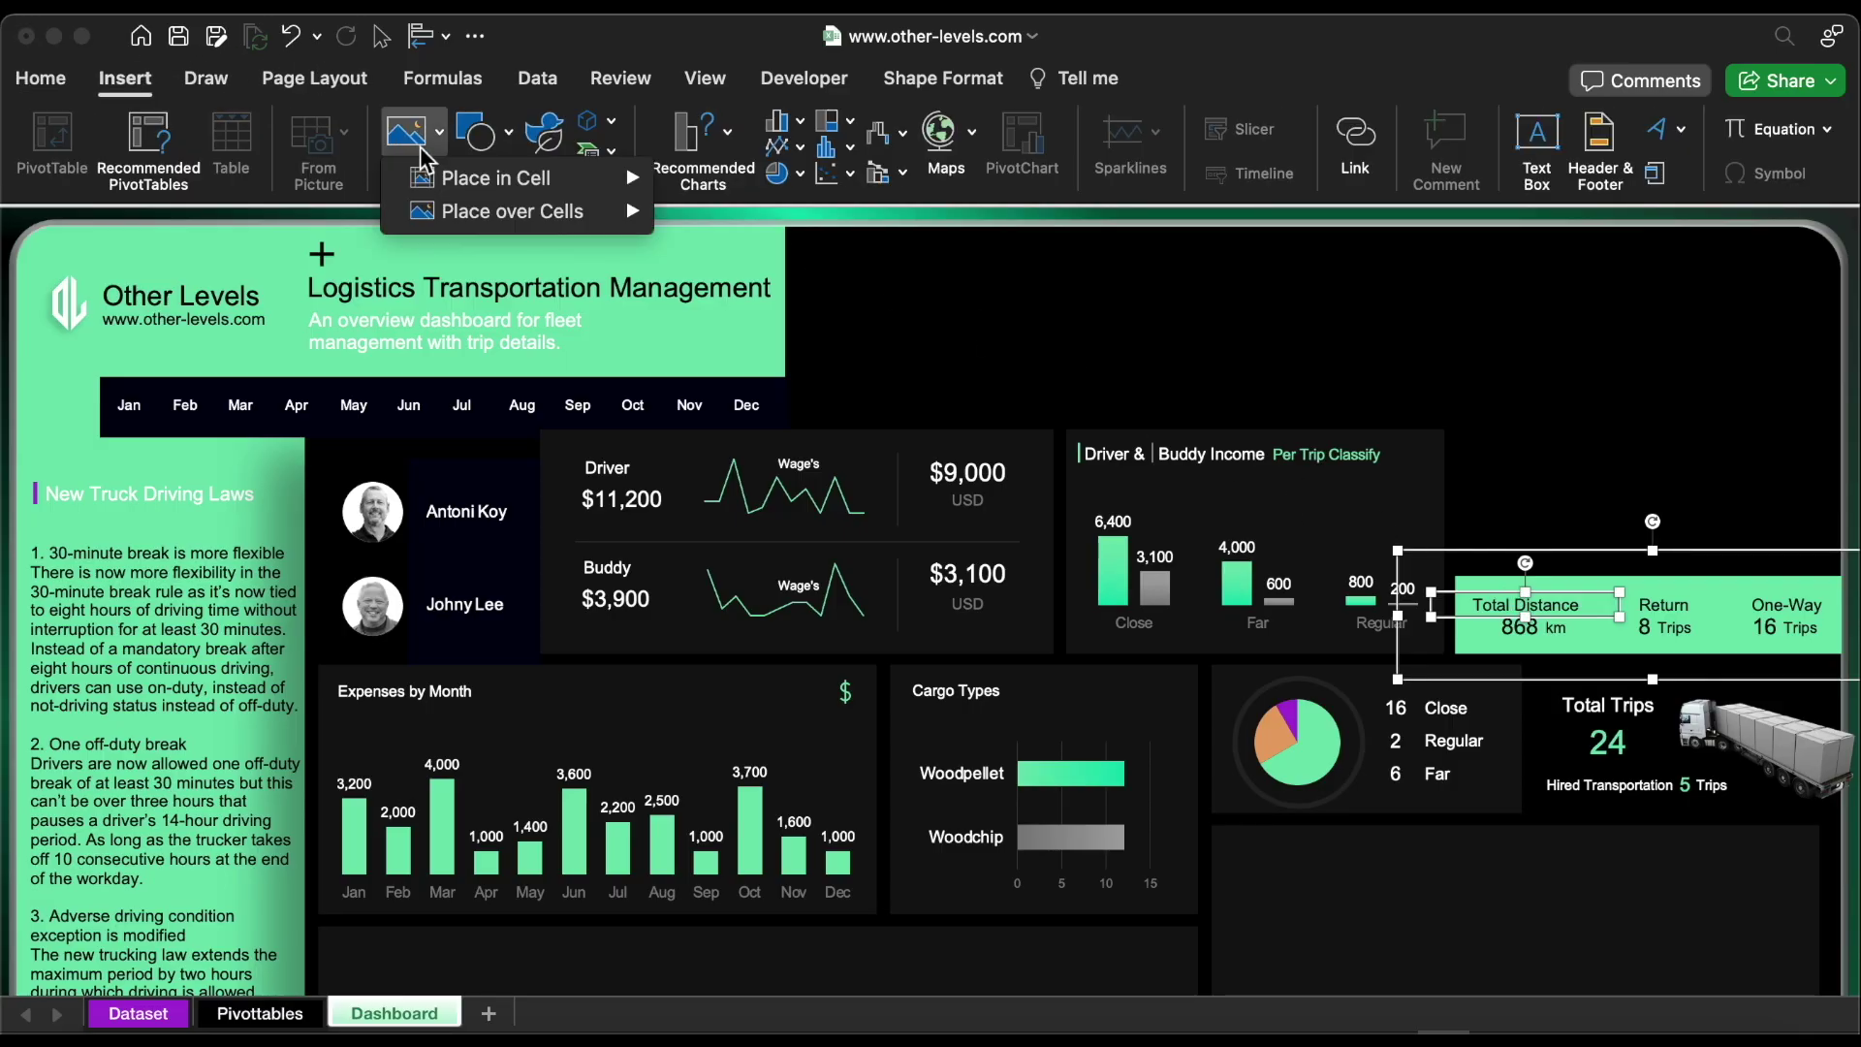
{"action": "mouse_move", "coordinate": [625, 212]}
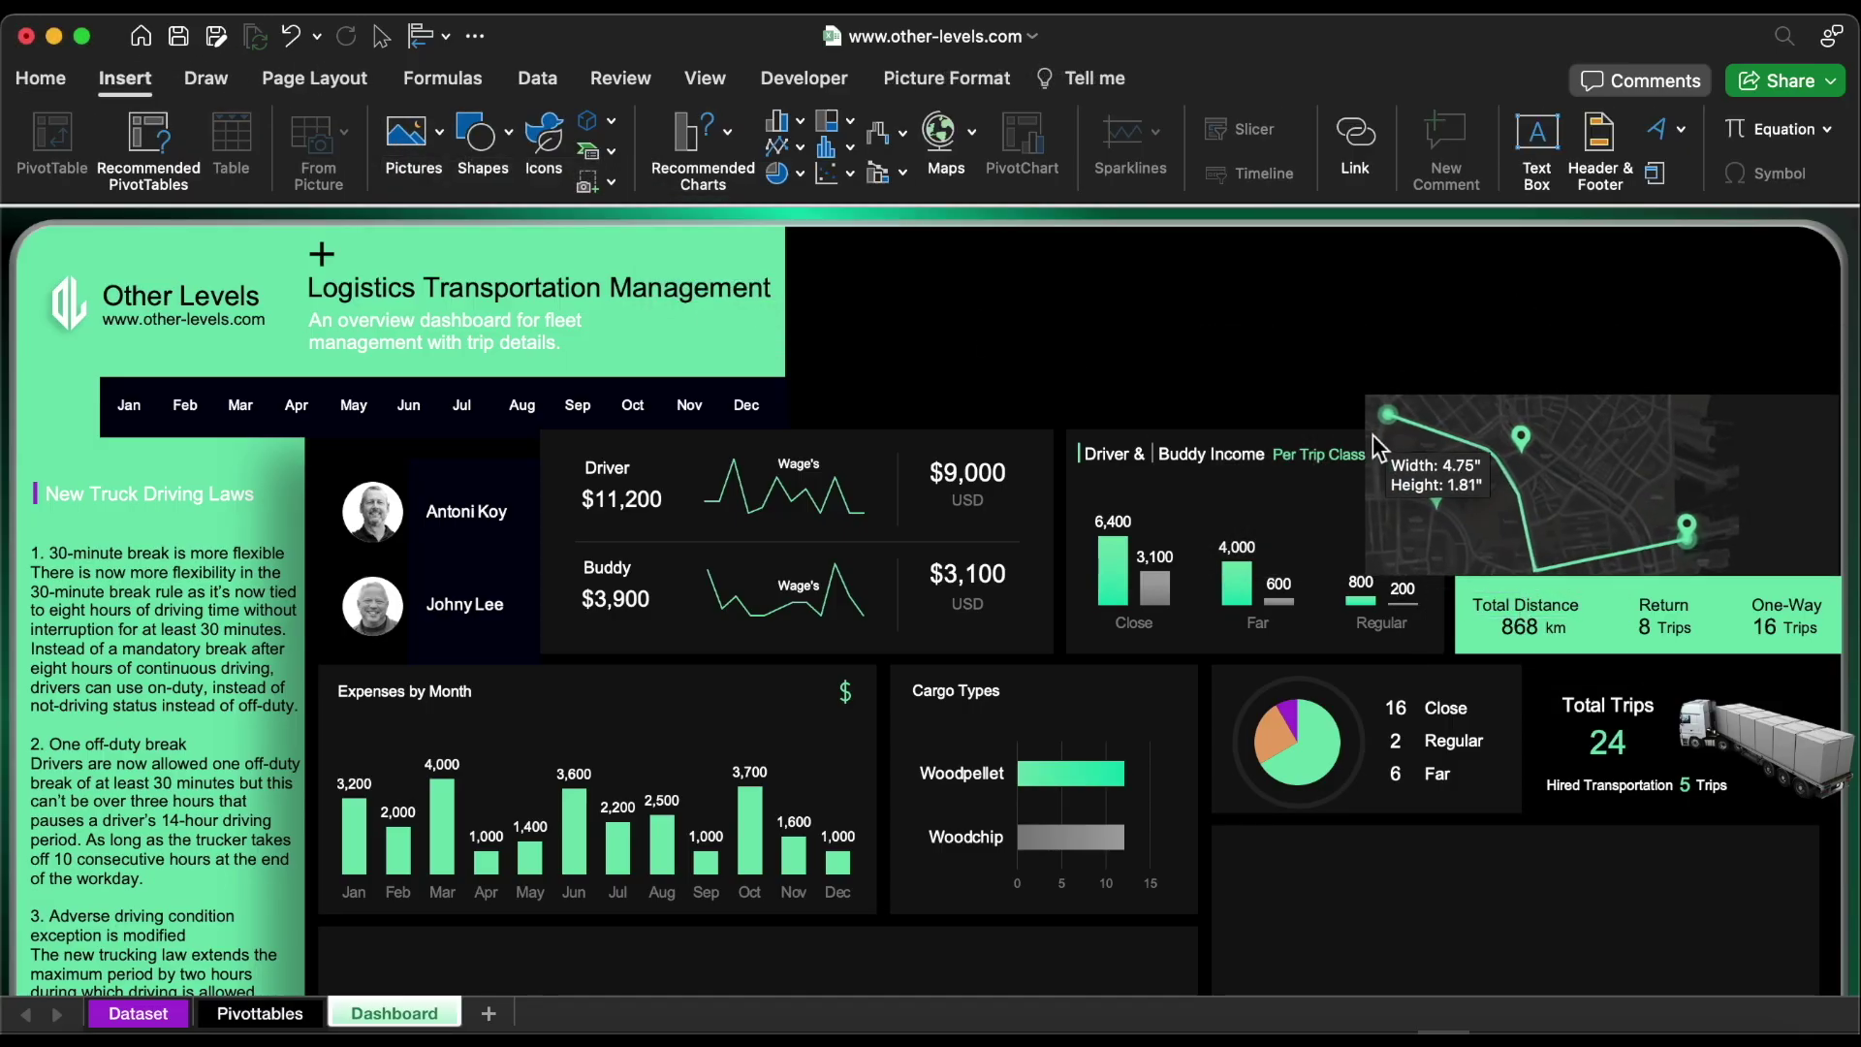
{"action": "left_click_drag", "start_coordinate": [1372, 434], "coordinate": [1455, 469]}
Duplicate the plus icon above the dashboard title, place the copy in the route map's upper-right corner and fill it light green
{"action": "left_click", "coordinate": [323, 254]}
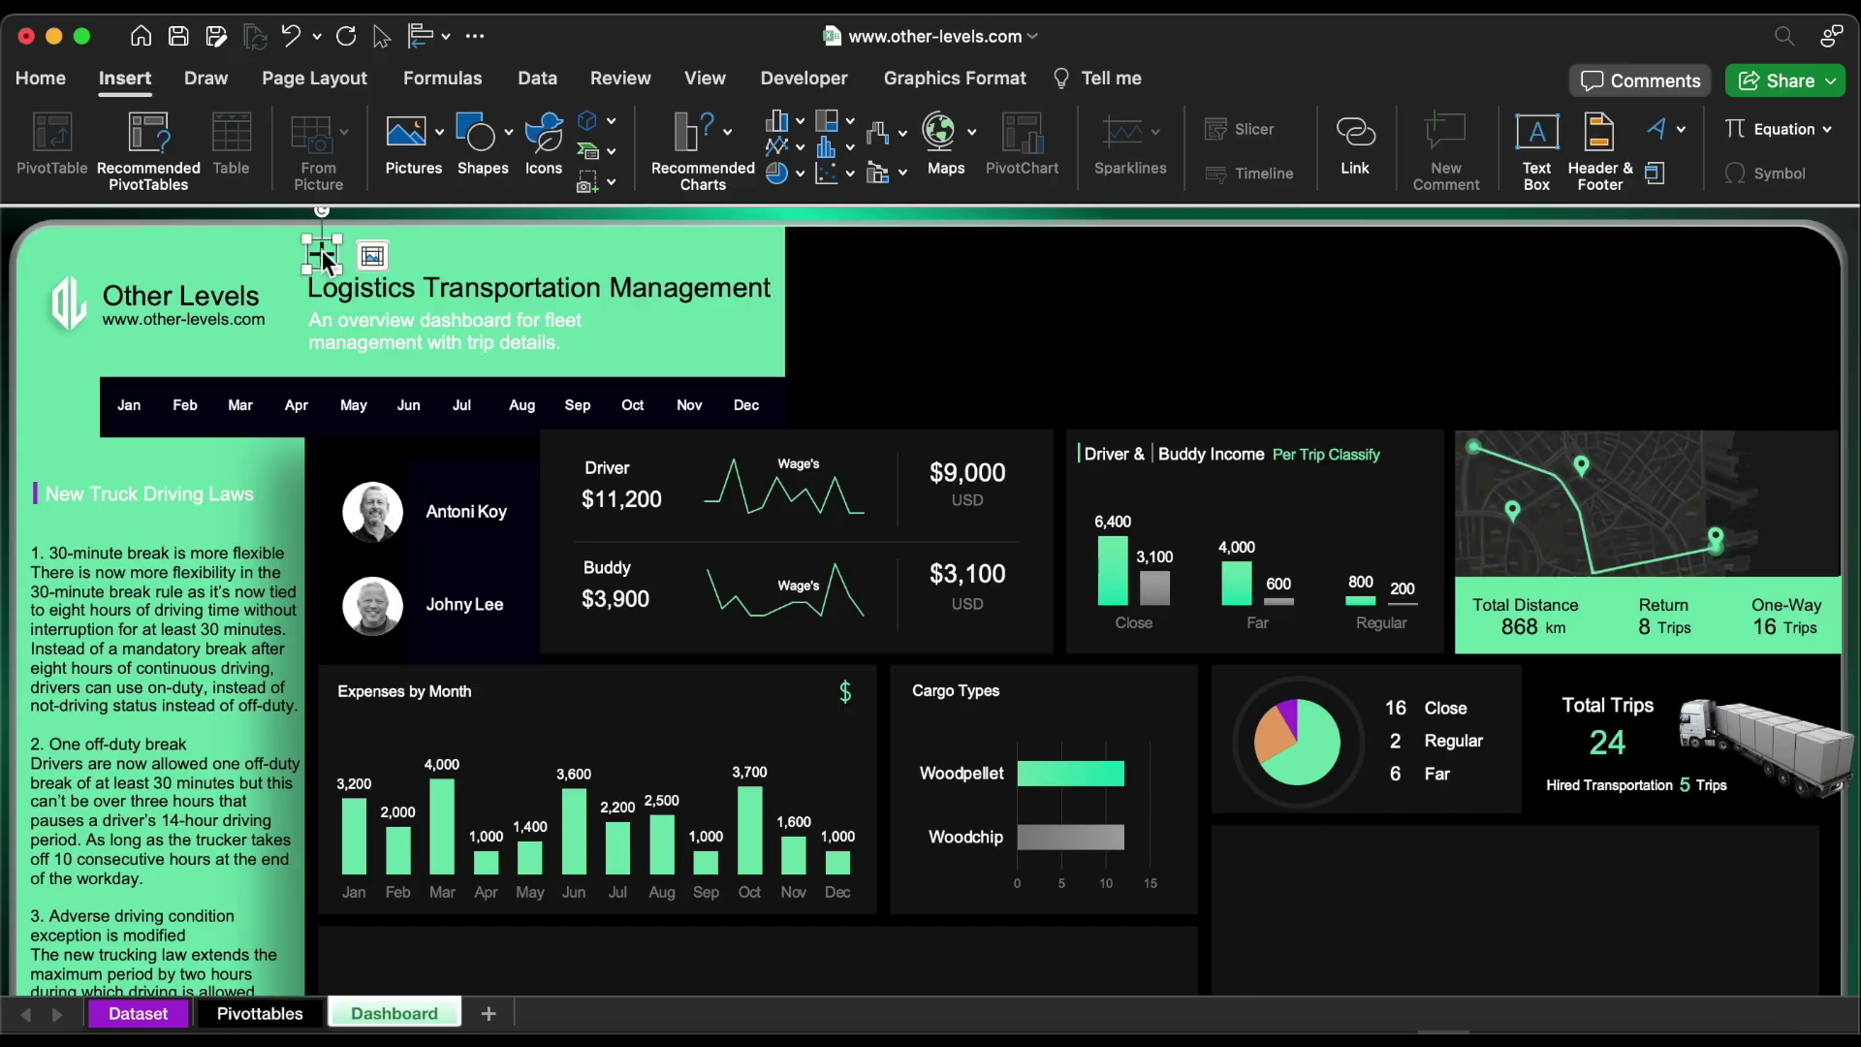
{"action": "key", "text": "super+d"}
{"action": "left_click_drag", "start_coordinate": [341, 274], "coordinate": [1821, 458]}
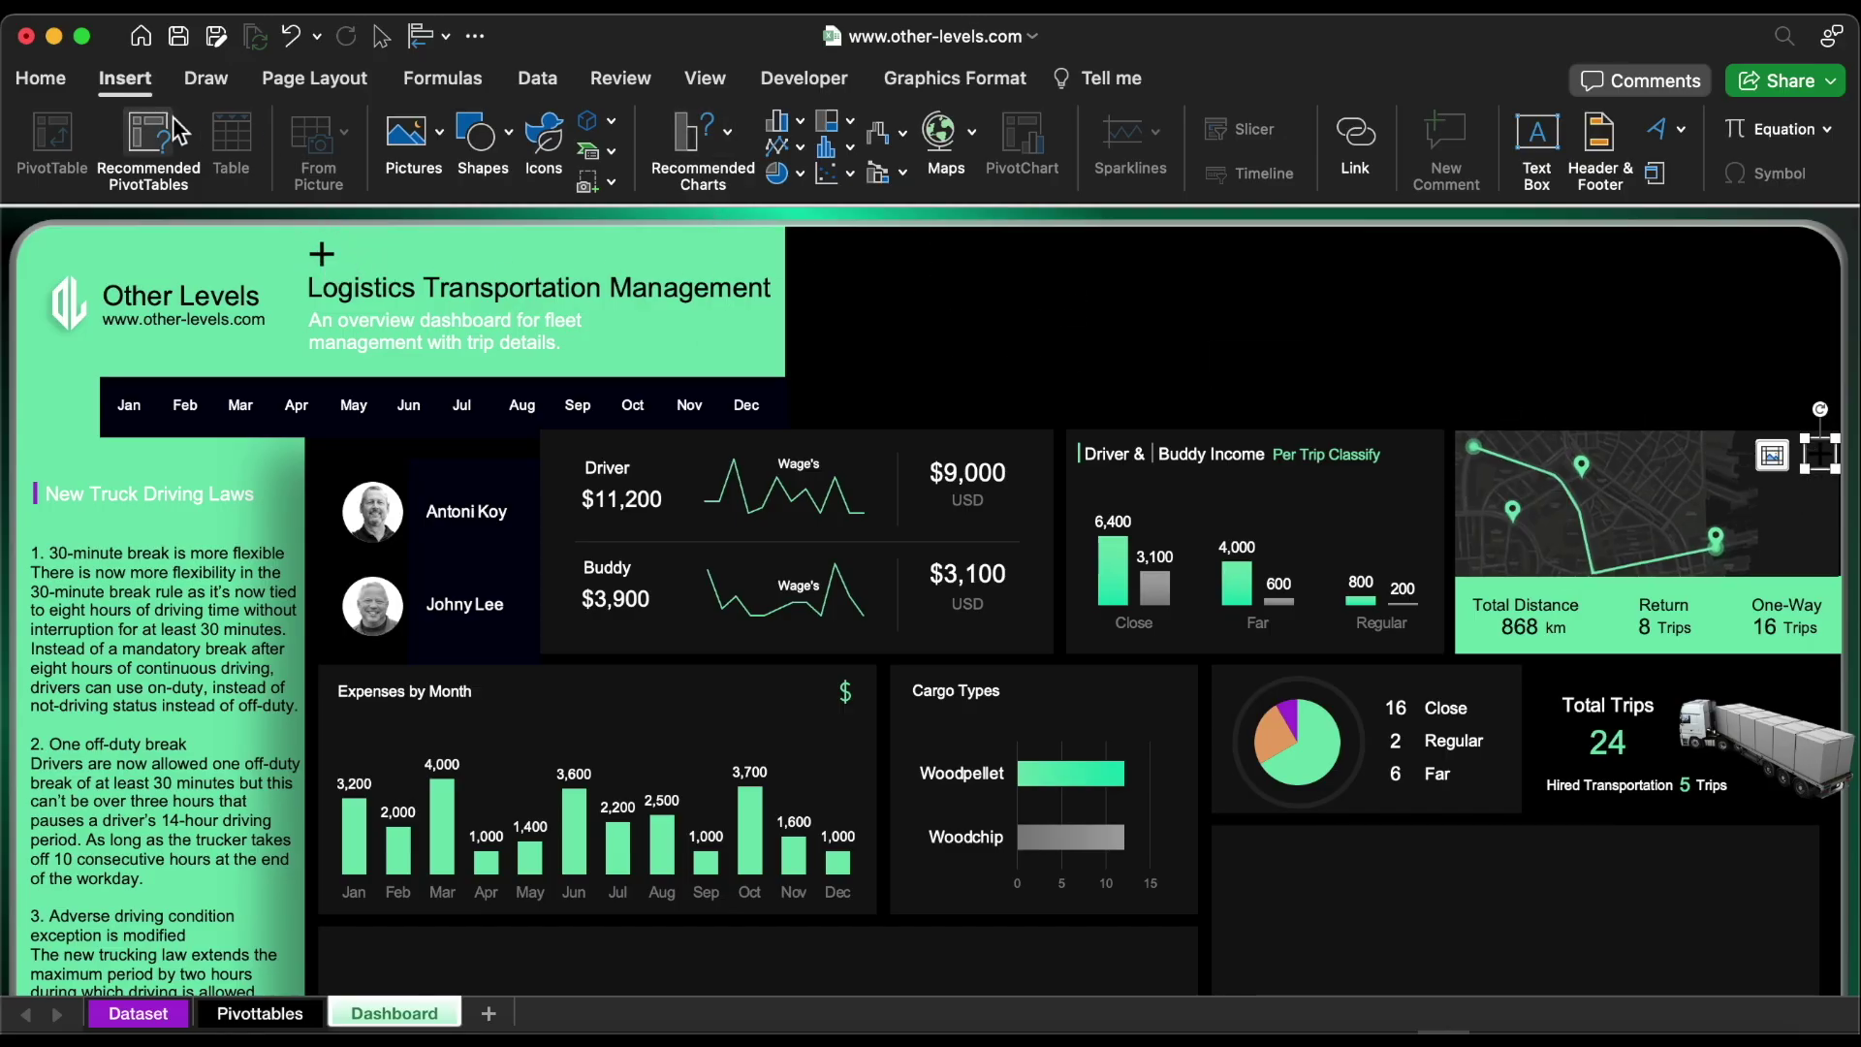
{"action": "left_click", "coordinate": [40, 81]}
{"action": "left_click", "coordinate": [419, 173]}
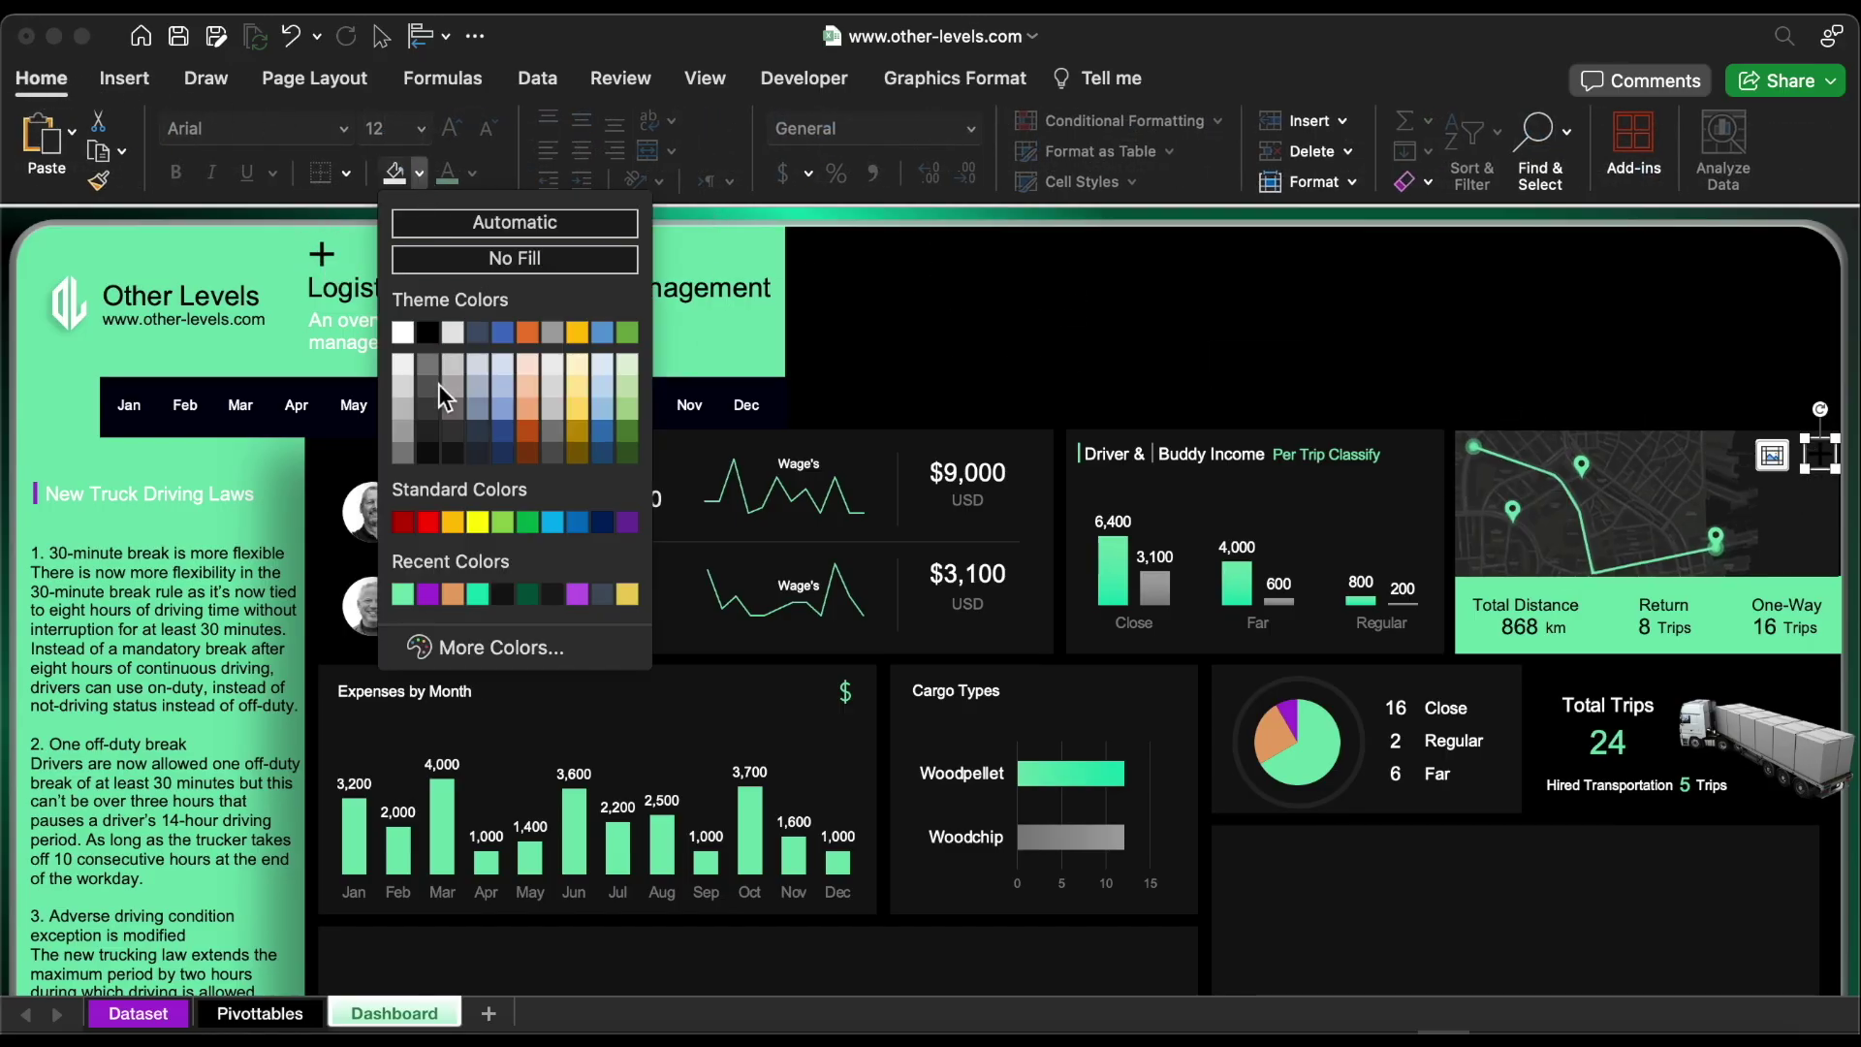
{"action": "left_click", "coordinate": [404, 597]}
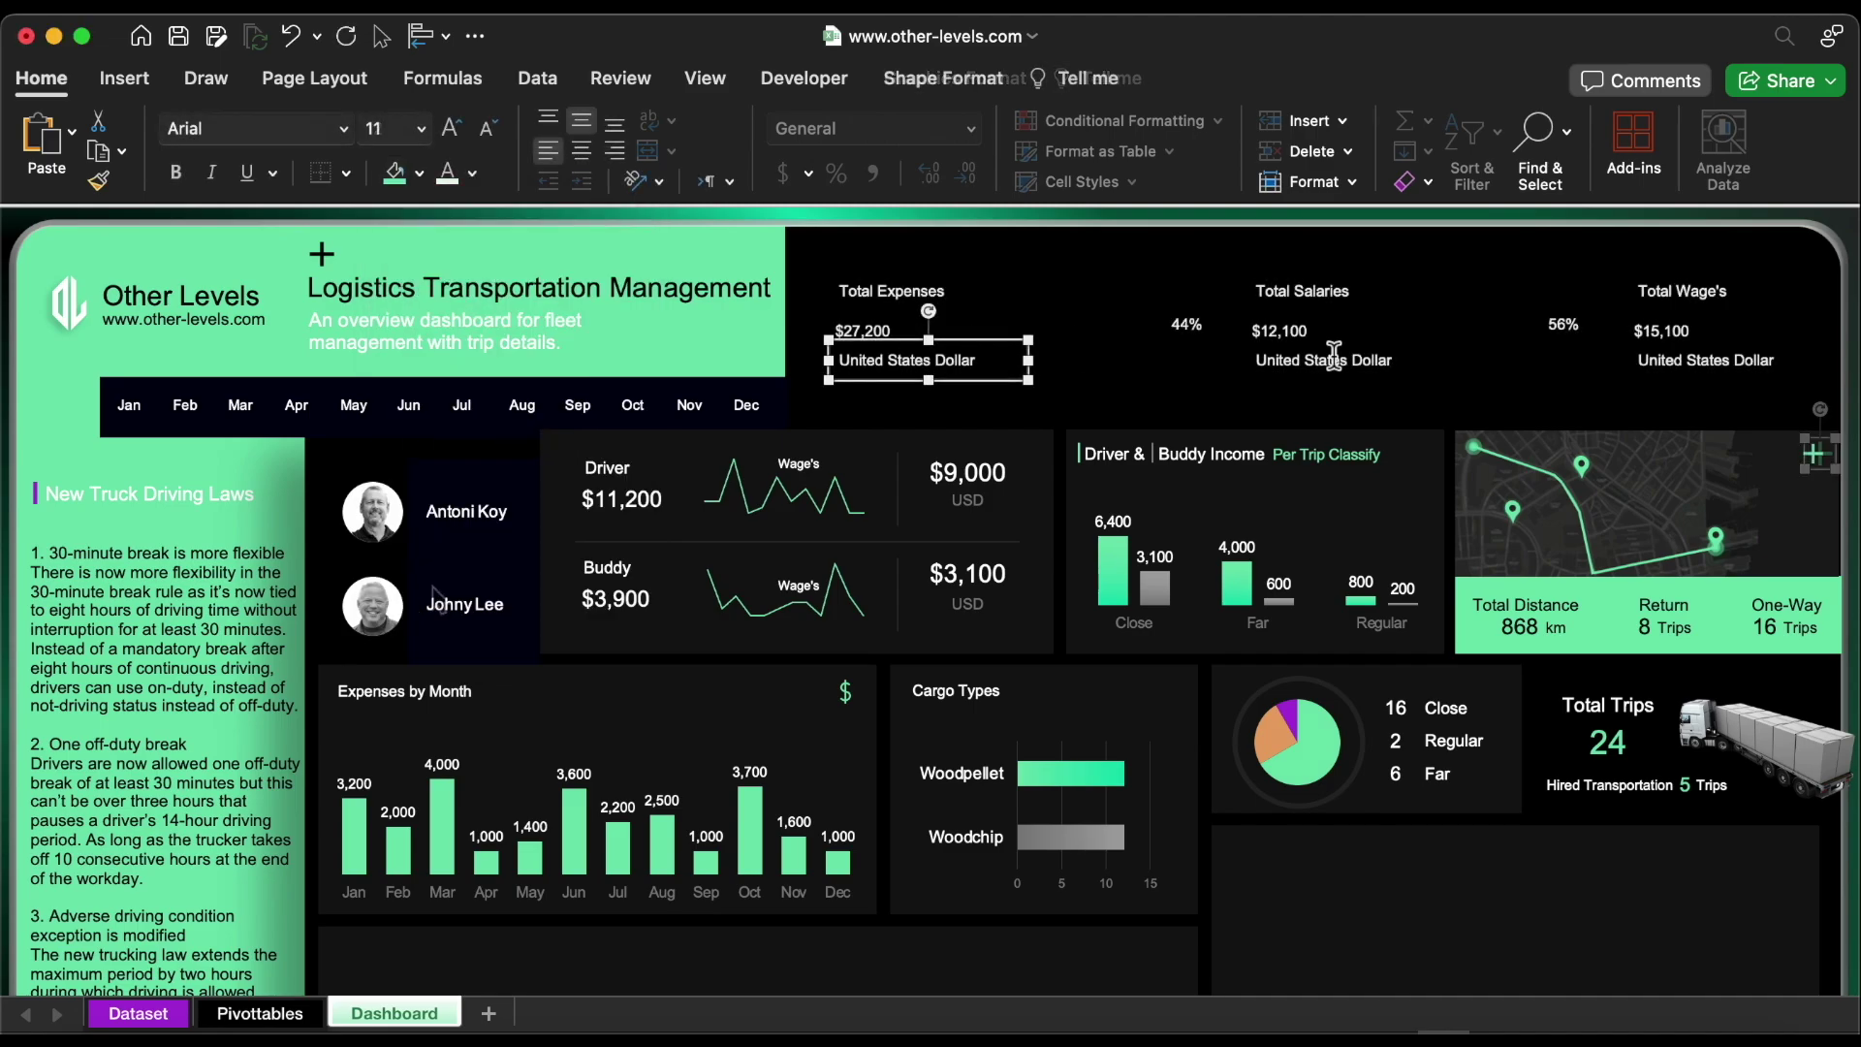
Increase the font size of the three United States Dollar labels to 12
{"action": "left_click", "coordinate": [1334, 364], "text": "shift"}
{"action": "left_click", "coordinate": [1650, 360], "text": "shift"}
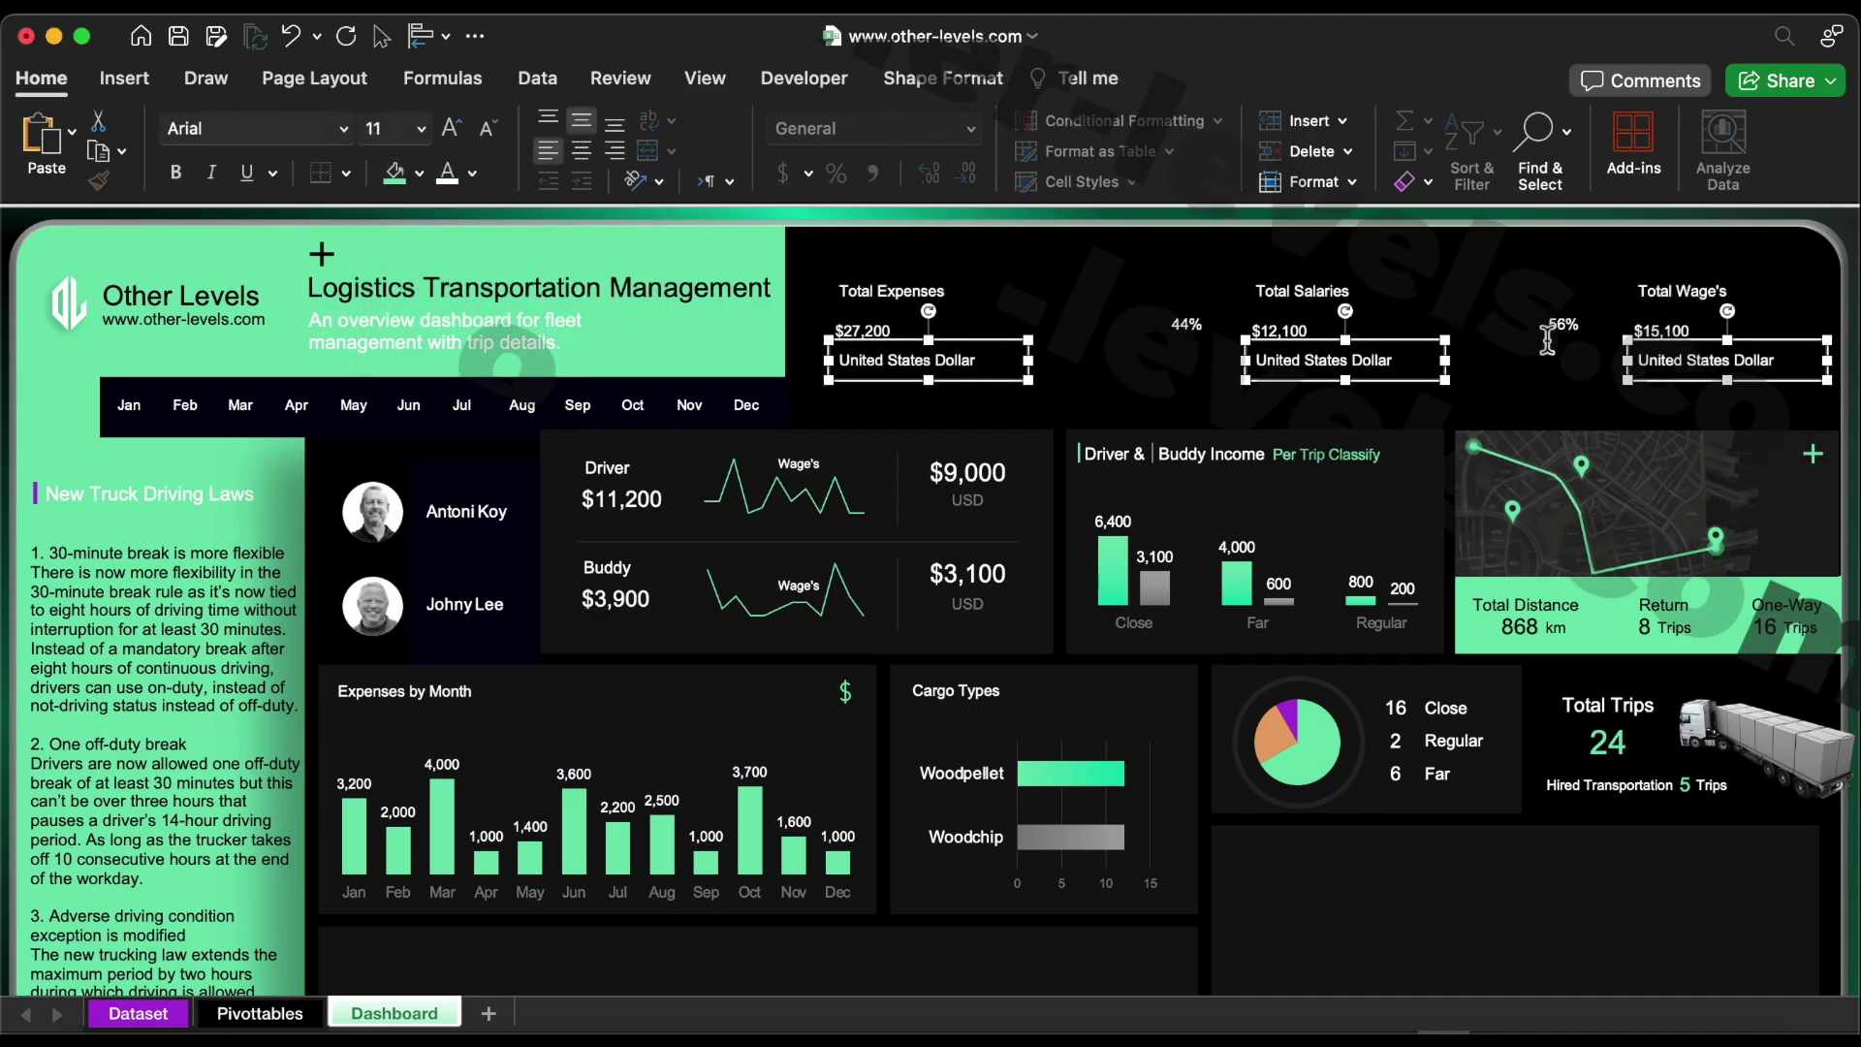
{"action": "left_click", "coordinate": [456, 133]}
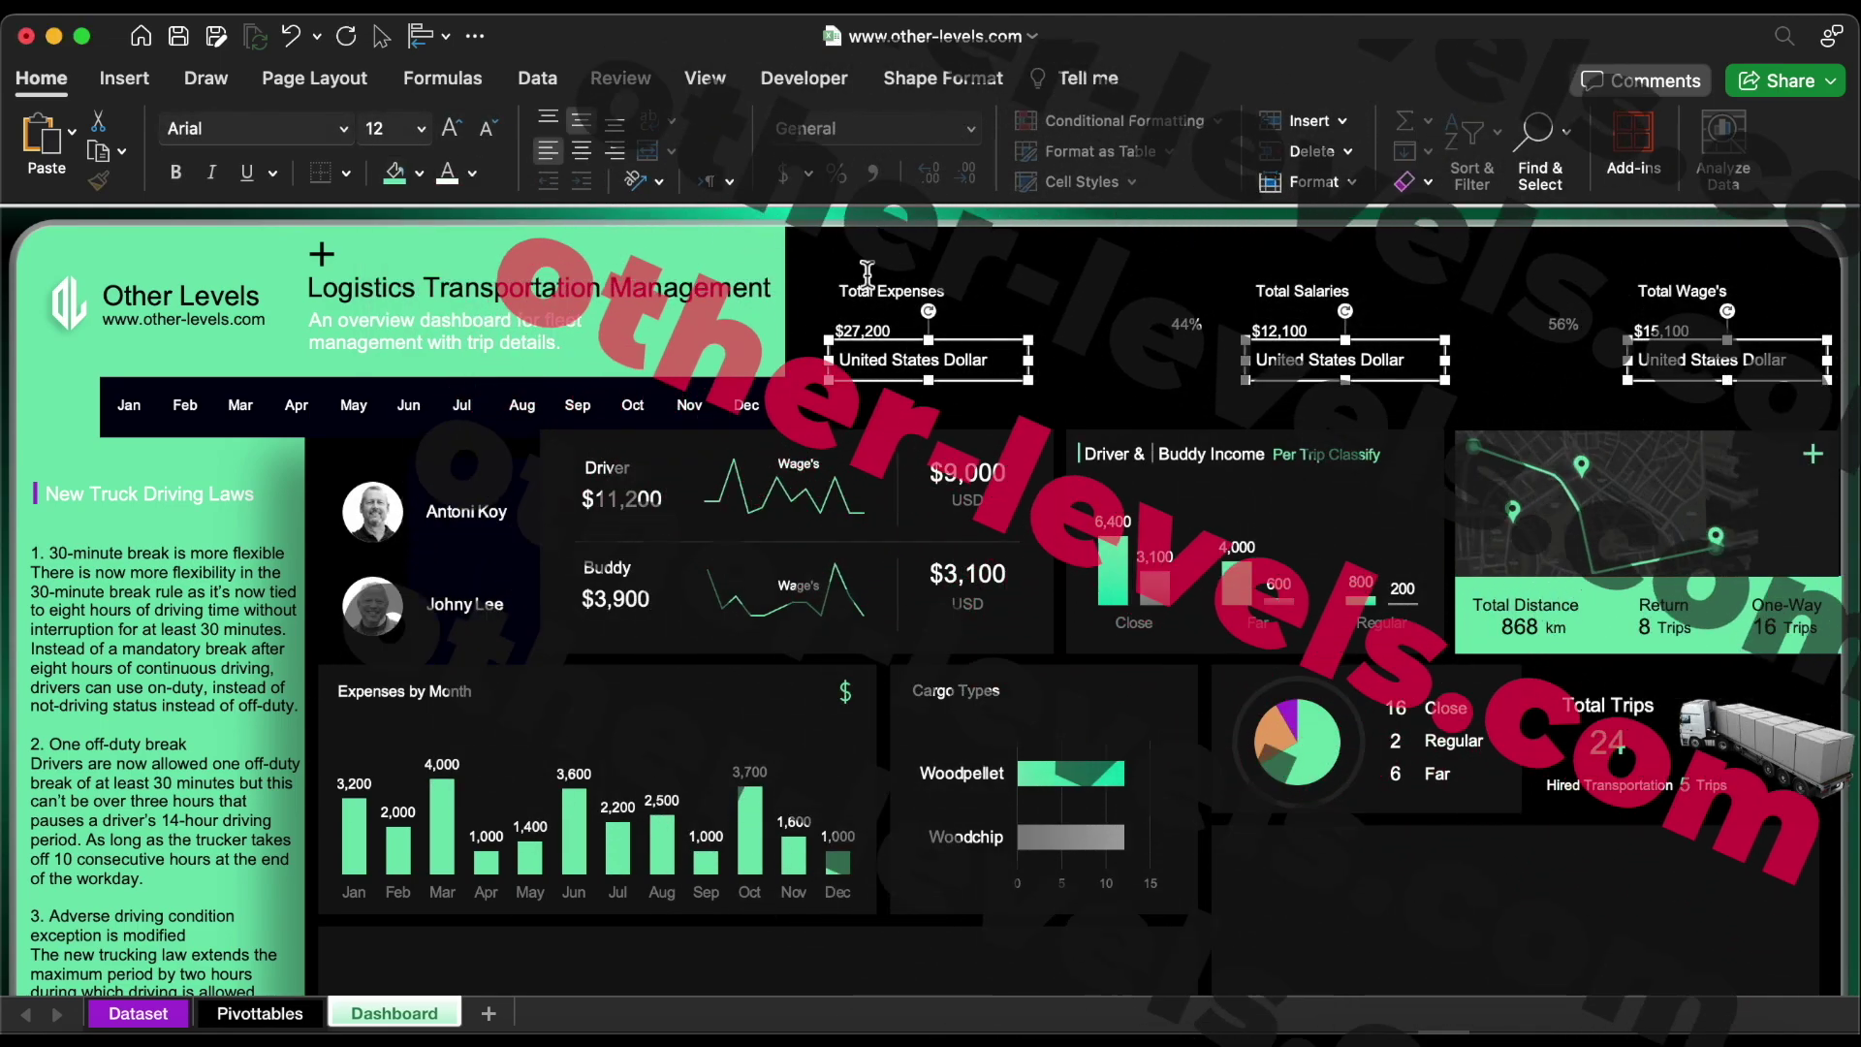
Enlarge the font of the Total Expenses, Total Salaries and Total Wage's dollar amounts
{"action": "left_click", "coordinate": [887, 328]}
{"action": "left_click", "coordinate": [1304, 331], "text": "shift"}
{"action": "left_click", "coordinate": [1669, 332], "text": "shift"}
{"action": "left_click", "coordinate": [458, 133]}
{"action": "left_click", "coordinate": [458, 133]}
{"action": "left_click", "coordinate": [457, 133]}
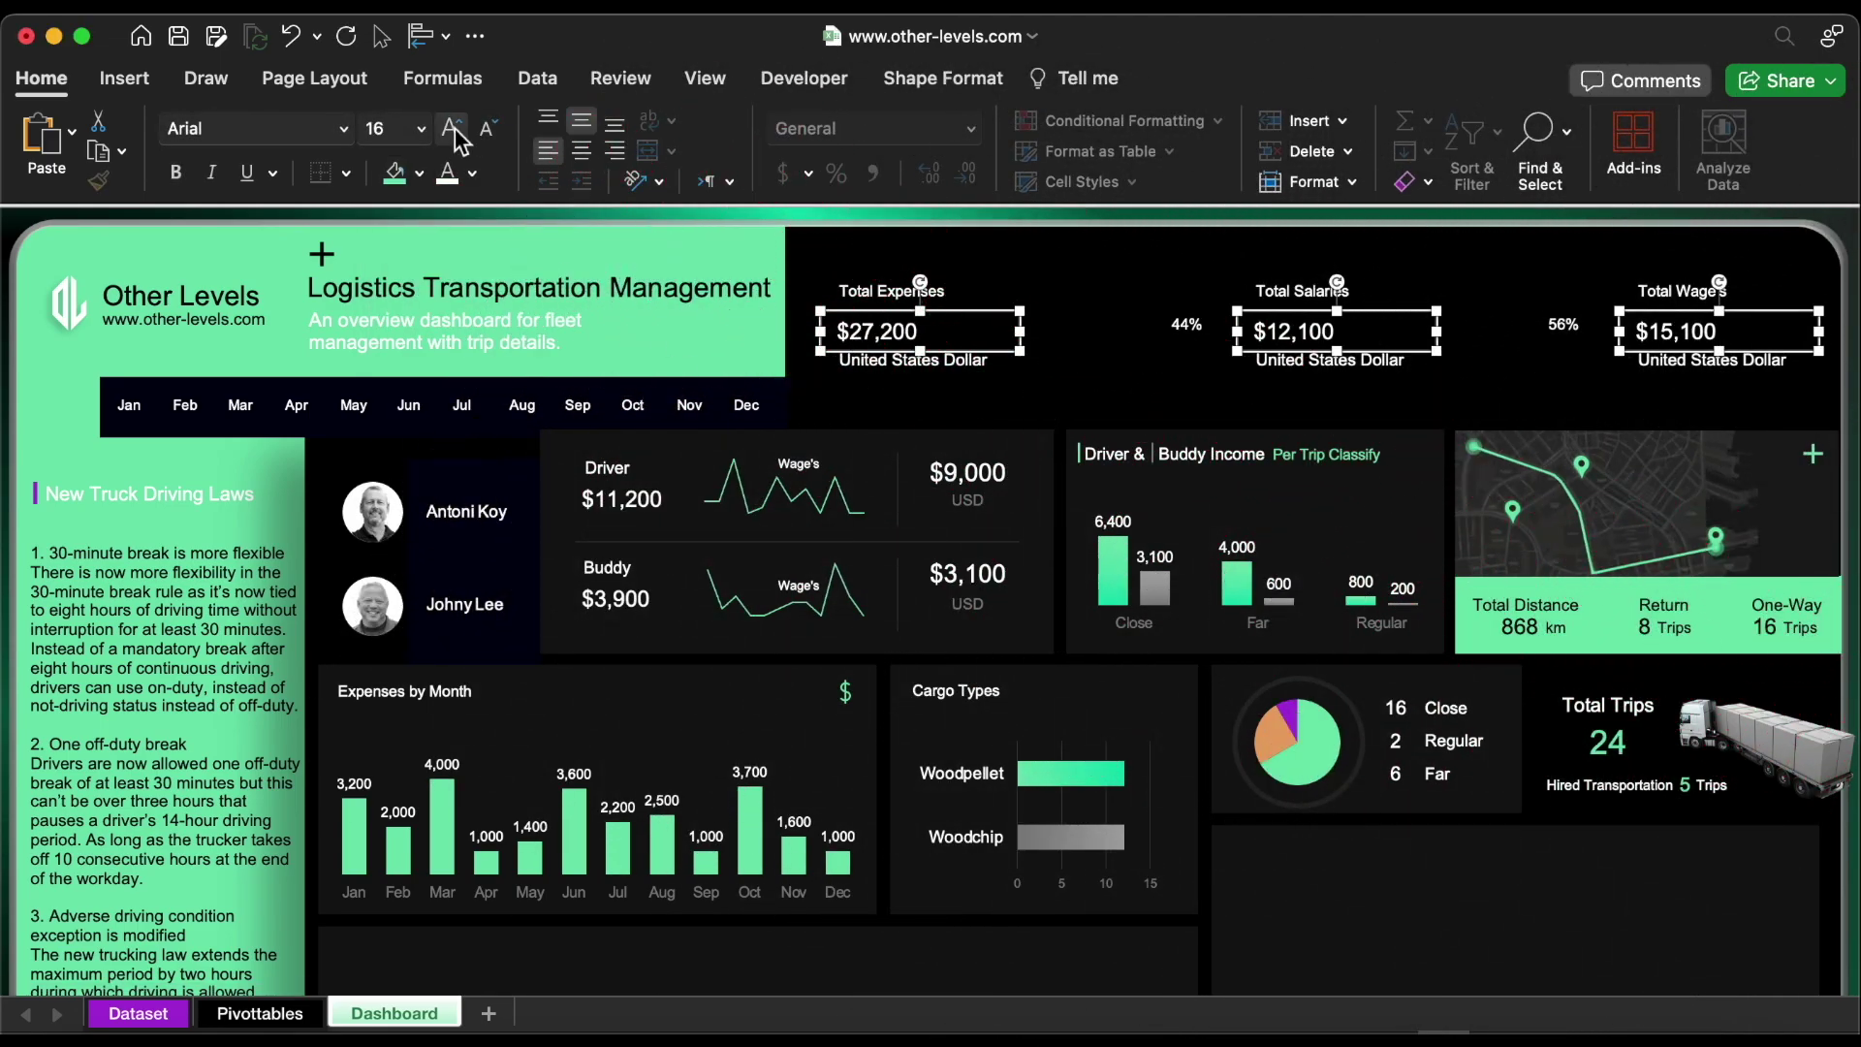
{"action": "left_click", "coordinate": [460, 134]}
{"action": "left_click", "coordinate": [459, 134]}
Enlarge the font of the Total Expenses, Total Salaries and Total Wage's headings by two size steps
{"action": "left_click", "coordinate": [892, 291]}
{"action": "left_click", "coordinate": [1302, 291], "text": "shift"}
{"action": "left_click", "coordinate": [1681, 291], "text": "shift"}
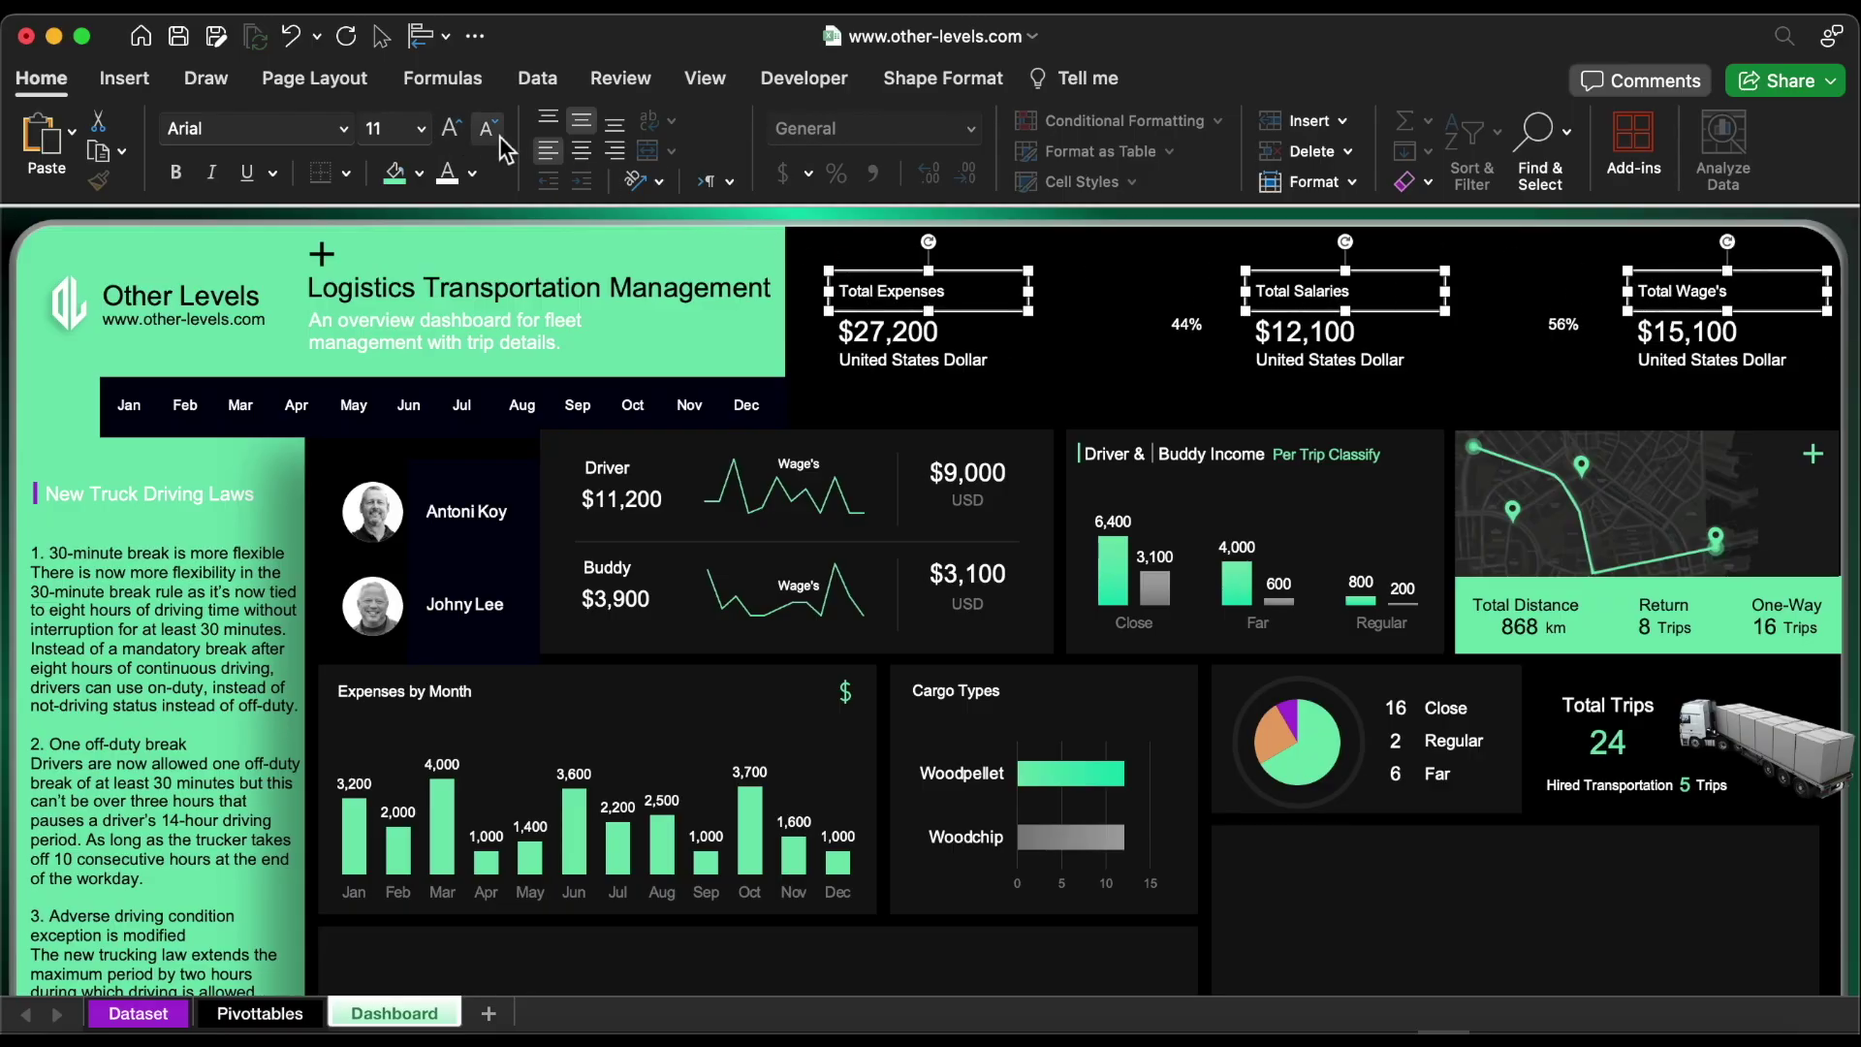
{"action": "left_click", "coordinate": [460, 128]}
{"action": "left_click", "coordinate": [459, 129]}
Enlarge the font of the 44% and 56% labels by two size steps
{"action": "left_click", "coordinate": [1187, 324]}
{"action": "left_click", "coordinate": [1572, 327], "text": "shift"}
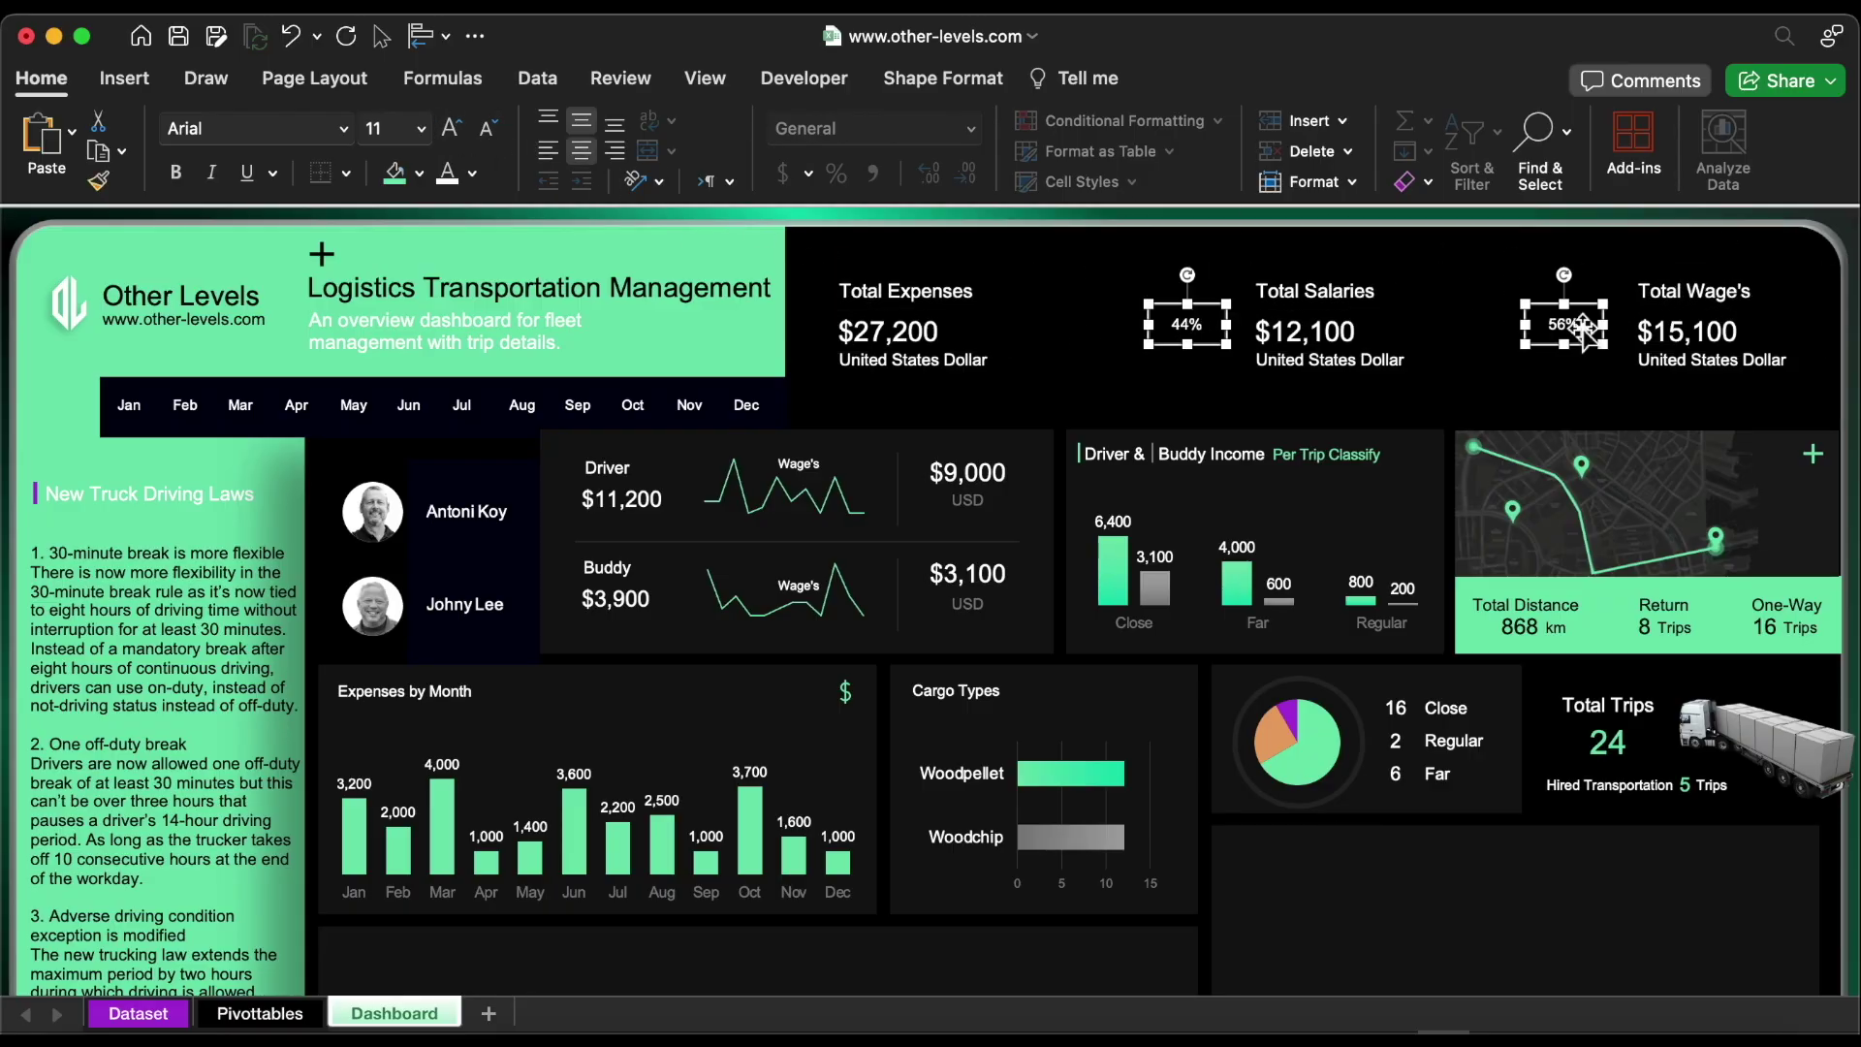
{"action": "left_click", "coordinate": [456, 129]}
{"action": "left_click", "coordinate": [457, 129]}
{"action": "left_click", "coordinate": [457, 129]}
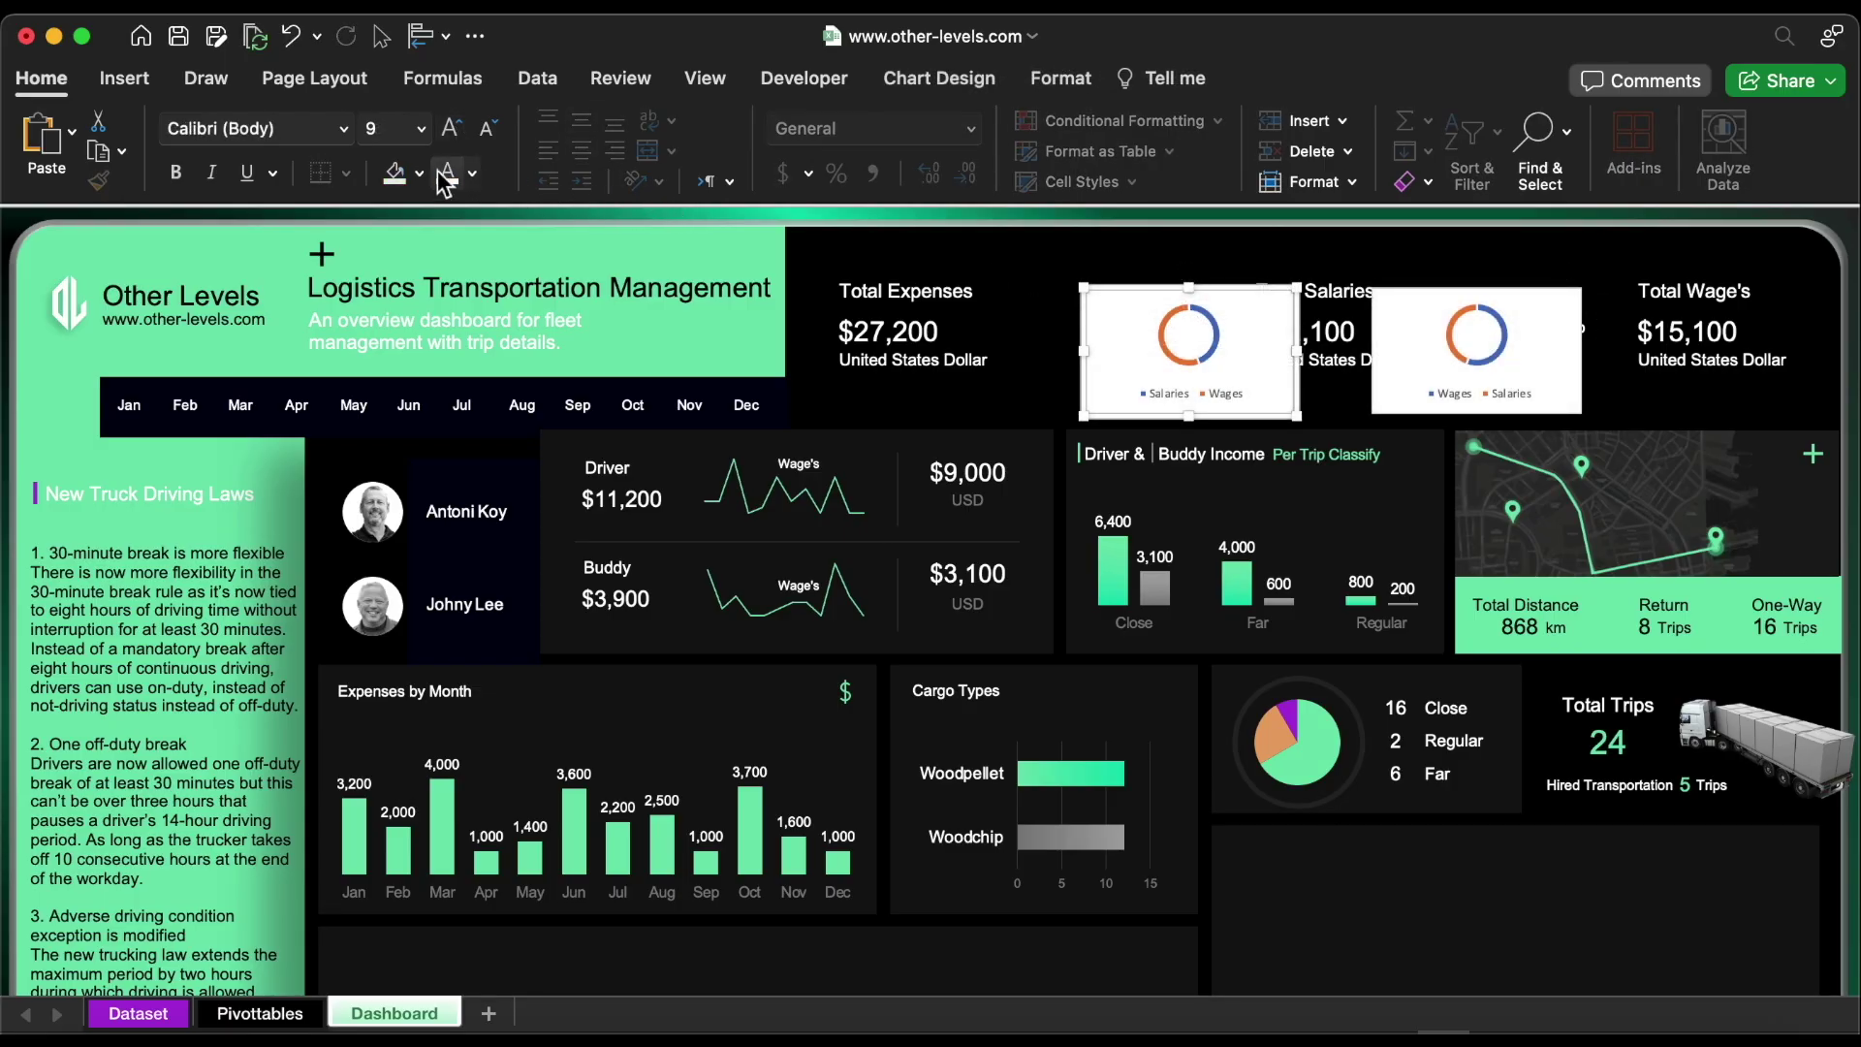
Remove the fill, legend and outline of the doughnut chart beside Total Salaries and centre its ring around the 44% label
{"action": "left_click", "coordinate": [396, 174]}
{"action": "left_click", "coordinate": [1213, 389]}
{"action": "key", "text": "Delete"}
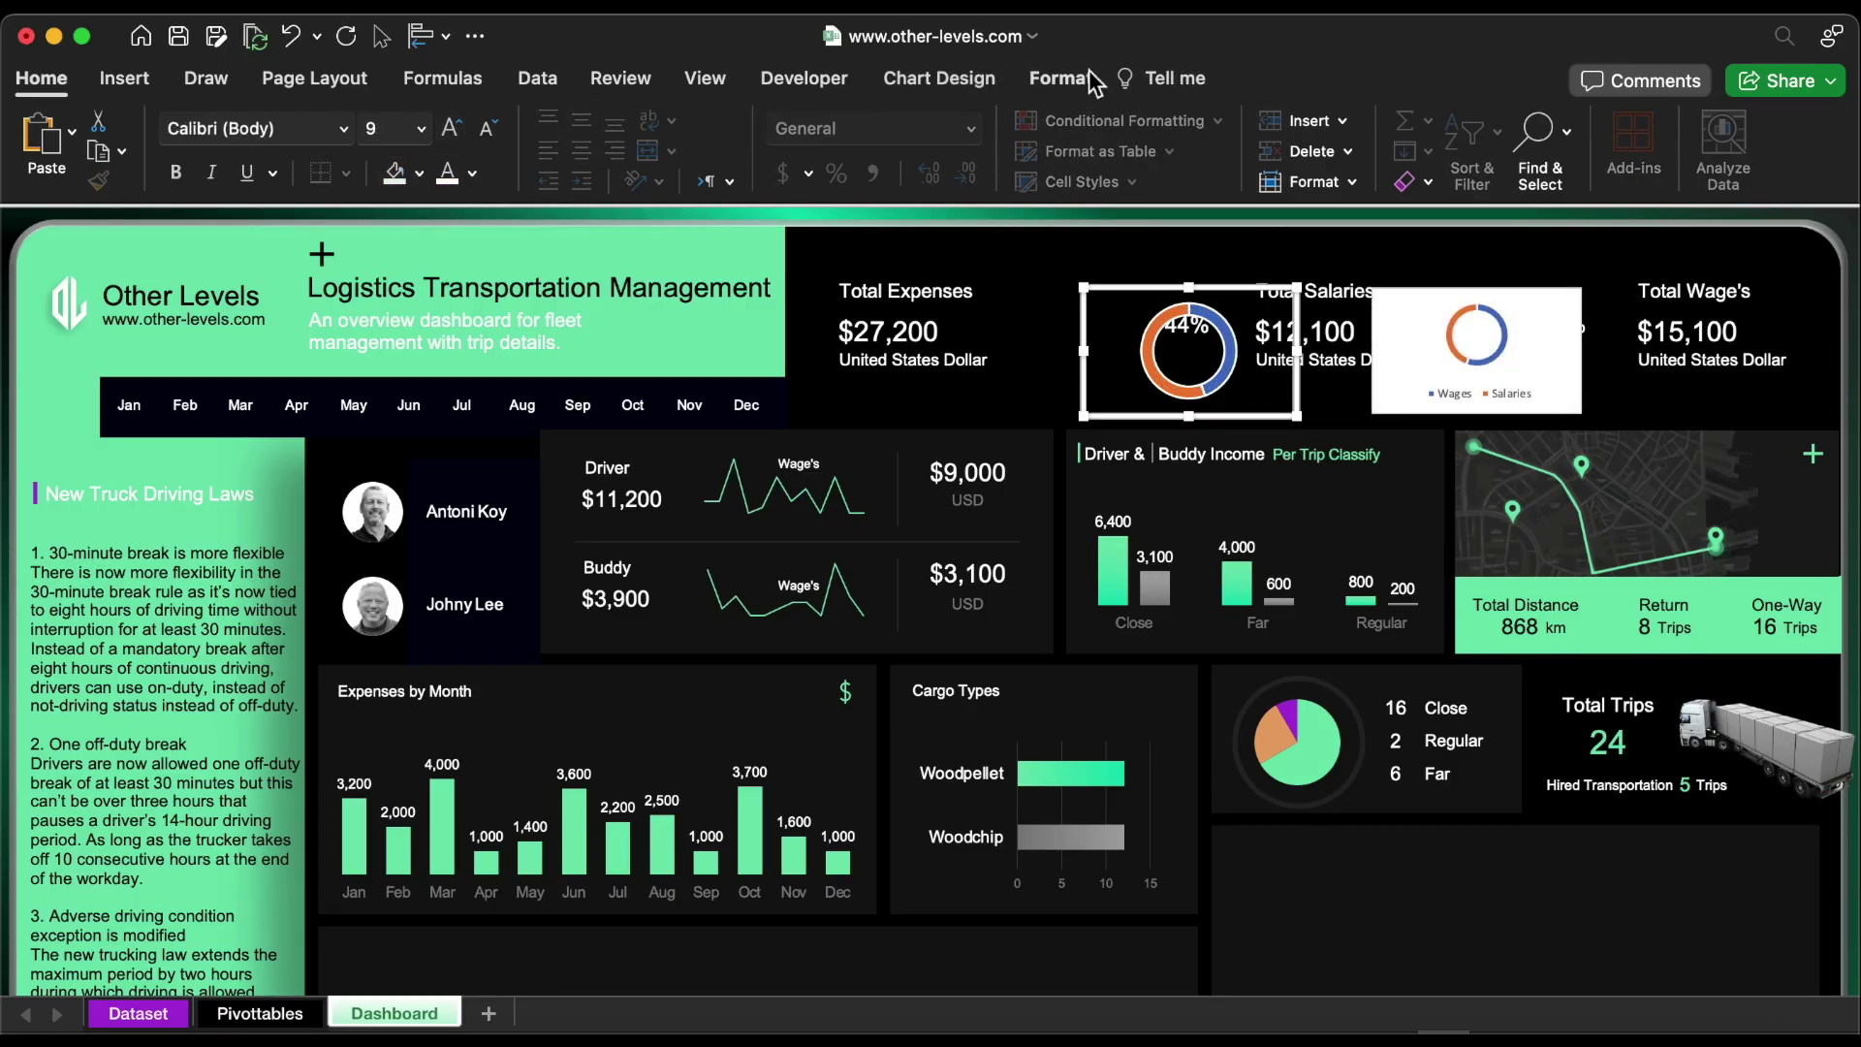
{"action": "left_click", "coordinate": [1060, 78]}
{"action": "left_click", "coordinate": [756, 129]}
{"action": "left_click", "coordinate": [775, 223]}
{"action": "left_click_drag", "start_coordinate": [1121, 276], "coordinate": [1118, 249]}
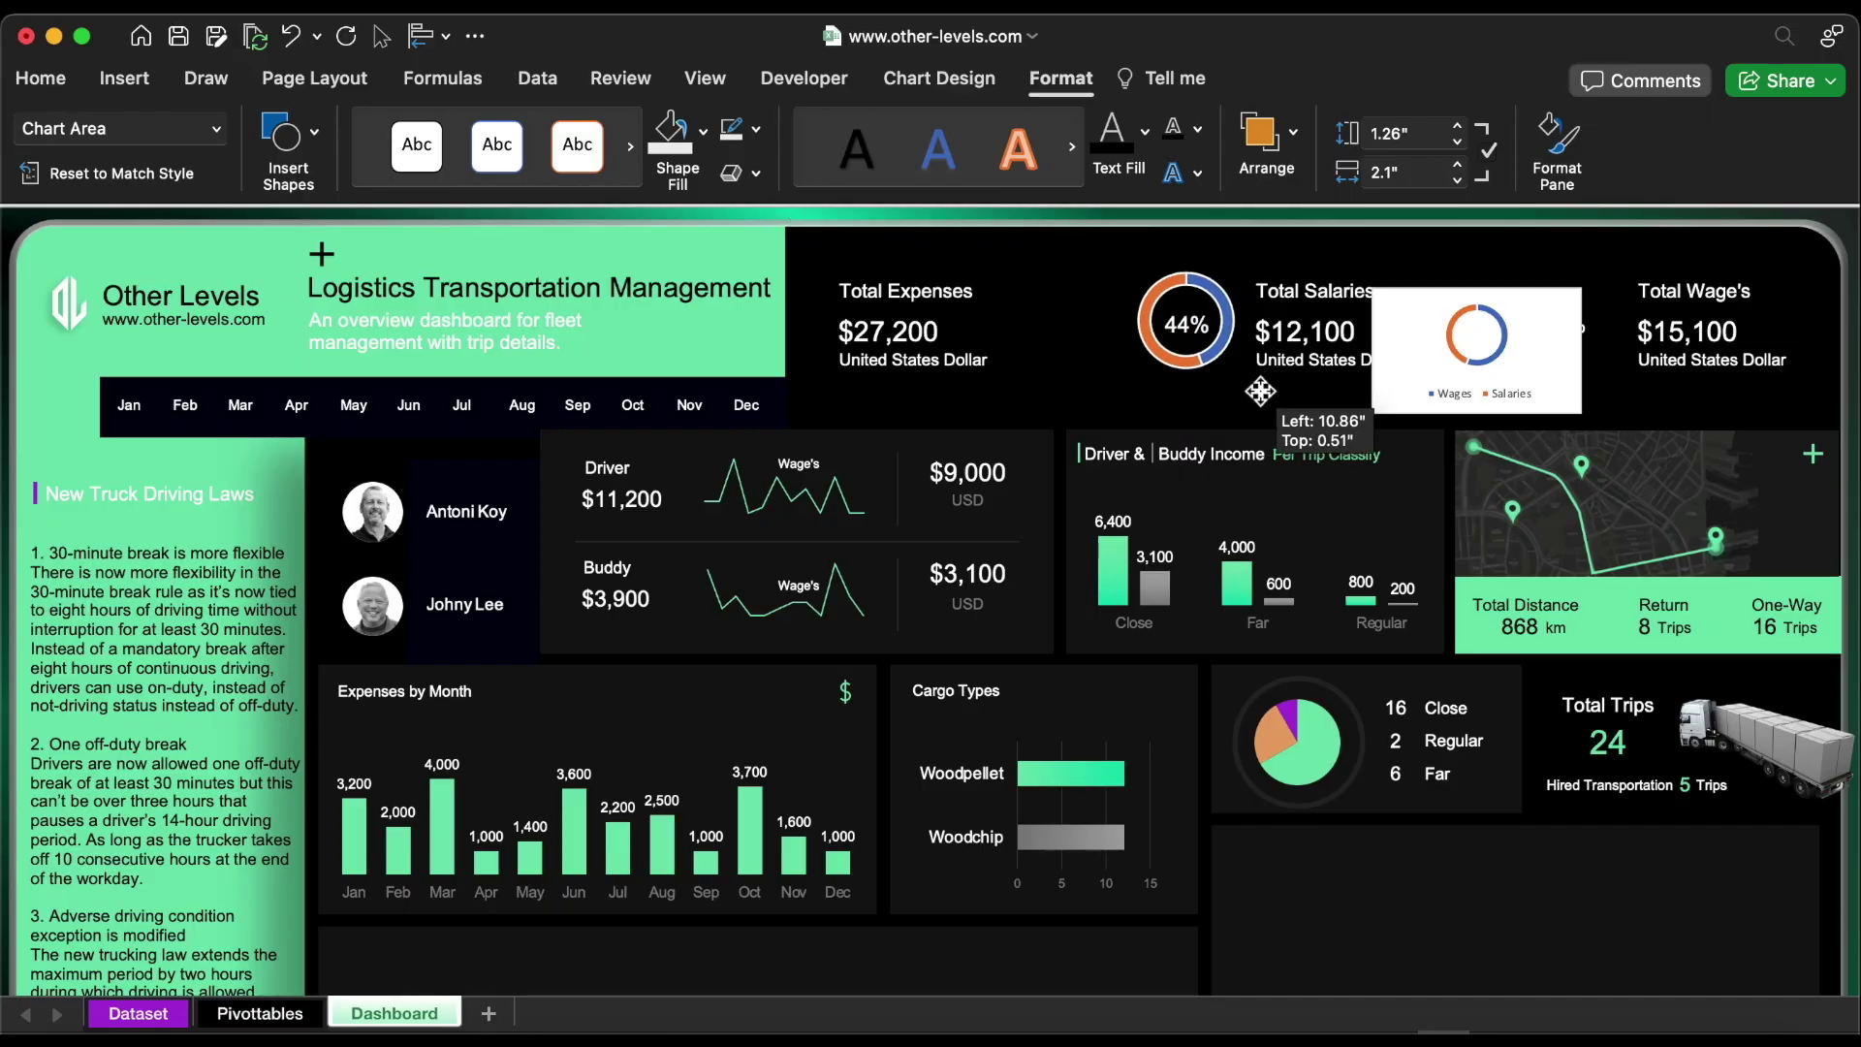
Clear the second doughnut chart's legend, fill and outline and centre its ring around the 56% label
{"action": "left_click", "coordinate": [1410, 291]}
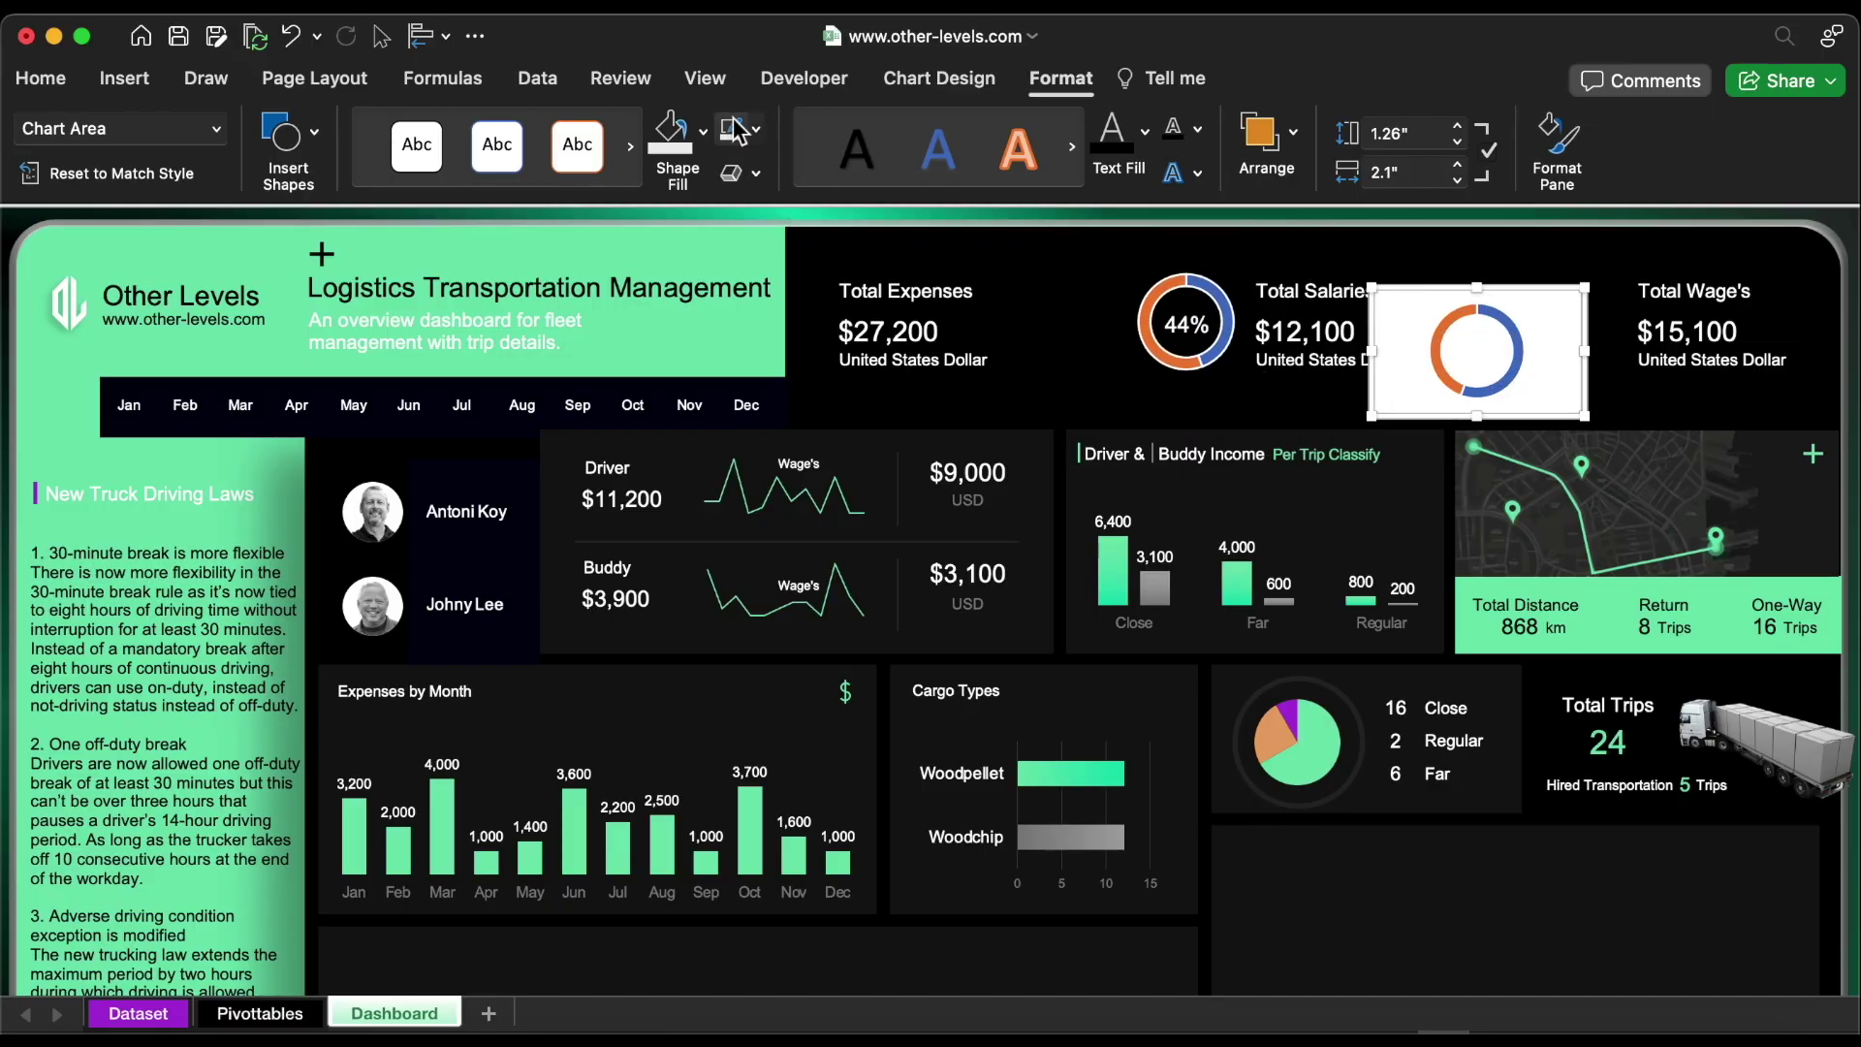
{"action": "left_click", "coordinate": [670, 135]}
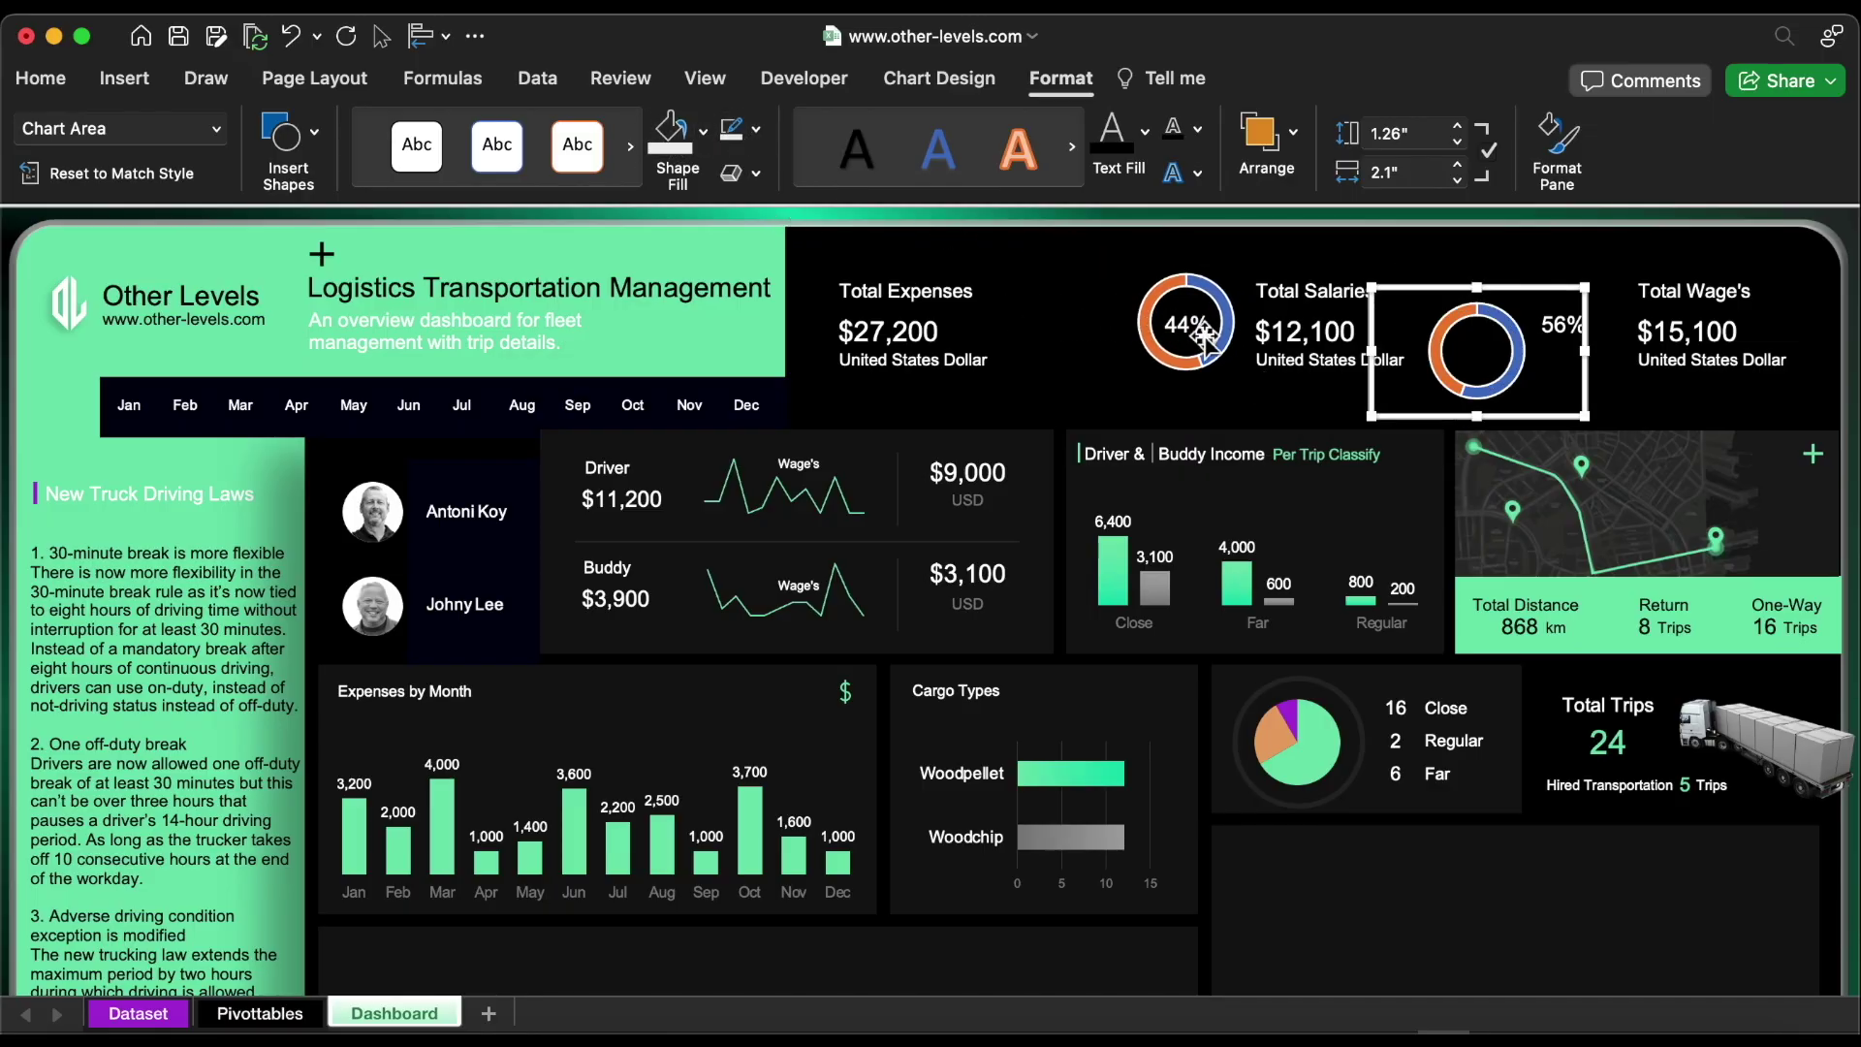
{"action": "left_click_drag", "start_coordinate": [1554, 419], "coordinate": [1638, 393]}
Enlarge the 56% doughnut's hole, remove the ring's border and recolour it dark grey with a light green Wages slice
{"action": "double_click", "coordinate": [1578, 365]}
{"action": "left_click", "coordinate": [1825, 469]}
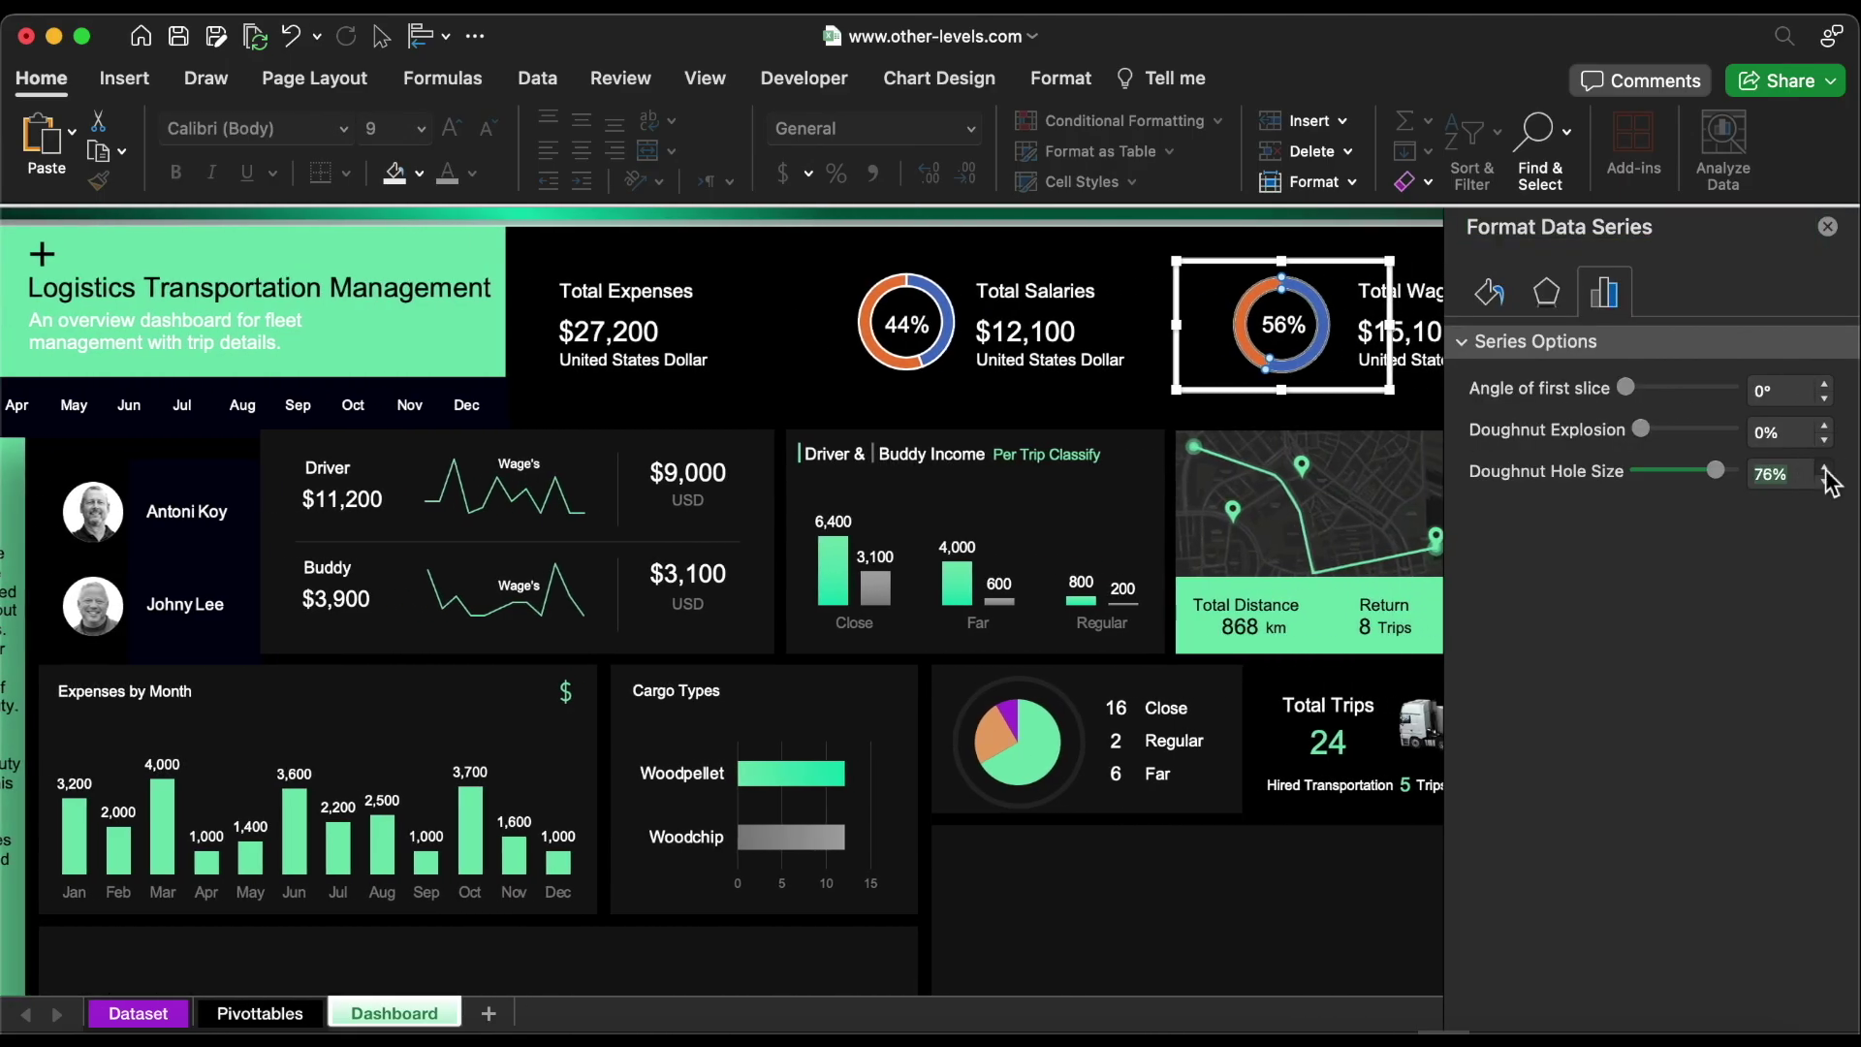
{"action": "left_click", "coordinate": [1492, 293]}
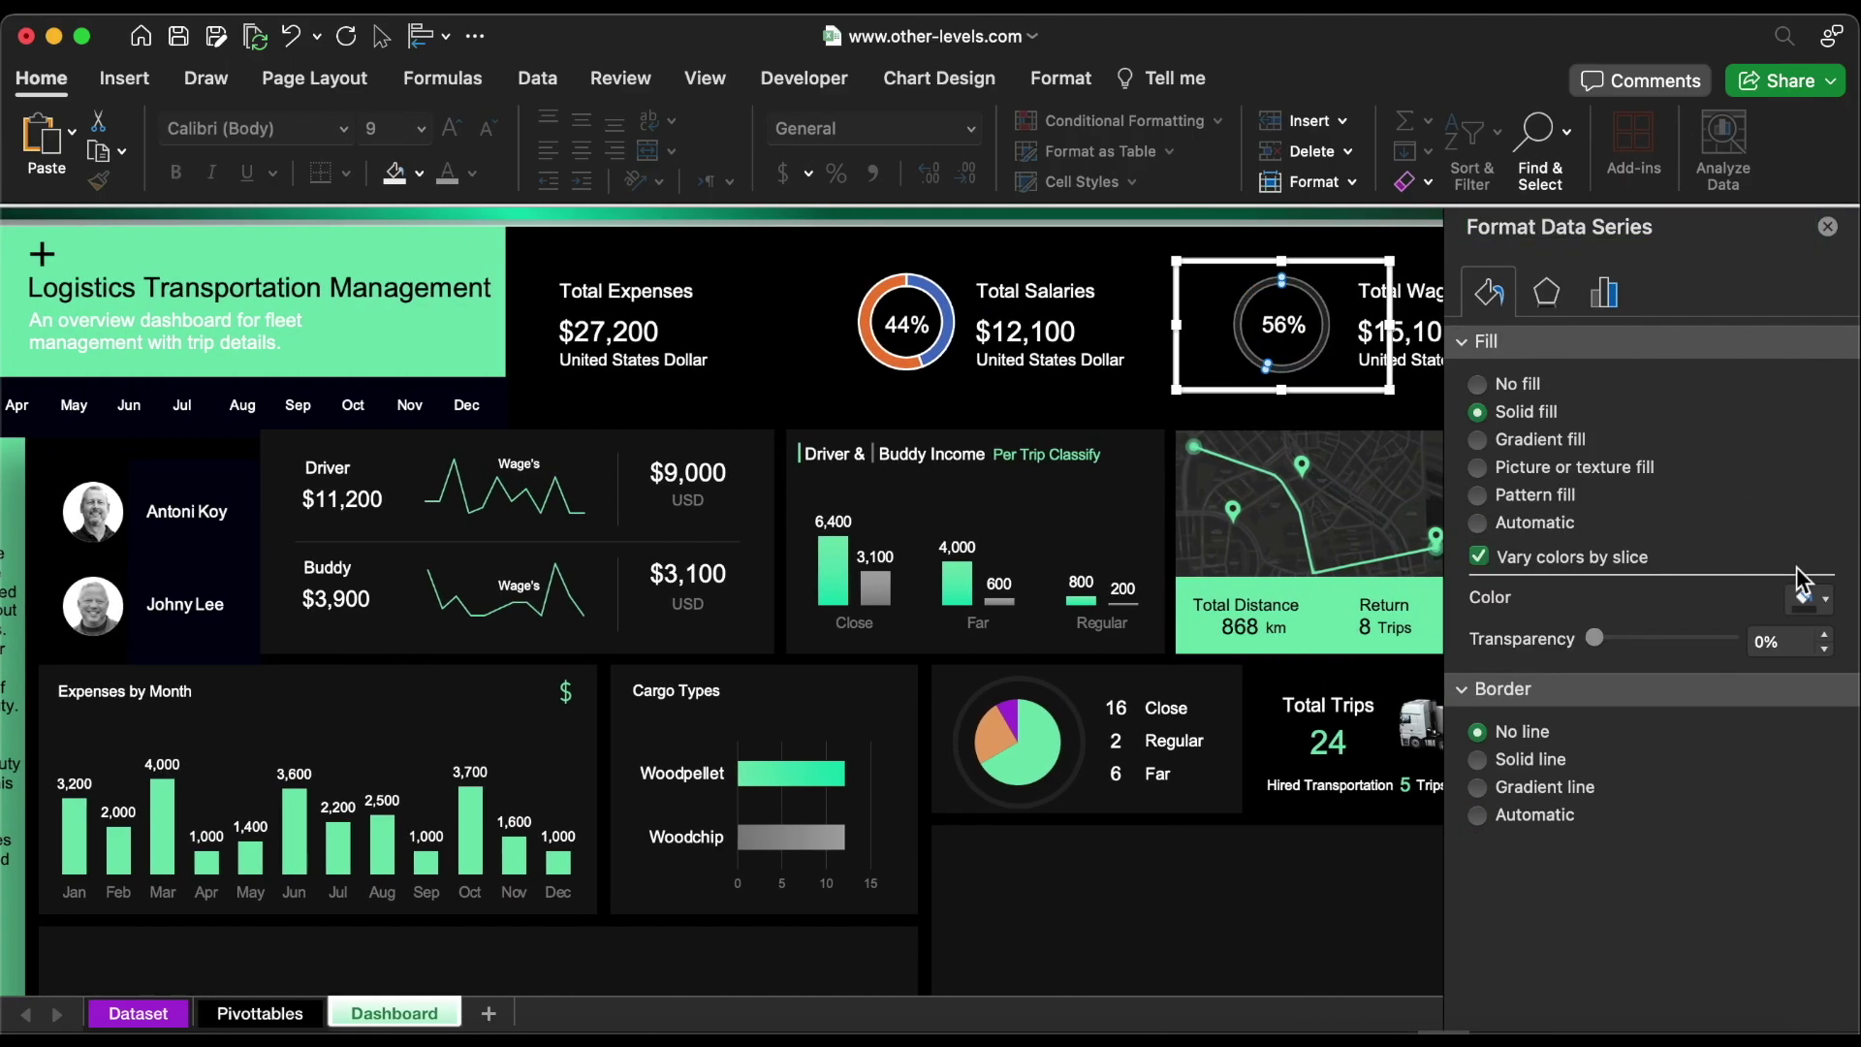
{"action": "left_click", "coordinate": [1804, 599]}
{"action": "left_click", "coordinate": [1637, 775]}
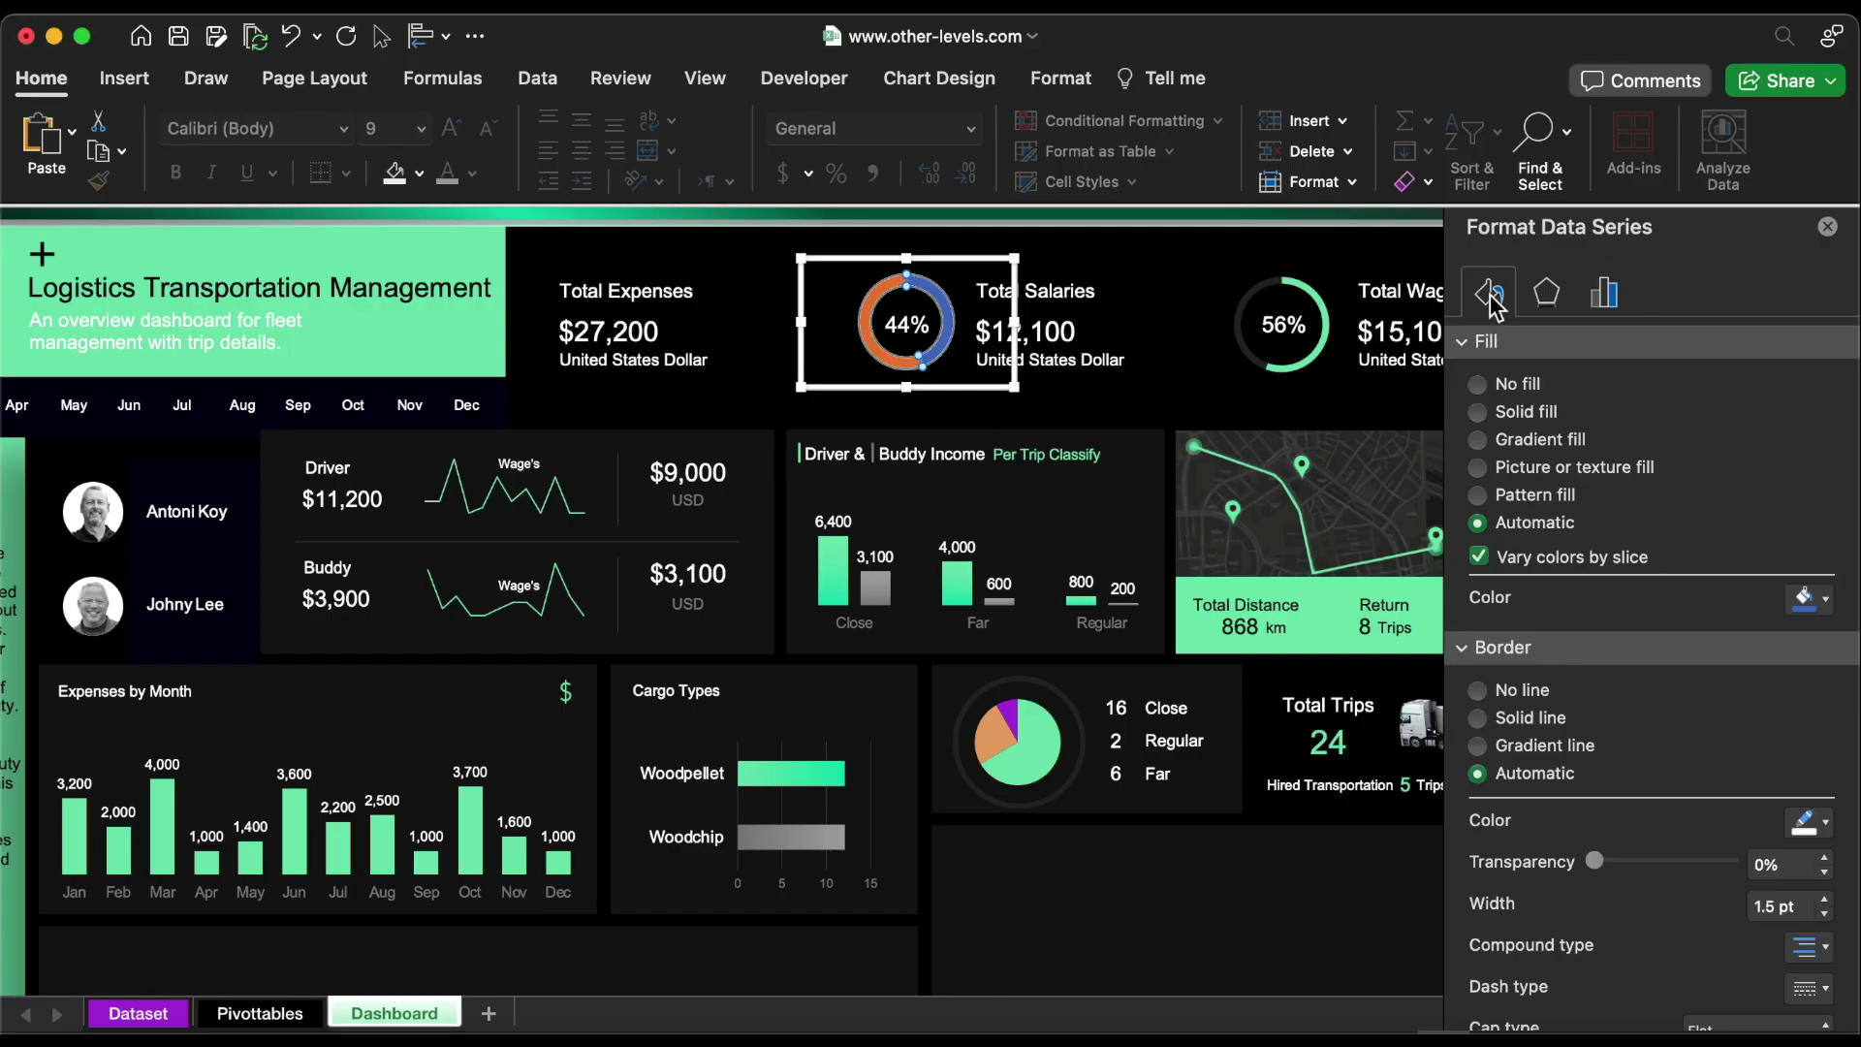
{"action": "left_click", "coordinate": [1506, 412]}
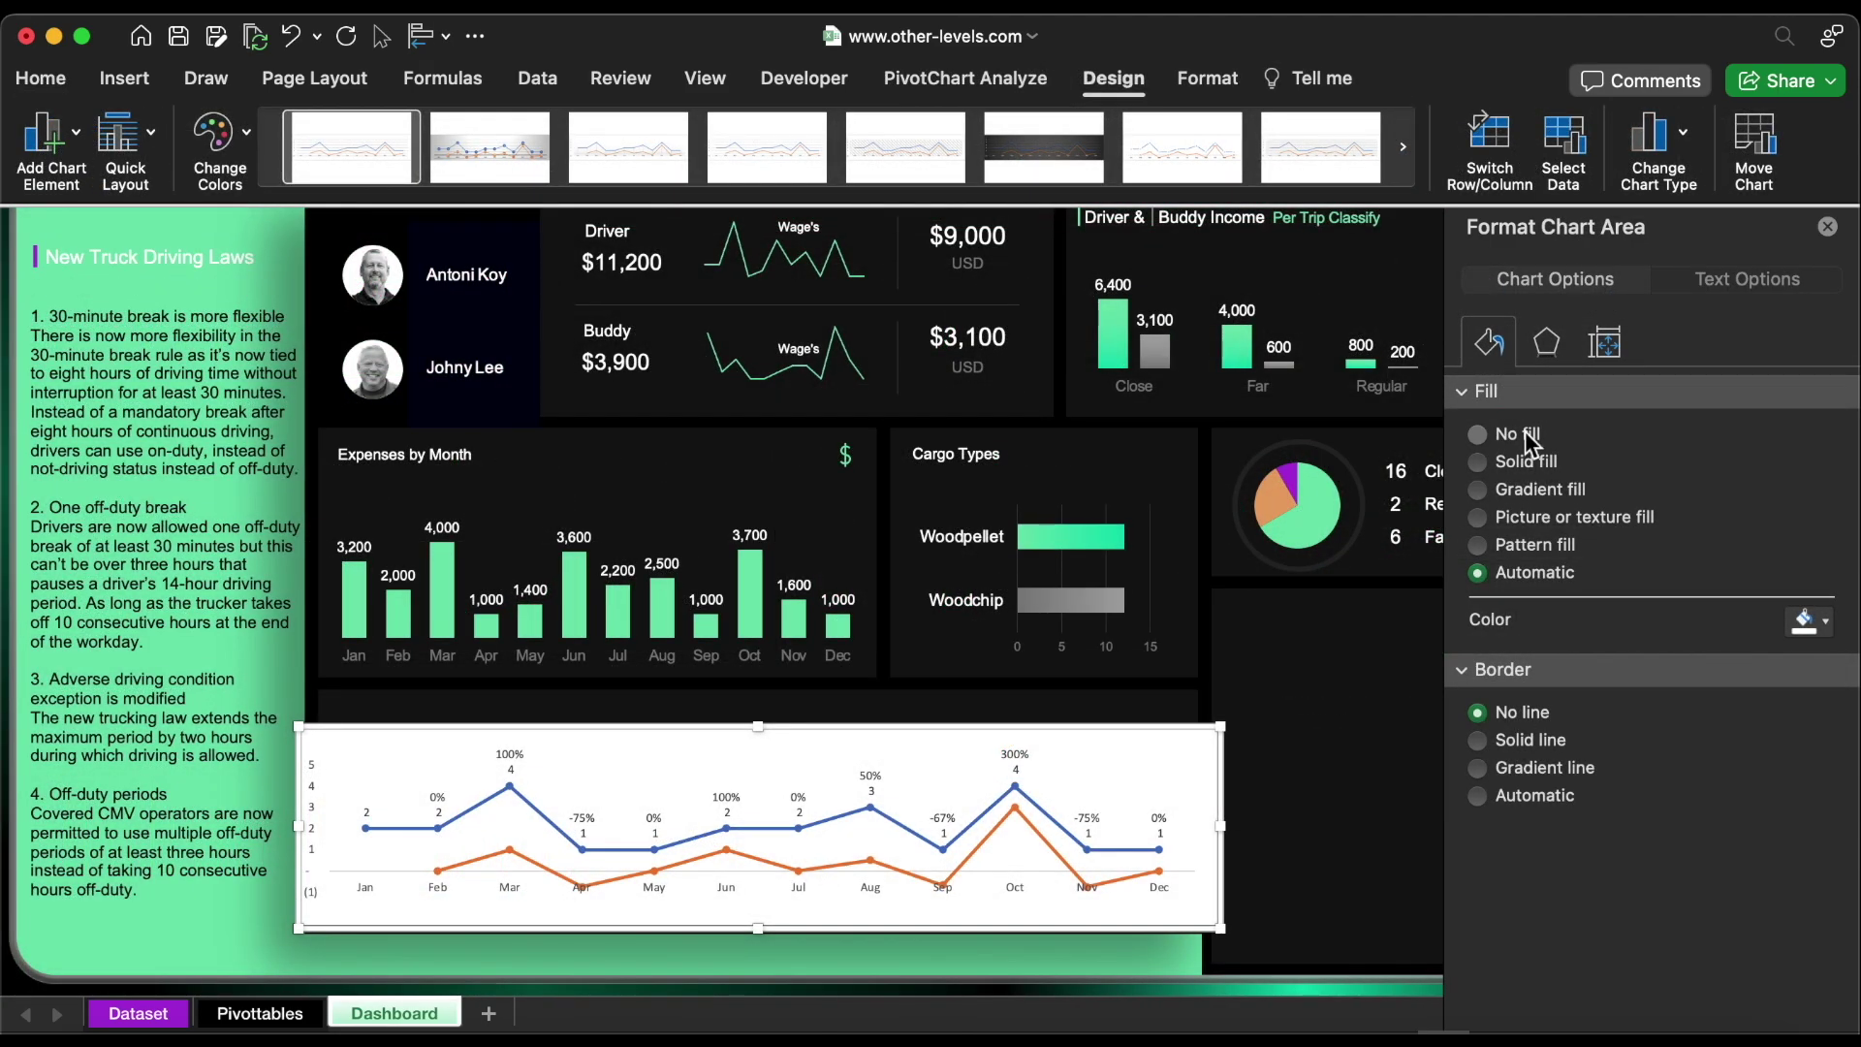
Remove the monthly line chart's fill and set its data labels to white Arial, size 12
{"action": "left_click", "coordinate": [1526, 434]}
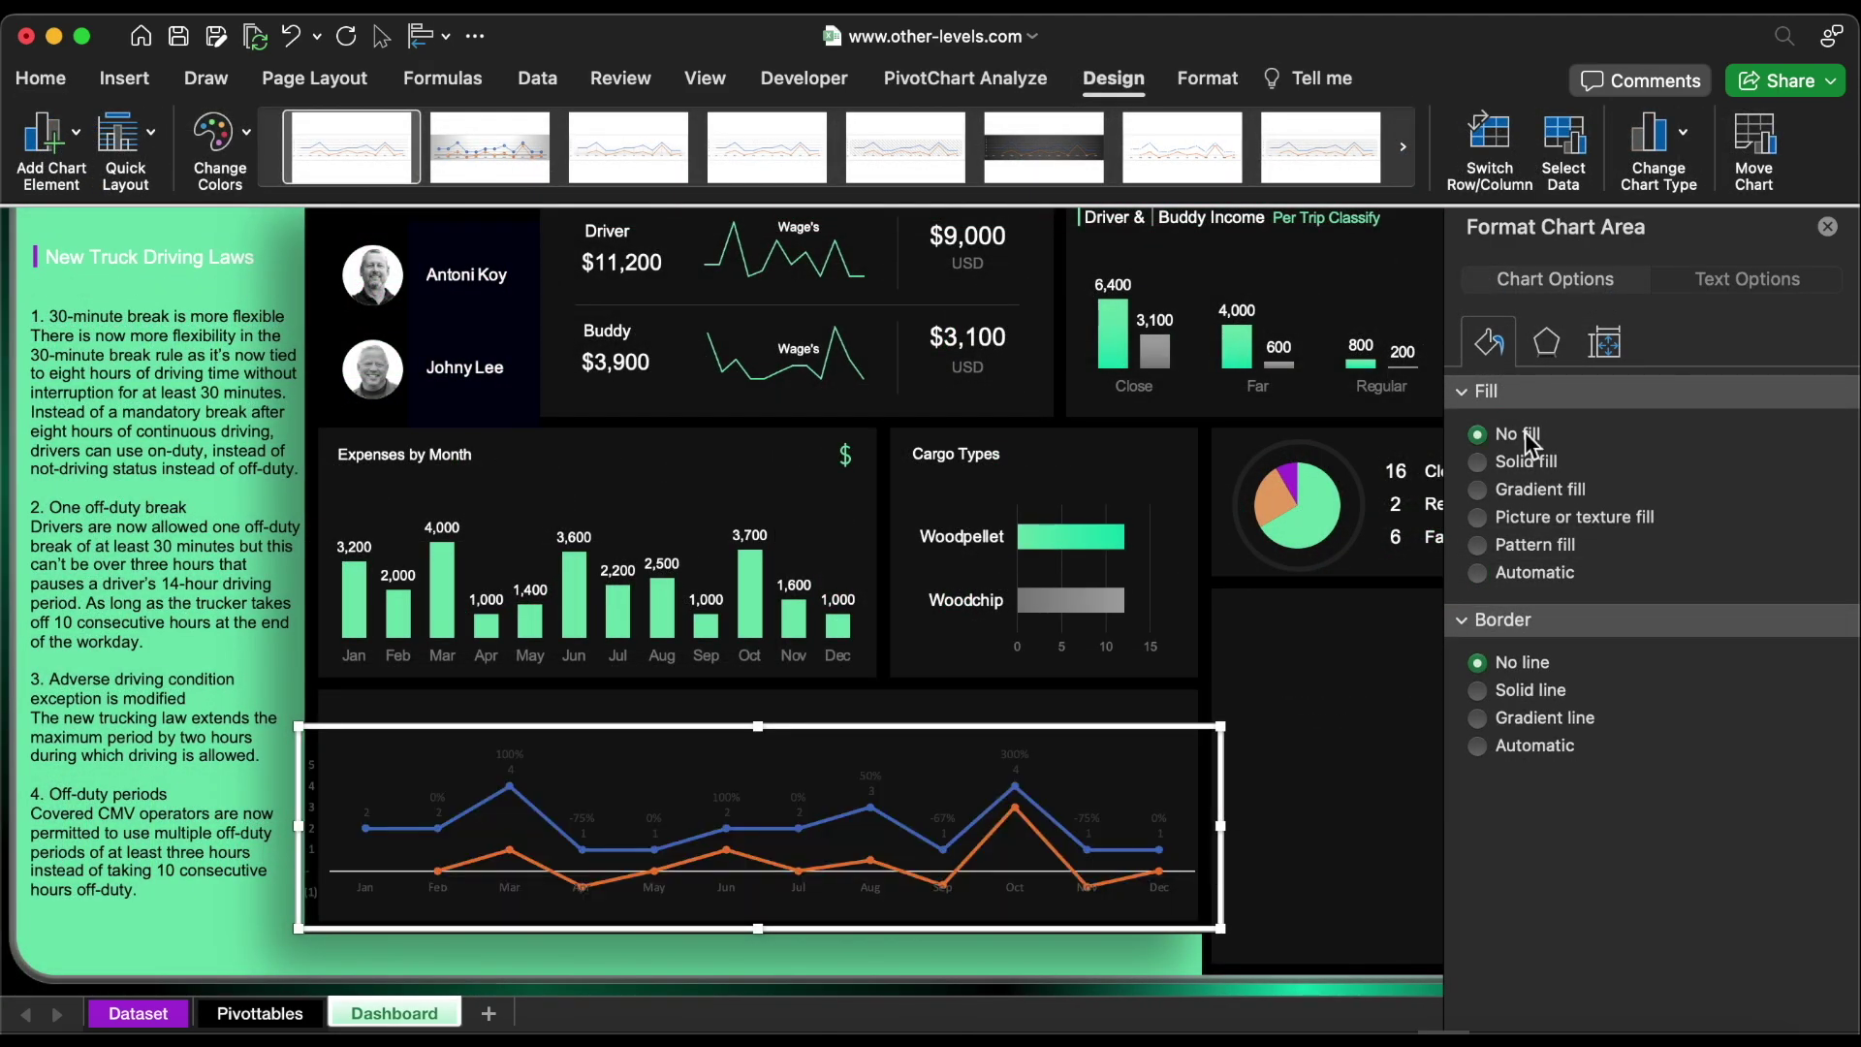
{"action": "left_click", "coordinate": [1015, 763]}
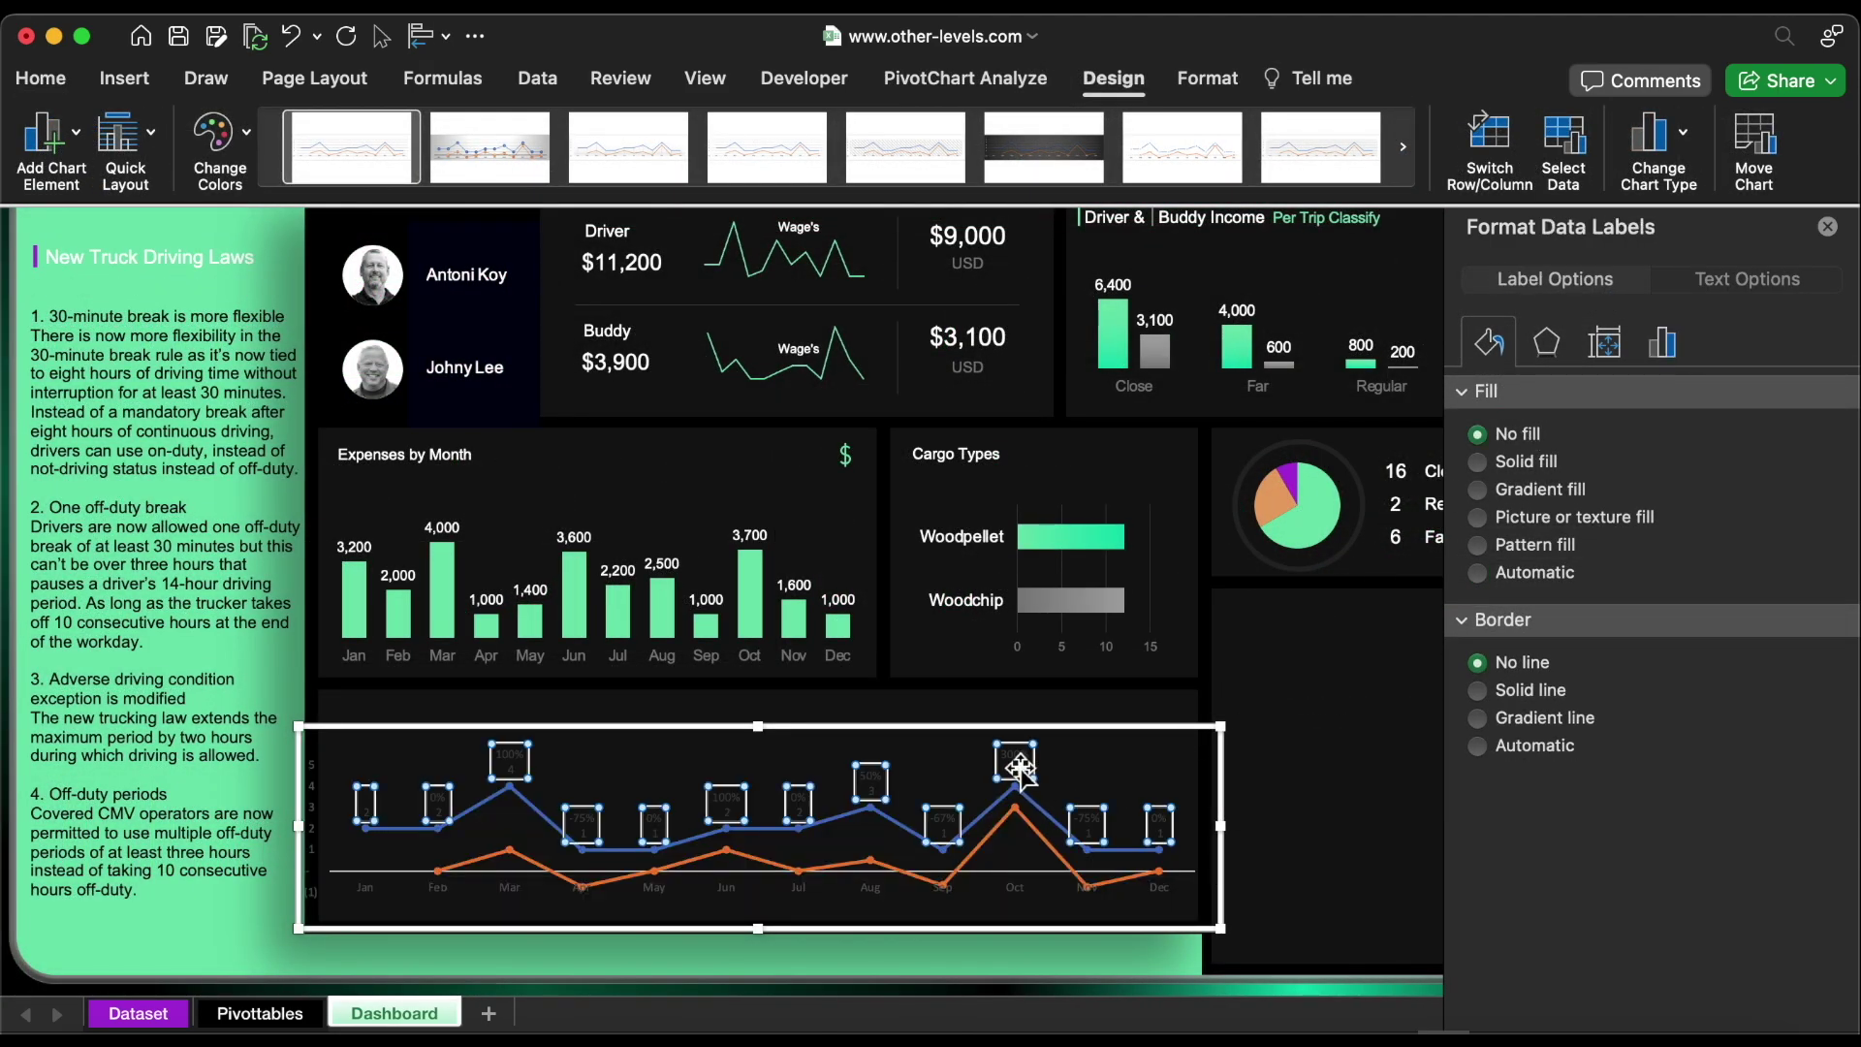
{"action": "left_click", "coordinate": [41, 80]}
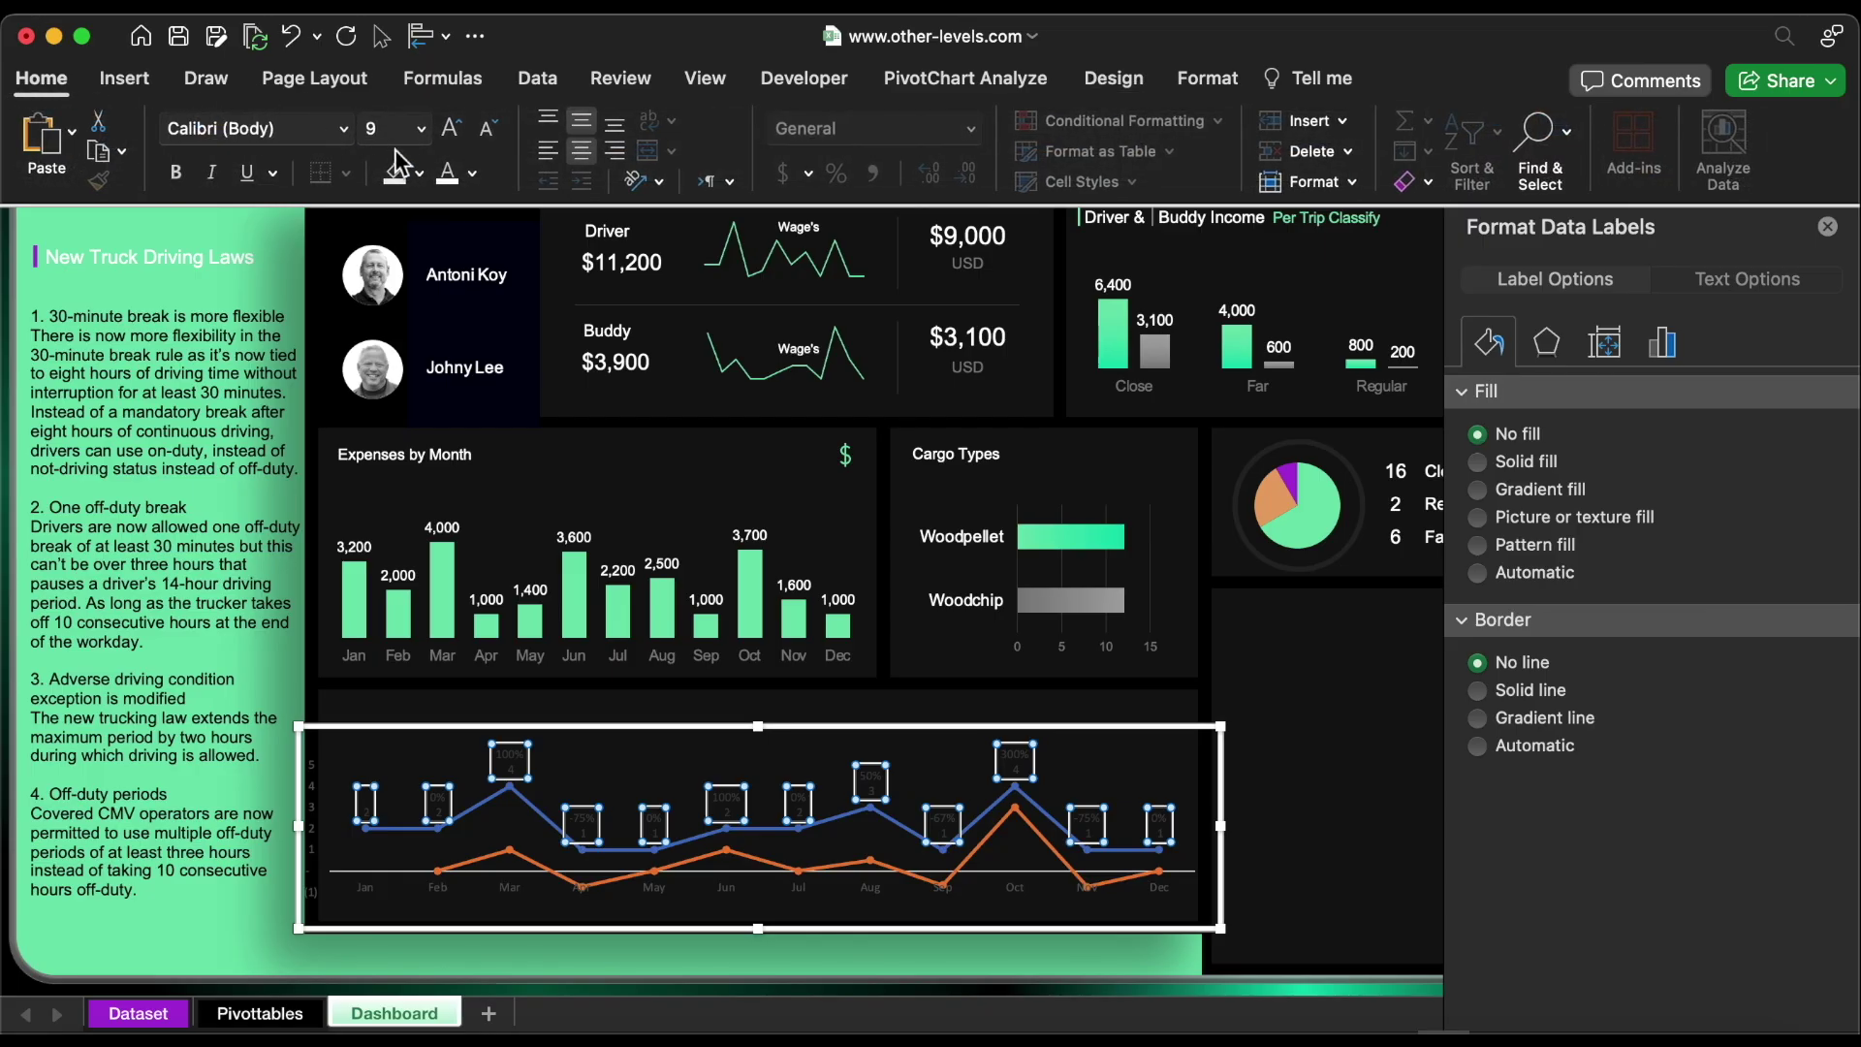
{"action": "left_click", "coordinate": [343, 129]}
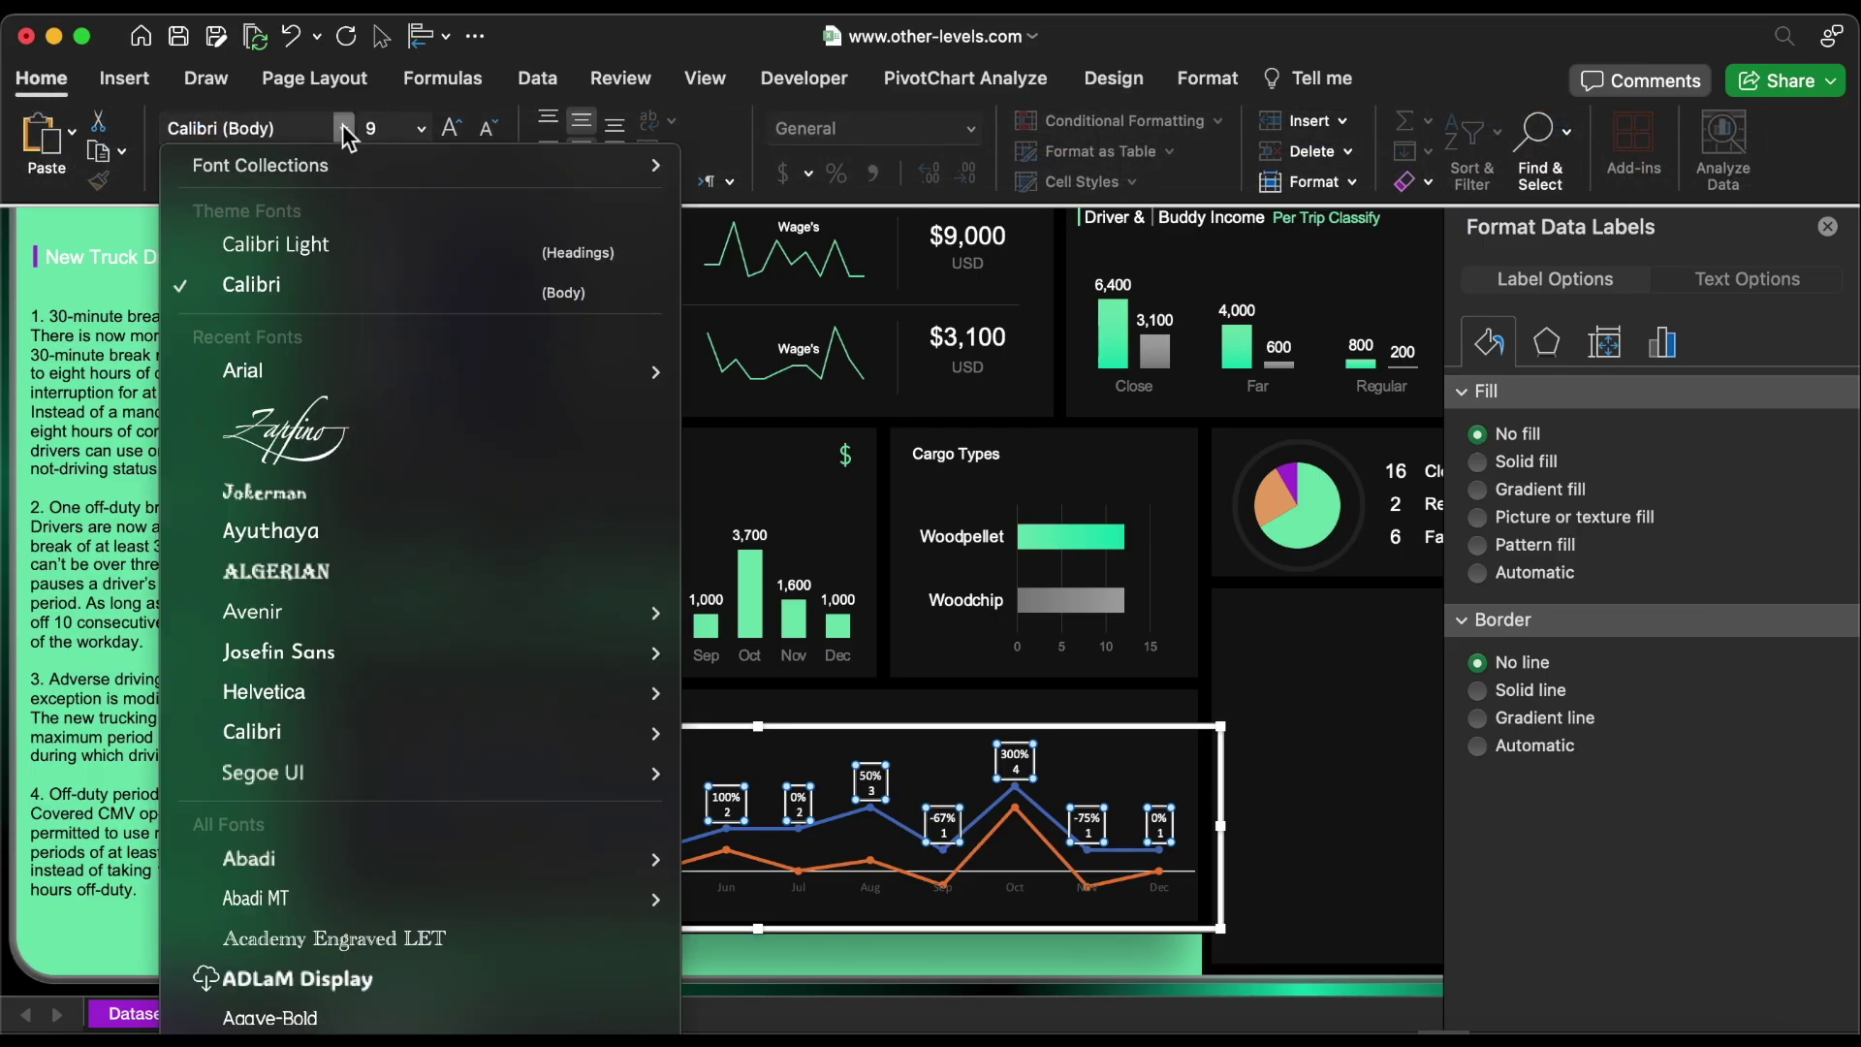
{"action": "left_click", "coordinate": [244, 372]}
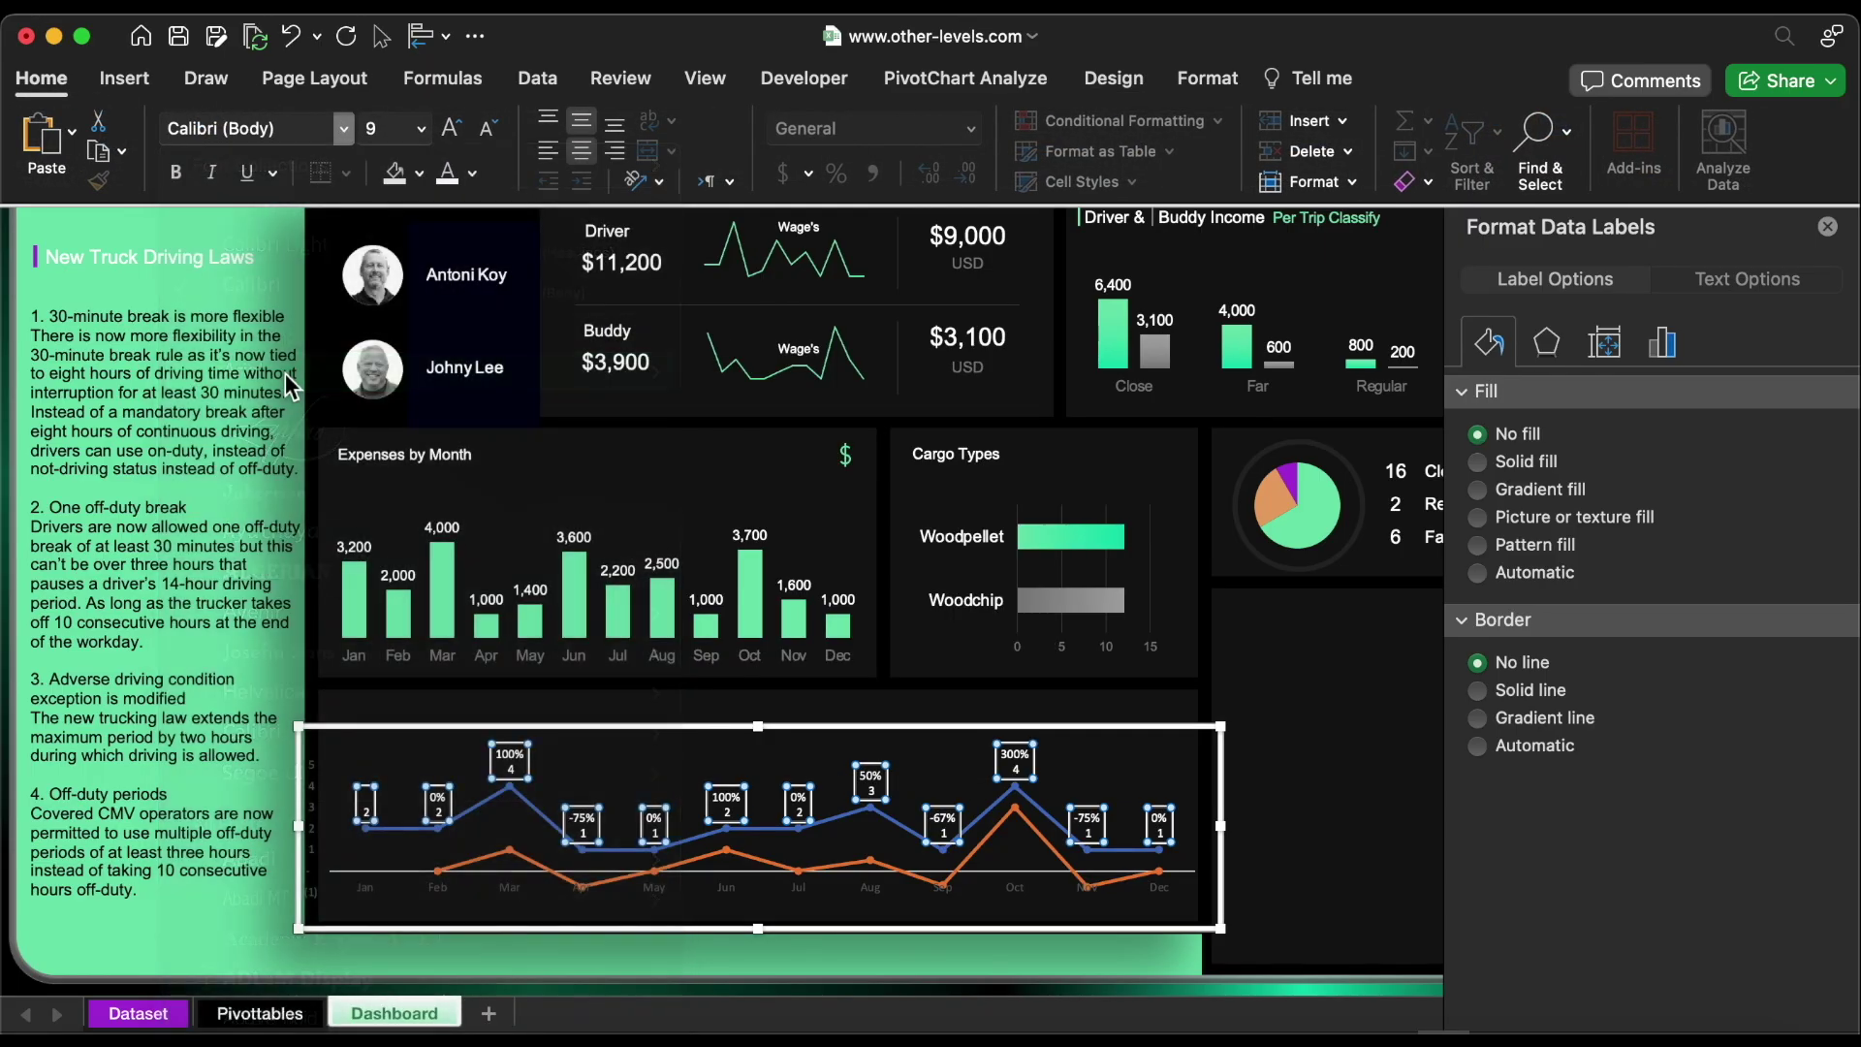
{"action": "left_click", "coordinate": [452, 128]}
{"action": "left_click", "coordinate": [451, 128]}
{"action": "left_click", "coordinate": [452, 128]}
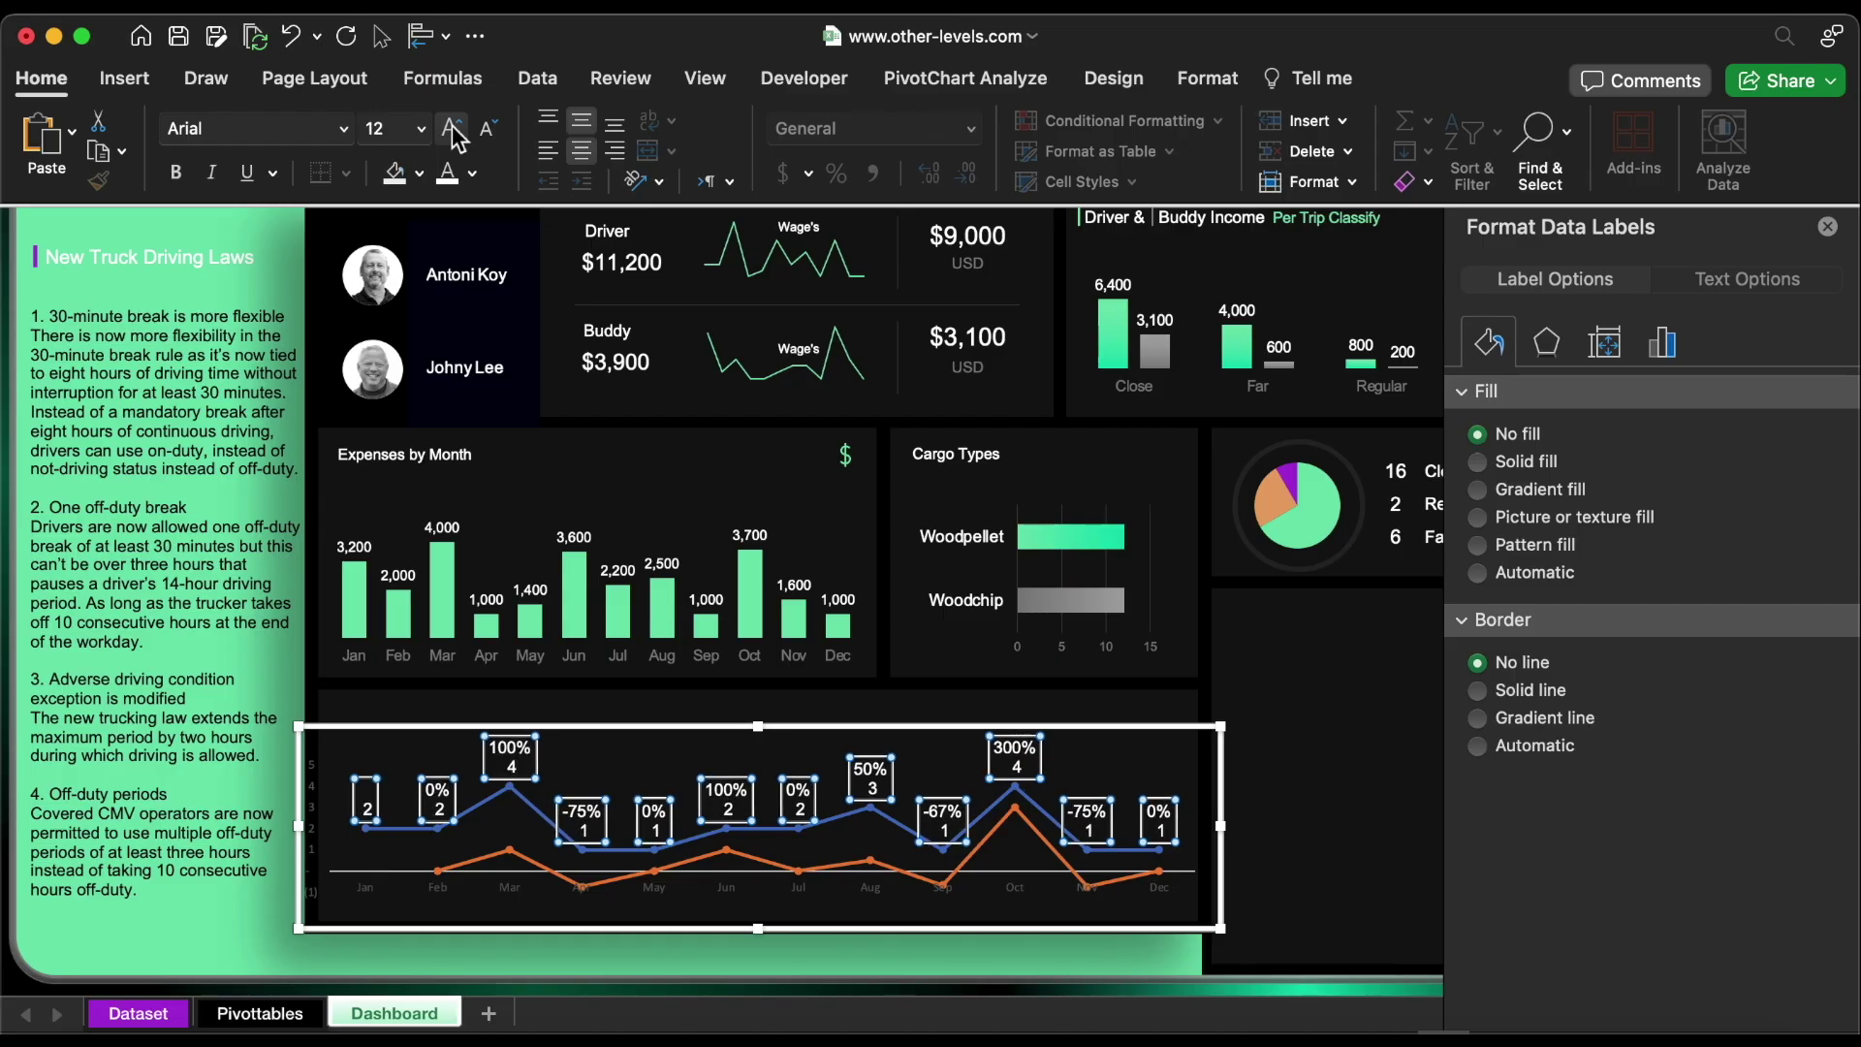
Set the line chart's month axis labels to grey Arial, size 10.5, and remove the axis line
{"action": "left_click", "coordinate": [733, 887]}
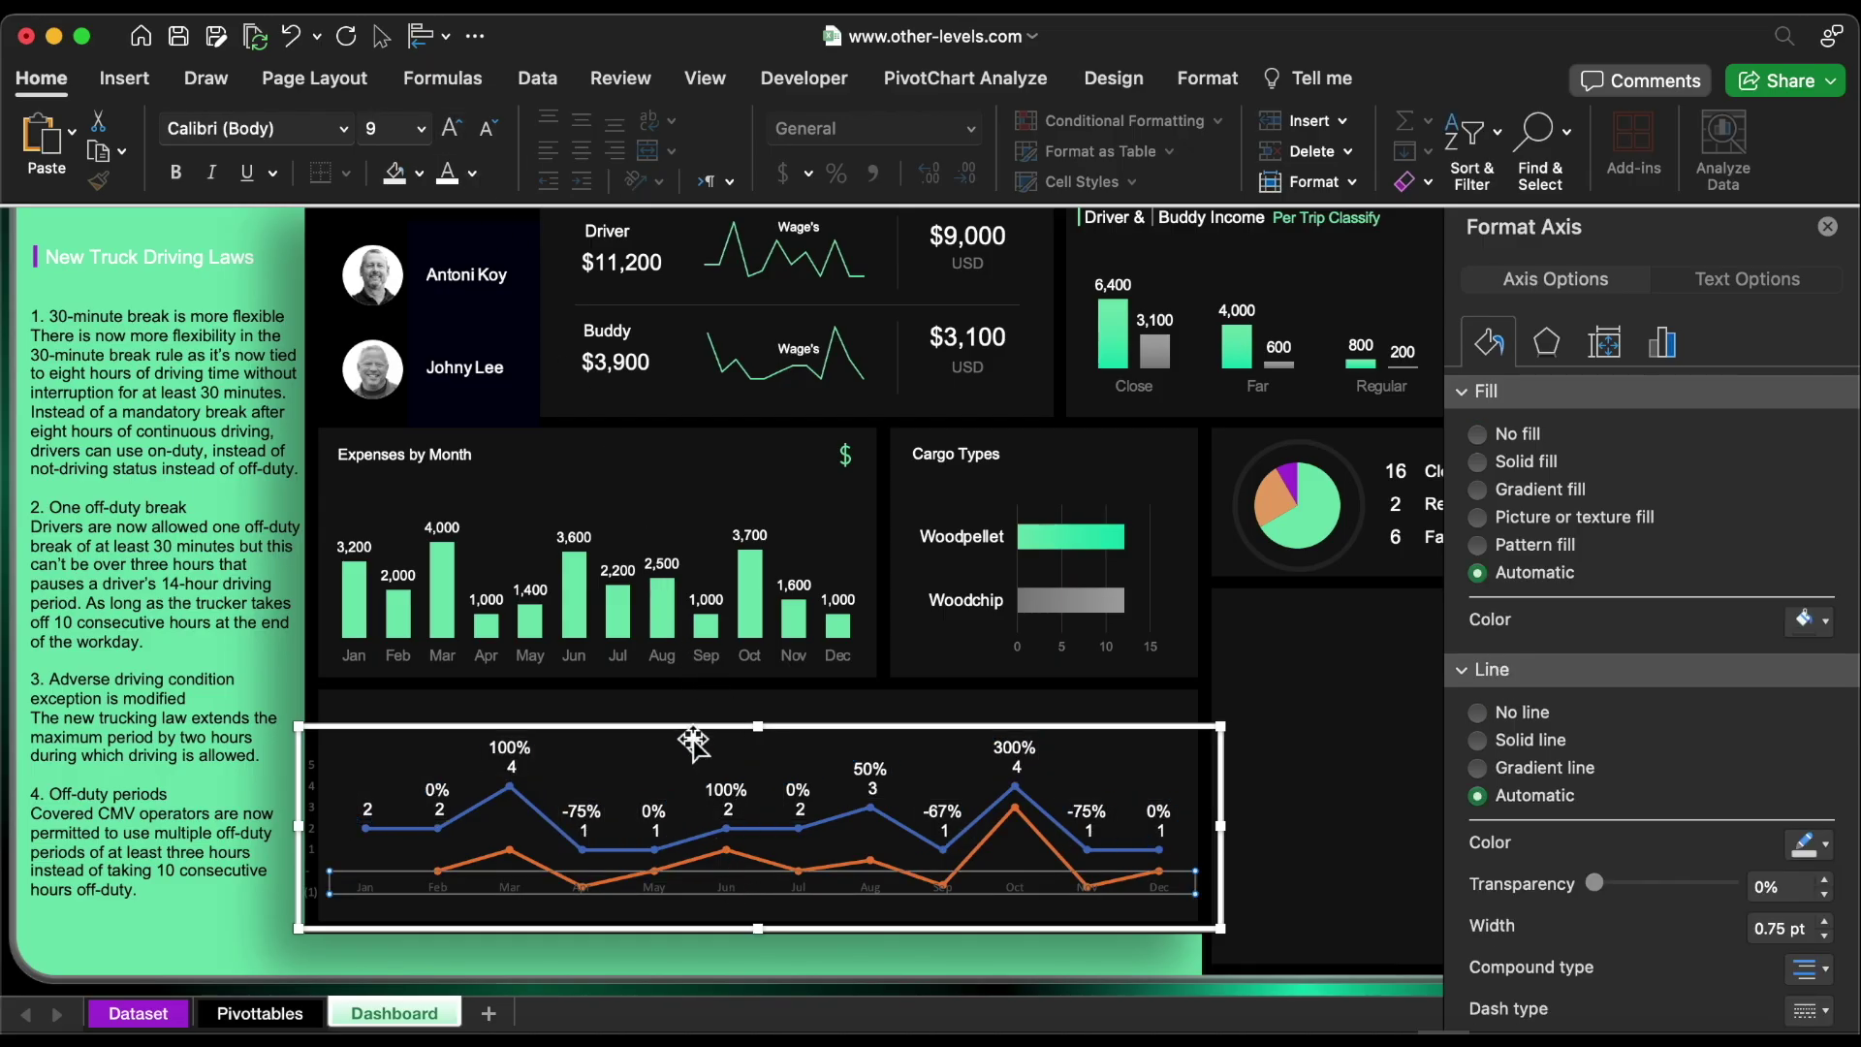
{"action": "left_click", "coordinate": [344, 128]}
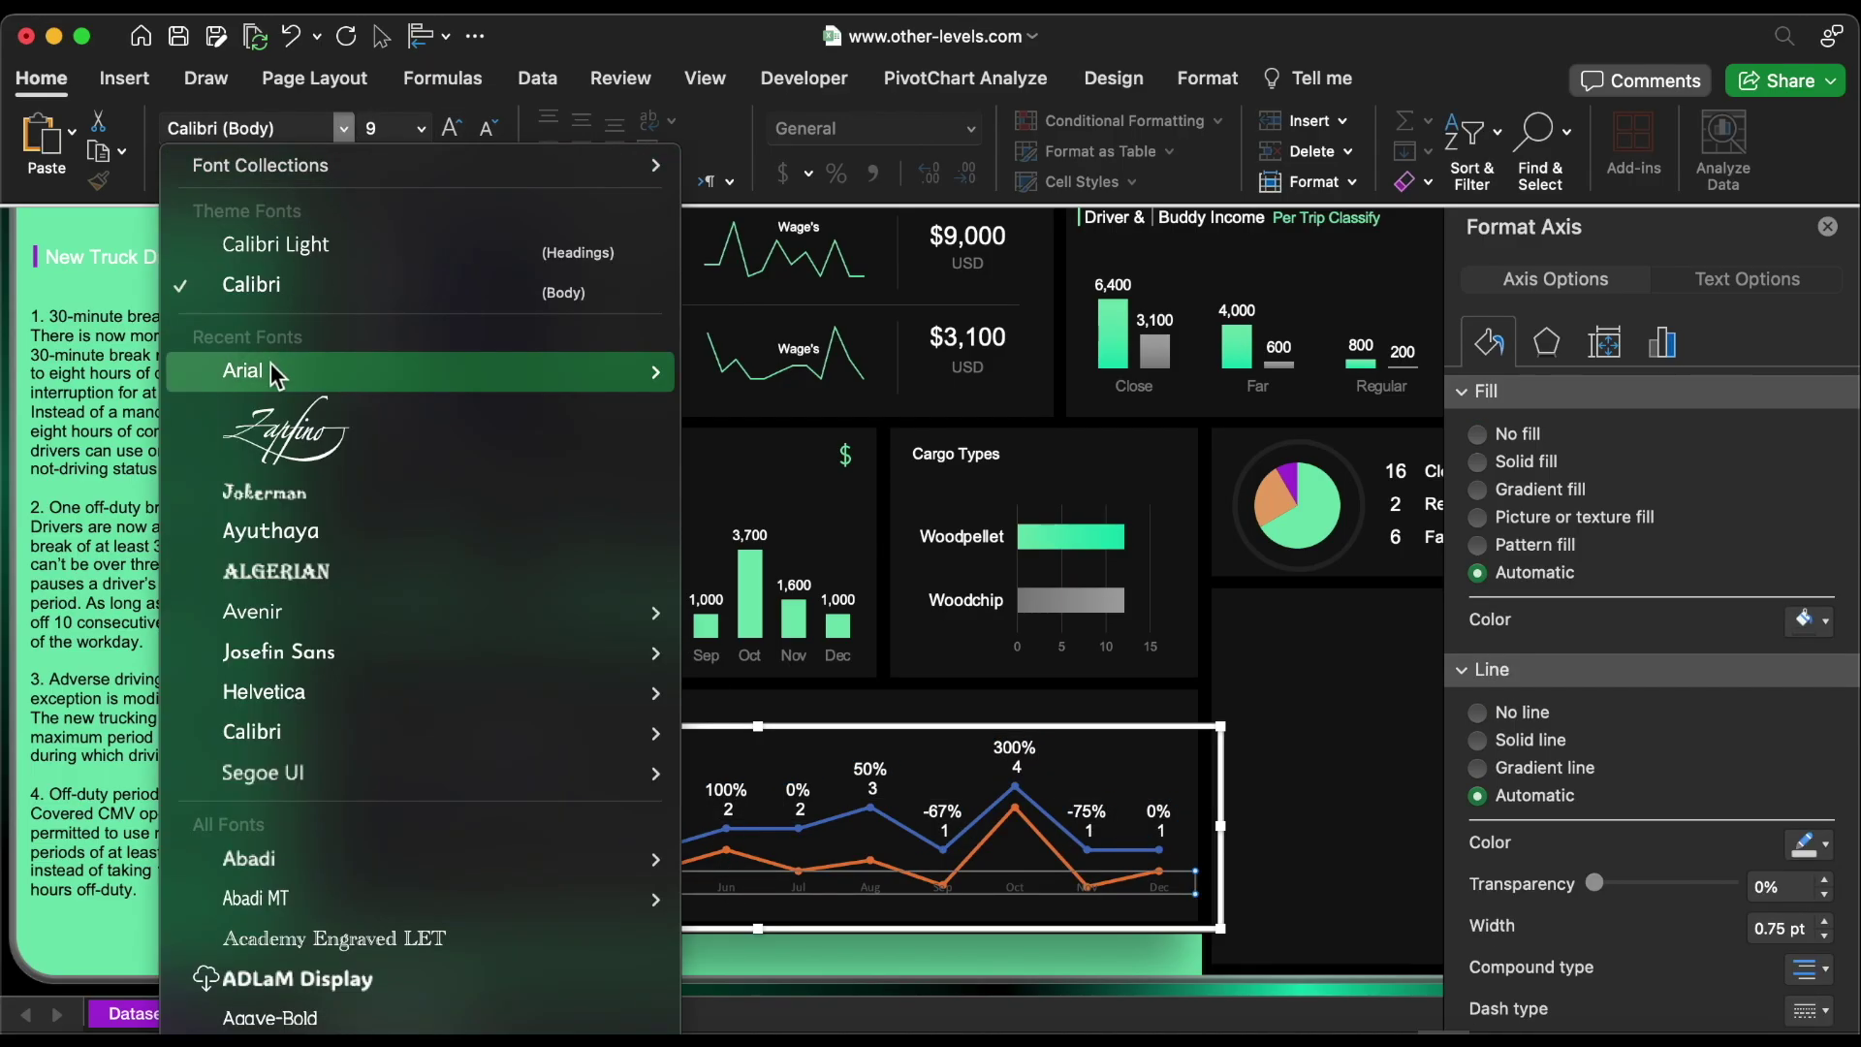
{"action": "left_click", "coordinate": [344, 128]}
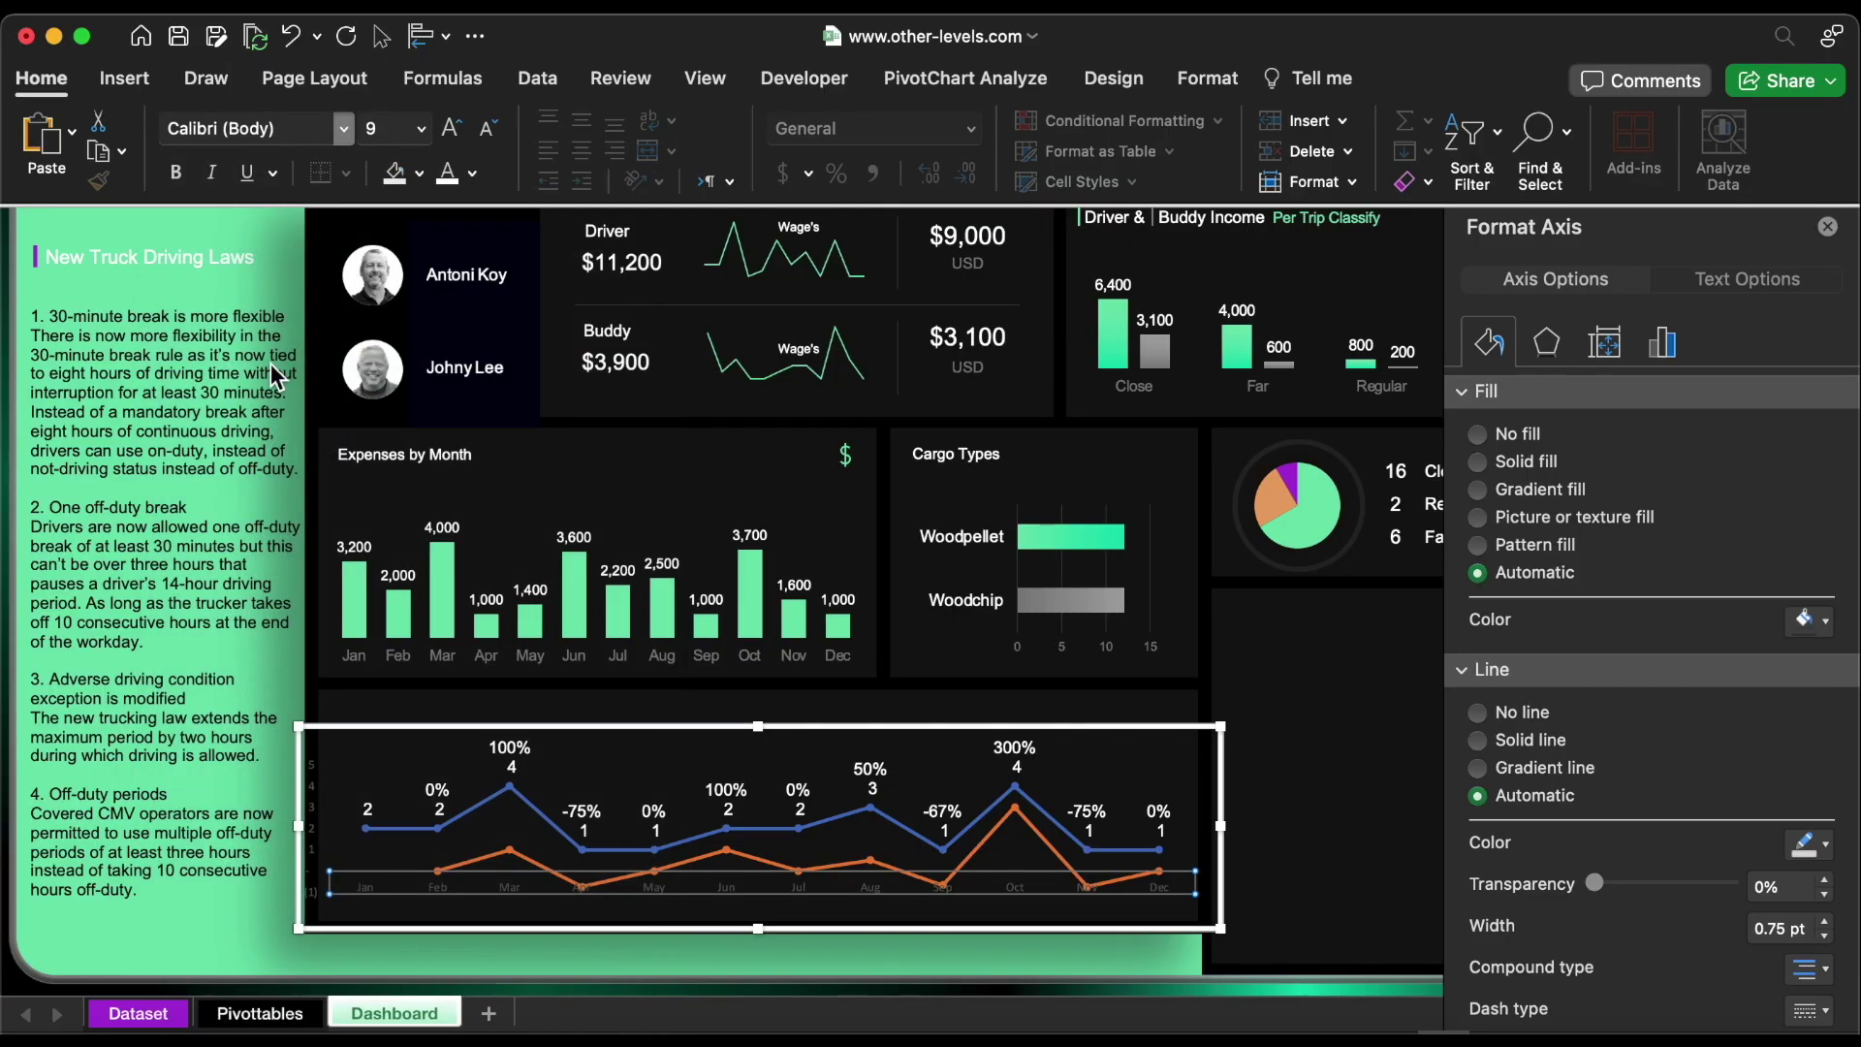
{"action": "left_click", "coordinate": [455, 130]}
{"action": "left_click", "coordinate": [452, 129]}
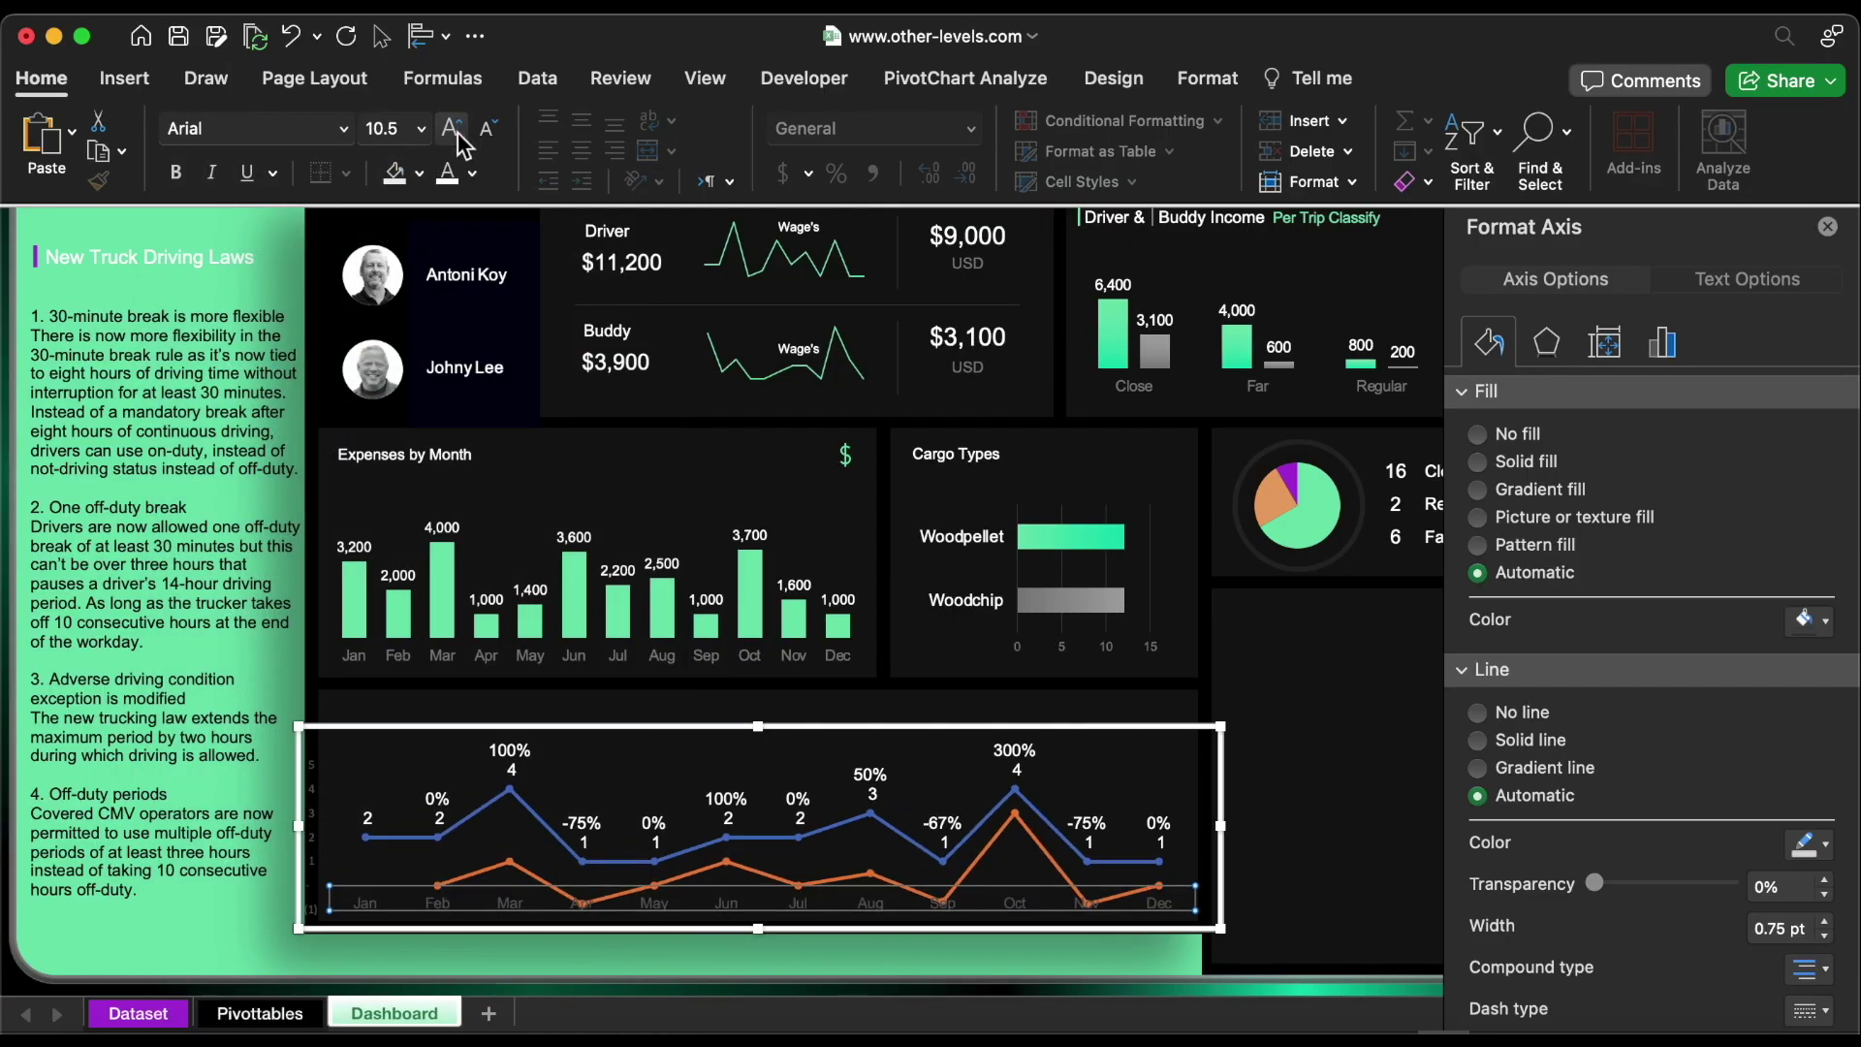
{"action": "left_click", "coordinate": [472, 172]}
{"action": "left_click", "coordinate": [455, 417]}
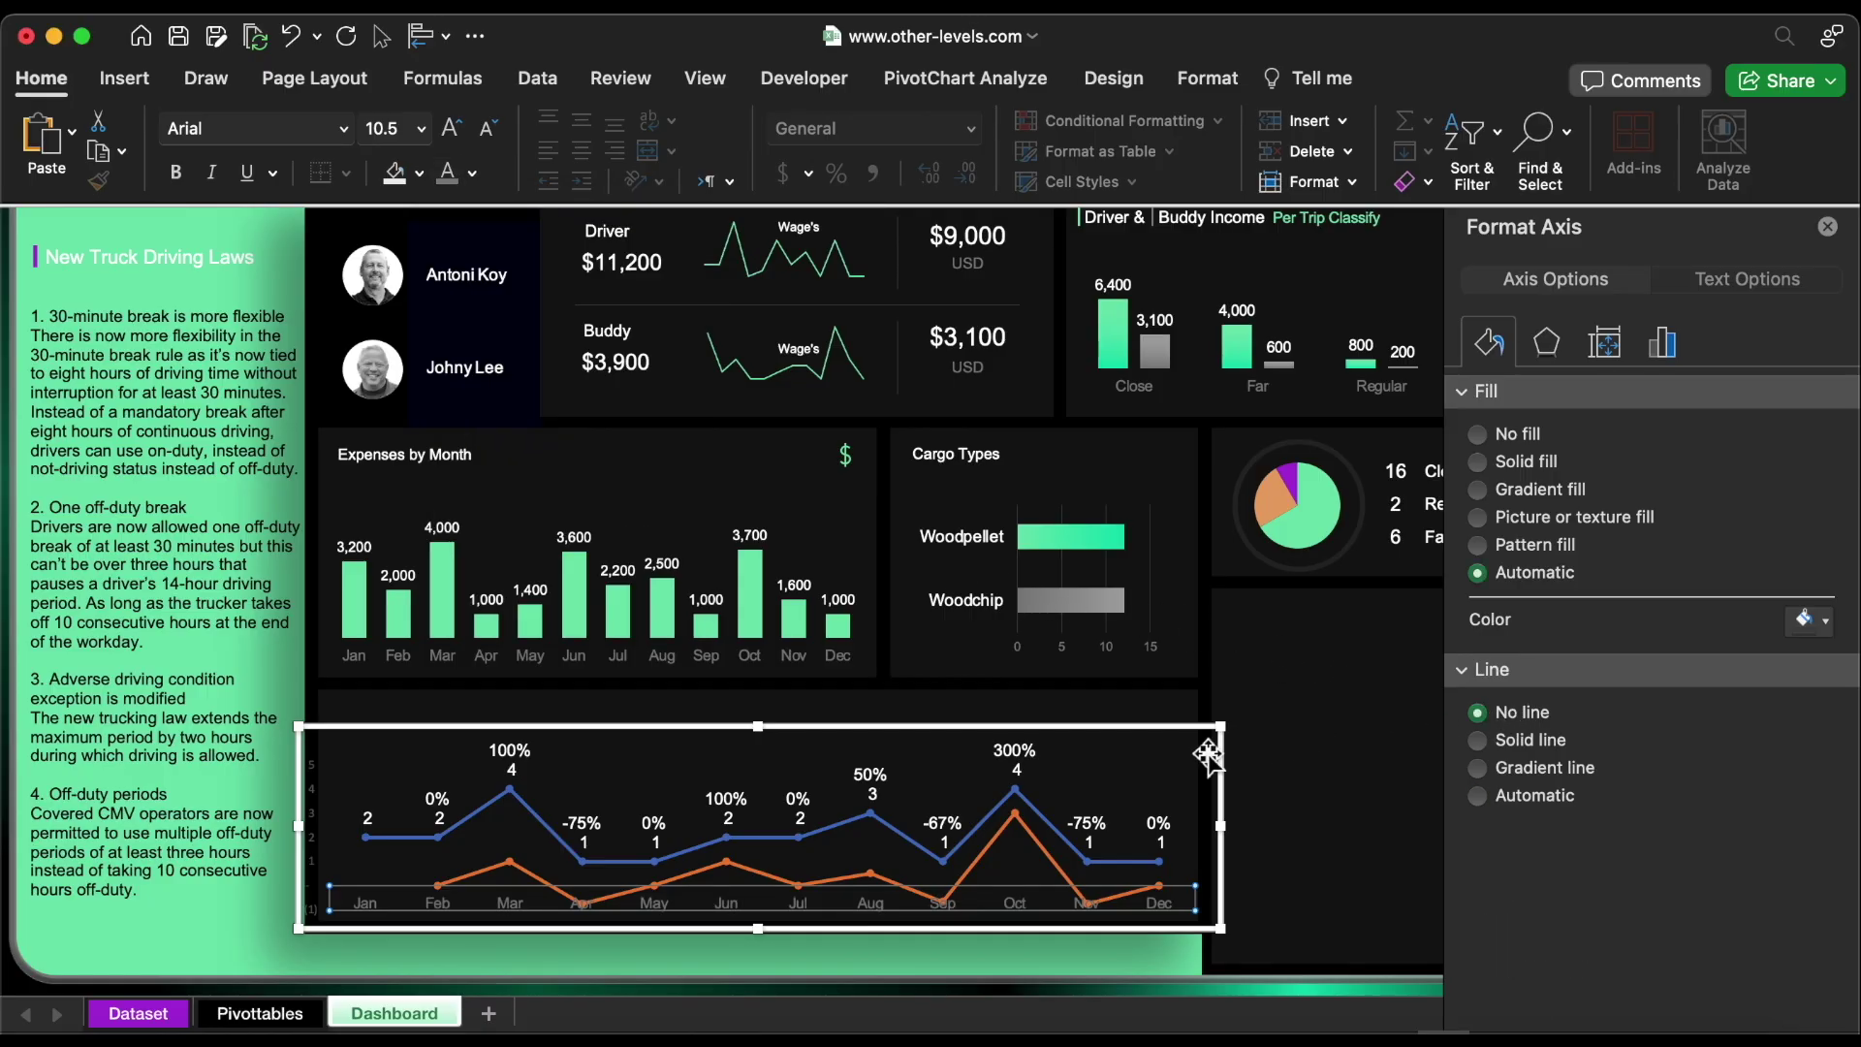
Hide the orange series' line and markers, and set the blue series' markers to None
{"action": "left_click", "coordinate": [1037, 841]}
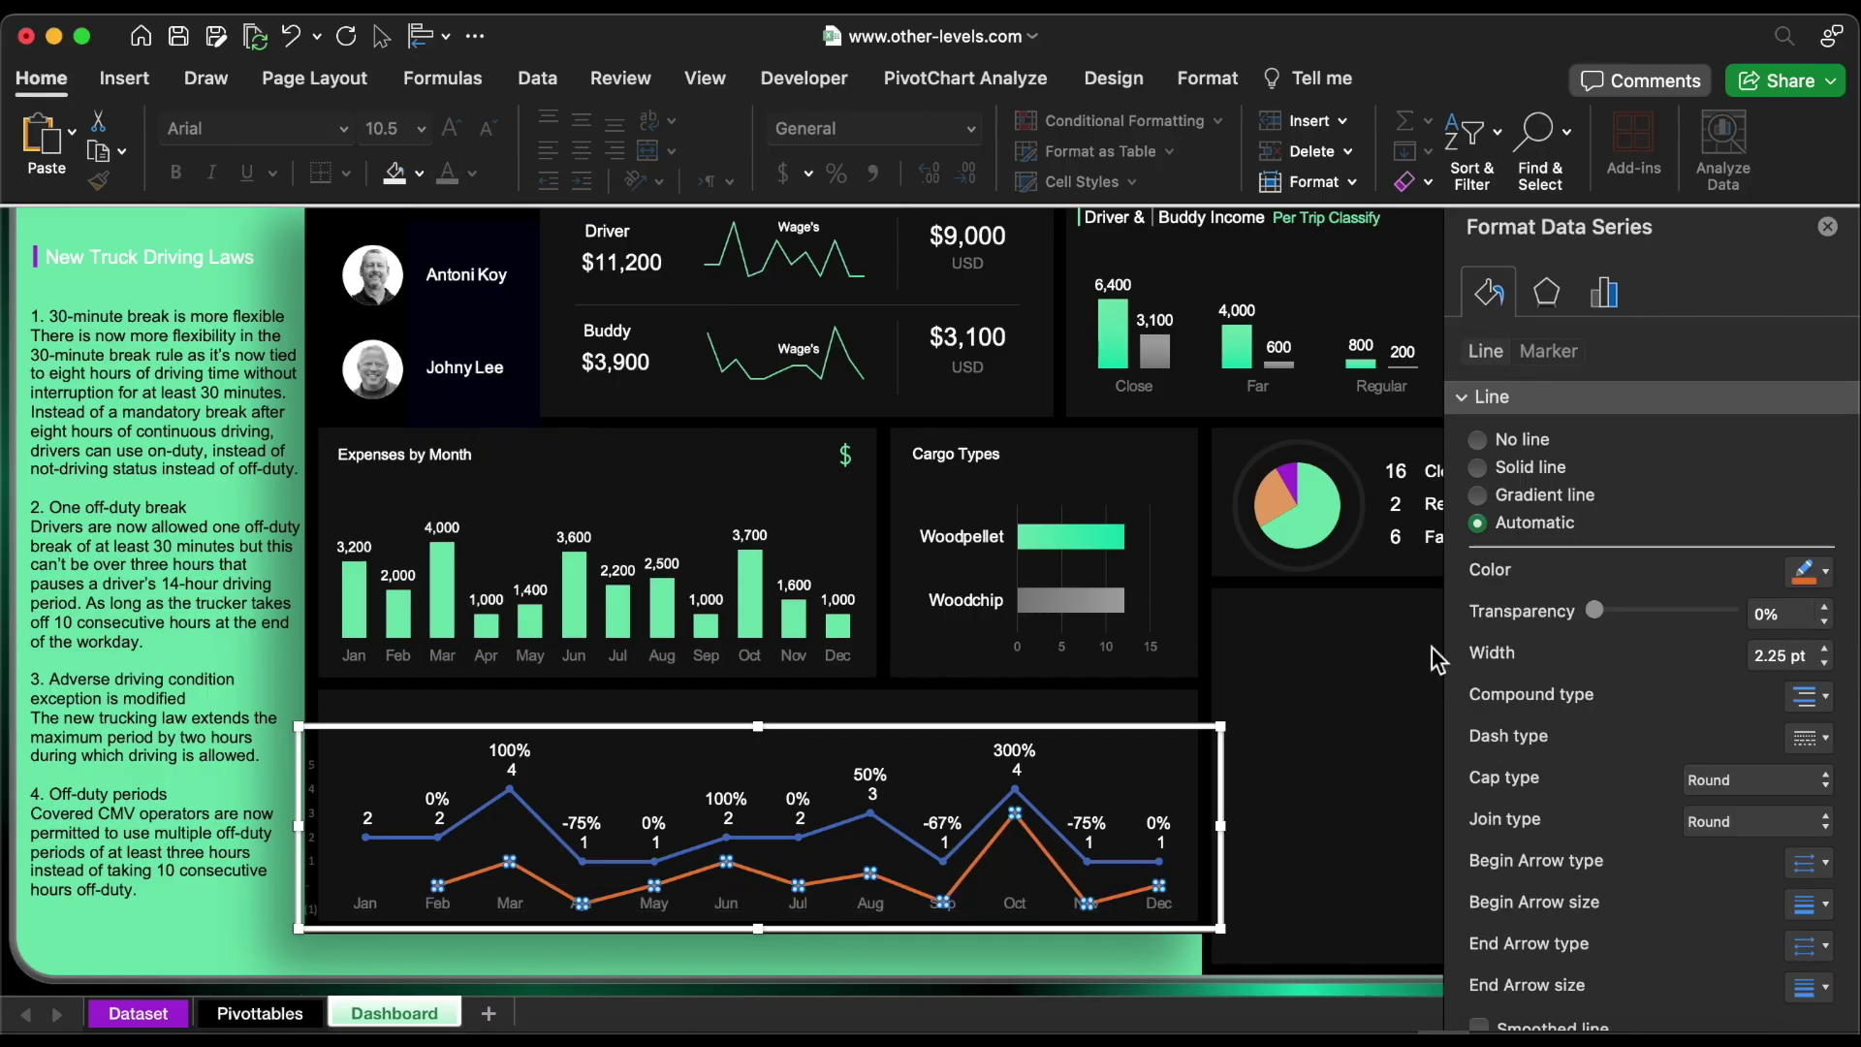
{"action": "left_click", "coordinate": [1477, 439]}
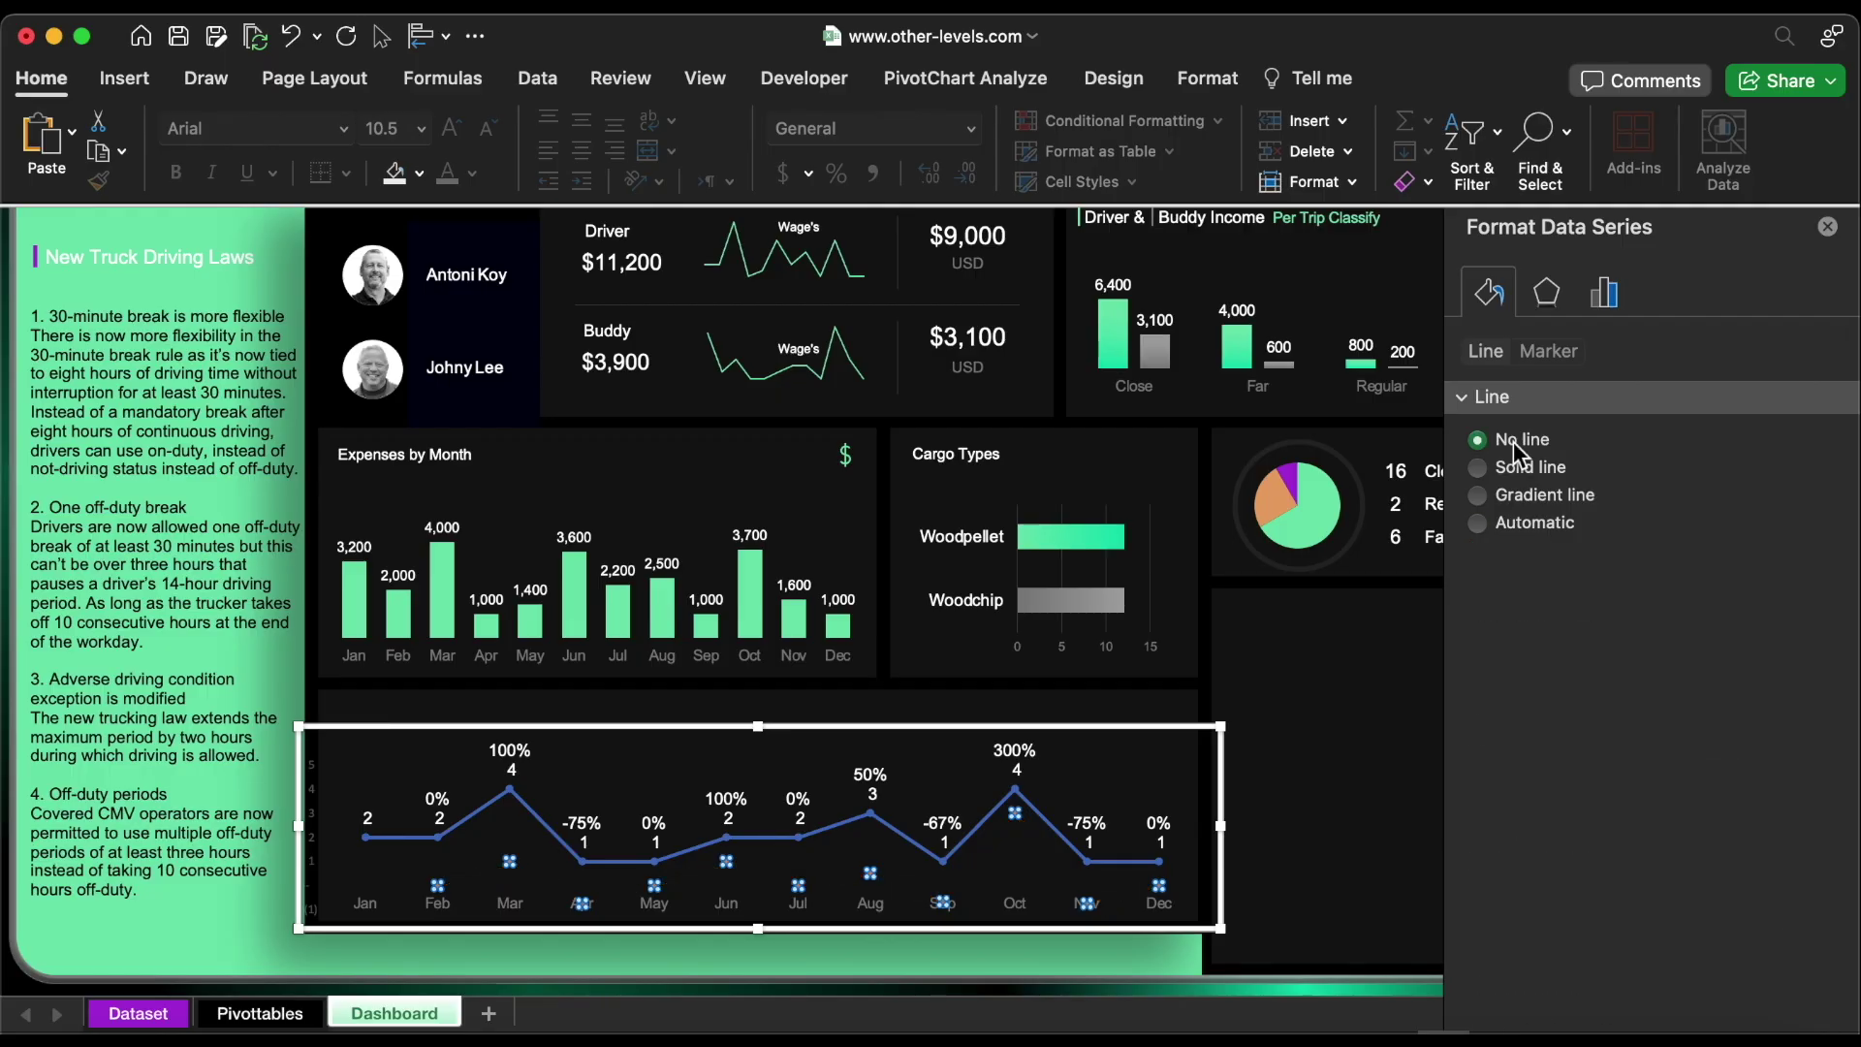
{"action": "left_click", "coordinate": [1547, 354]}
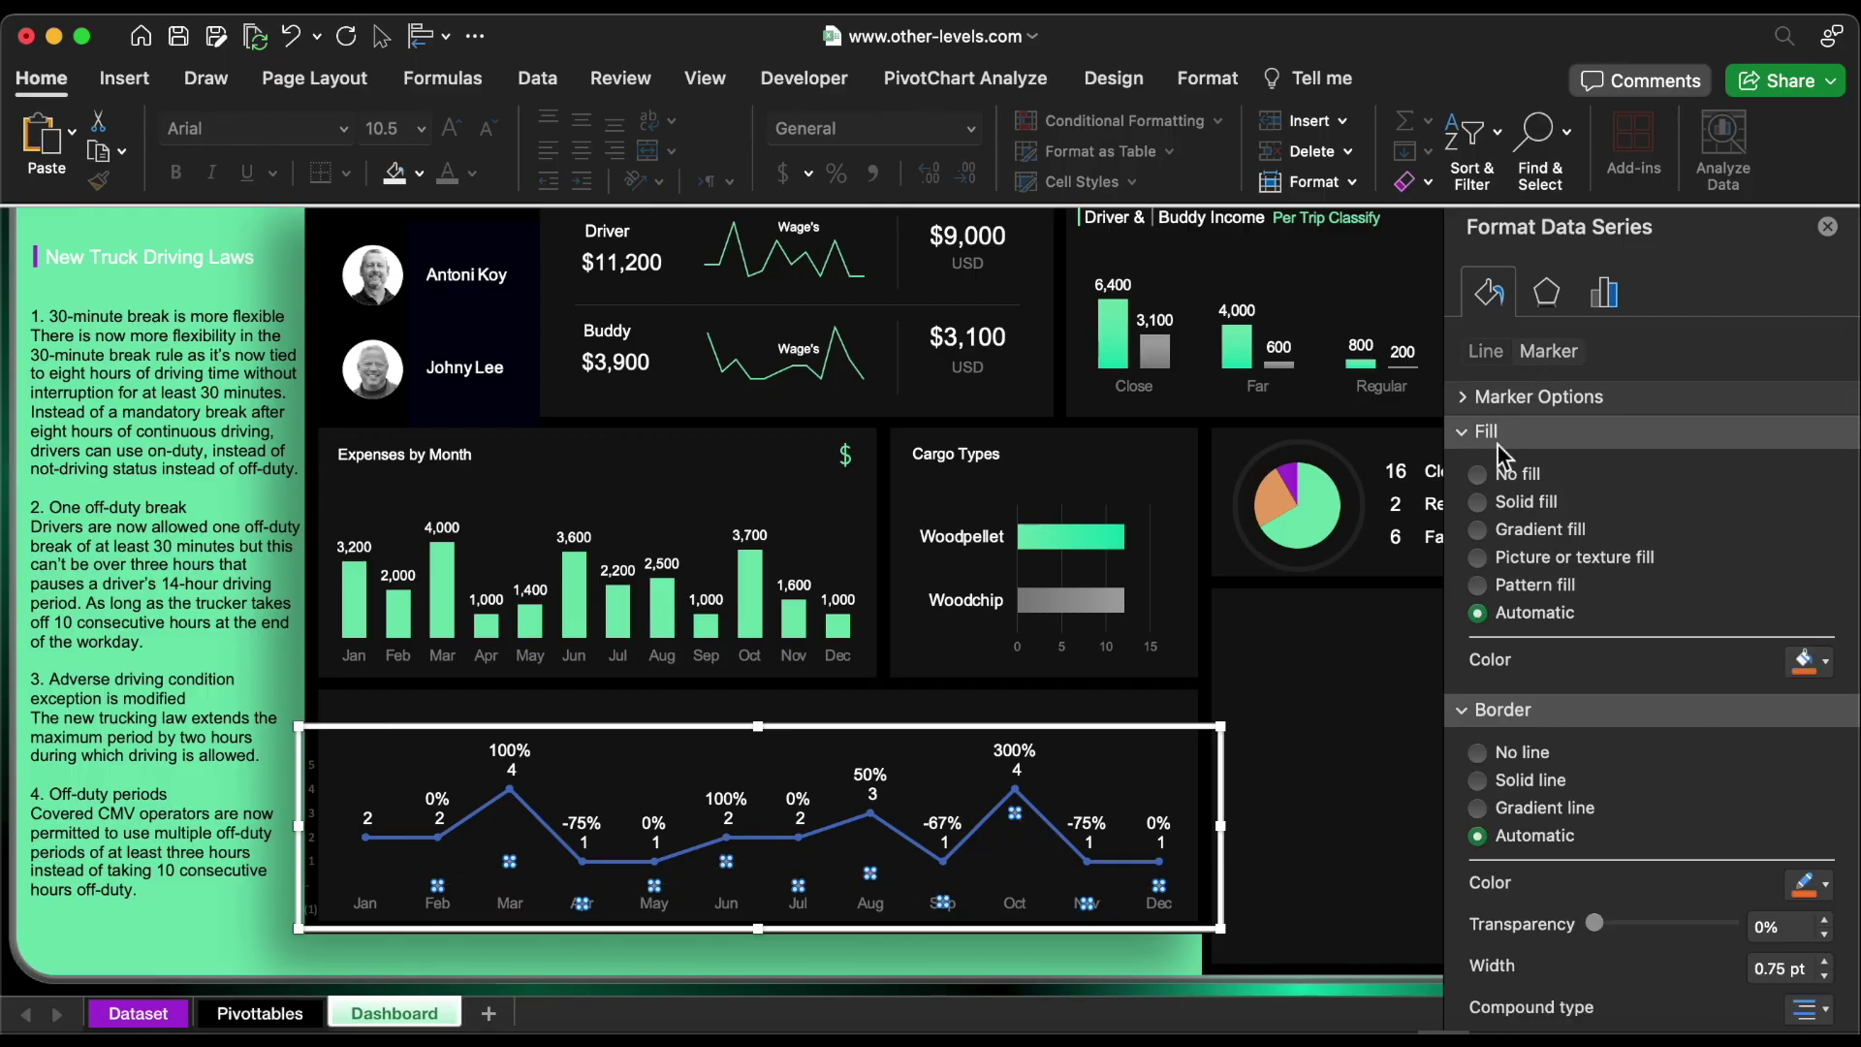
{"action": "left_click", "coordinate": [1495, 477]}
{"action": "left_click", "coordinate": [1507, 399]}
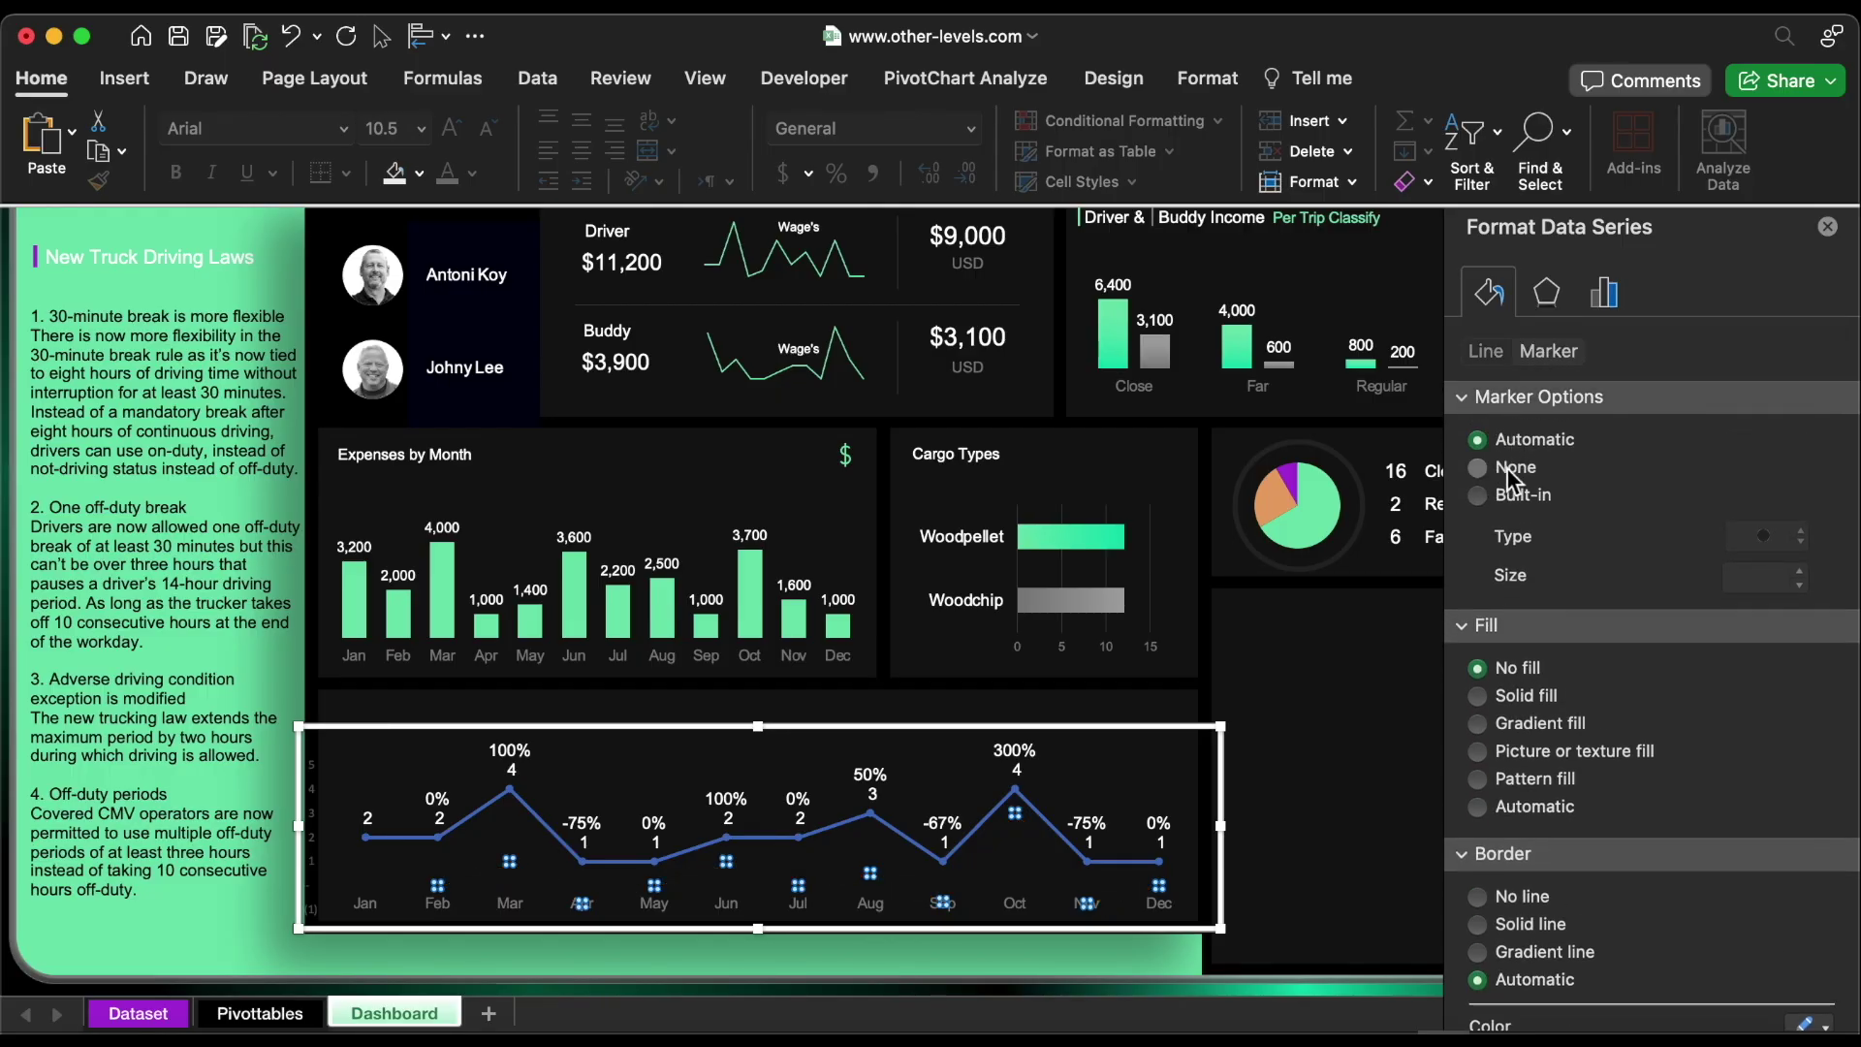
{"action": "left_click", "coordinate": [1018, 787]}
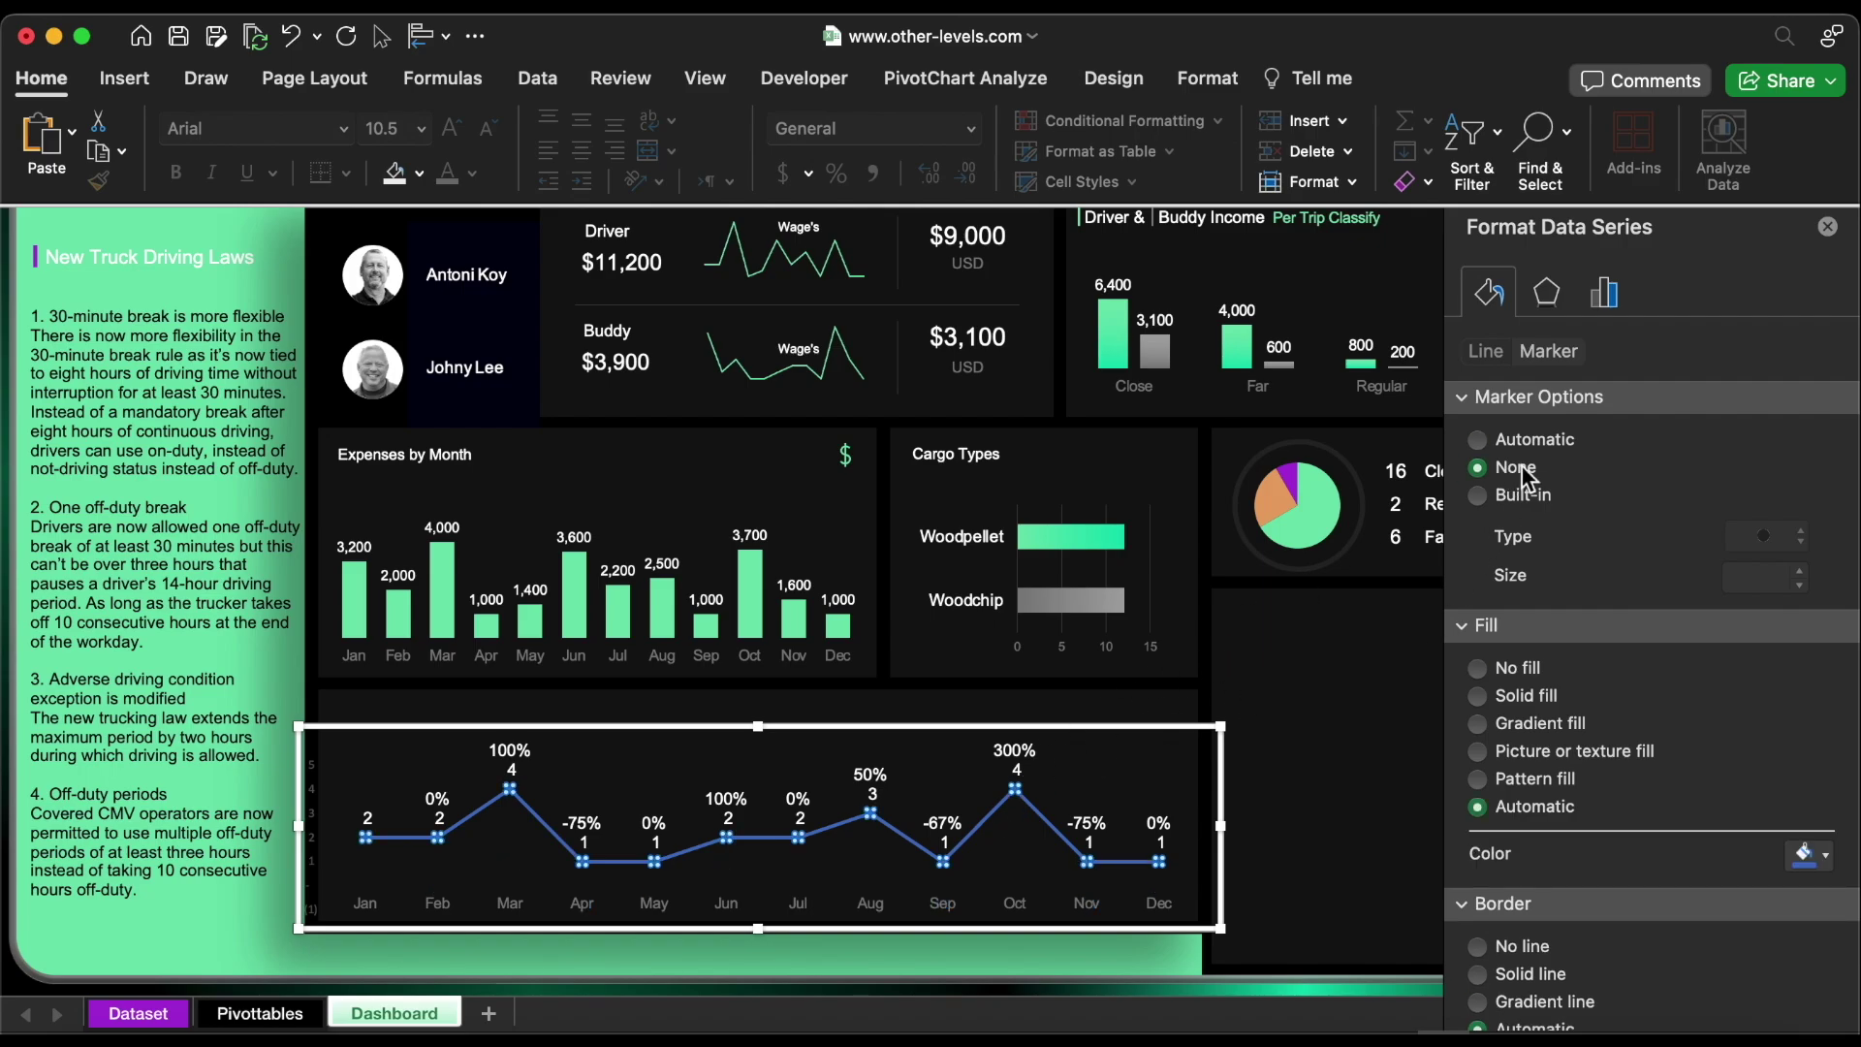
Remove the monthly trips line's marker fill and make the line solid purple with a width of 1.25 pt
{"action": "left_click", "coordinate": [1517, 670]}
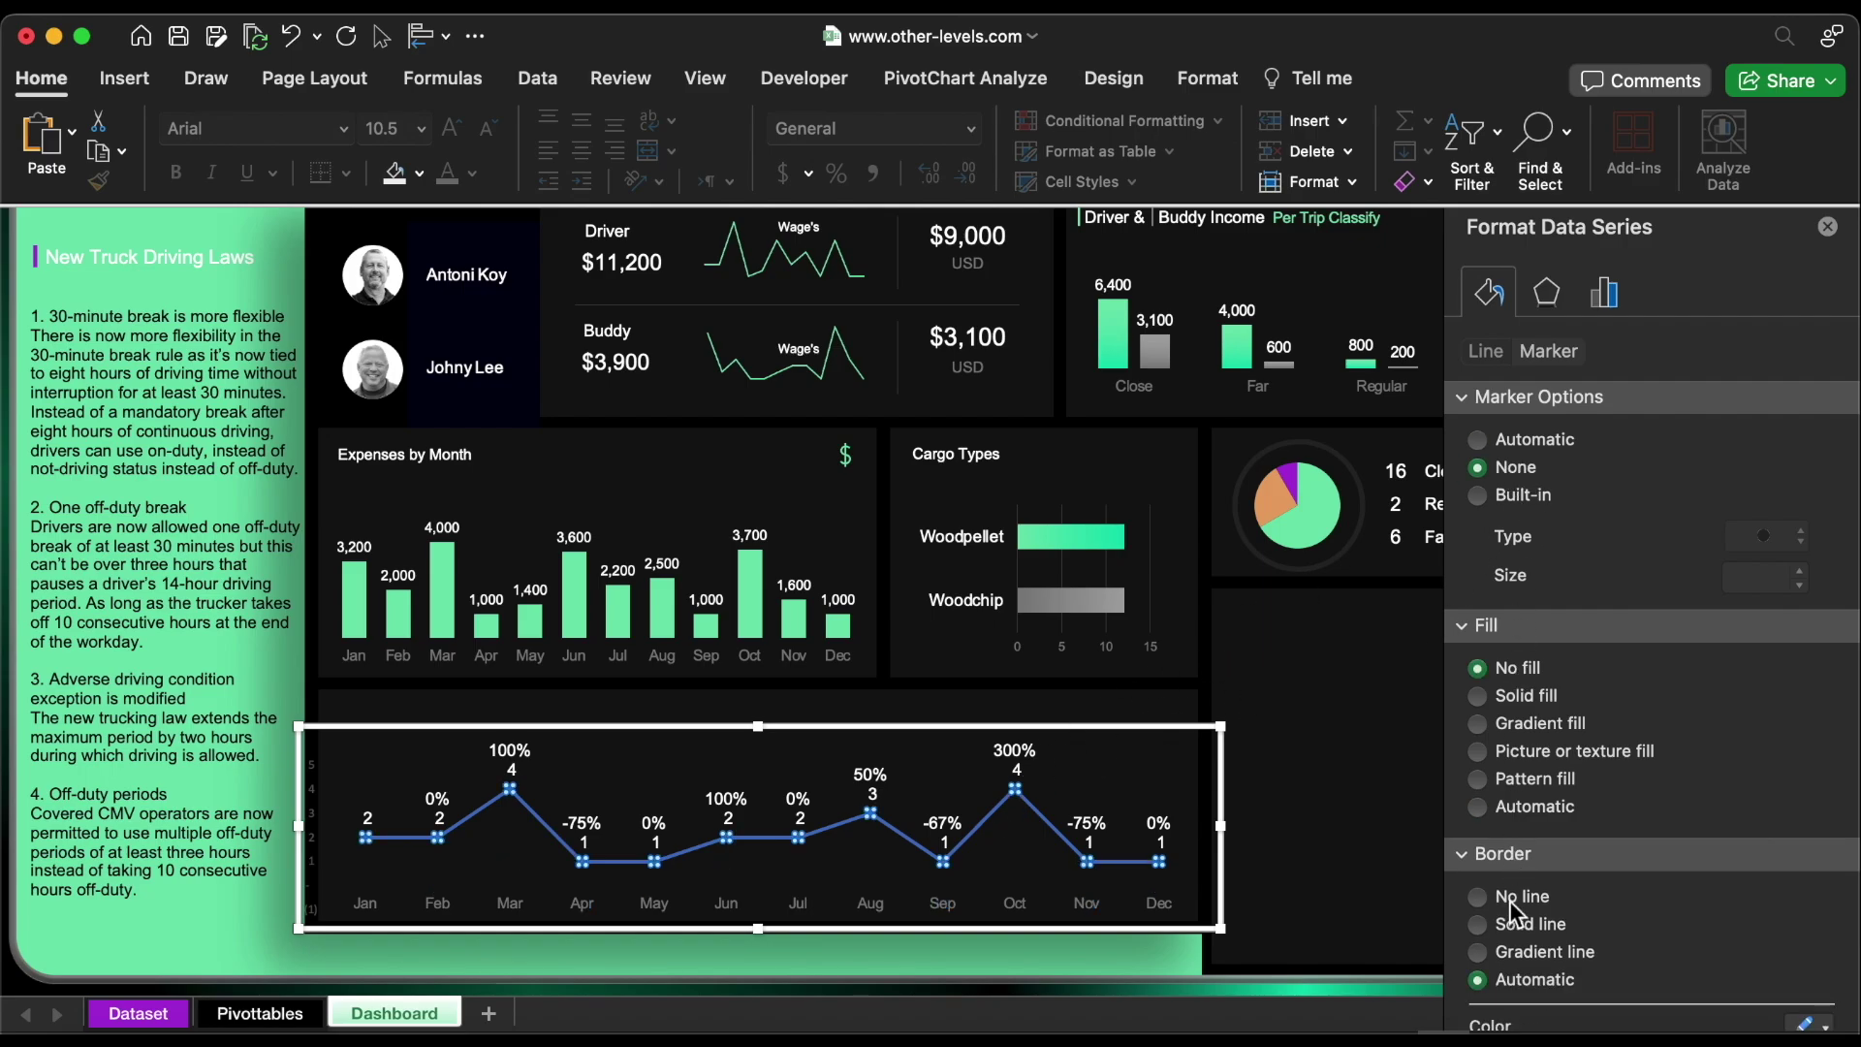
{"action": "left_click", "coordinate": [1487, 352]}
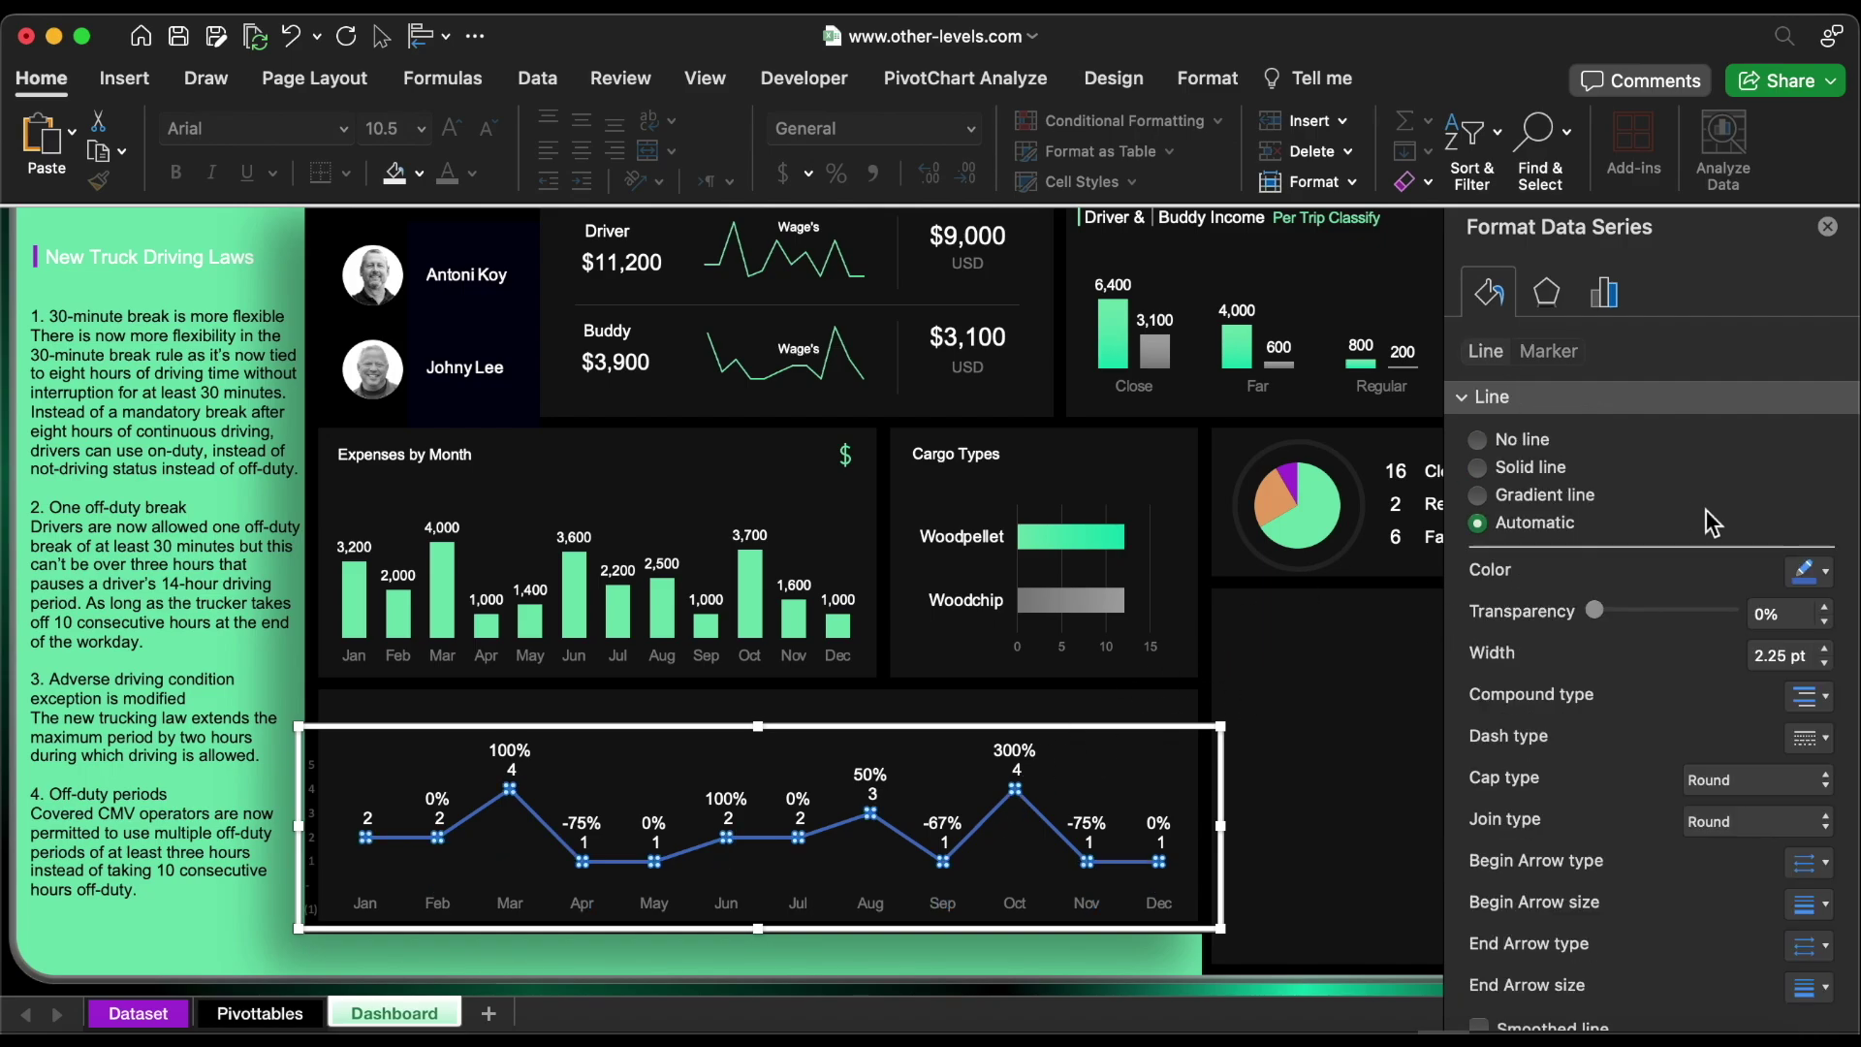
{"action": "left_click", "coordinate": [1826, 667]}
{"action": "left_click", "coordinate": [1825, 667]}
{"action": "left_click", "coordinate": [1812, 574]}
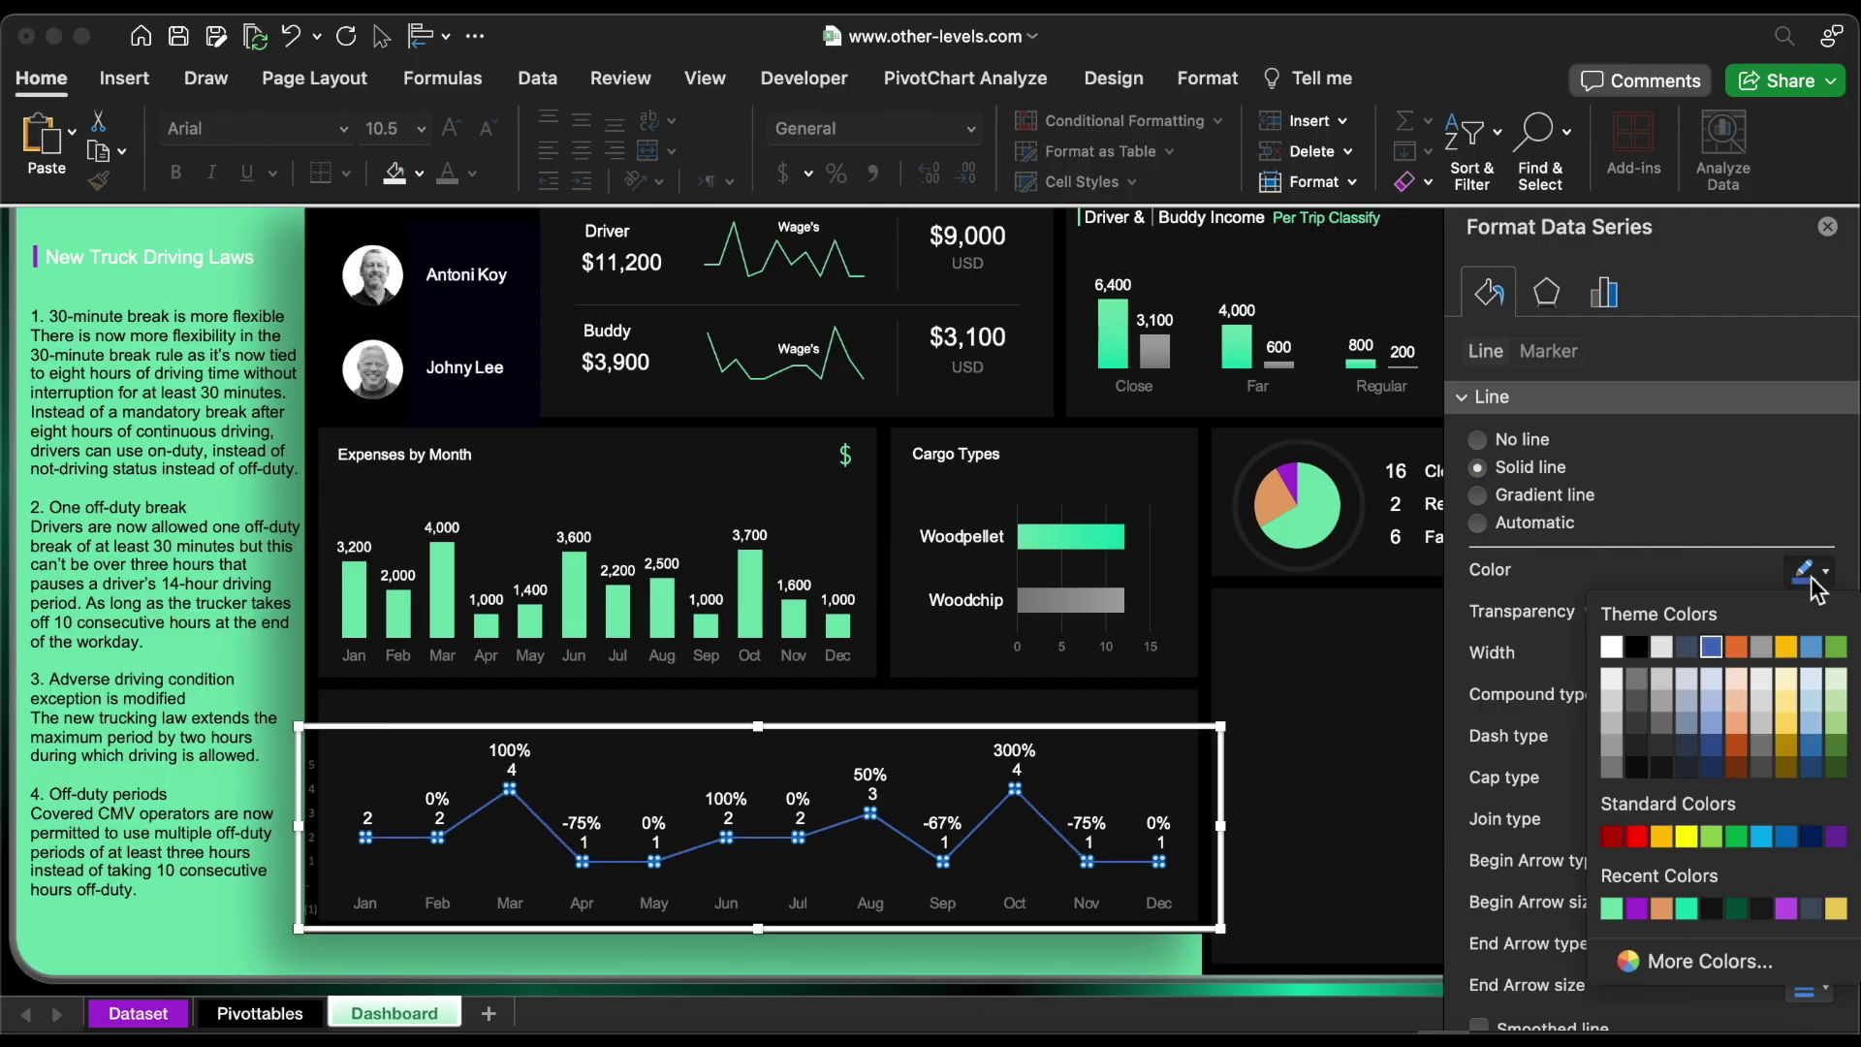
{"action": "left_click", "coordinate": [1637, 908]}
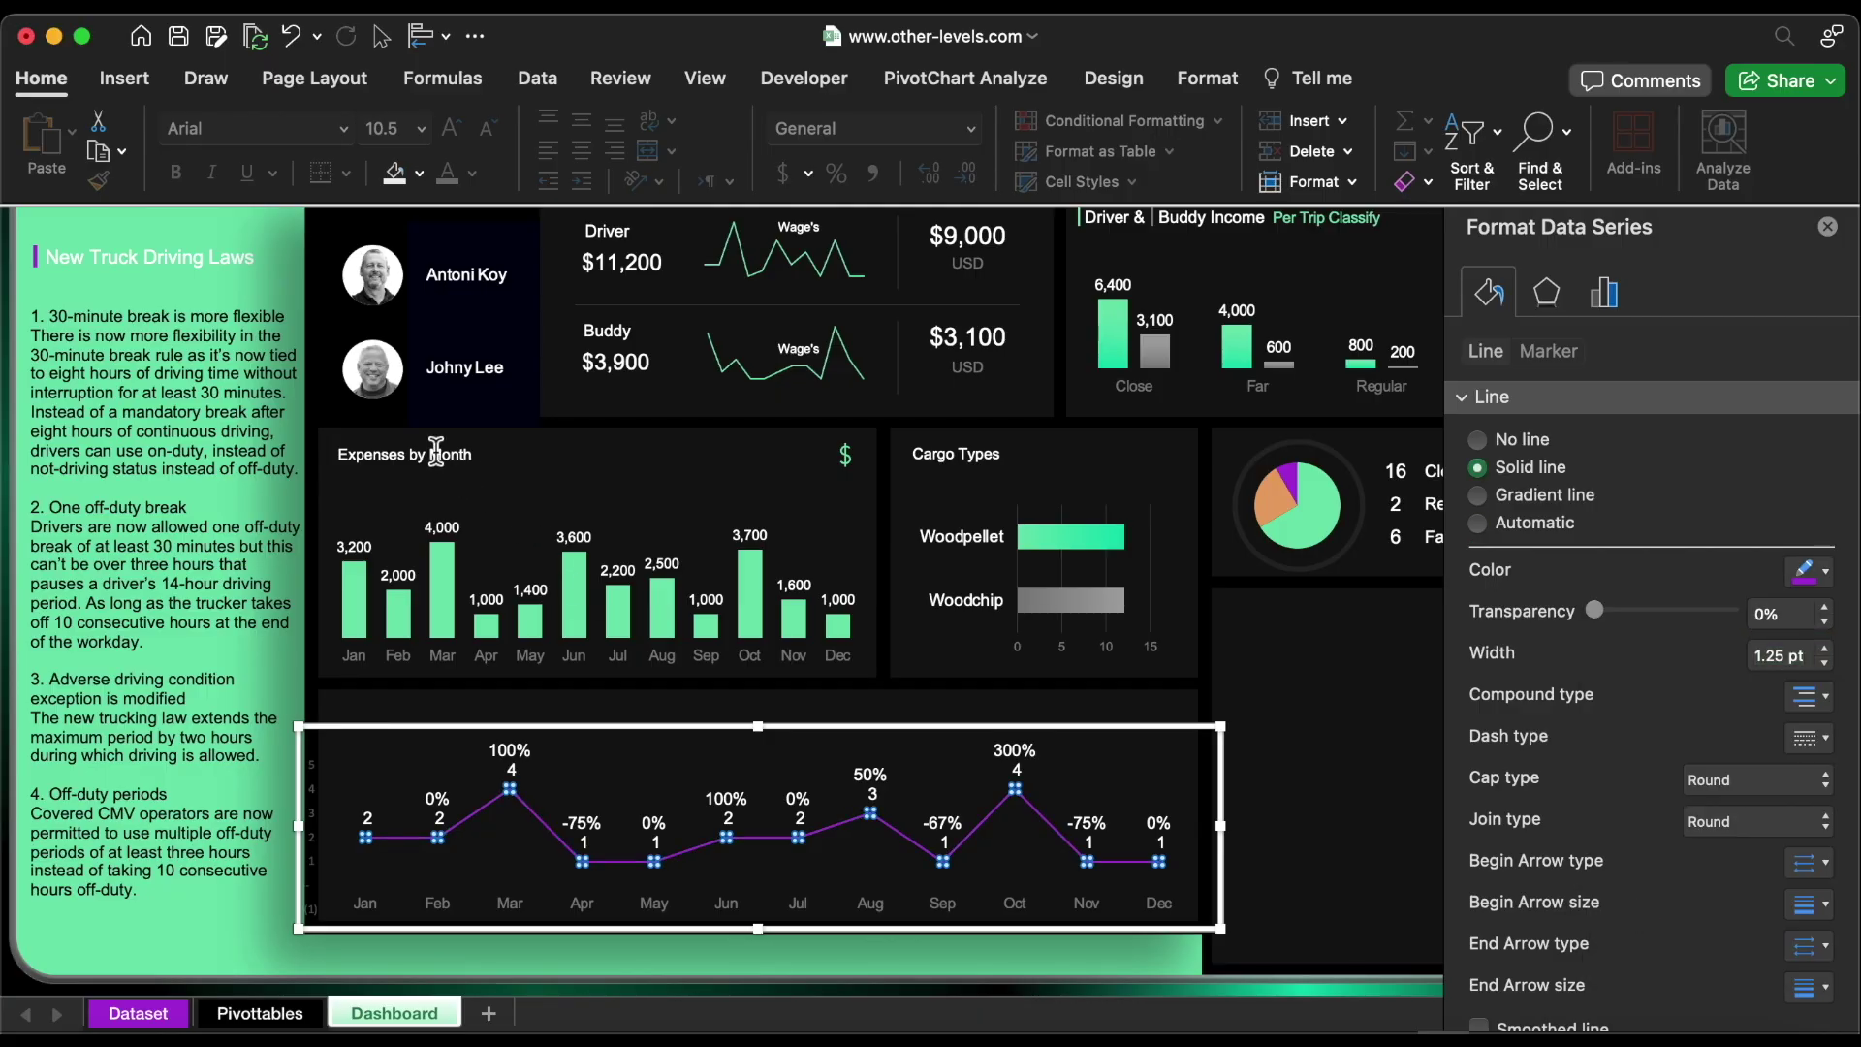
Copy the Expenses by Month title above the line chart, reword it as Trips by Month, and delete the chart's vertical axis
{"action": "left_click_drag", "start_coordinate": [445, 454], "coordinate": [463, 698]}
{"action": "double_click", "coordinate": [364, 715]}
{"action": "type", "text": "Trips by Month"}
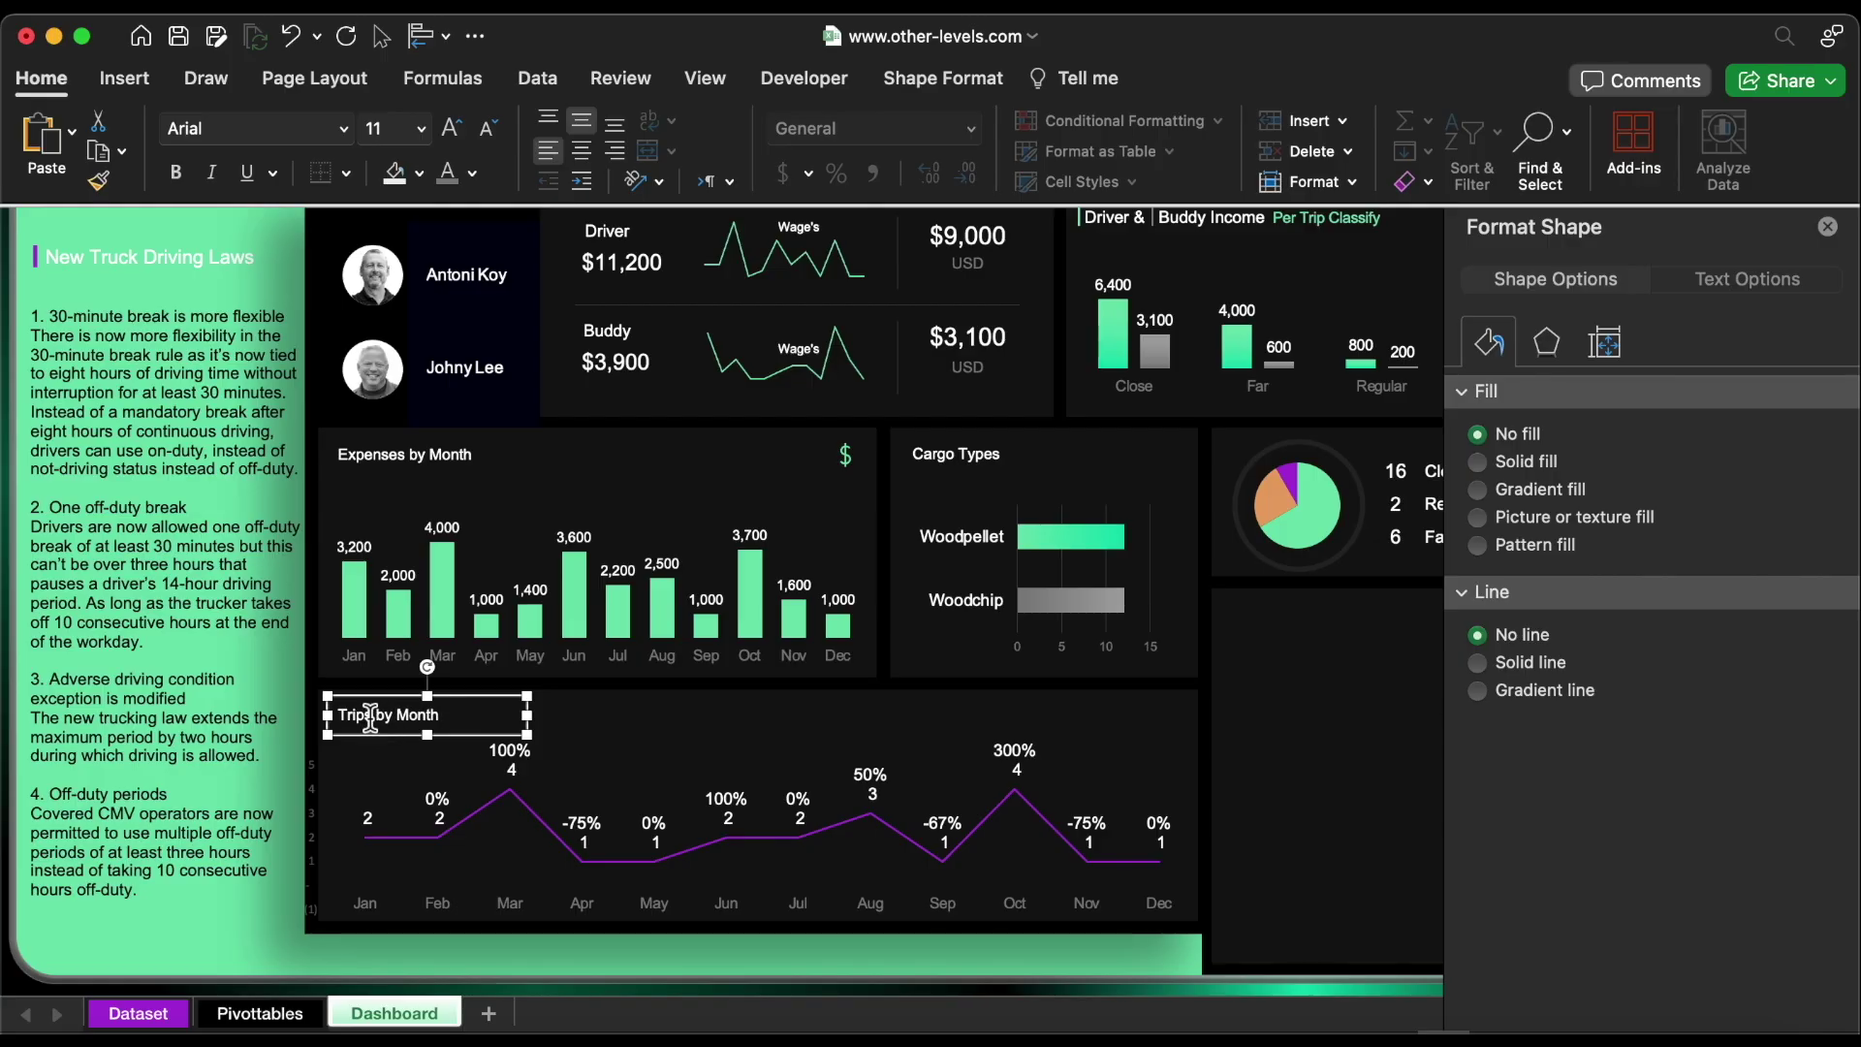
{"action": "left_click", "coordinate": [315, 802]}
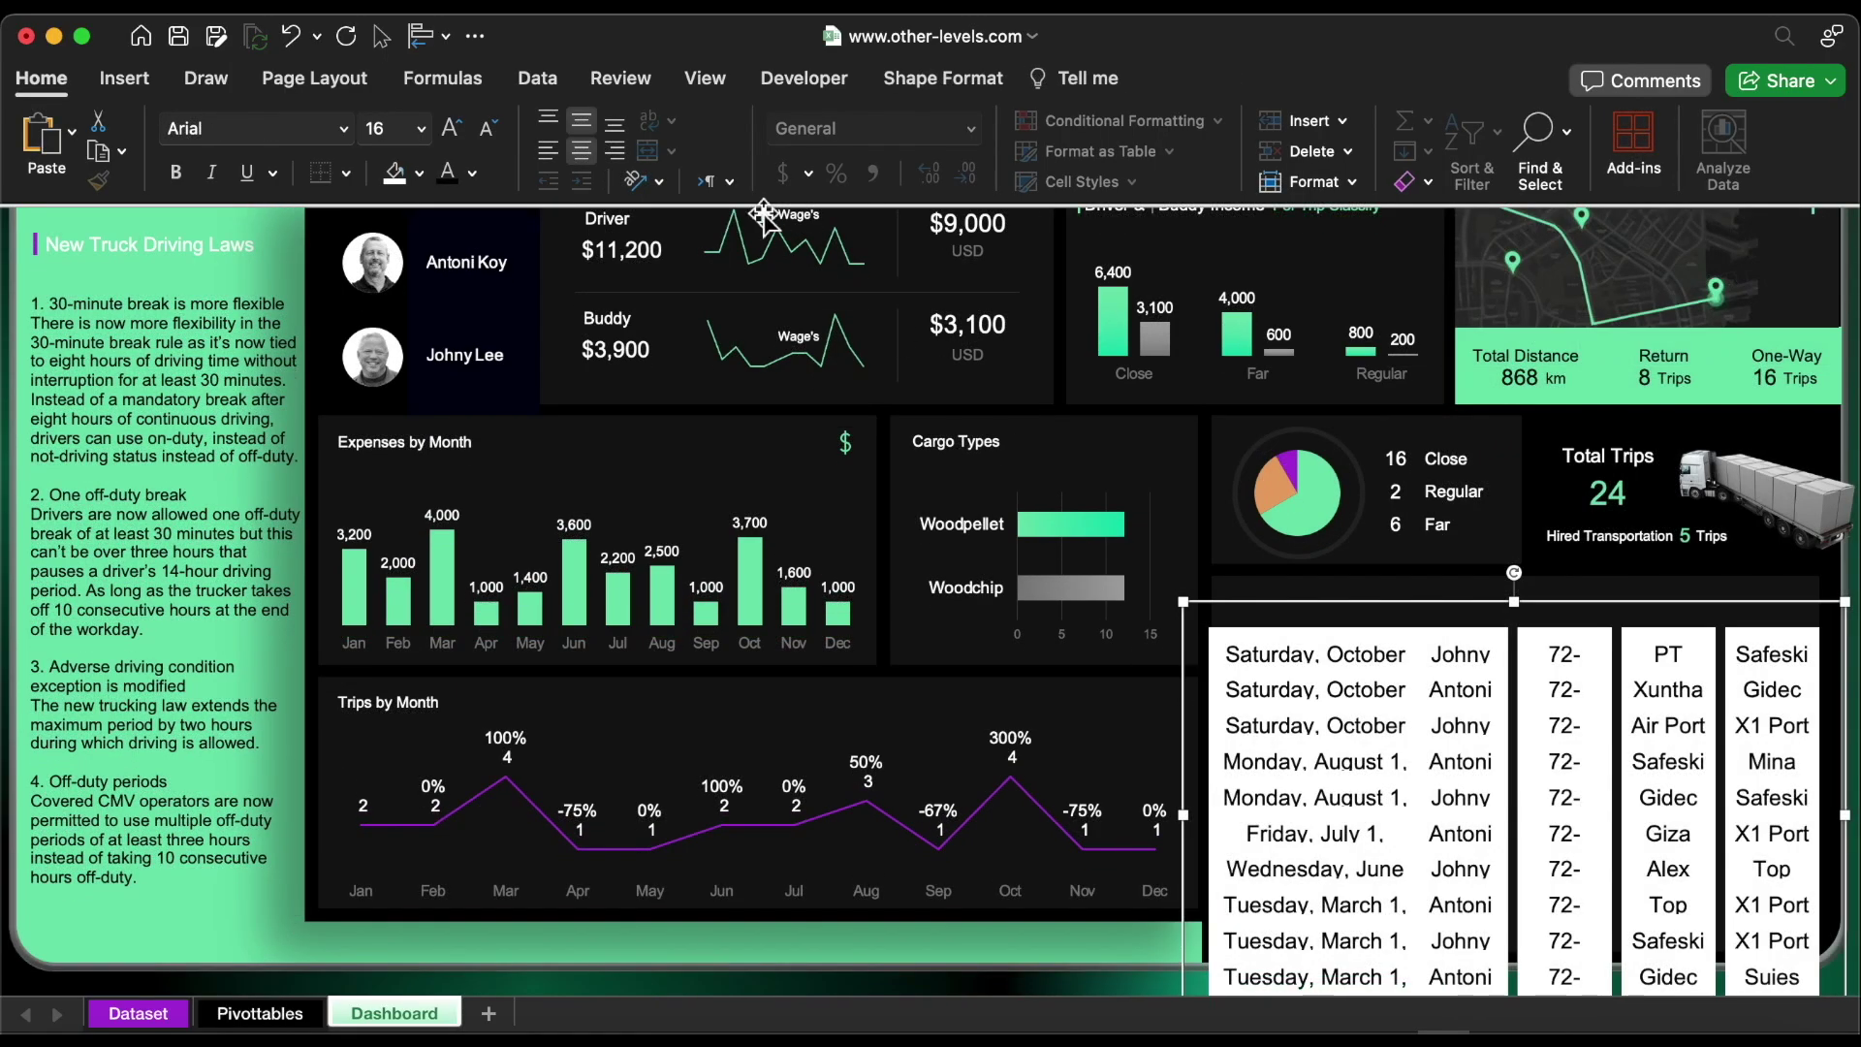
Remove the fill from the recent trips text boxes and set their text to white, size 11
{"action": "left_click", "coordinate": [472, 174]}
{"action": "left_click", "coordinate": [456, 220]}
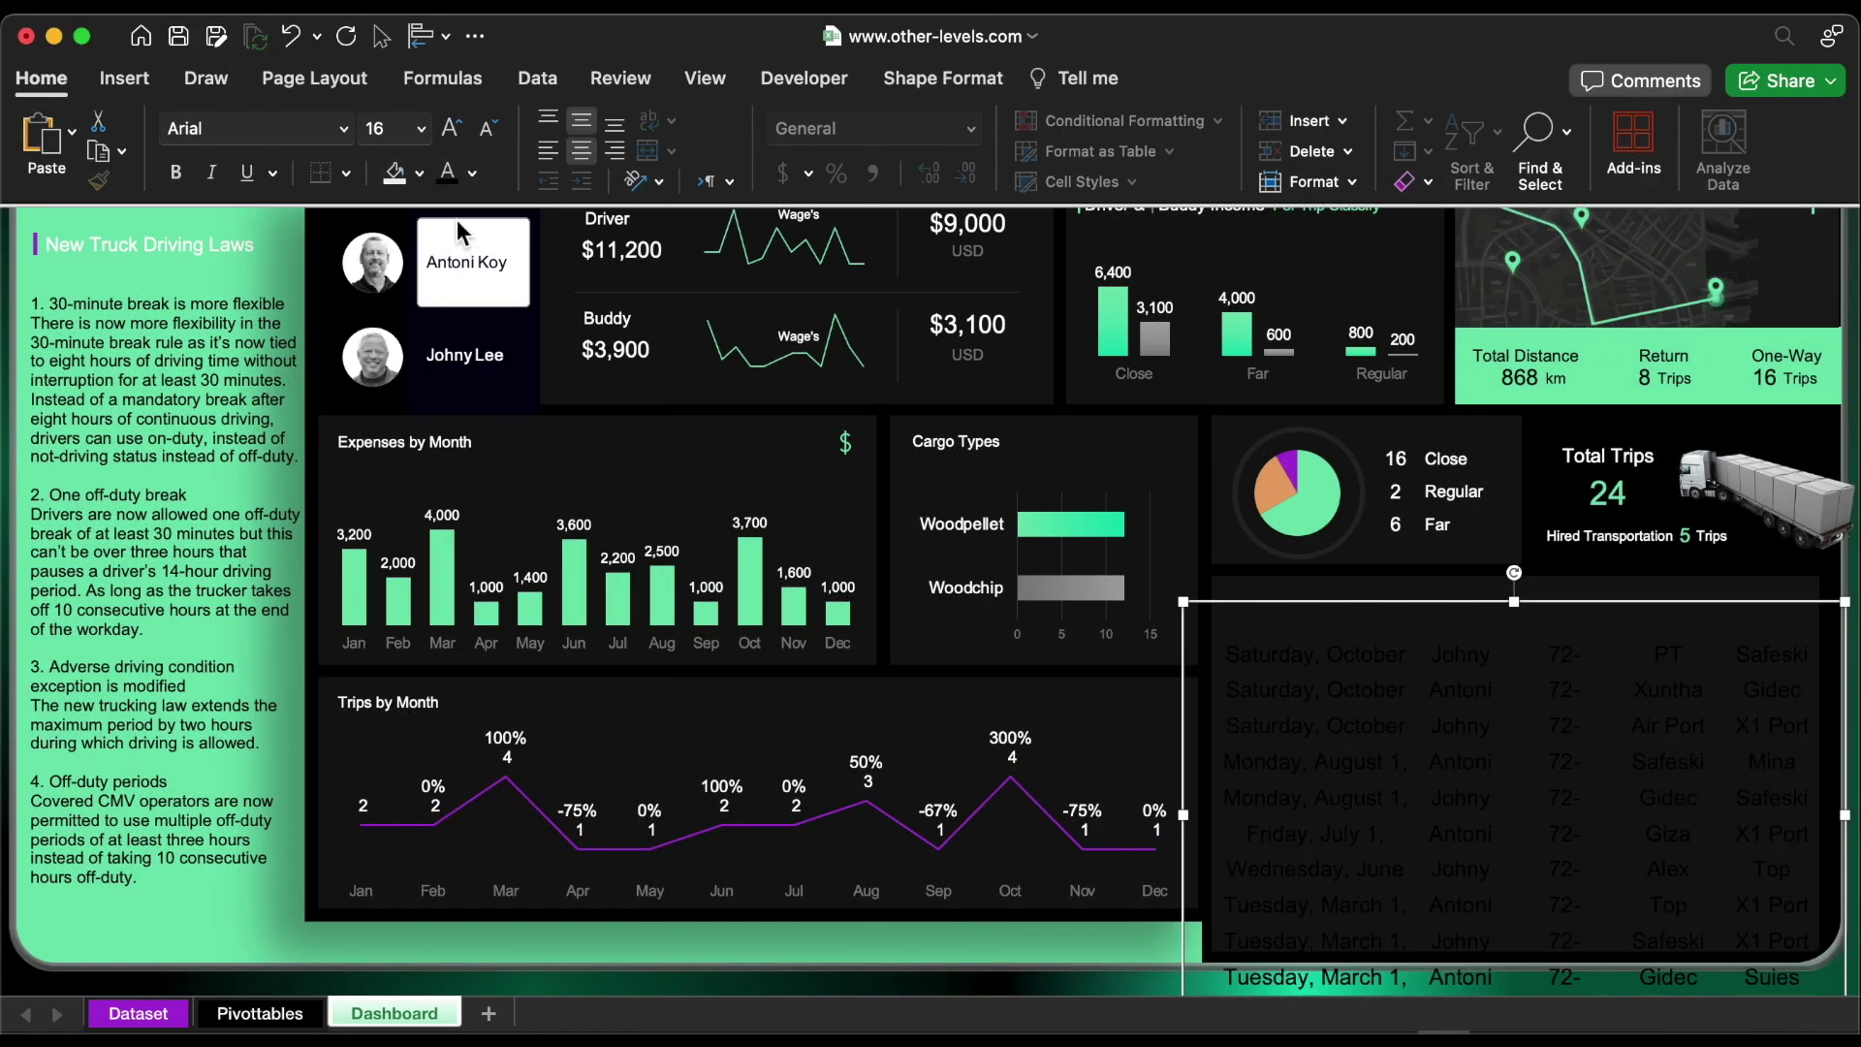
{"action": "left_click", "coordinate": [472, 175]}
{"action": "left_click", "coordinate": [454, 299]}
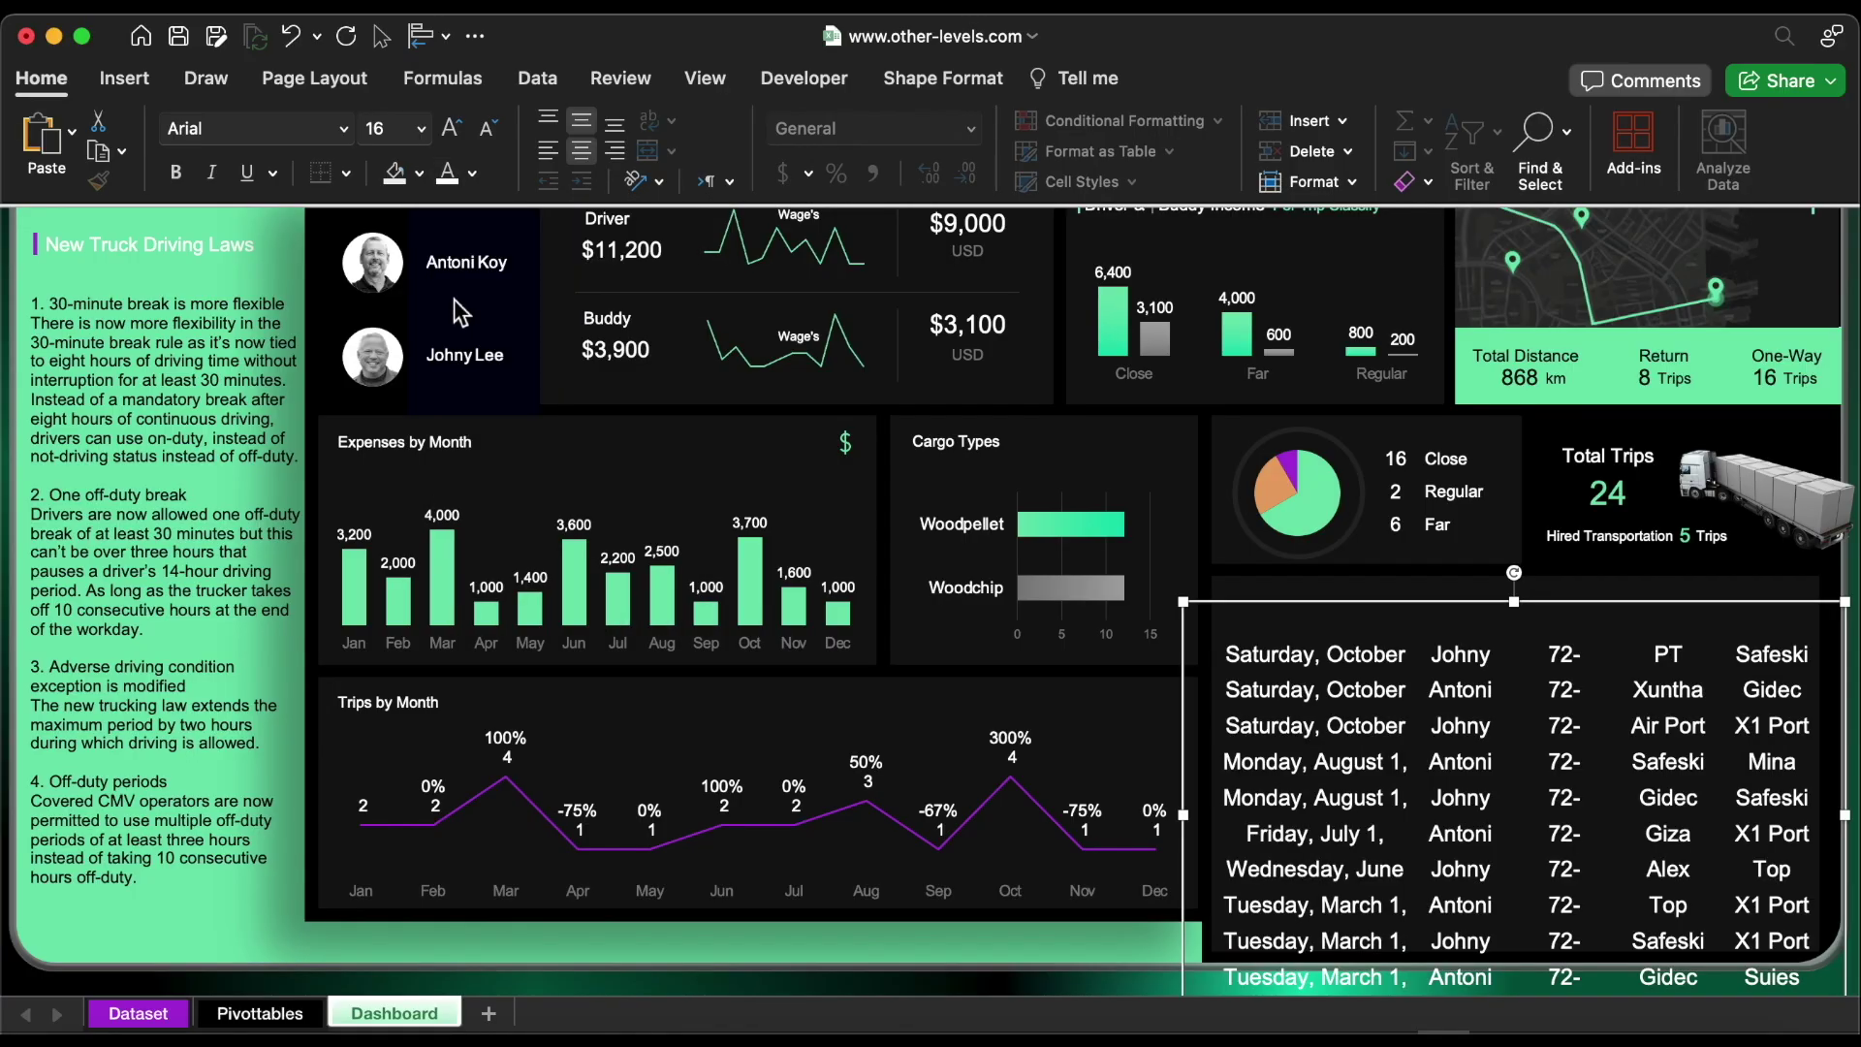
{"action": "left_click", "coordinate": [491, 134]}
{"action": "left_click", "coordinate": [491, 134]}
{"action": "left_click", "coordinate": [491, 134]}
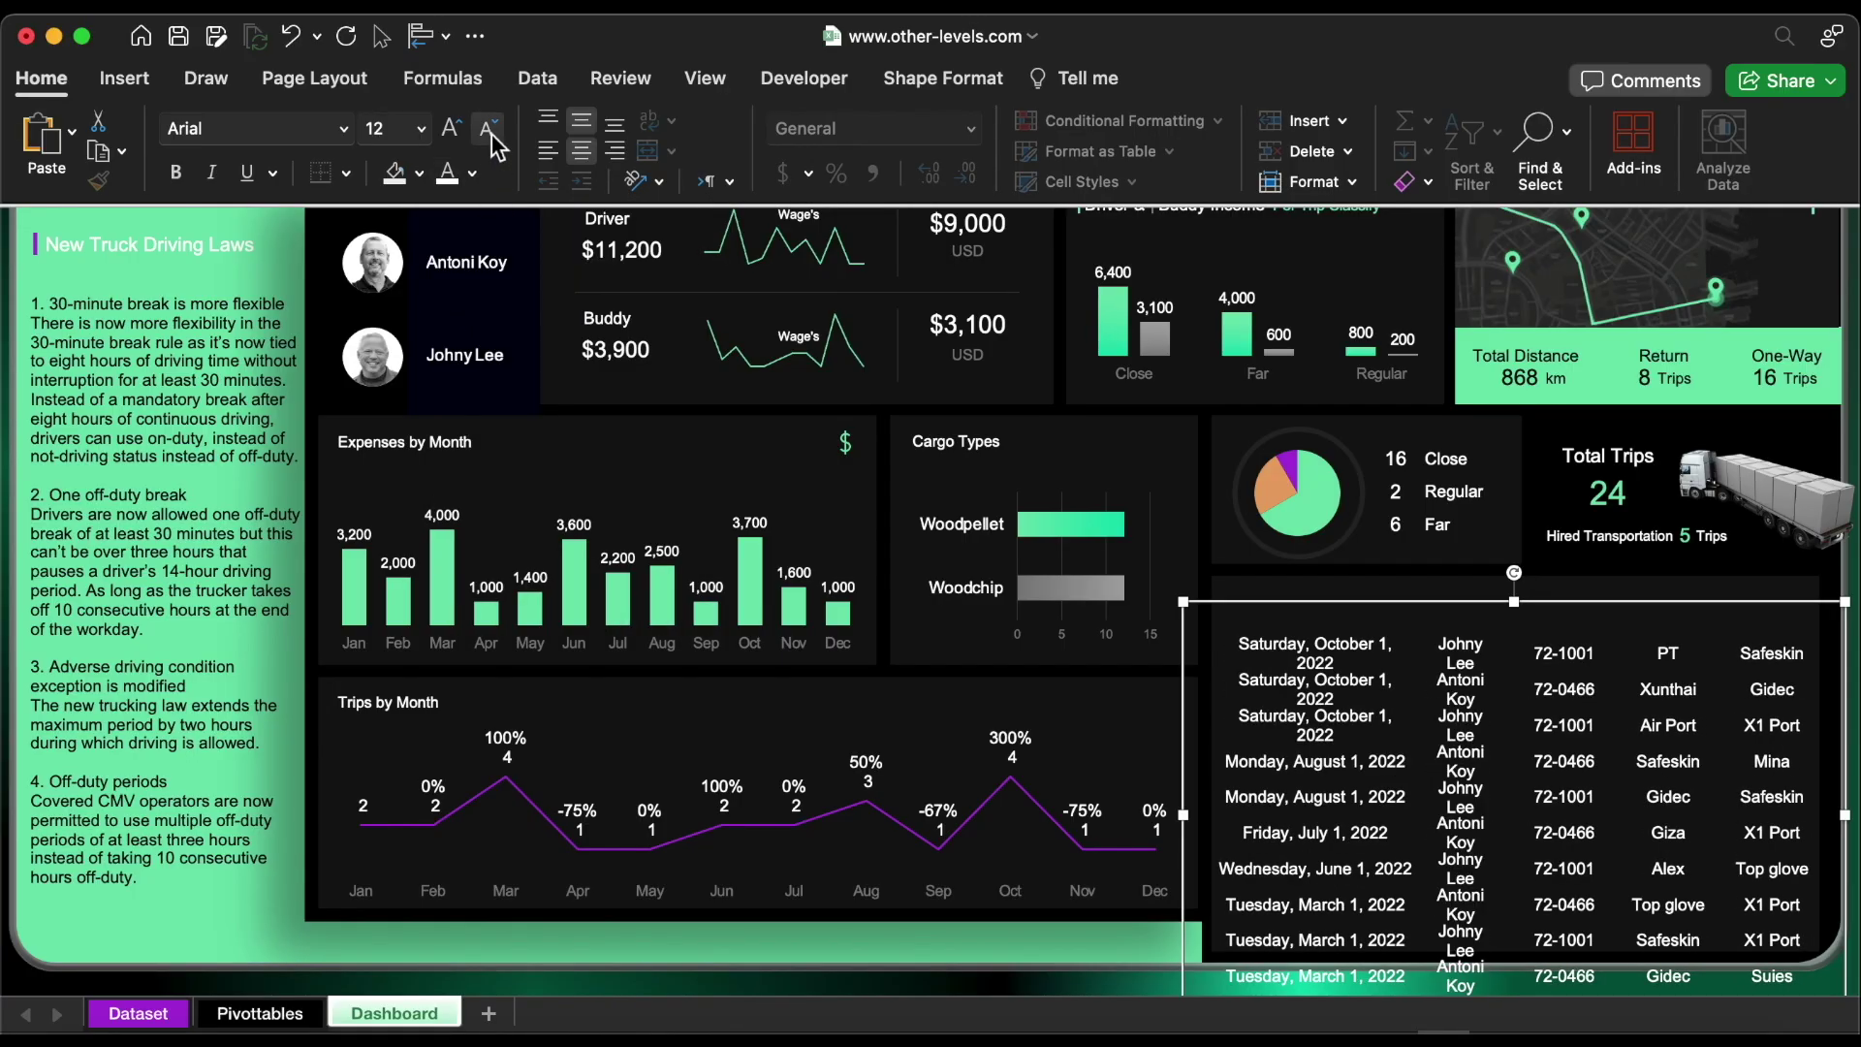
Reduce the height of the grouped recent trips list to bring its rows closer together
{"action": "left_click", "coordinate": [964, 80]}
{"action": "left_click", "coordinate": [1688, 142]}
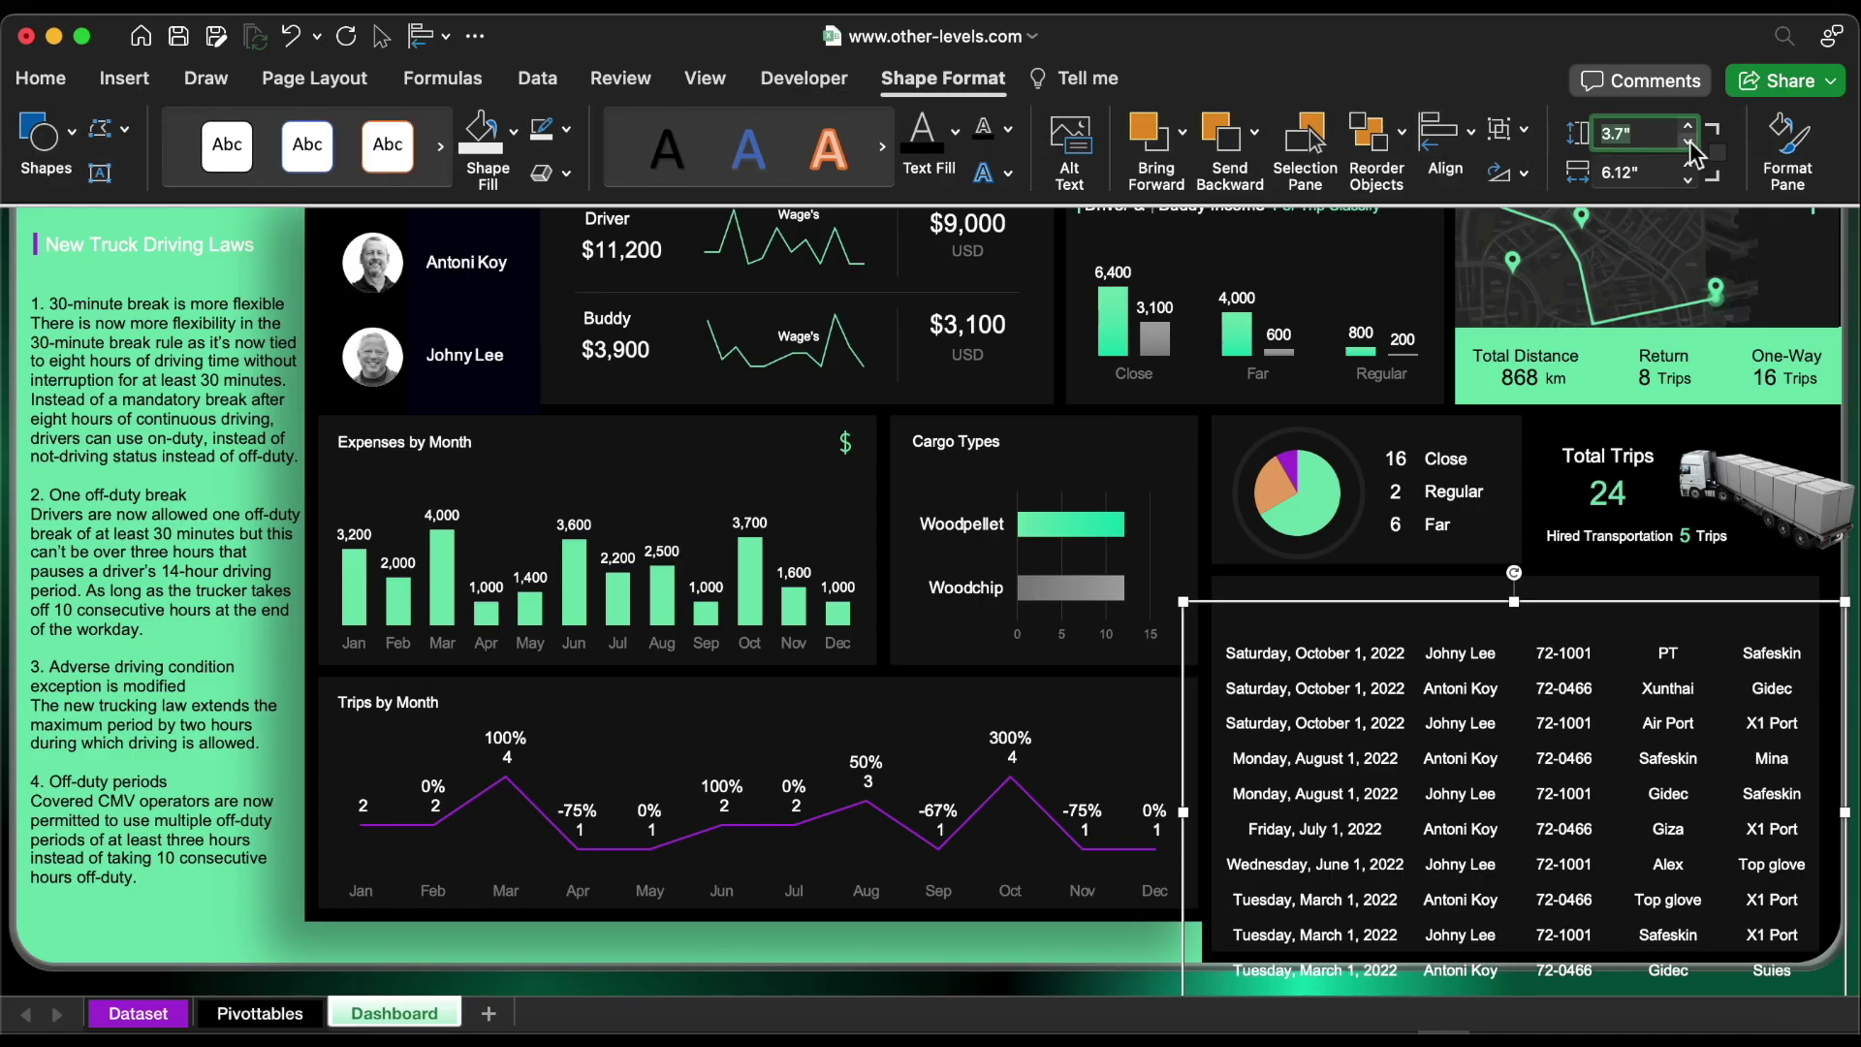
{"action": "left_click", "coordinate": [1689, 142]}
{"action": "left_click", "coordinate": [1688, 143]}
{"action": "left_click", "coordinate": [1688, 142]}
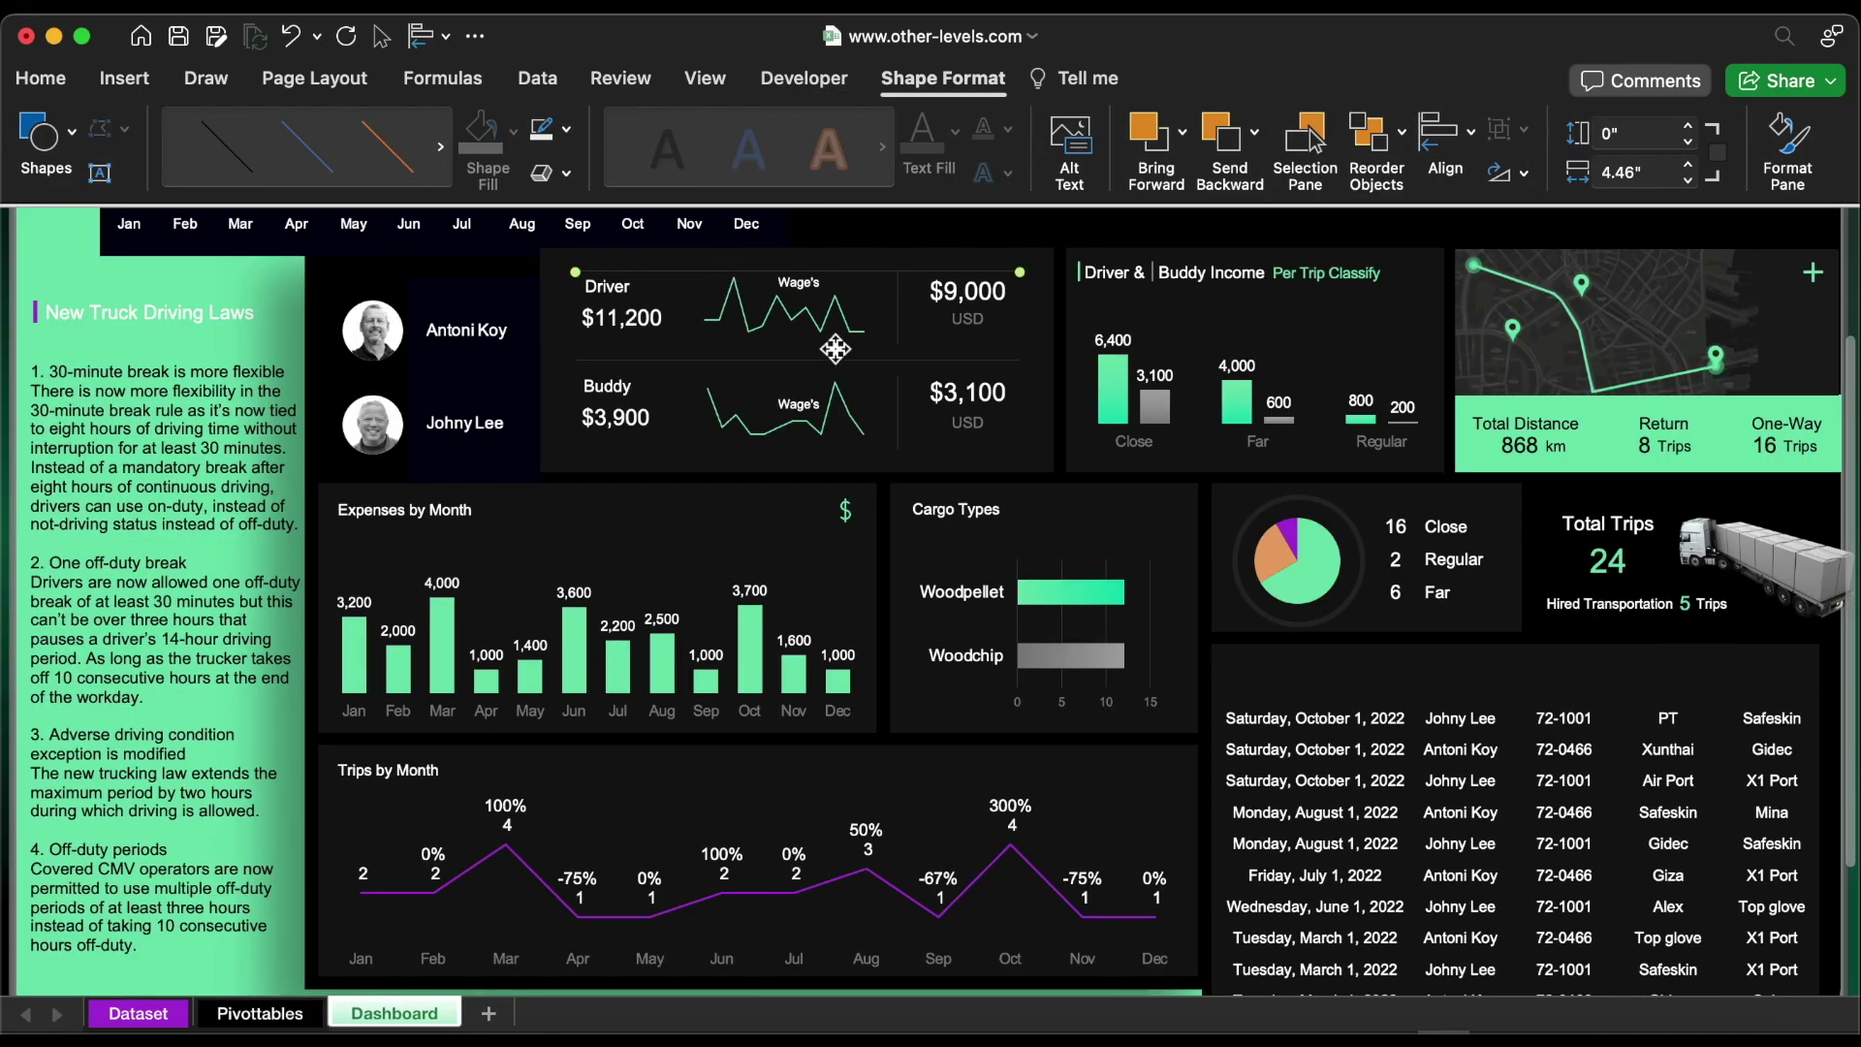
Place a stretched copy of the divider line above the trips list and add the column headings Driver, Truck, From and To
{"action": "left_click_drag", "start_coordinate": [835, 349], "coordinate": [1372, 690]}
{"action": "left_click_drag", "start_coordinate": [1679, 695], "coordinate": [1808, 700]}
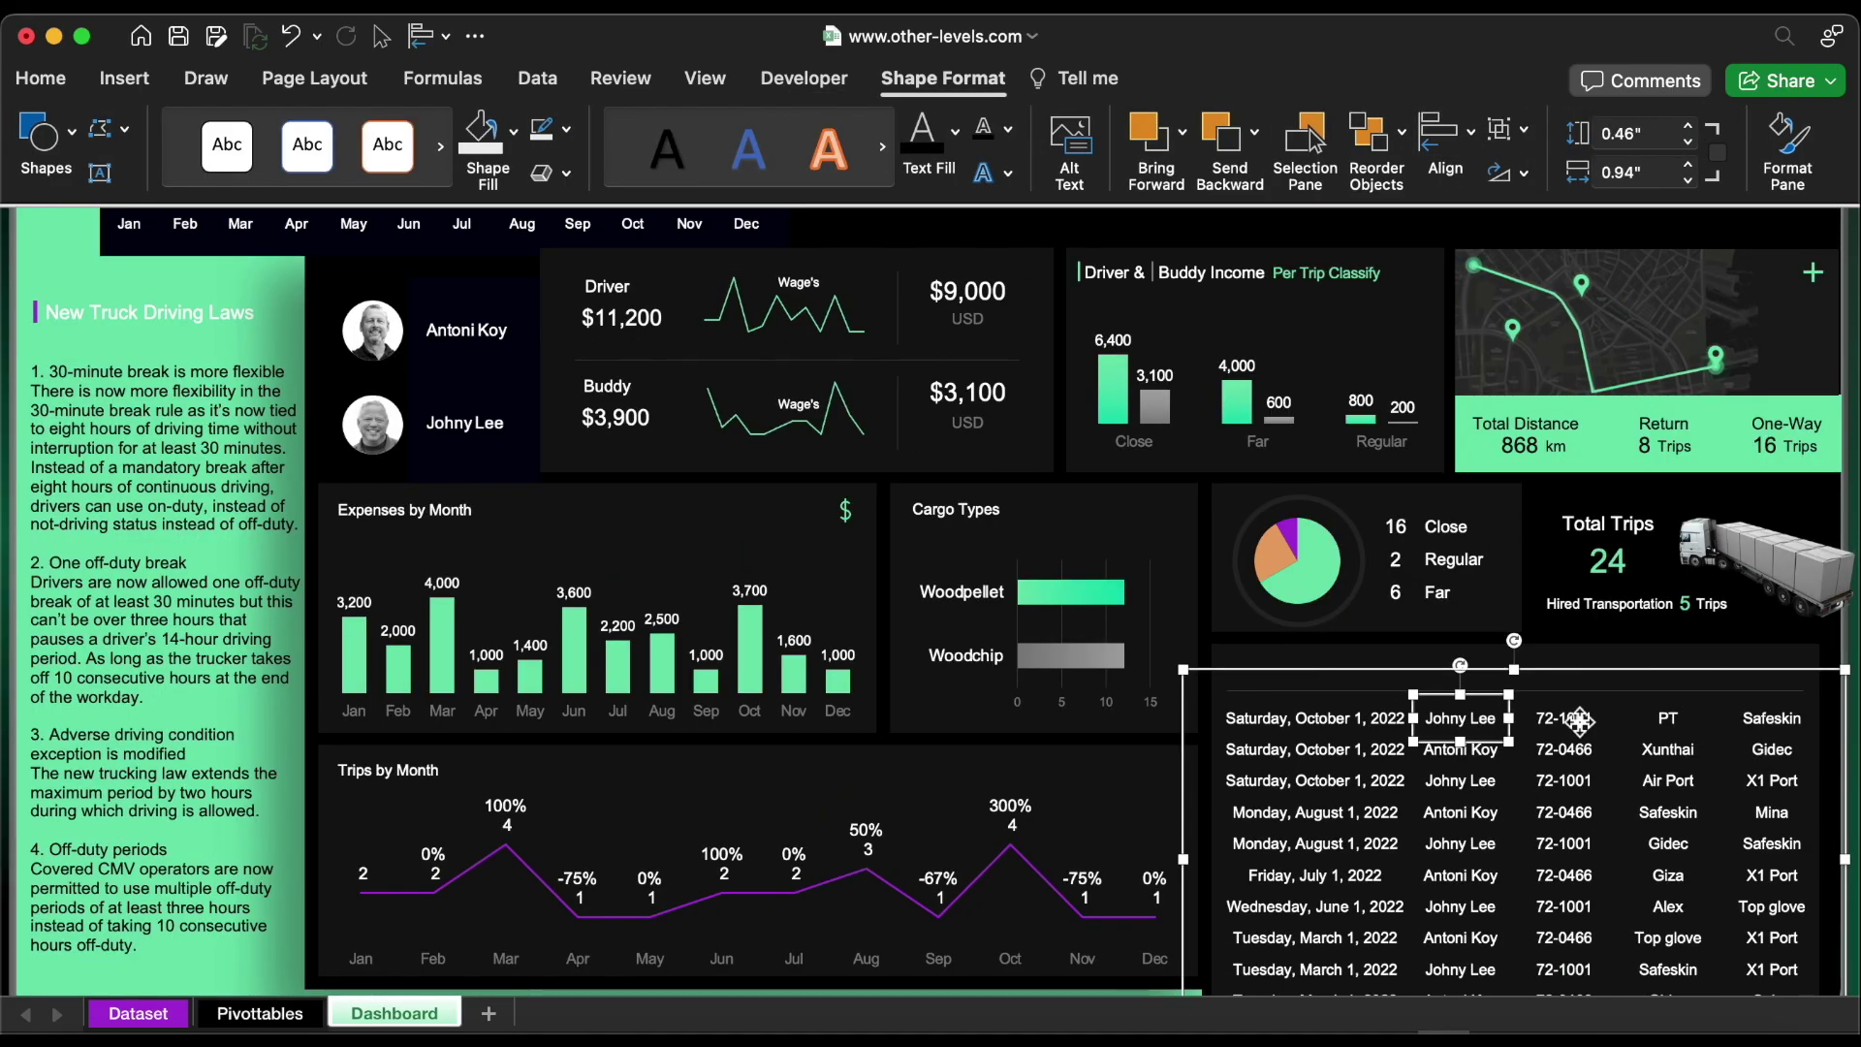
{"action": "left_click", "coordinate": [1578, 720], "text": "shift"}
{"action": "left_click", "coordinate": [1674, 723], "text": "shift"}
{"action": "left_click", "coordinate": [1765, 726], "text": "shift"}
{"action": "left_click_drag", "start_coordinate": [1765, 726], "coordinate": [1765, 681]}
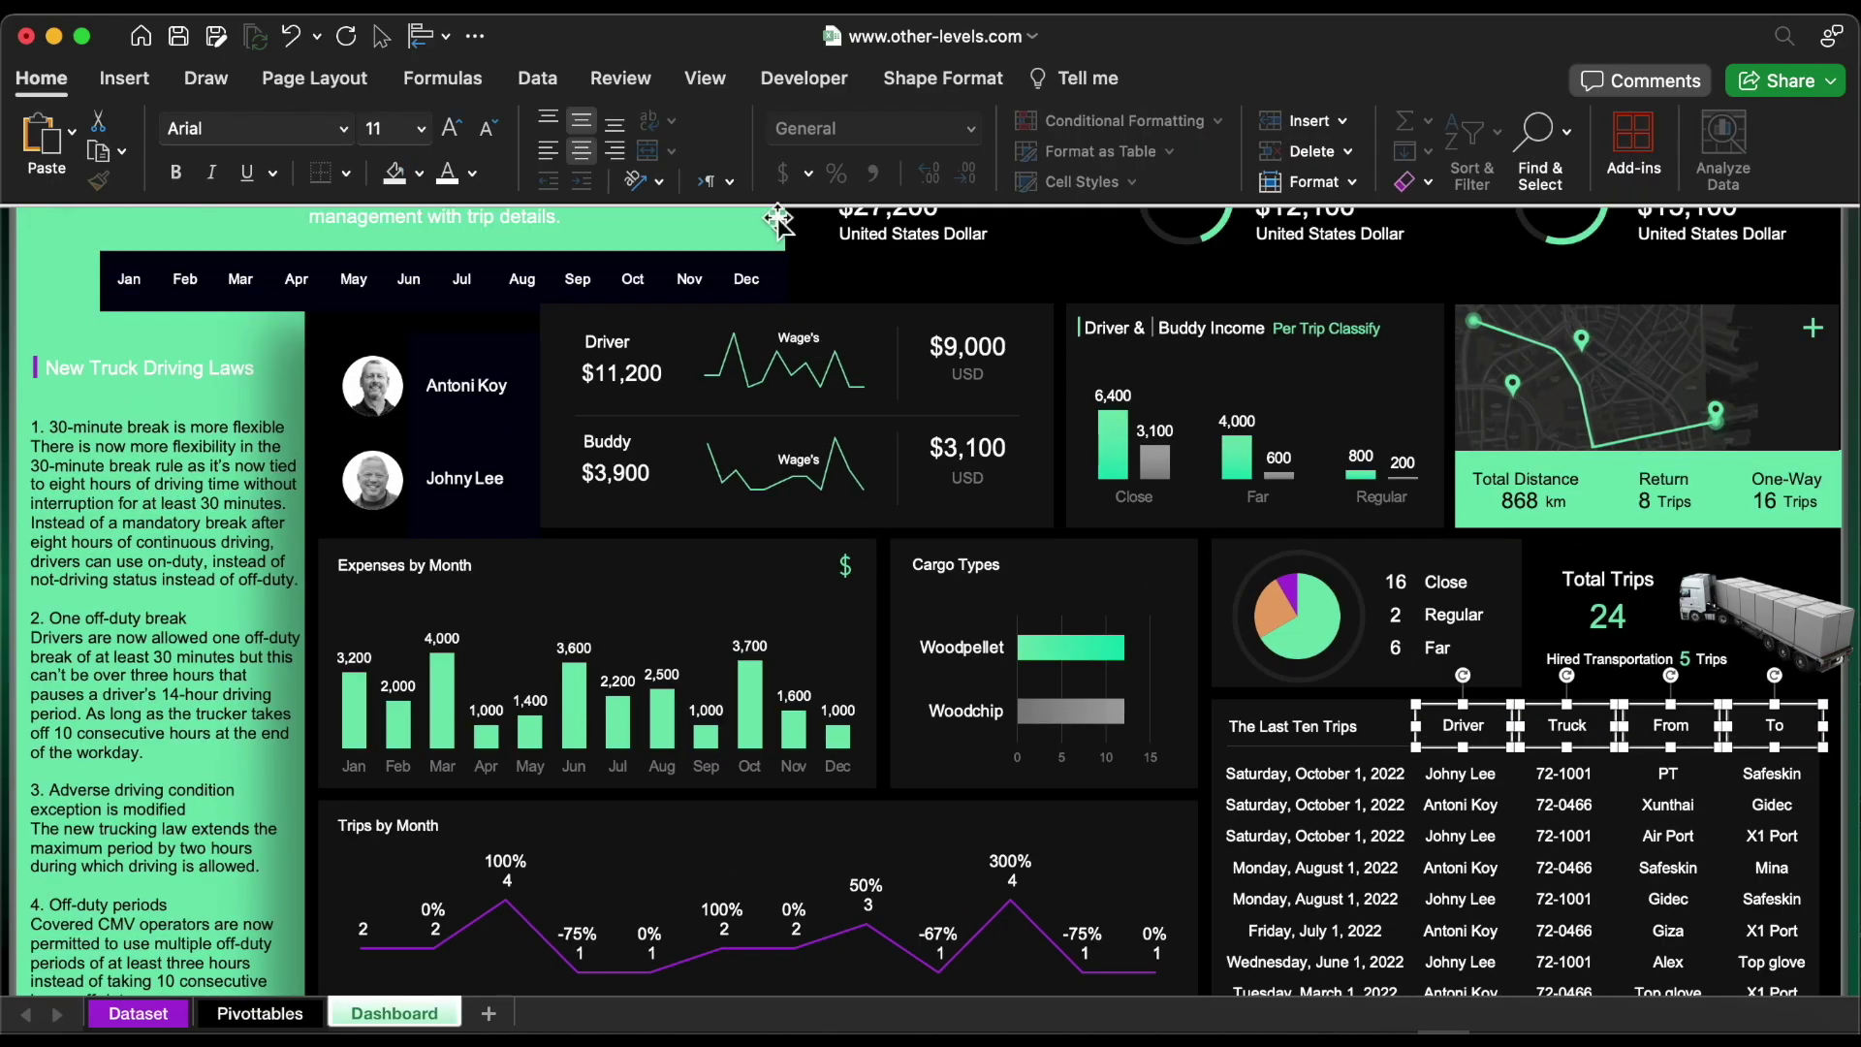
Colour the Driver, Truck, From and To headings grey and The Last Ten Trips title light green
{"action": "left_click", "coordinate": [473, 173]}
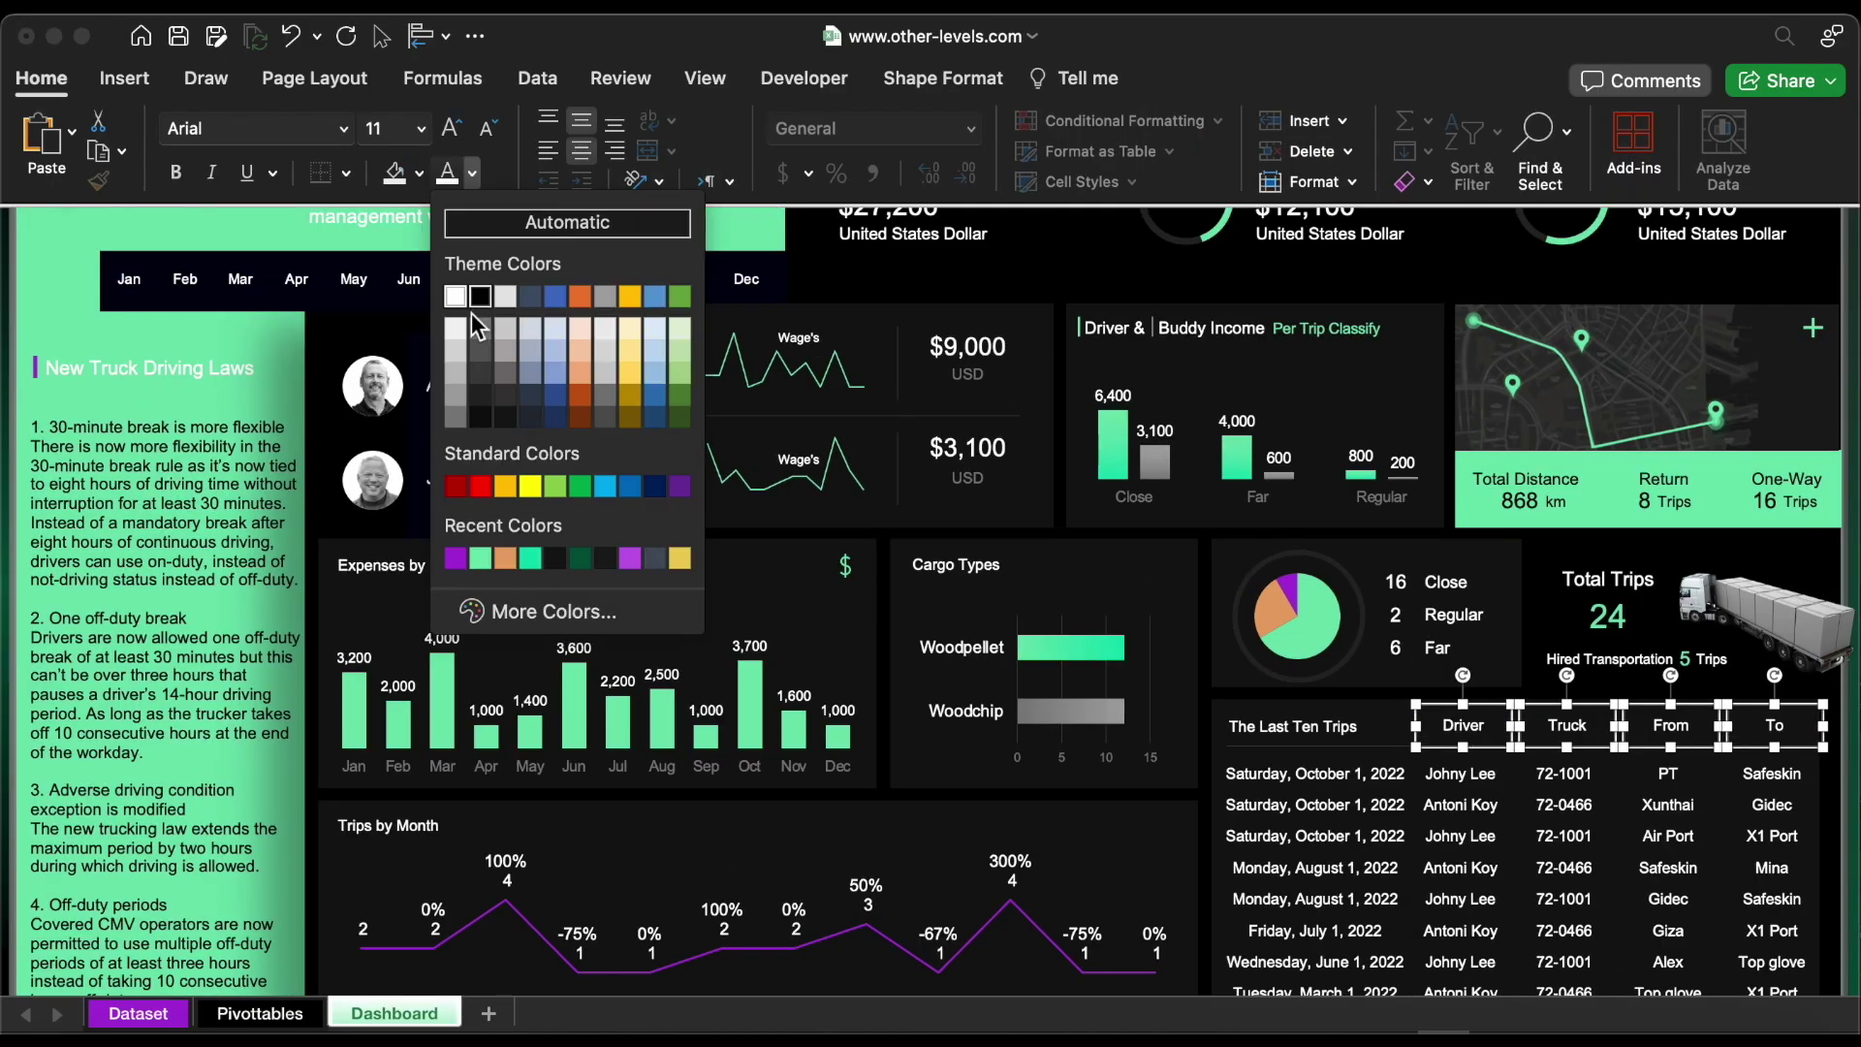
{"action": "left_click", "coordinate": [457, 418]}
{"action": "left_click", "coordinate": [1248, 725]}
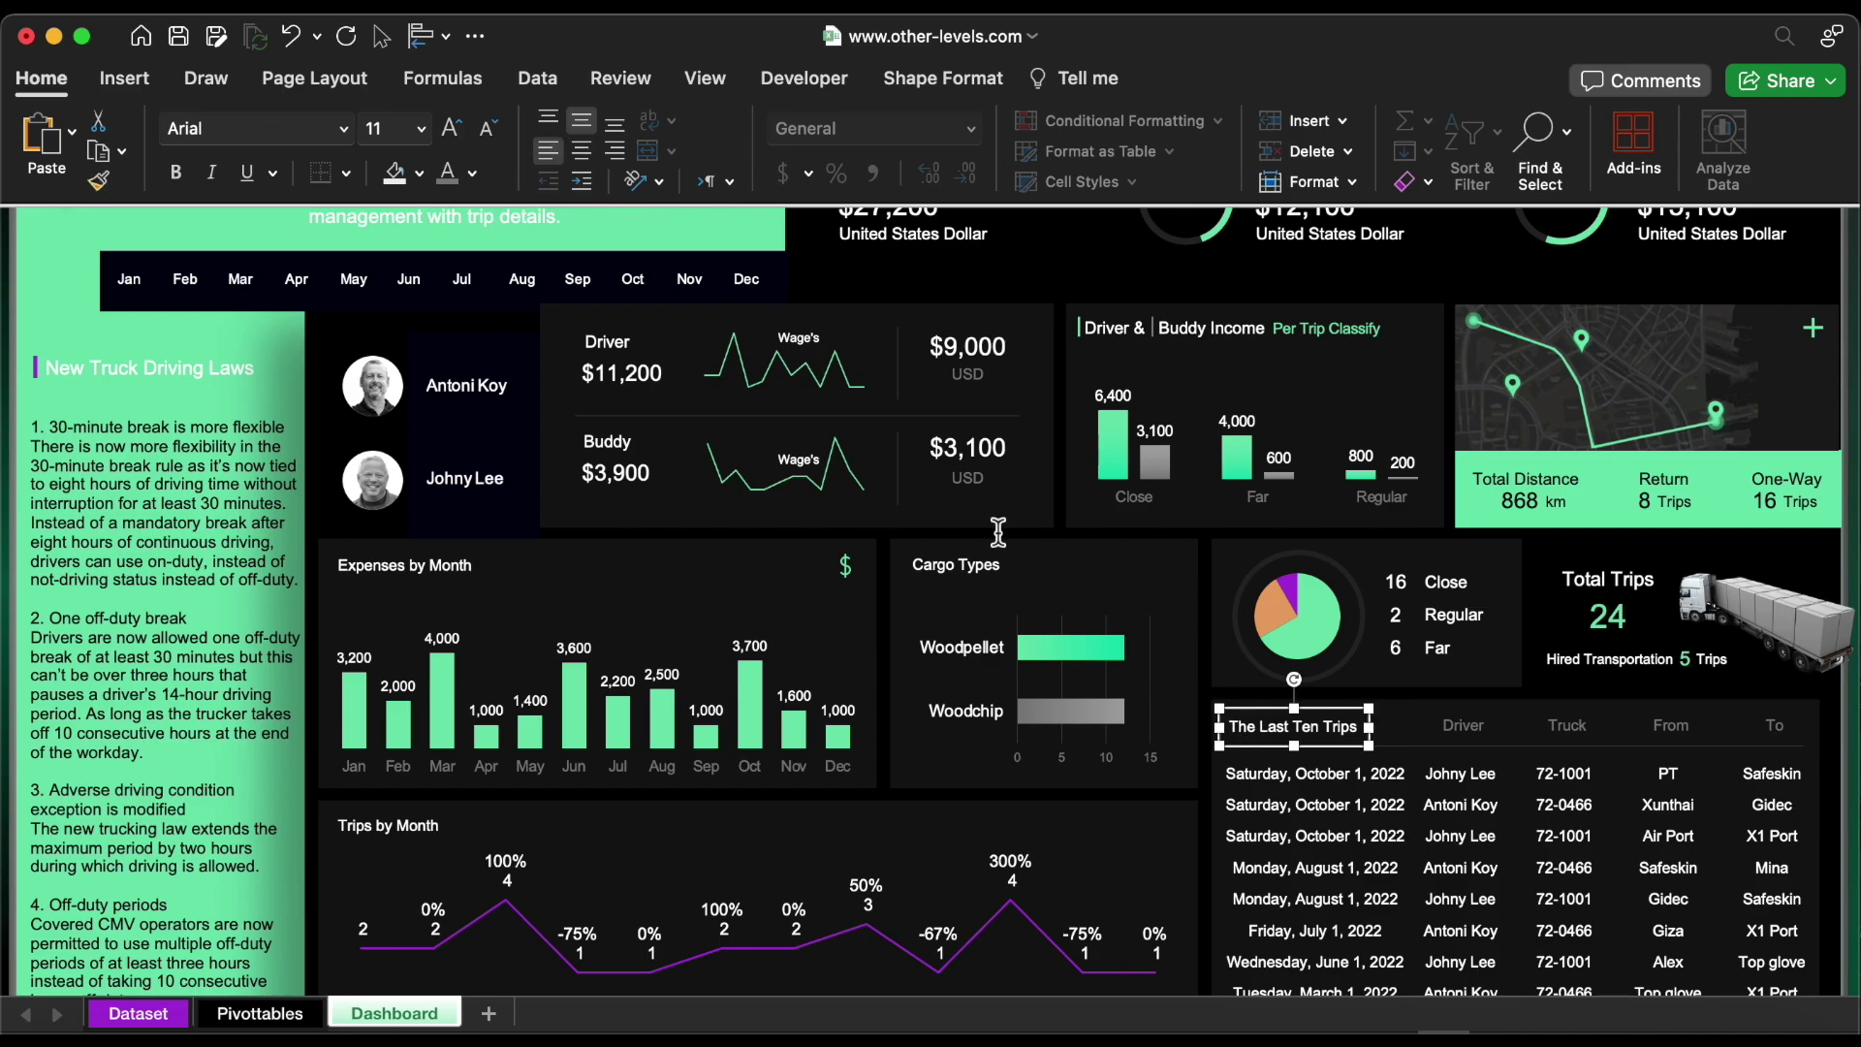
{"action": "left_click", "coordinate": [472, 173]}
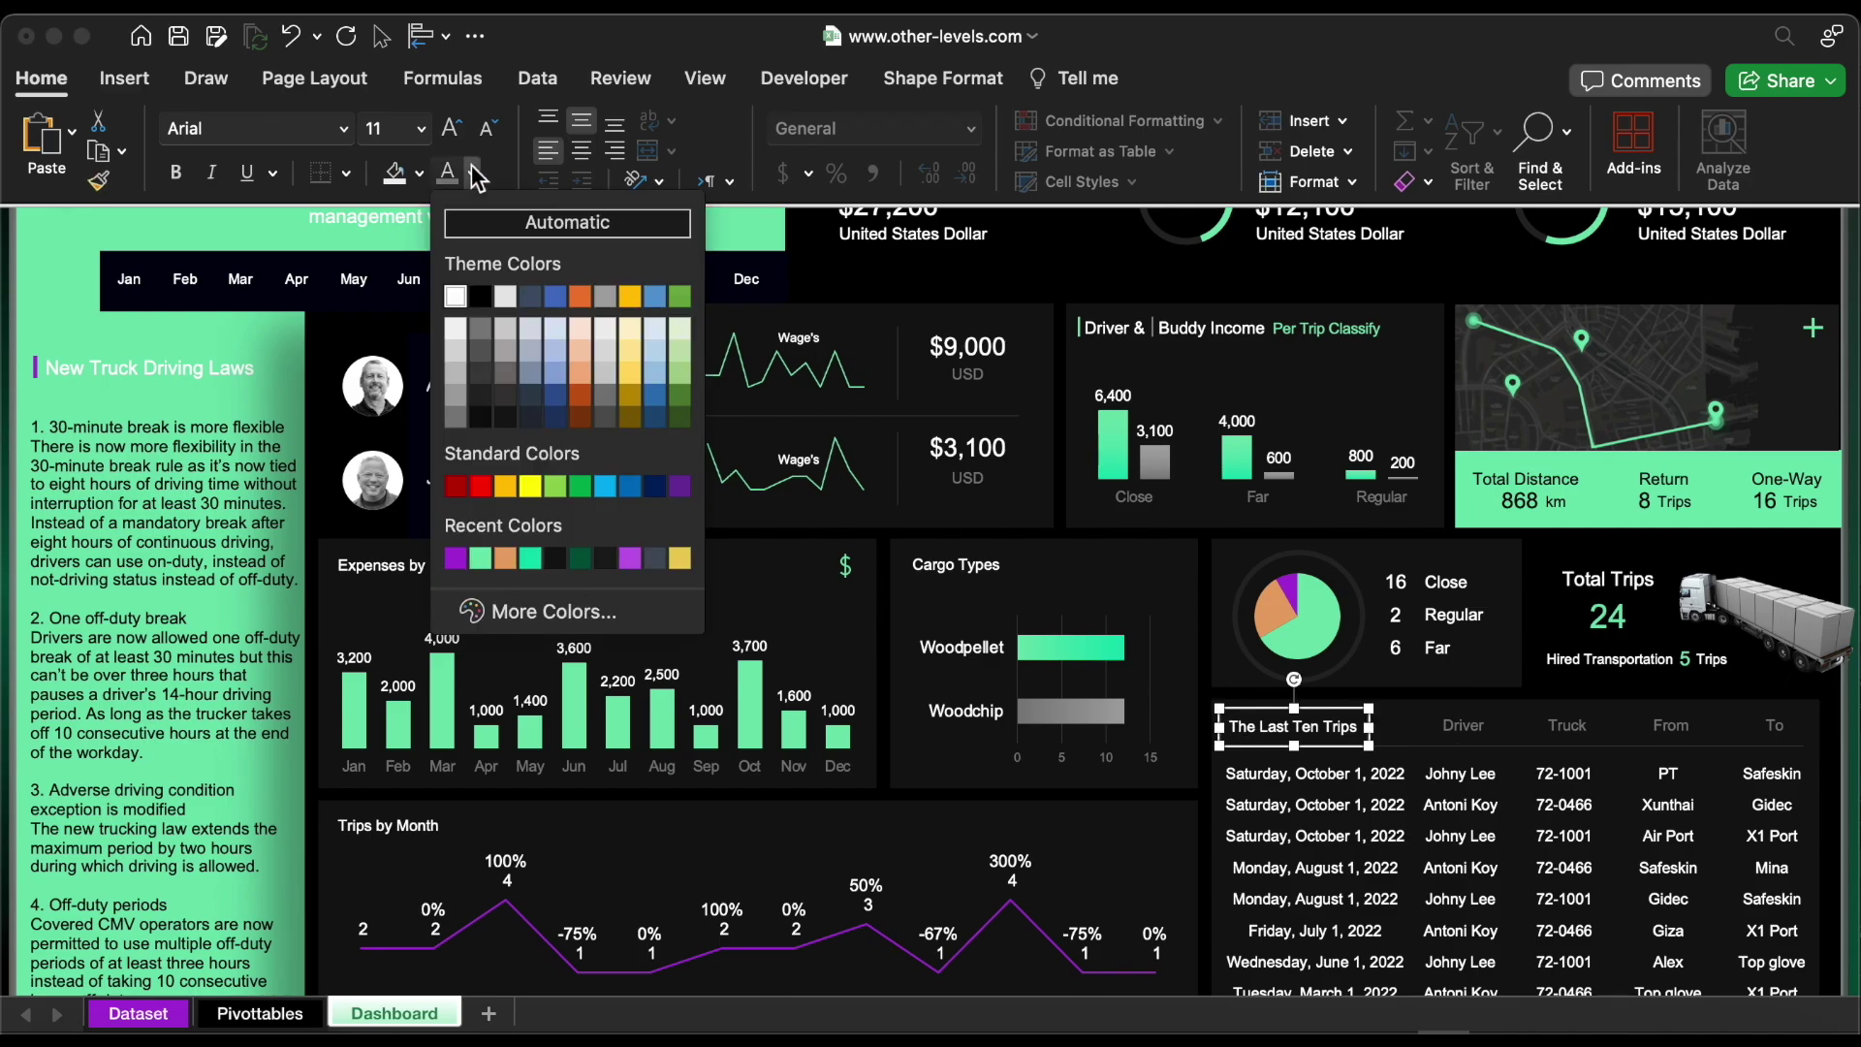
{"action": "left_click", "coordinate": [485, 554]}
Insert an arrow icon beside The Last Ten Trips title and hyperlink it to the Dataset sheet with the ScreenTip "Go to Dataset"
{"action": "left_click", "coordinate": [124, 77]}
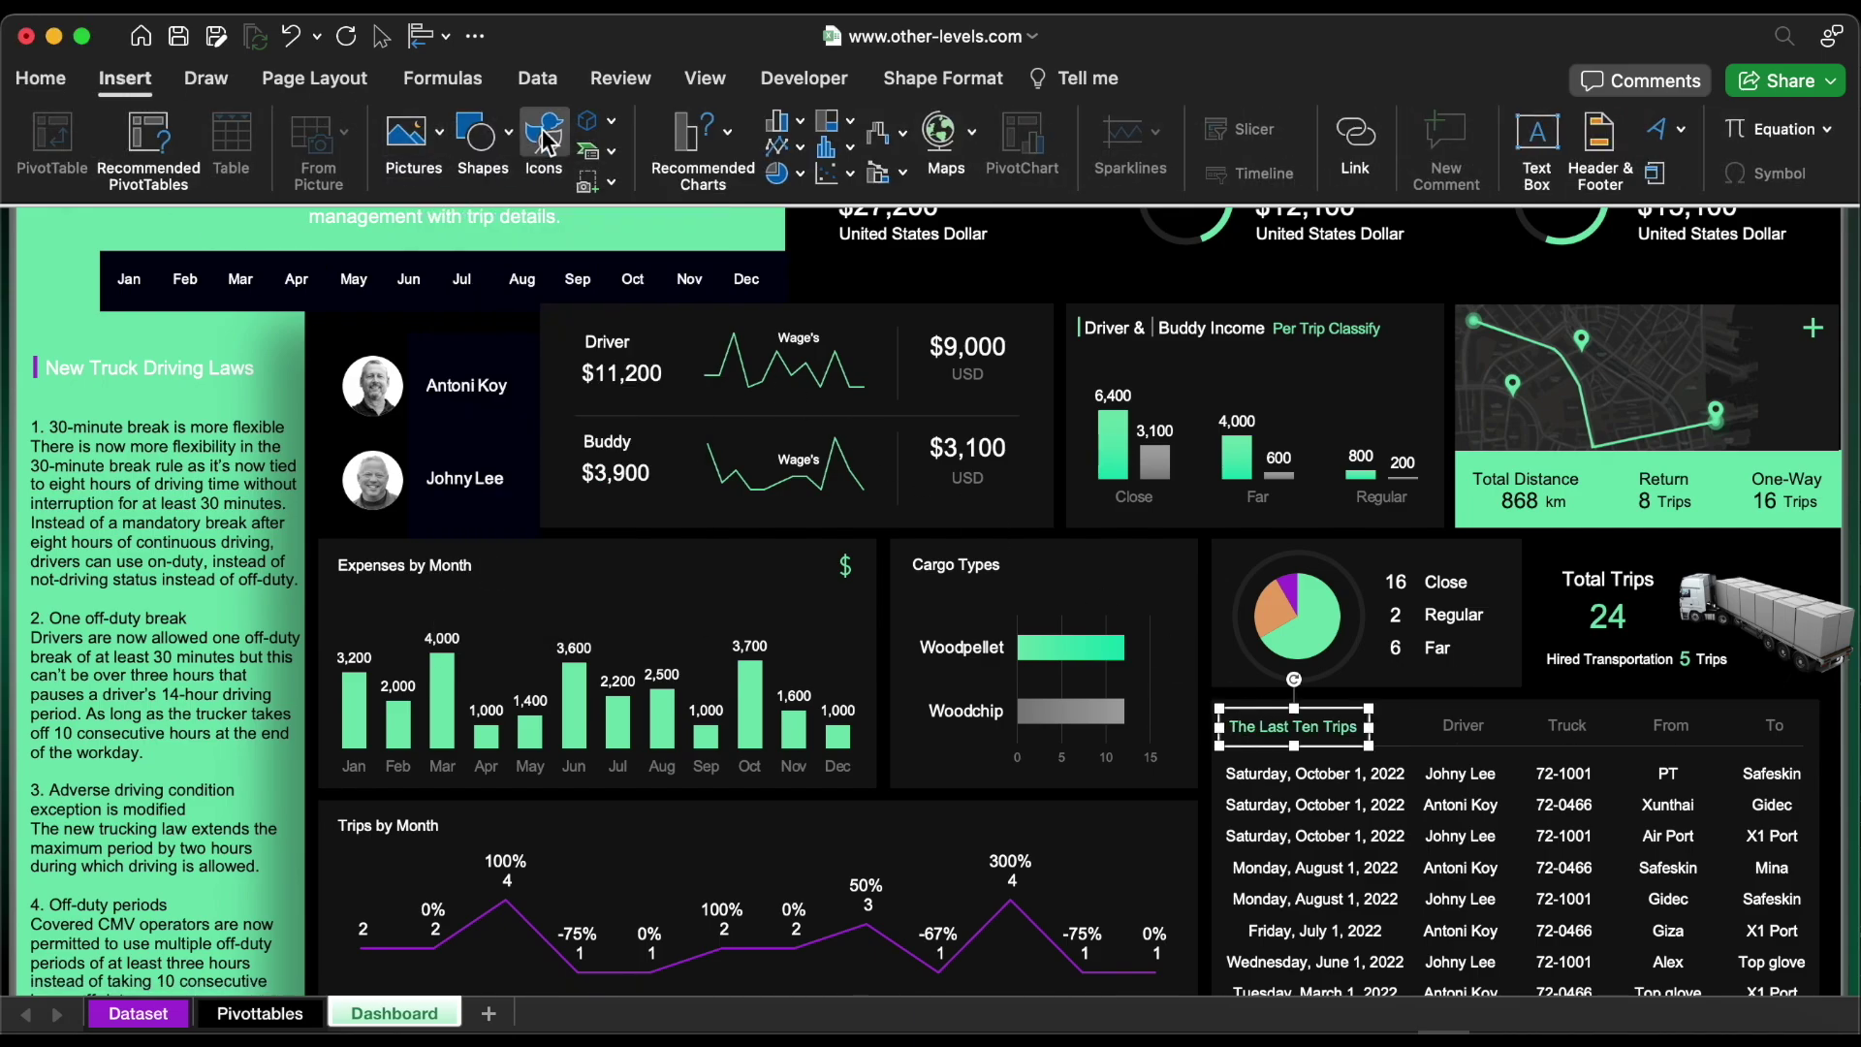
{"action": "left_click", "coordinate": [544, 141]}
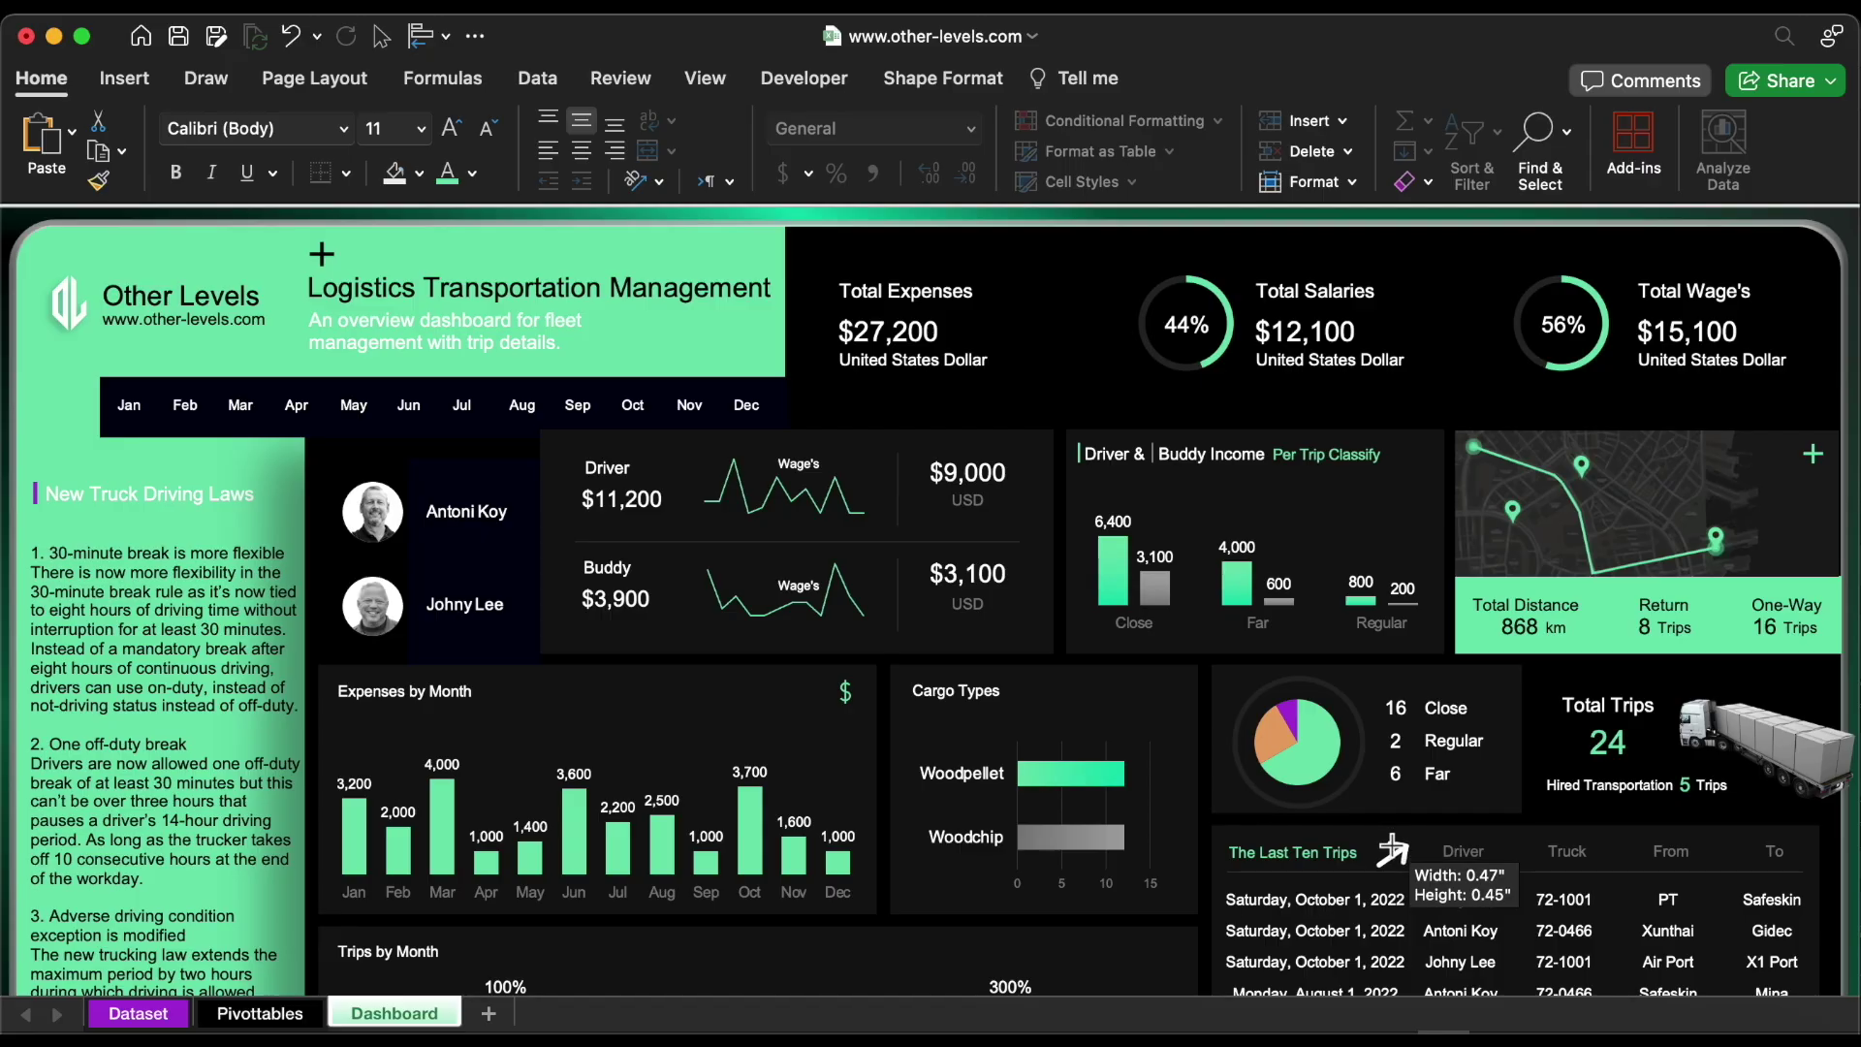
{"action": "right_click", "coordinate": [1374, 839]}
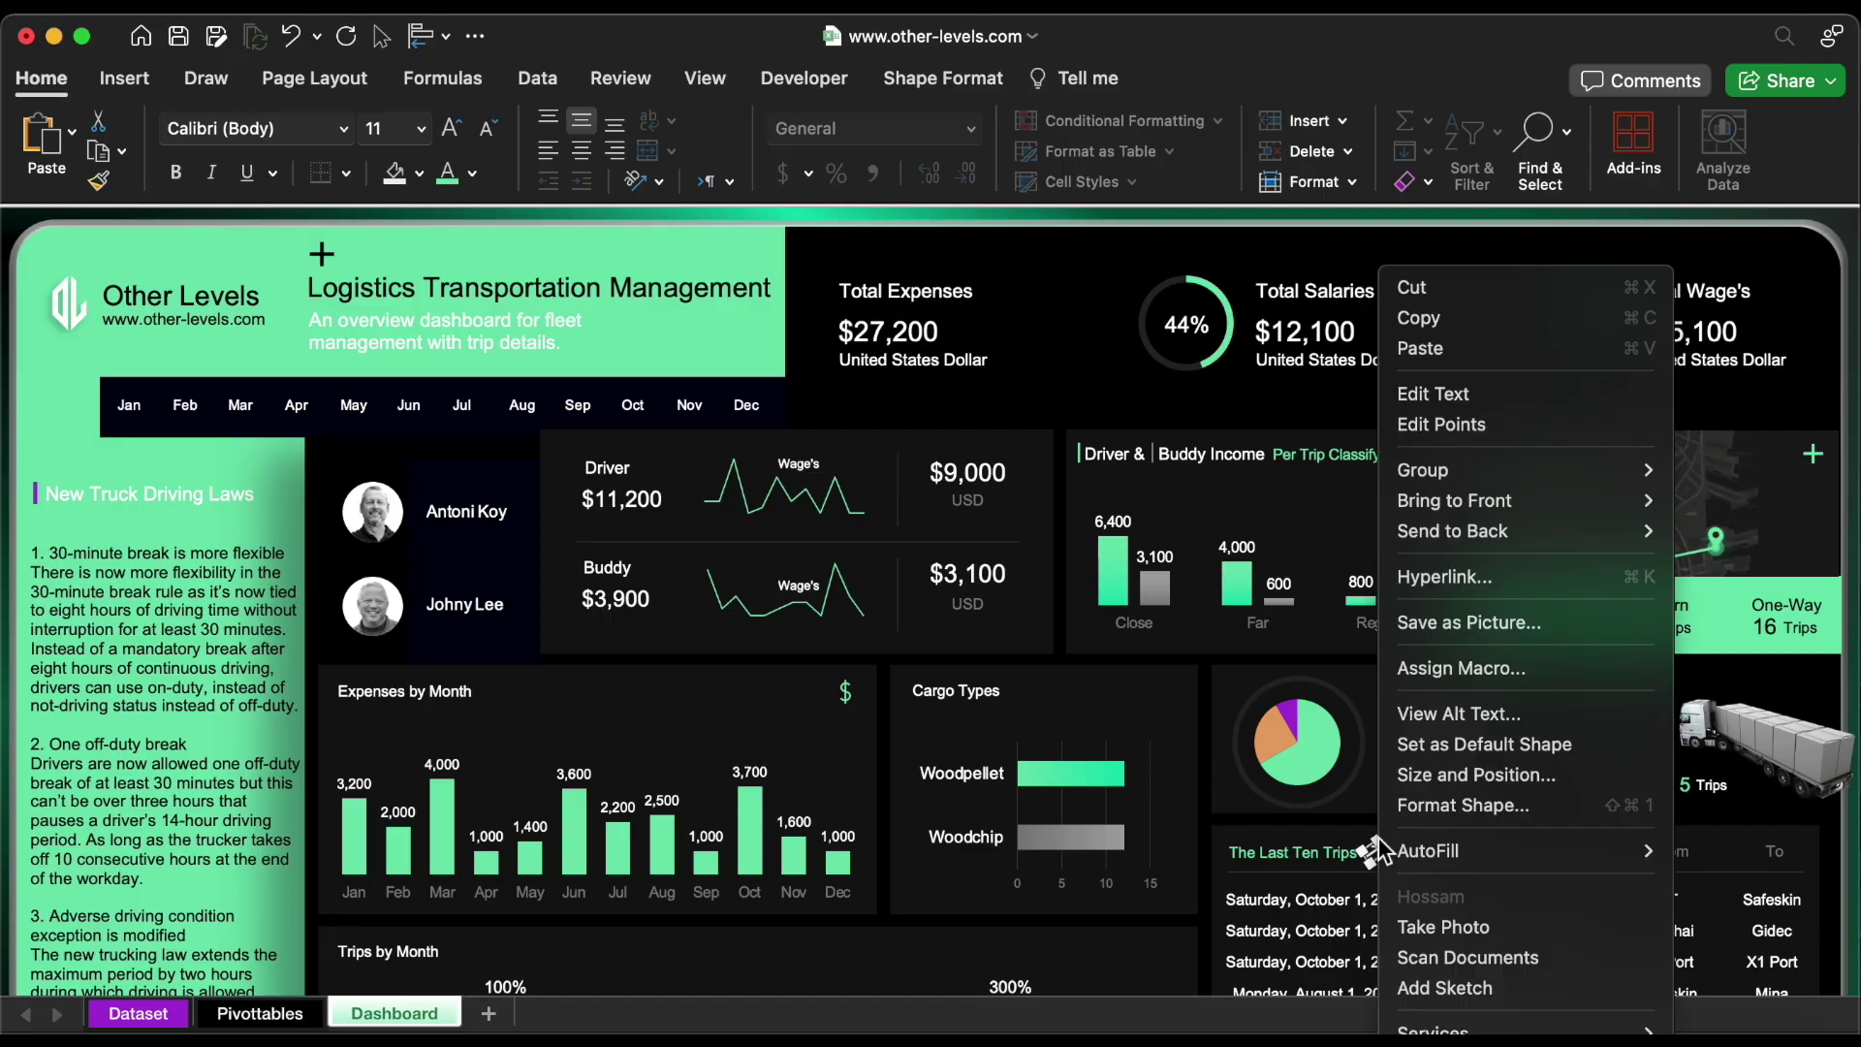
{"action": "left_click", "coordinate": [1464, 578]}
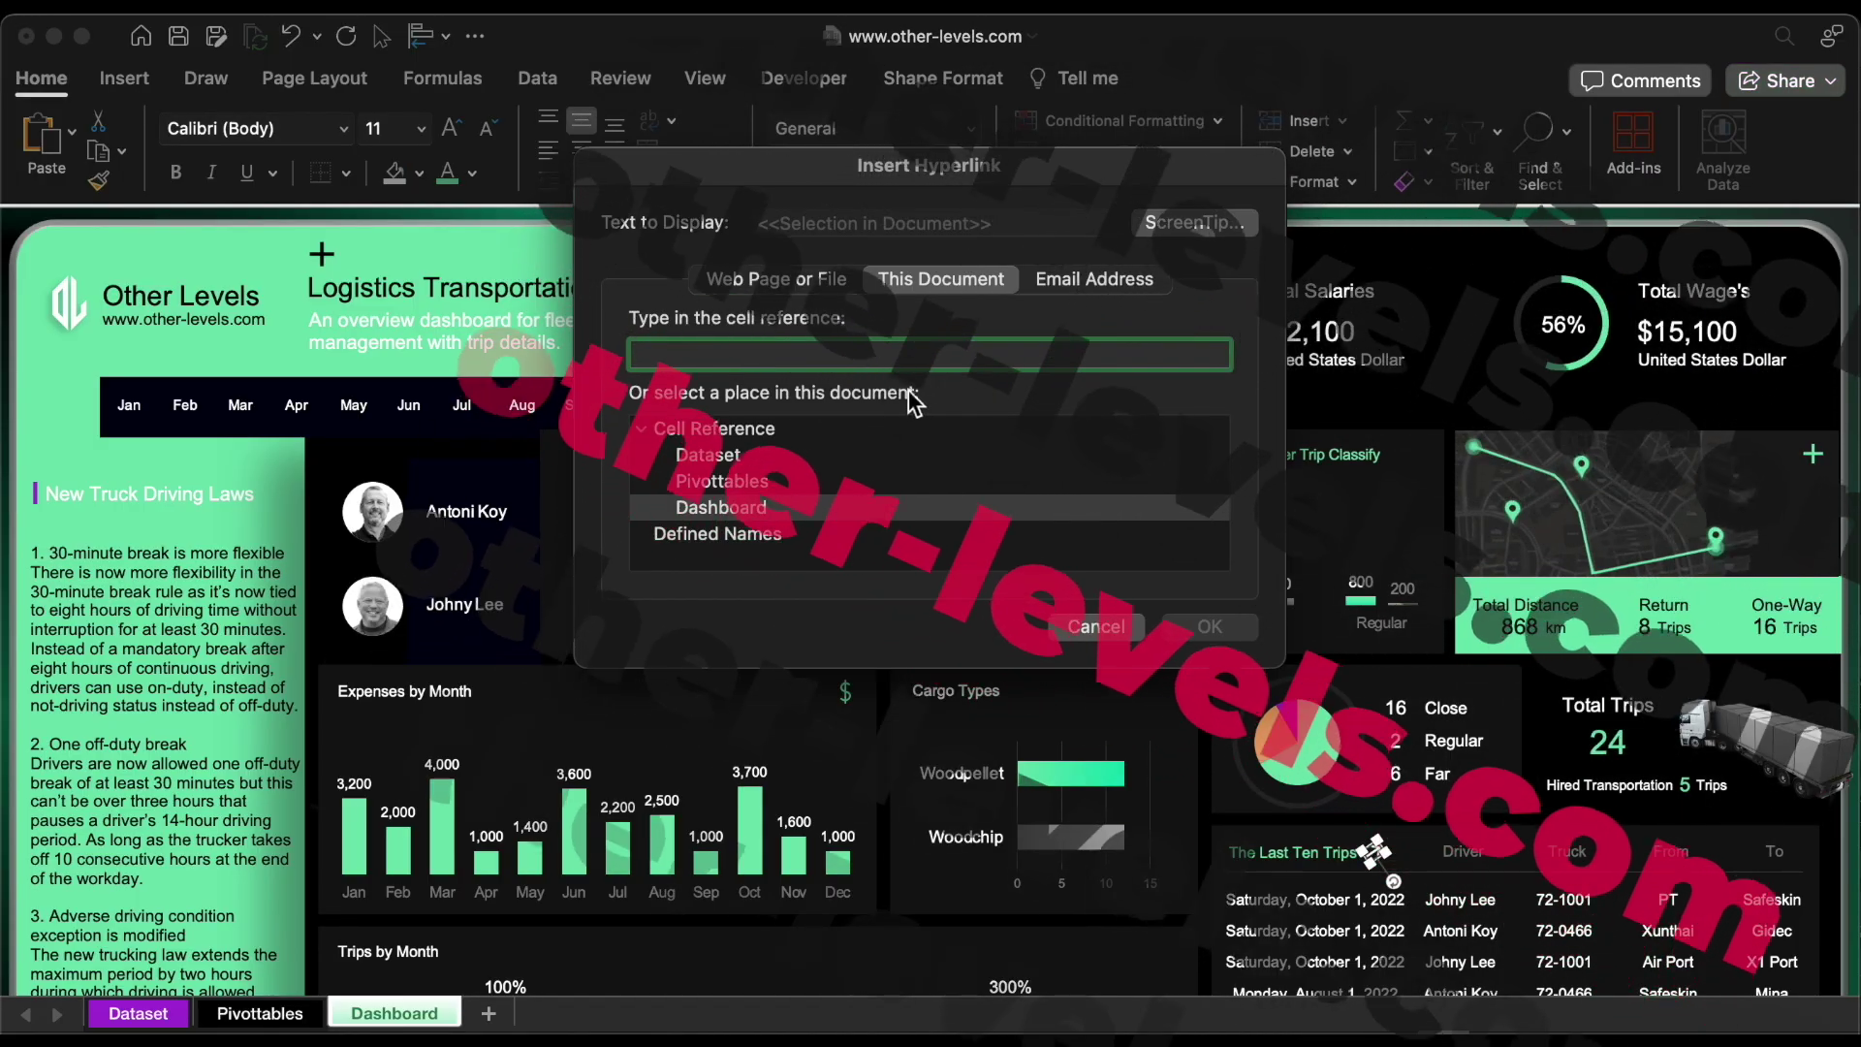
{"action": "left_click", "coordinate": [747, 462]}
{"action": "left_click", "coordinate": [1196, 221]}
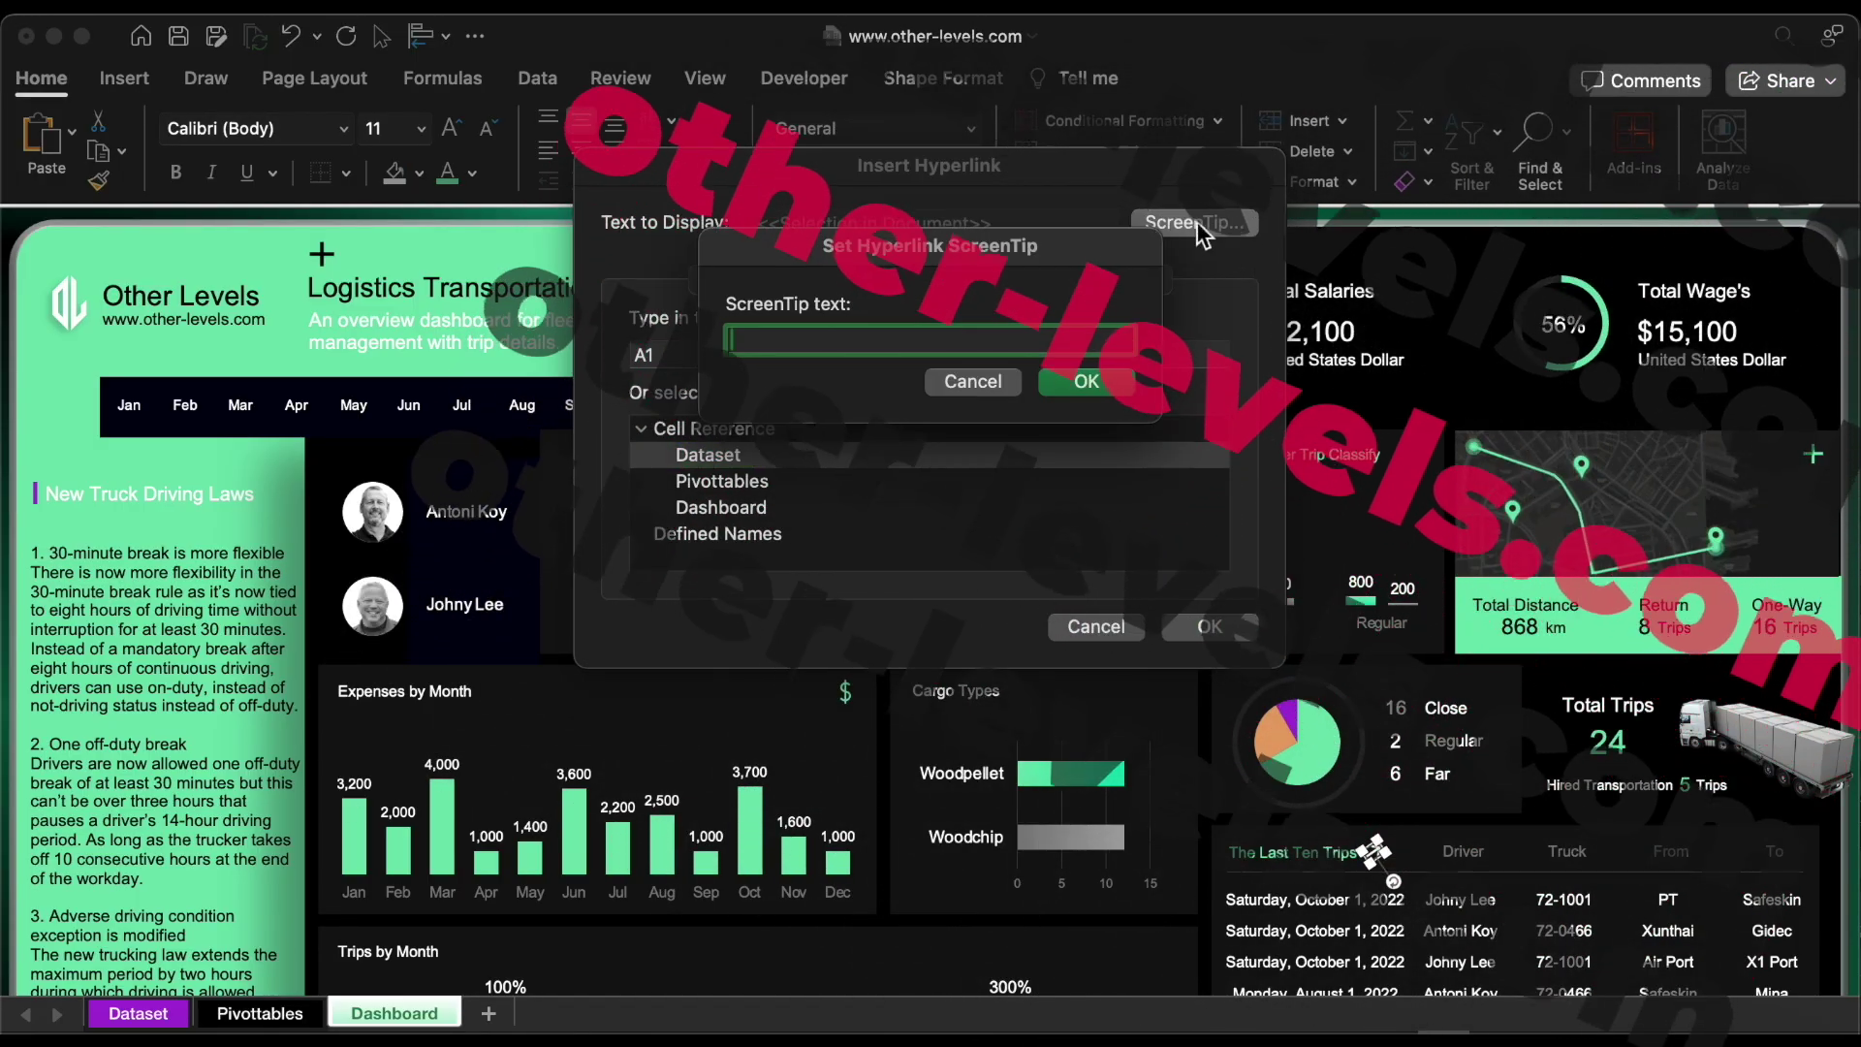
{"action": "type", "text": "Go to Data"}
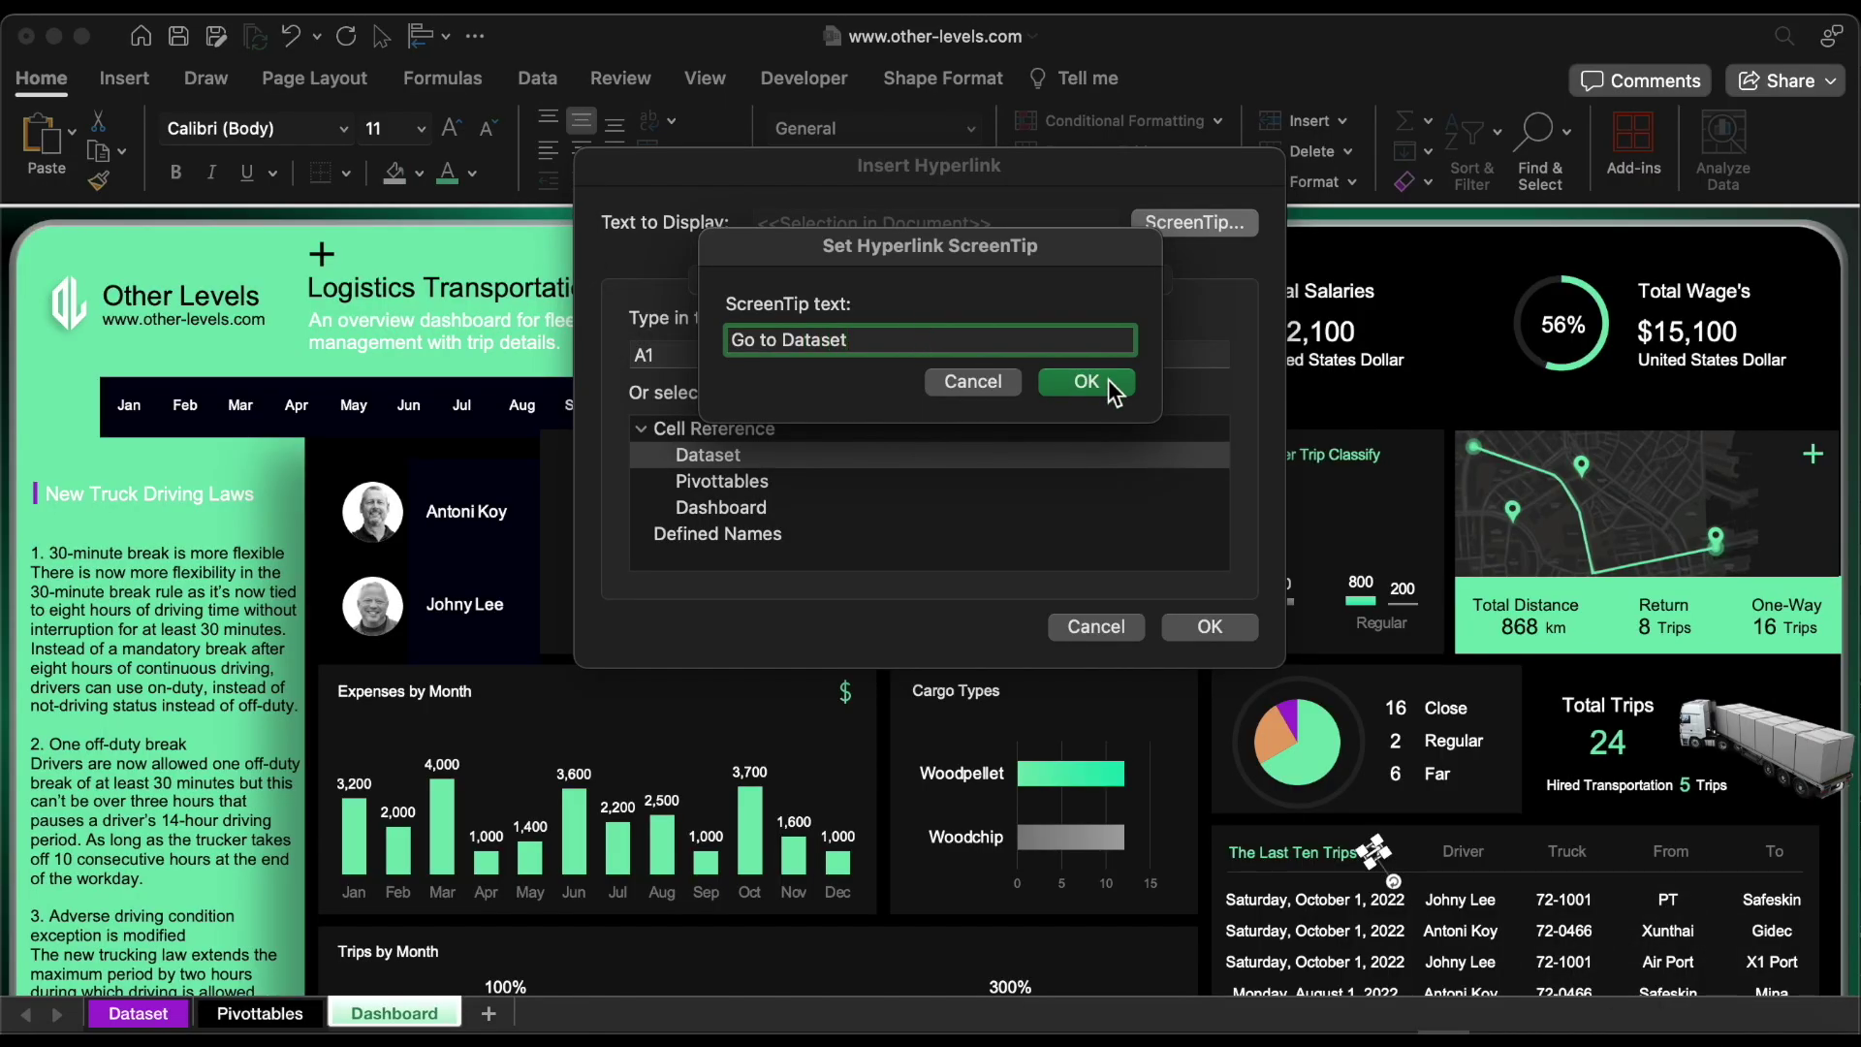
{"action": "type", "text": "set"}
{"action": "left_click", "coordinate": [1107, 380]}
{"action": "left_click", "coordinate": [1204, 627]}
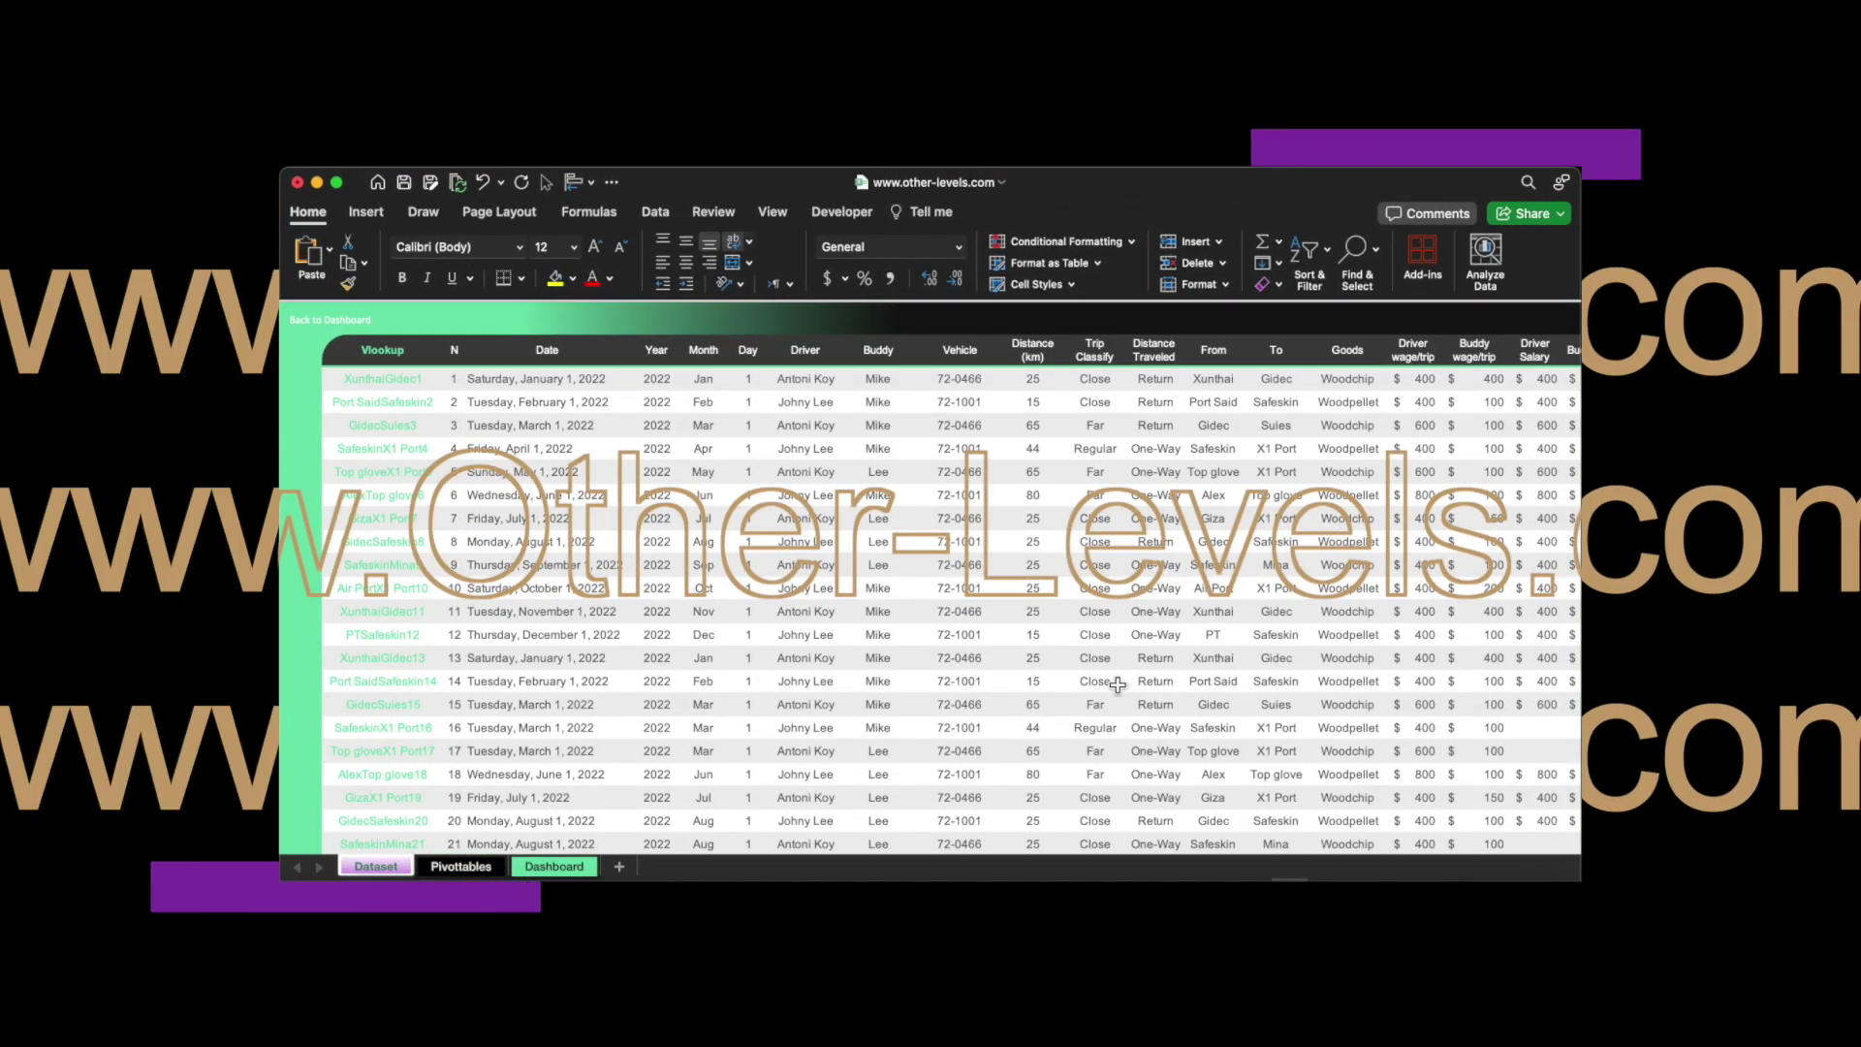
Look across the Dataset sheet's columns and return through its Back to Dashboard link
{"action": "scroll", "coordinate": [961, 518], "scroll_direction": "right", "scroll_amount": 5}
{"action": "scroll", "coordinate": [961, 519], "scroll_direction": "left", "scroll_amount": 5}
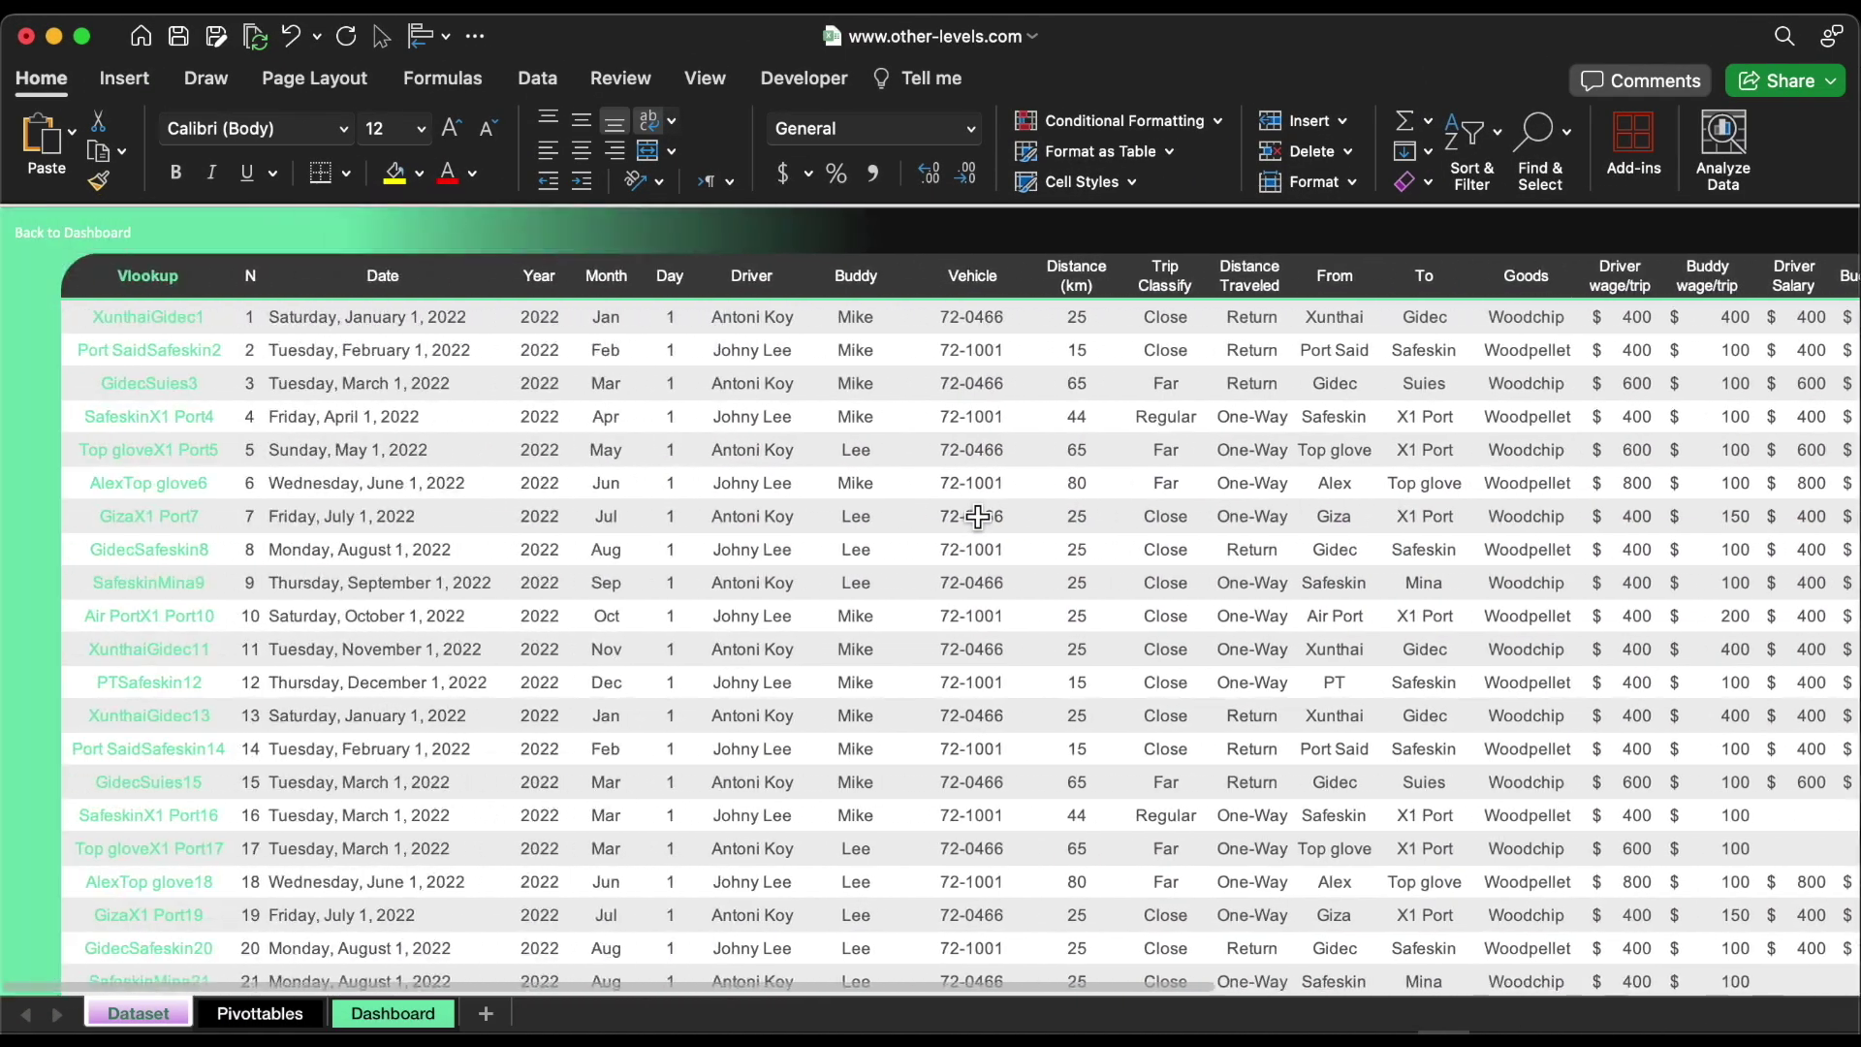
{"action": "left_click", "coordinate": [100, 236]}
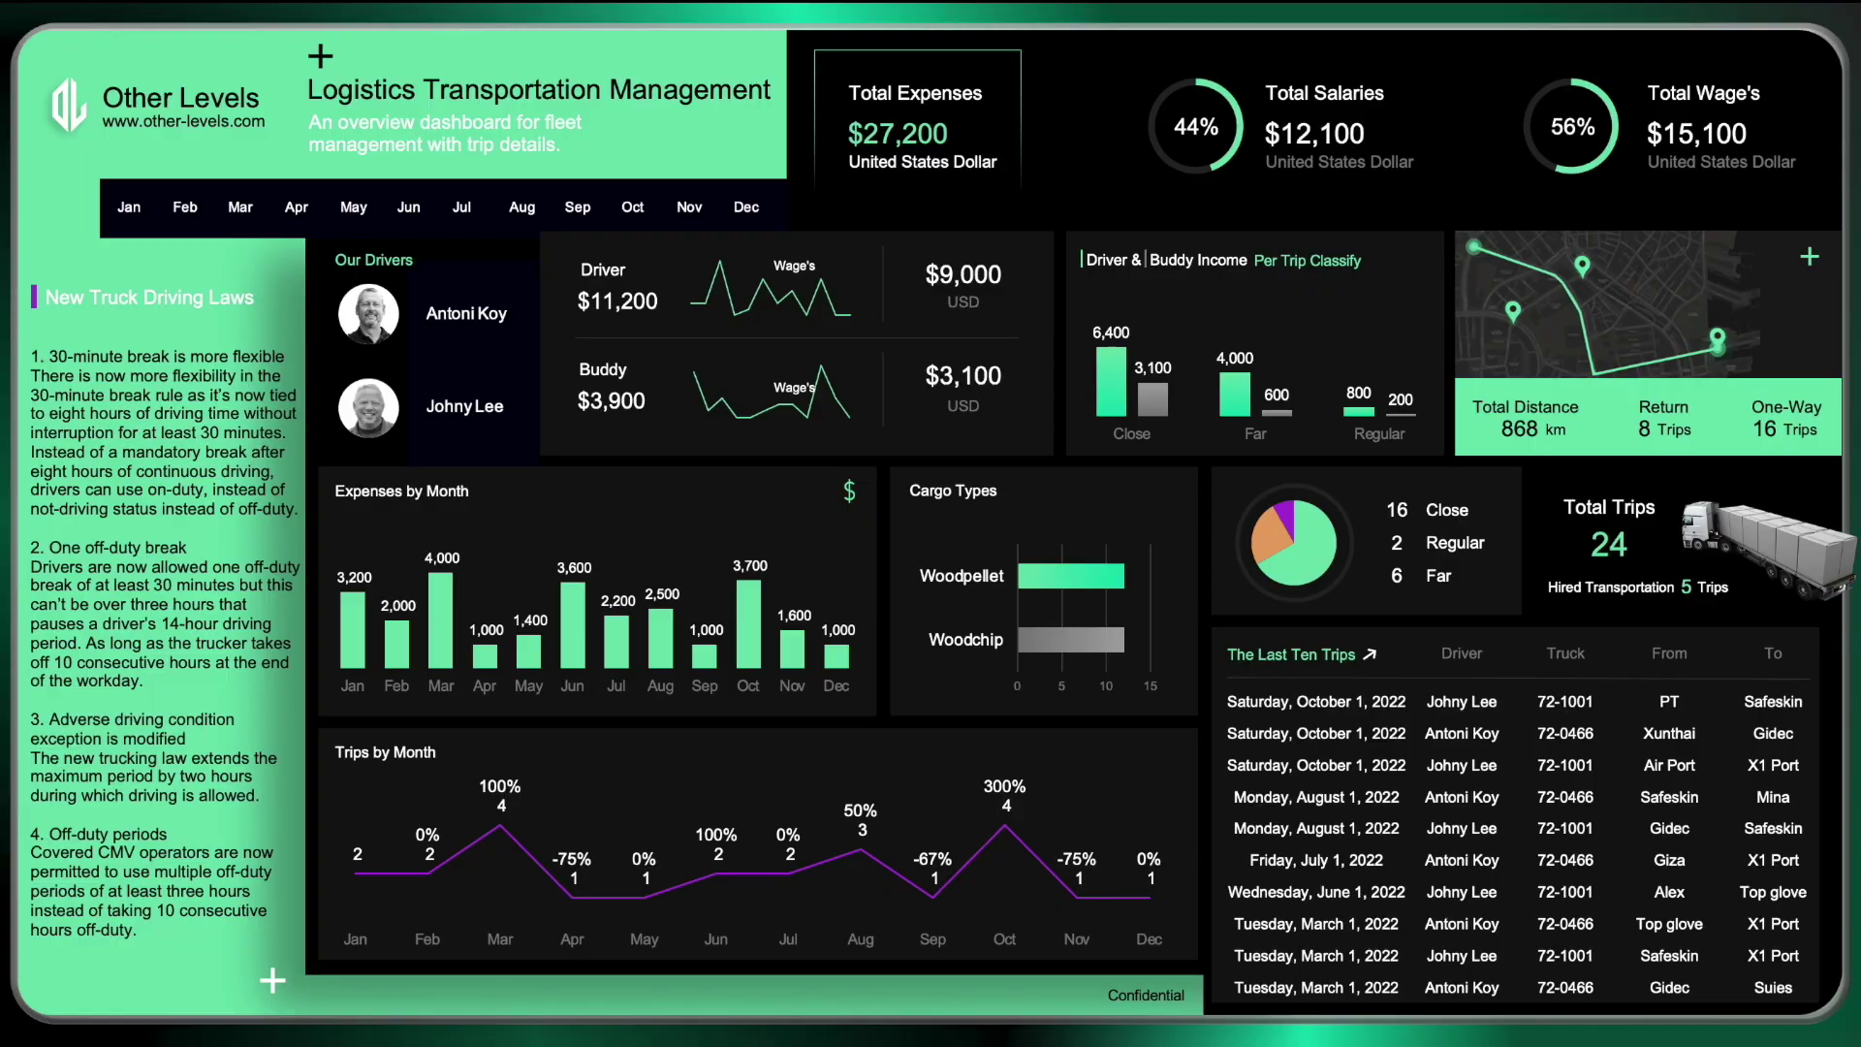